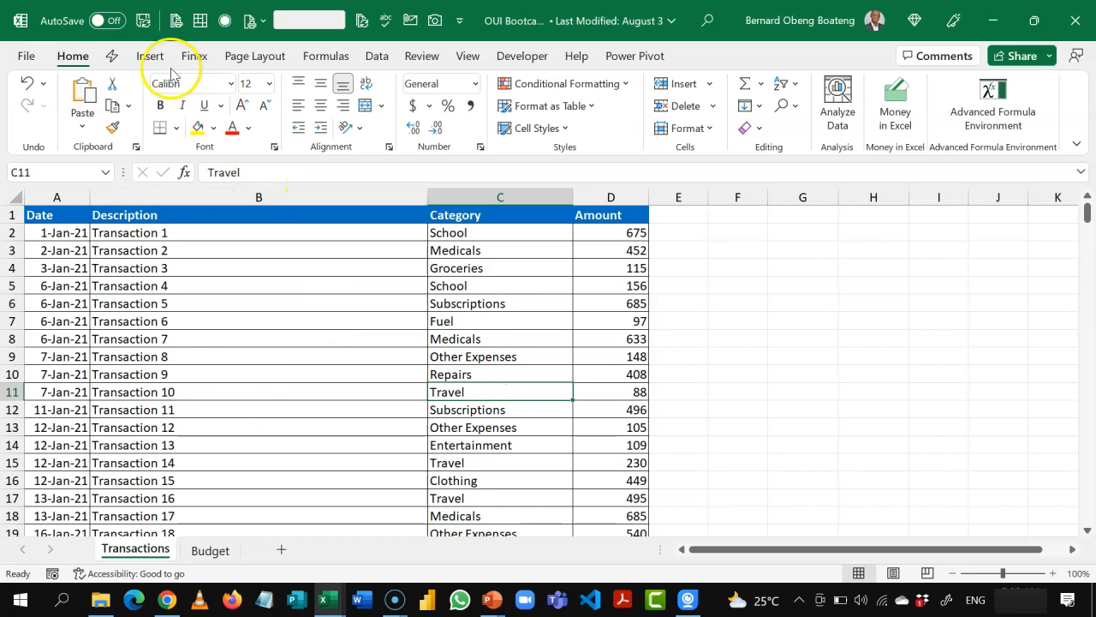
Step: Convert the transactions data in A1:D296 into an Excel table with headers
click(150, 55)
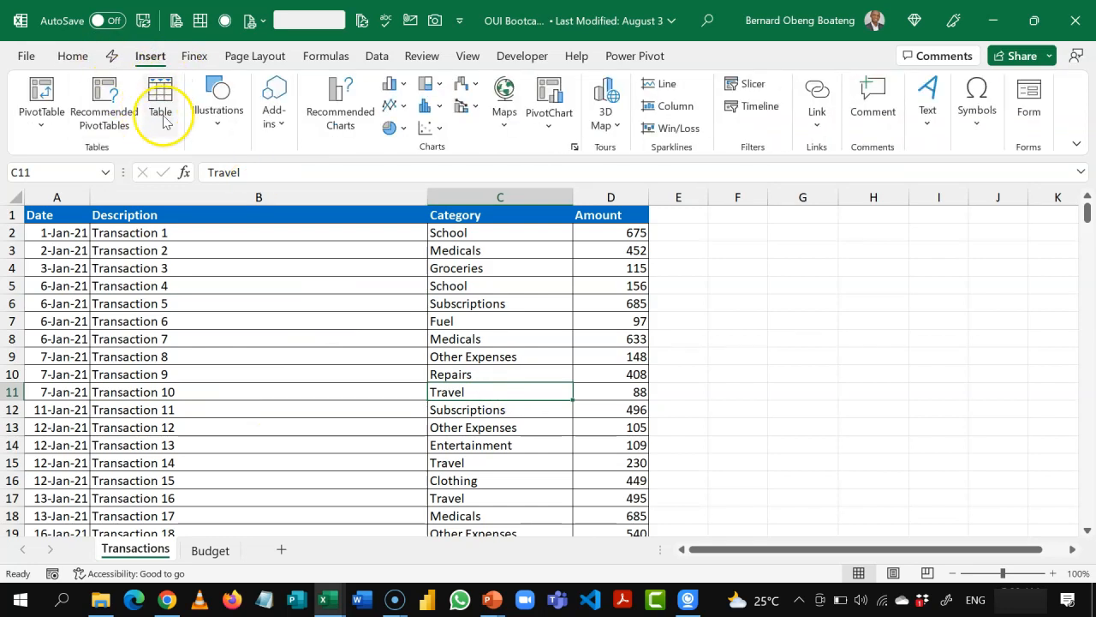
click(343, 353)
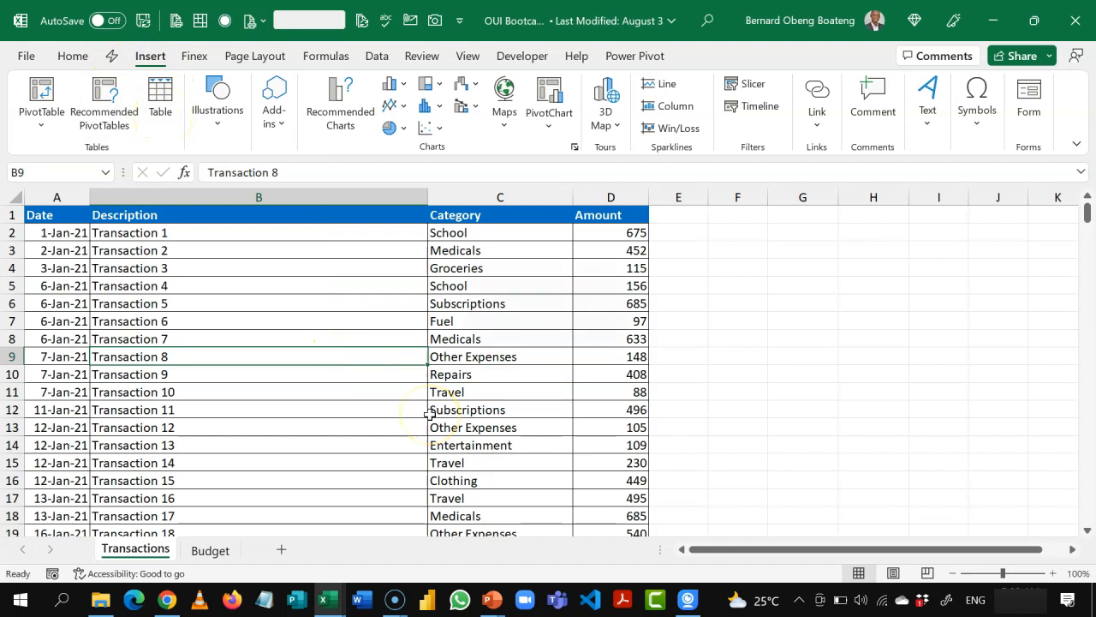
key(ctrl+t)
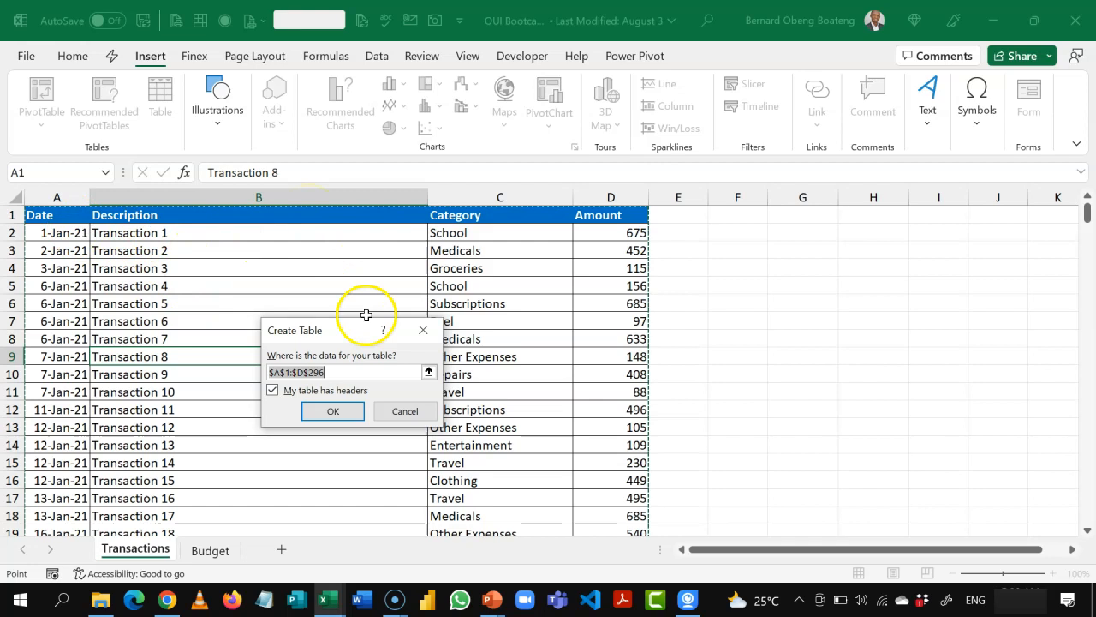
click(337, 412)
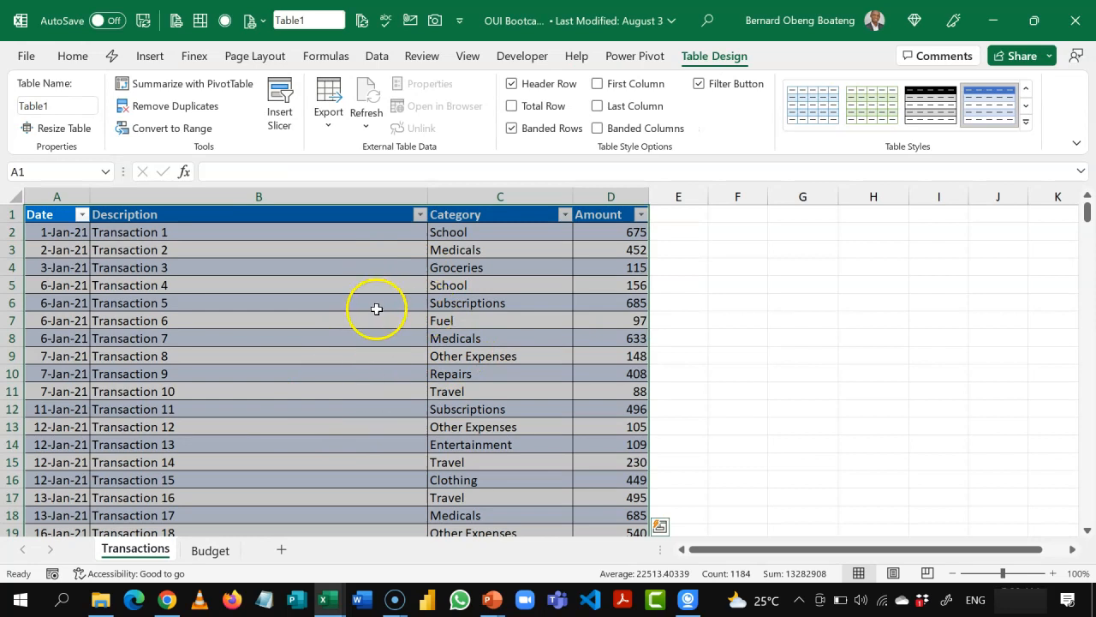
Step: Rename the new table on the Transactions sheet as Transactions
click(713, 65)
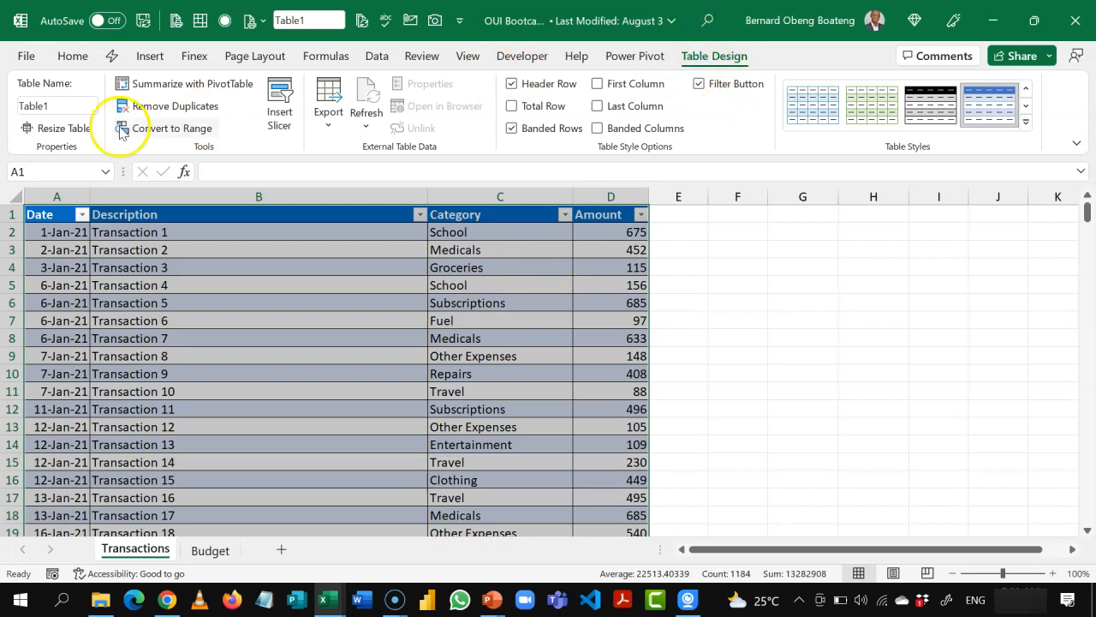
click(81, 104)
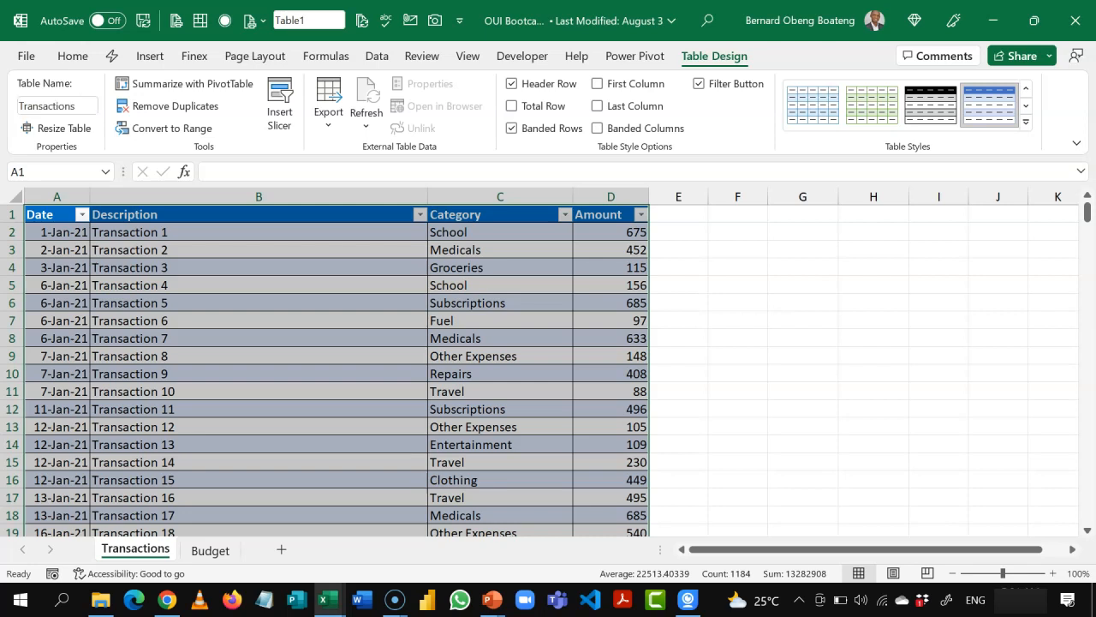
click(181, 372)
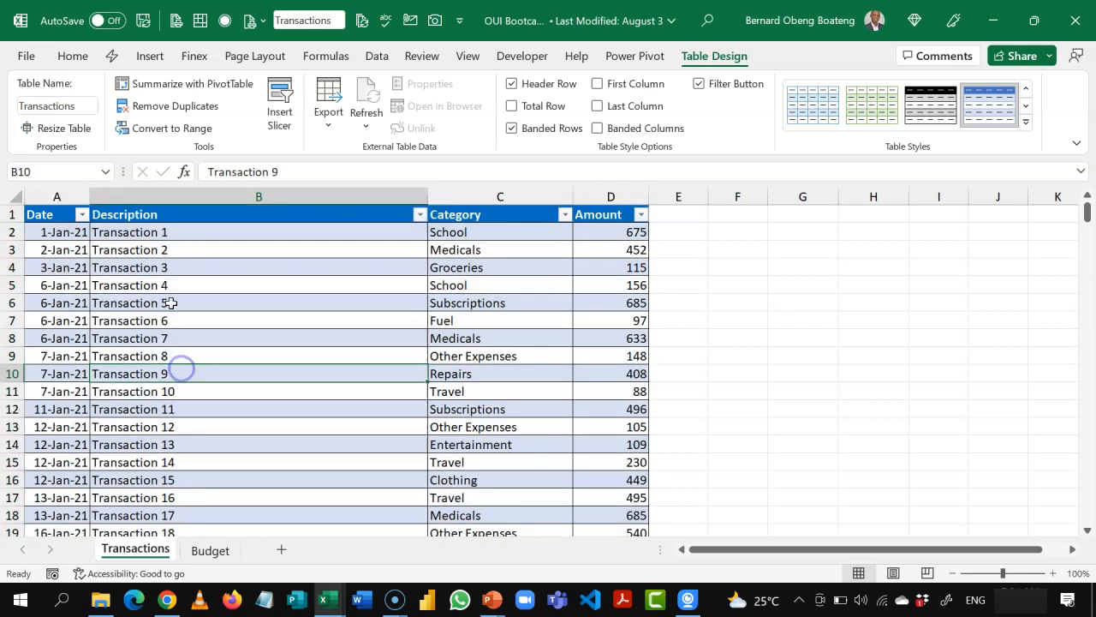
Step: Try the structured reference =Transactions[Category] in cell G5, and discard the entry
click(801, 289)
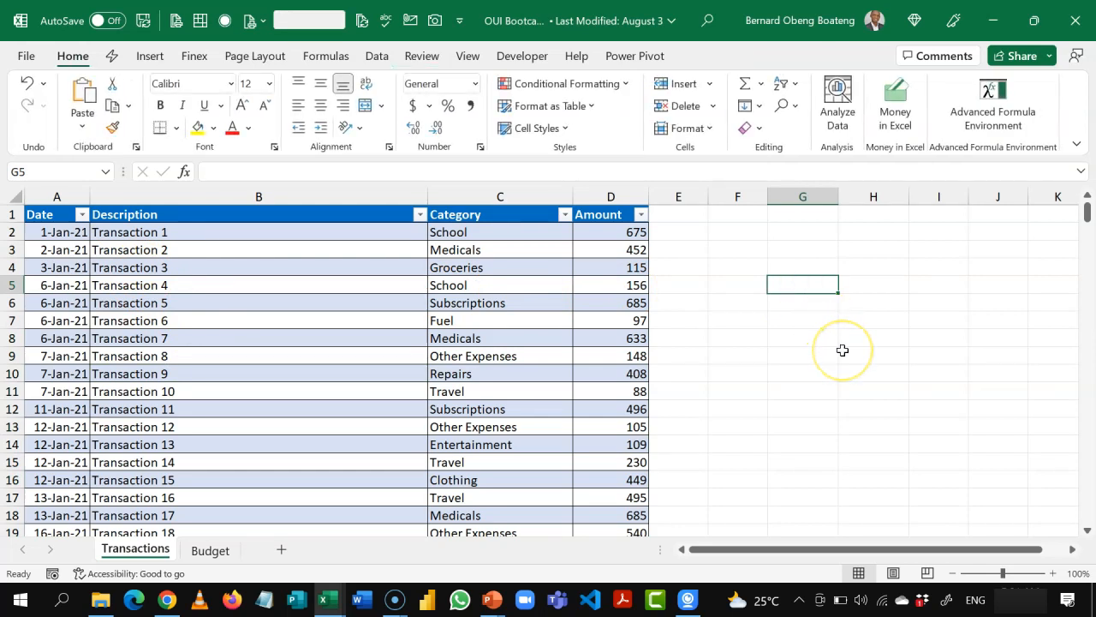
text(=tr)
key(Tab)
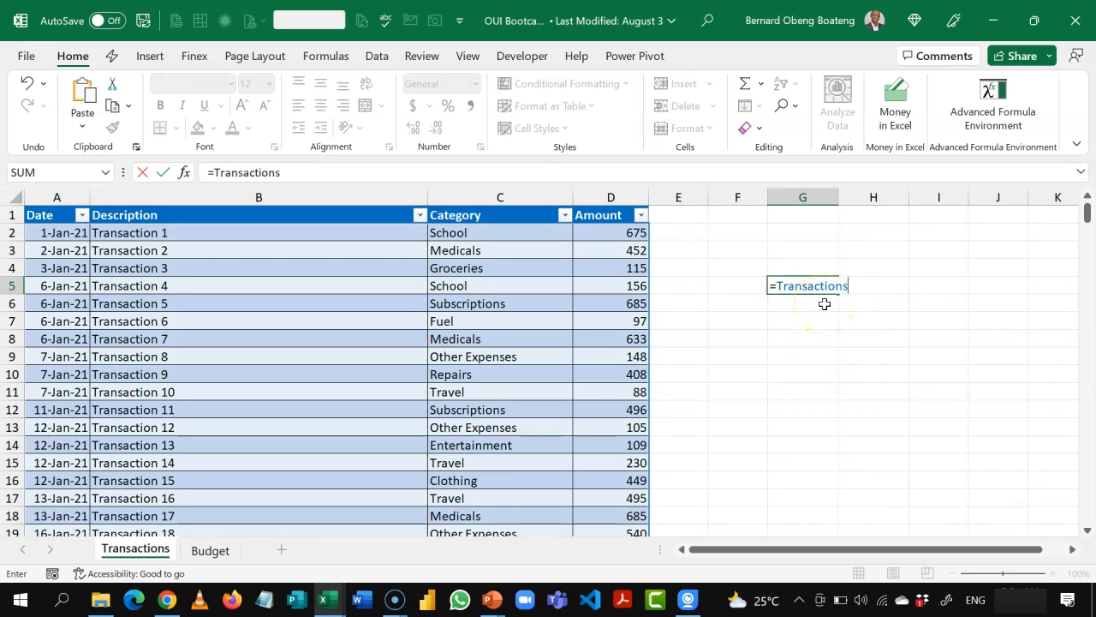
text([)
key(Down)
key(Down)
key(Down)
key(Tab)
text(])
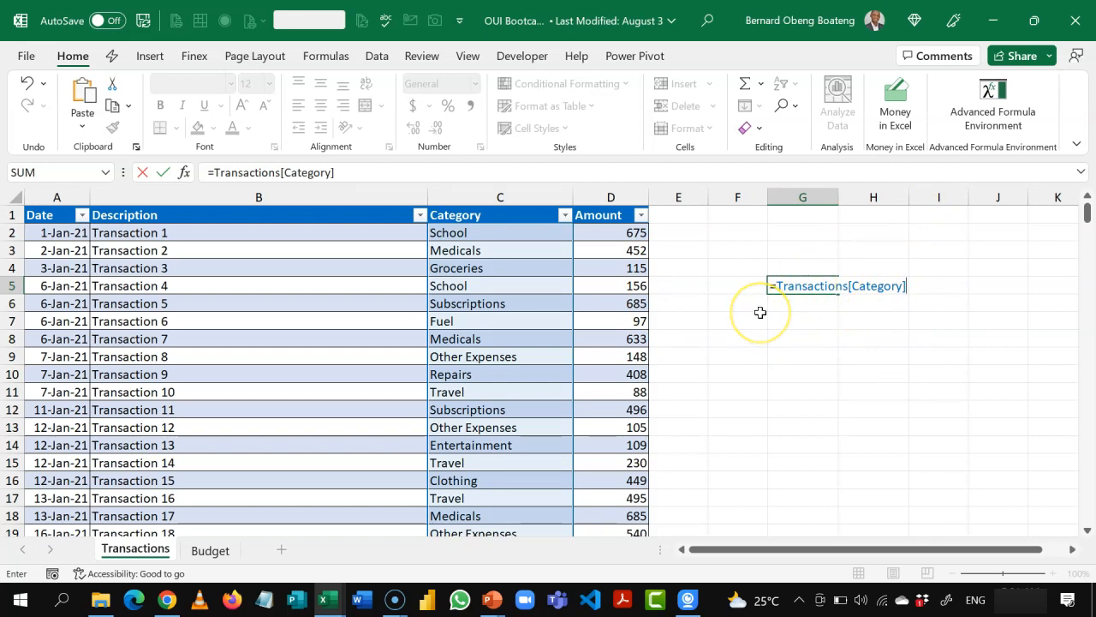
key(Escape)
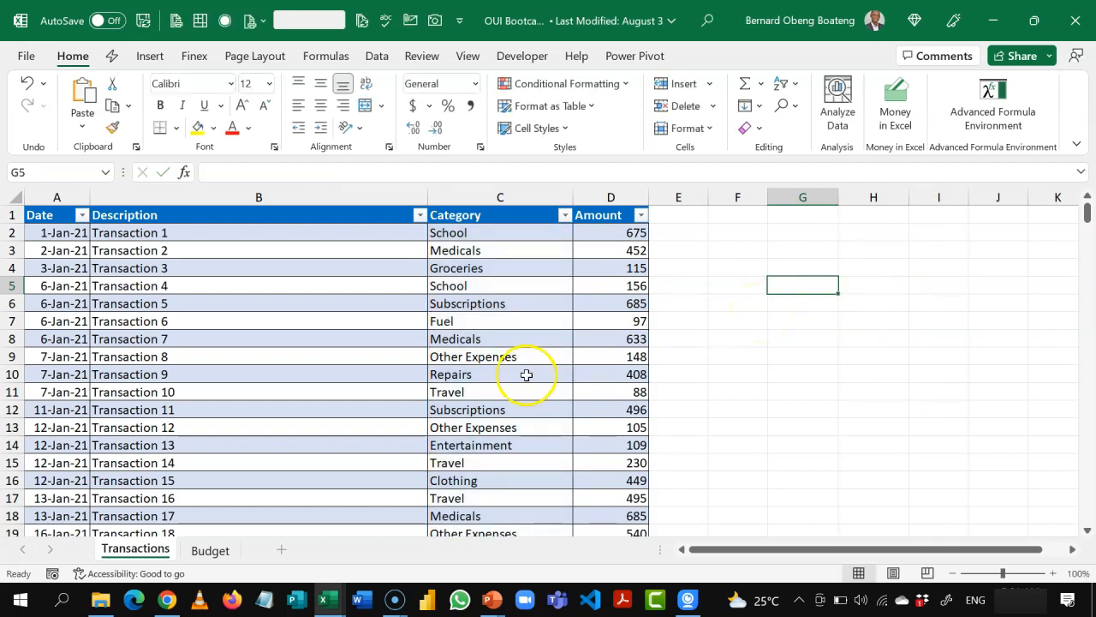
Step: Convert the budget data in A2:O24 on the Budget sheet into an Excel table with headers
click(210, 550)
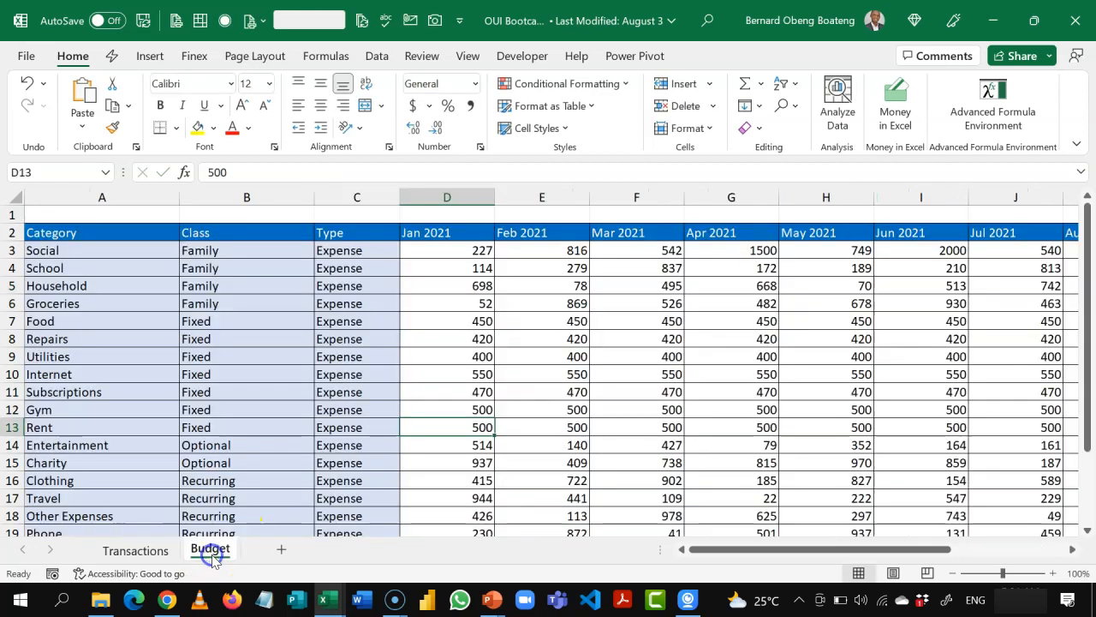
click(262, 367)
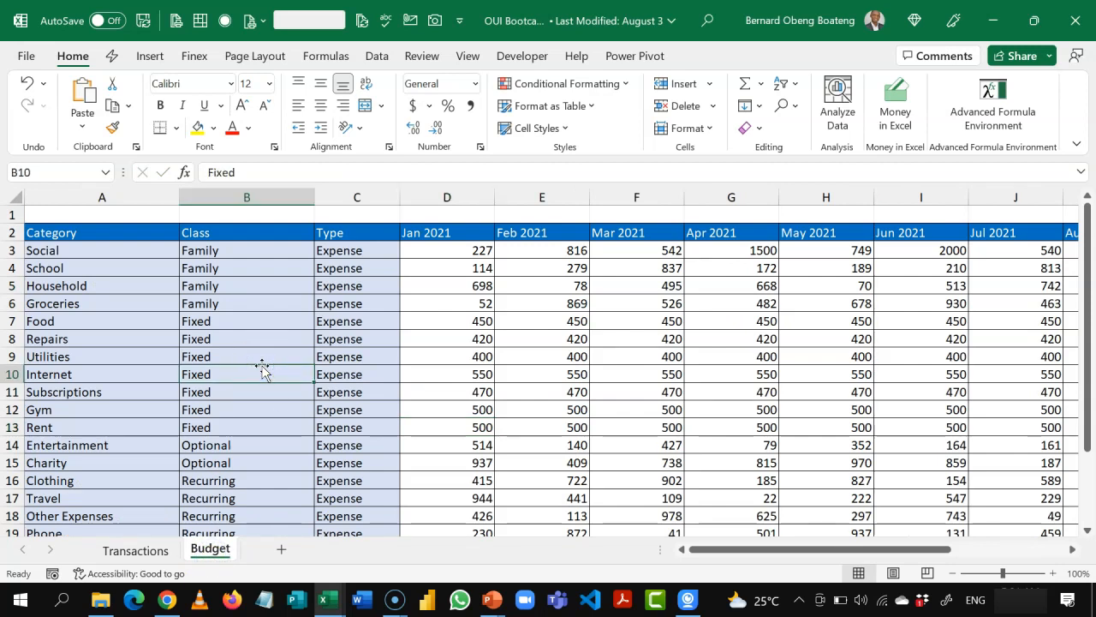
click(443, 385)
click(402, 359)
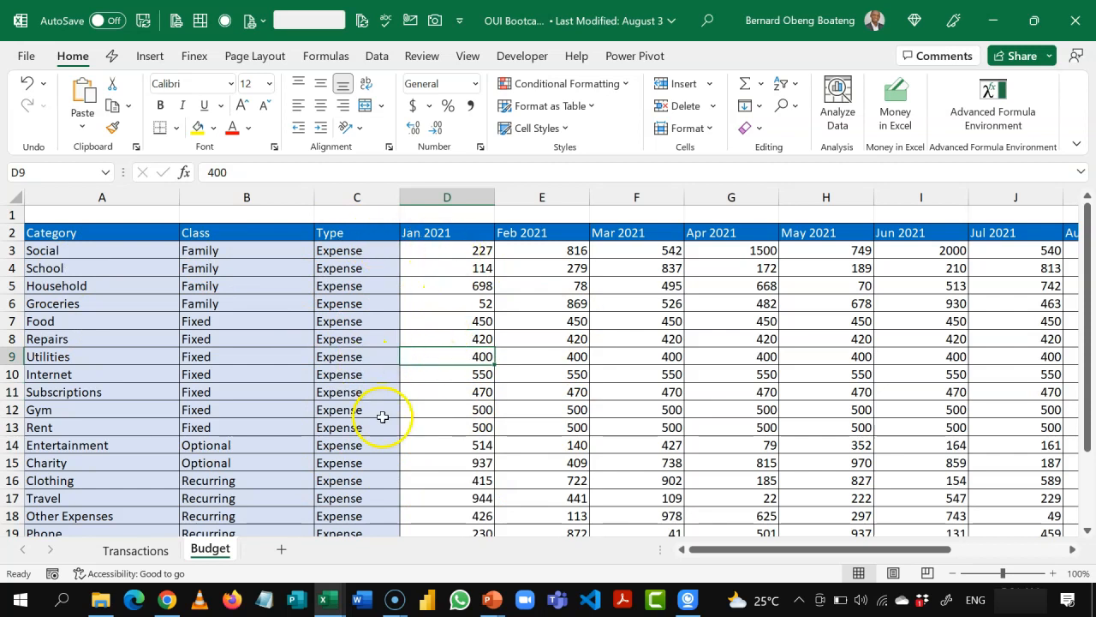
key(ctrl+t)
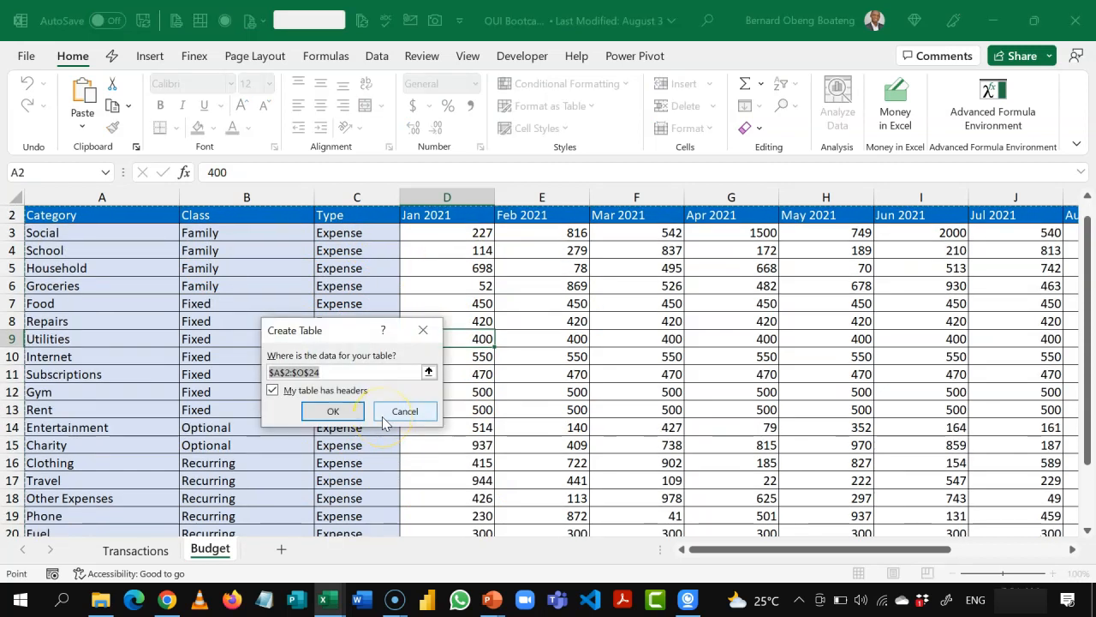
click(334, 411)
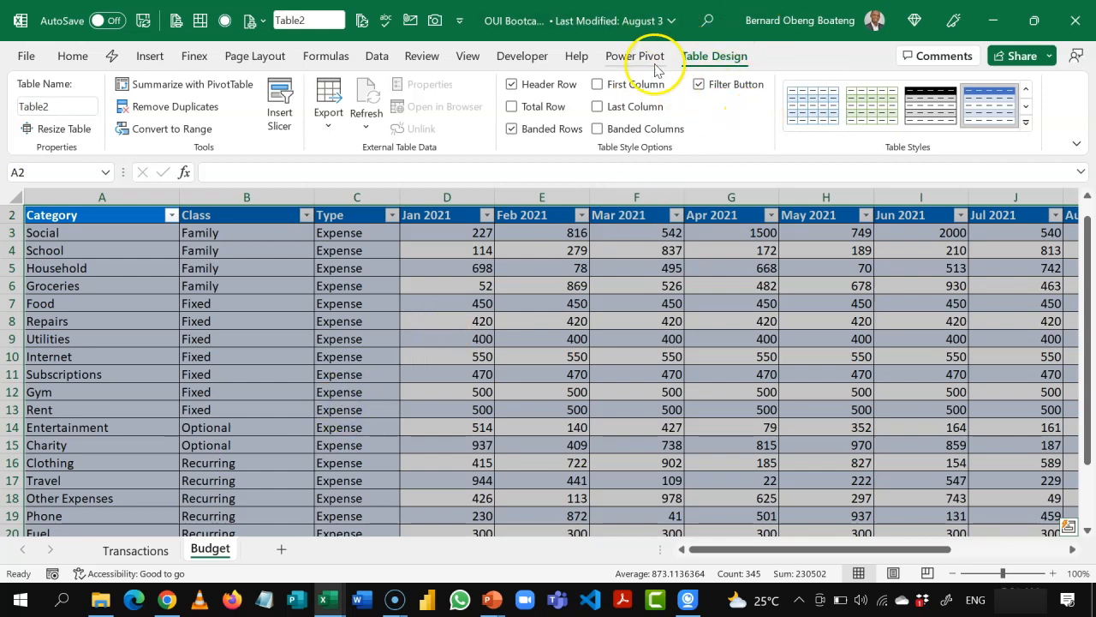
Step: Rename the new table on the Budget sheet as Budget
click(52, 106)
text(B)
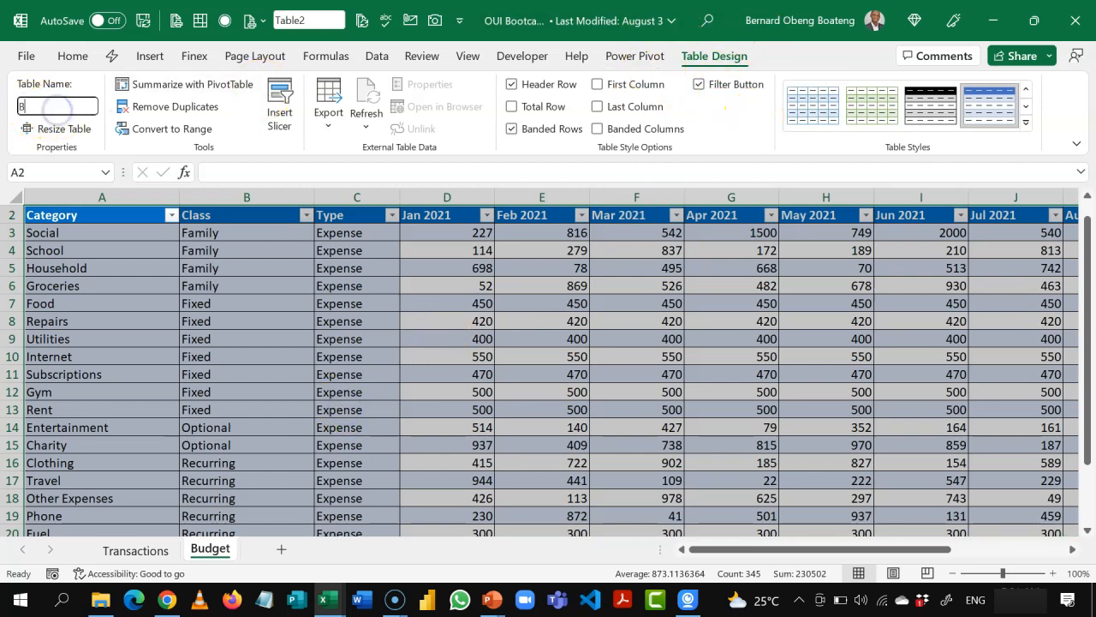
text(udget)
key(Return)
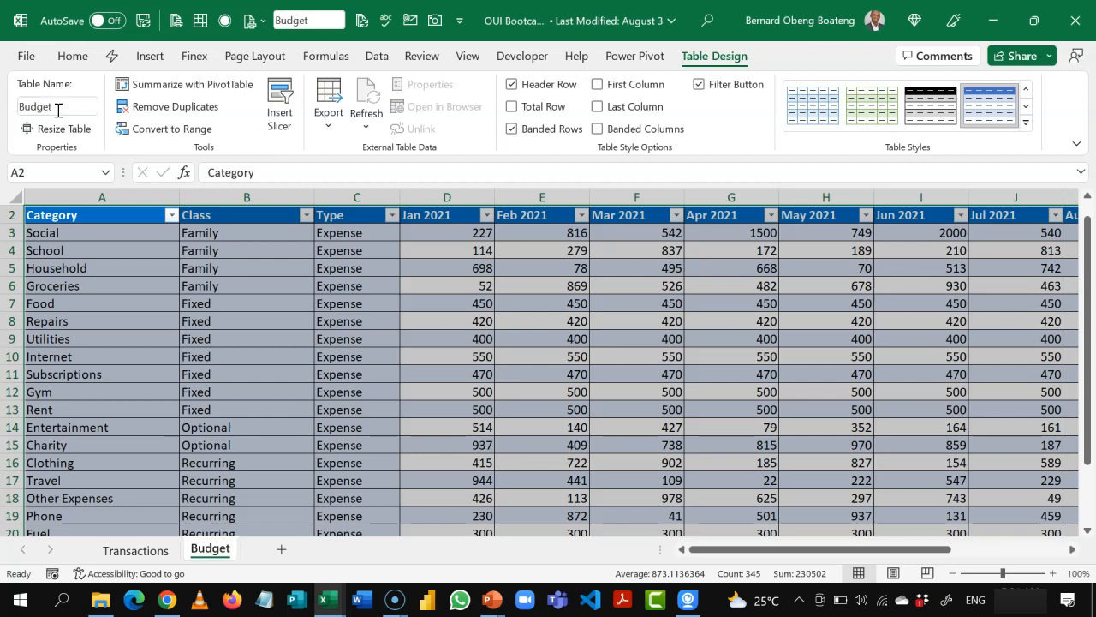
click(160, 316)
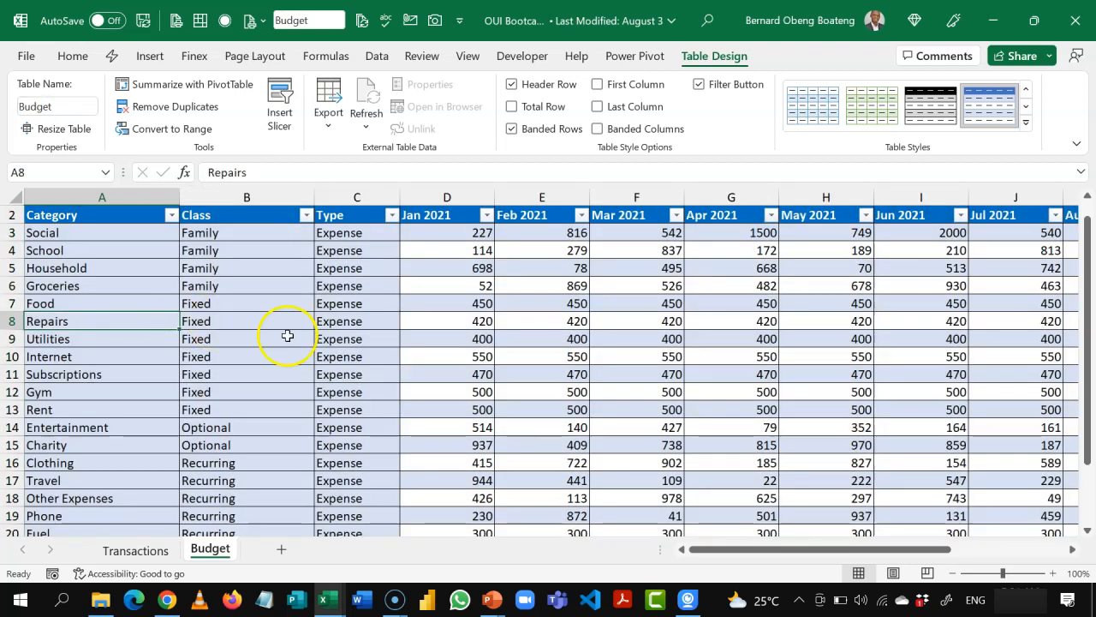
Step: Examine the Category, Class and Type columns of the Budget table
click(336, 337)
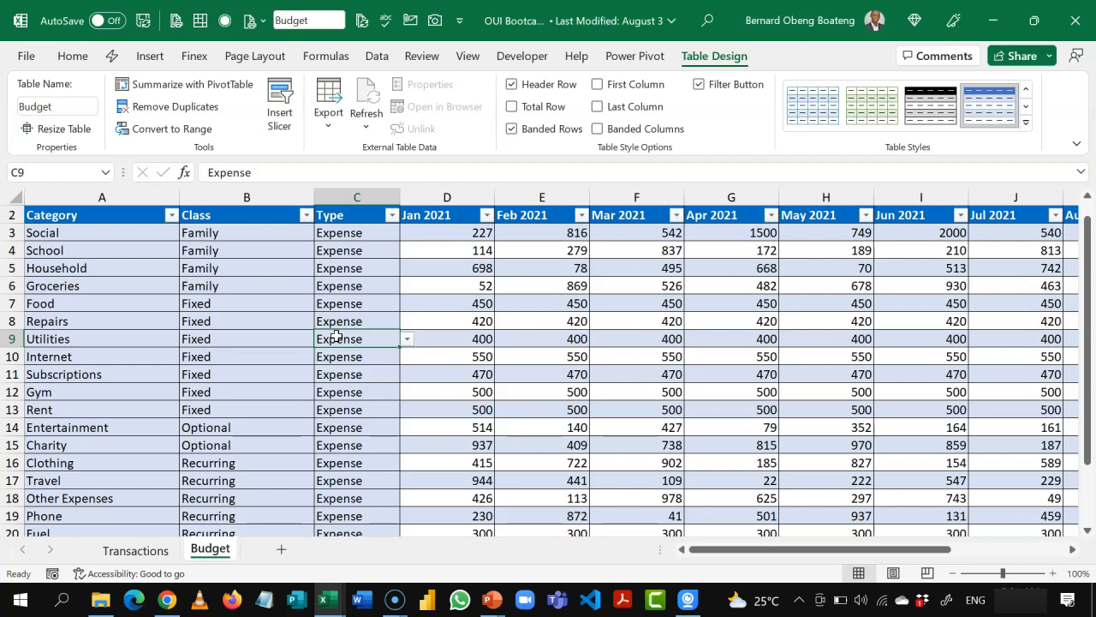
click(369, 303)
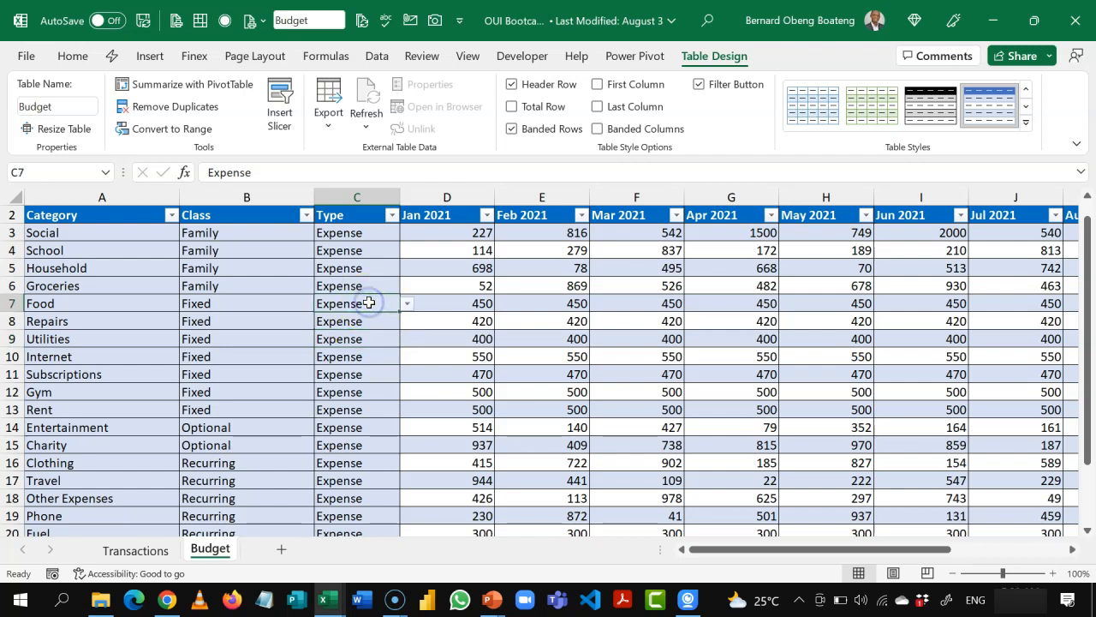
click(360, 255)
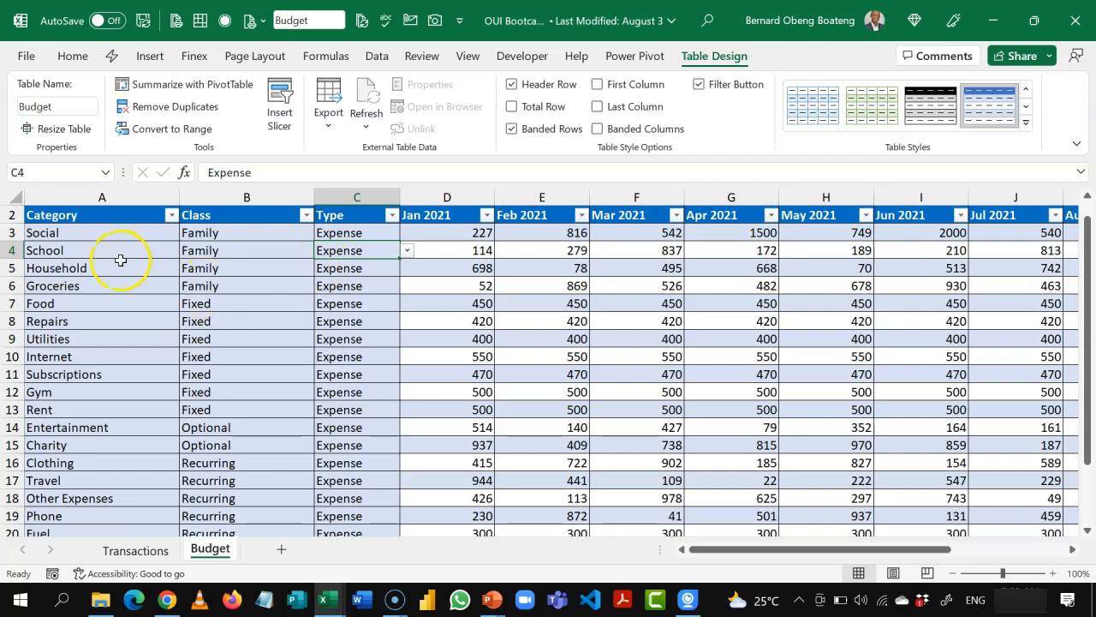
click(106, 206)
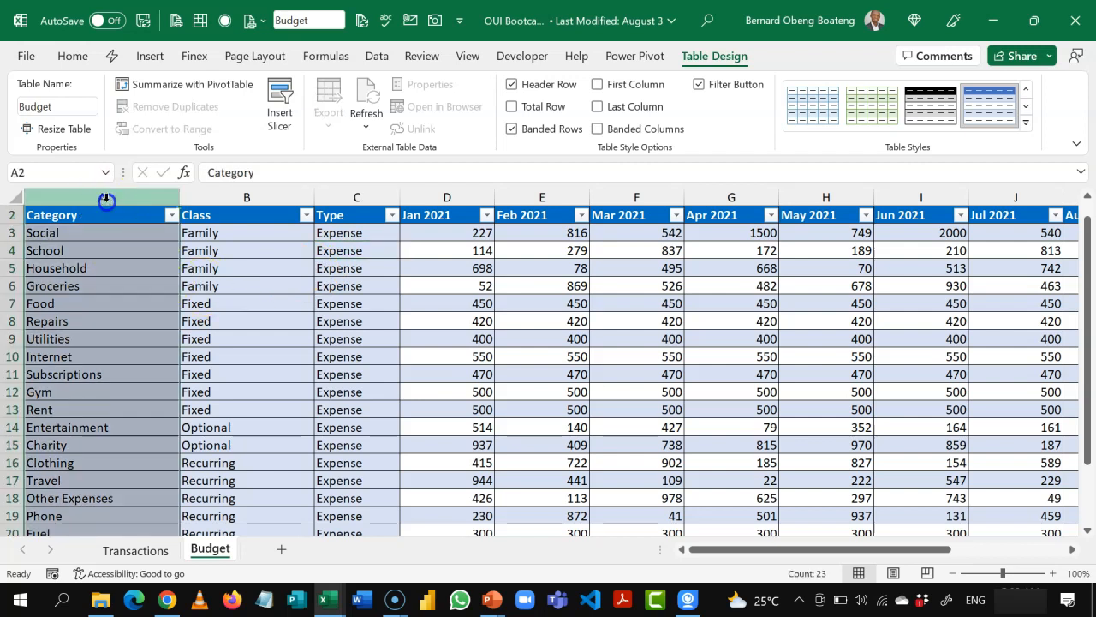
click(250, 347)
click(248, 206)
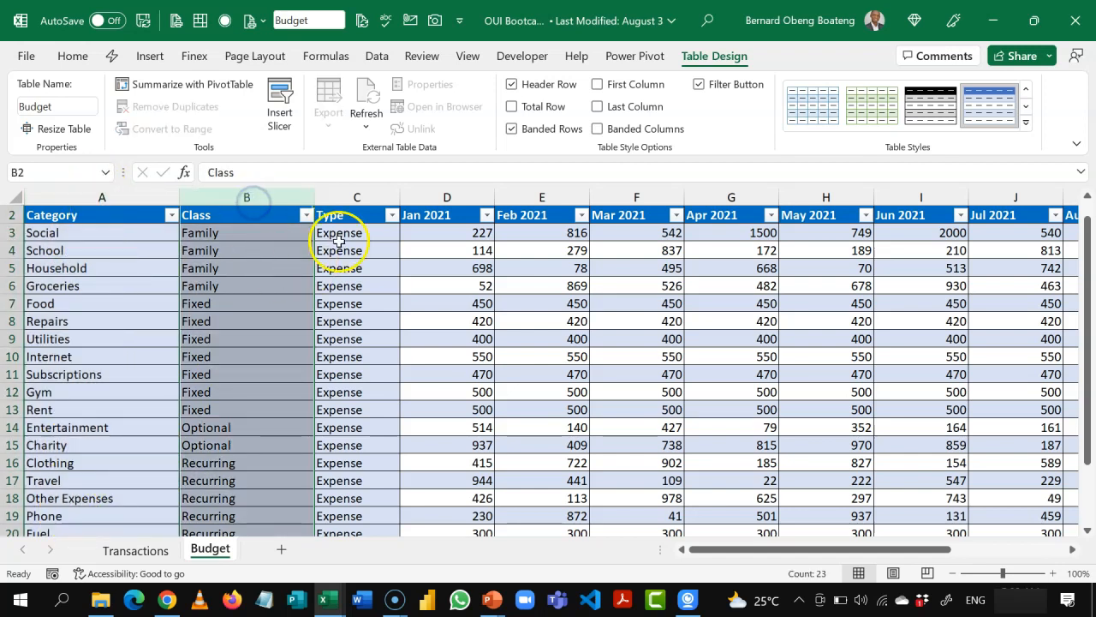
click(355, 208)
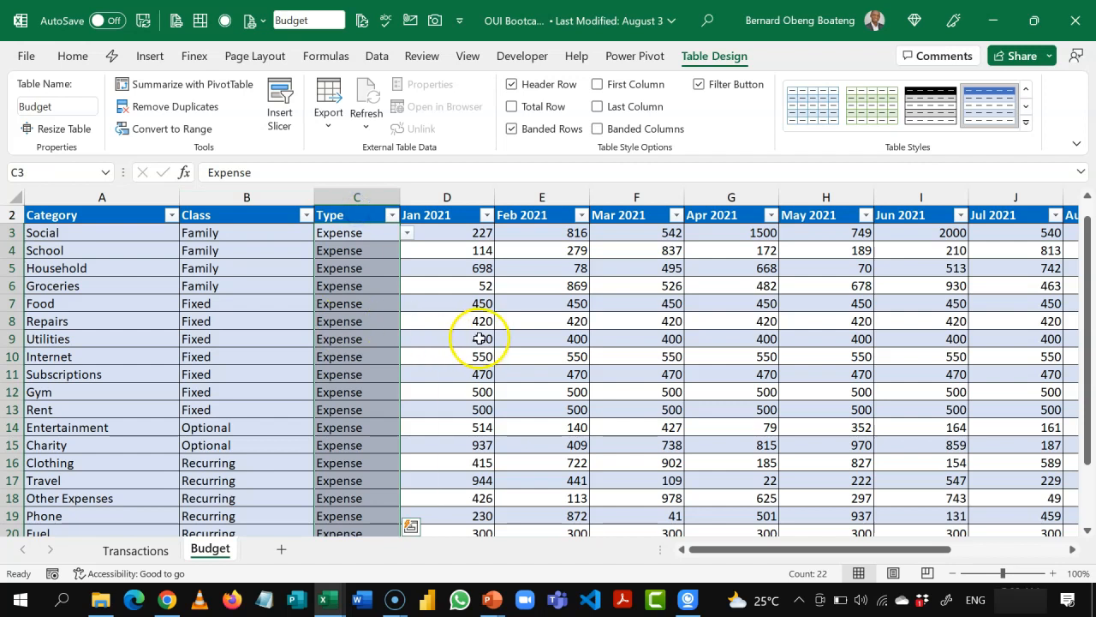
Step: Examine the Date, Description, Category and Amount columns on the Transactions sheet for comparison with the budget layout
click(161, 548)
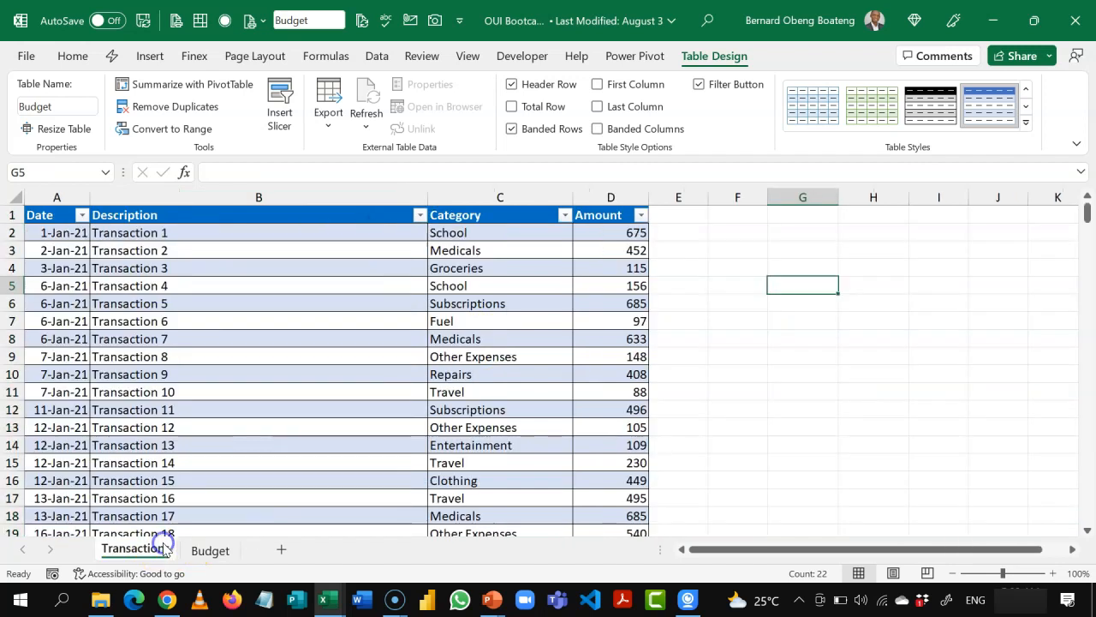
click(237, 304)
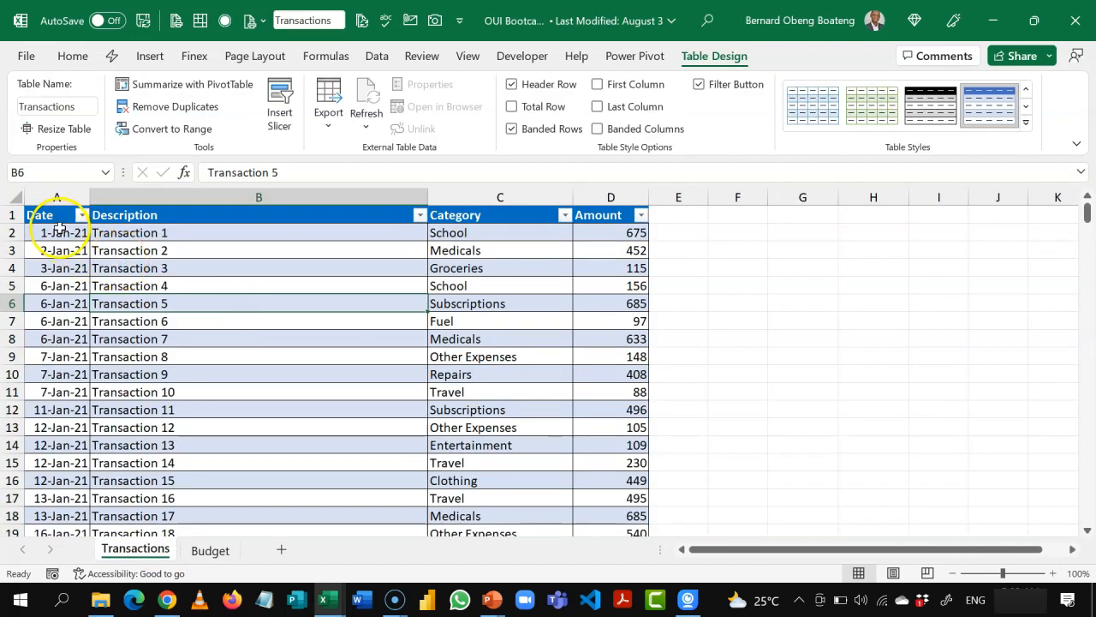
click(168, 251)
click(485, 249)
click(611, 257)
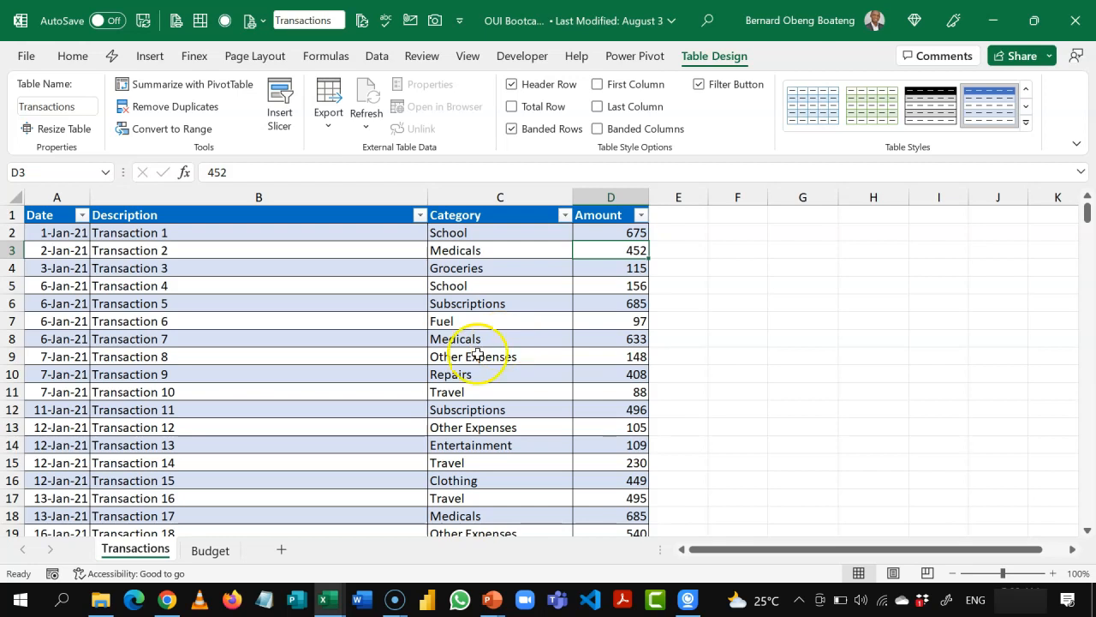
Step: Select the monthly columns of the Budget table from Jan 2021 onward to review how the budget amounts are laid out
click(214, 551)
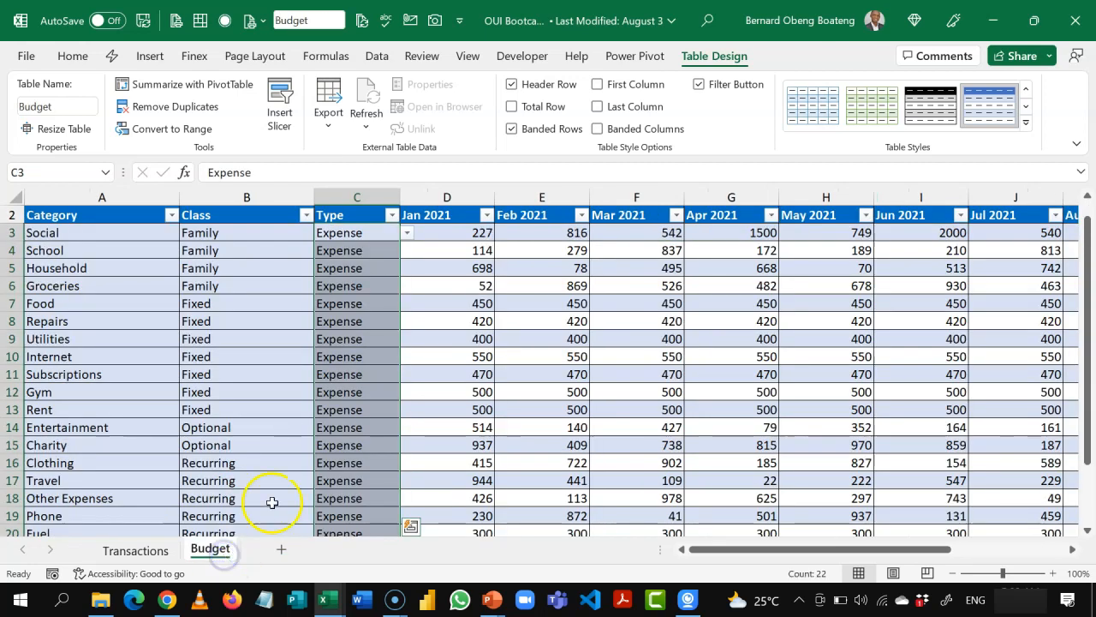
click(416, 374)
click(452, 201)
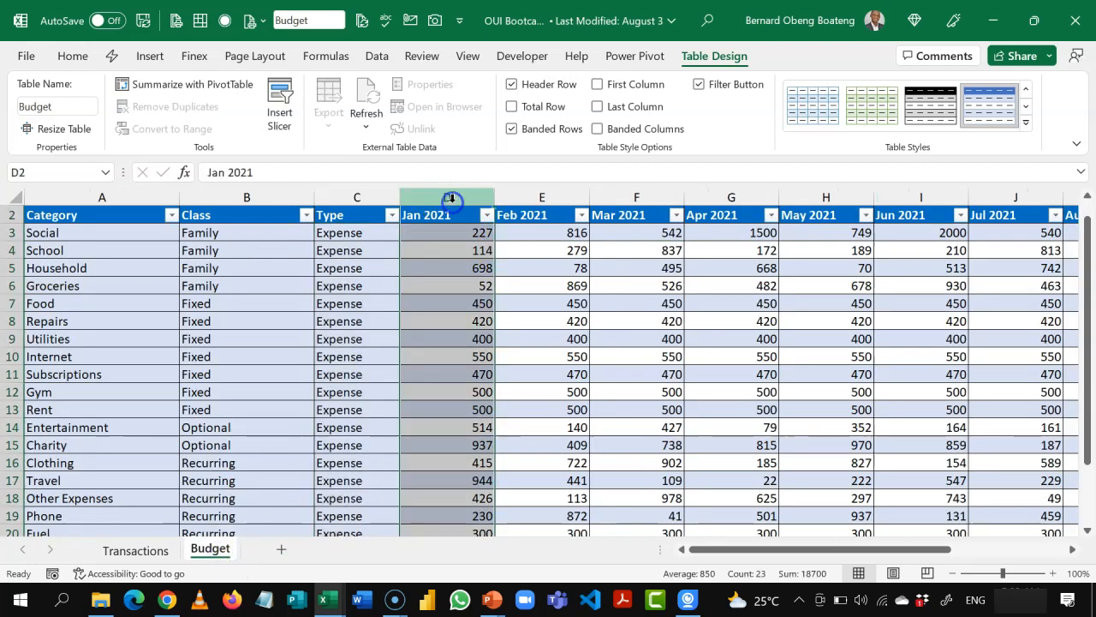
key(shift+Right)
key(shift+Right)
key(shift+Right)
key(shift+Right)
key(shift+Right)
key(shift+Right)
key(shift+Right)
key(shift+Right)
key(shift+Right)
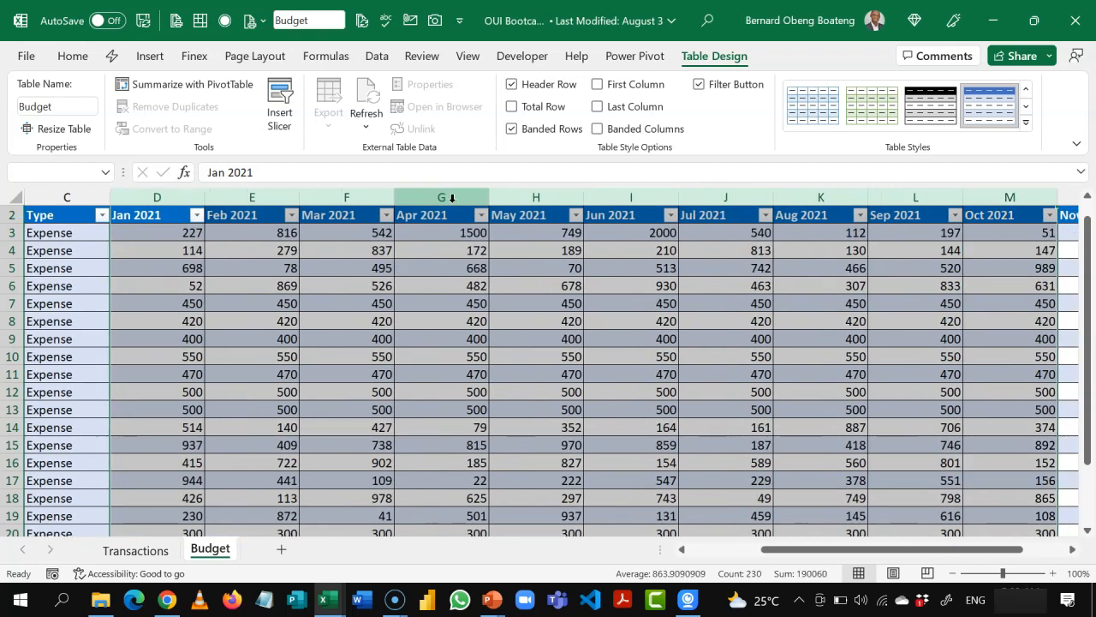
Step: Go back to the start of the Budget table and examine the Jan 2021 and Feb 2021 columns individually
key(Down)
key(Down)
key(Down)
key(Left)
key(Left)
key(Left)
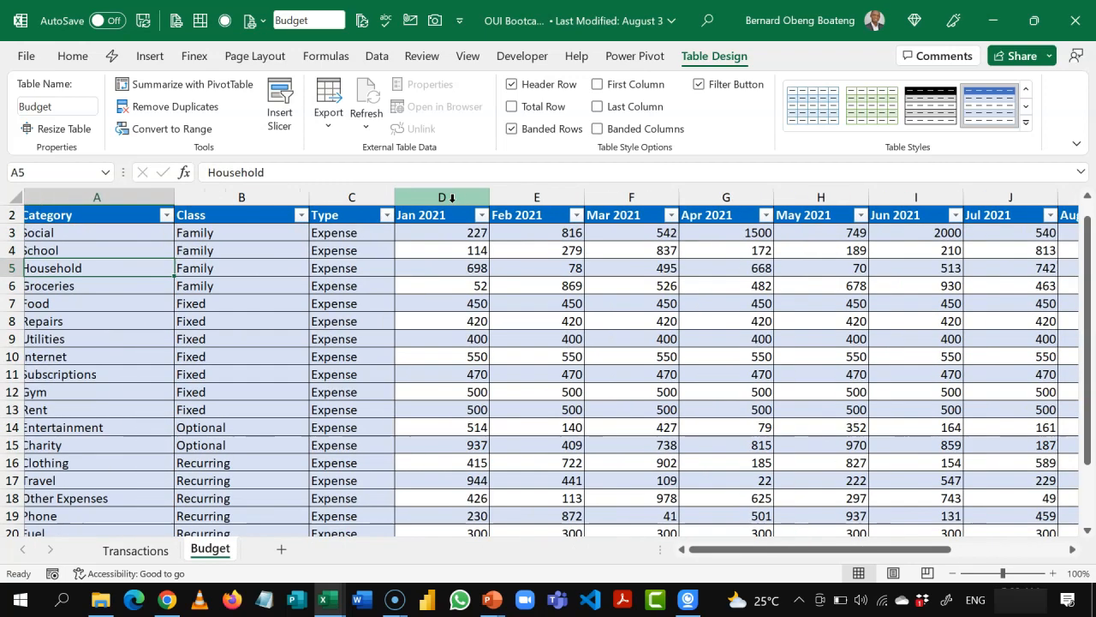
key(Right)
key(Right)
key(Right)
click(449, 198)
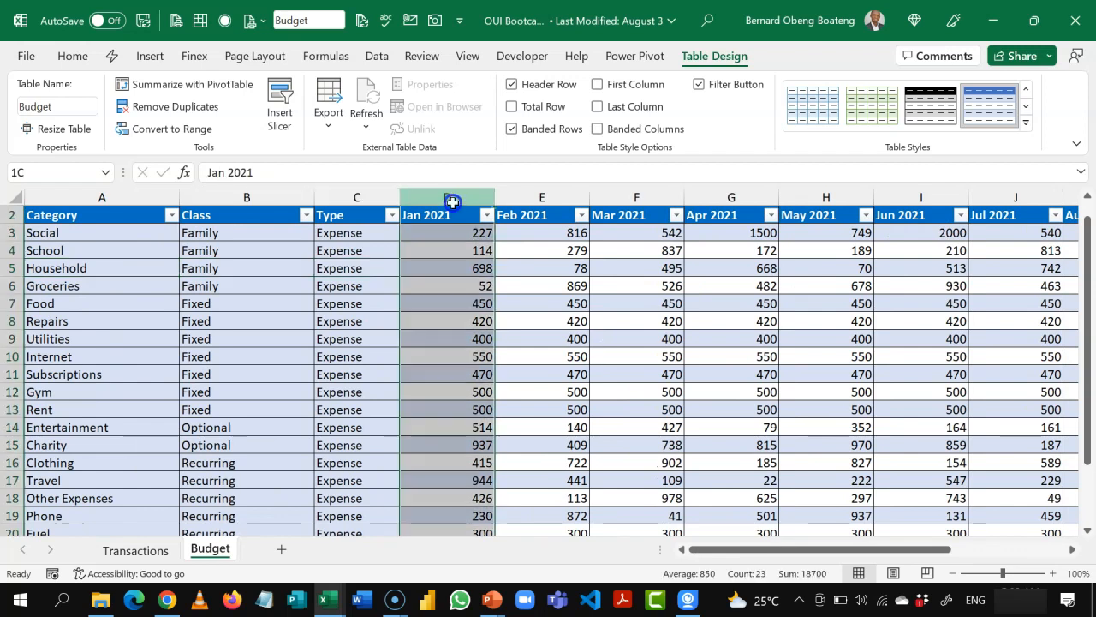
click(519, 251)
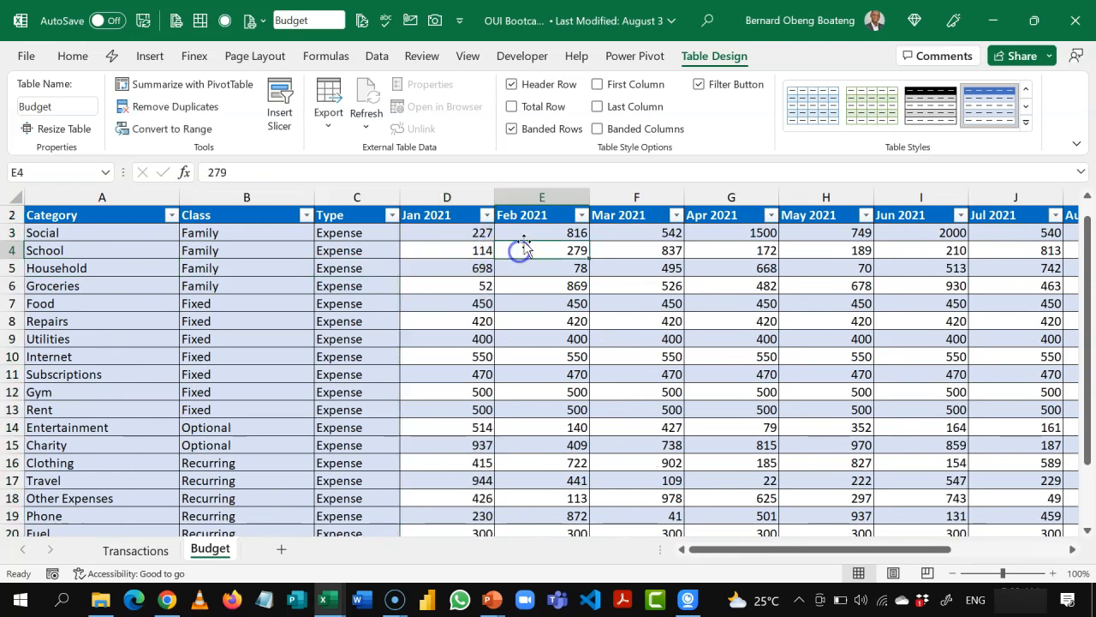
click(534, 195)
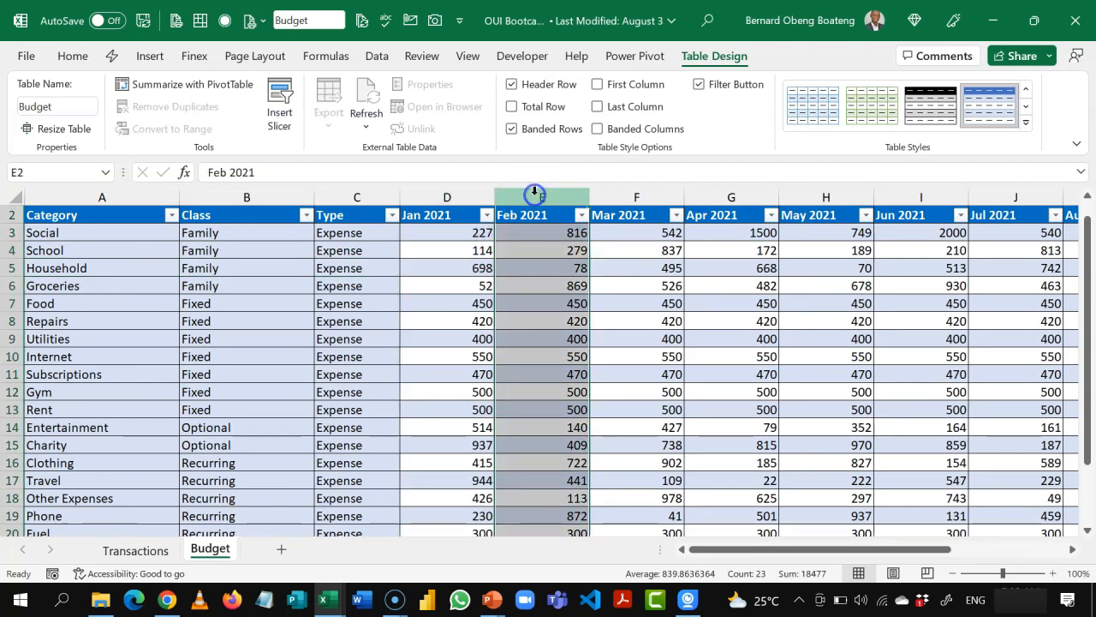
Step: Load the Transactions table into the Power Query Editor as a new query from table/range
click(539, 324)
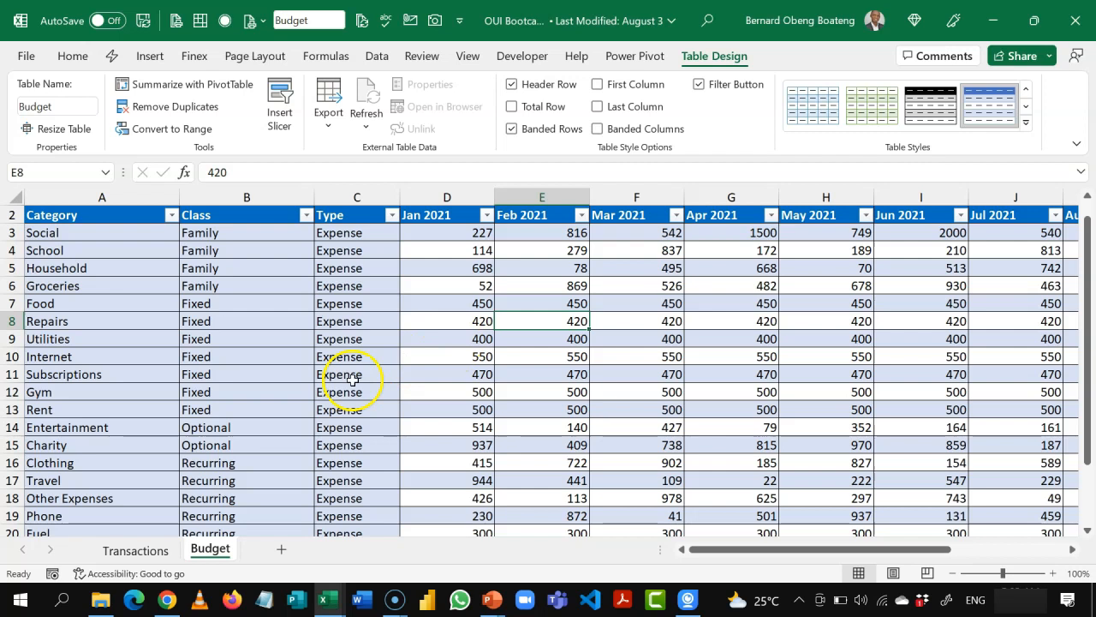
click(164, 549)
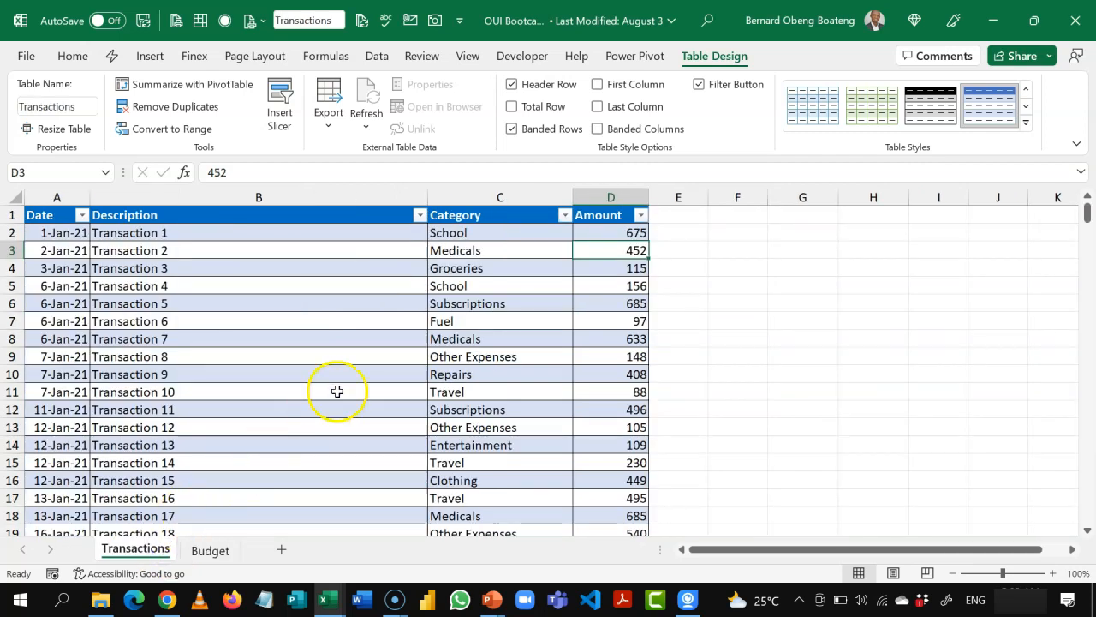
click(376, 362)
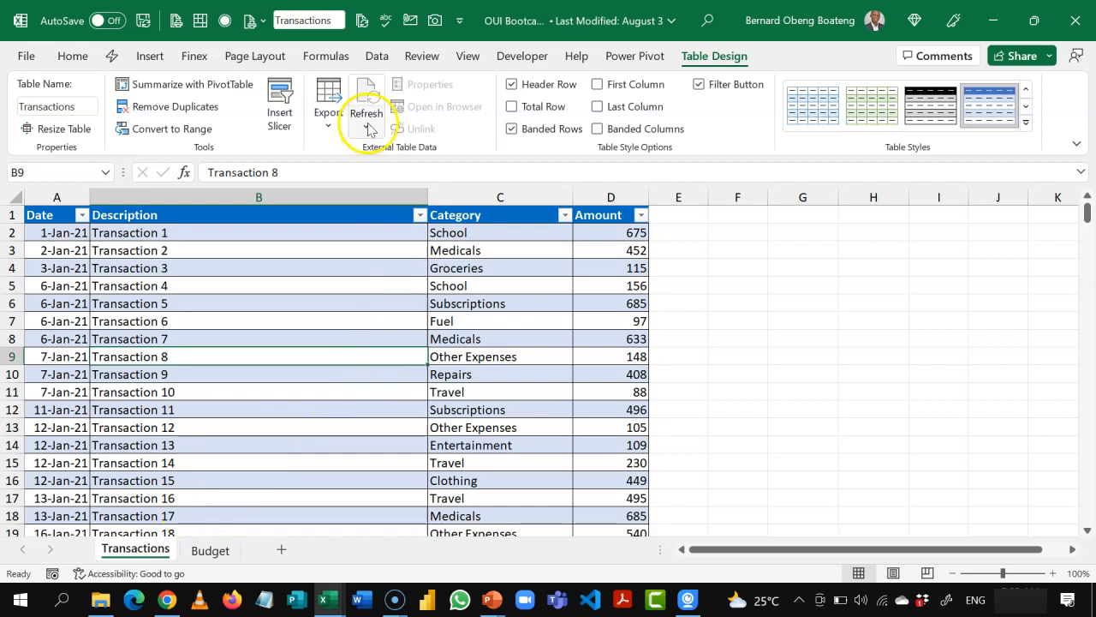
click(377, 58)
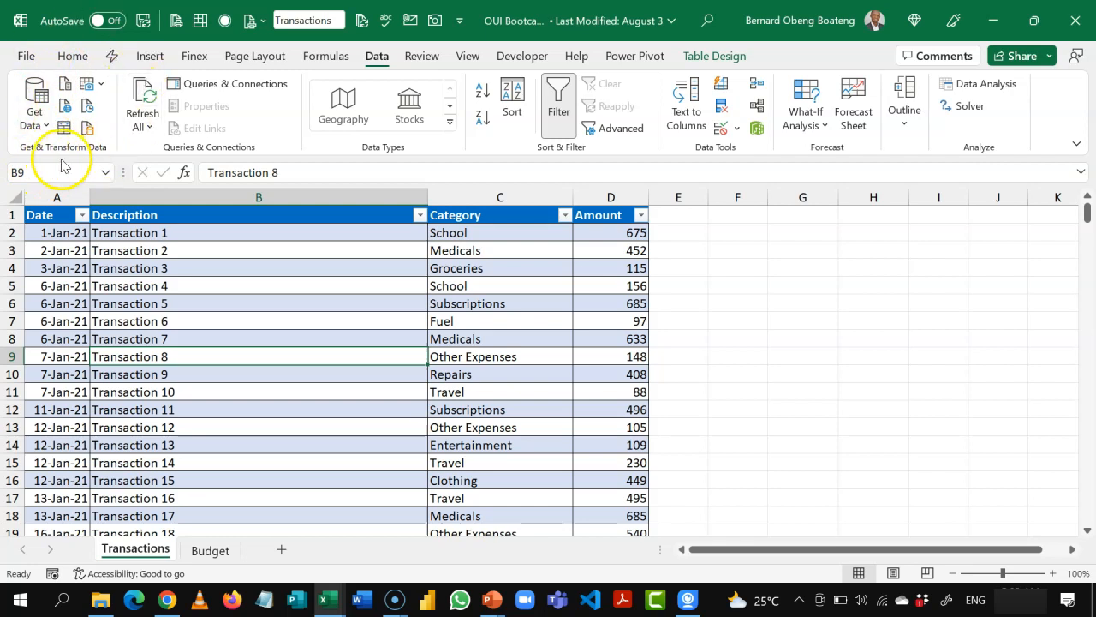
click(34, 127)
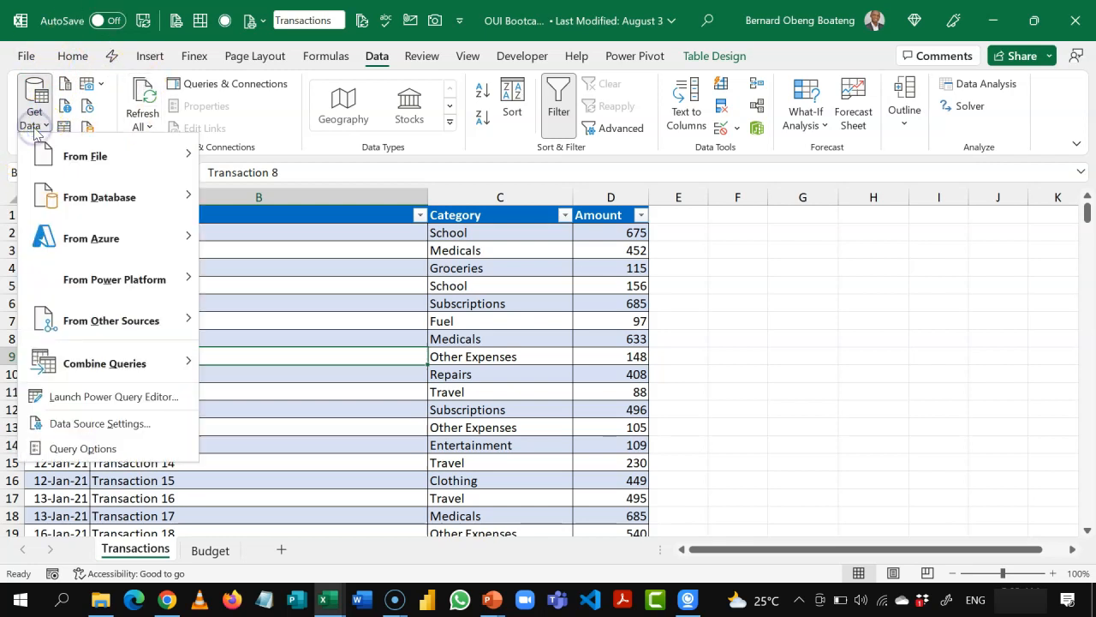
click(305, 417)
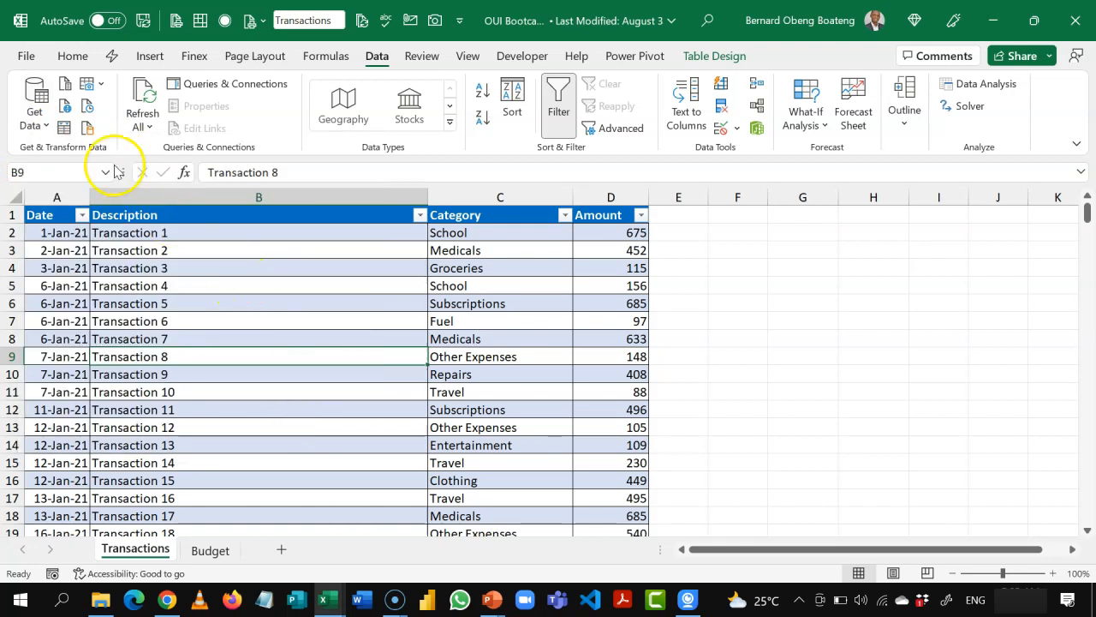
click(65, 128)
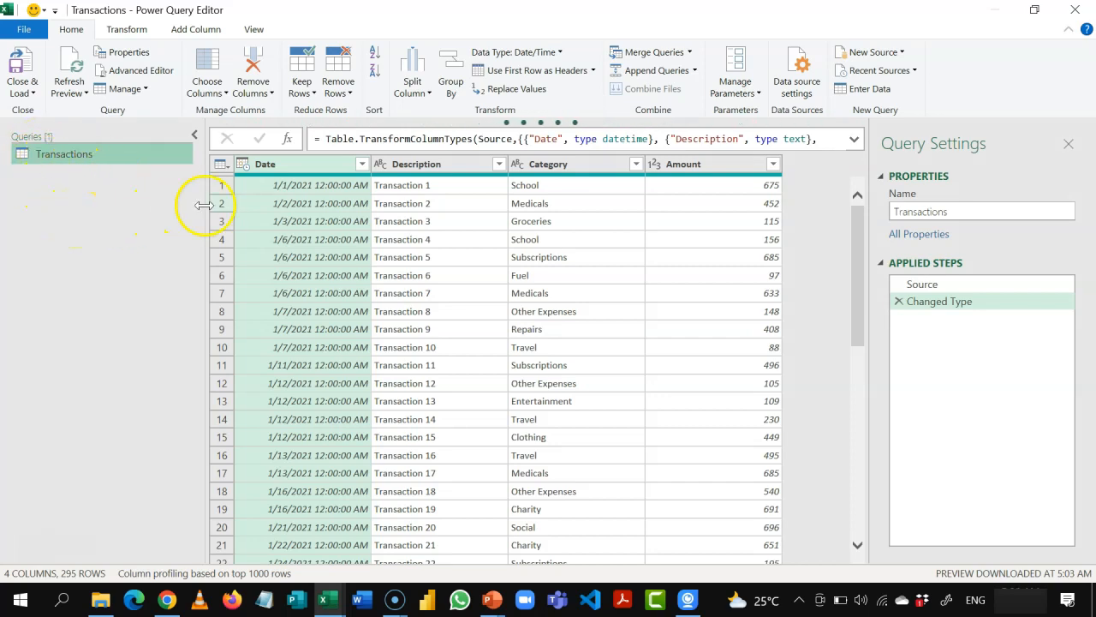
Step: Examine the Transactions query's Description, Category and Amount columns, its applied steps, and the available transform and add-column commands
click(437, 165)
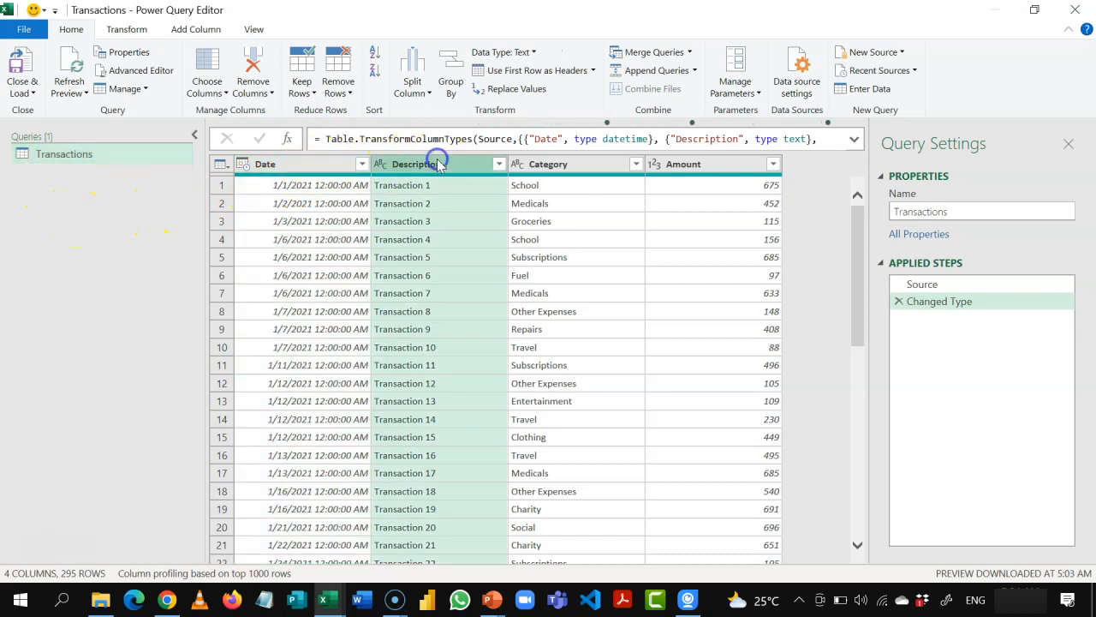
click(573, 165)
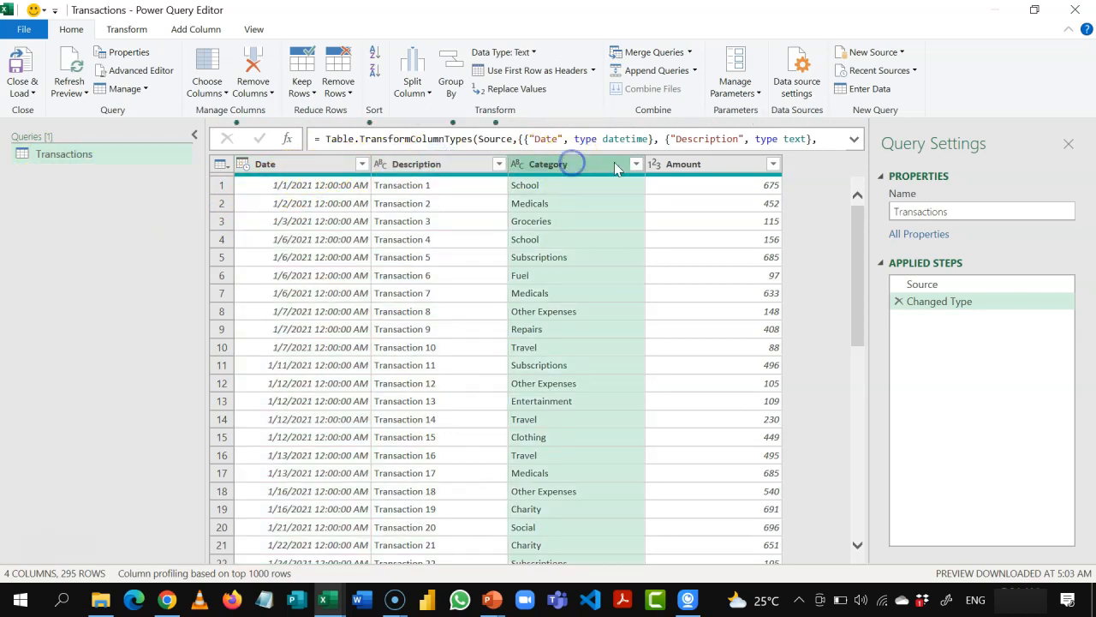
click(705, 166)
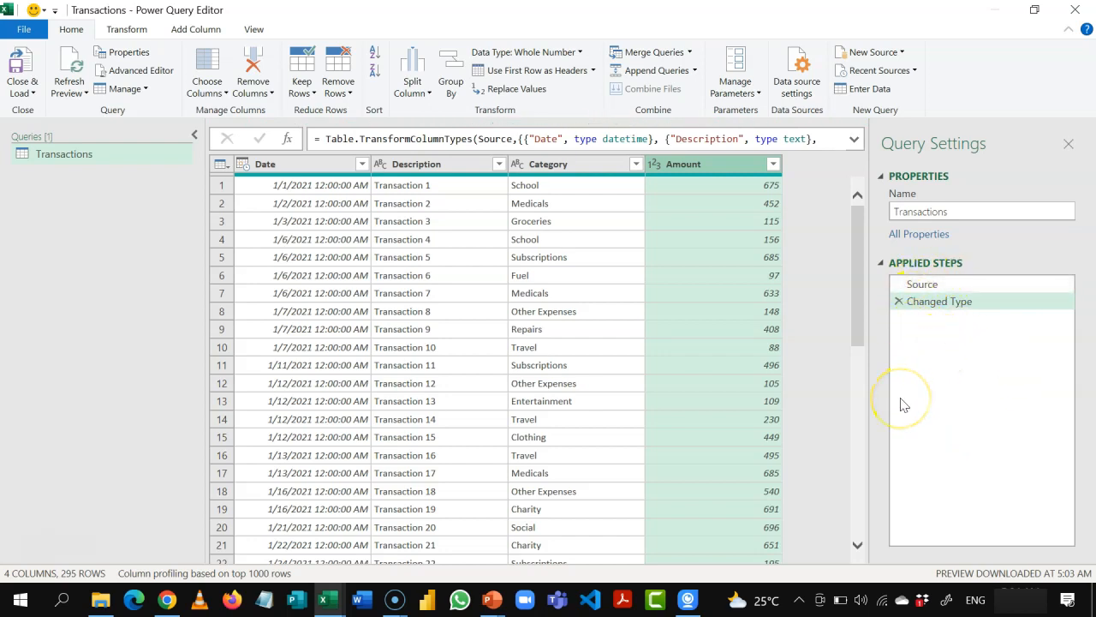
drag(922, 285, 942, 297)
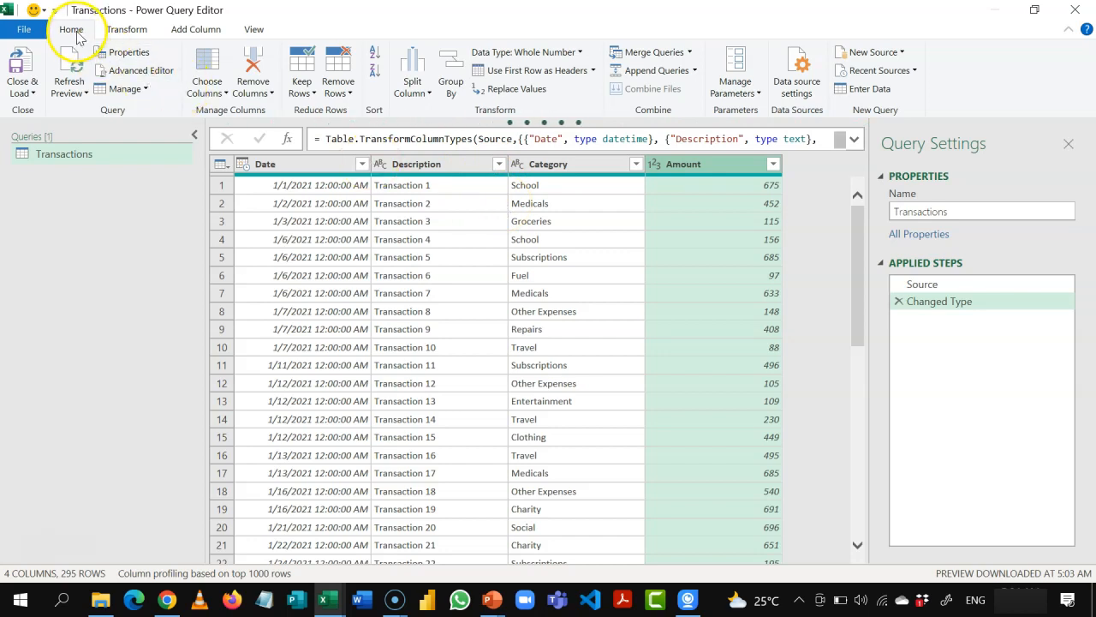
click(111, 33)
click(179, 33)
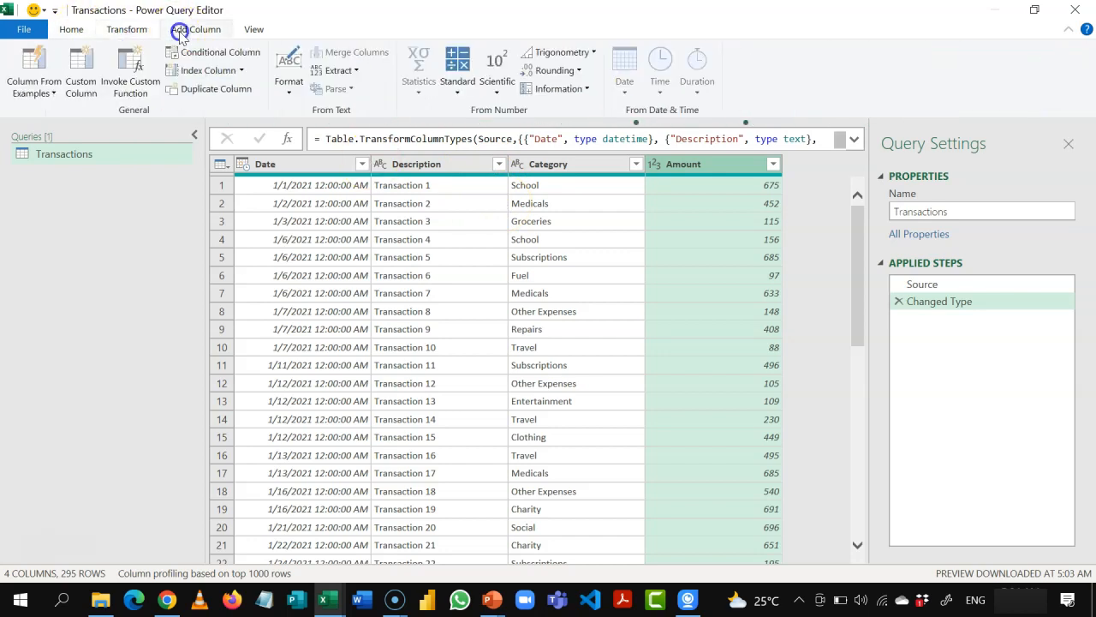
click(140, 33)
click(81, 31)
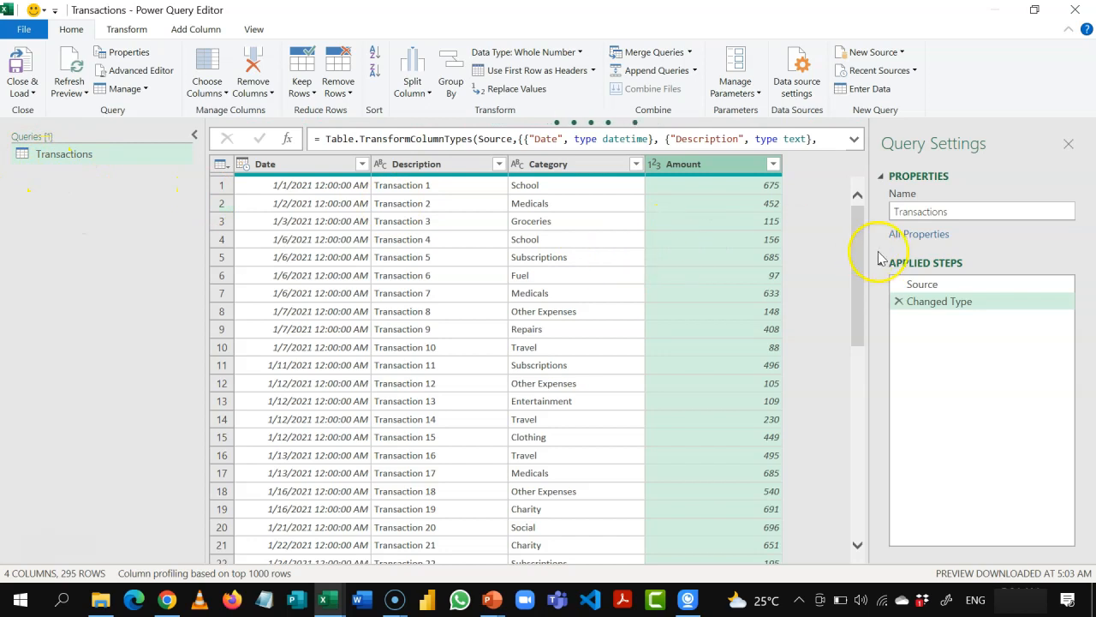
Step: Copy the full formula of the Source step in the Transactions query
click(954, 288)
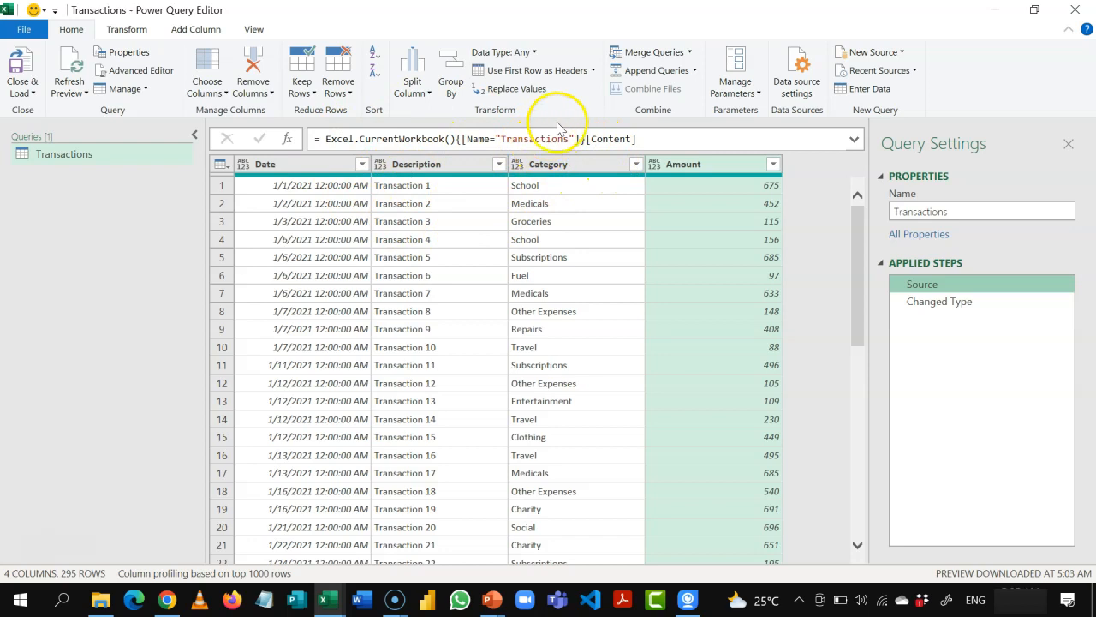
click(639, 140)
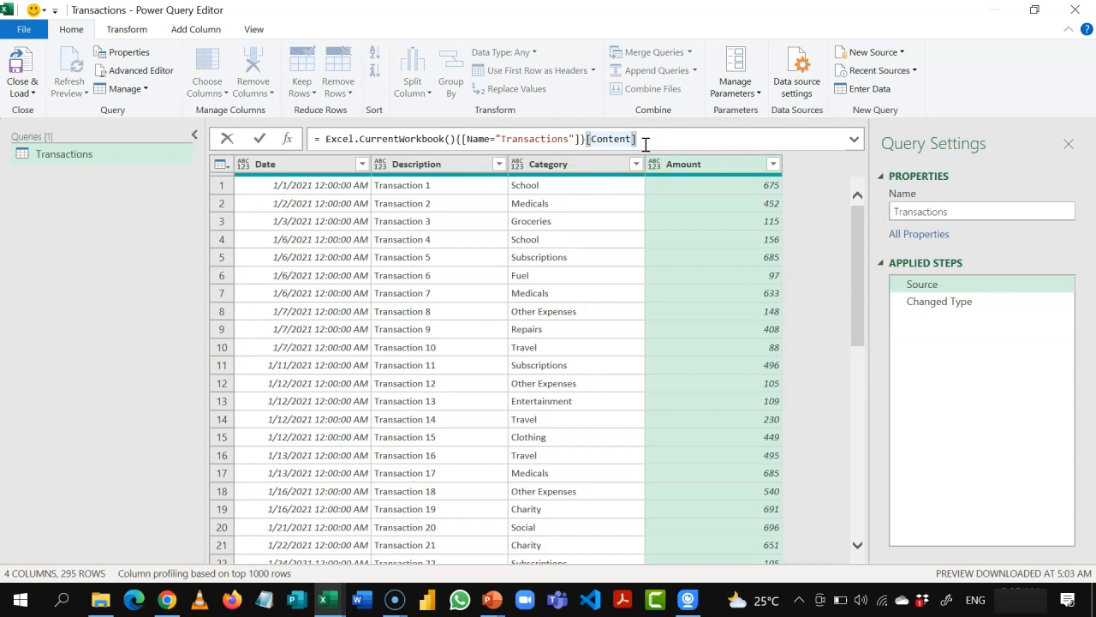
key(ctrl+a)
key(ctrl+c)
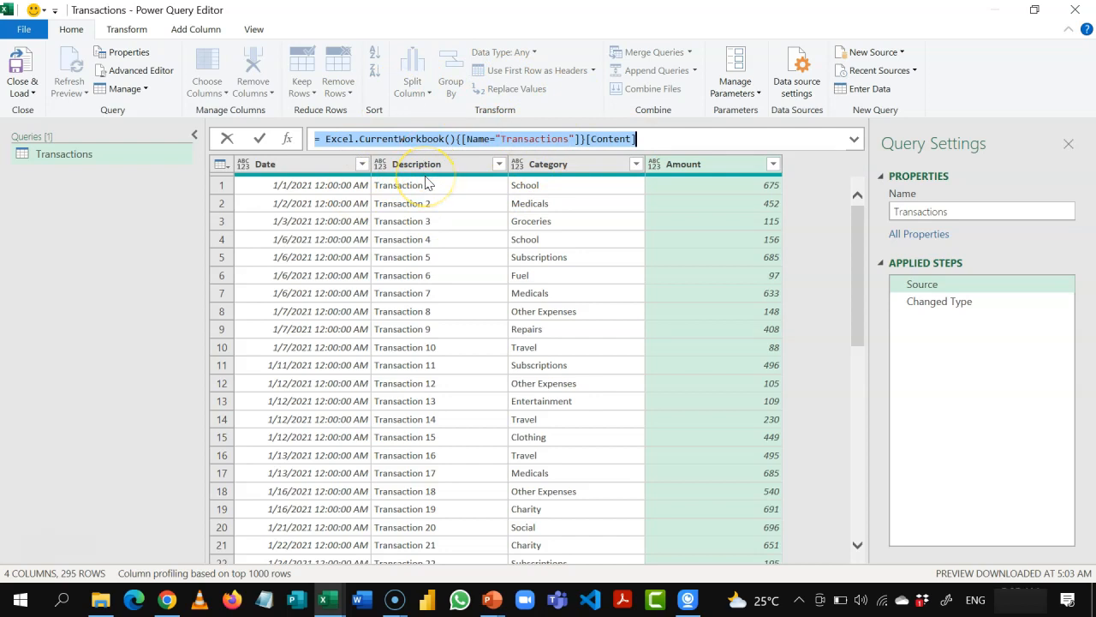
Step: Create a blank query and paste in the formula = Excel.CurrentWorkbook(){[Name="Transactions"]}[Content]
click(901, 52)
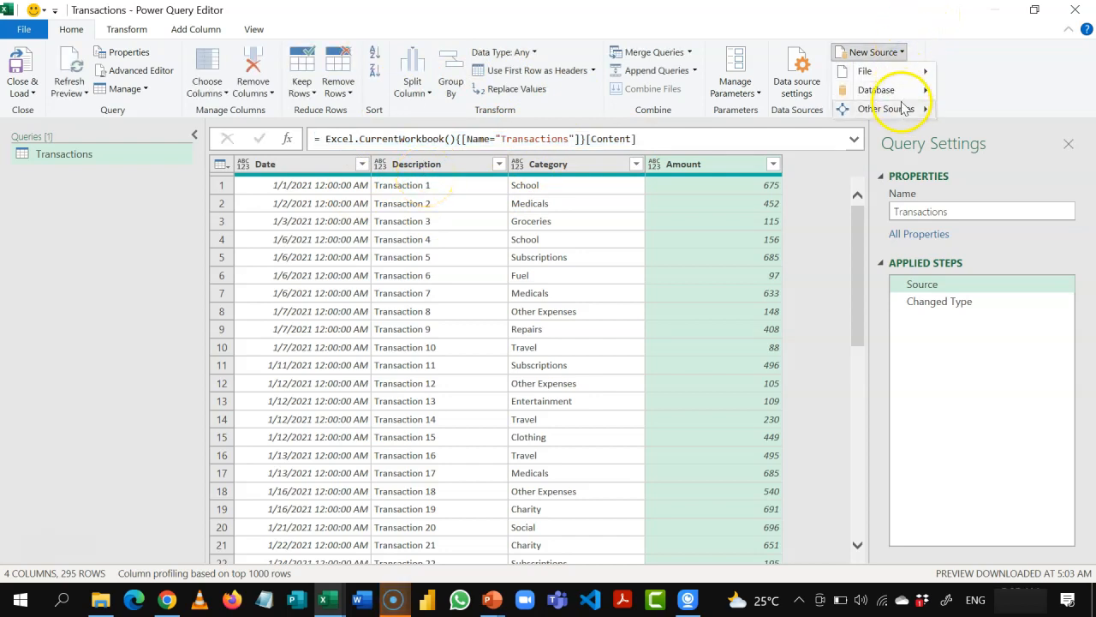
mouse_move(904, 108)
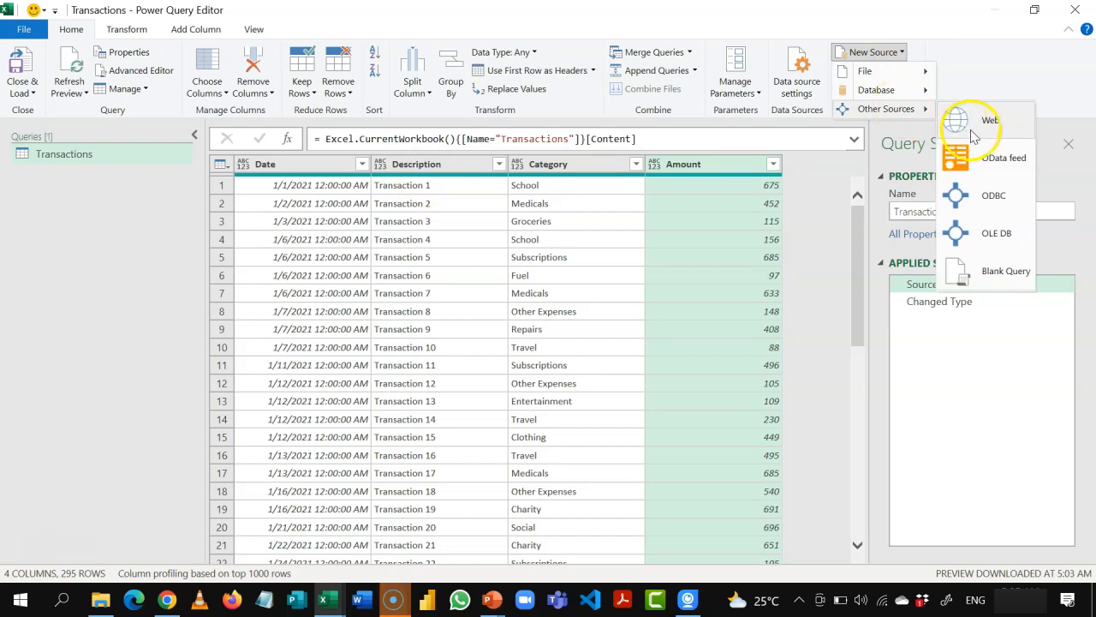
click(971, 277)
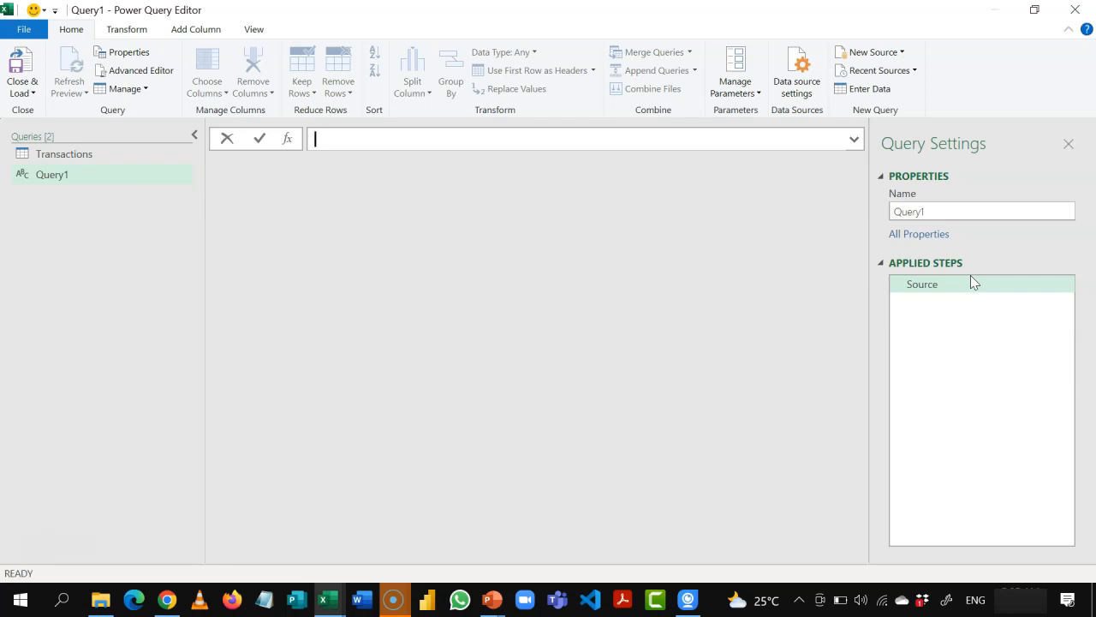
key(ctrl+v)
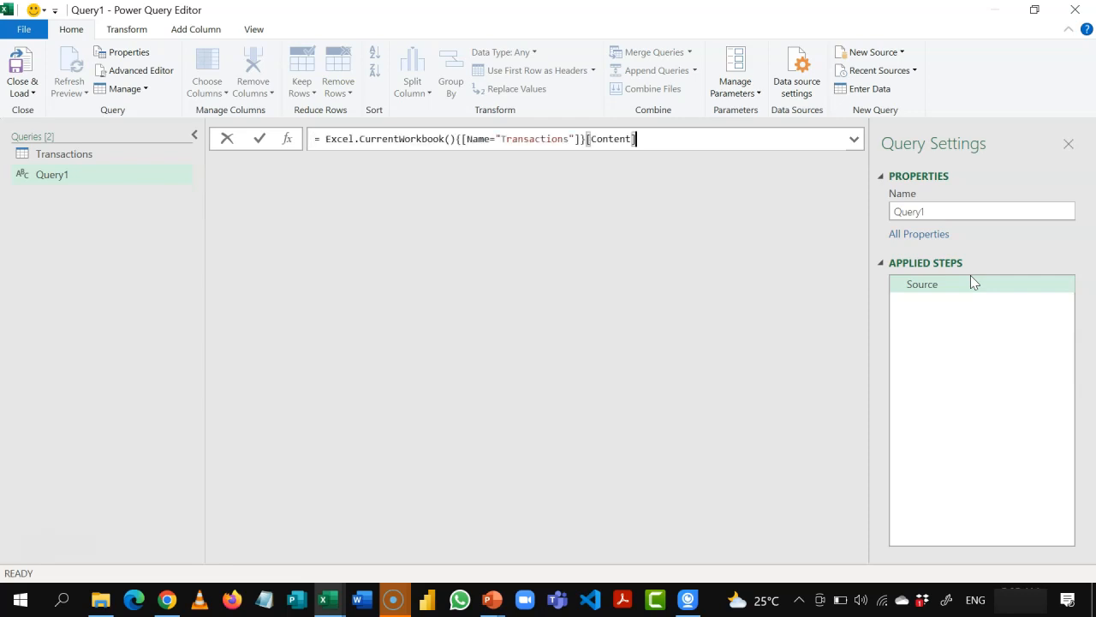
Step: Change the table name in the blank query's source formula to "Budget" and apply it to load the budget data
click(571, 138)
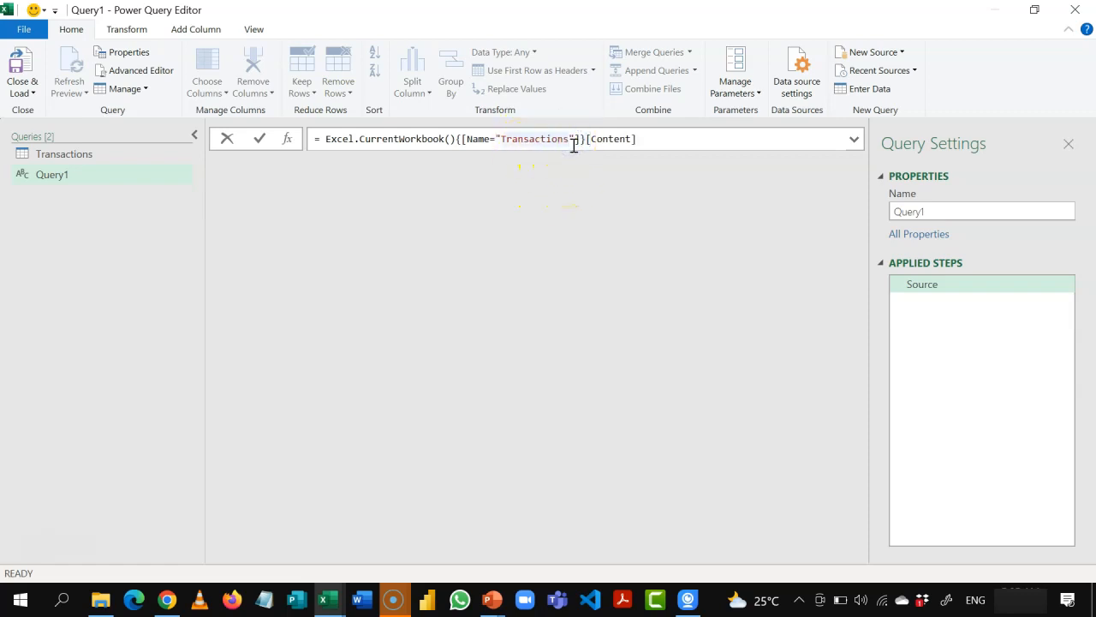
key(BackSpace)
key(BackSpace)
key(BackSpace)
key(BackSpace)
key(BackSpace)
key(BackSpace)
key(BackSpace)
key(BackSpace)
key(BackSpace)
key(BackSpace)
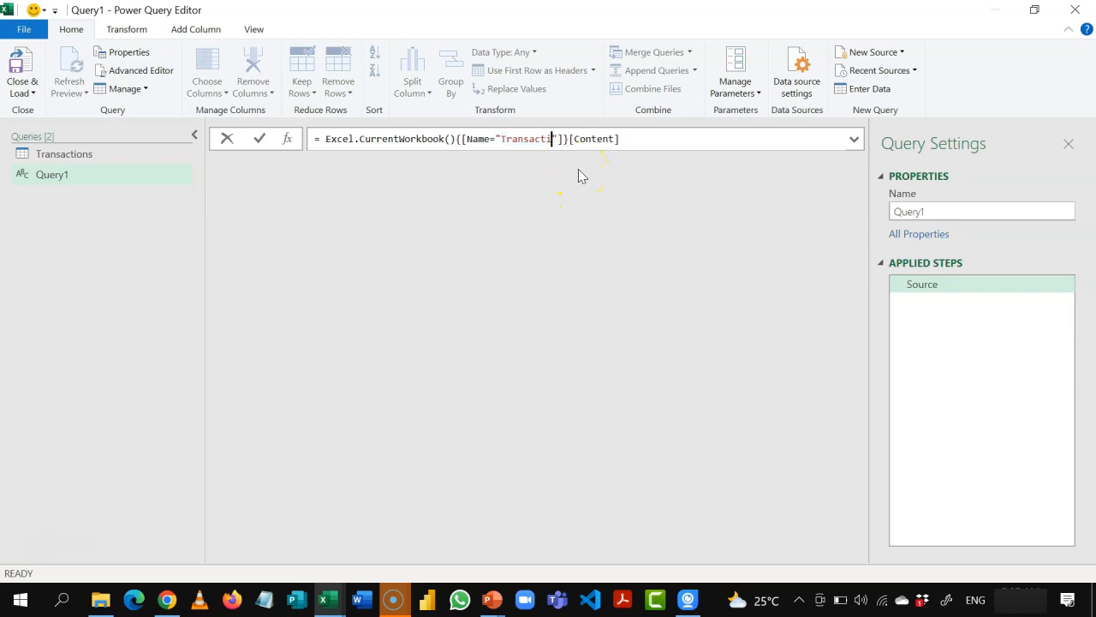
key(BackSpace)
key(BackSpace)
text(Budge)
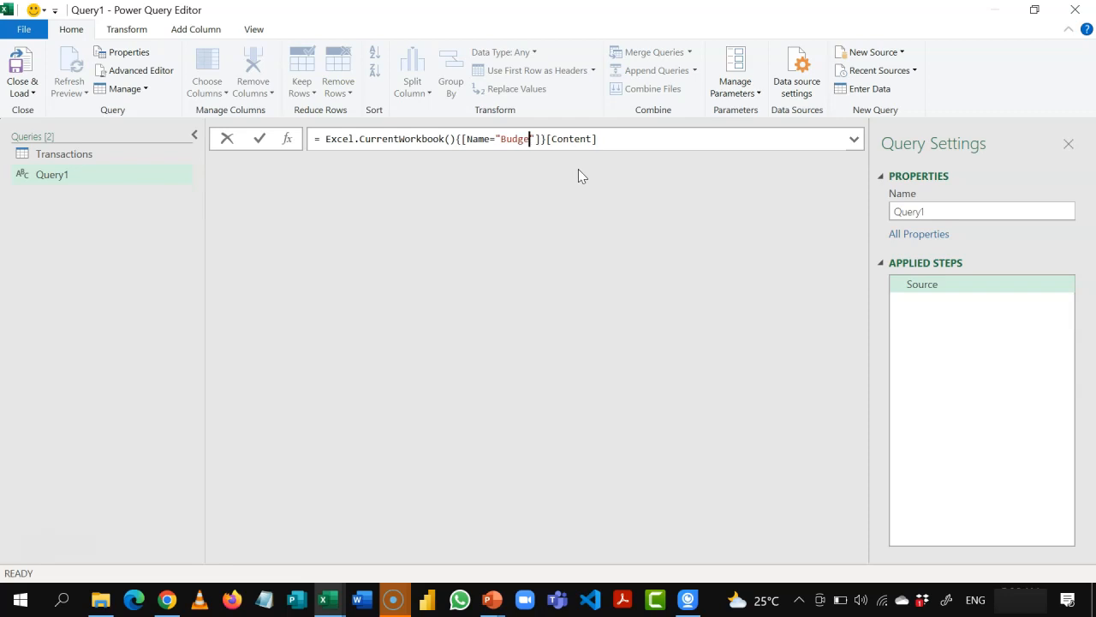
text(t)
key(Return)
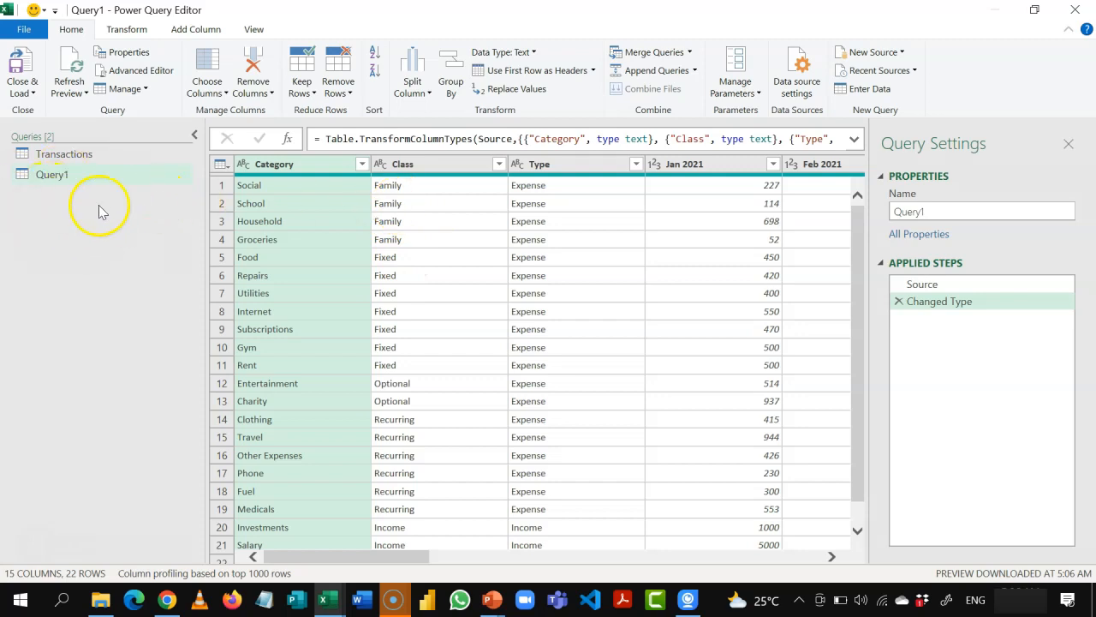
Step: Rename the new query as Budget and view the Transactions and Budget queries in turn
click(939, 215)
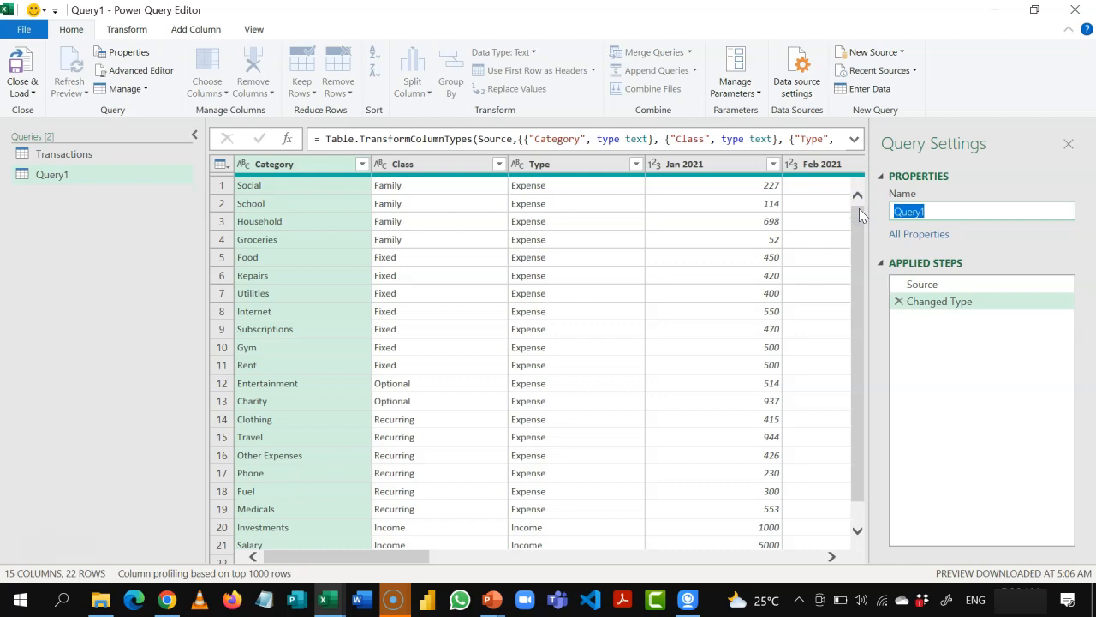
text(Budget)
key(Return)
click(272, 192)
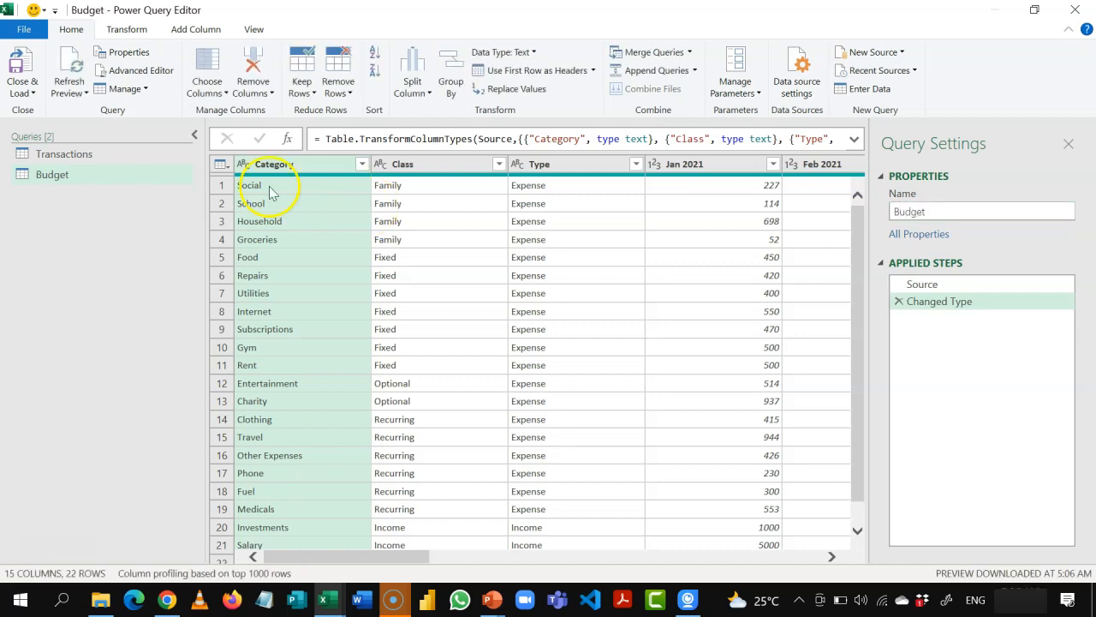
click(122, 152)
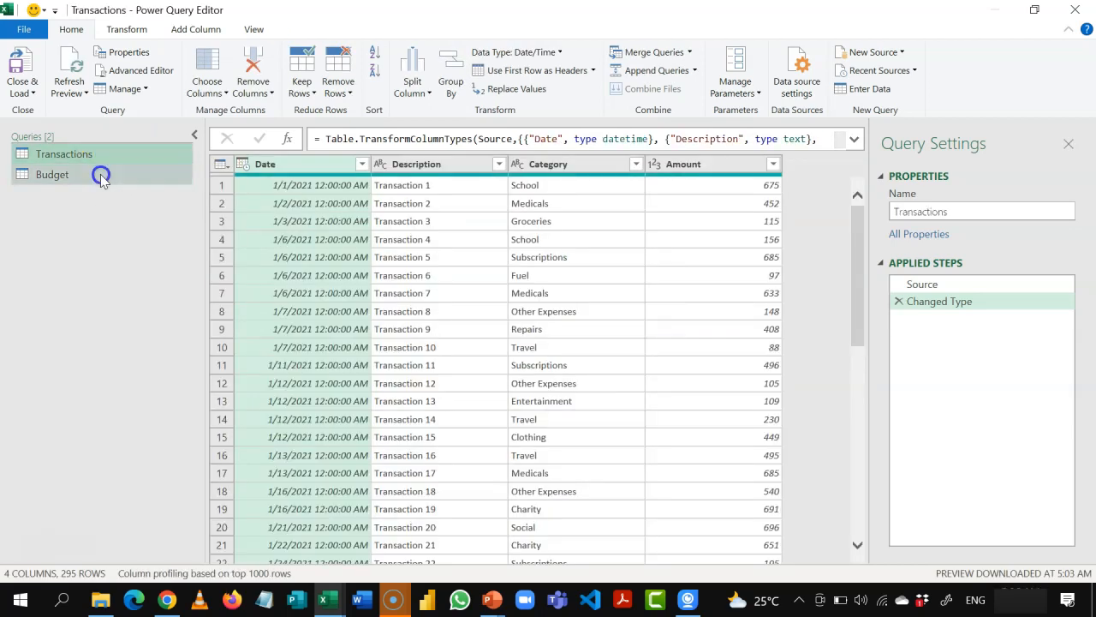
click(101, 173)
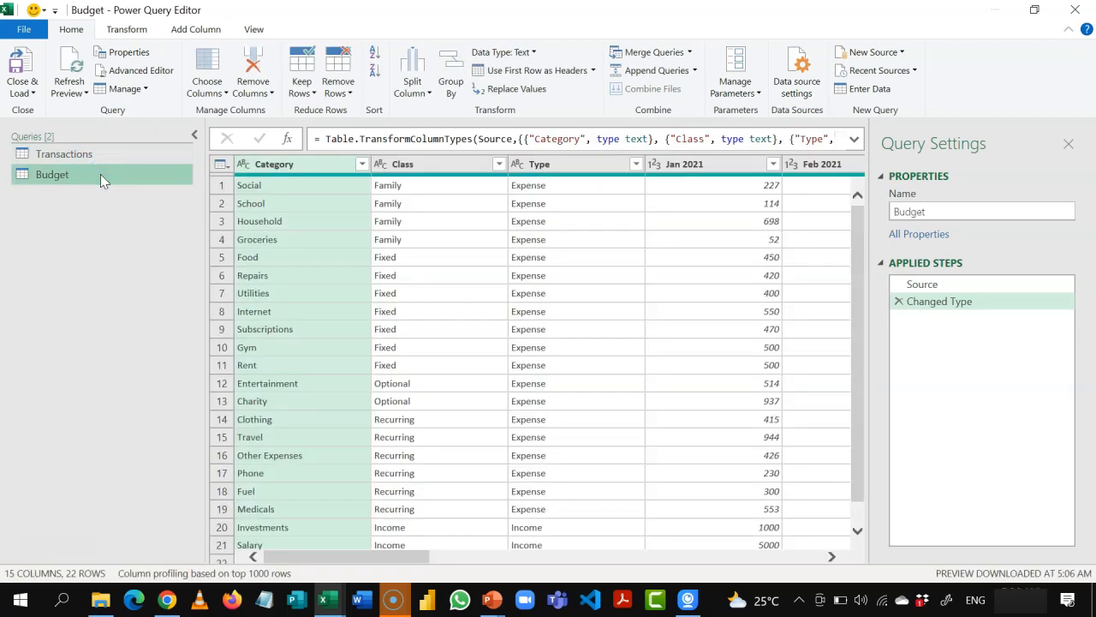
Step: Set the Date column's data type in the Transactions query to Date, replacing the current type conversion
click(89, 154)
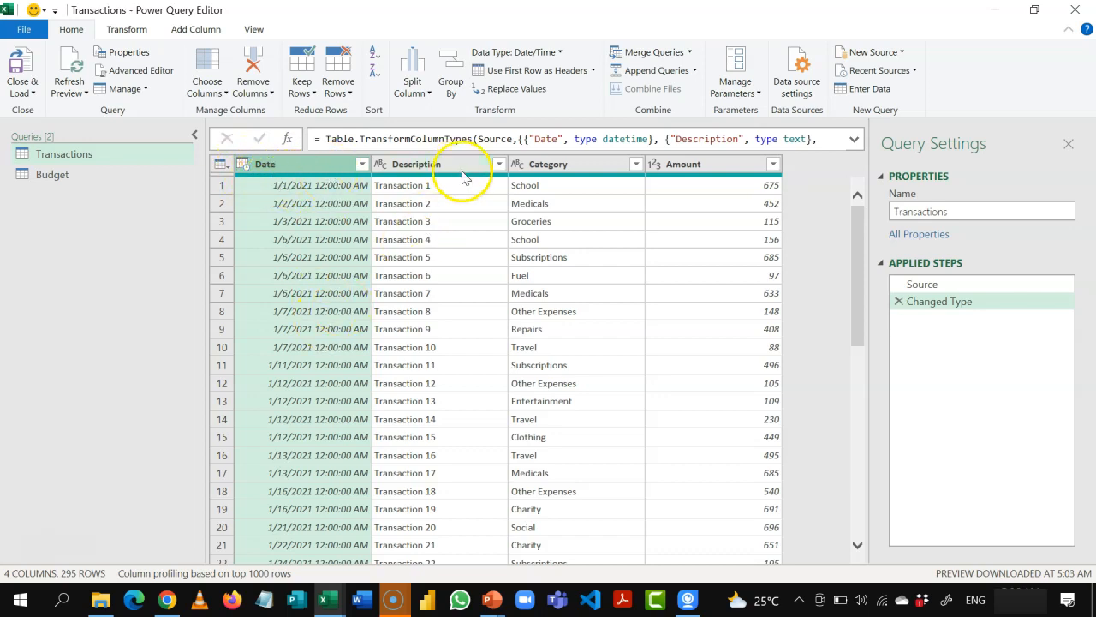
click(296, 183)
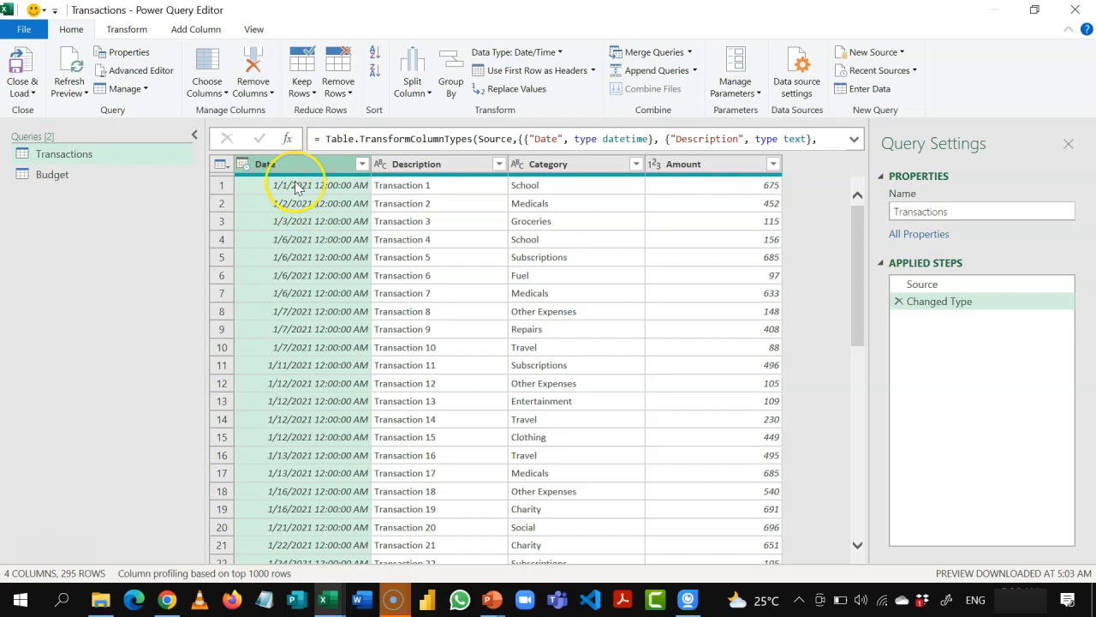
click(242, 163)
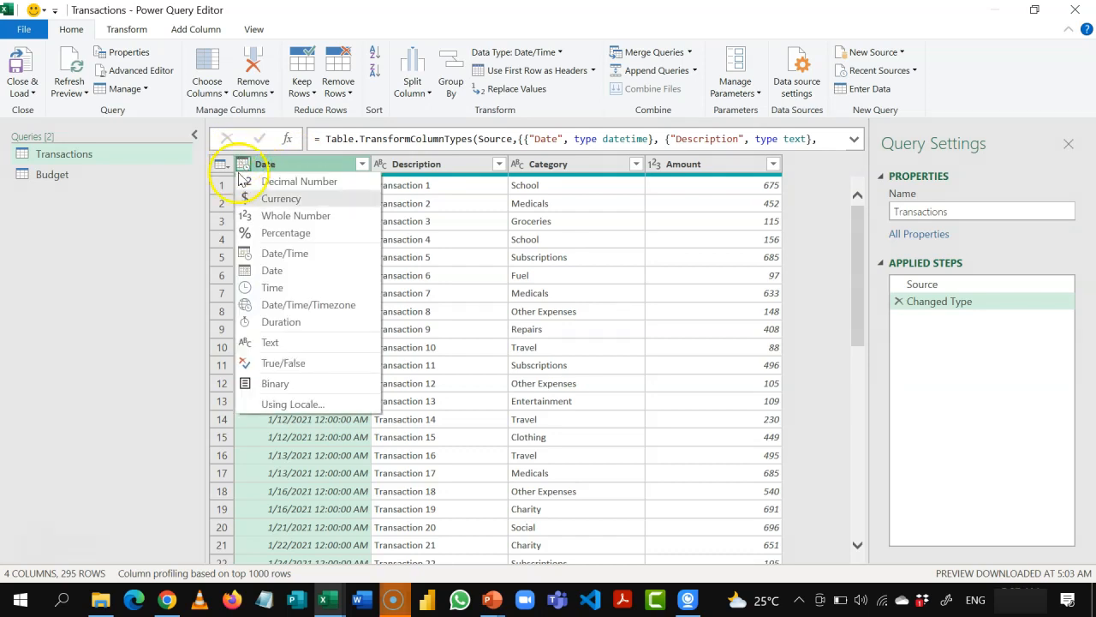
click(280, 276)
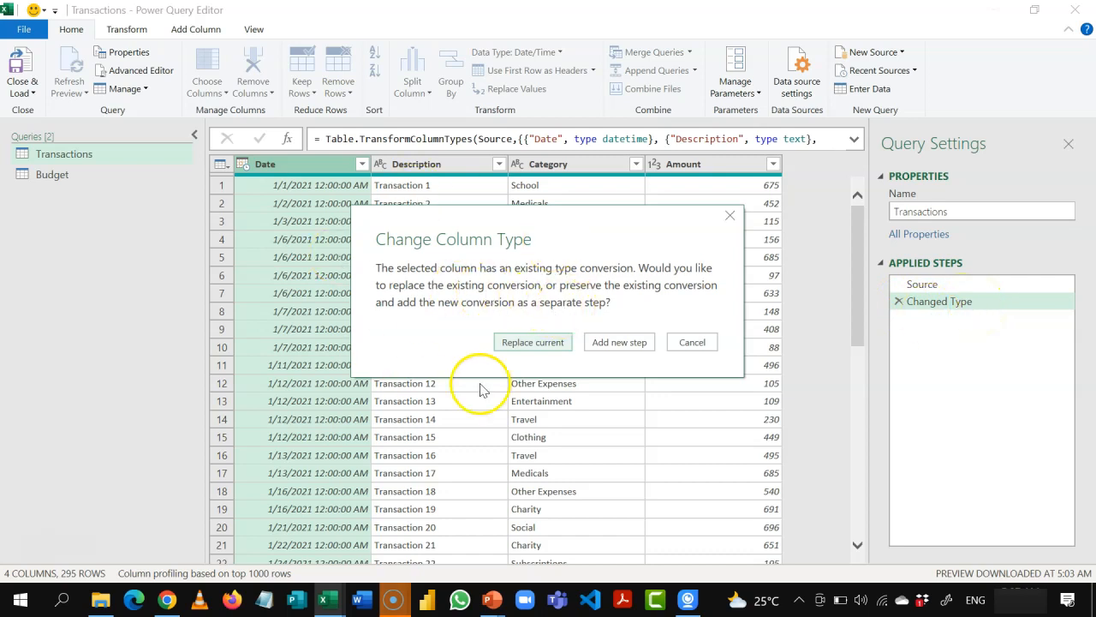
click(530, 344)
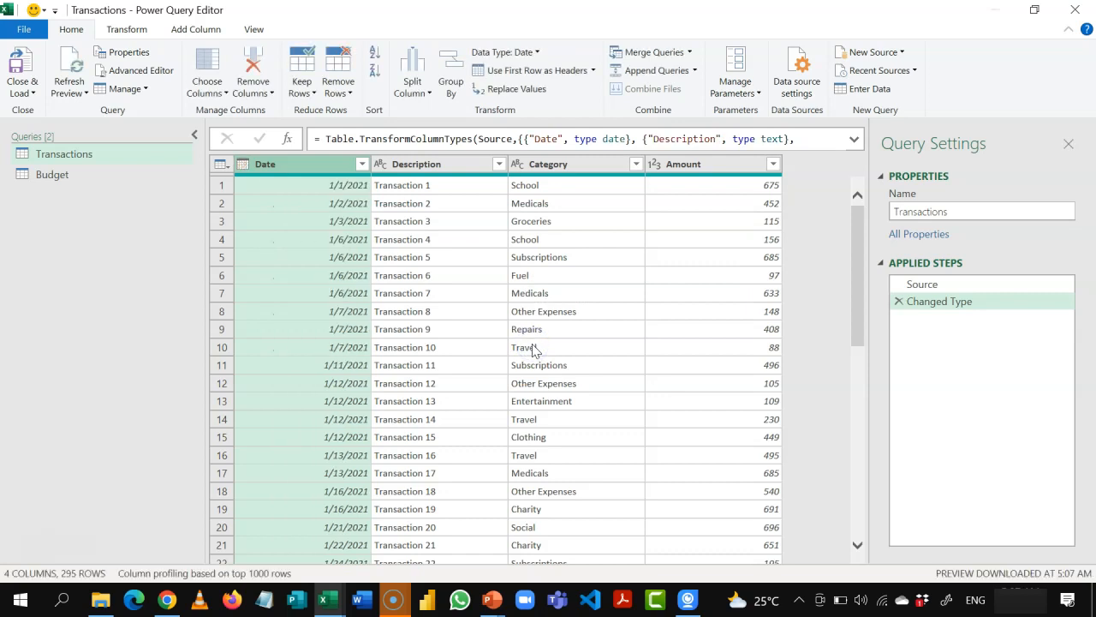
Step: Check the data types of the Description, Category and Amount columns in Transactions, and open the Budget query
click(461, 167)
click(568, 166)
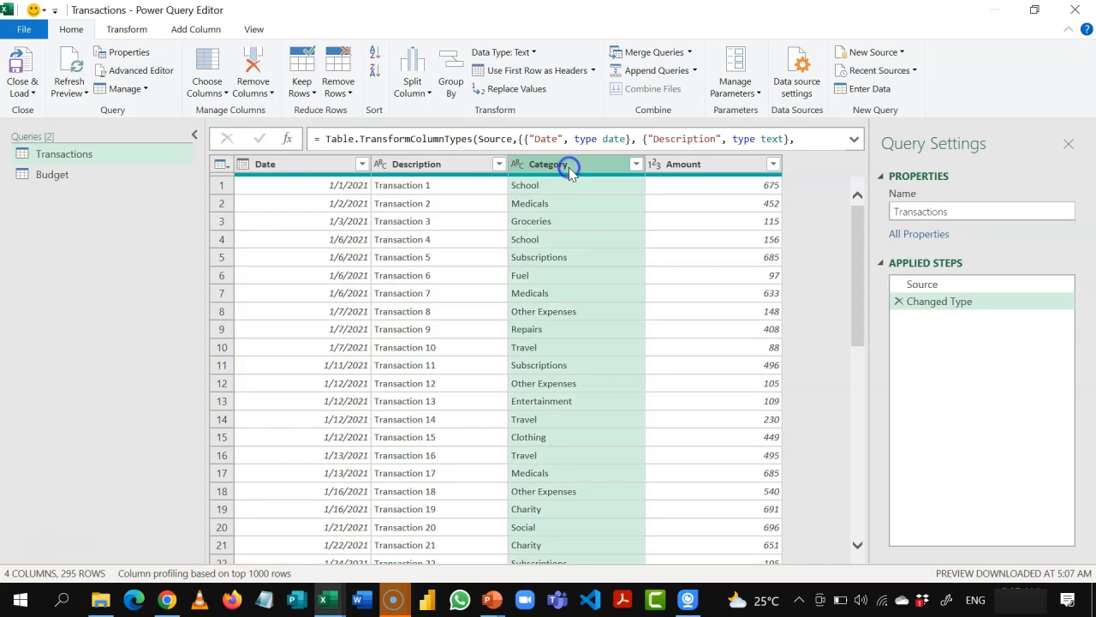
click(705, 164)
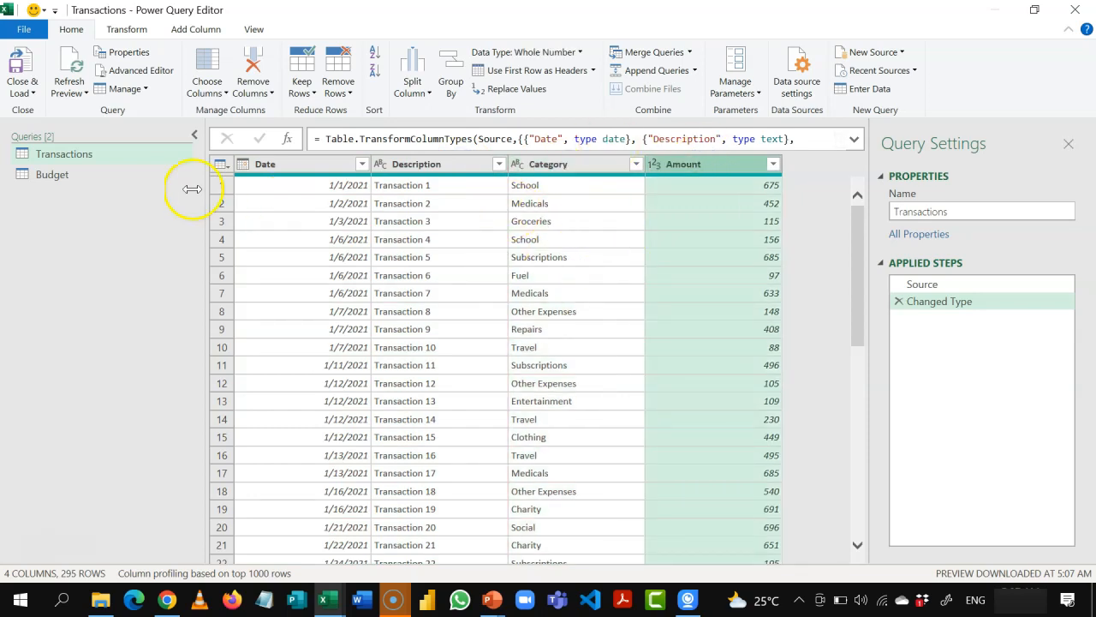
click(116, 175)
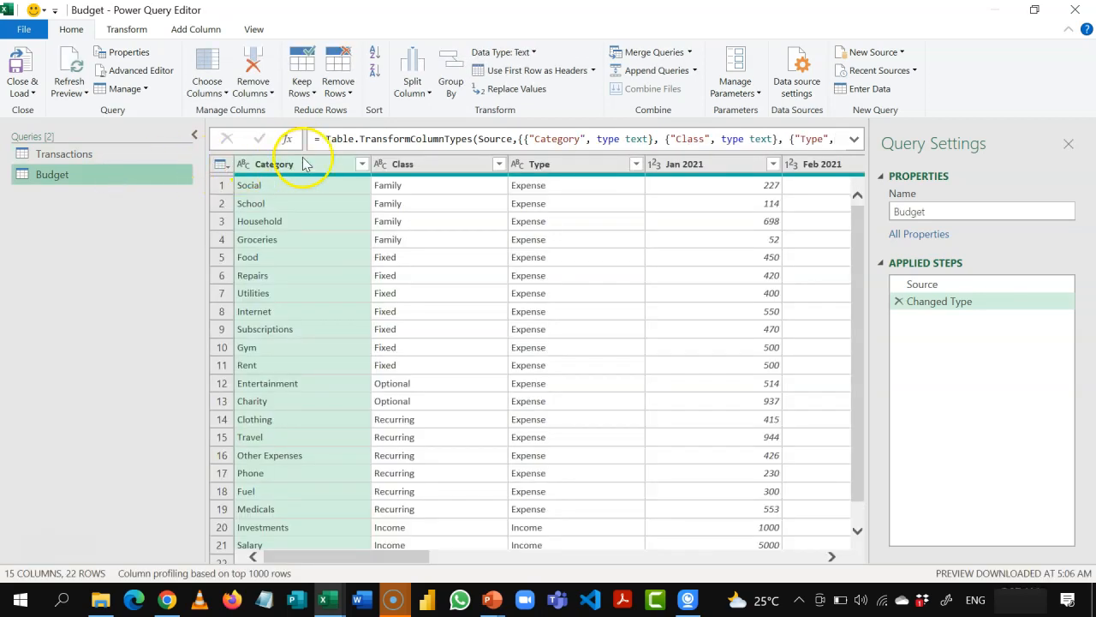
Step: Check the data types of the Class, Type and Jan 2021 columns in the Budget query
click(413, 164)
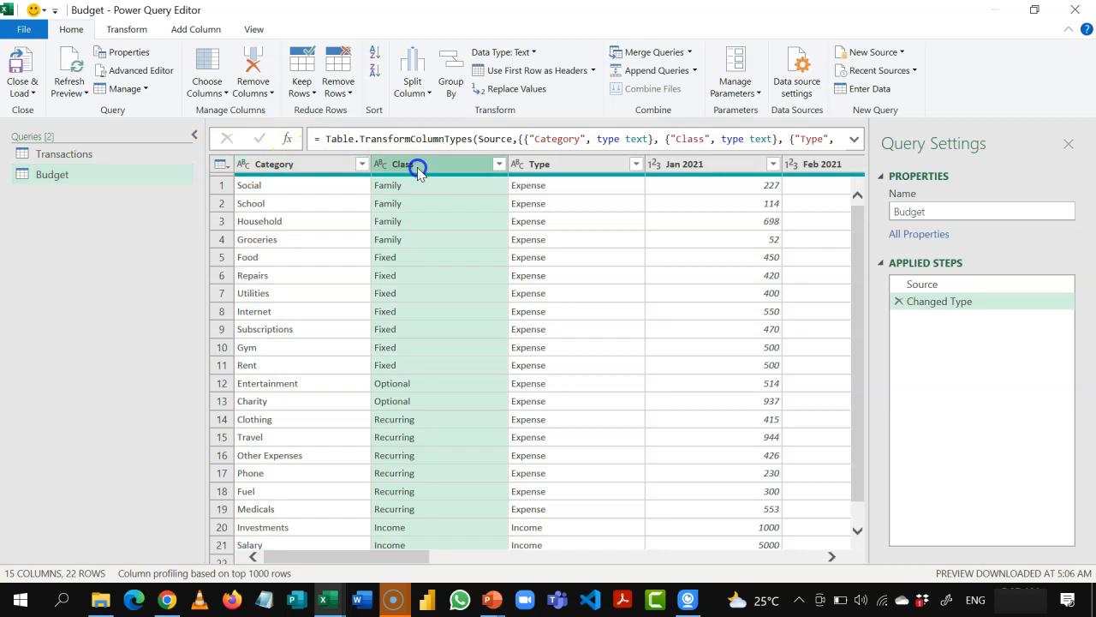
click(567, 166)
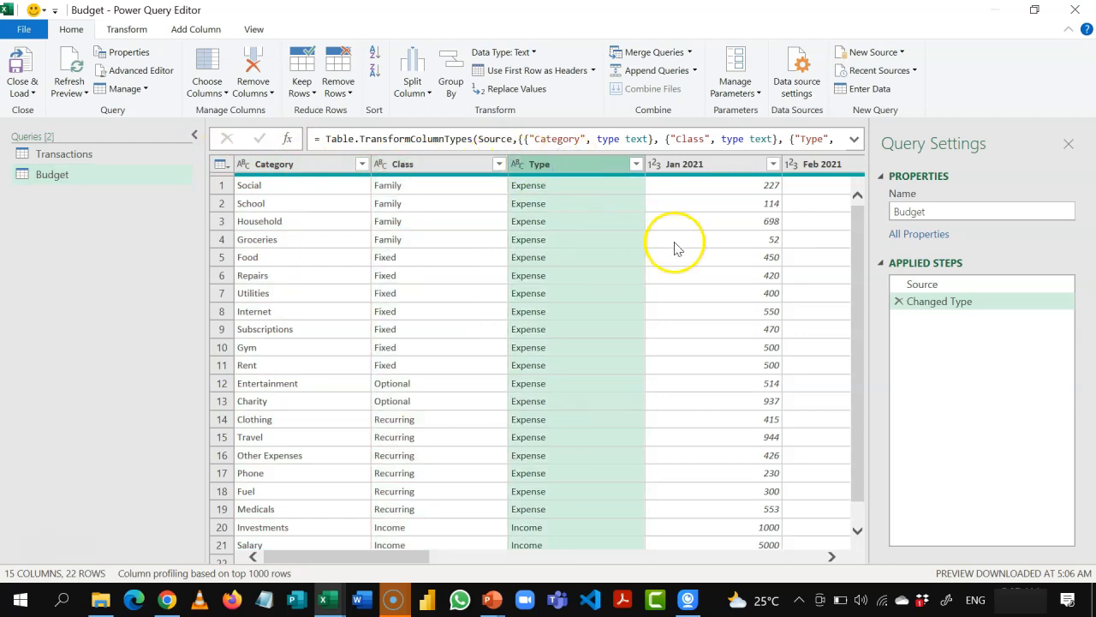
click(716, 165)
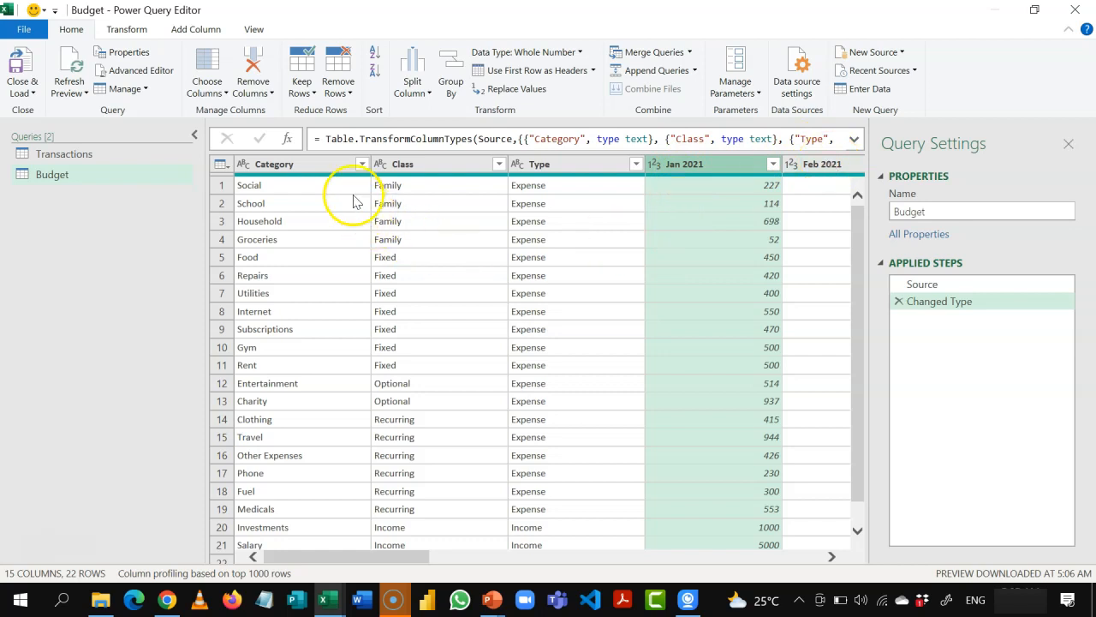
Step: Unpivot all Budget columns other than Category, Class and Type so the months become rows
click(330, 165)
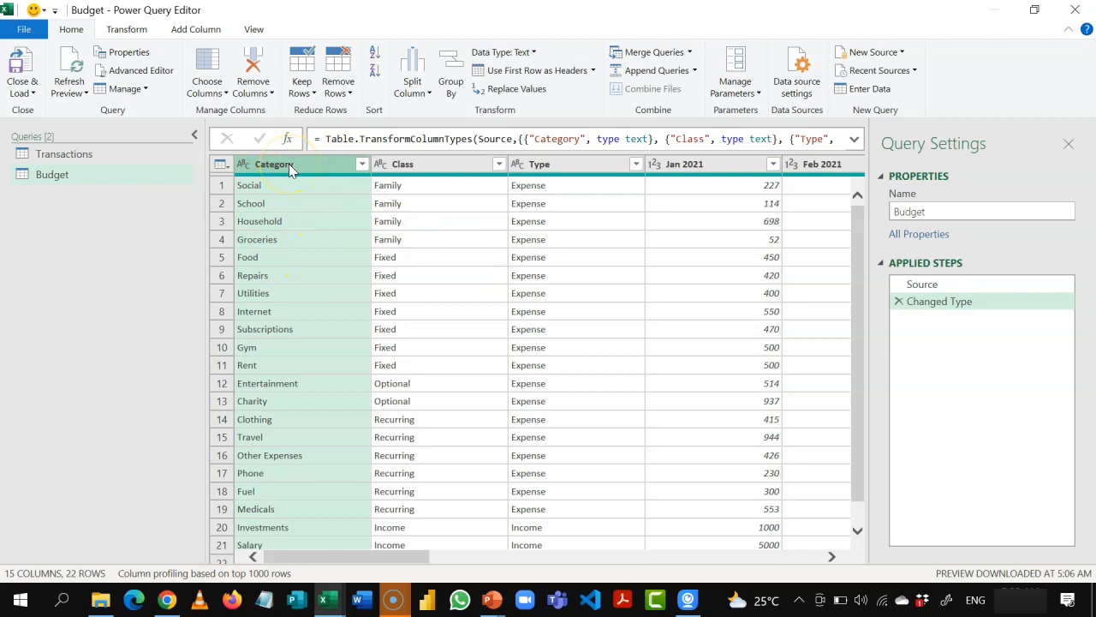
key(shift+Right)
key(shift+Right)
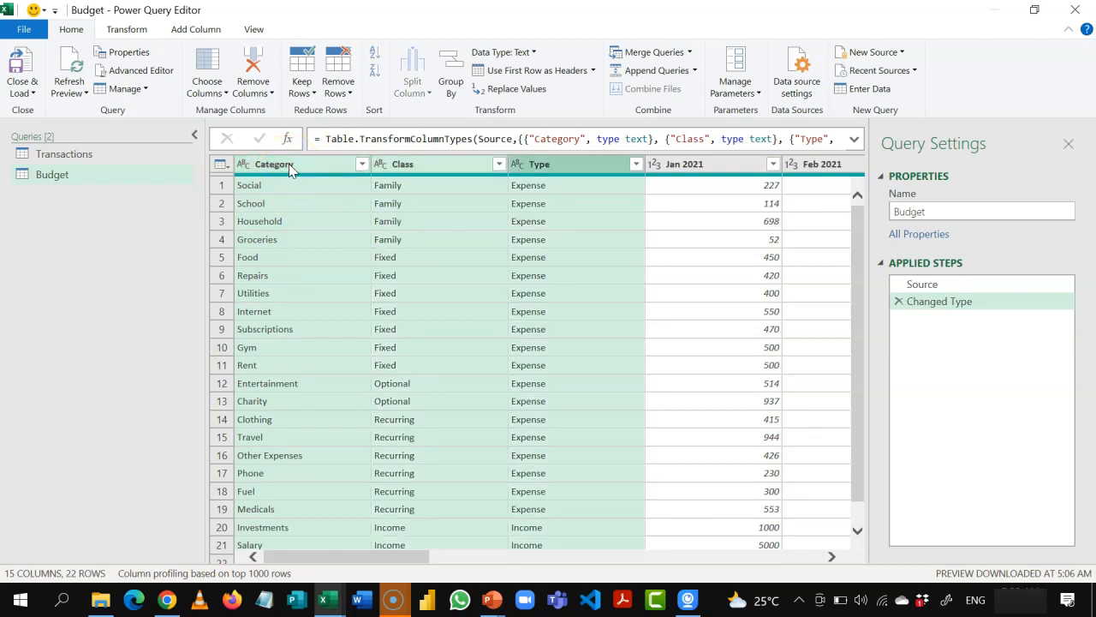
click(288, 164)
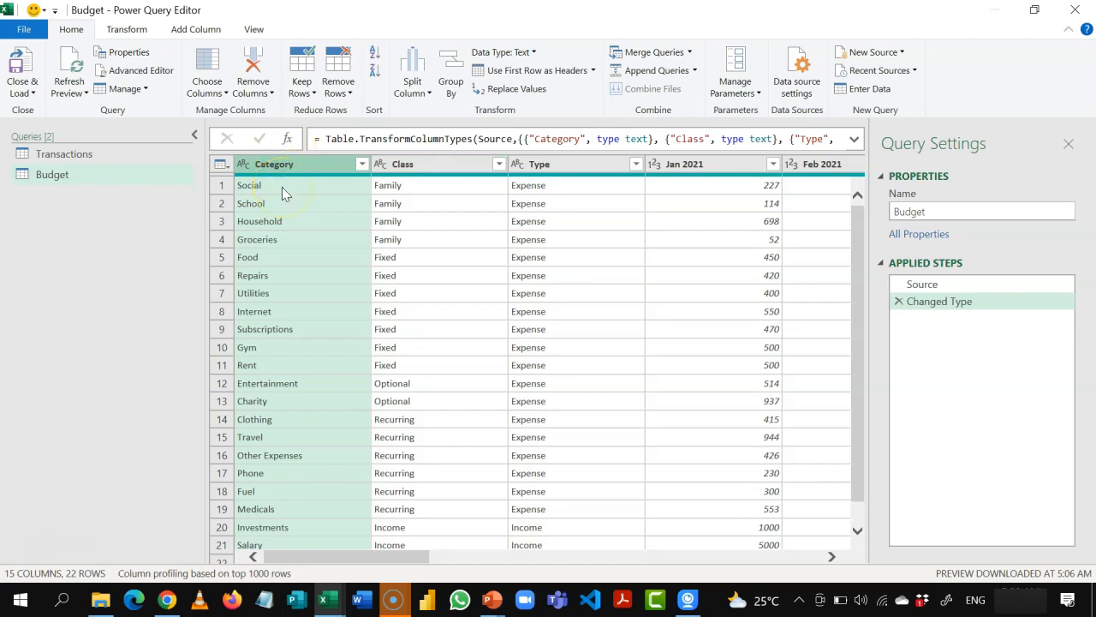
key(shift+Right)
key(shift+Right)
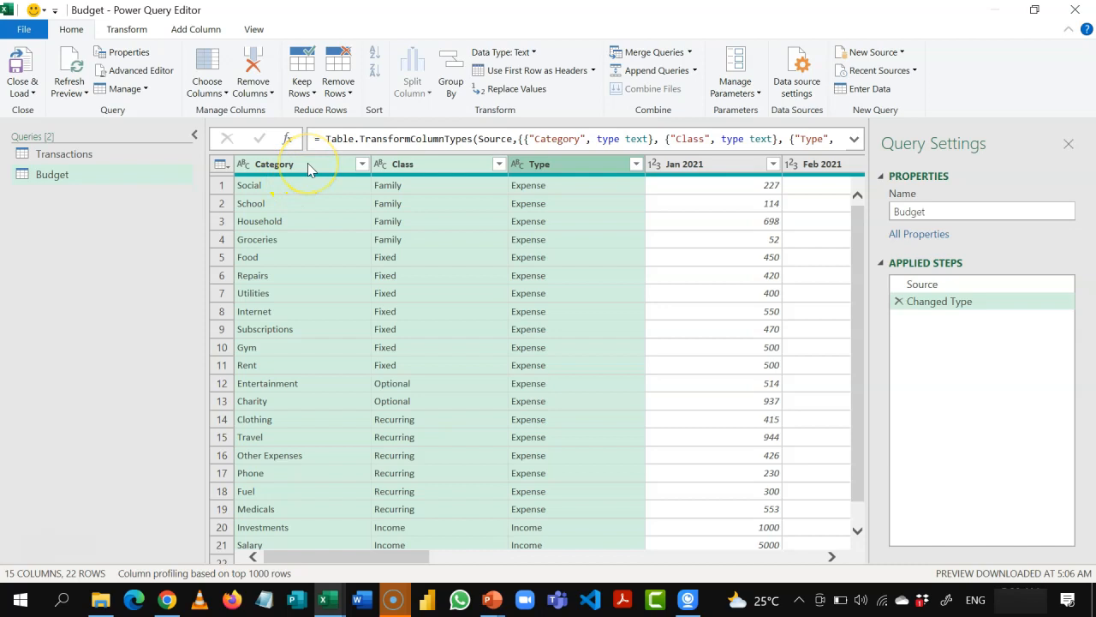
right_click(308, 163)
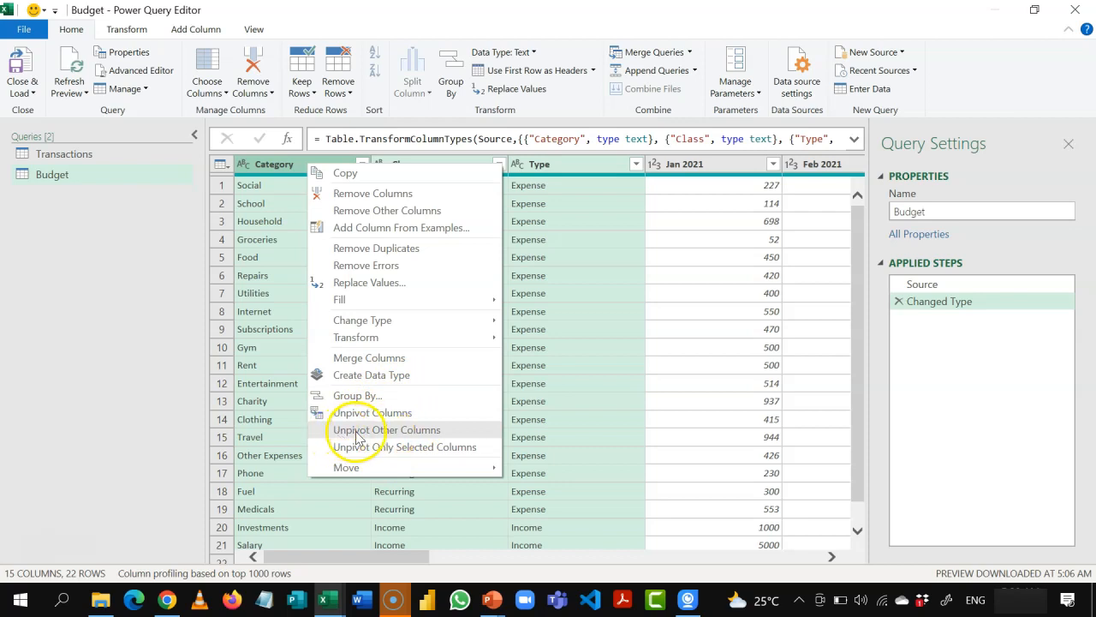
click(421, 433)
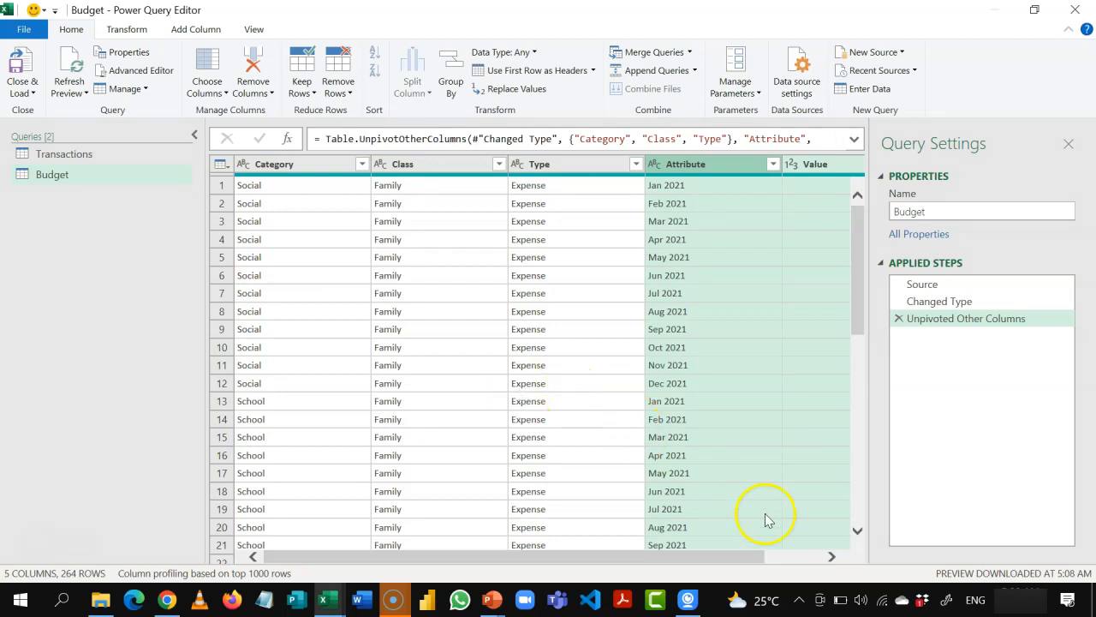
Step: Rename the unpivoted Attribute column to Date and the Value column to Amount in Budget
click(832, 556)
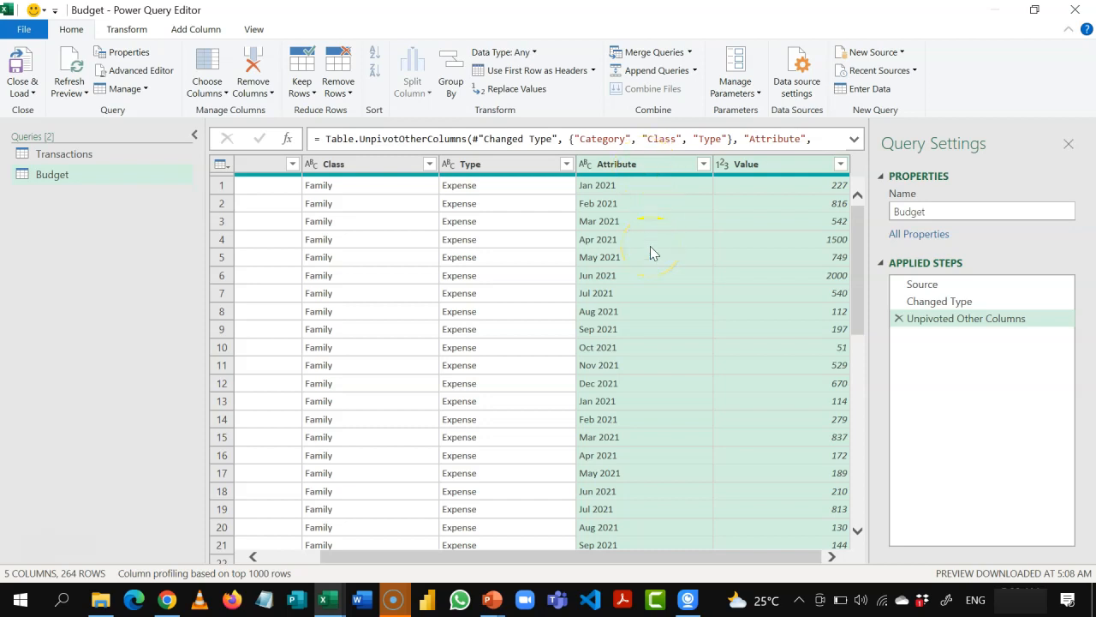
double_click(644, 166)
text(Date)
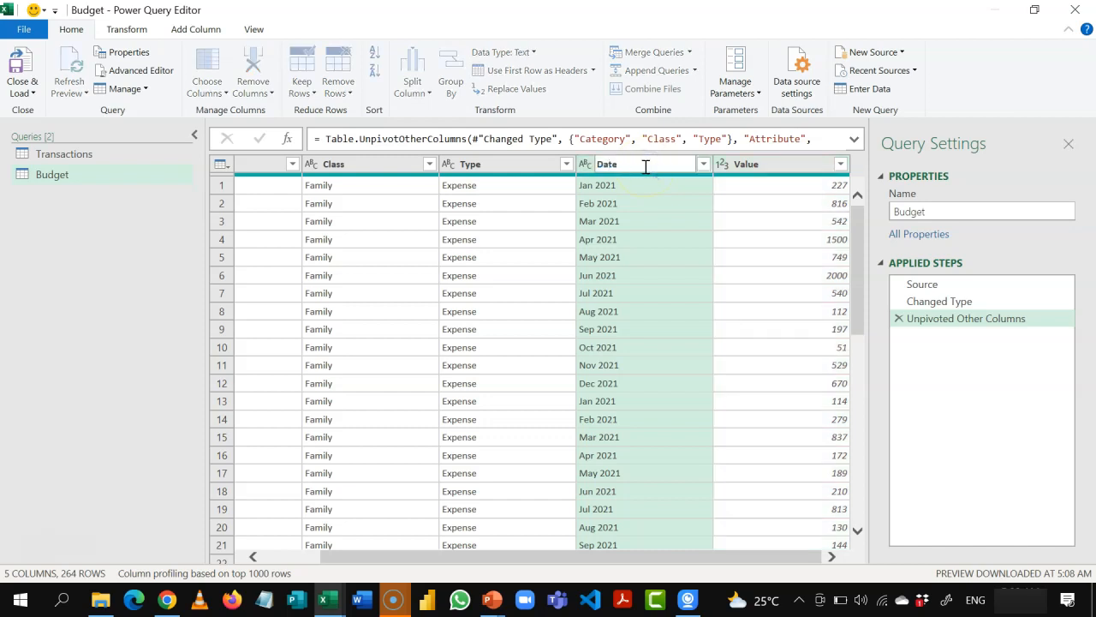
key(Return)
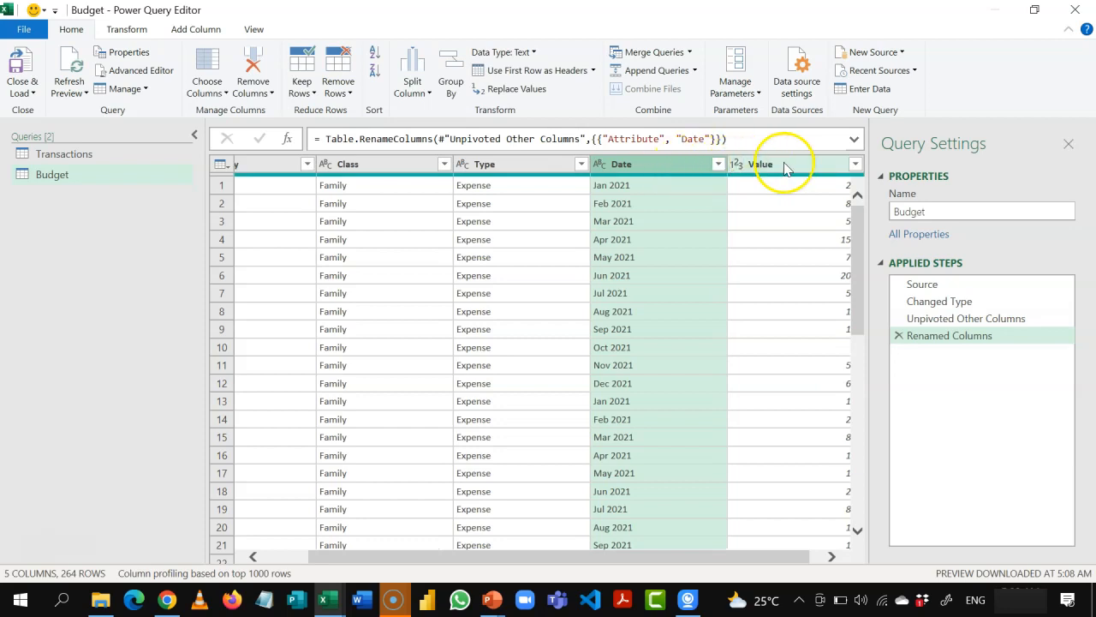
double_click(785, 166)
text(Amount)
key(Return)
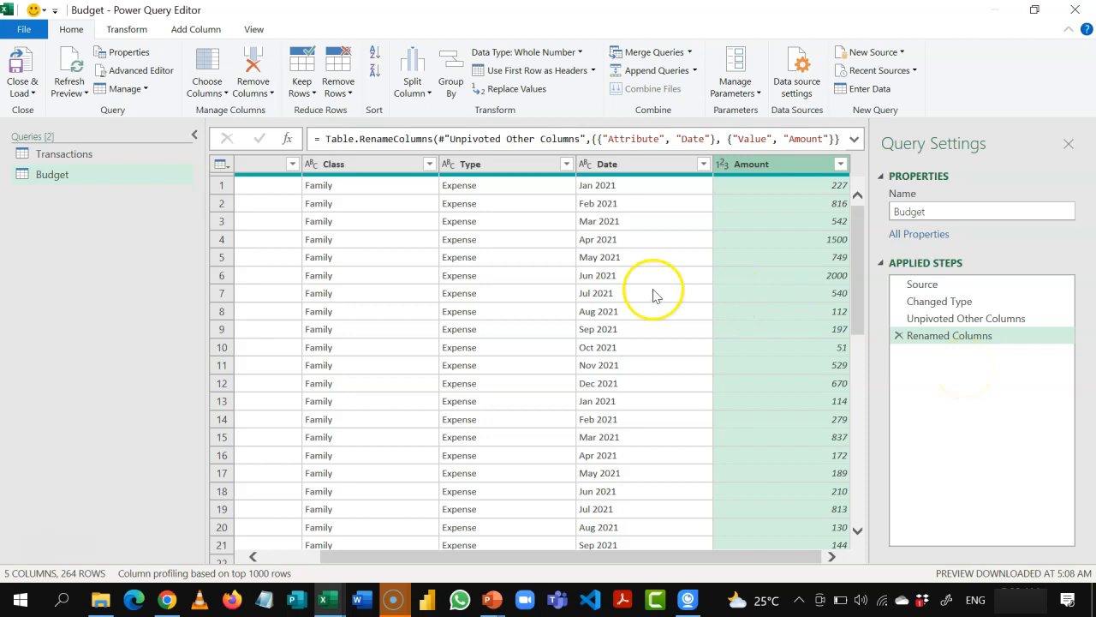
Step: Set the data type of the Date column in the Budget query to Date
click(630, 170)
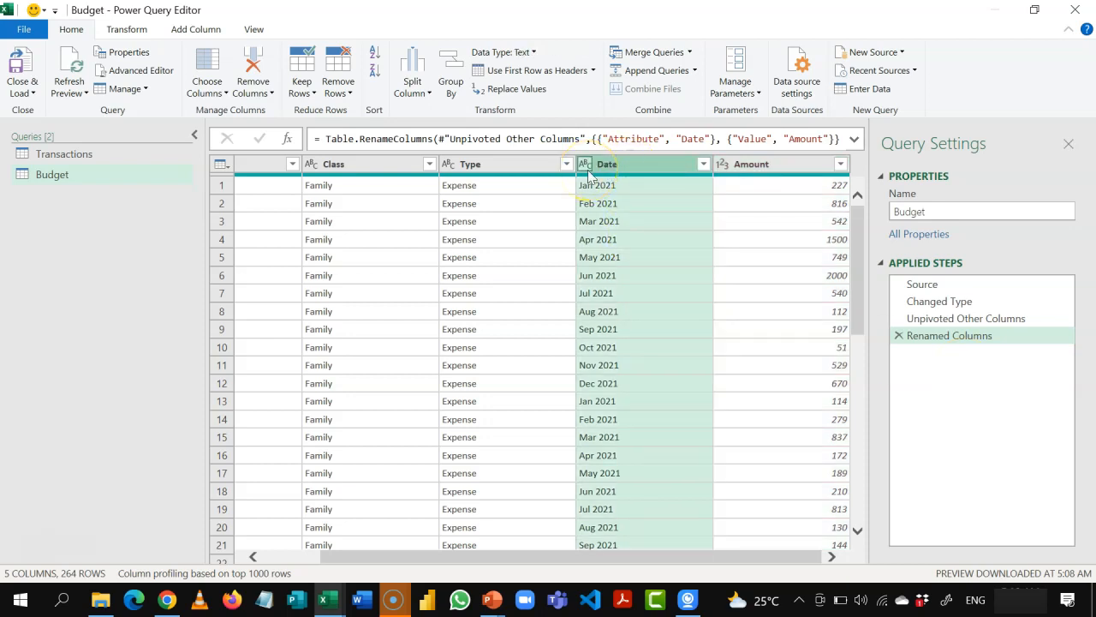
click(587, 165)
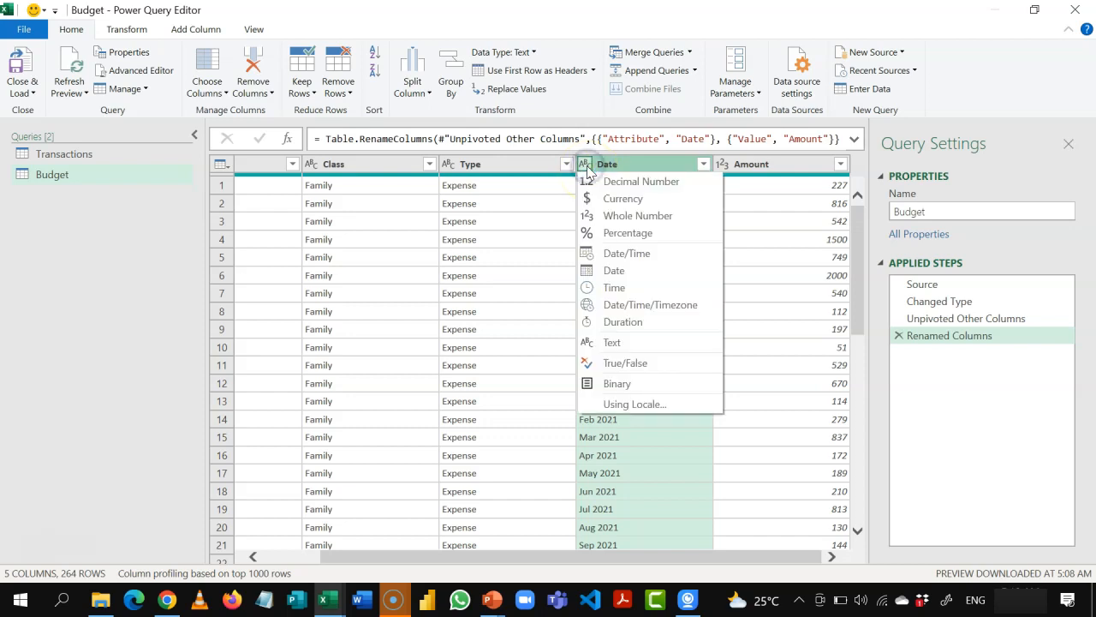
click(614, 270)
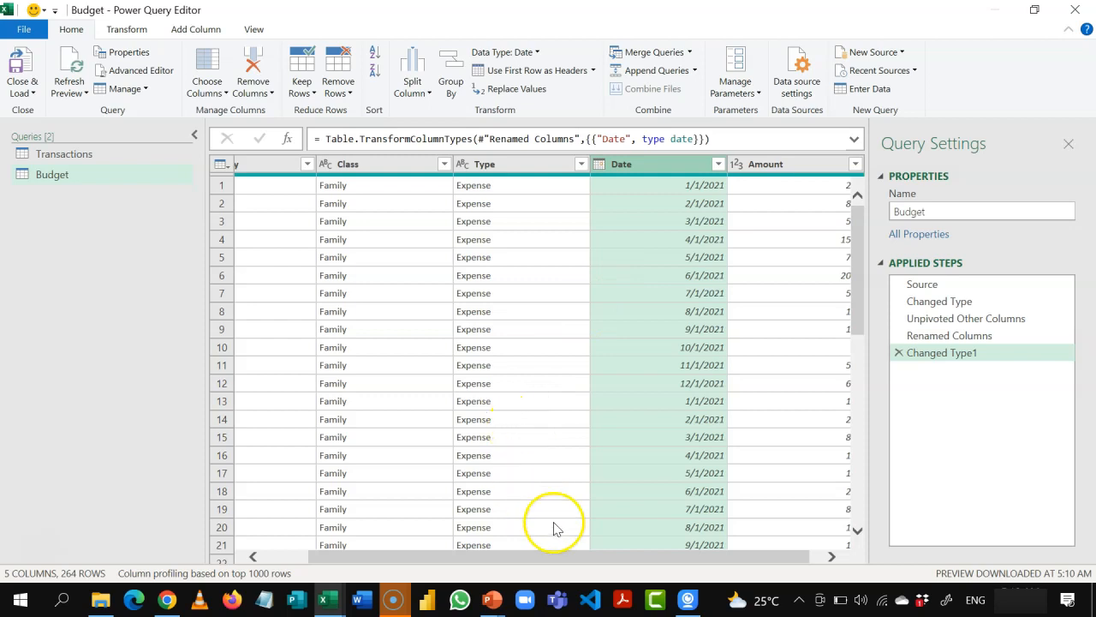
drag(570, 558, 474, 570)
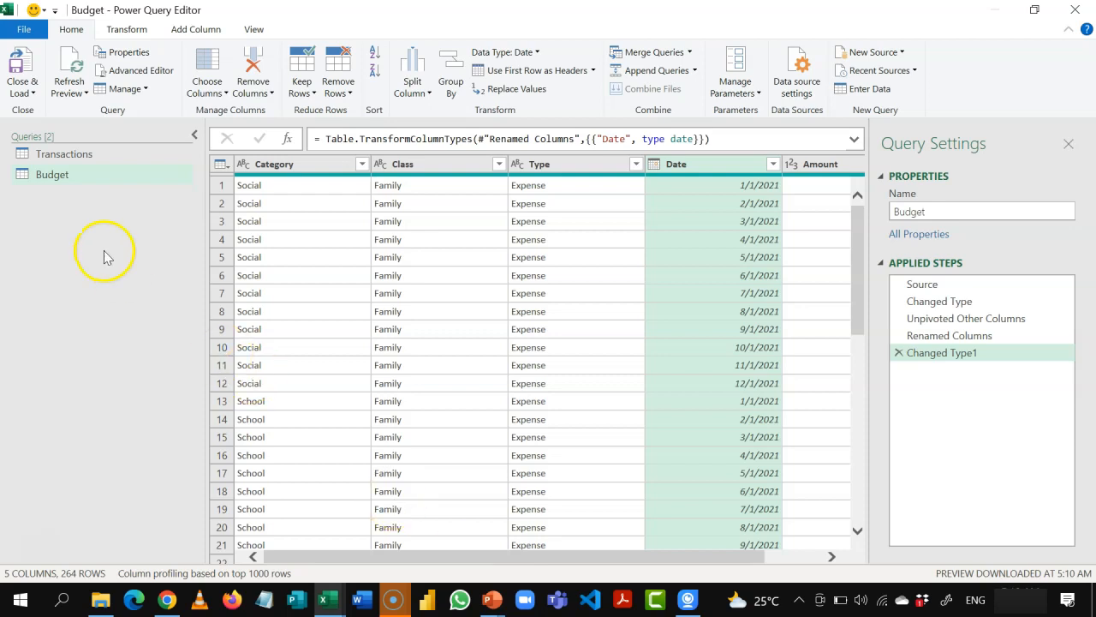
Step: Compare the Transactions and Budget queries and examine the Category, Class and Type columns in Budget for repeated entries
click(90, 154)
click(66, 177)
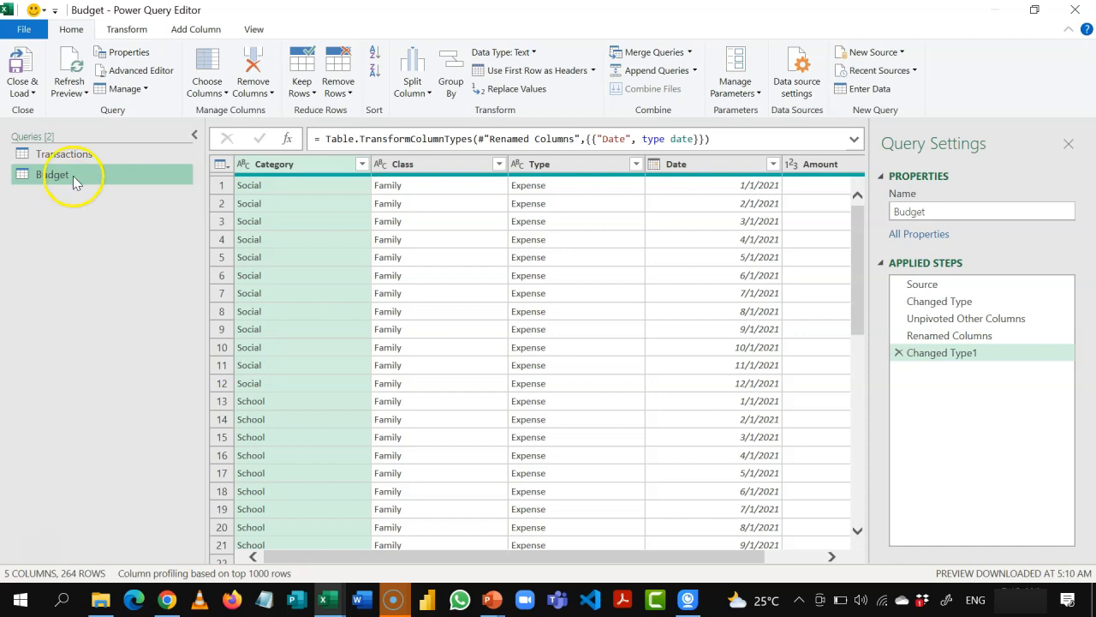
click(69, 155)
click(66, 176)
click(309, 166)
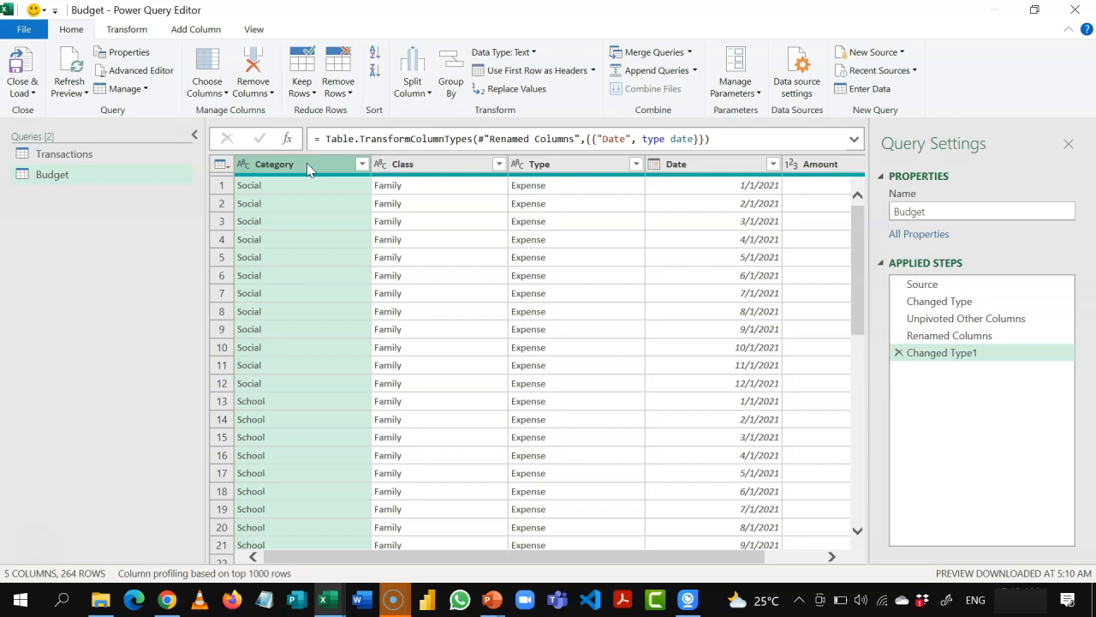
key(shift+Right)
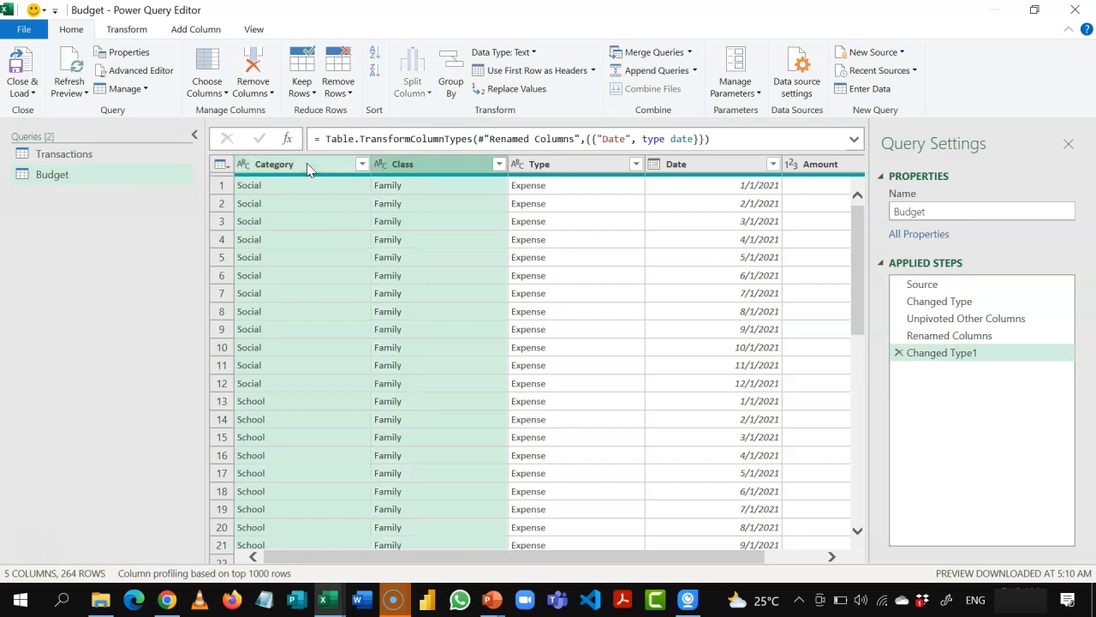
key(shift+Right)
key(shift+Right)
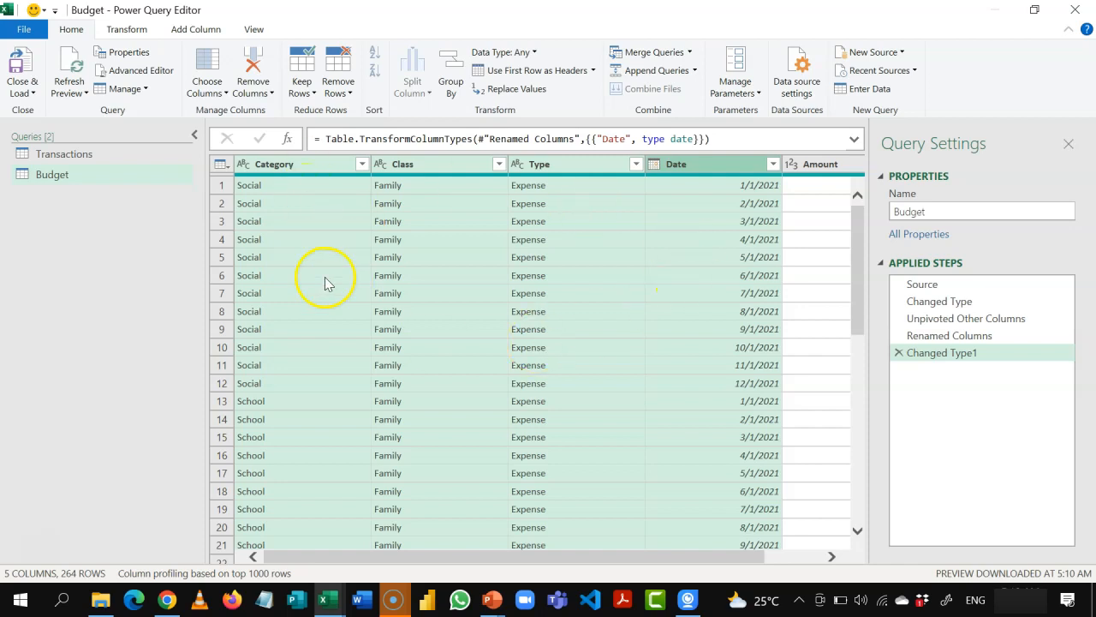
click(319, 163)
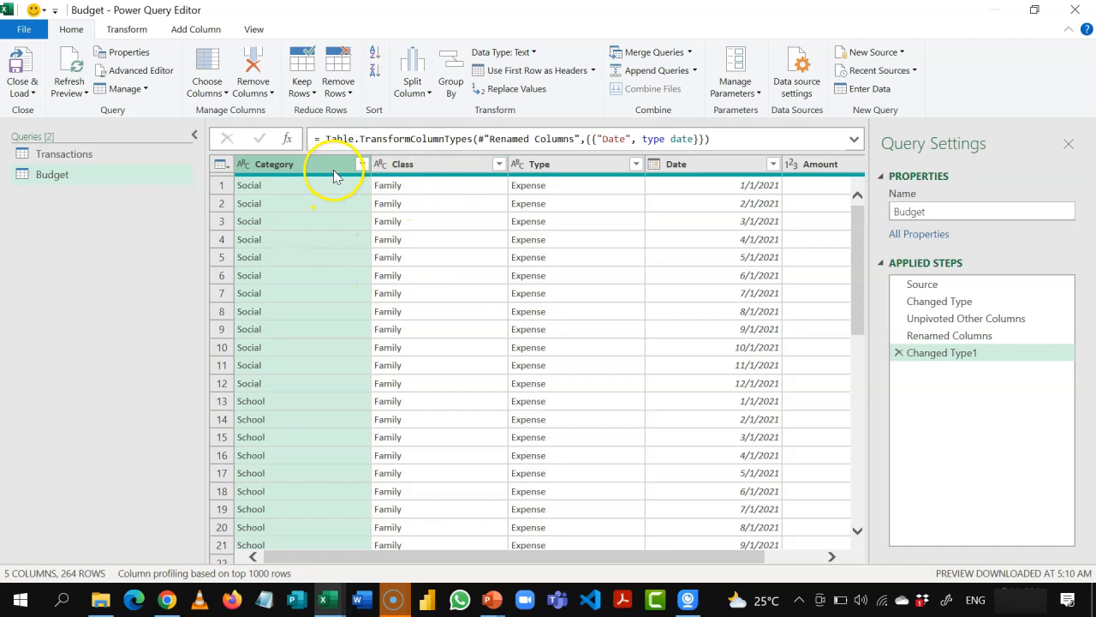
click(415, 165)
click(565, 163)
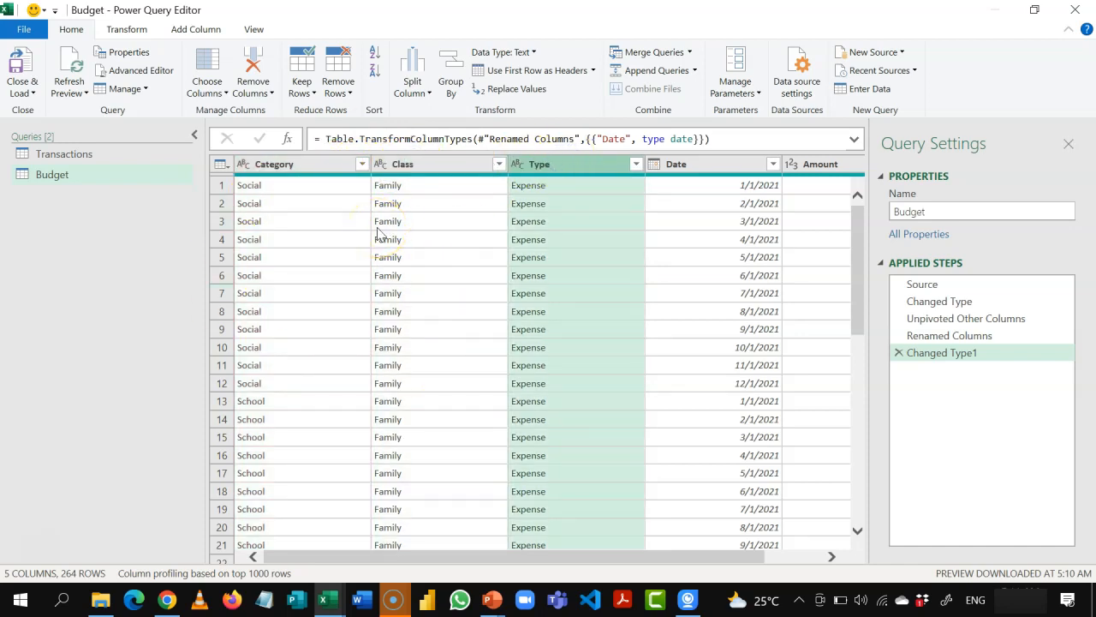
Step: Create a new query that references Budget and name it Categories
click(122, 176)
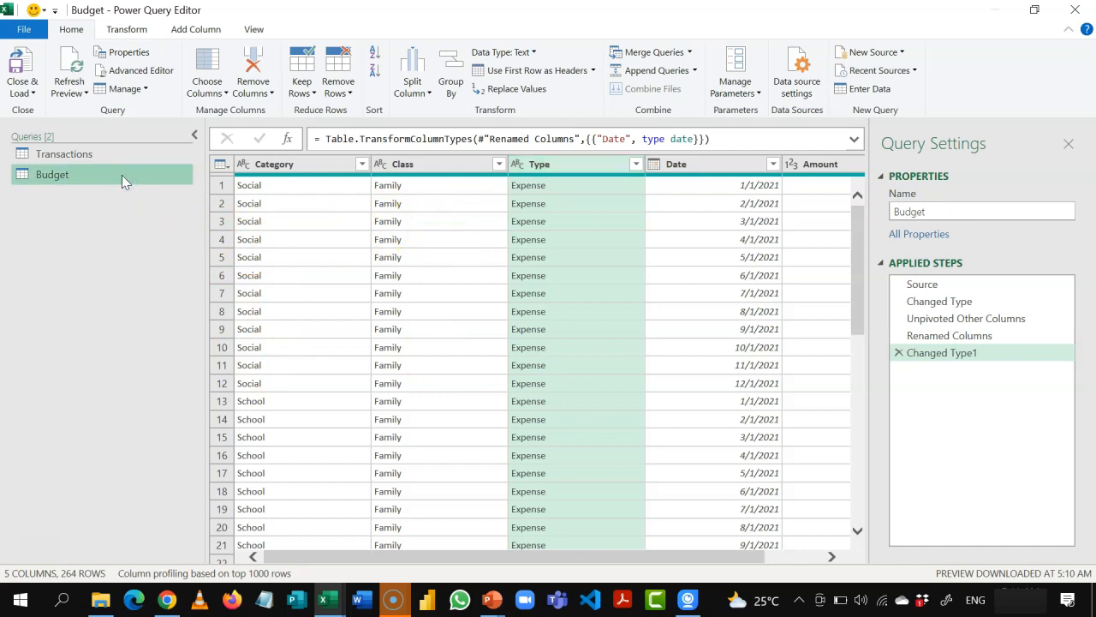
right_click(122, 175)
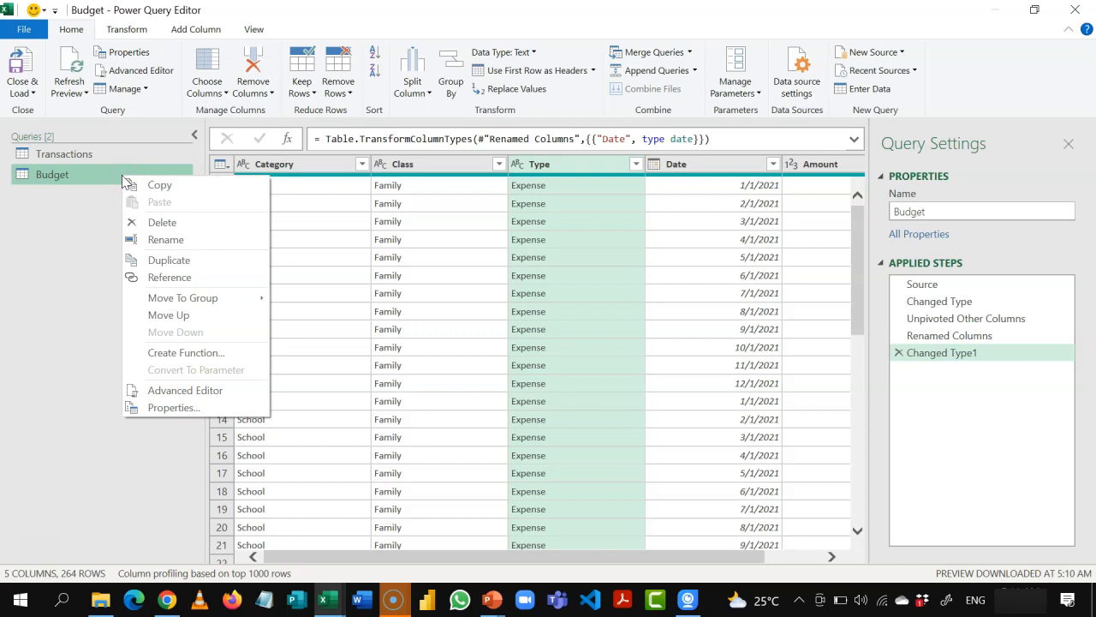
click(171, 276)
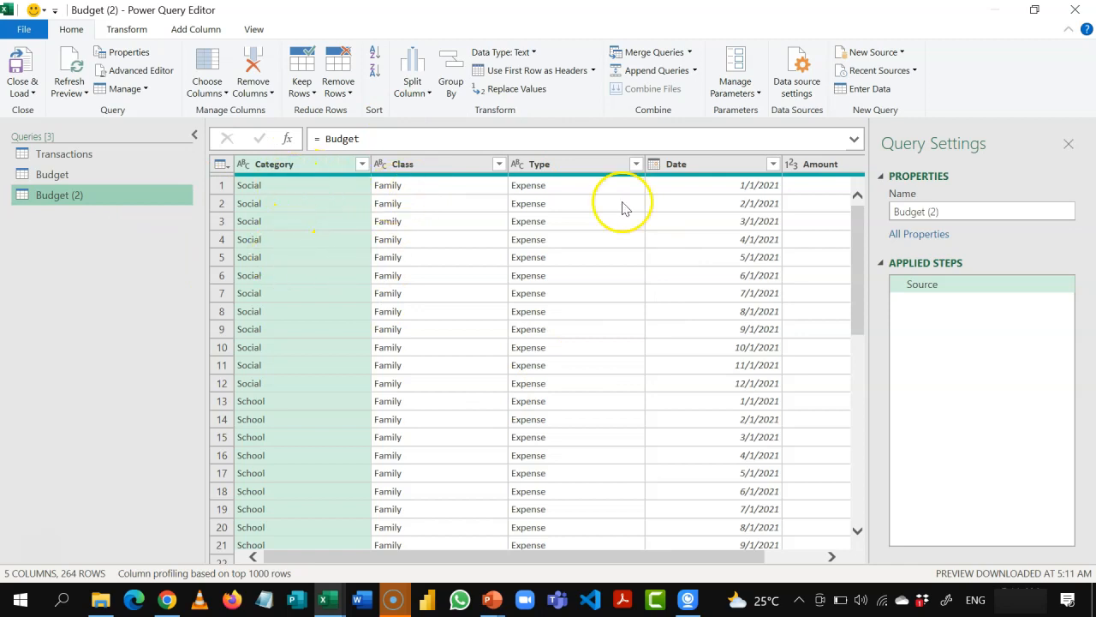
triple_click(903, 211)
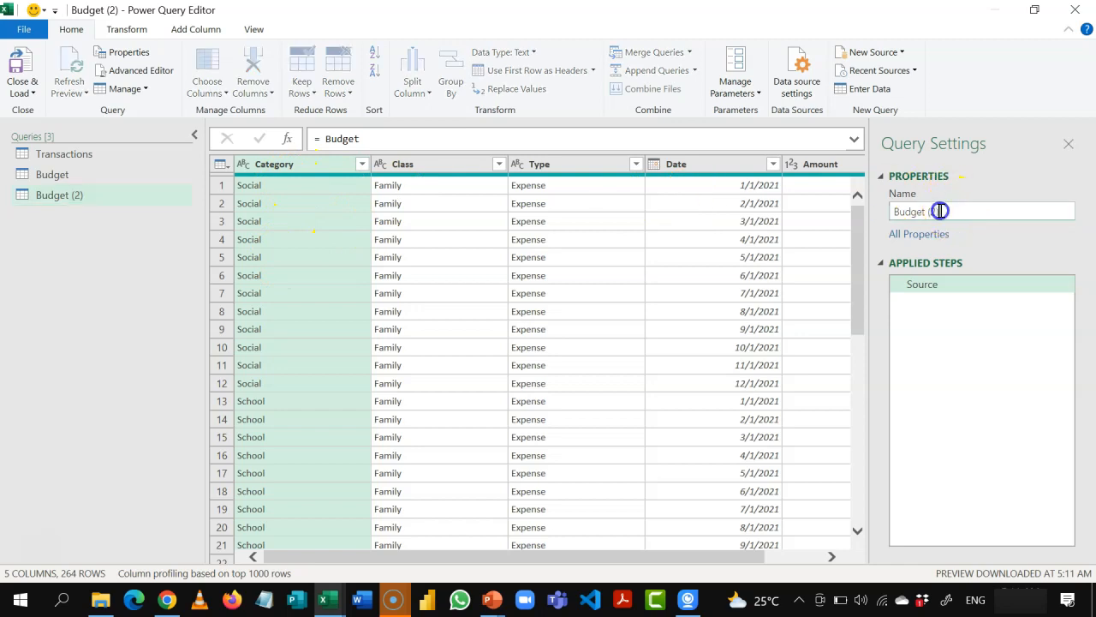
text(Categories)
key(Return)
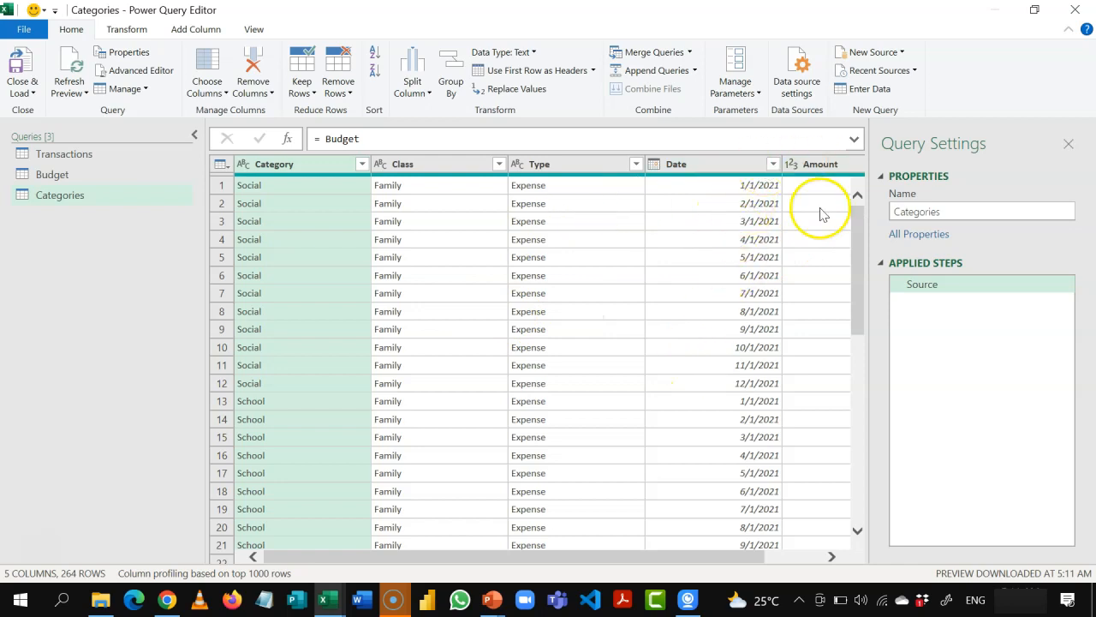
Step: Keep only the Category, Class and Type columns in the Categories query by removing the other columns
click(282, 165)
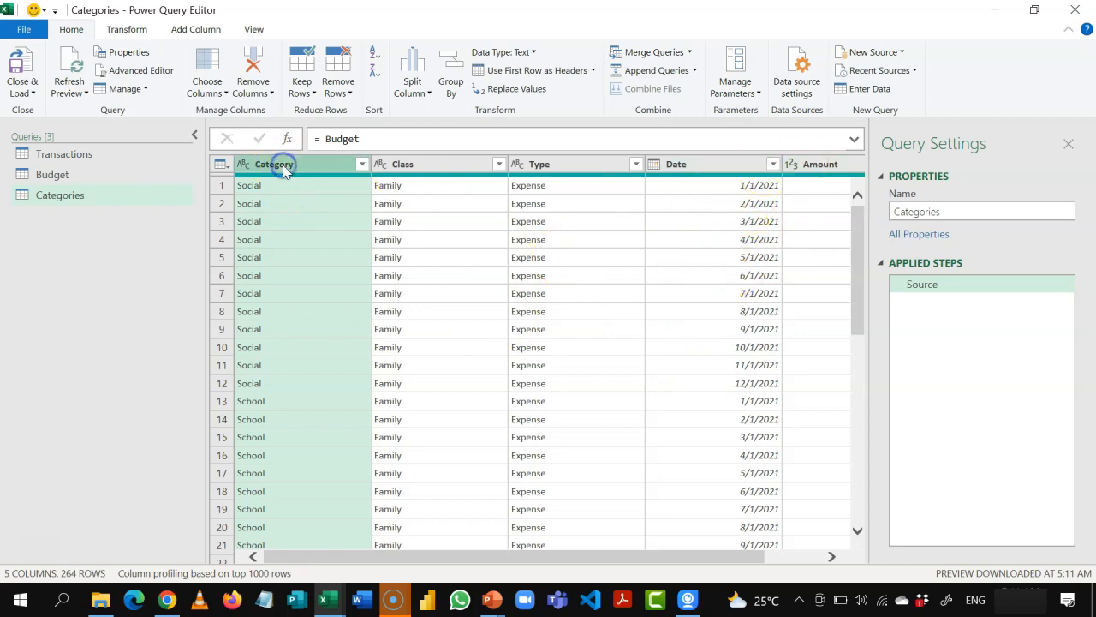
key(shift+Right)
key(shift+Right)
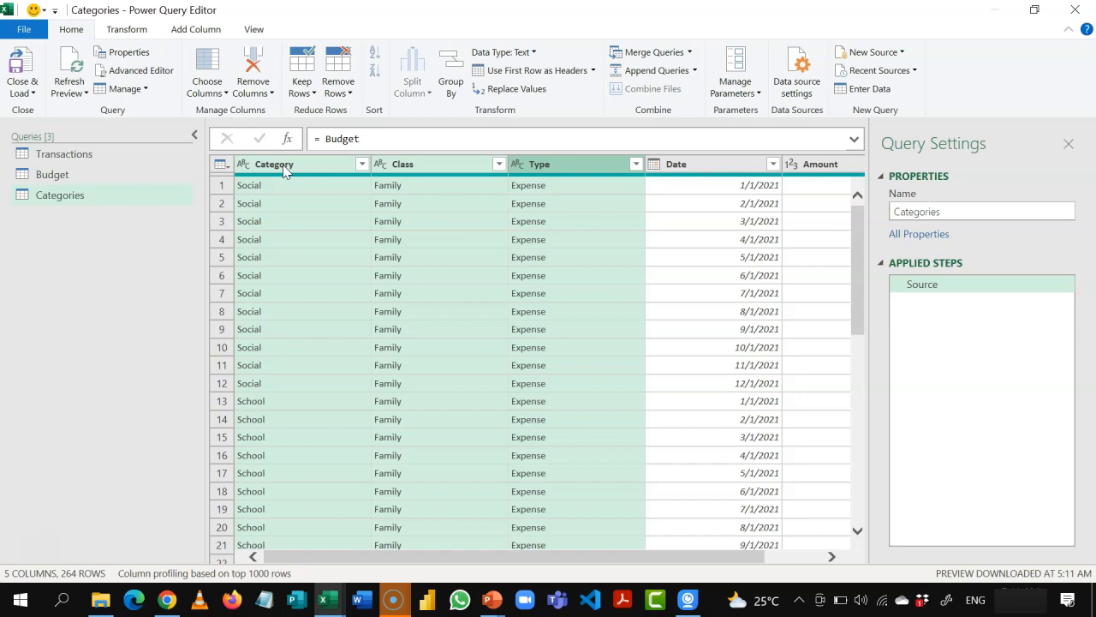
right_click(283, 168)
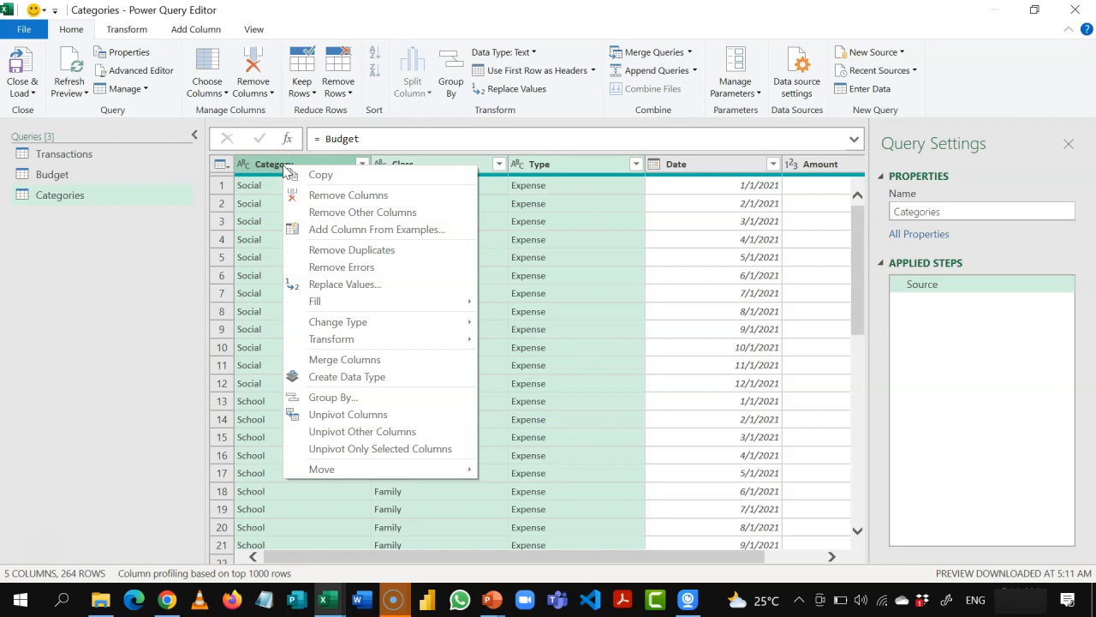
click(353, 214)
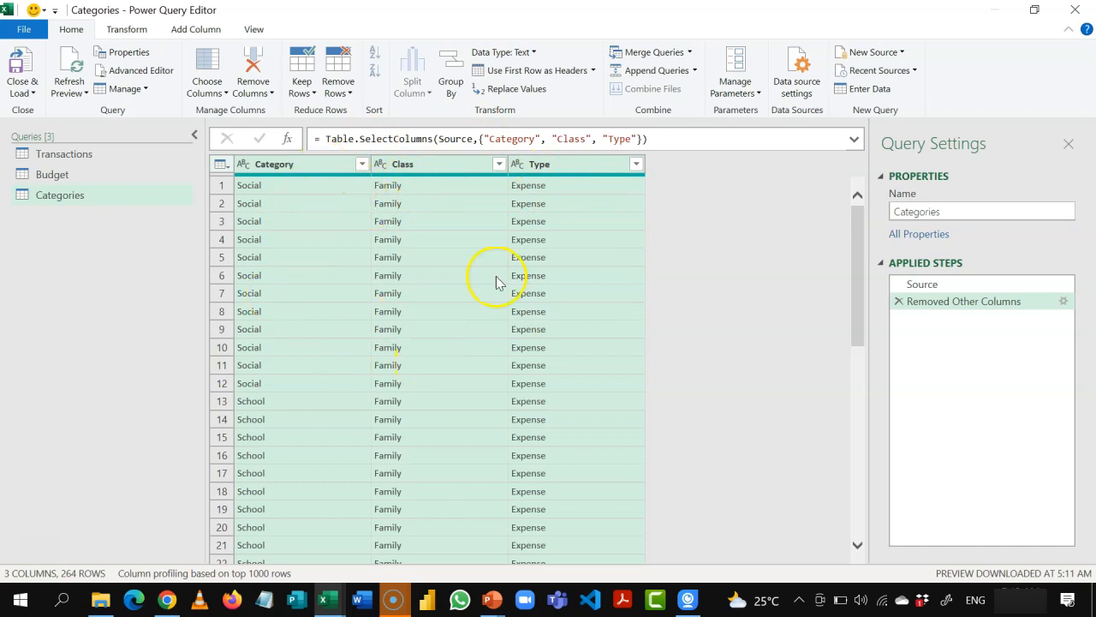
Step: Remove duplicate rows across the Category, Class and Type columns in Categories and preview the first row's details
right_click(324, 170)
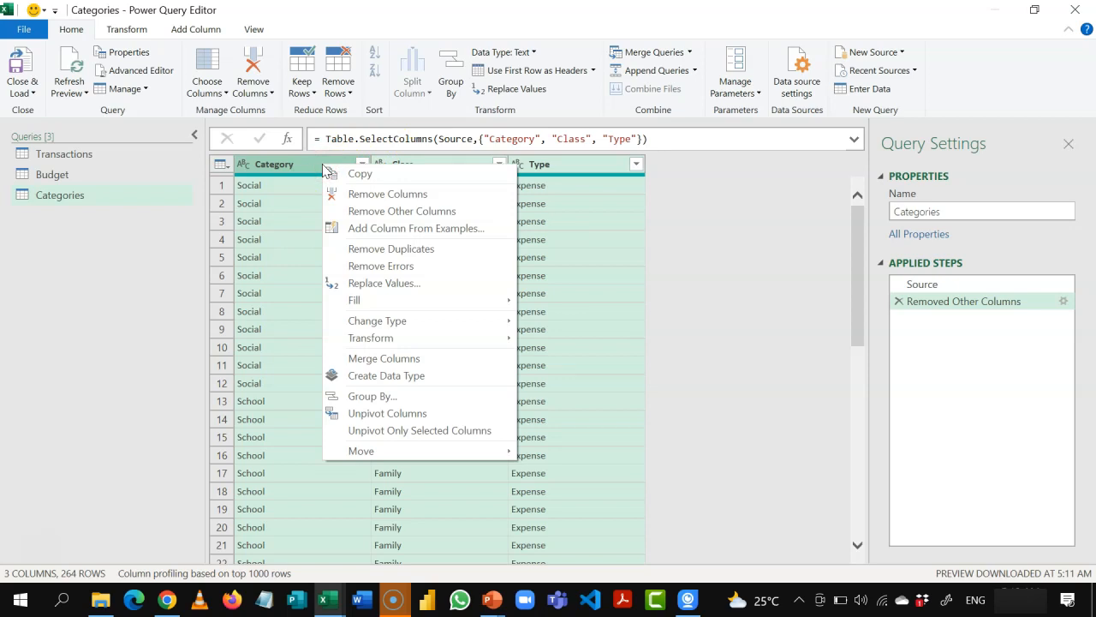
click(363, 248)
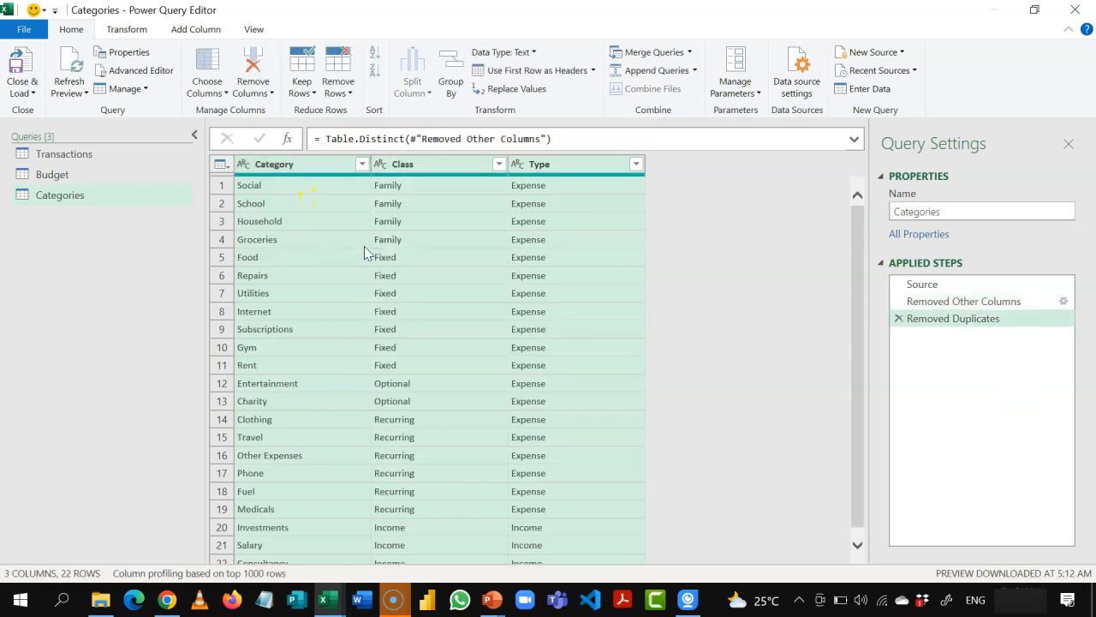
click(227, 189)
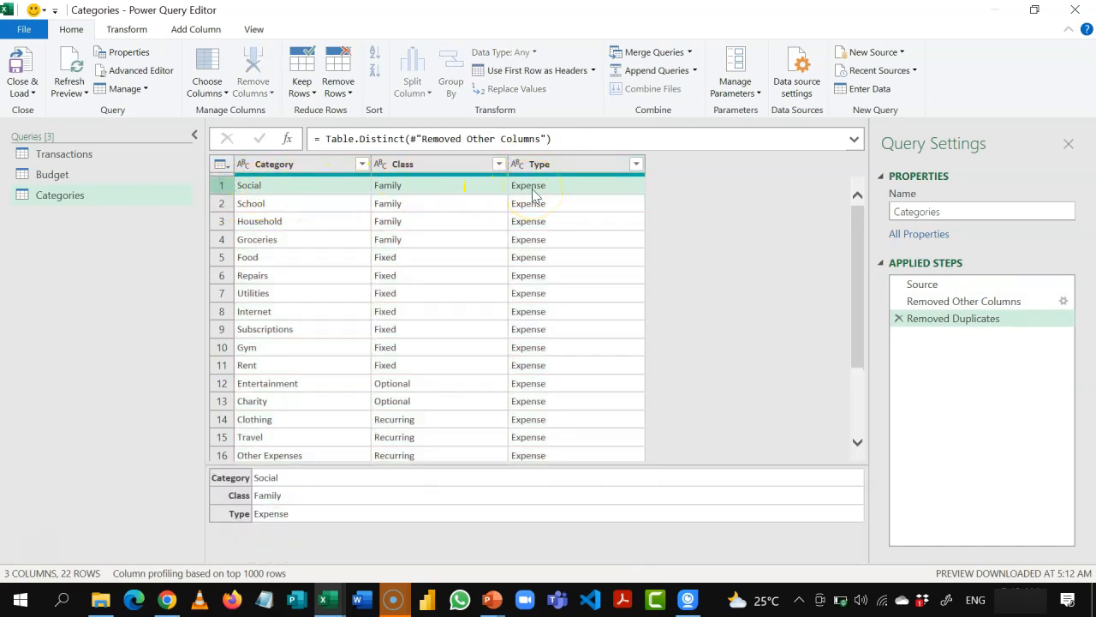
click(274, 163)
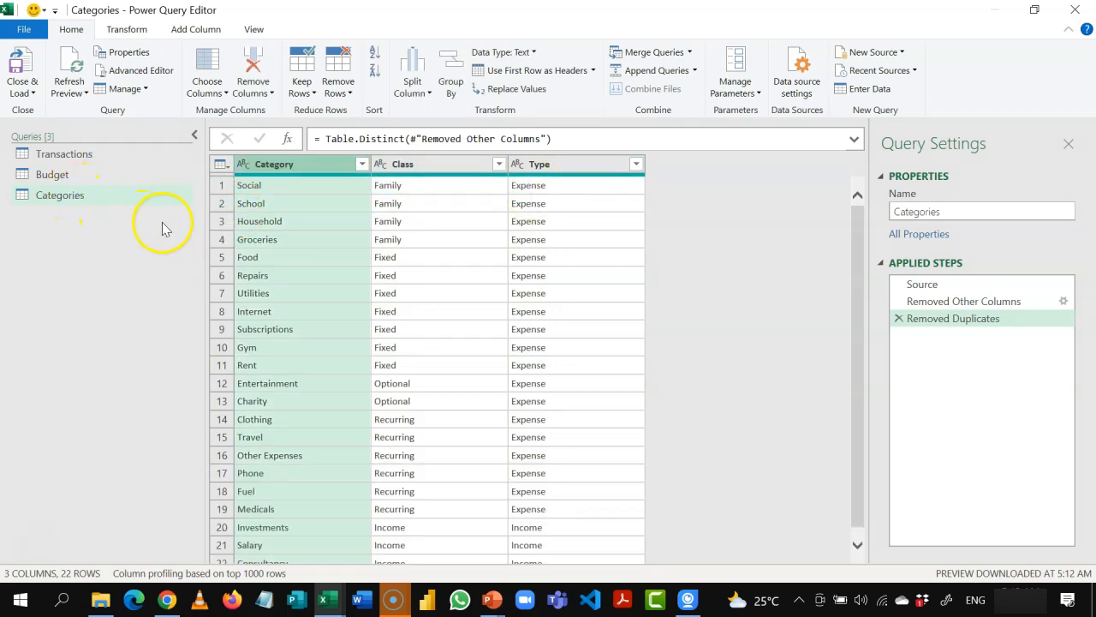
click(421, 165)
click(555, 168)
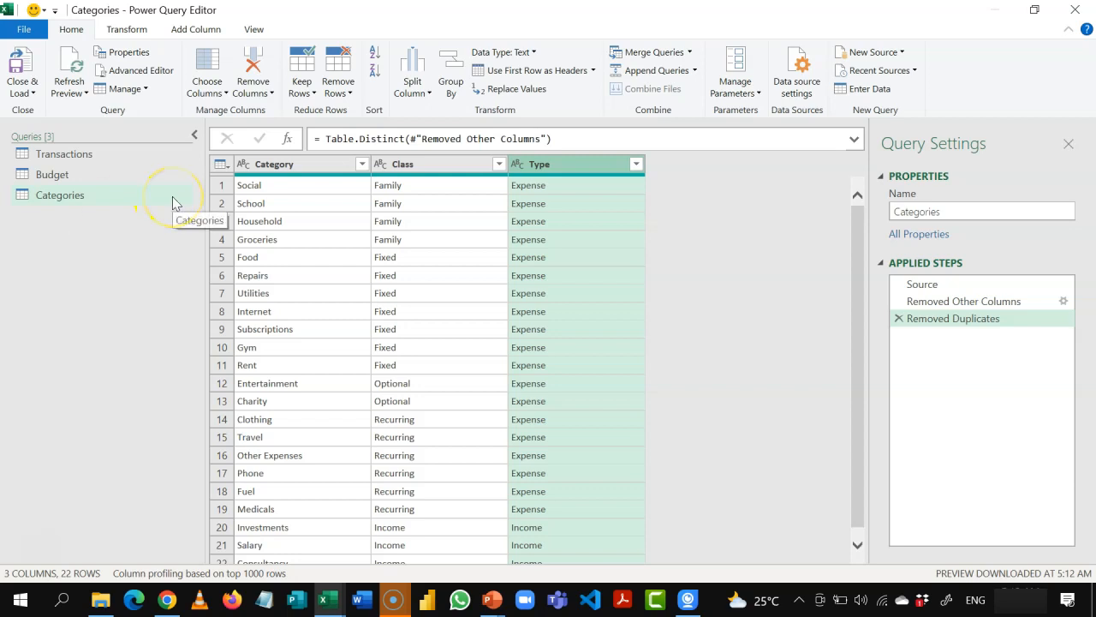
Step: Create a new blank query alongside Transactions, Budget and Categories
click(902, 53)
mouse_move(896, 115)
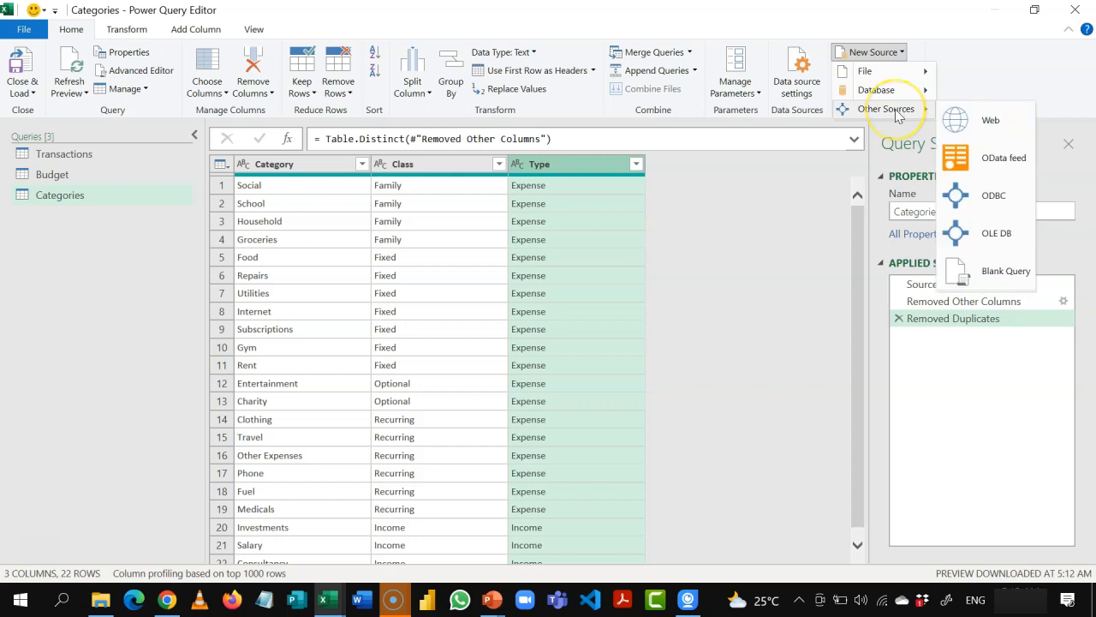
click(994, 272)
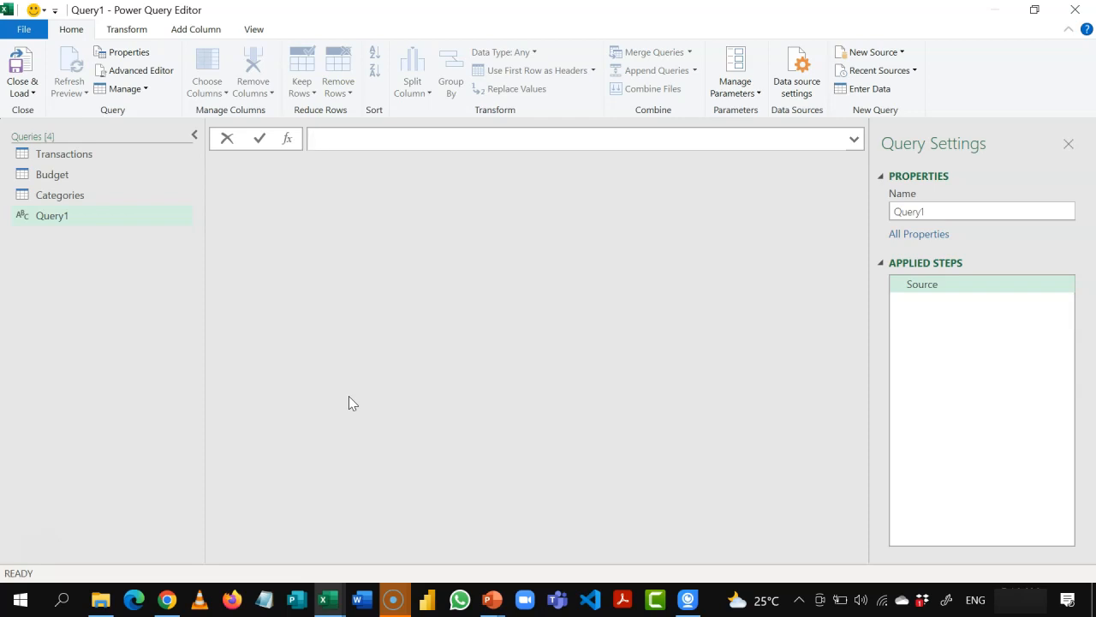
Step: Begin the blank query's source formula with =Number.From(List.Min(
text(=Numb)
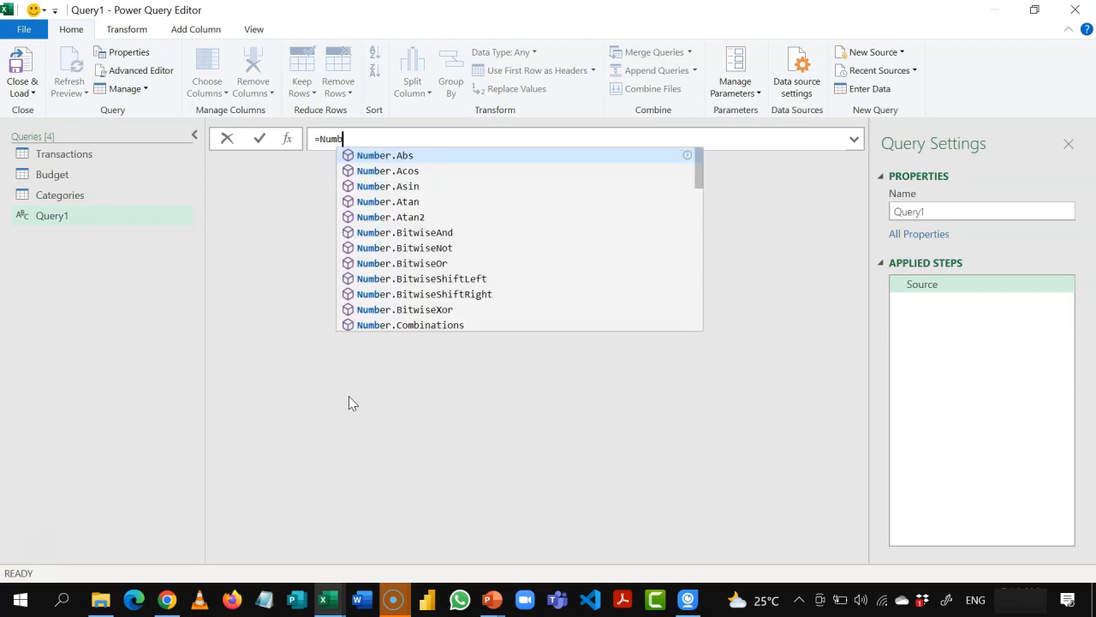
text(er.From)
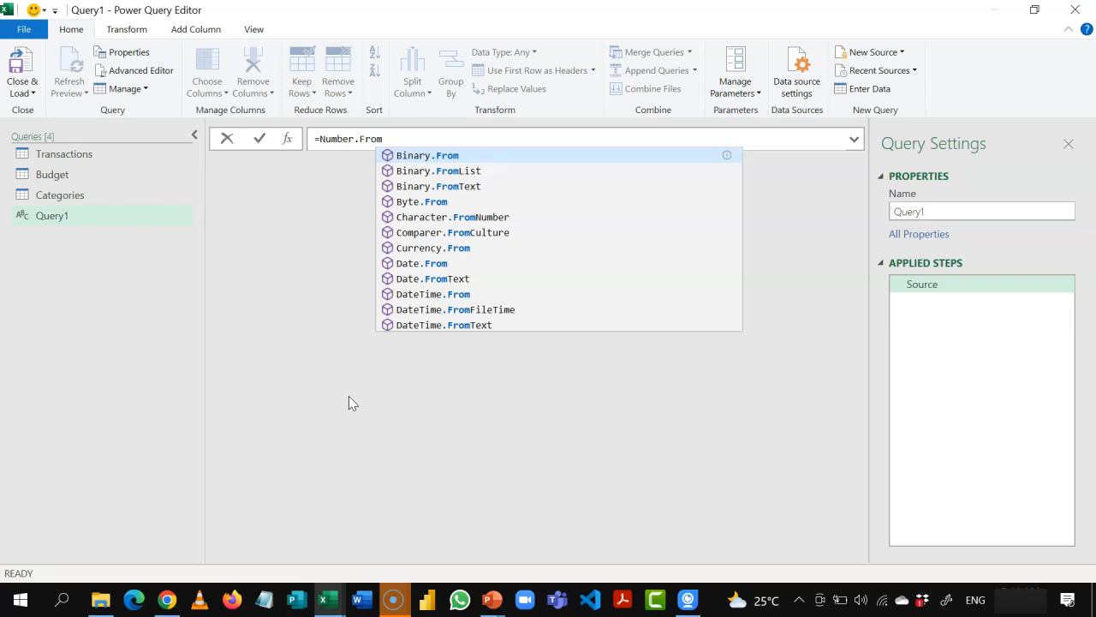
text(()
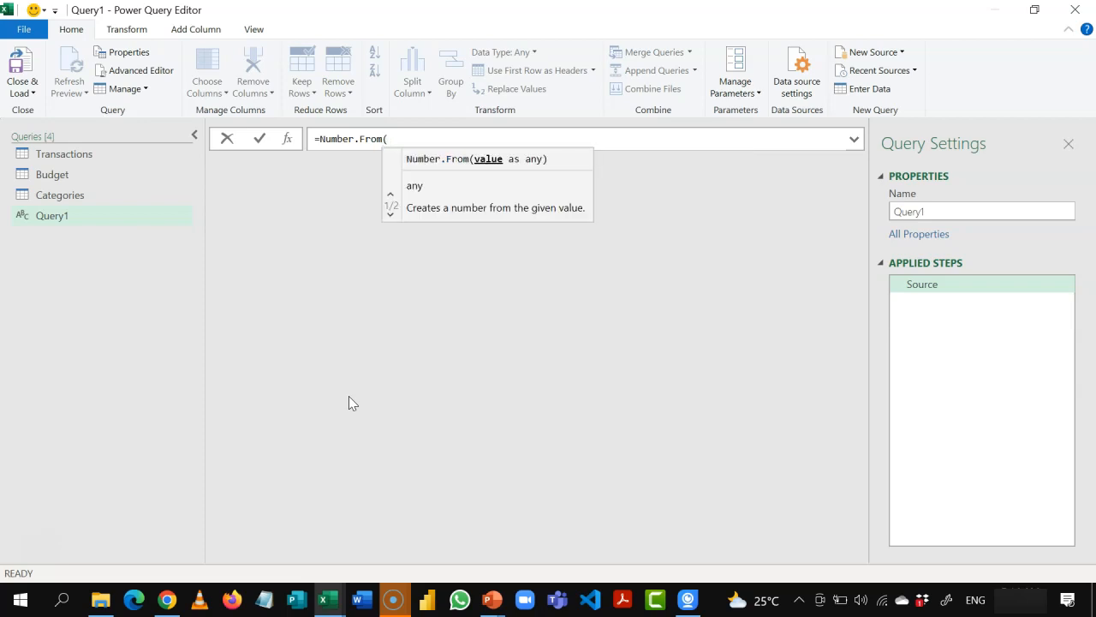
text(List)
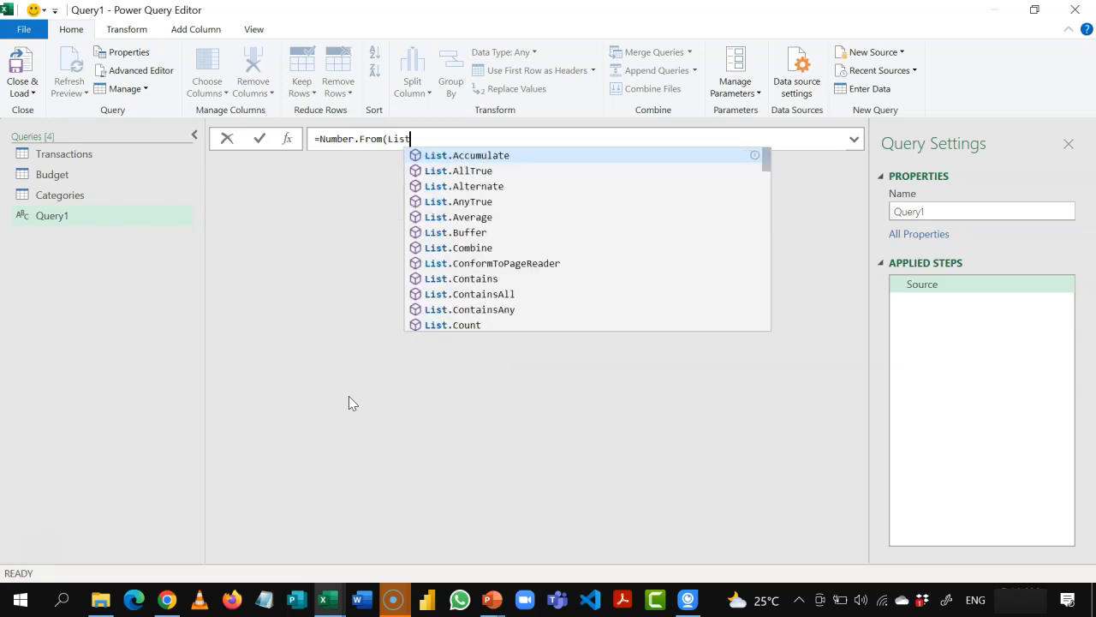
text(.)
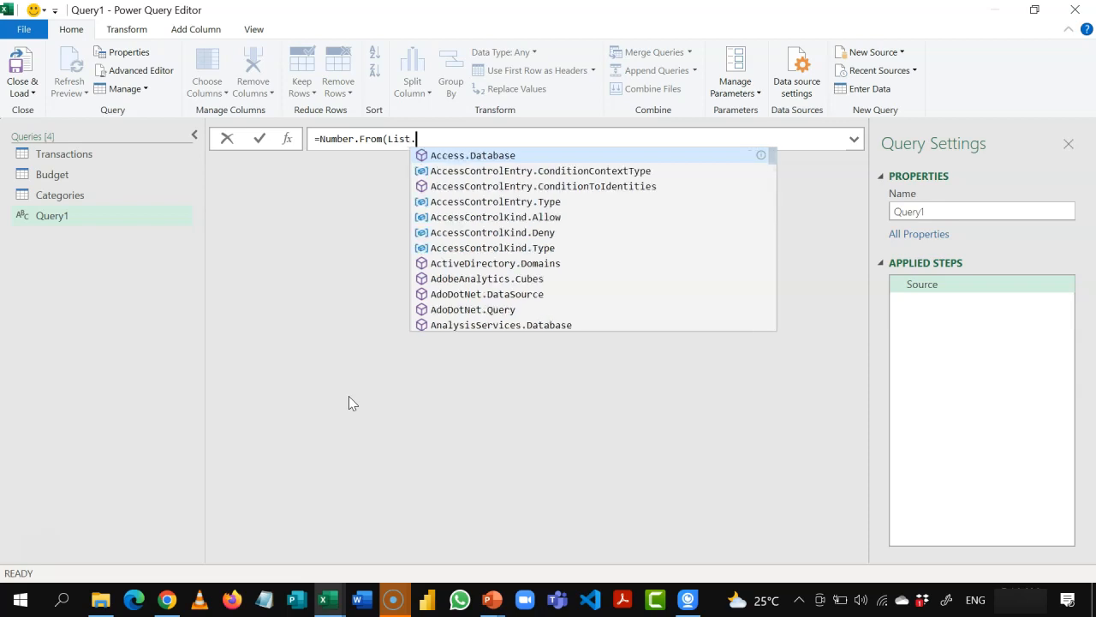
text(Min)
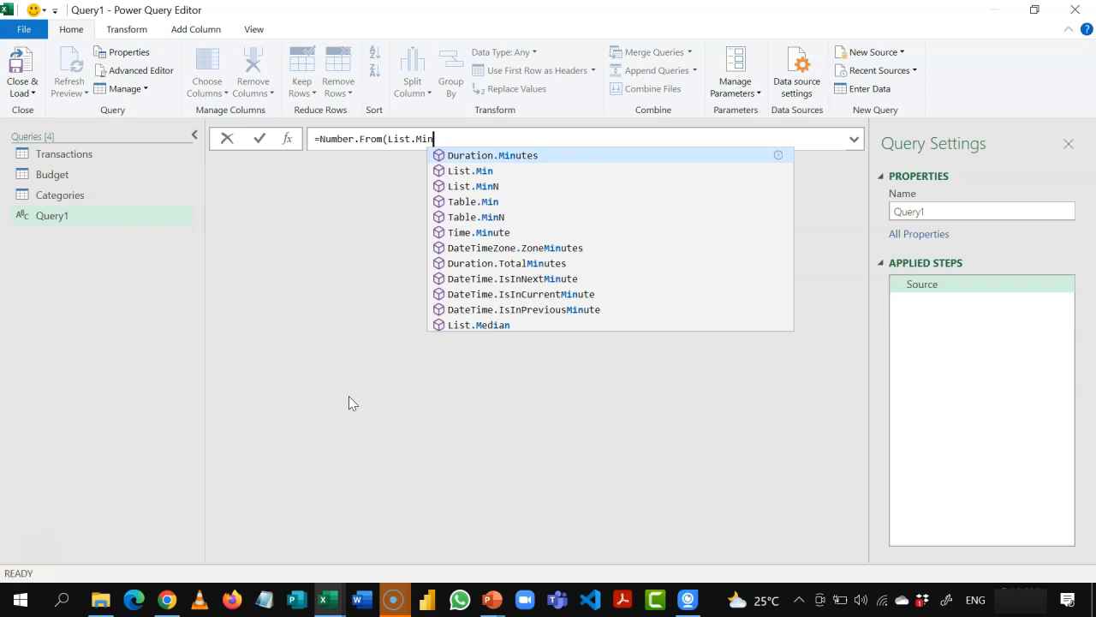
text(()
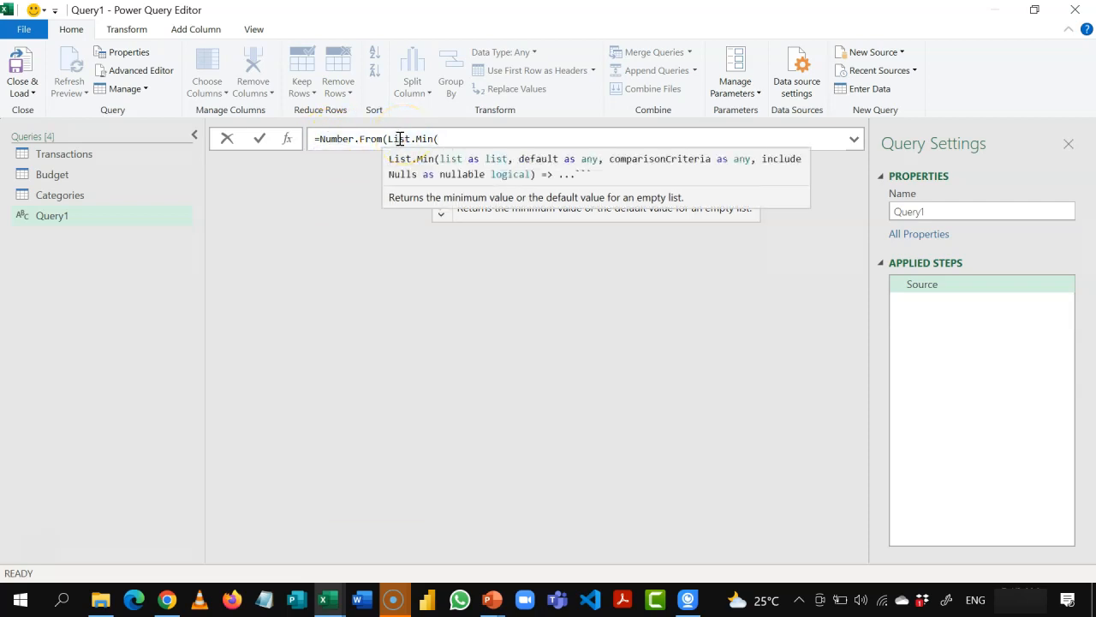
click(492, 138)
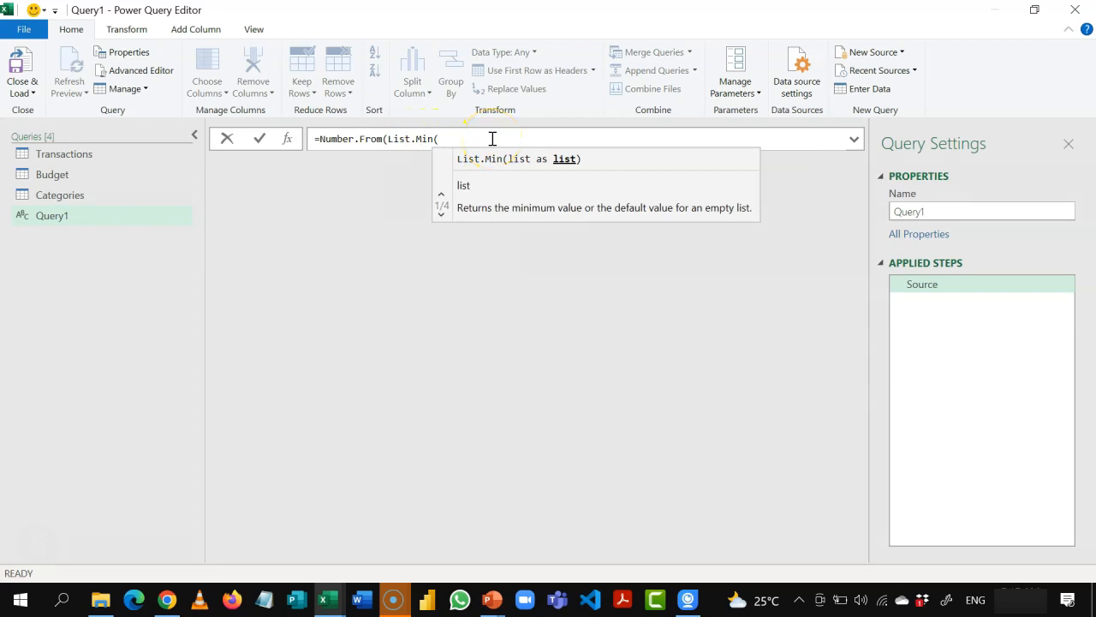
Step: Complete the formula as =Number.From(List.Min(Transactions[Date])) to get the earliest transaction date as a number
text(T)
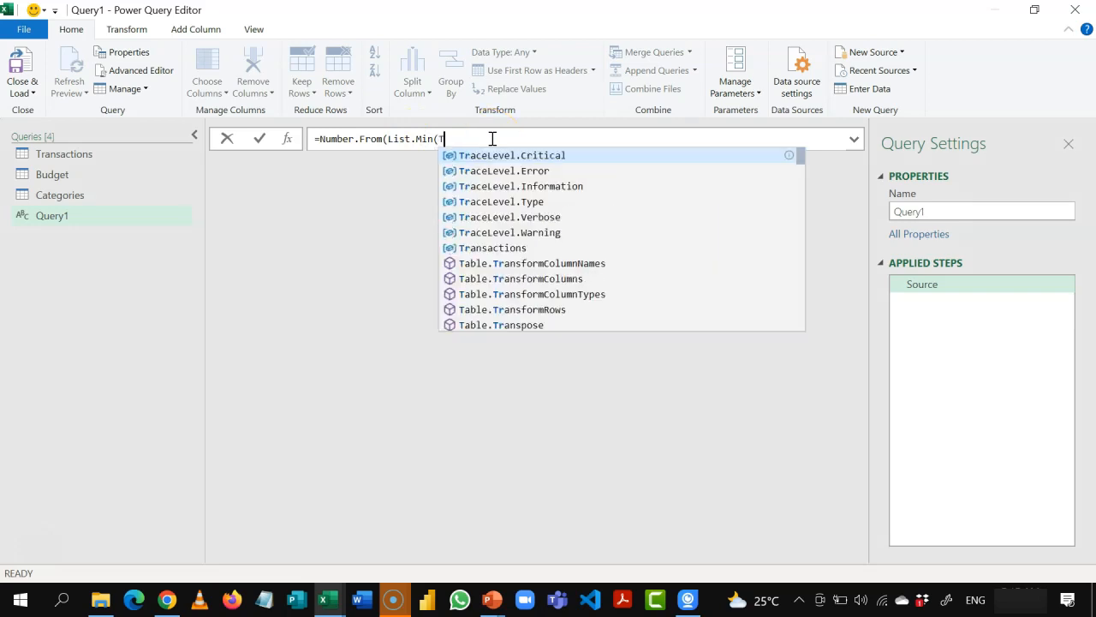
text(ransa)
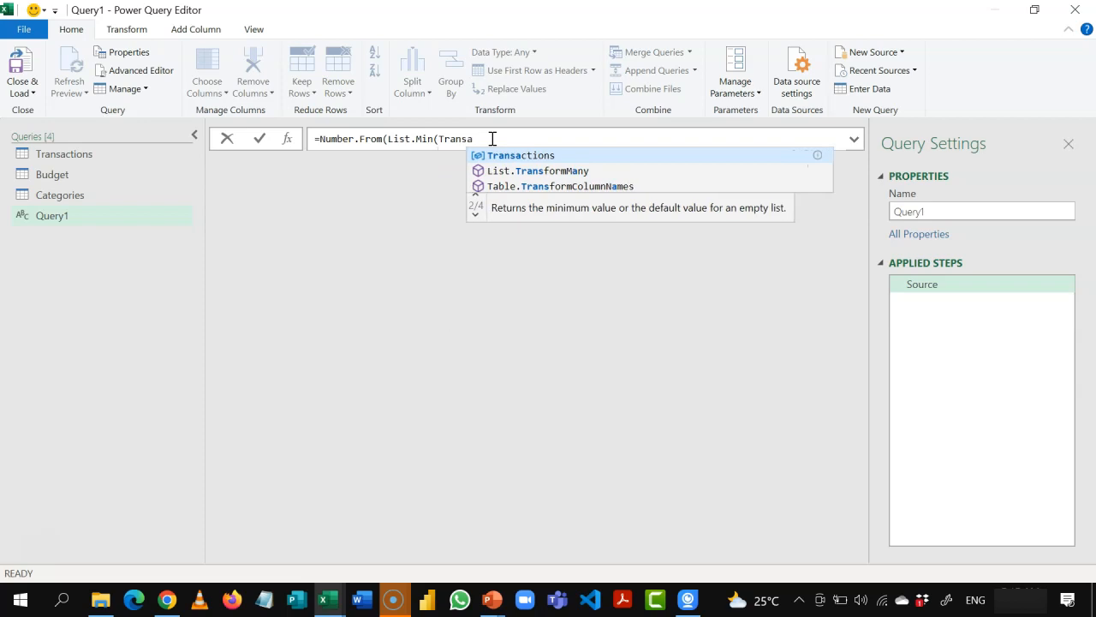
key(Tab)
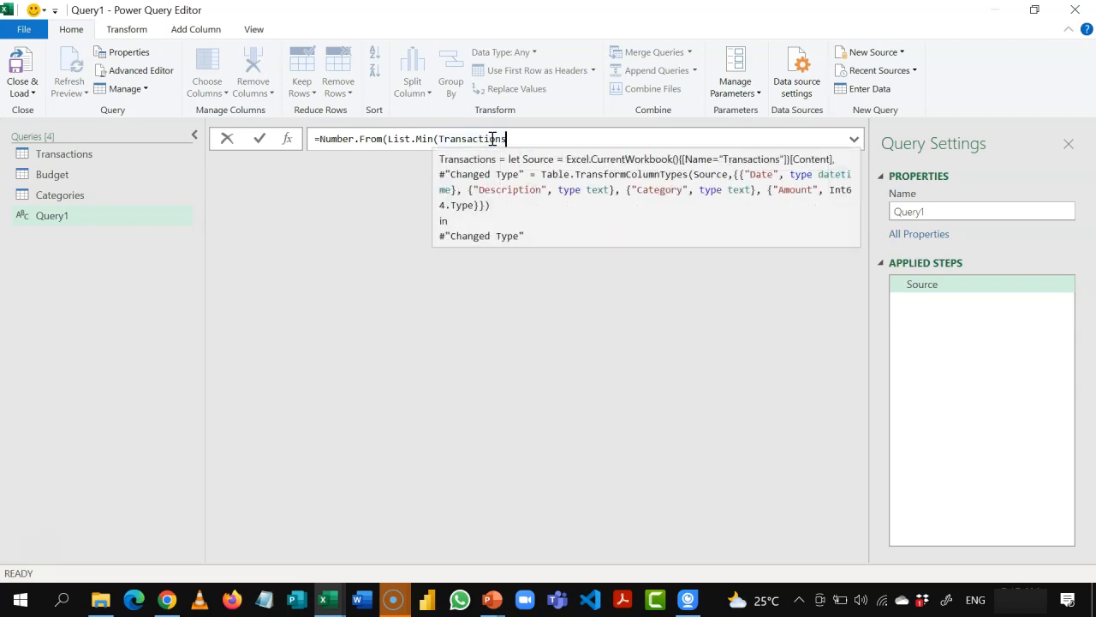
text([)
click(504, 138)
text(Date)
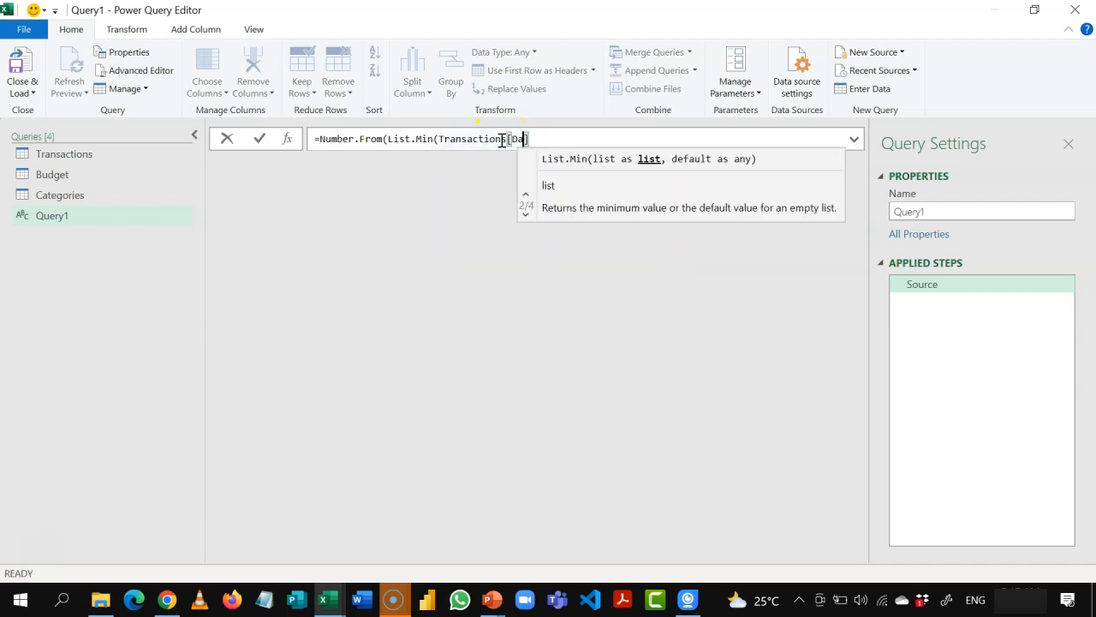
click(573, 136)
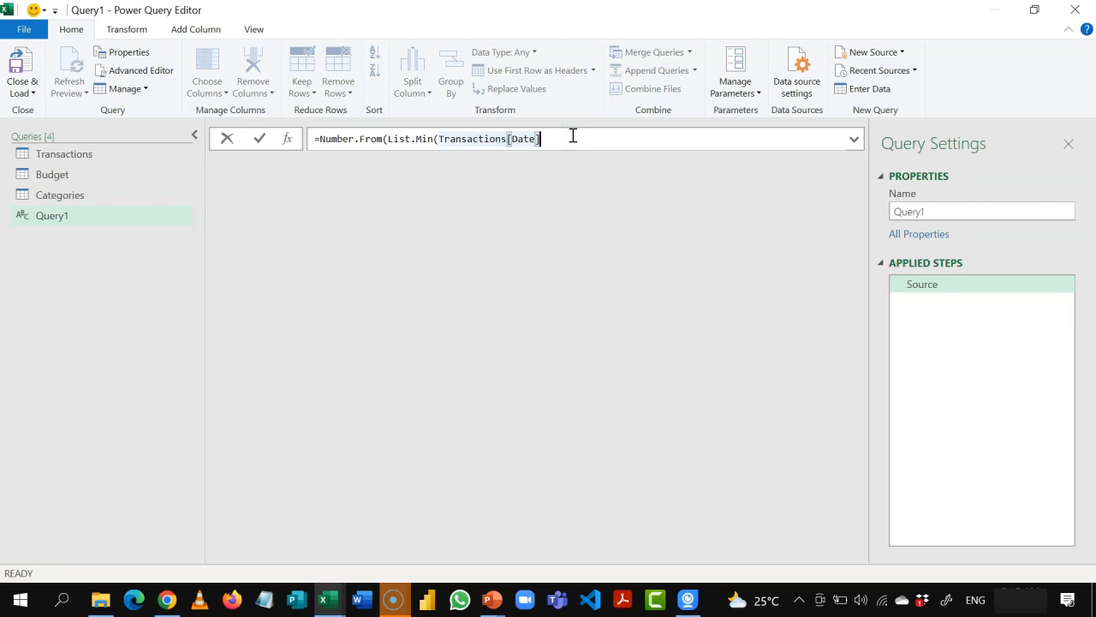
text())
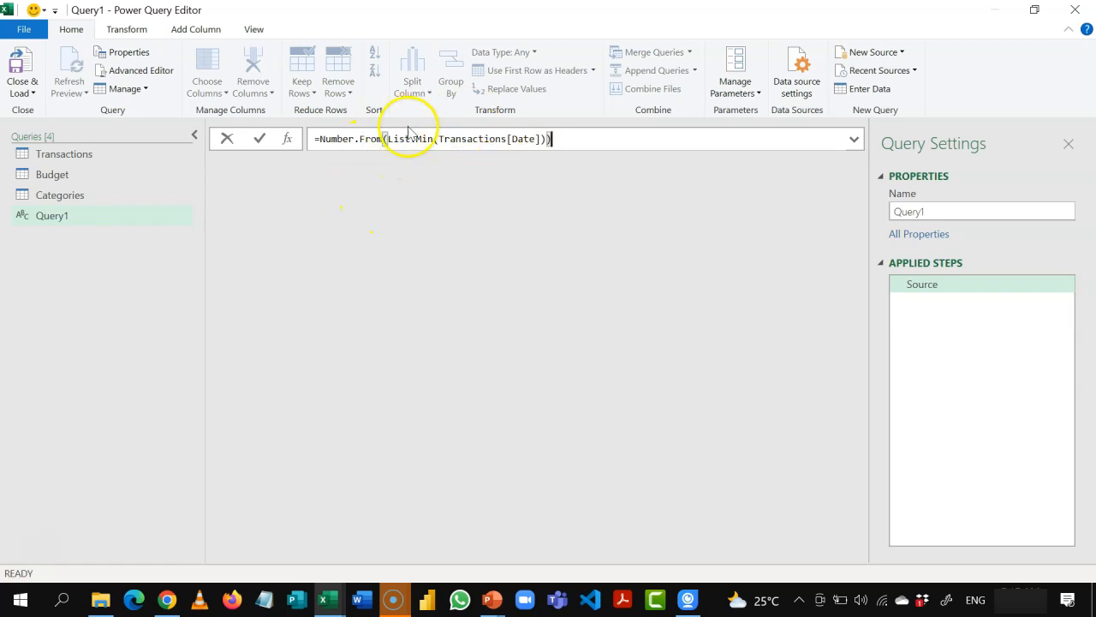
Step: Extend the formula with .. and a copy of the Number.From expression that uses List.Max on Transactions[Date]
drag(557, 138, 320, 139)
key(ctrl+c)
click(560, 141)
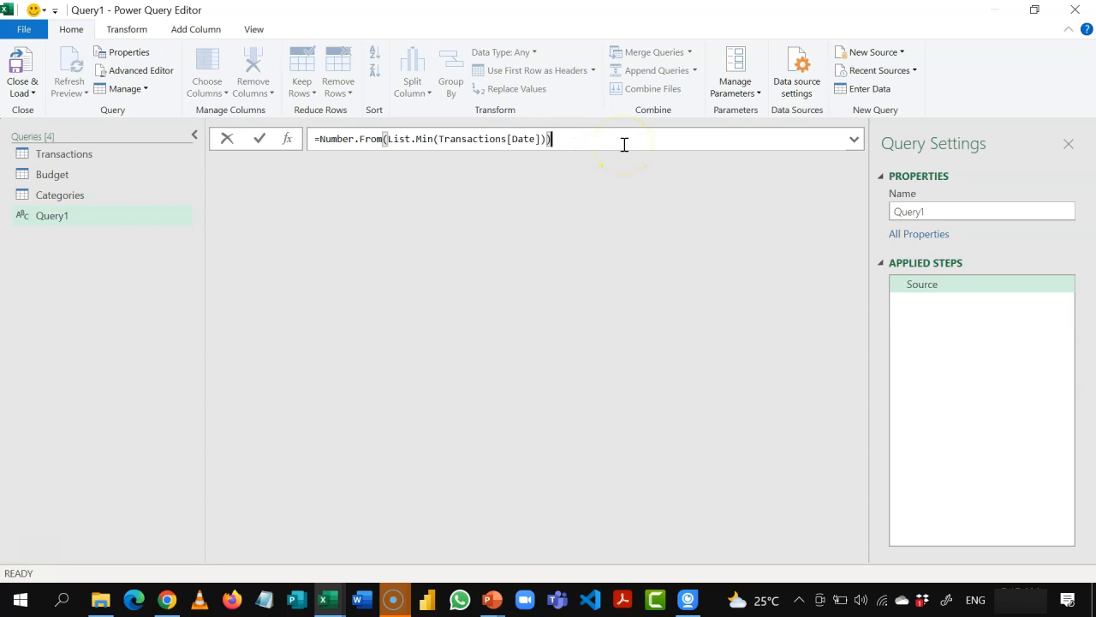
text(..)
key(ctrl+v)
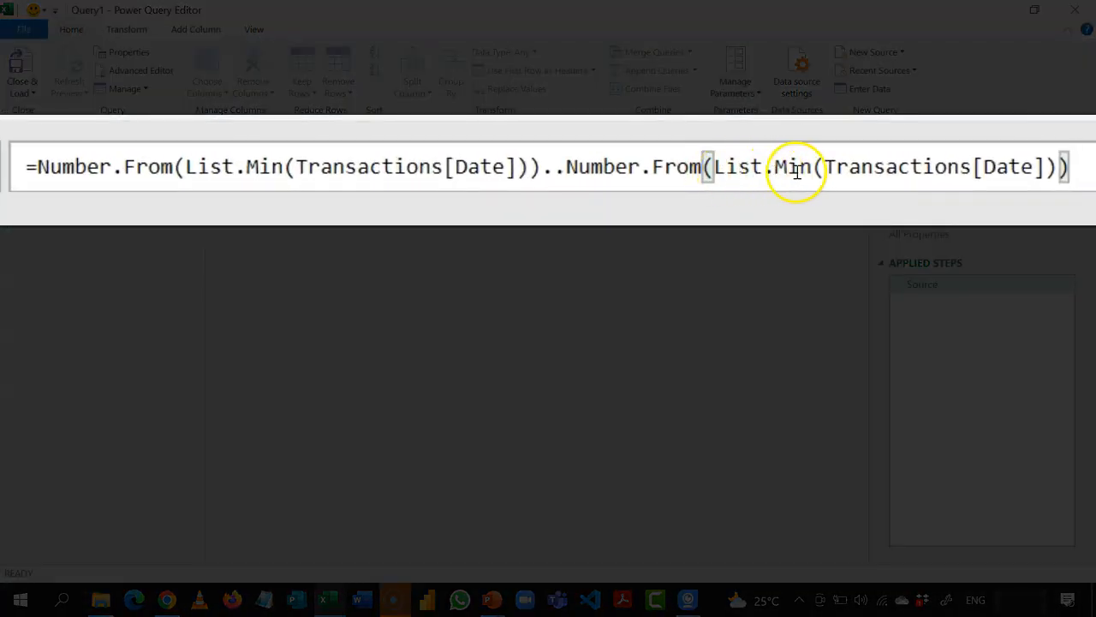
click(813, 168)
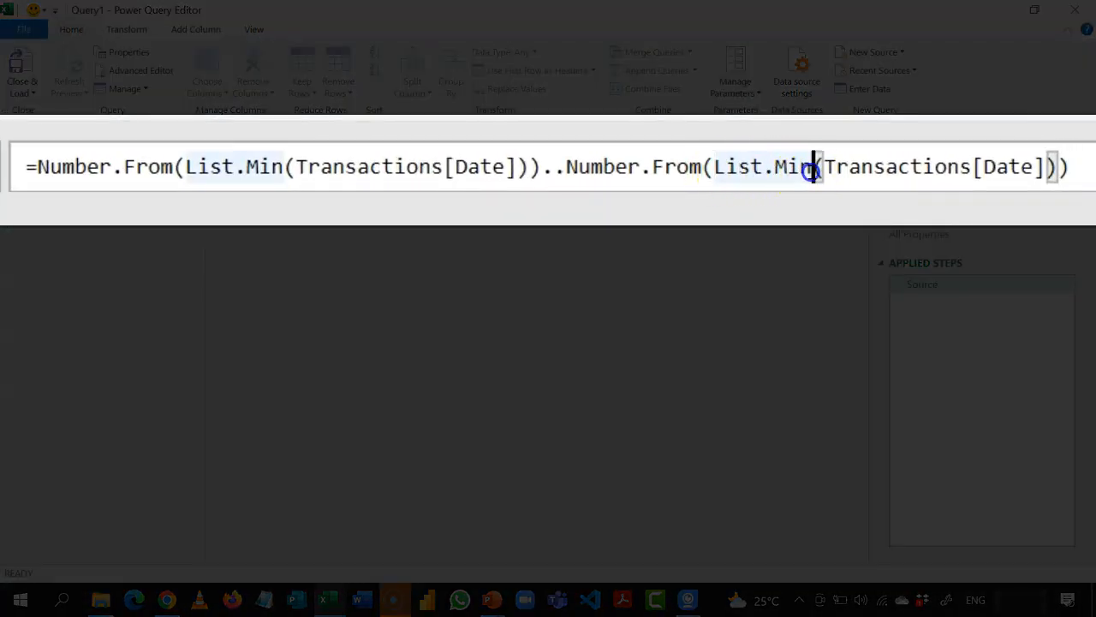
key(BackSpace)
key(BackSpace)
text(ax)
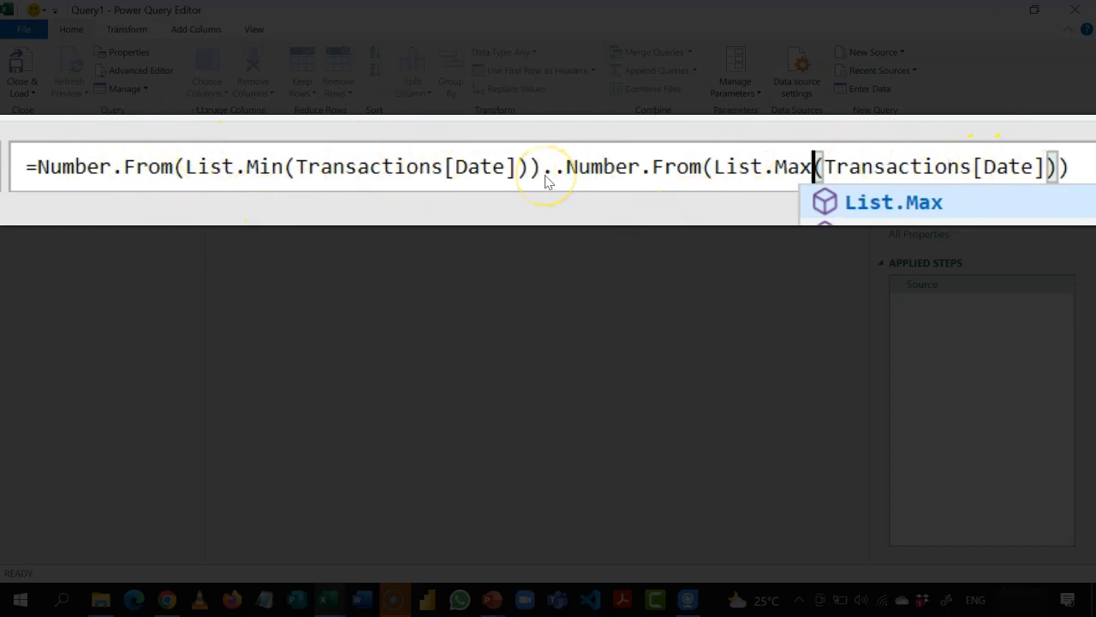
Step: Wrap the whole range formula in curly braces to generate a list, and convert that list to a table with no delimiter
click(1077, 167)
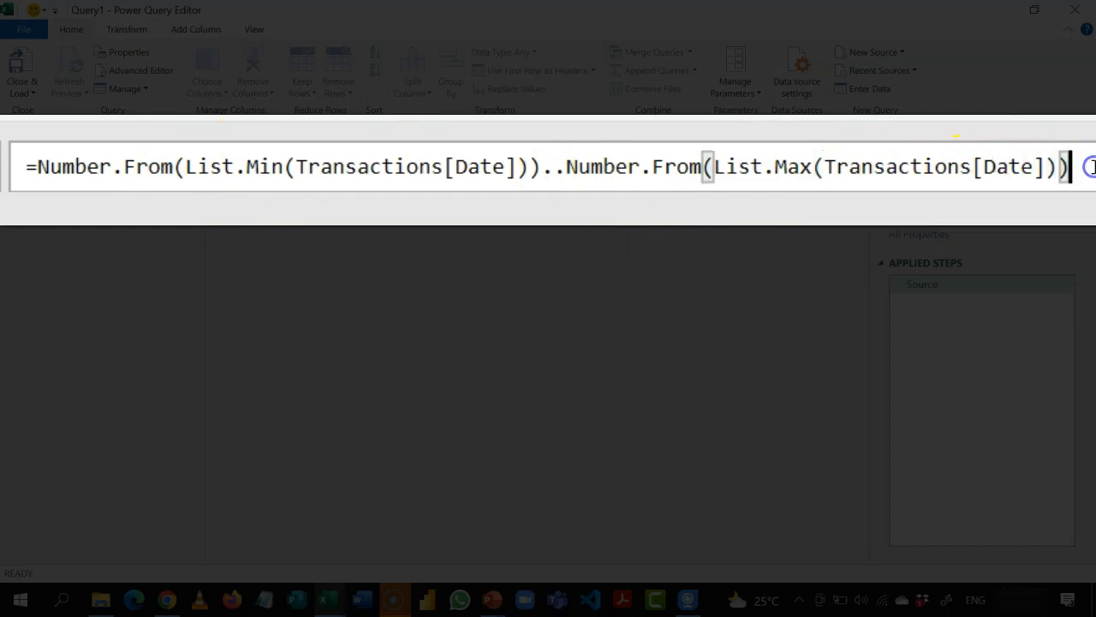
click(34, 170)
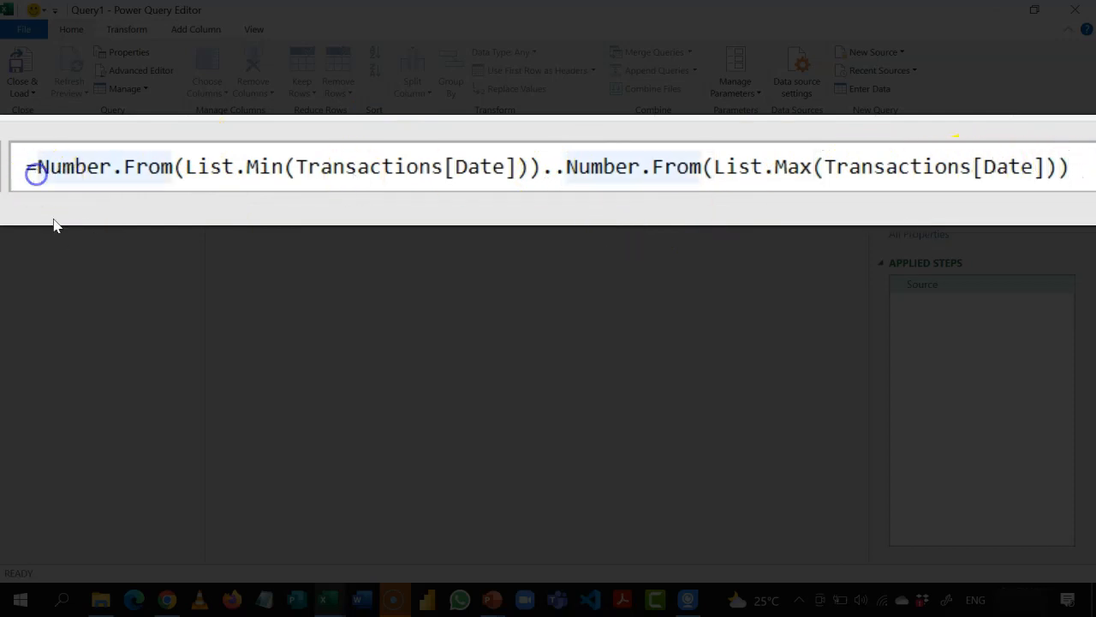
text({)
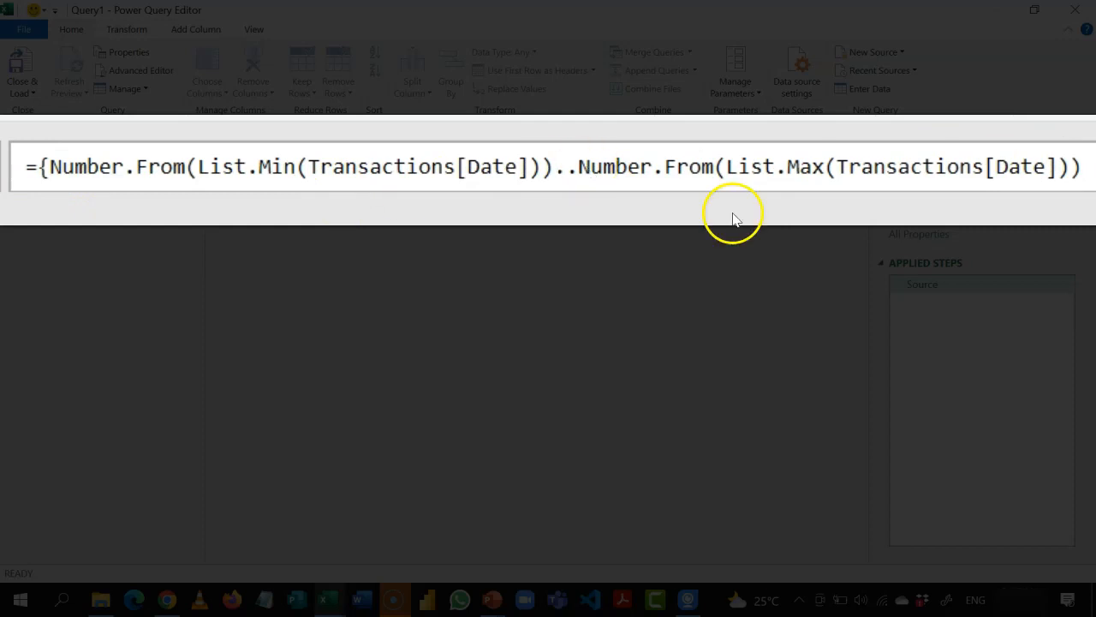
key(End)
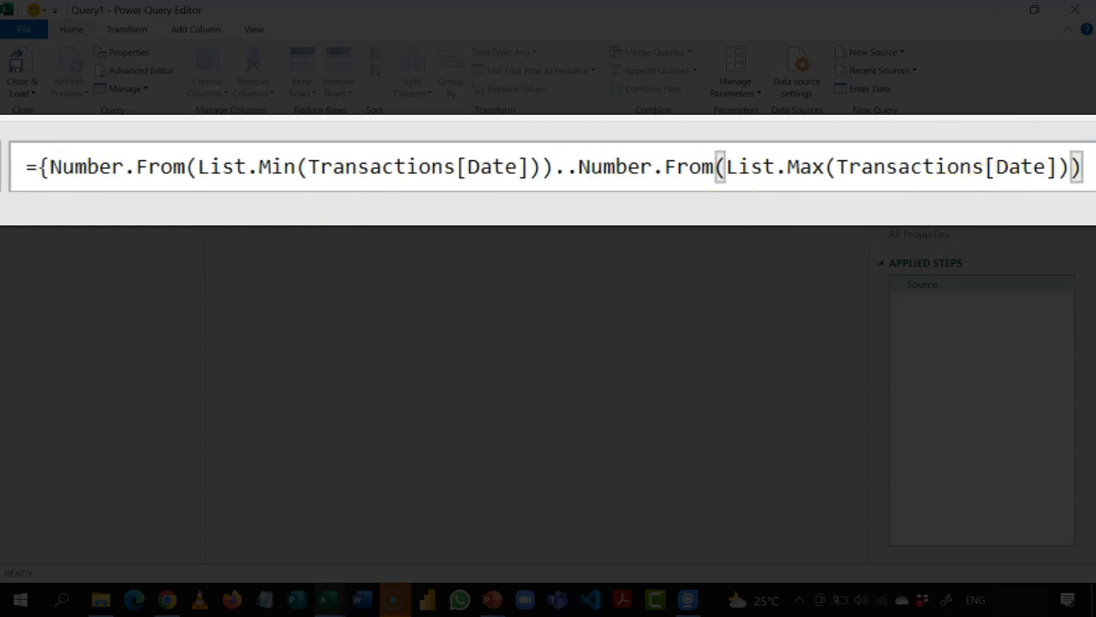
text(})
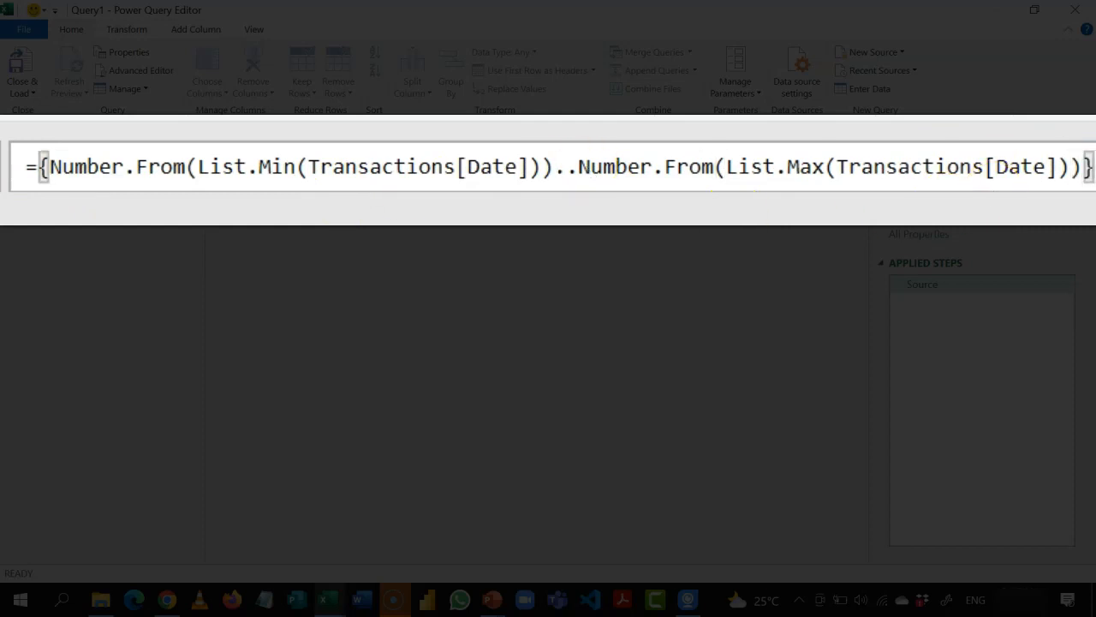
click(604, 227)
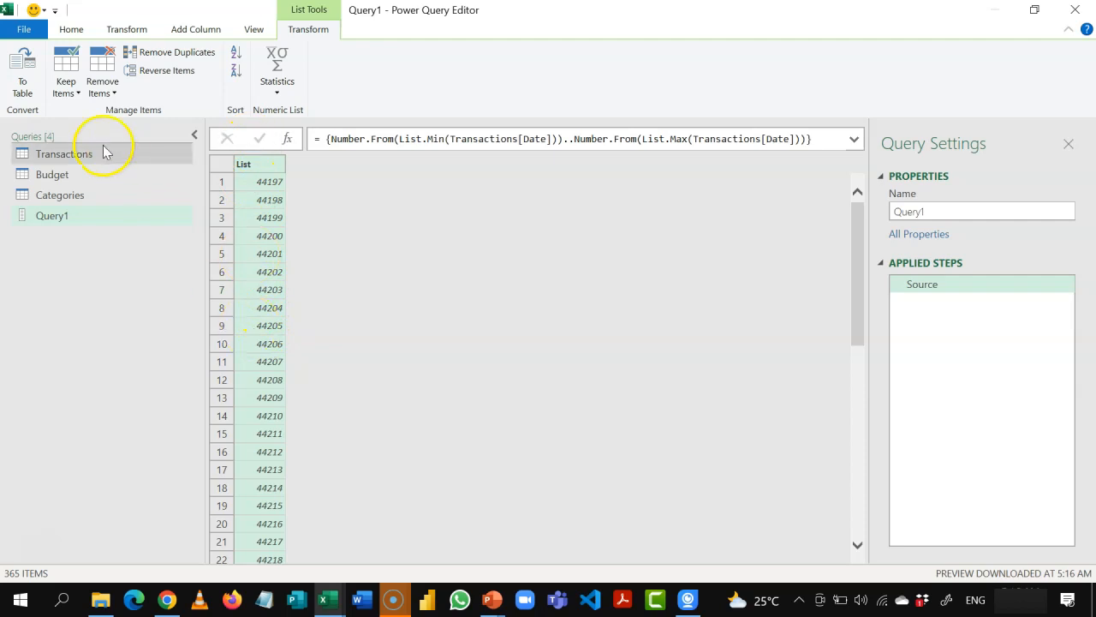
click(23, 81)
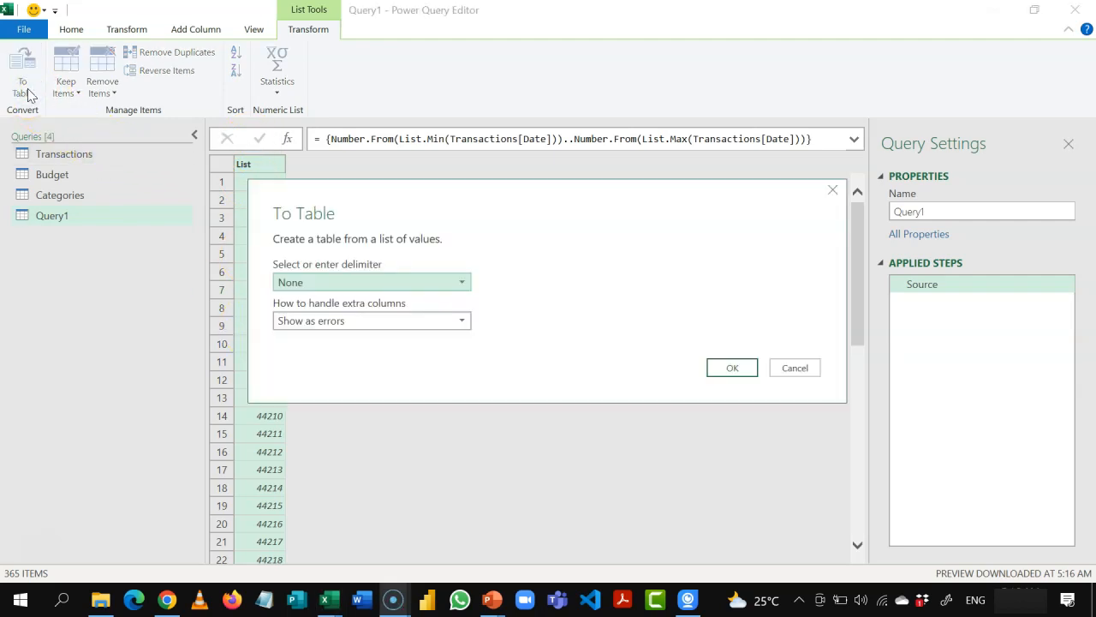
click(730, 368)
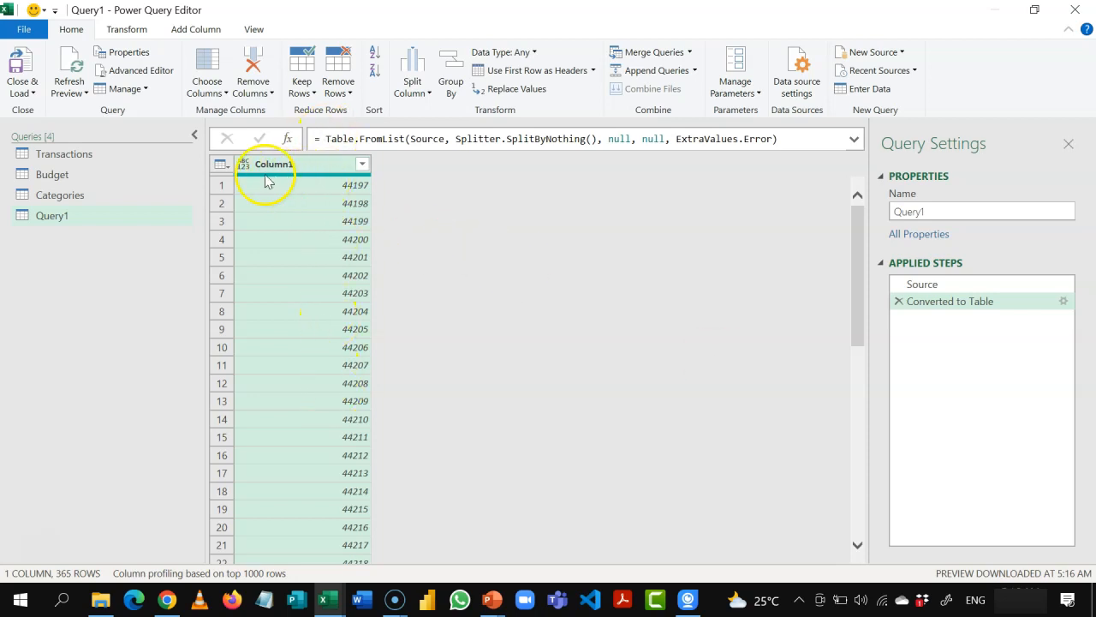
Step: Rename the new table's only column to Date and set its data type to Date
double_click(313, 164)
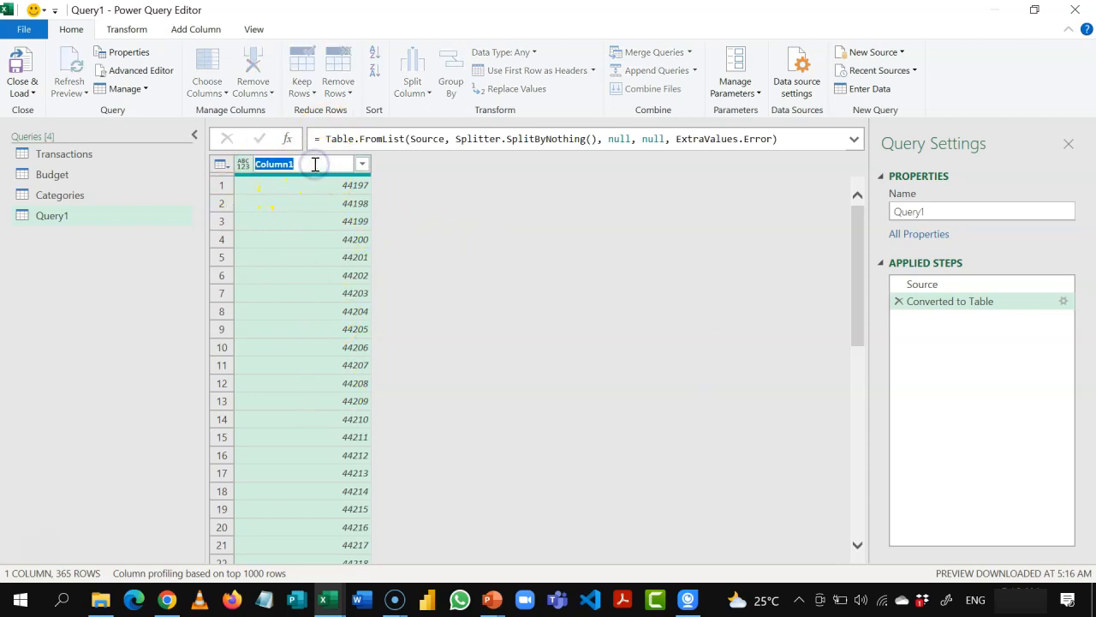
text(Date)
key(Return)
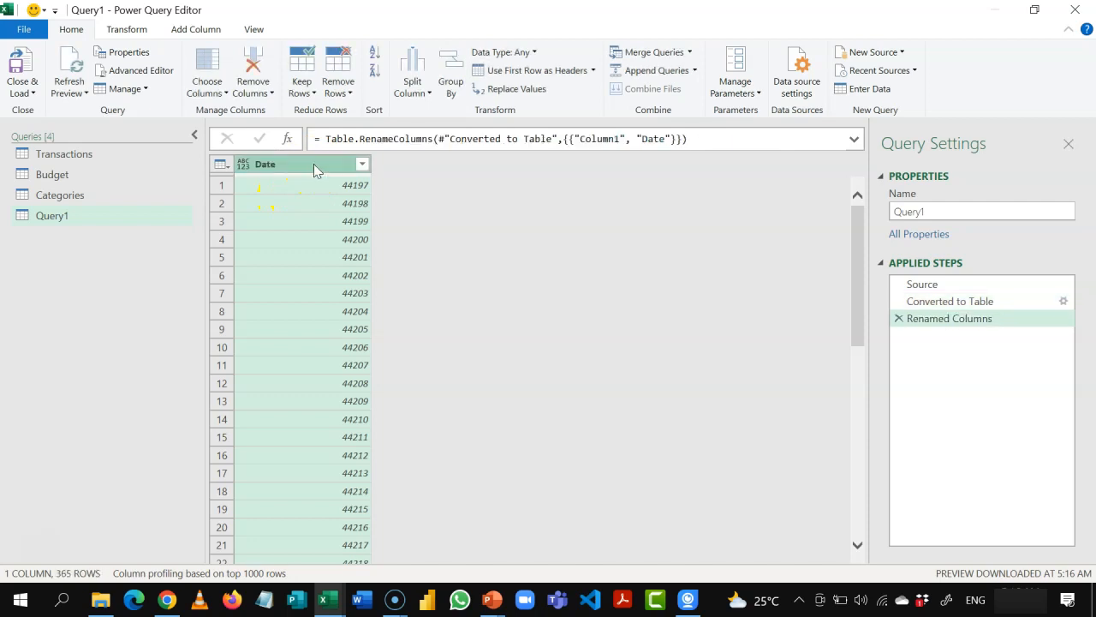
click(244, 165)
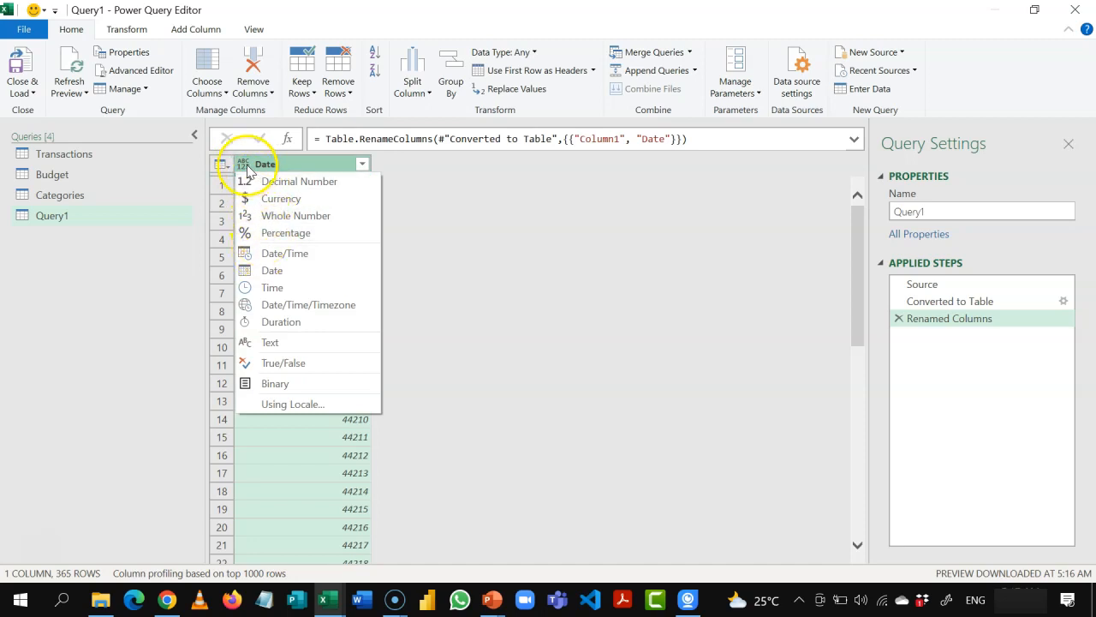
click(274, 272)
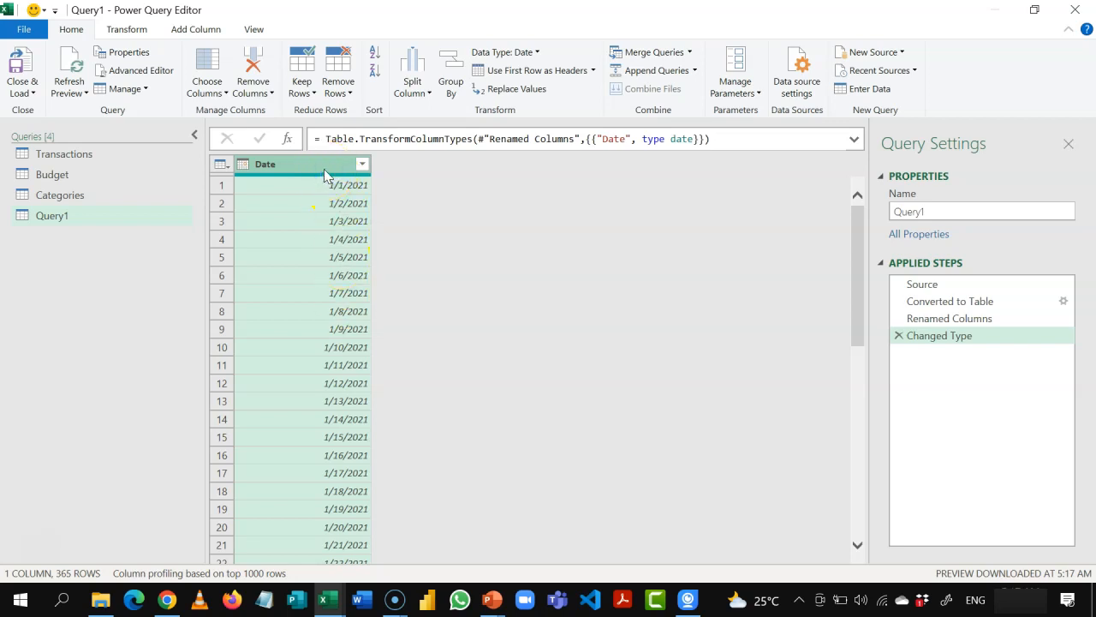
Step: Add a Year column and a Month number column, both derived from the Date column
click(209, 30)
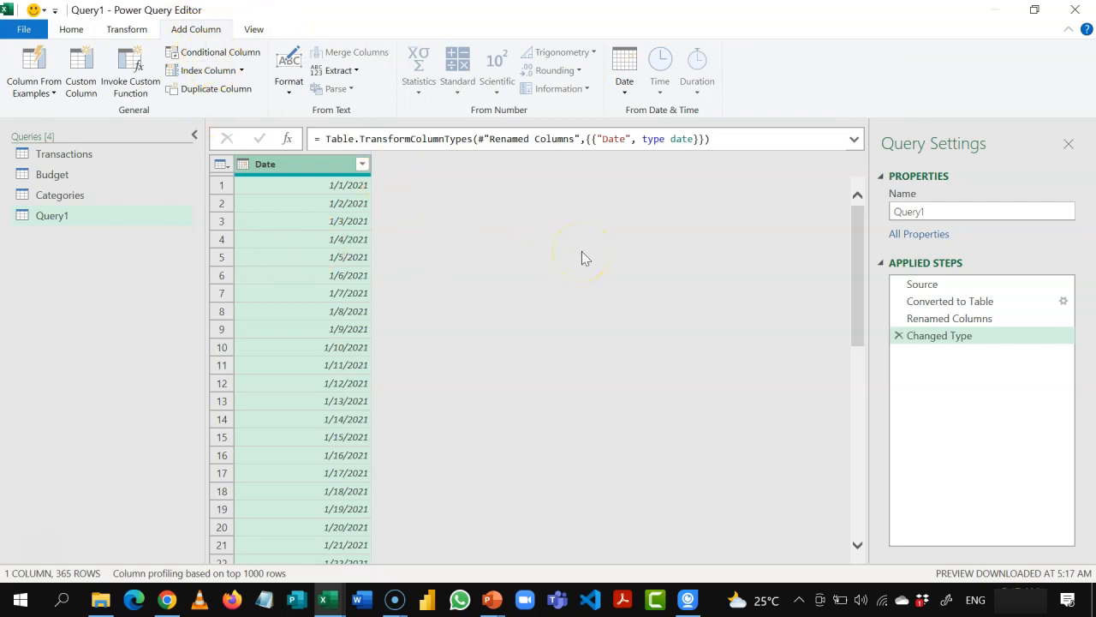
click(624, 89)
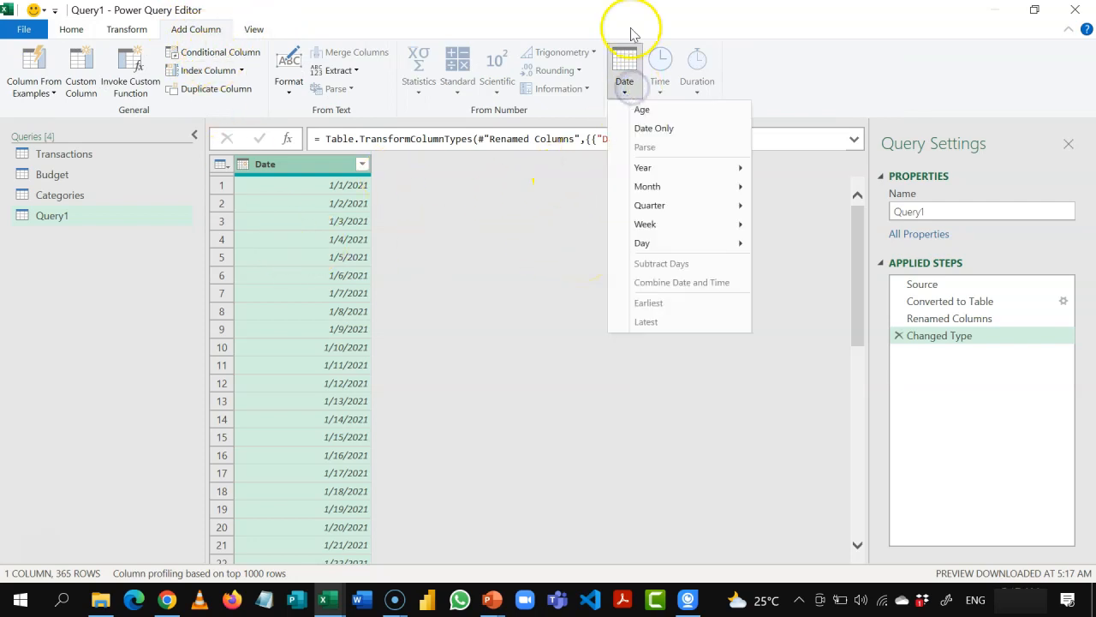
mouse_move(660, 176)
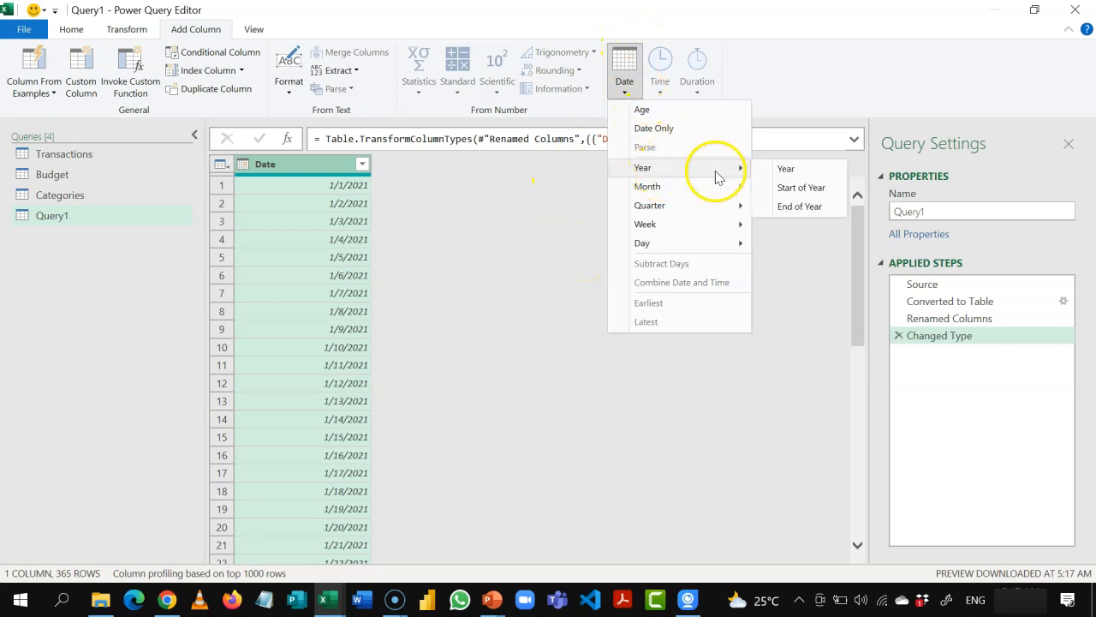
click(784, 168)
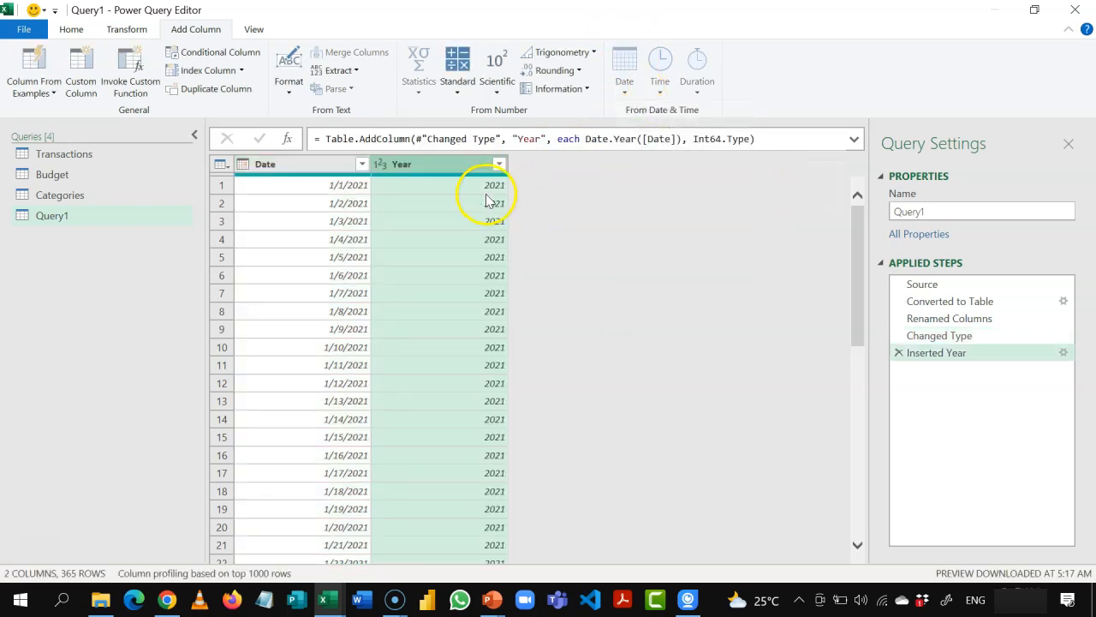
click(330, 167)
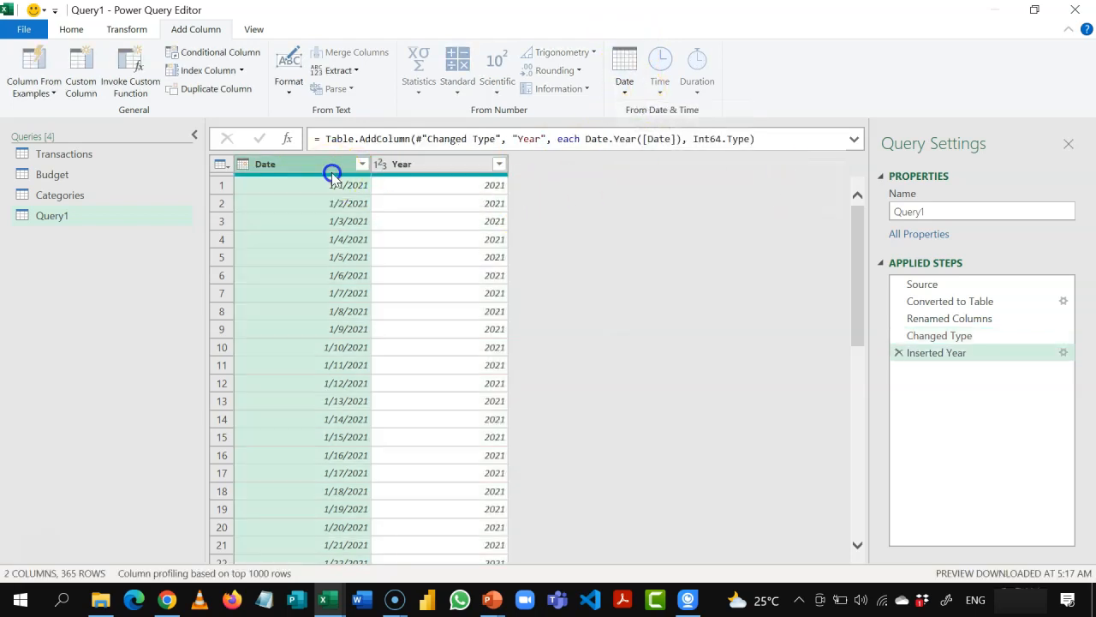
click(628, 99)
mouse_move(653, 193)
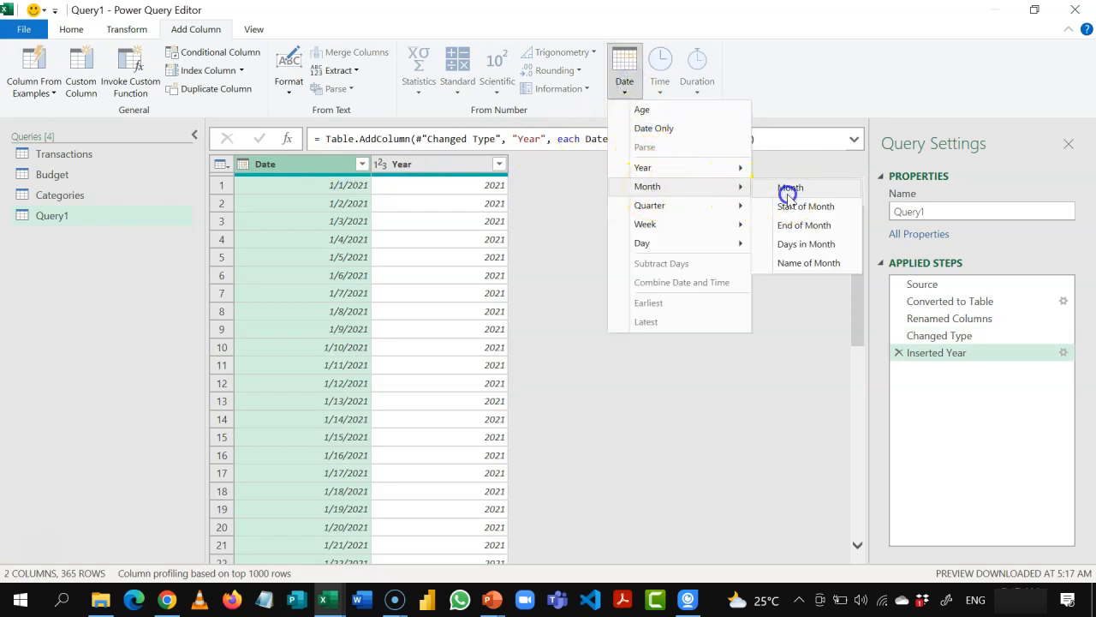
click(786, 192)
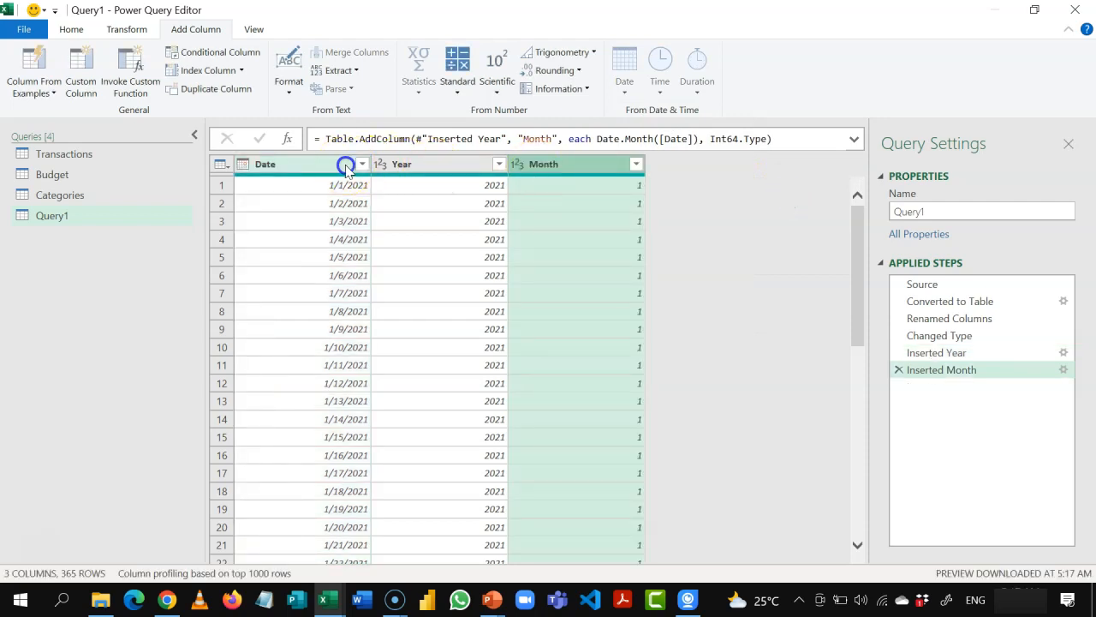
Step: Add a column with the name of the month derived from the Date column
click(315, 163)
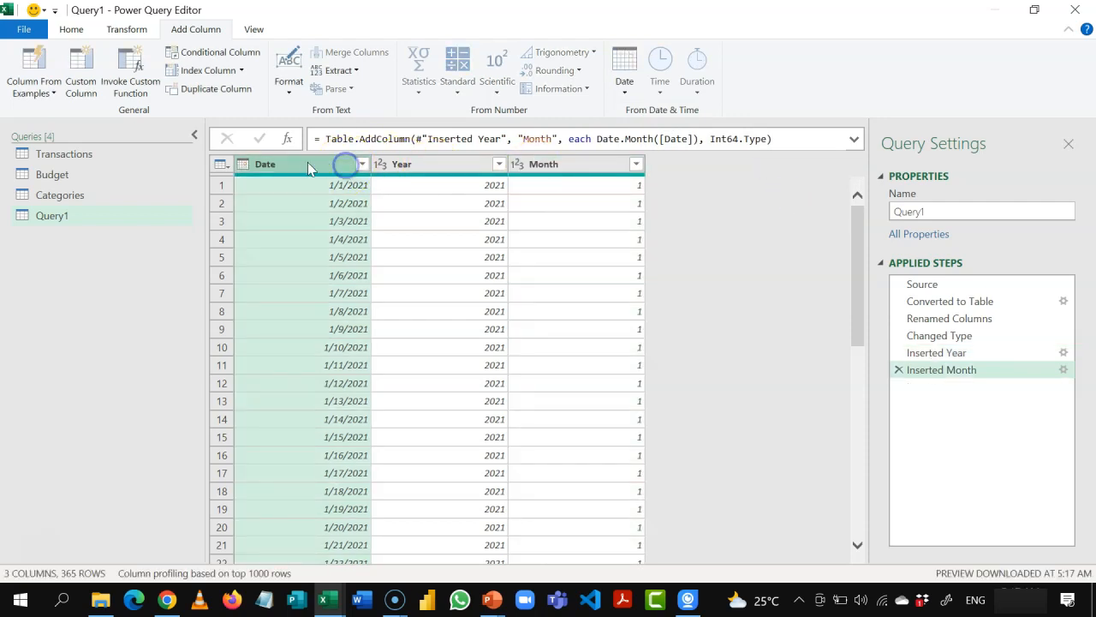
click(625, 95)
mouse_move(692, 185)
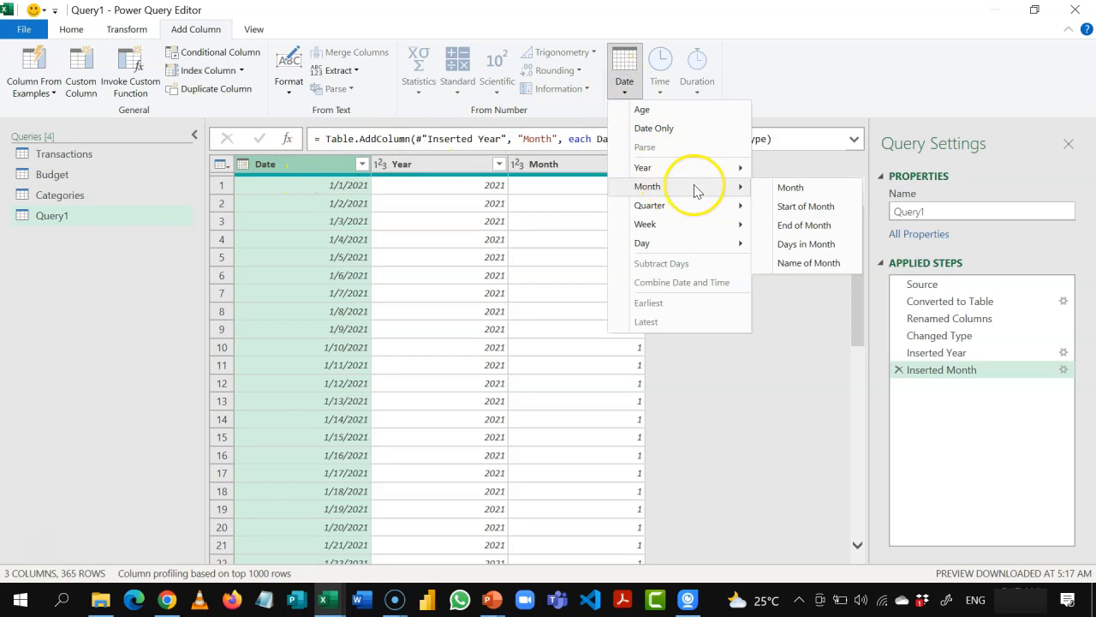
click(789, 262)
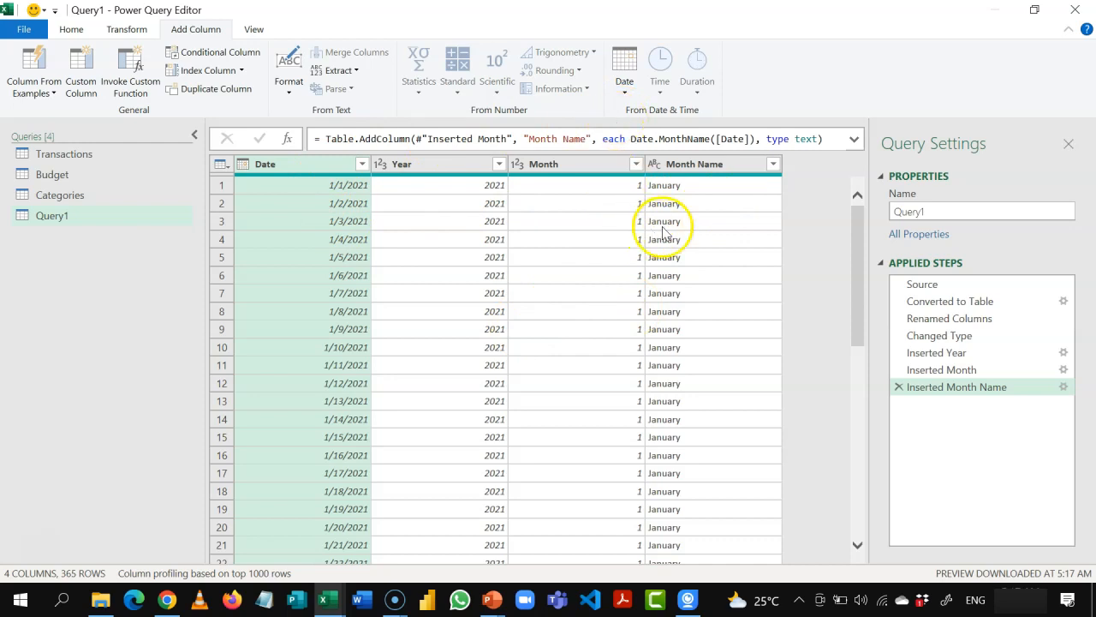
Step: Reduce the Month Name values to their first 3 characters and rename the query as Calendar
click(703, 167)
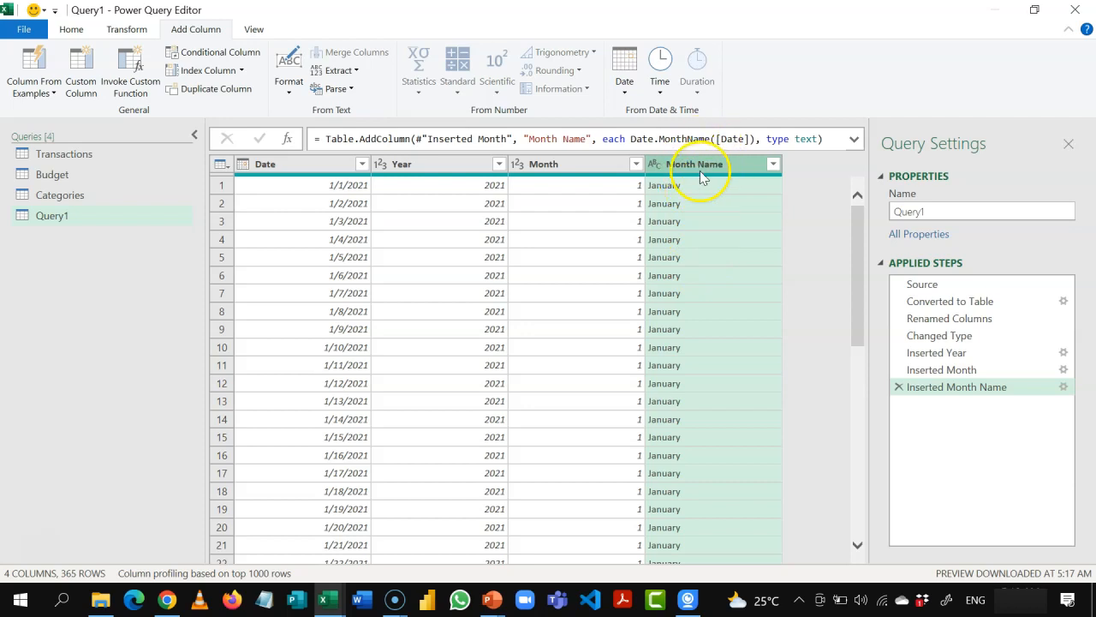
click(129, 30)
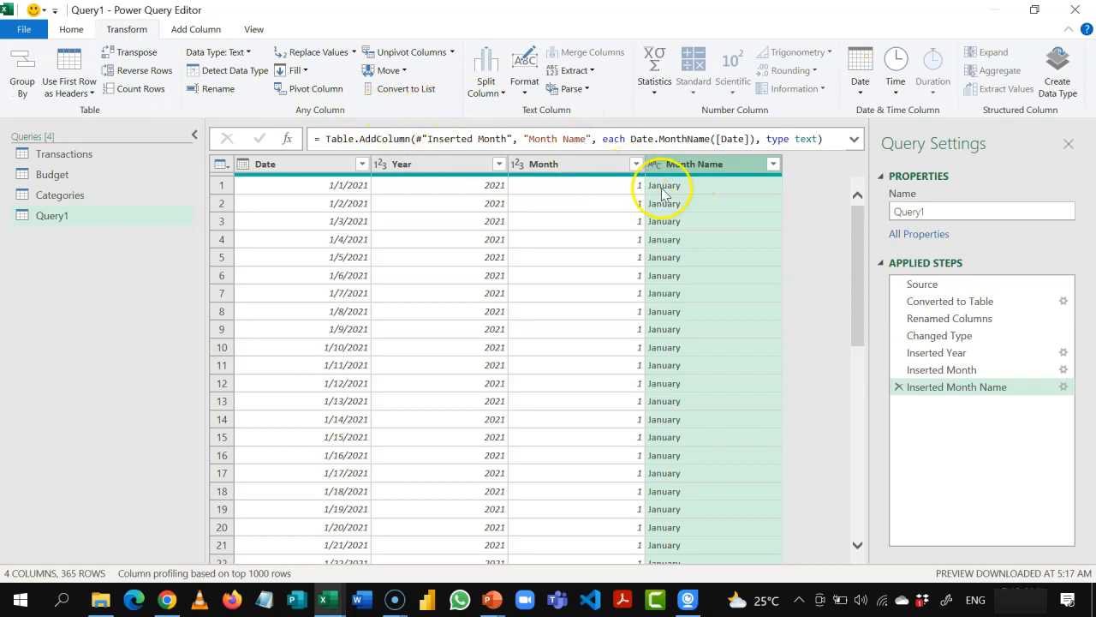
click(590, 72)
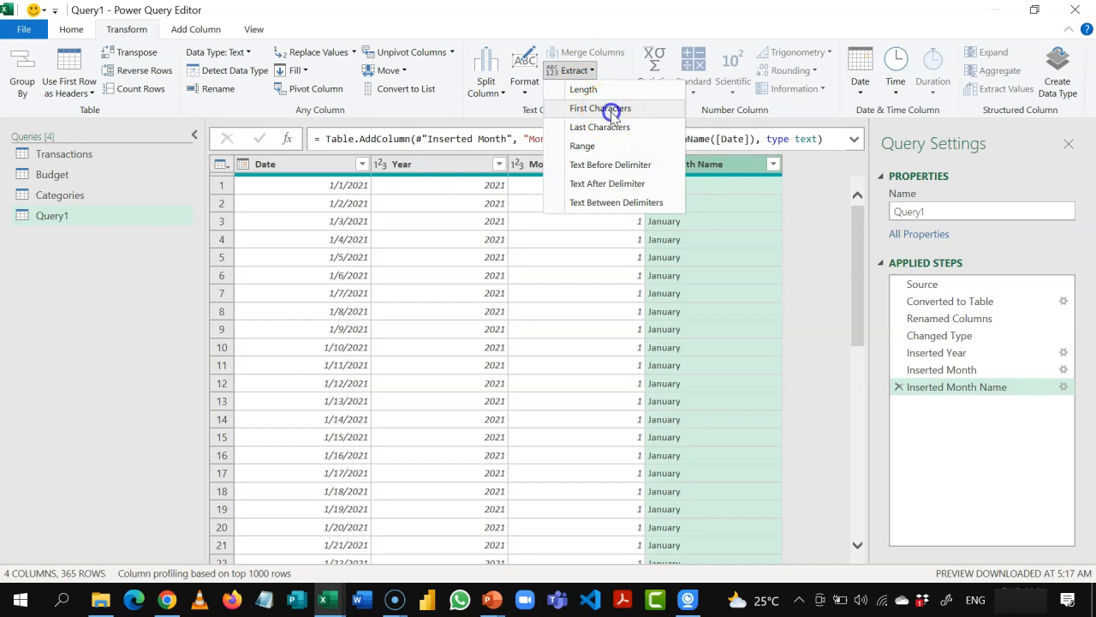
click(611, 109)
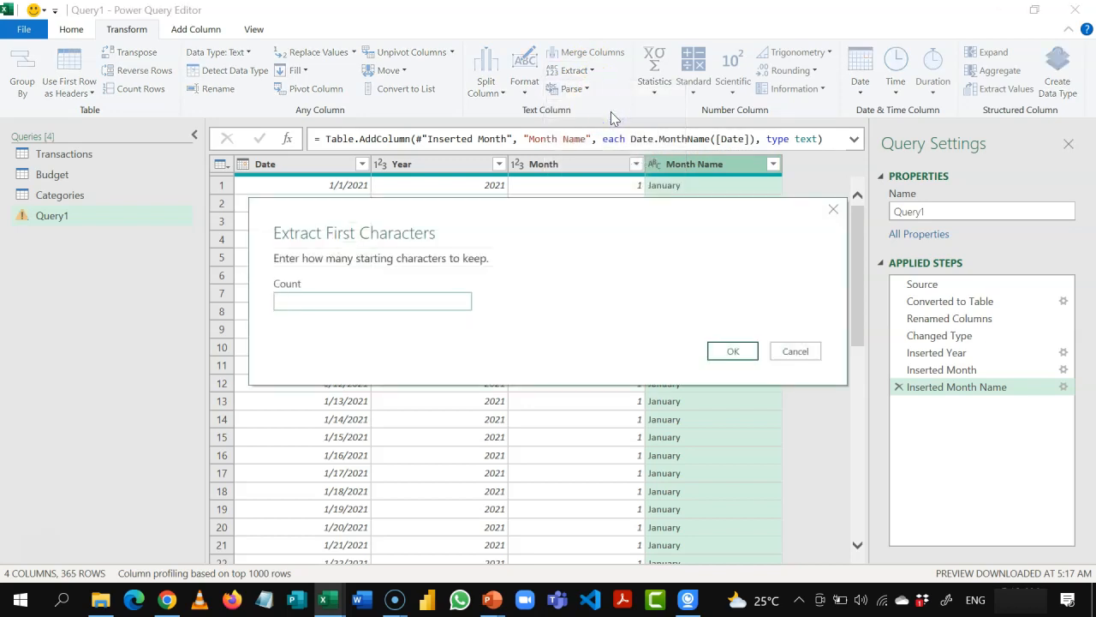
text(3)
click(732, 351)
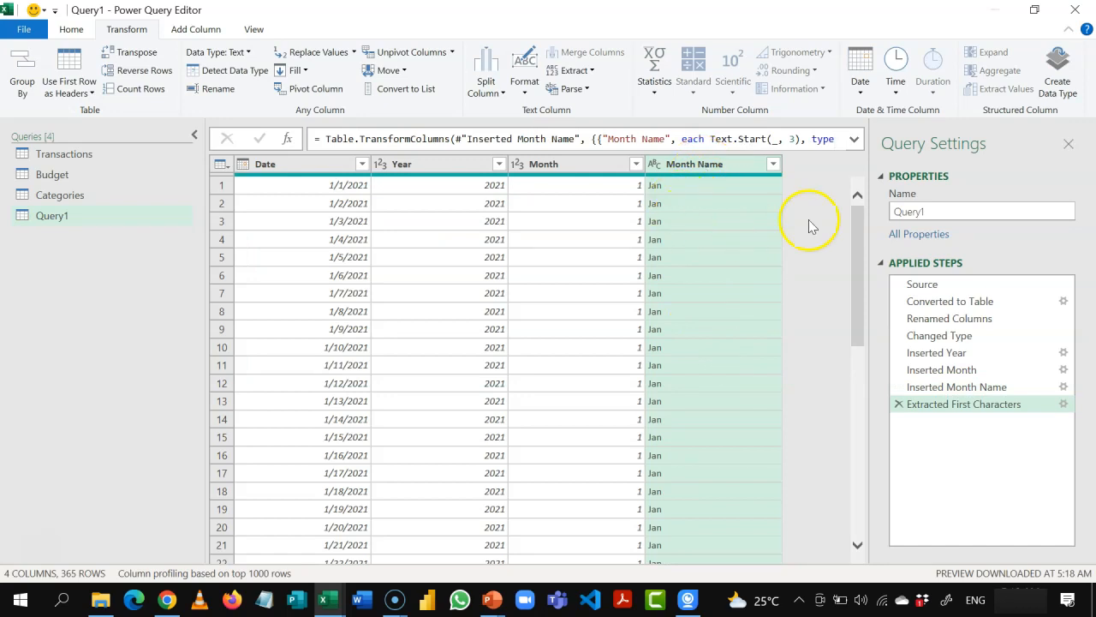
double_click(940, 214)
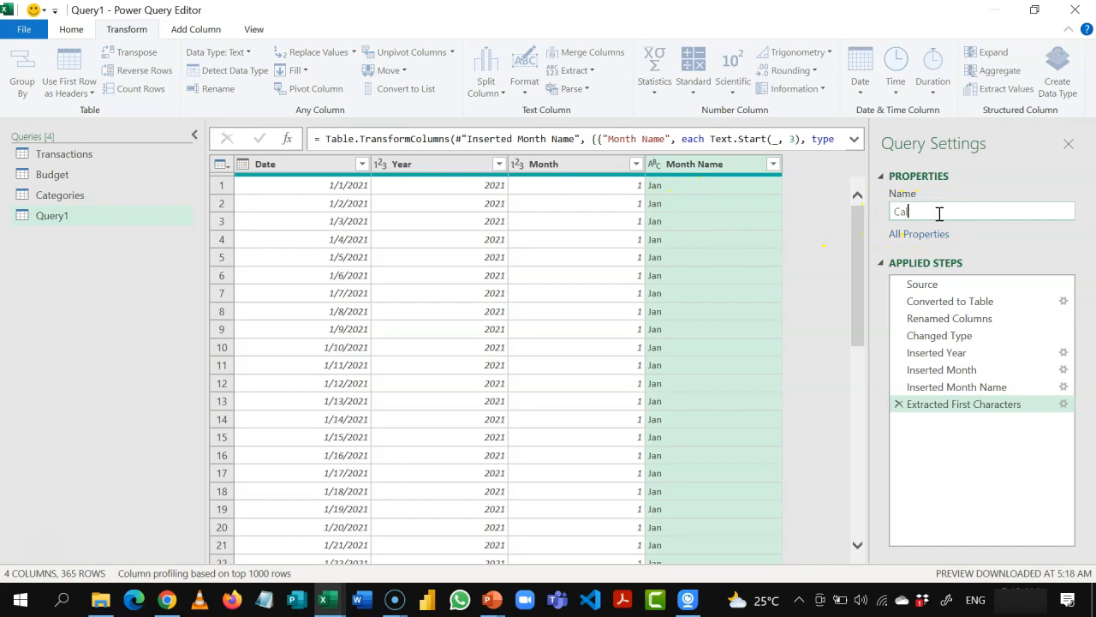
key(Return)
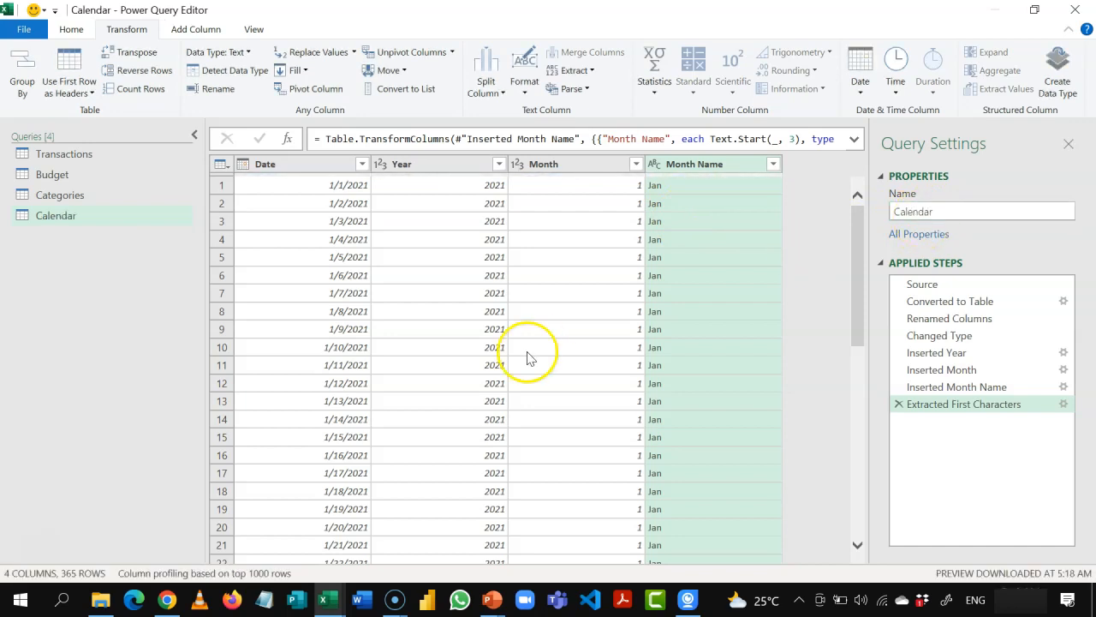
Step: Review the Transactions, Budget, Categories and Calendar queries, comparing the columns each table contains
click(86, 157)
click(84, 174)
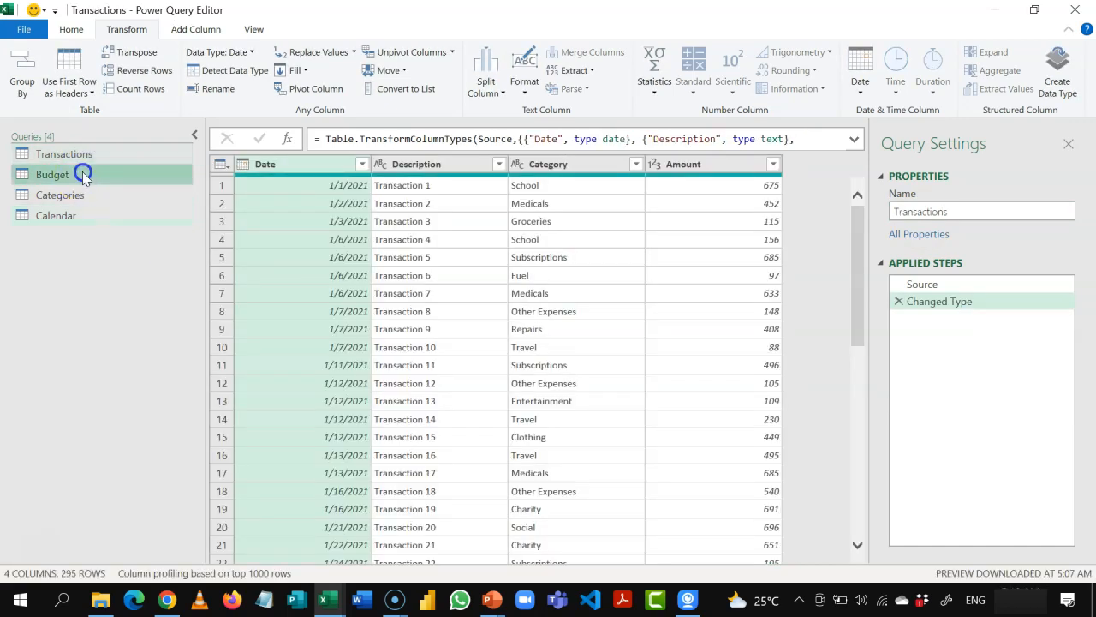
click(82, 157)
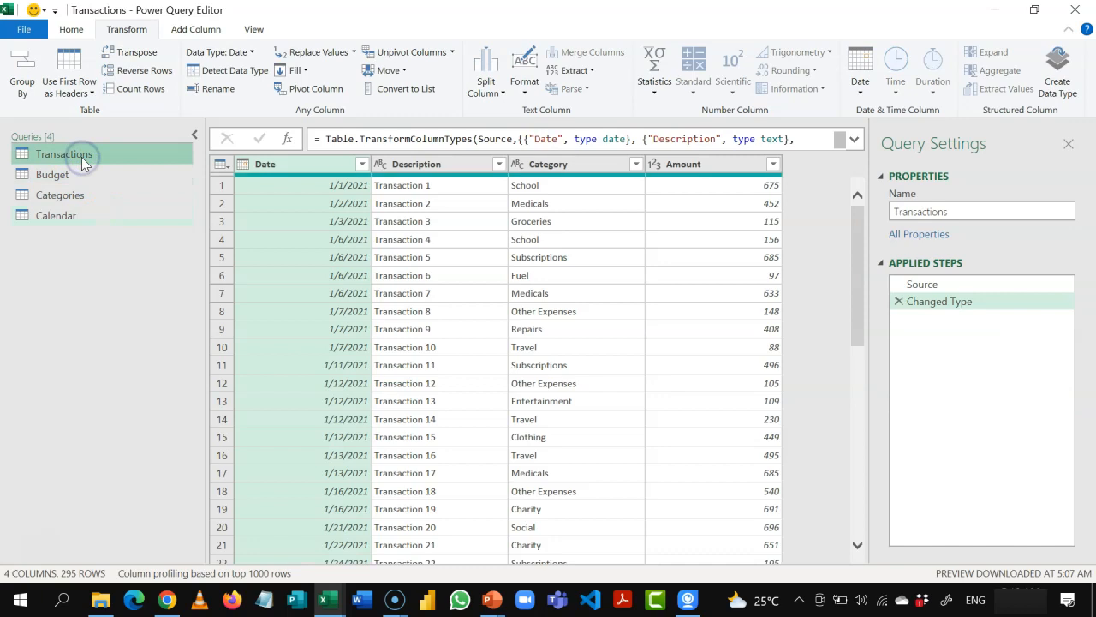
click(71, 176)
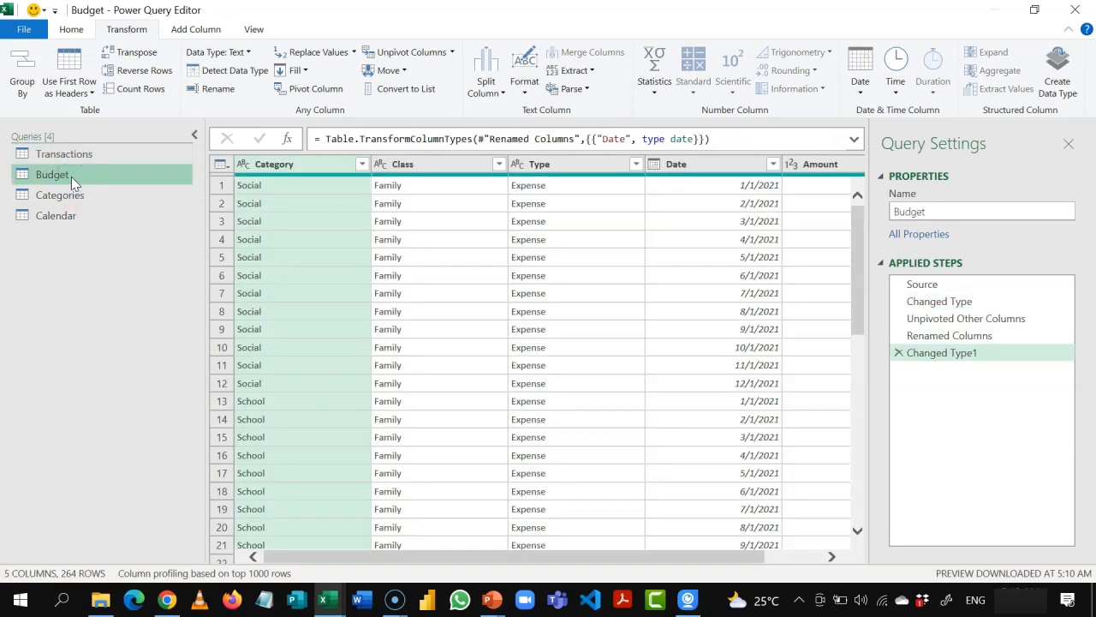
click(73, 196)
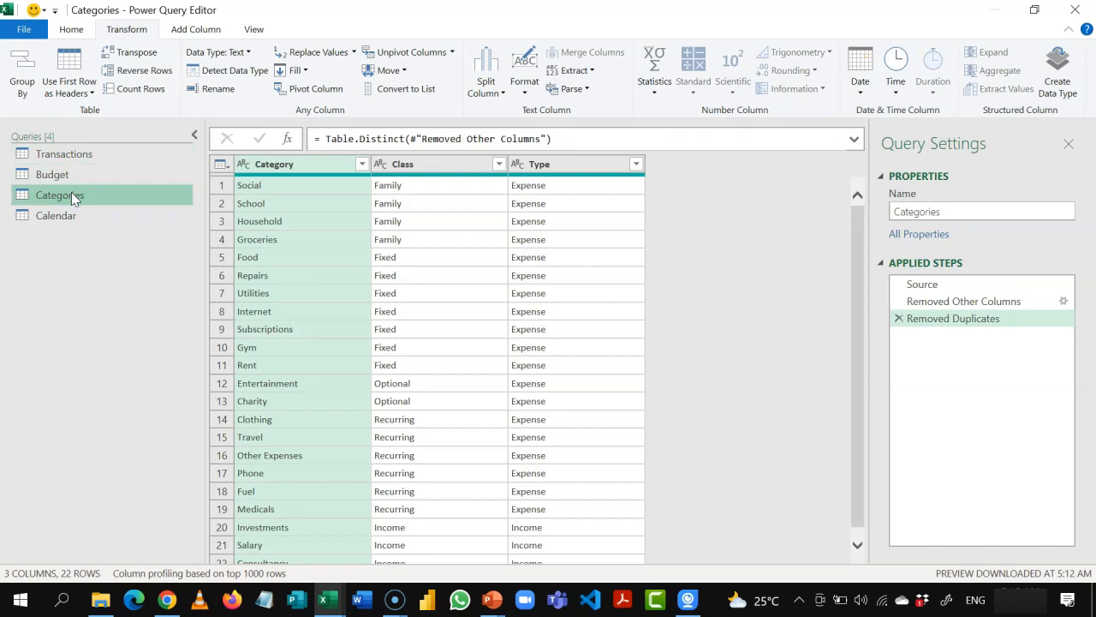
click(73, 216)
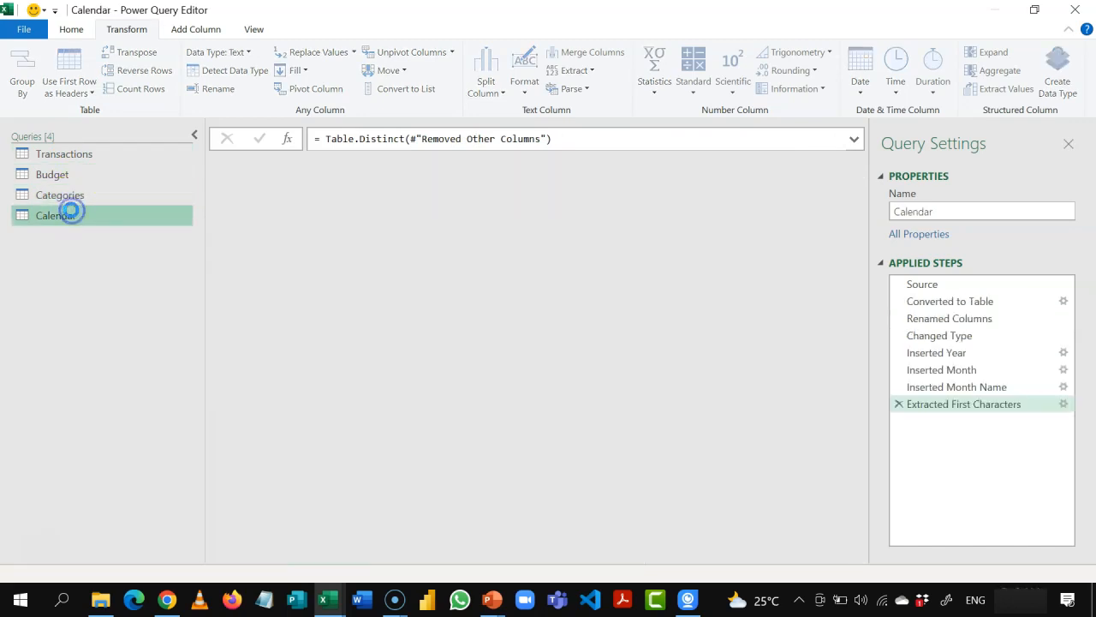
click(66, 198)
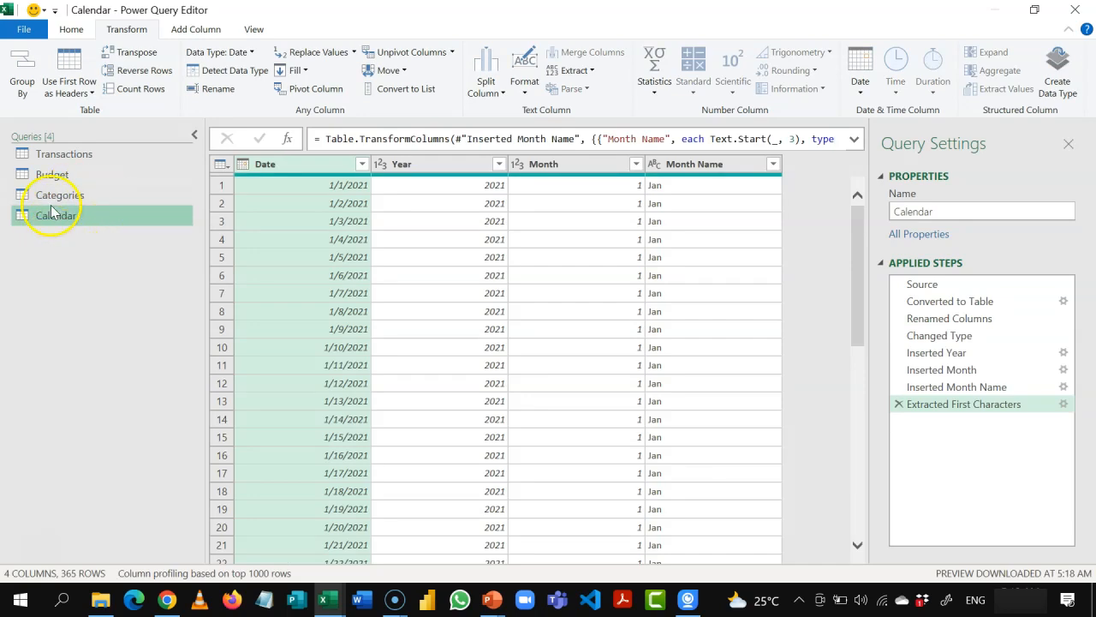
click(82, 195)
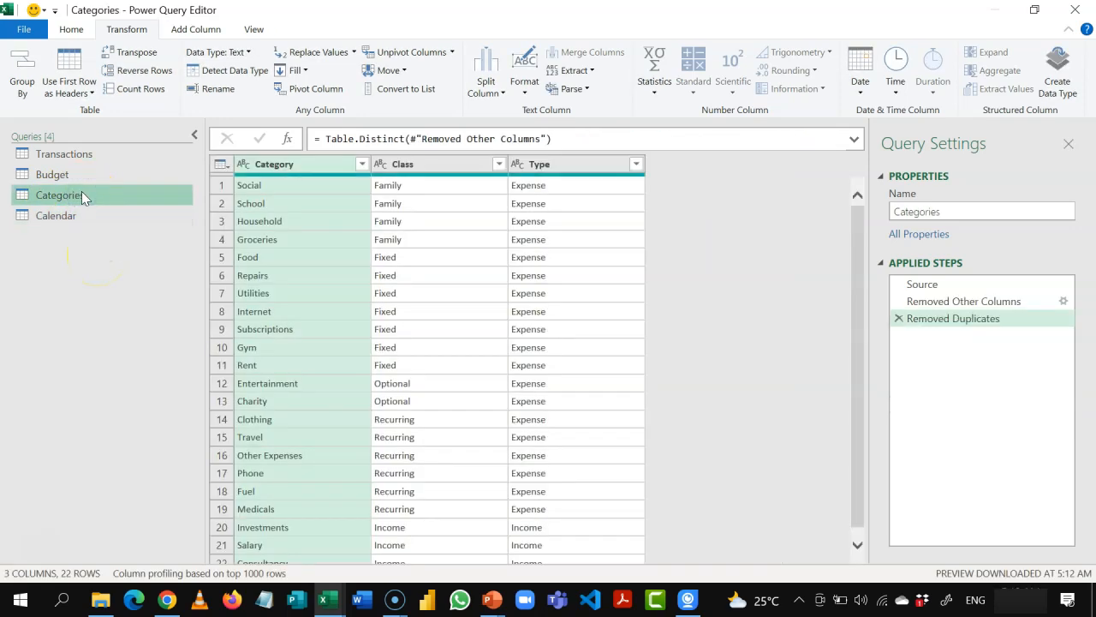
click(74, 152)
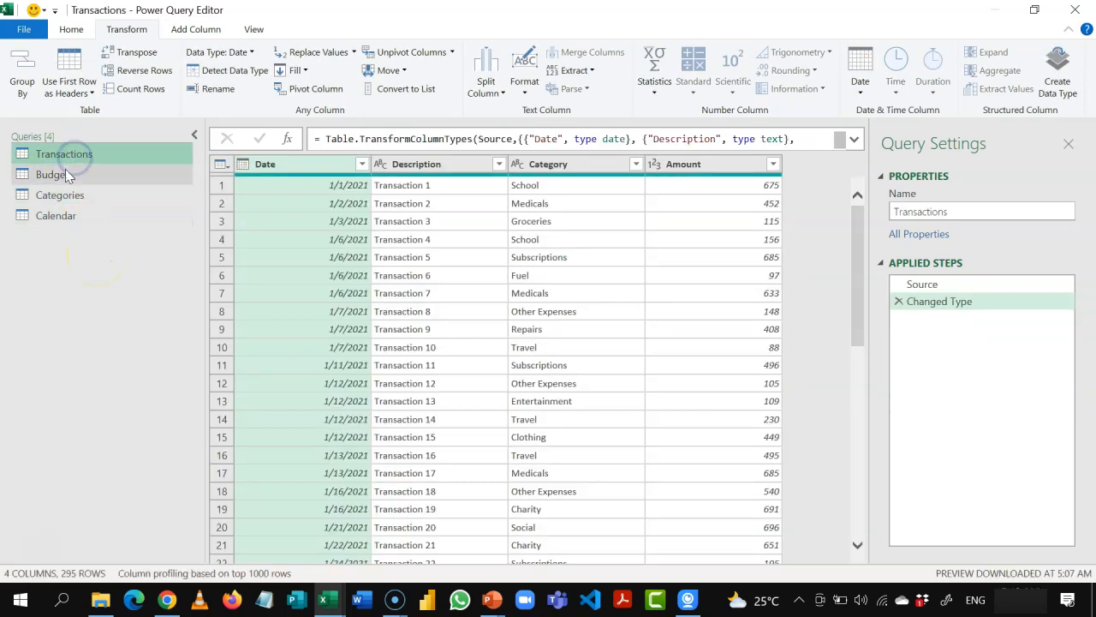
click(65, 174)
click(65, 155)
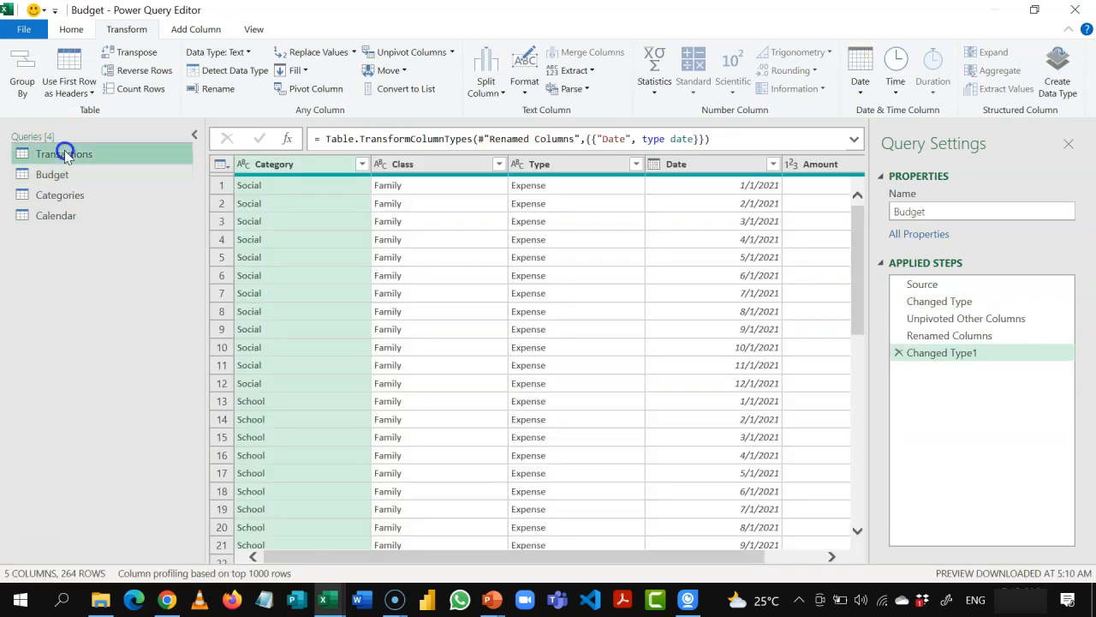
click(60, 174)
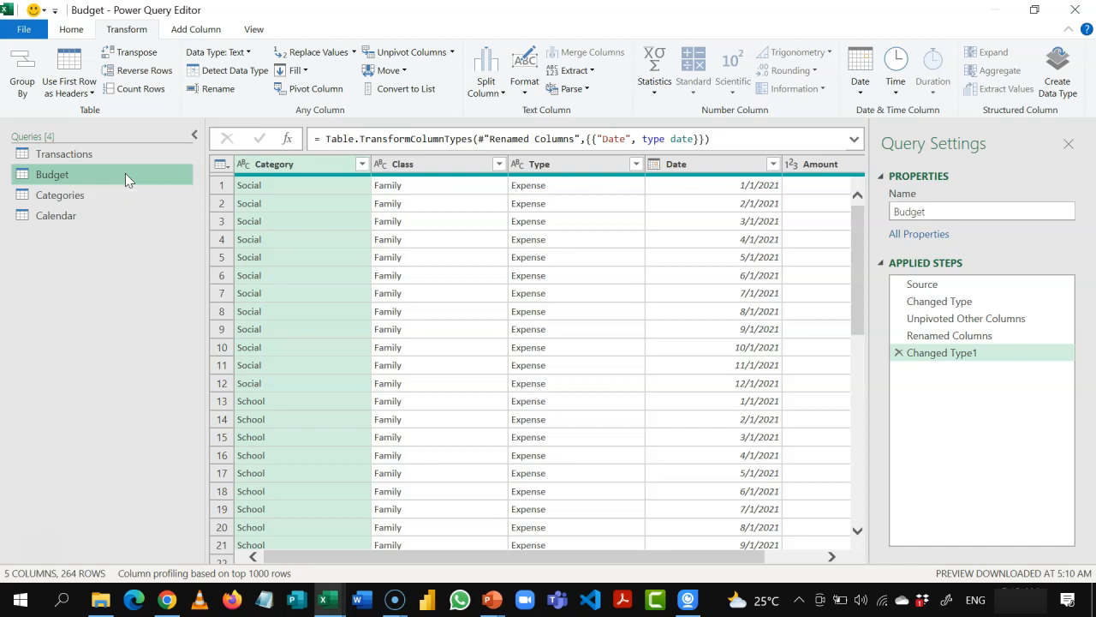
Step: Close and load the queries to the Excel workbook as connections only, adding their data to the Data Model
click(72, 30)
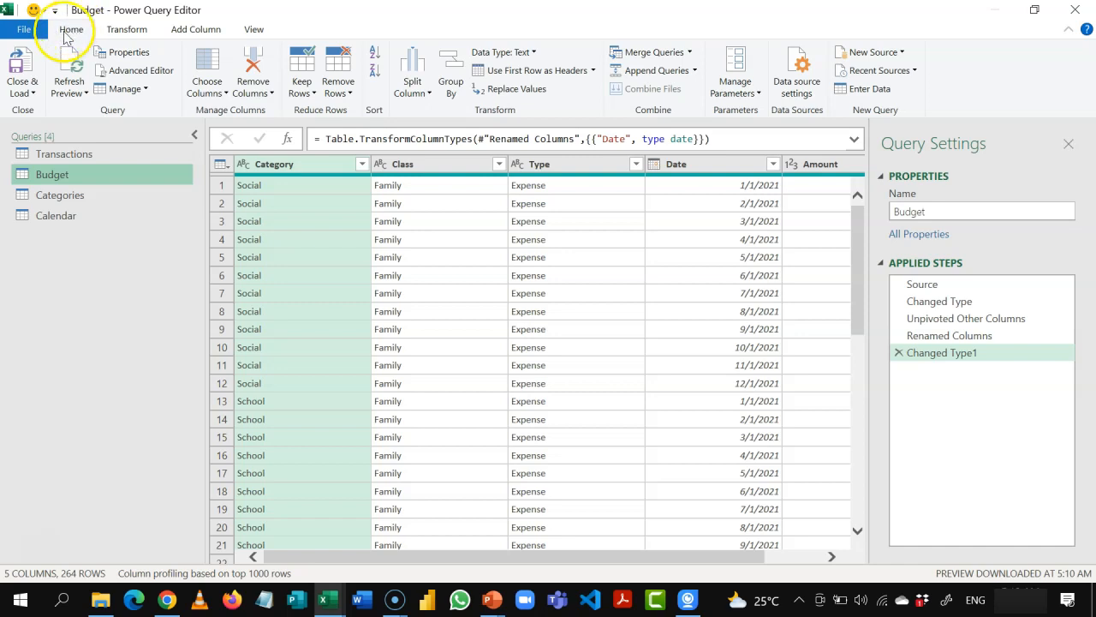
click(33, 94)
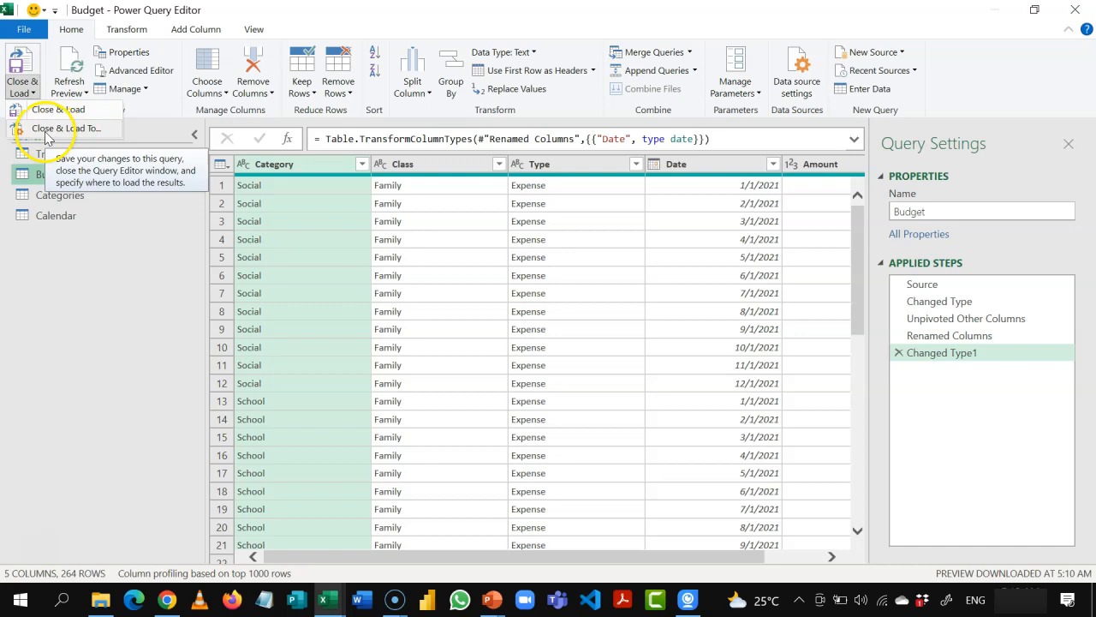
click(82, 133)
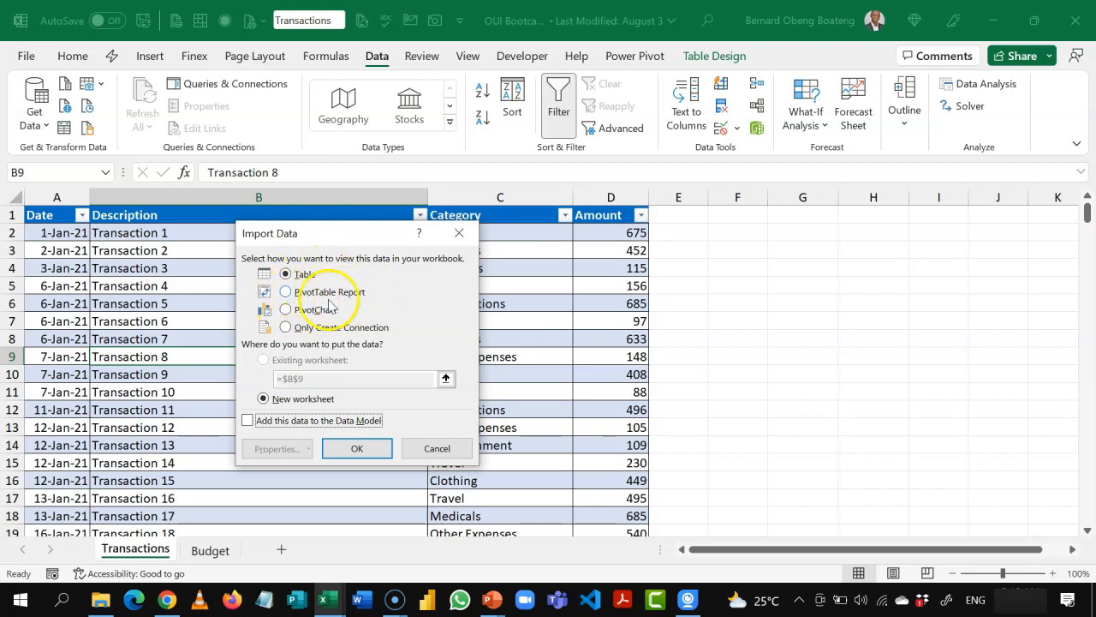
click(332, 327)
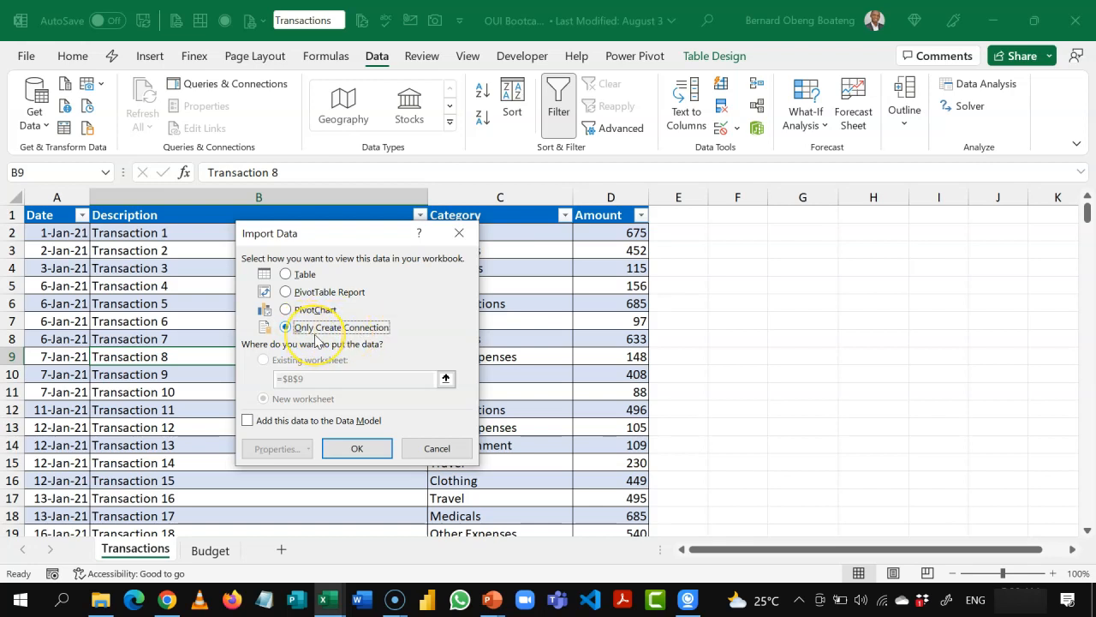
click(248, 420)
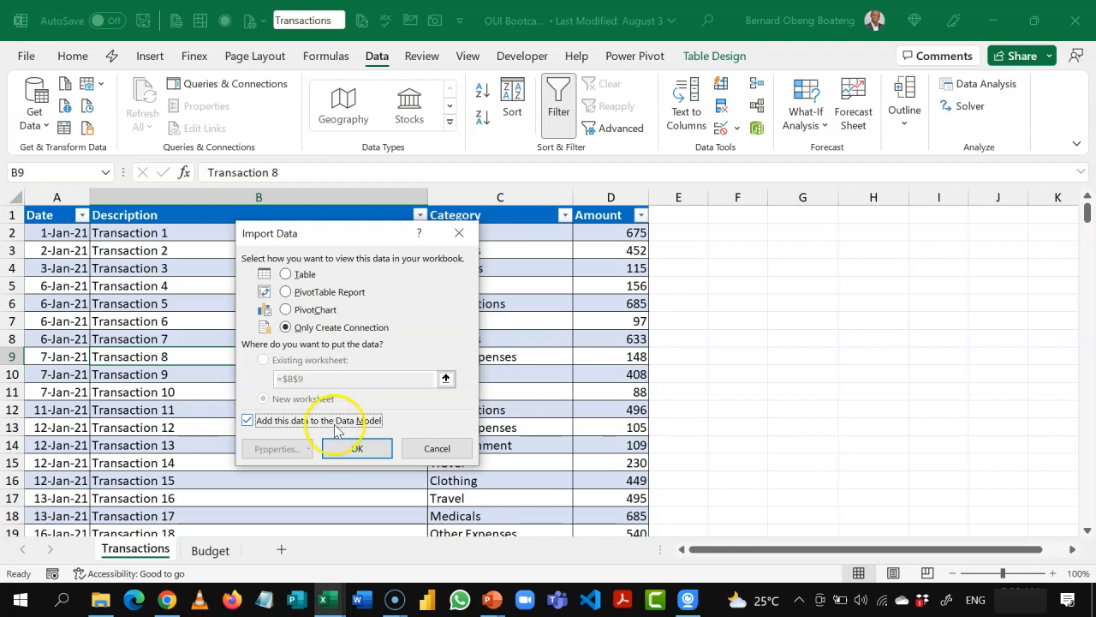
click(351, 448)
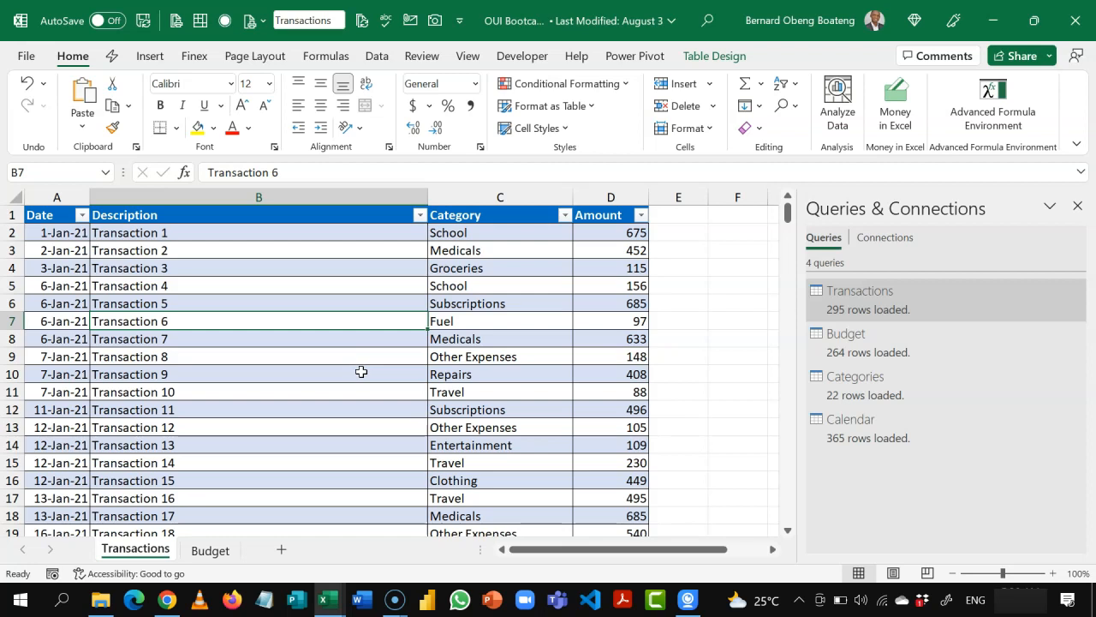
Step: Open the workbook's Data Model in the Power Pivot window
click(629, 57)
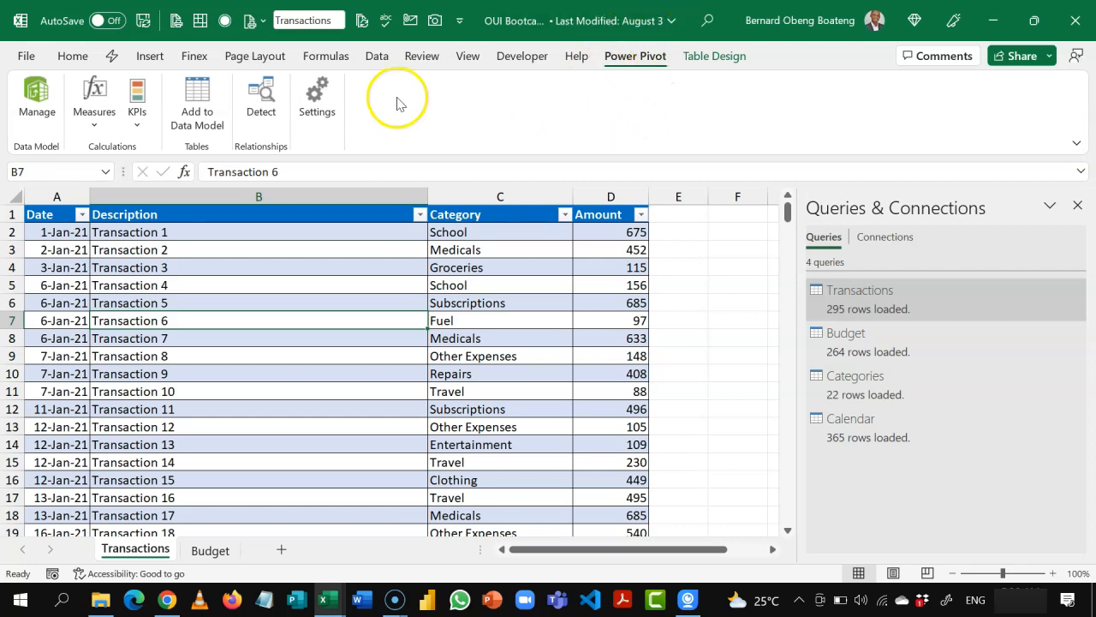
click(375, 60)
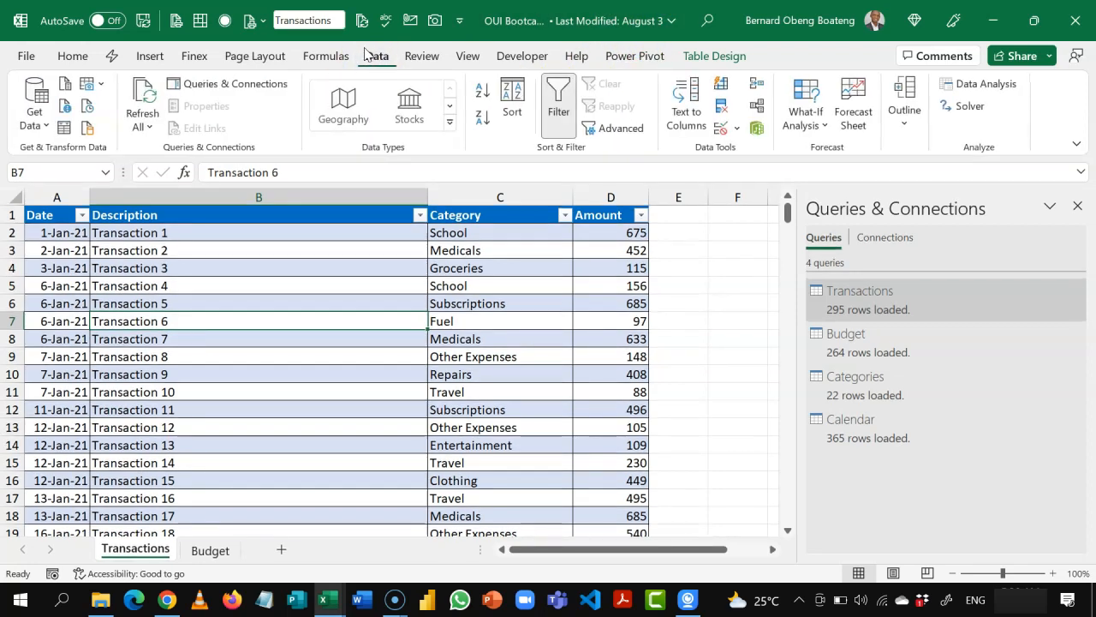
click(757, 130)
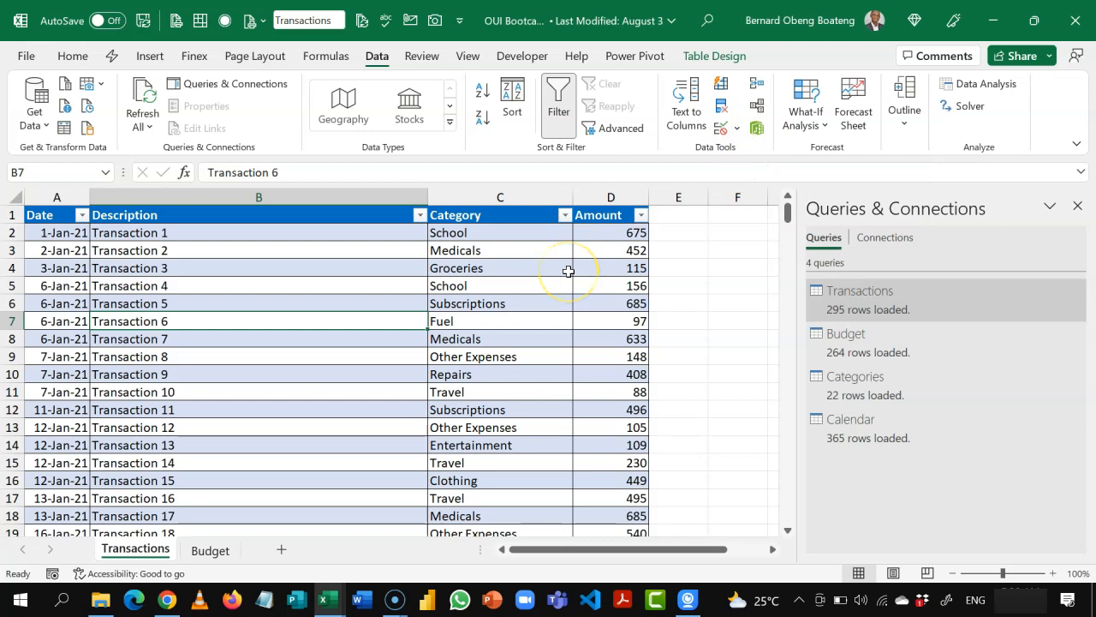
click(628, 58)
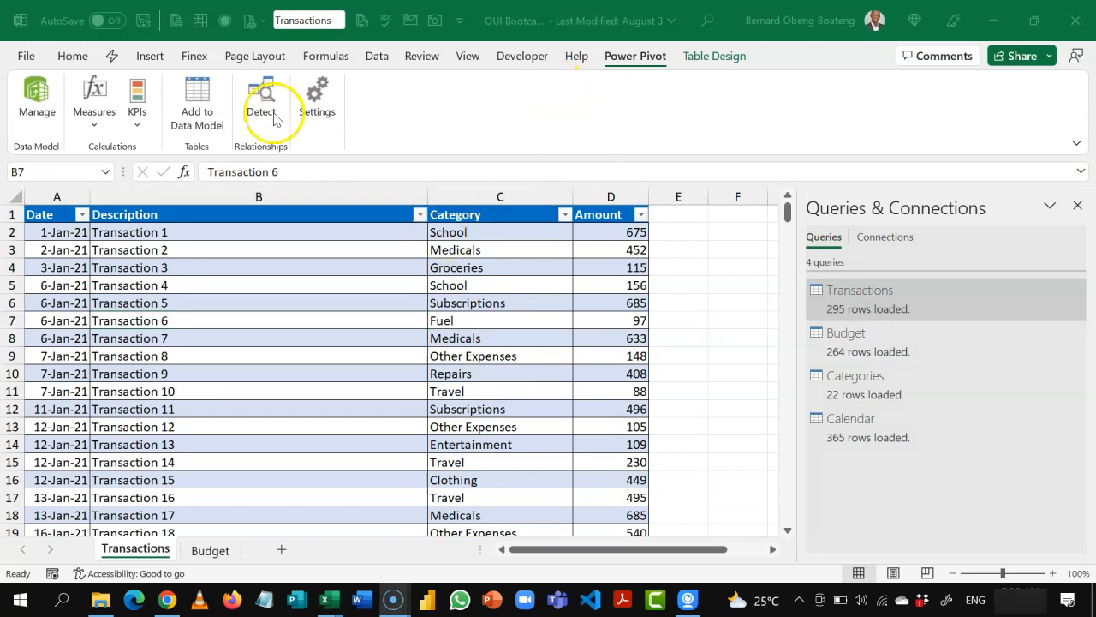
click(38, 115)
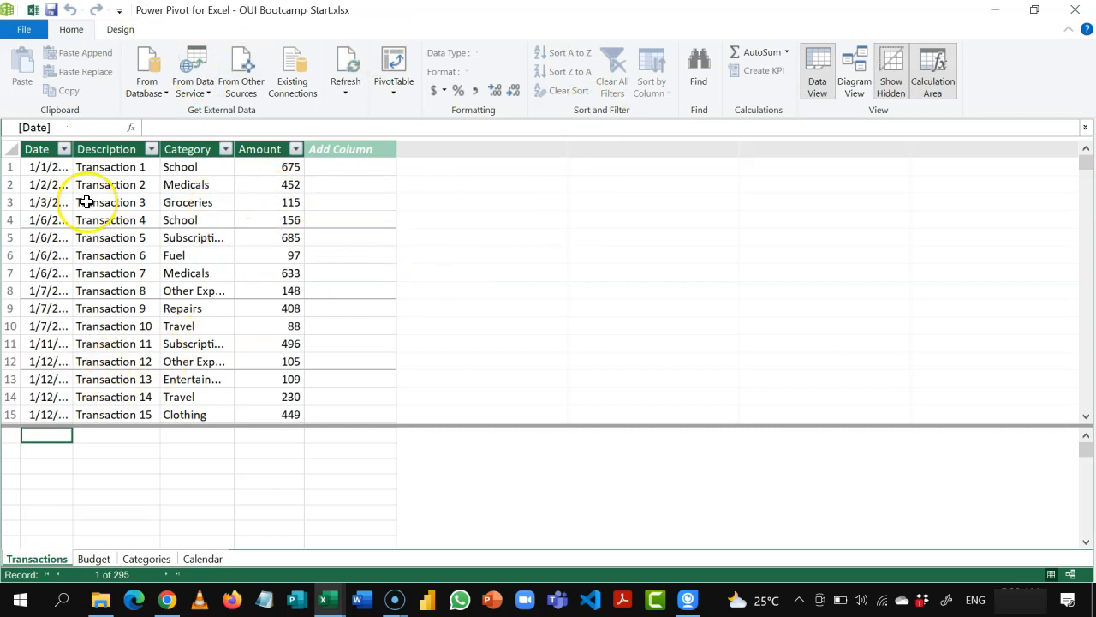
Step: View the data loaded in the Budget, Categories and Calendar tables of the Data Model
click(99, 560)
click(137, 559)
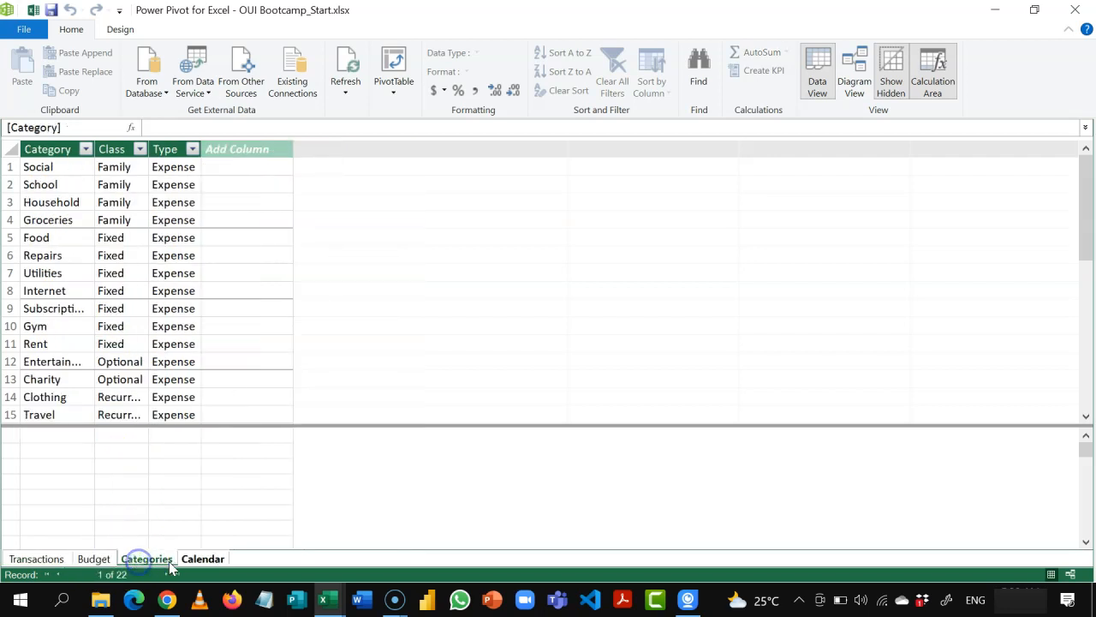
click(199, 561)
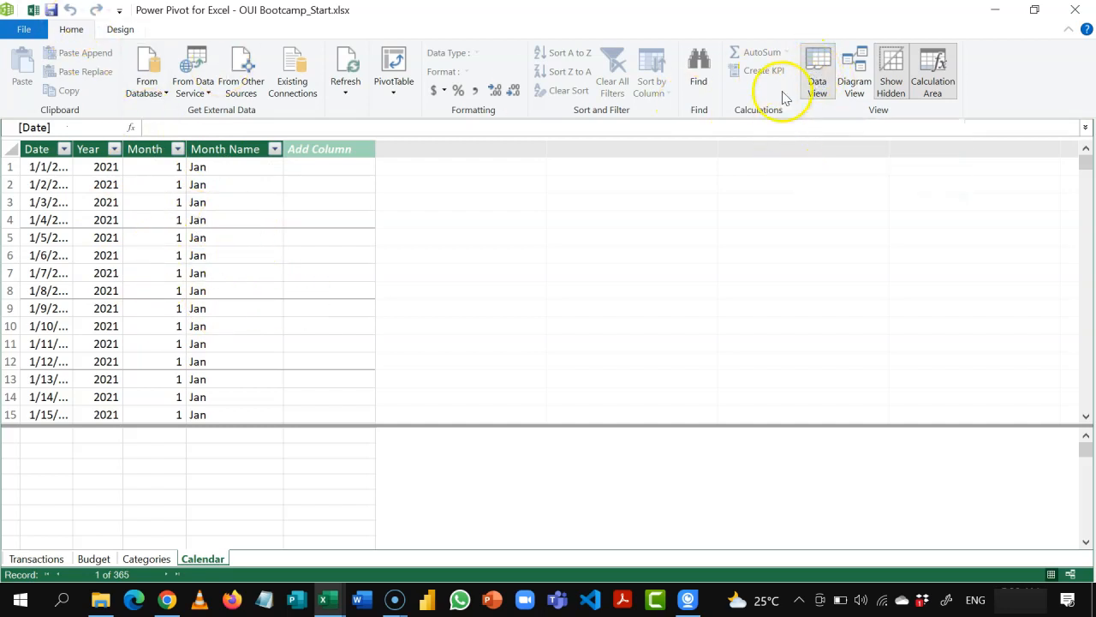
Step: Arrange the tables in Diagram View with Categories and Calendar in an upper row above Transactions and Budget
click(851, 77)
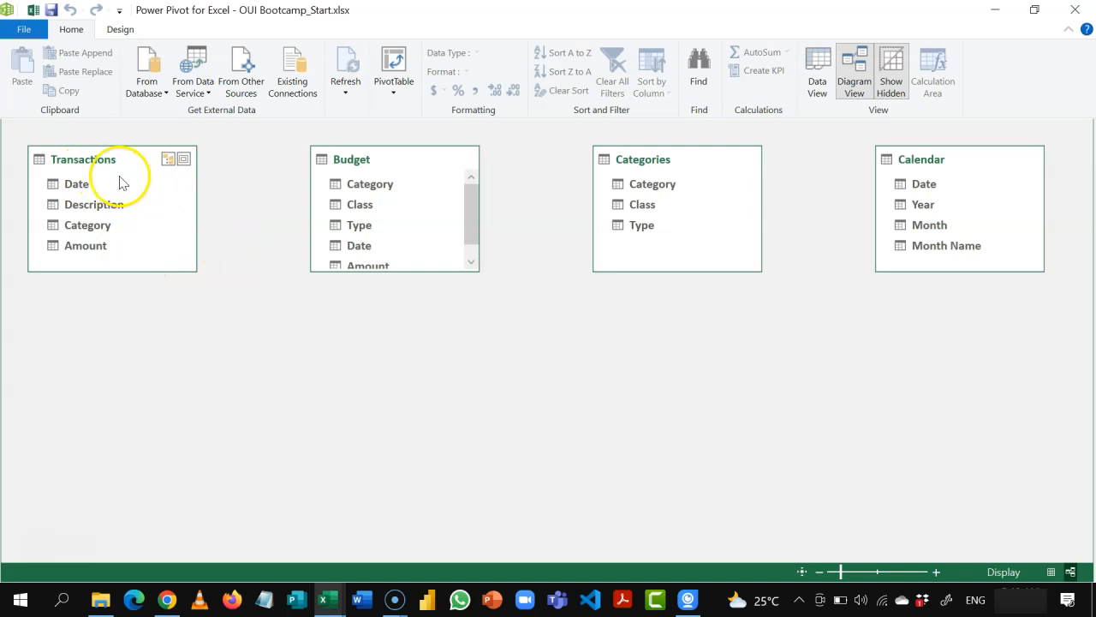
drag(110, 165, 484, 383)
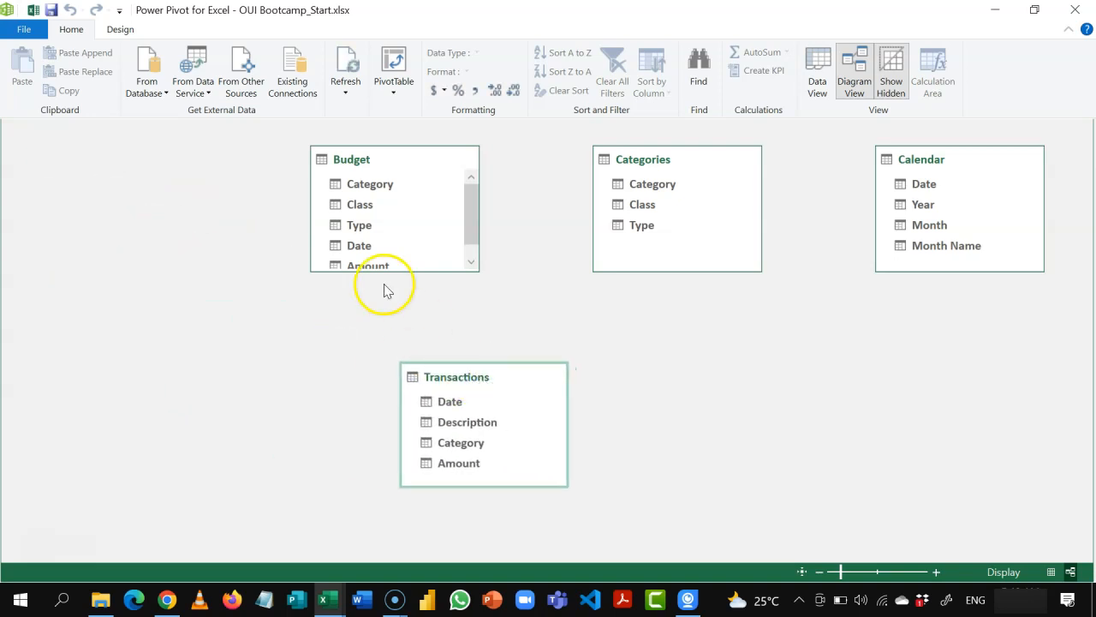
drag(380, 162, 685, 378)
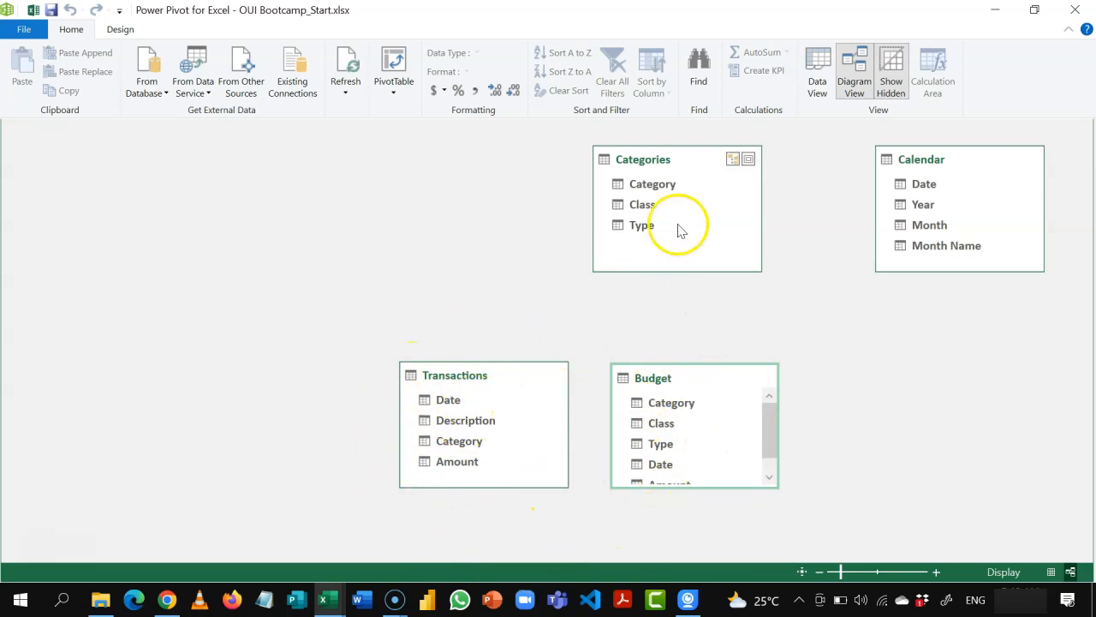
drag(688, 166, 498, 172)
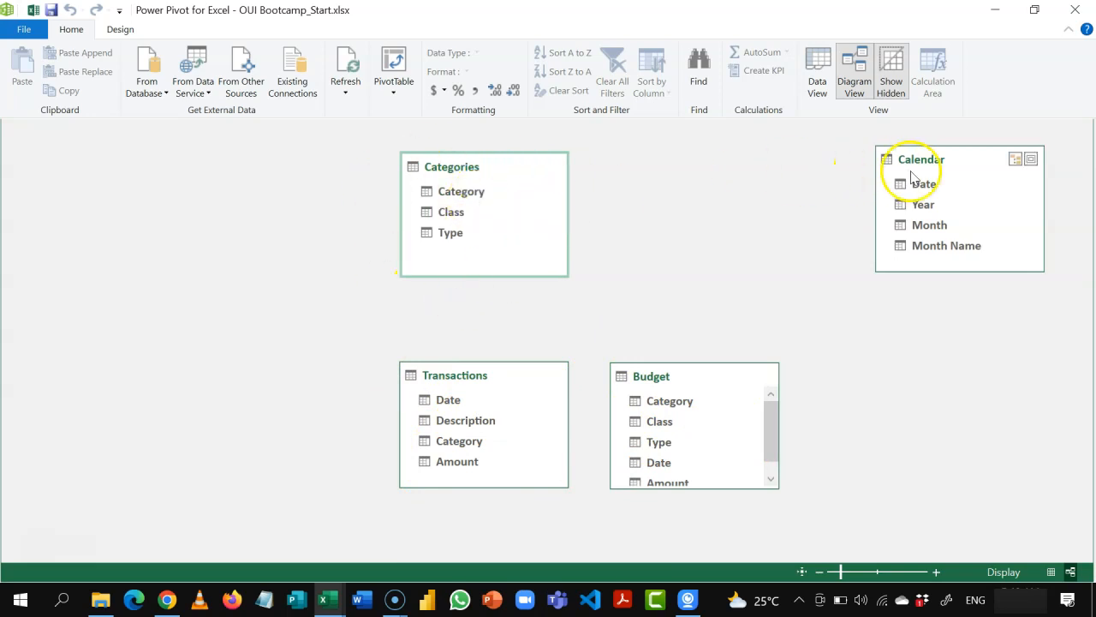
drag(924, 166, 666, 172)
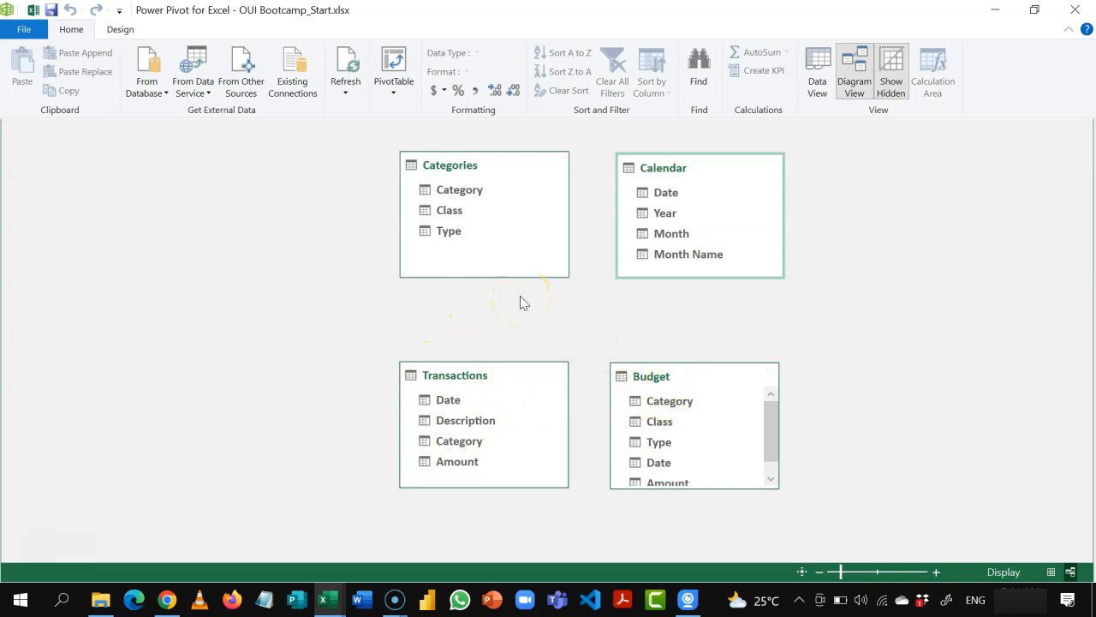
Step: Compare the Category fields of the Budget, Categories and Transactions tables to determine how they relate
click(692, 401)
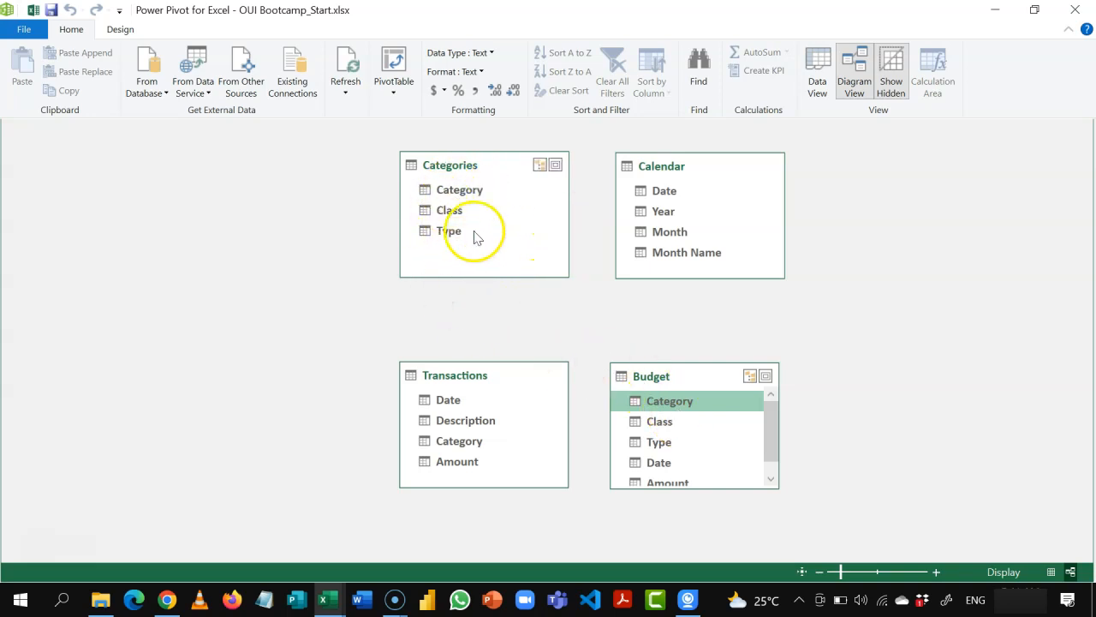
click(474, 192)
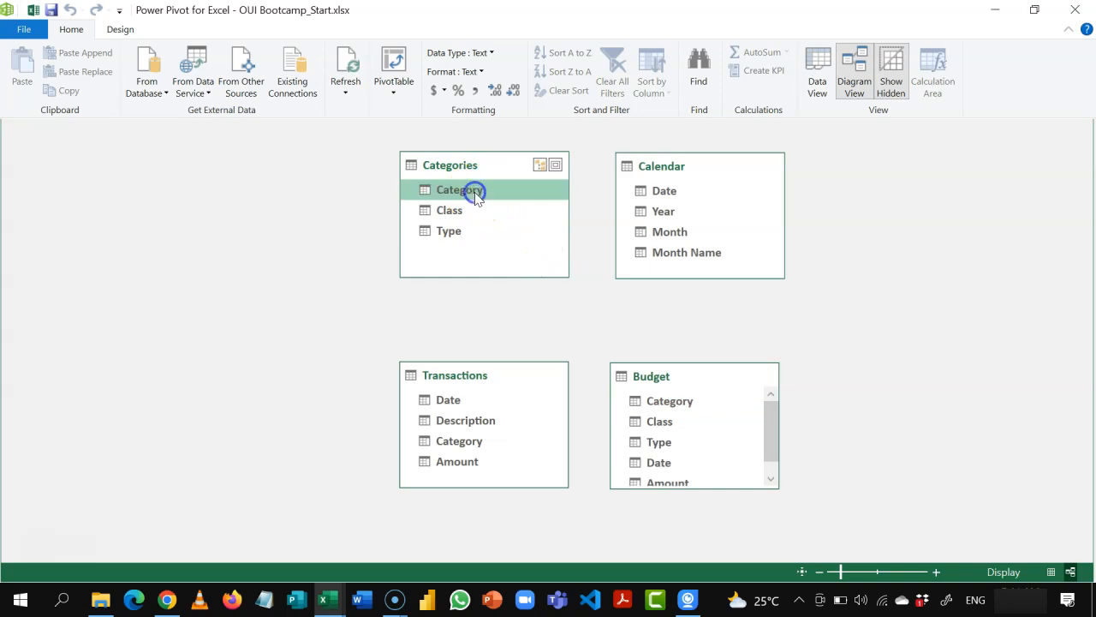
drag(474, 192, 462, 443)
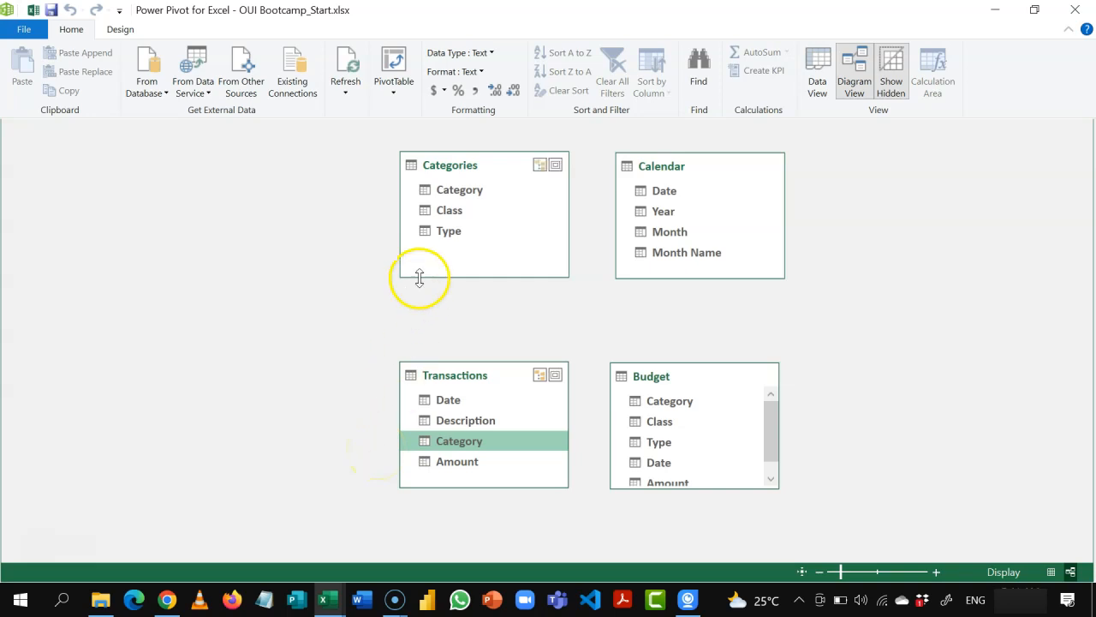
click(476, 192)
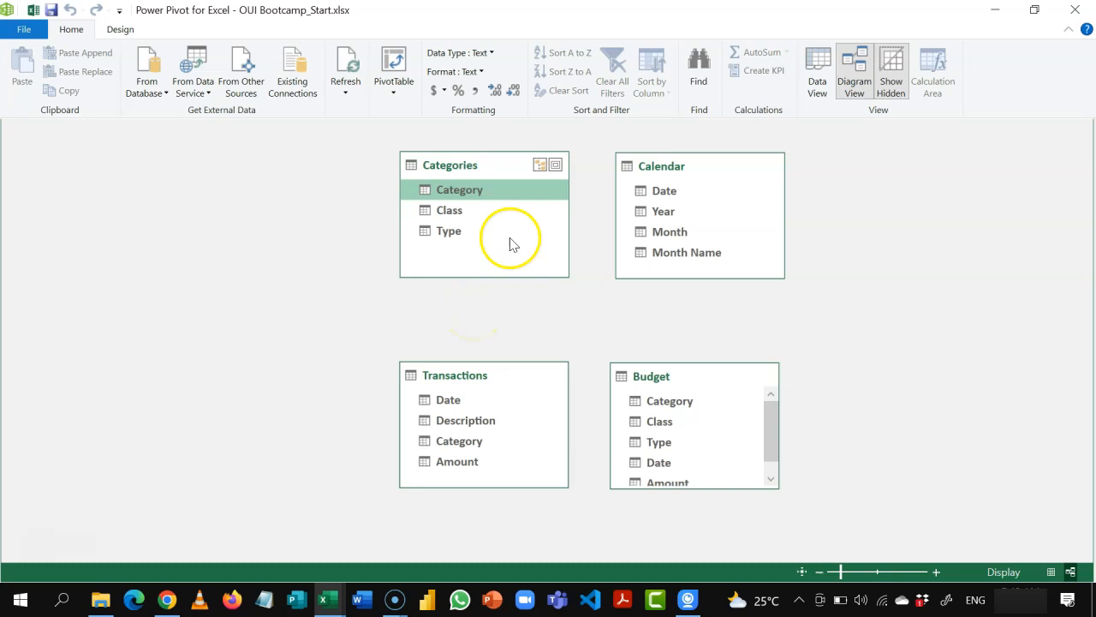
click(467, 439)
click(461, 194)
click(455, 440)
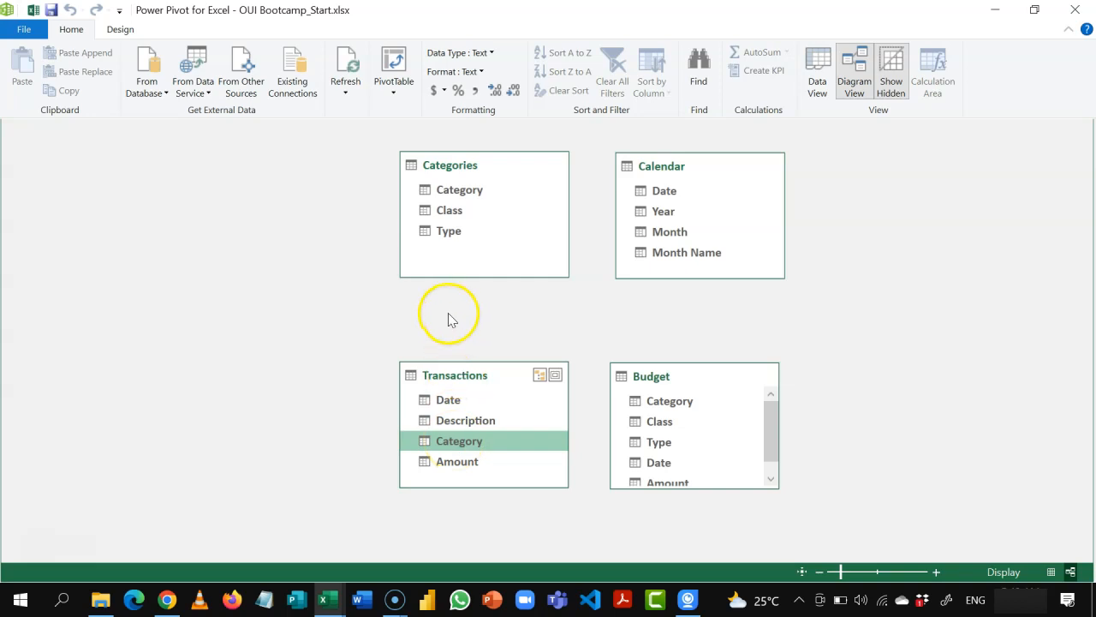
click(446, 190)
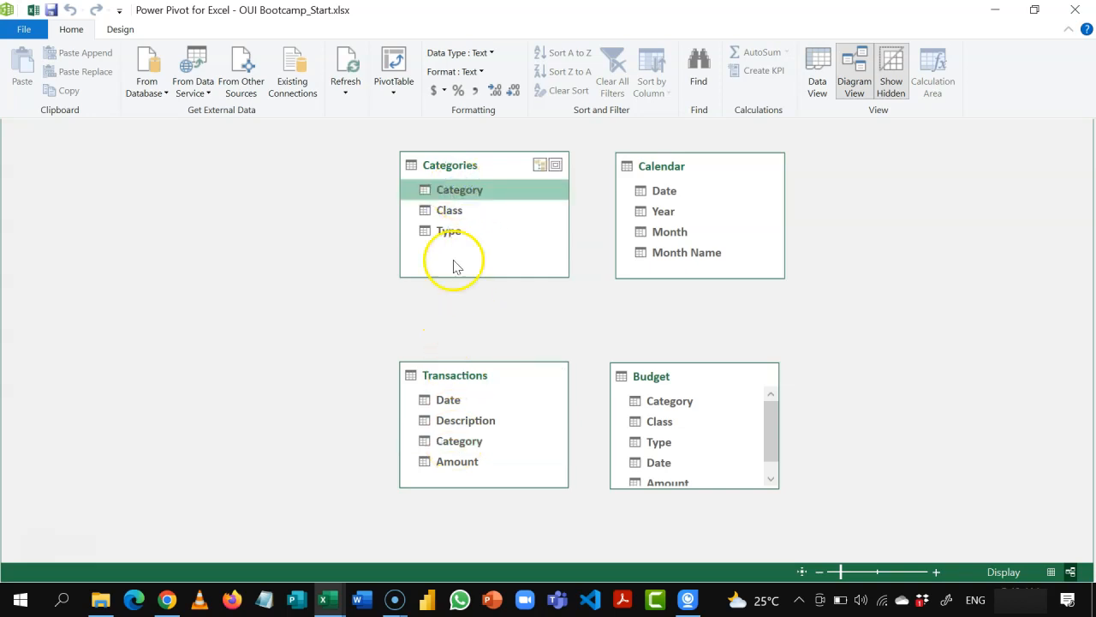
click(467, 442)
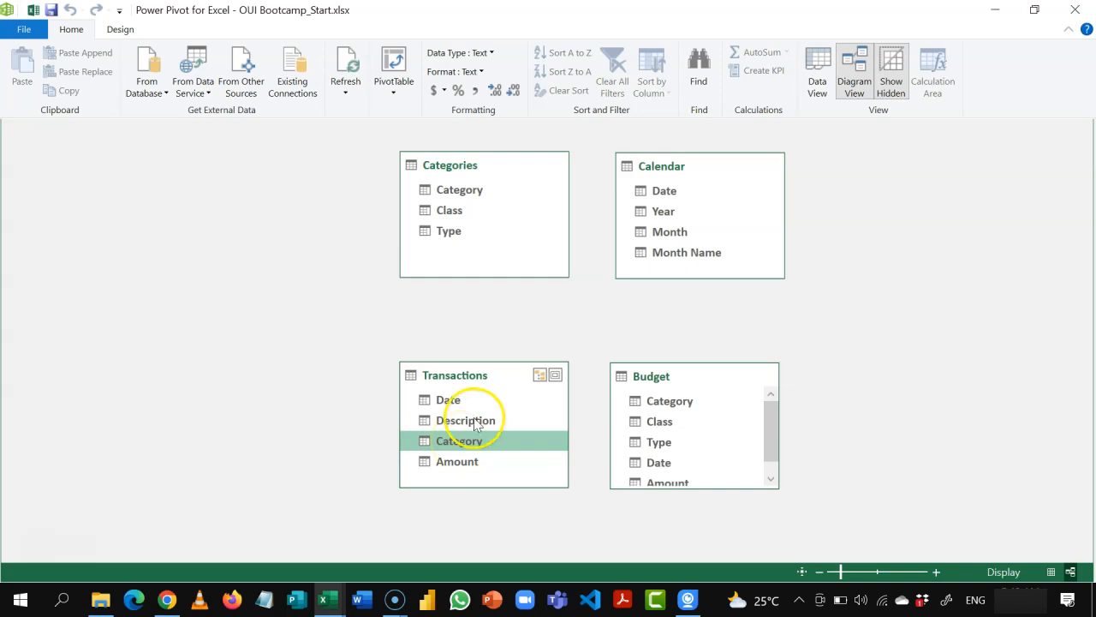
click(471, 188)
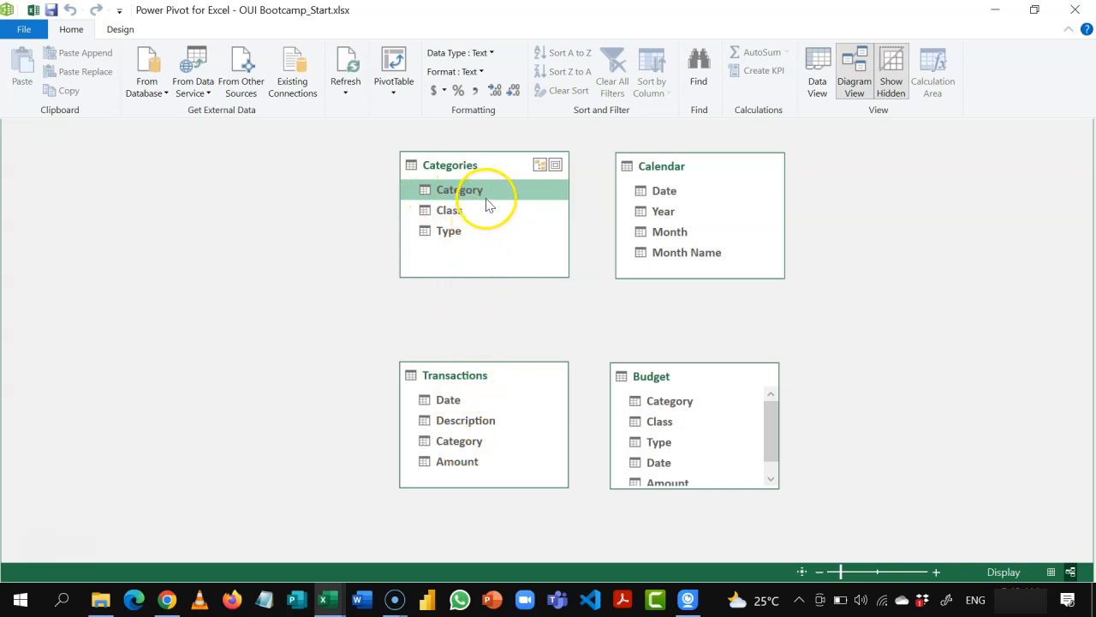
Step: Create relationships from Transactions to Categories on the Category field and to Calendar on the Date field
click(460, 442)
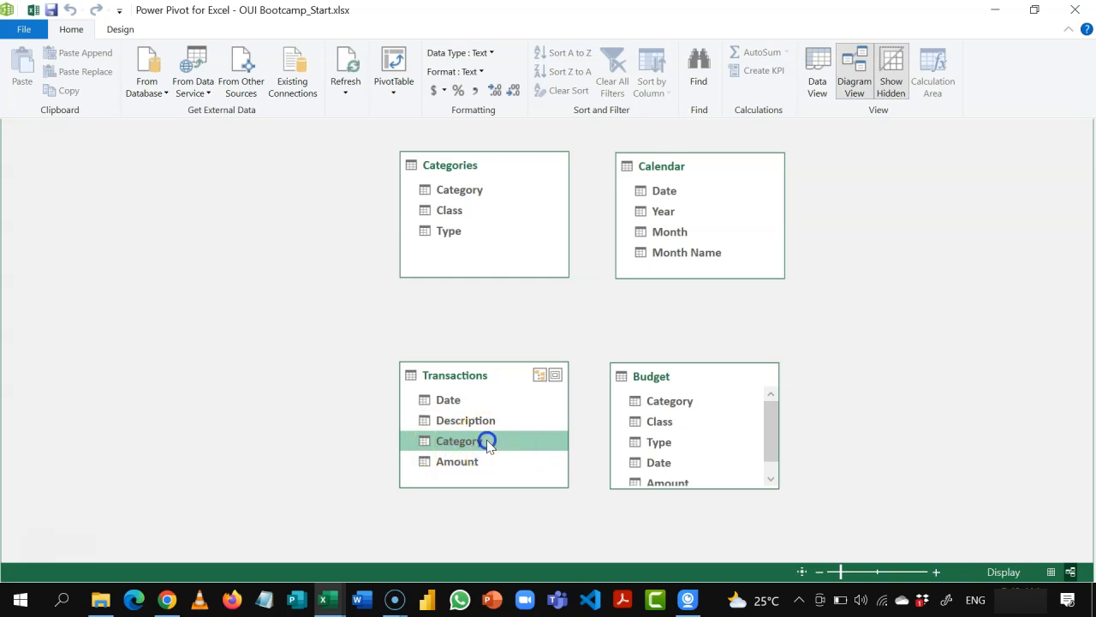
drag(487, 442, 477, 191)
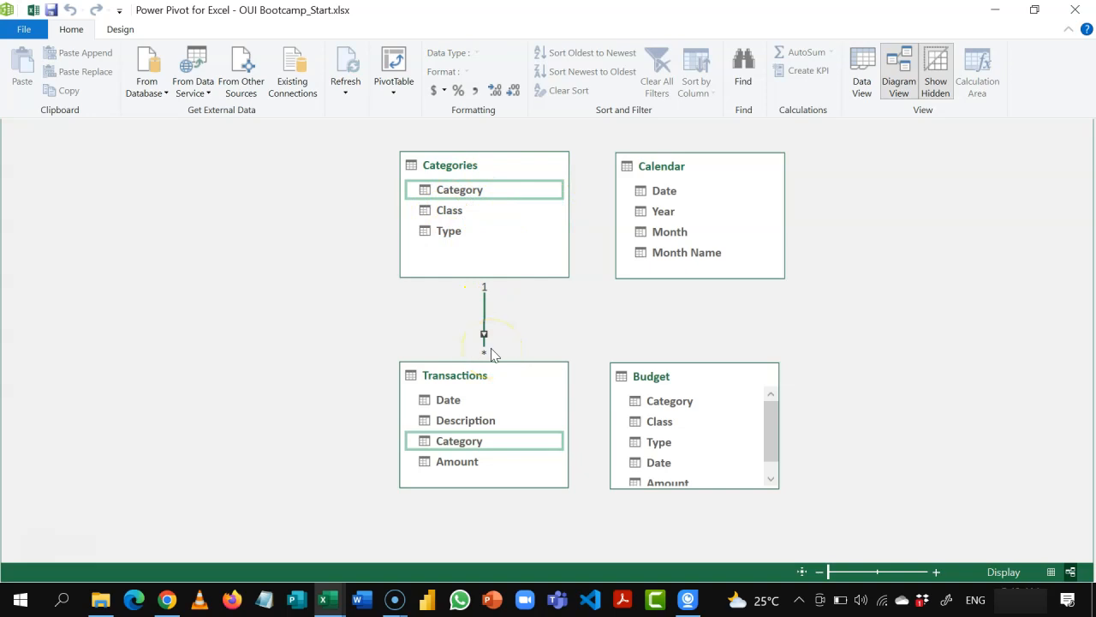
click(448, 400)
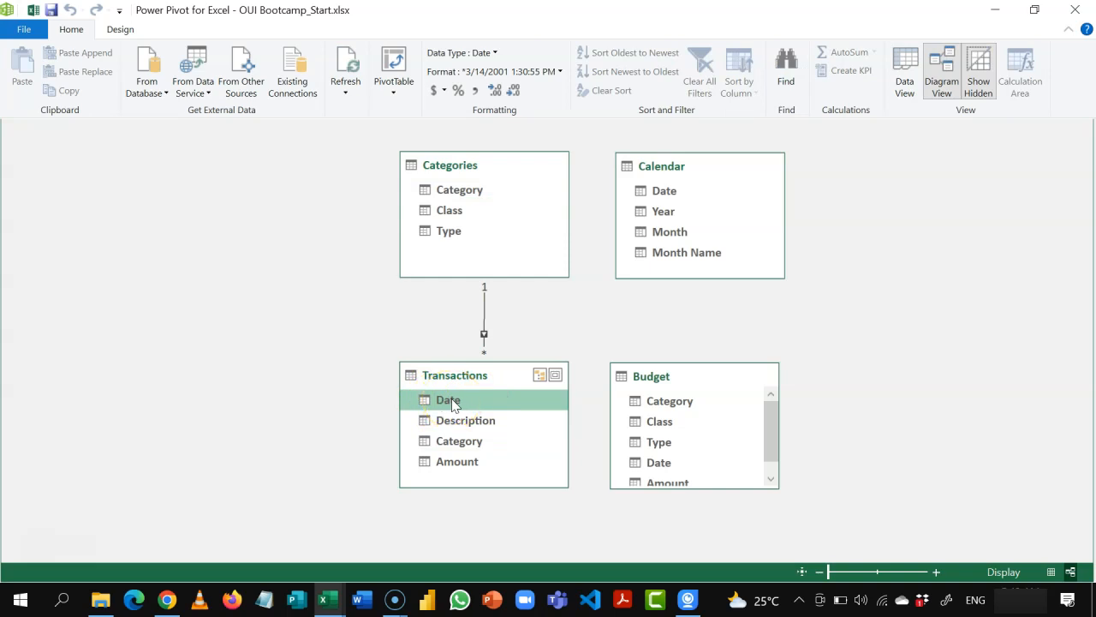
drag(452, 403, 658, 194)
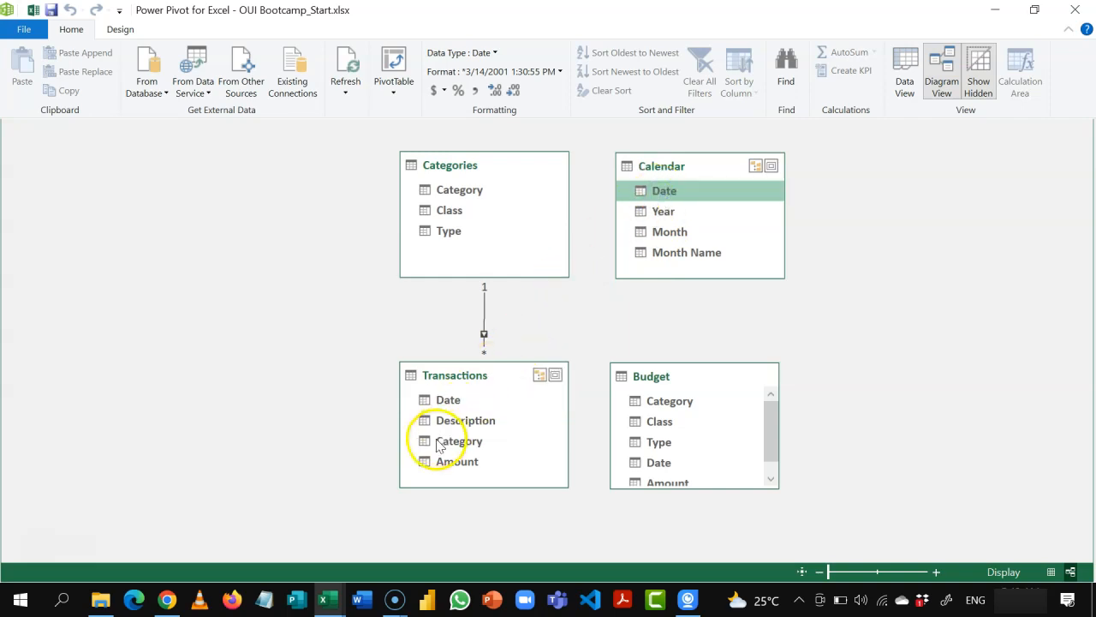
click(463, 402)
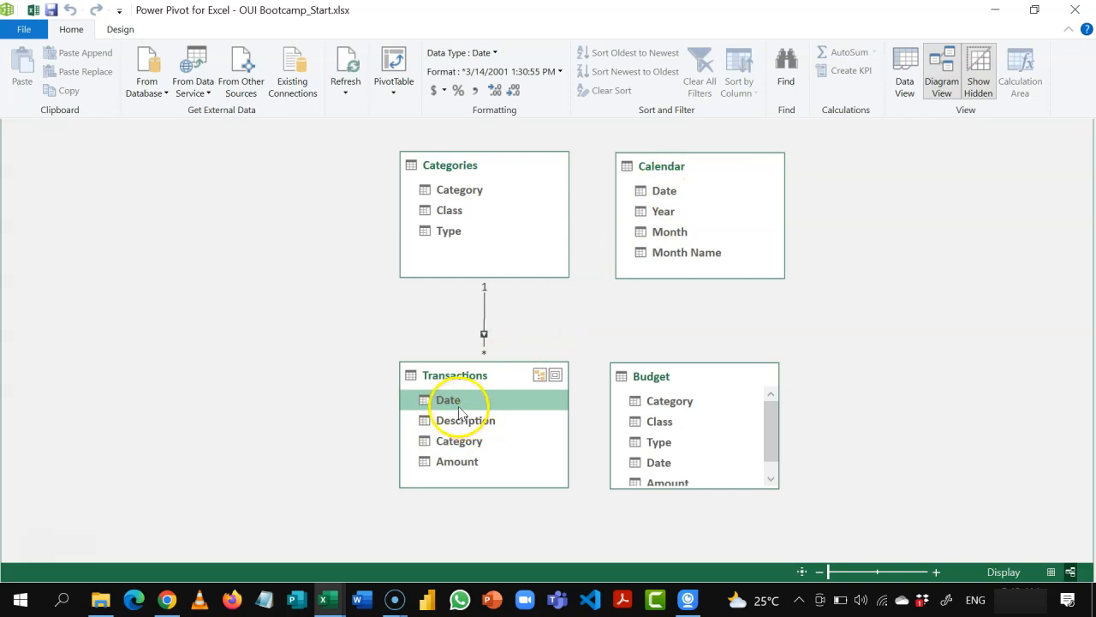
drag(458, 403, 637, 192)
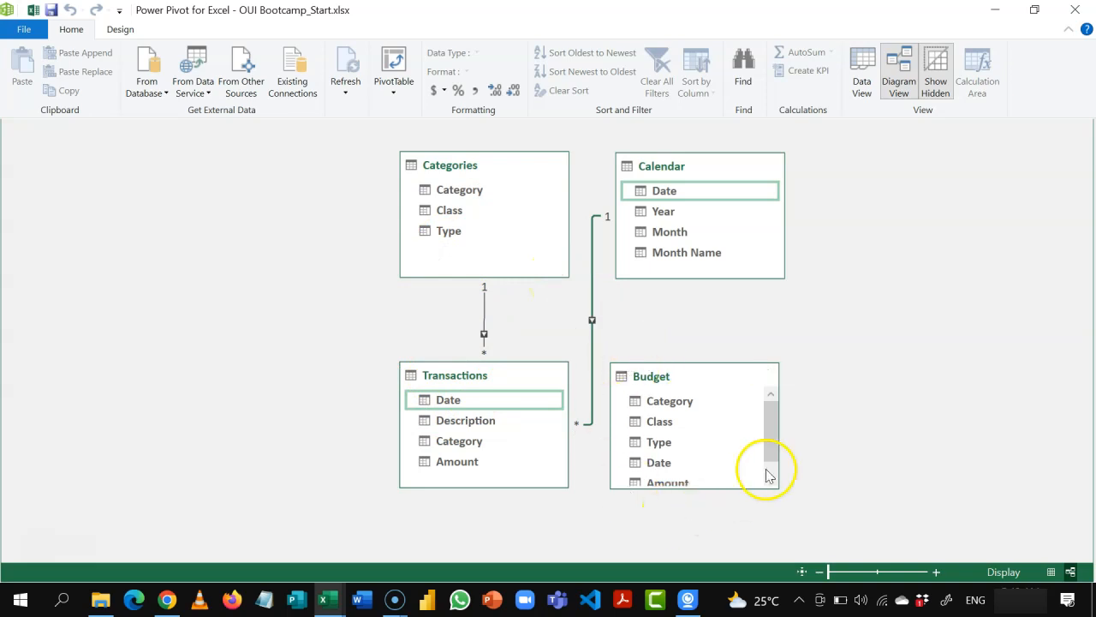
Step: Create relationships from Budget to Categories on the Category field and to Calendar on the Date field
click(685, 402)
drag(685, 408, 482, 197)
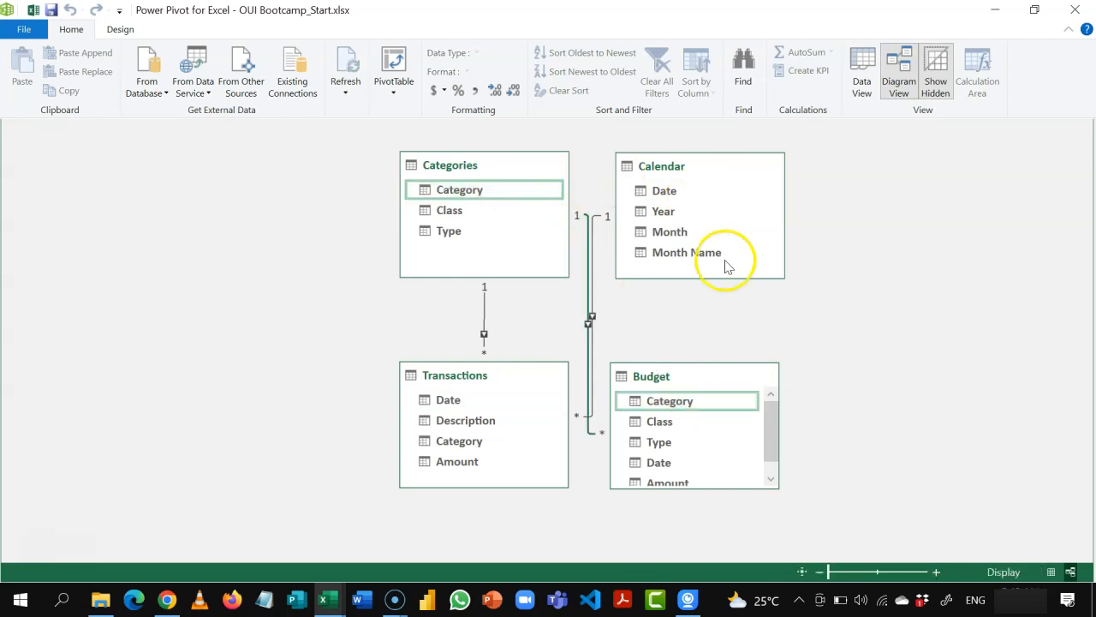
click(660, 462)
drag(660, 462, 675, 198)
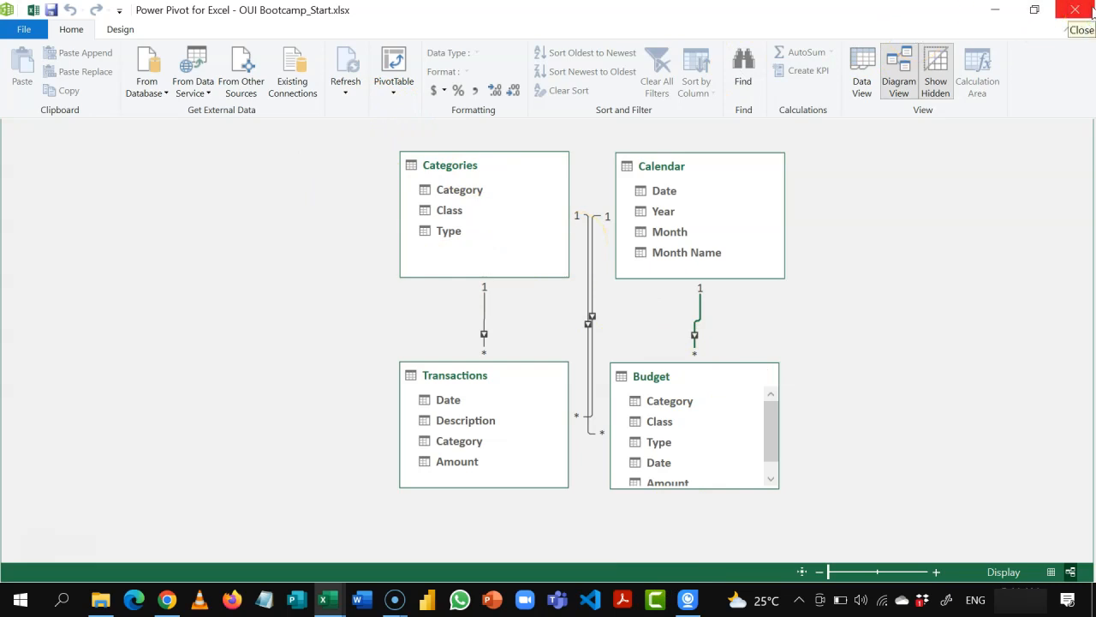
Step: Close the Power Pivot window, enable the workbook's external data connections and make the file a trusted document
click(1075, 10)
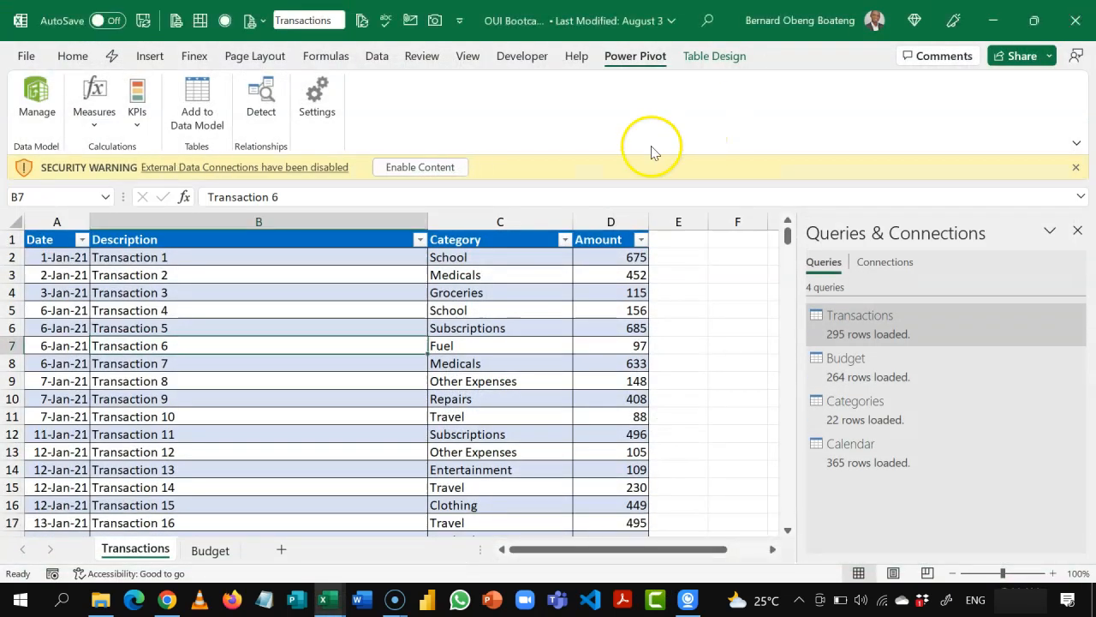
click(445, 170)
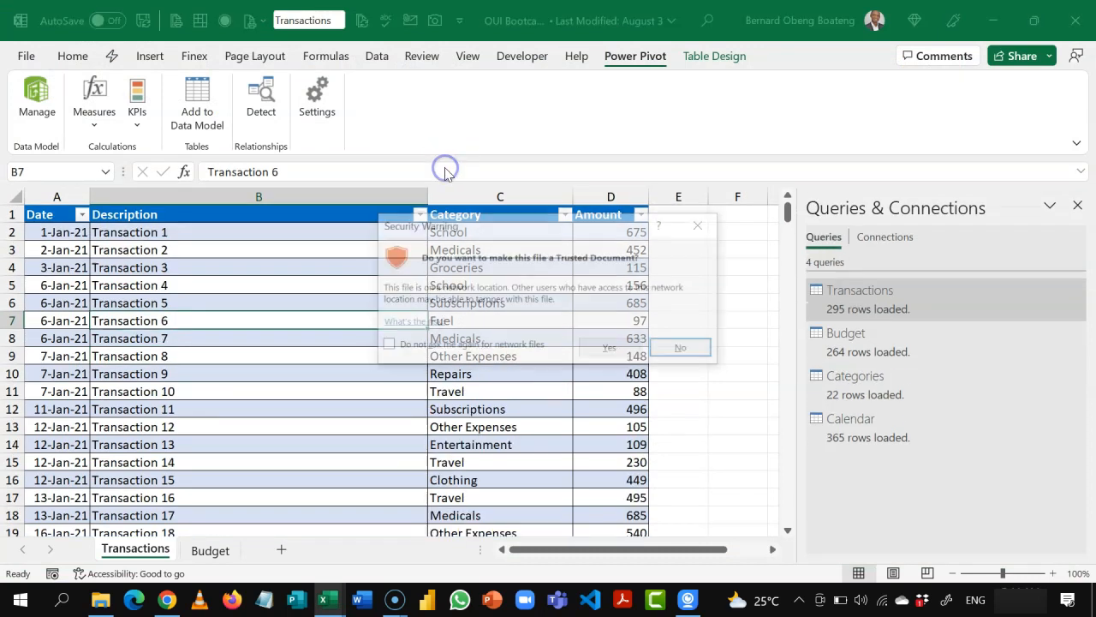
click(605, 349)
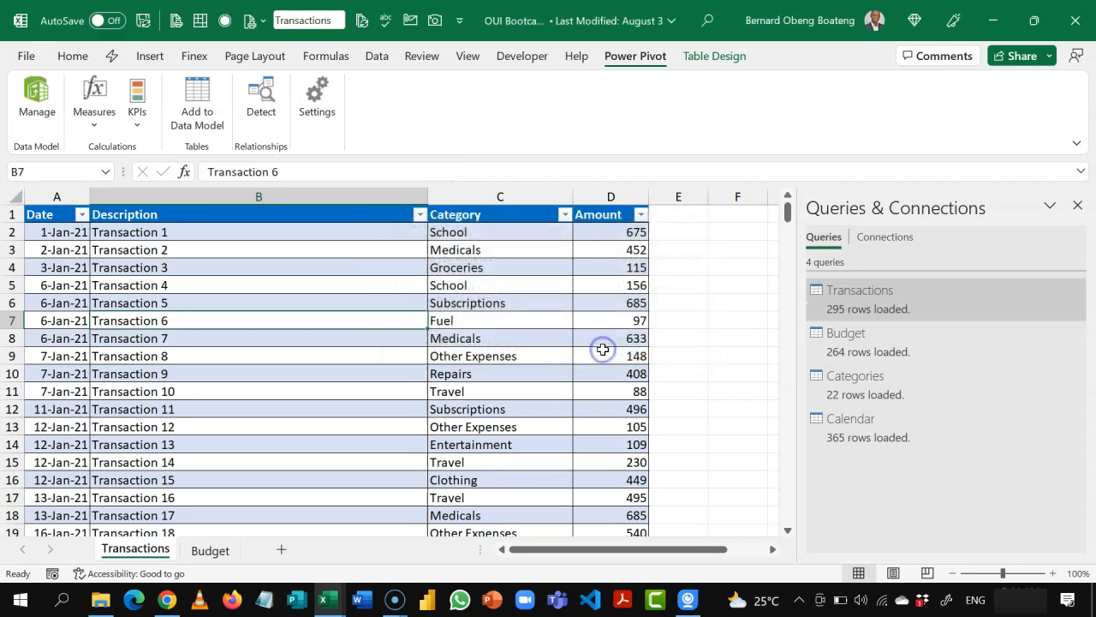
Step: Switch to the OUI Bootcamp_Finish workbook and examine the Actual and Budget cards on its Dashboard sheet
click(467, 317)
click(186, 355)
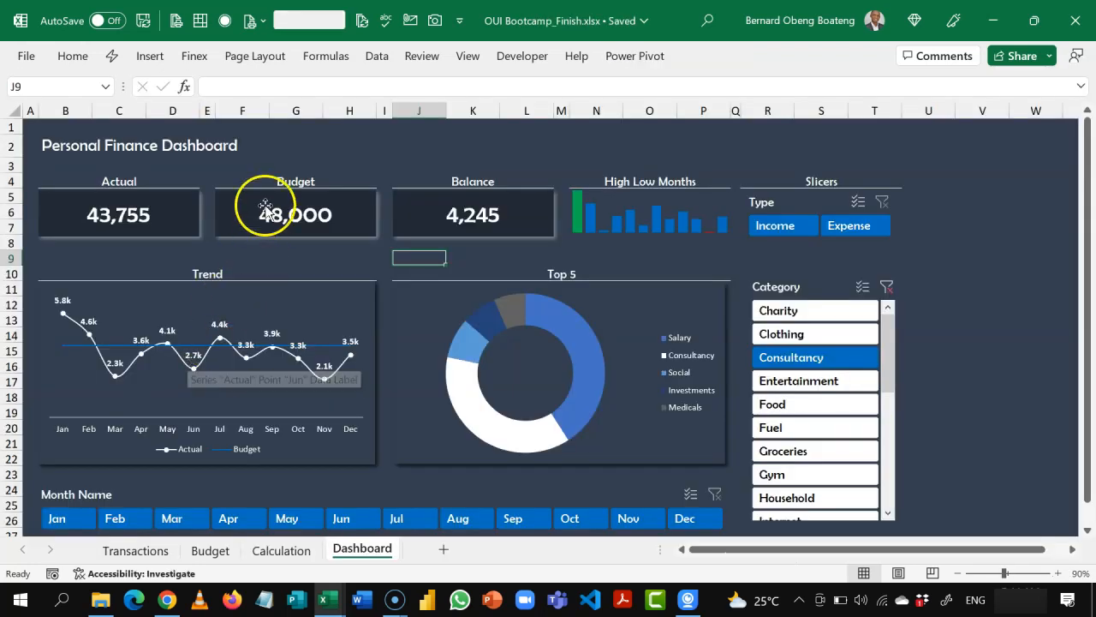
click(291, 168)
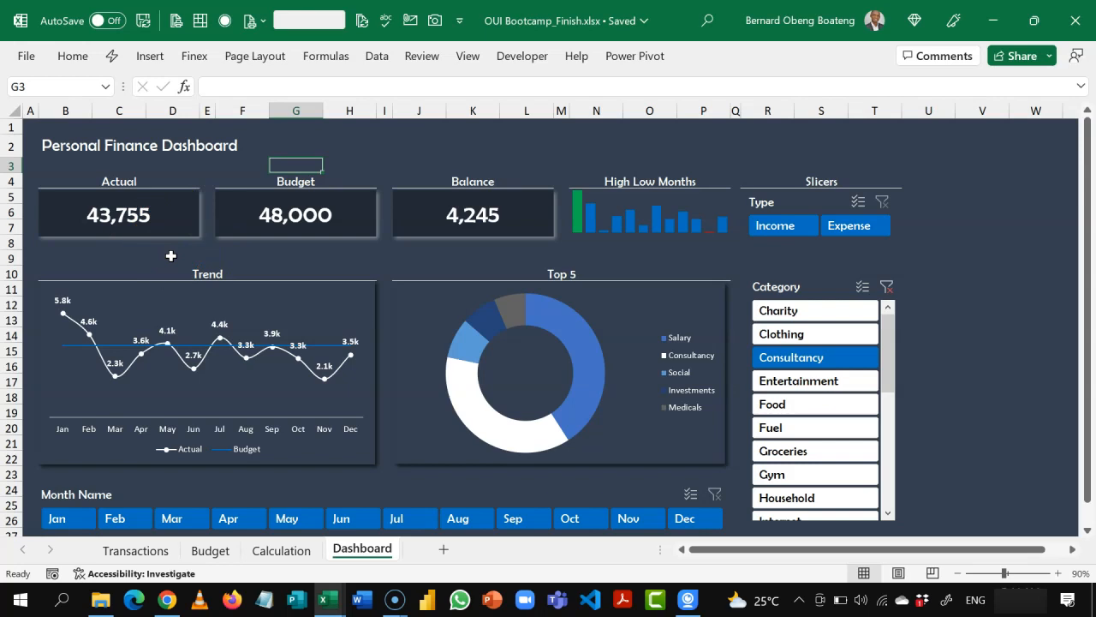
click(146, 232)
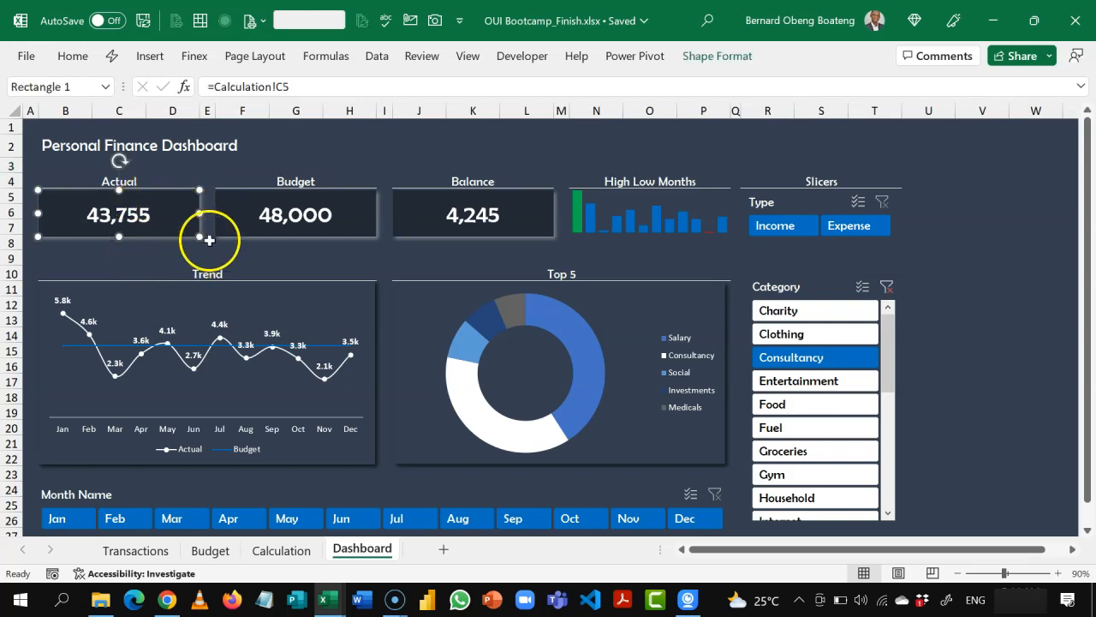
Step: Examine the Actual, Budget and Balance cards on the Dashboard sheet and the Calculation cells they are linked to
click(316, 226)
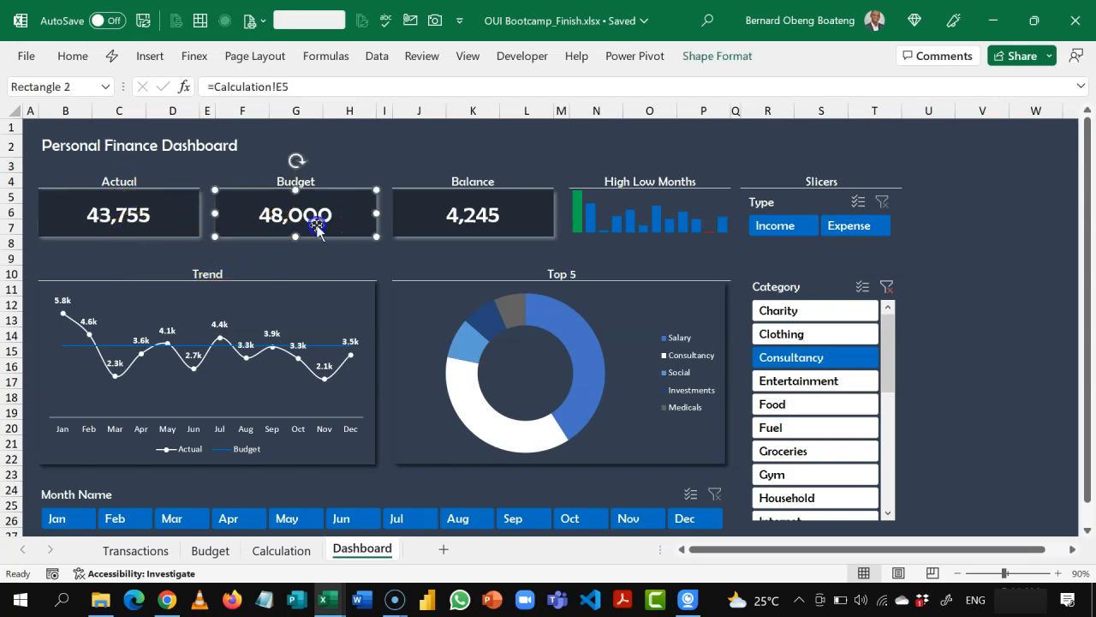
click(439, 225)
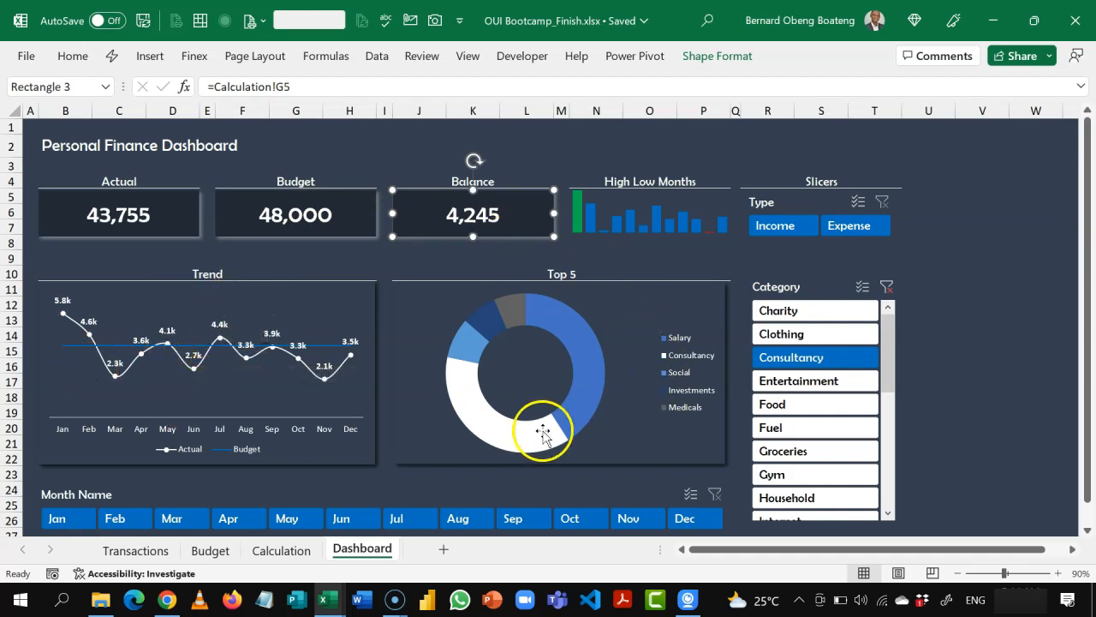
click(258, 255)
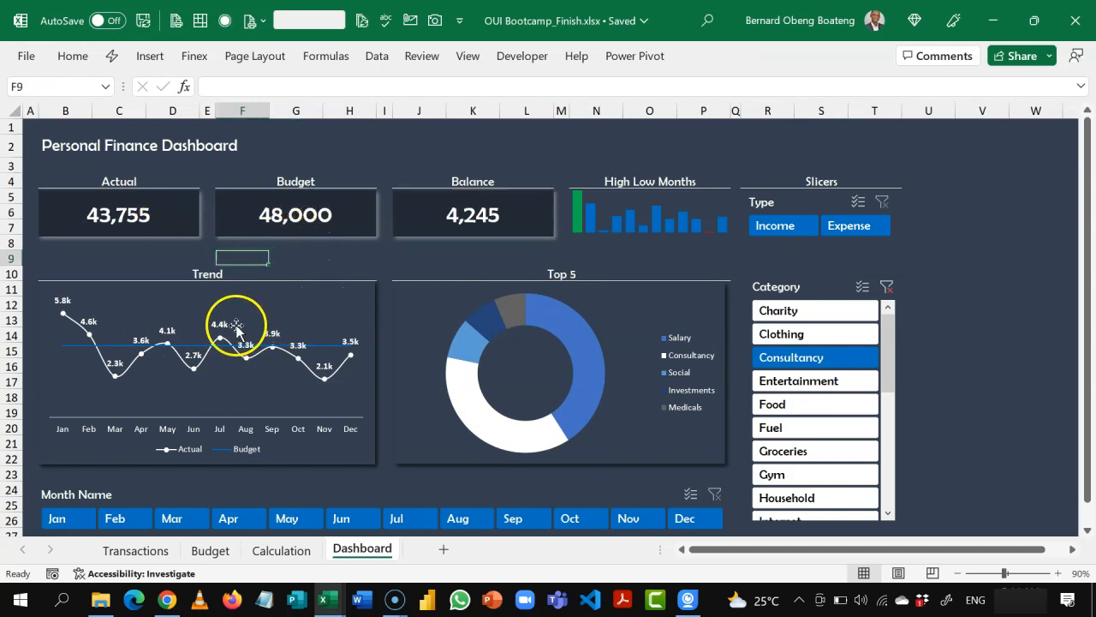
click(366, 264)
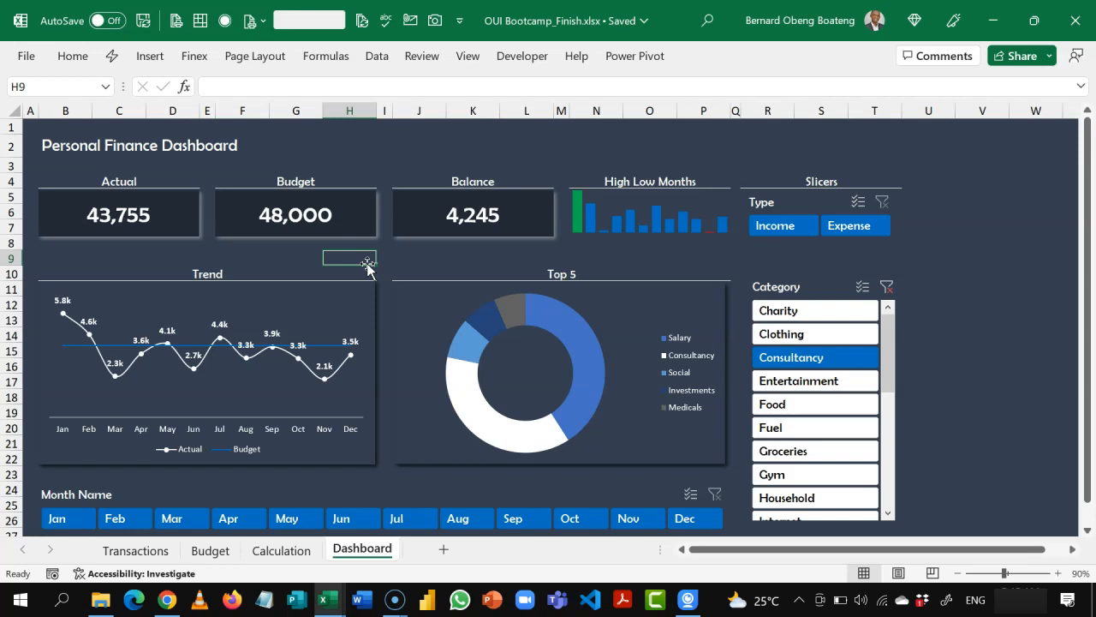
click(193, 223)
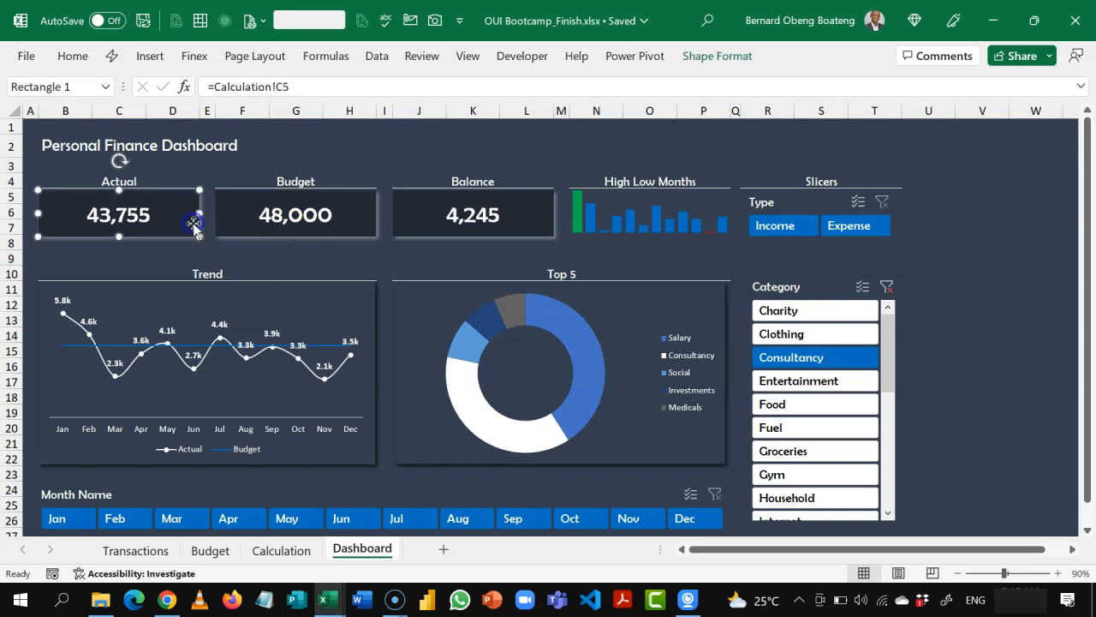
click(259, 221)
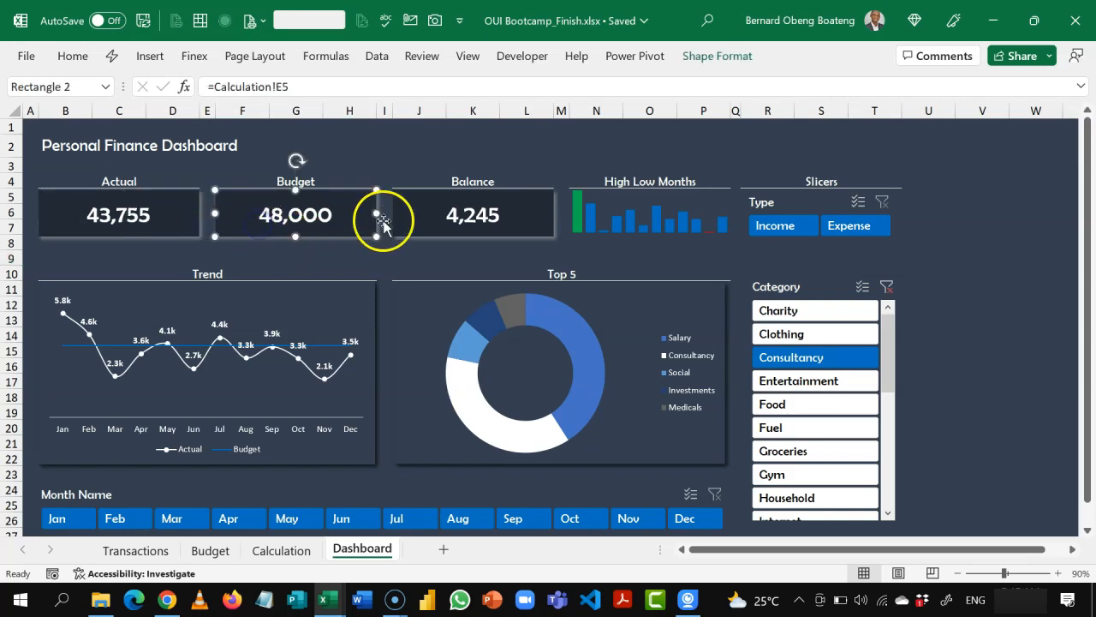
click(447, 216)
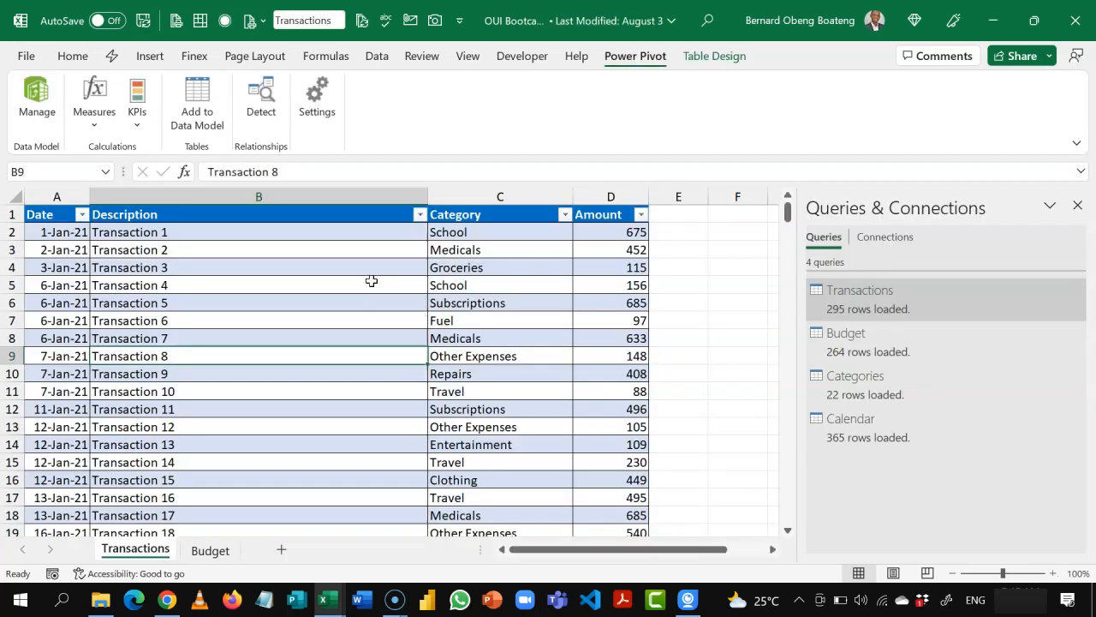
Step: Close the Queries & Connections pane beside the Transactions table and select an empty cell outside the table
click(370, 280)
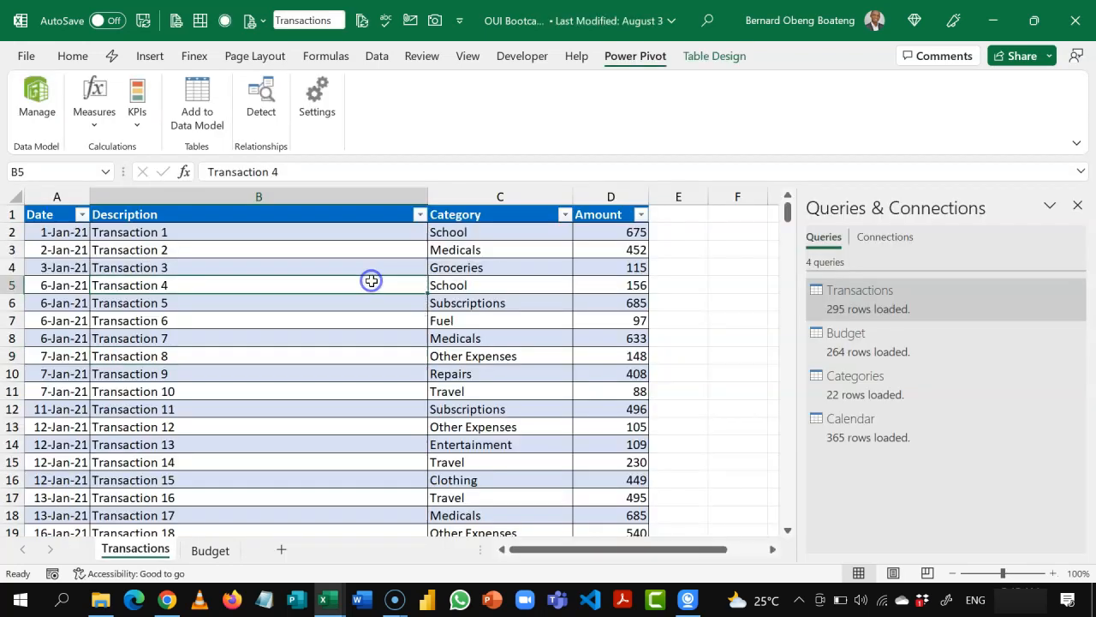
click(705, 272)
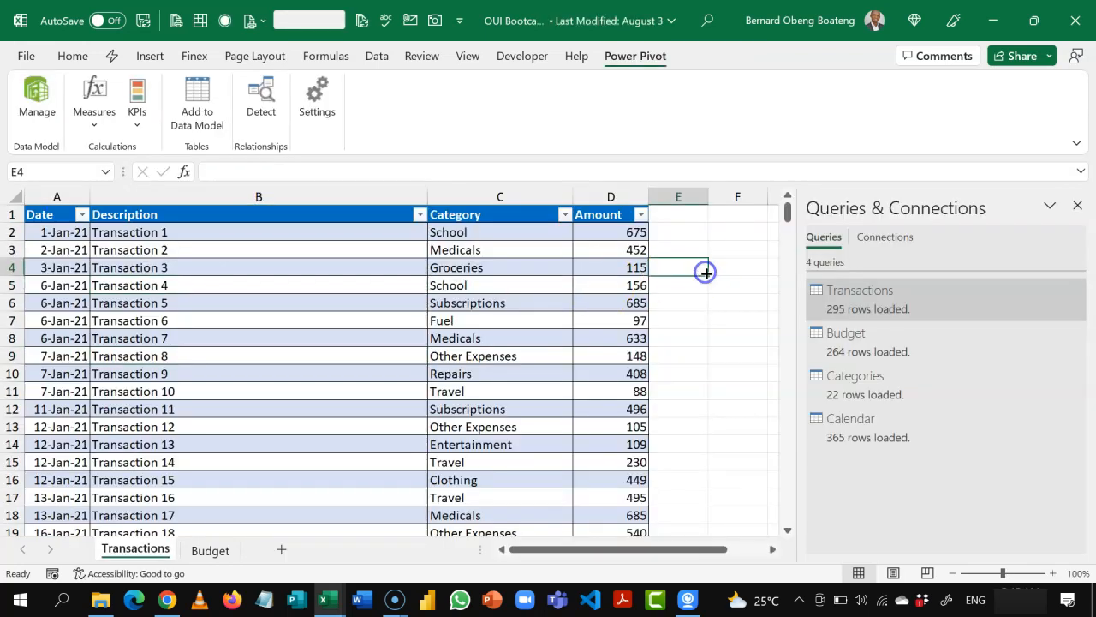
click(1077, 205)
click(796, 272)
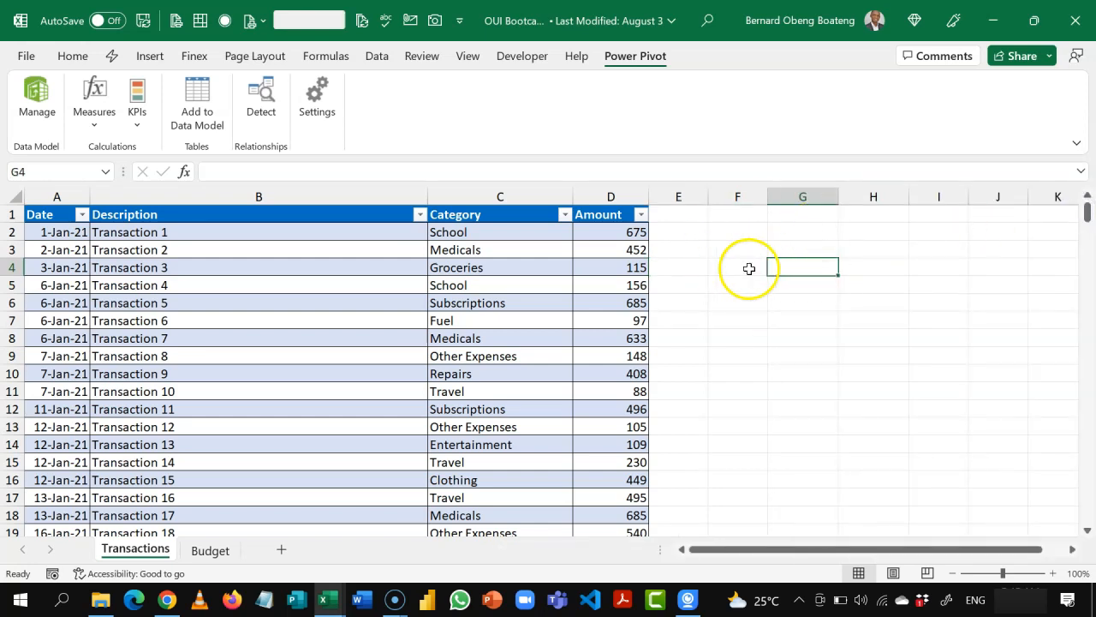
click(787, 312)
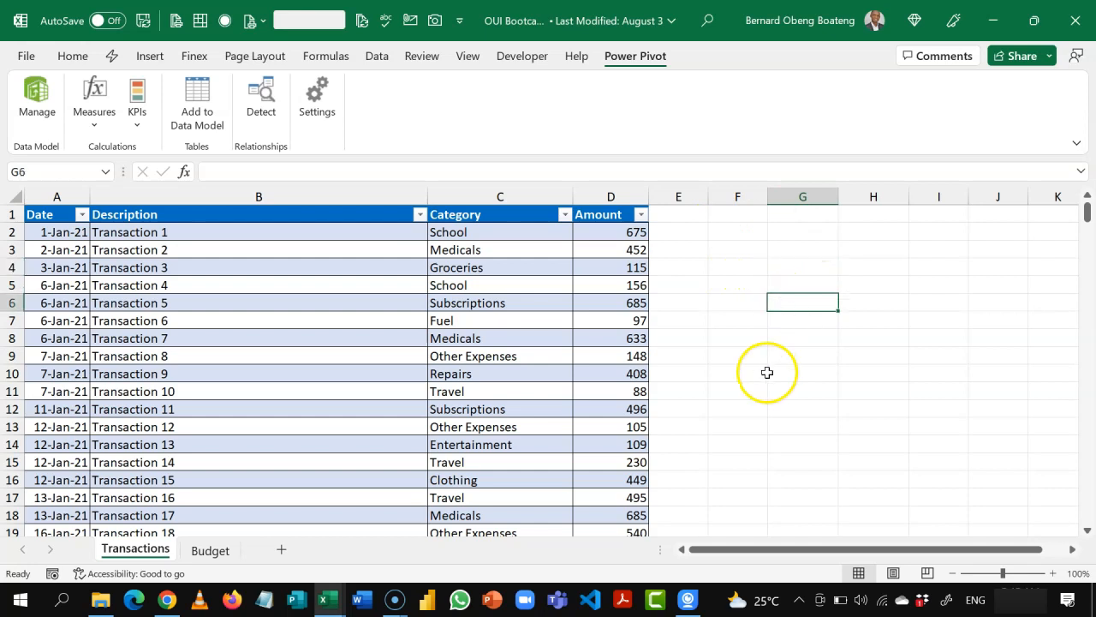
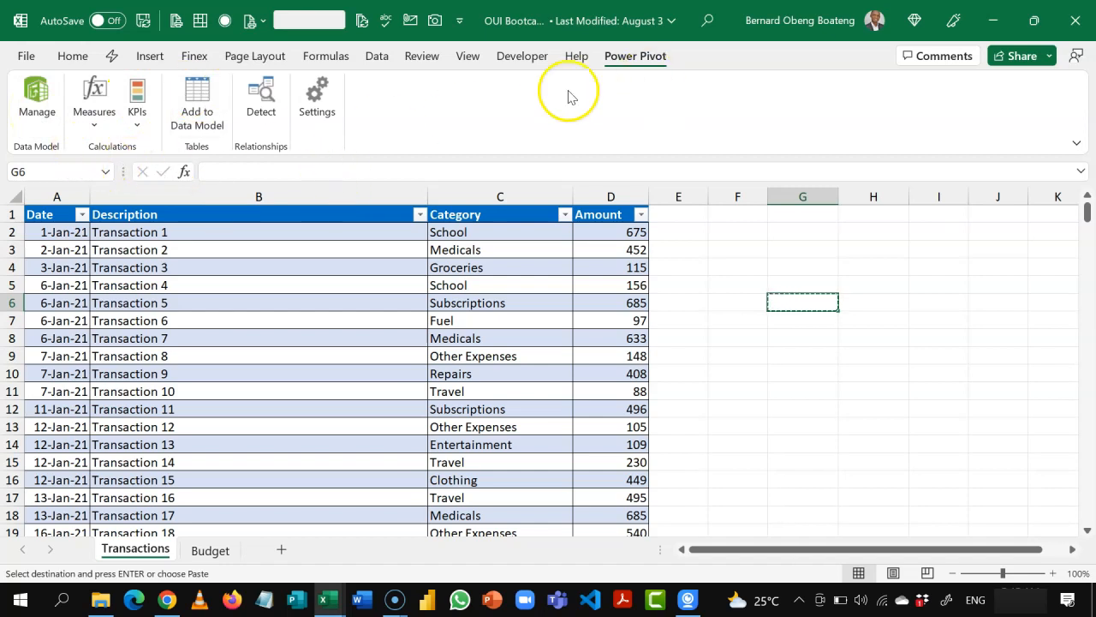
Step: Paste the copied blank cell into the Power Pivot data model as a new table named My Measures
click(39, 107)
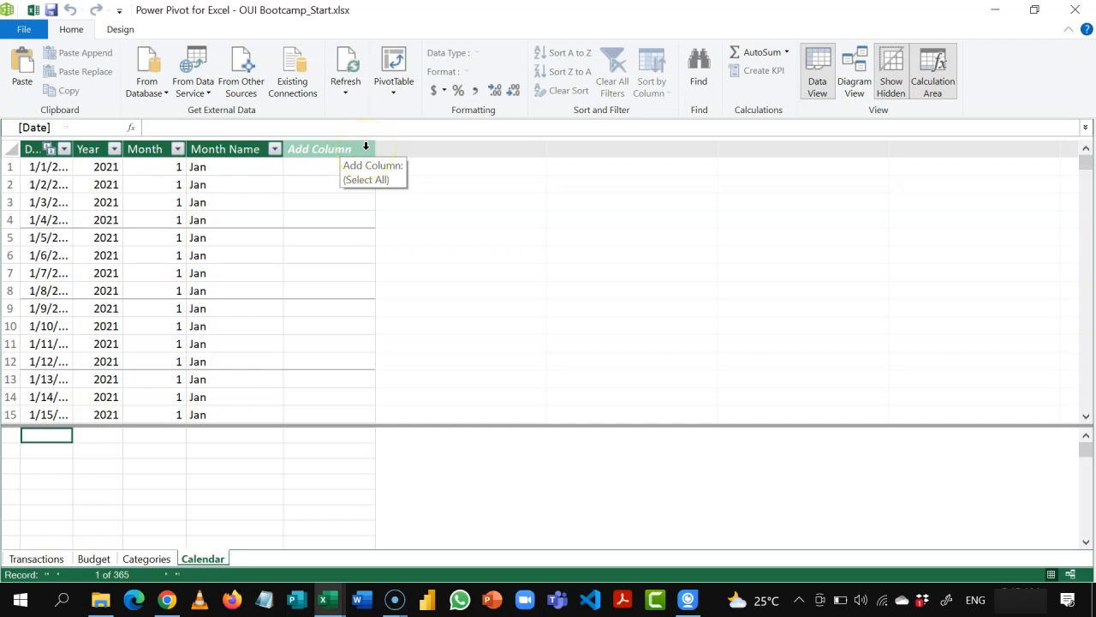
click(24, 75)
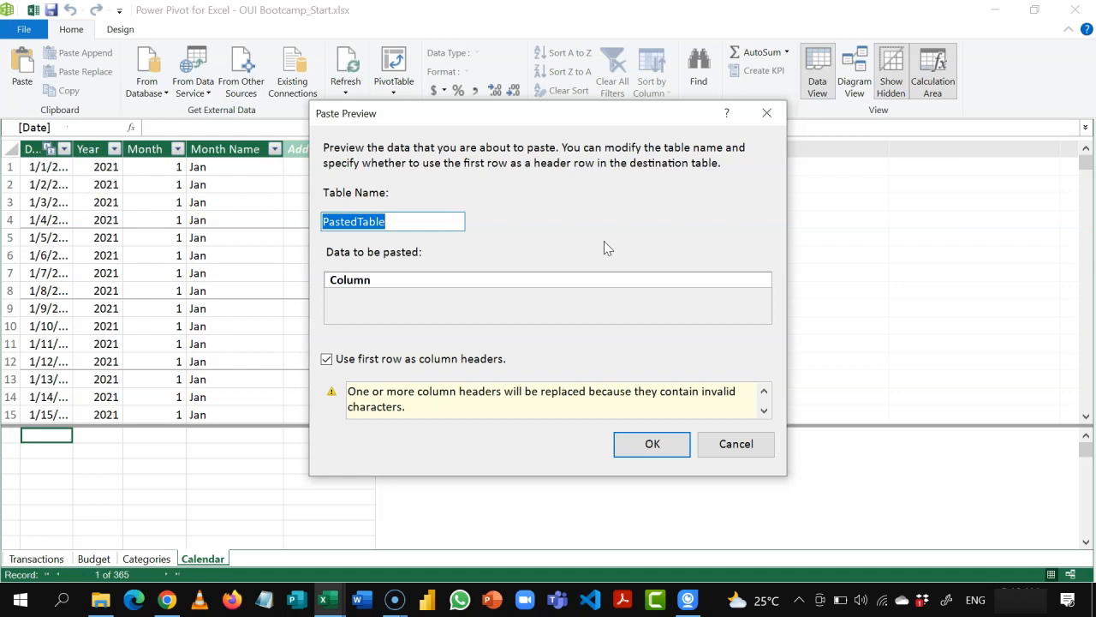
text(M)
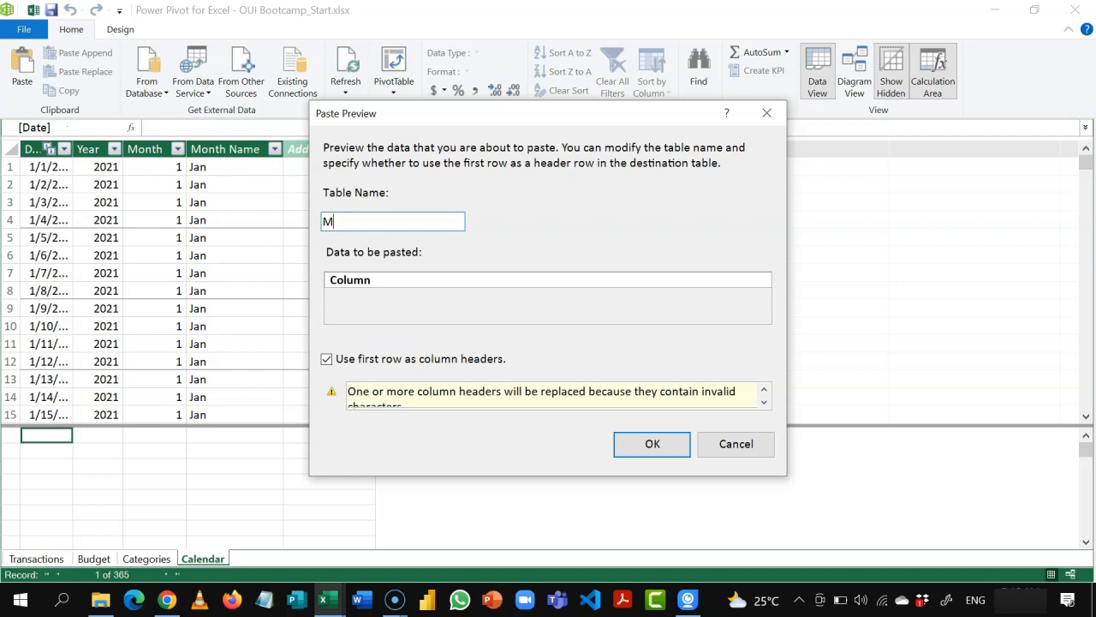
text(y Measures)
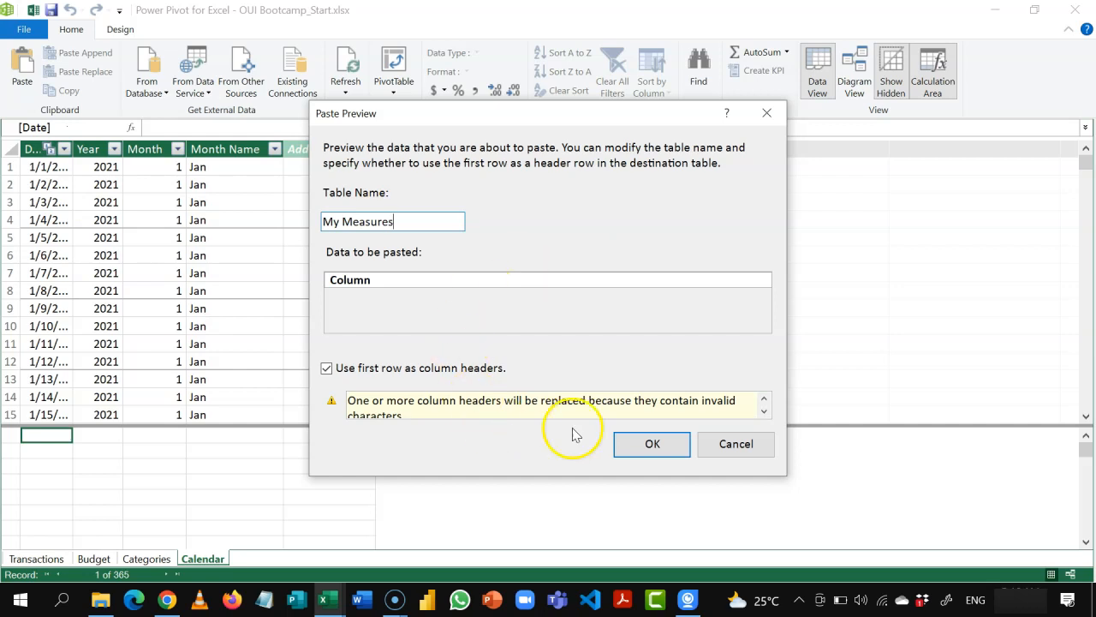
click(646, 443)
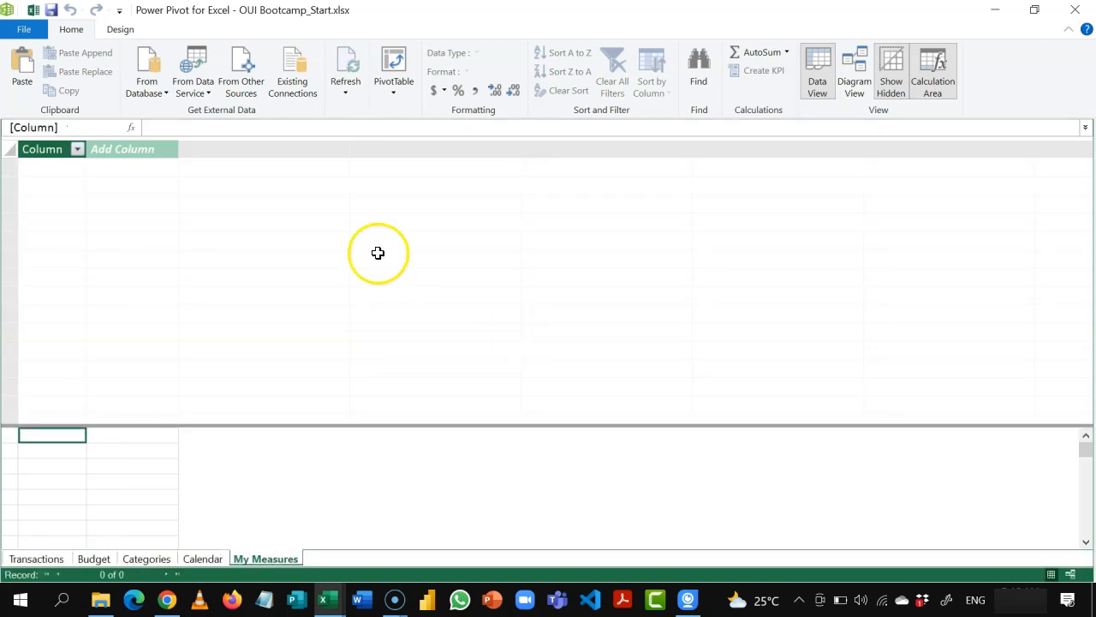
Step: Hide the blank column of the My Measures table from client tools and close the Power Pivot window
click(46, 149)
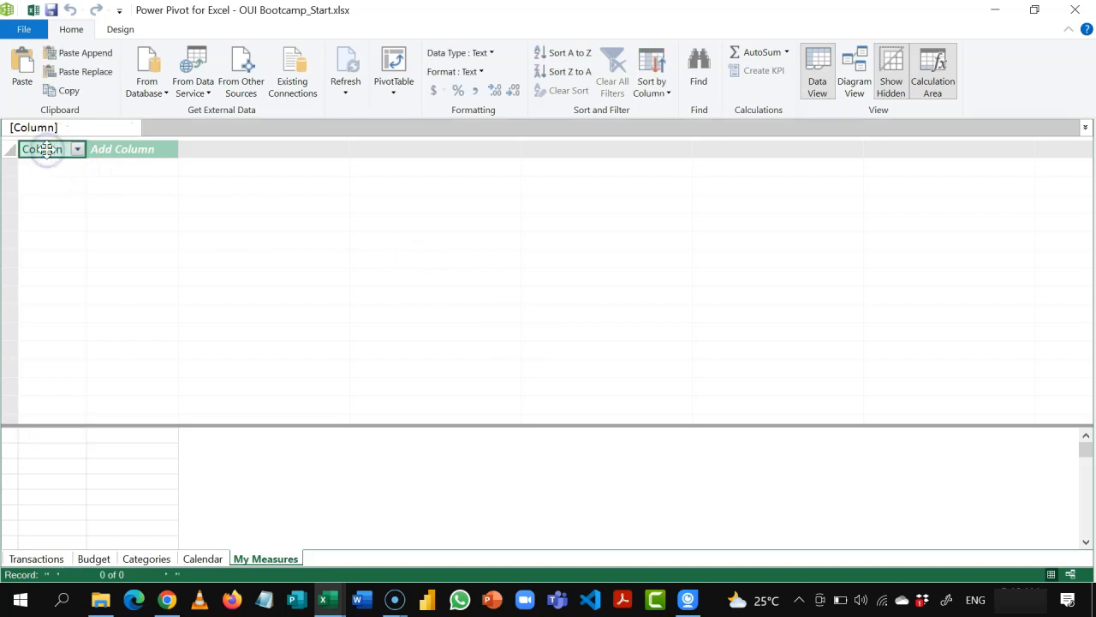
right_click(47, 149)
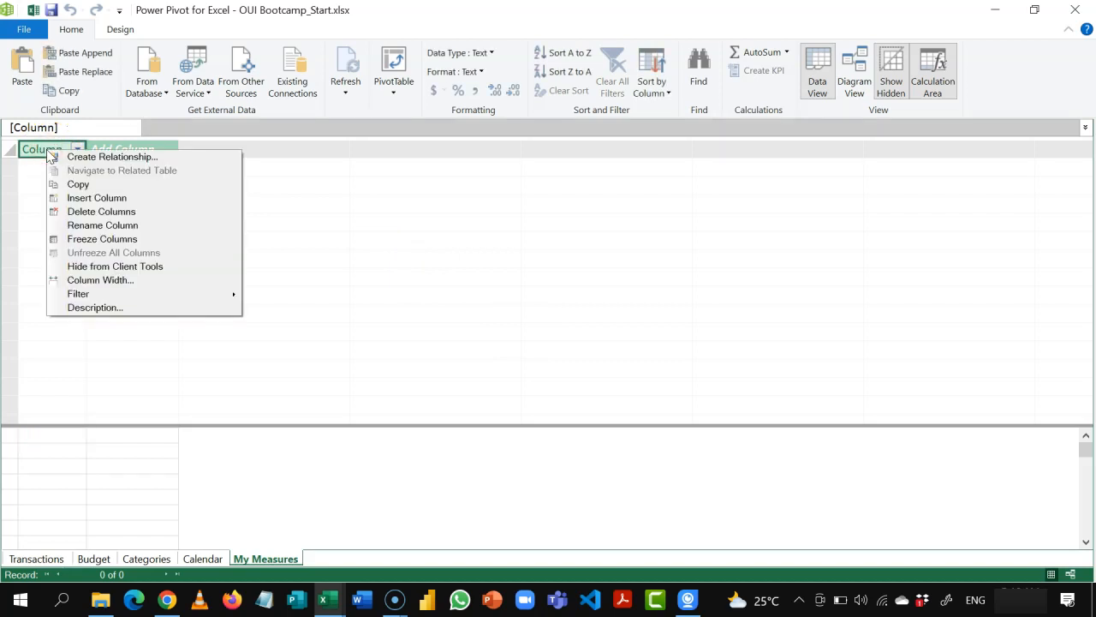
click(96, 267)
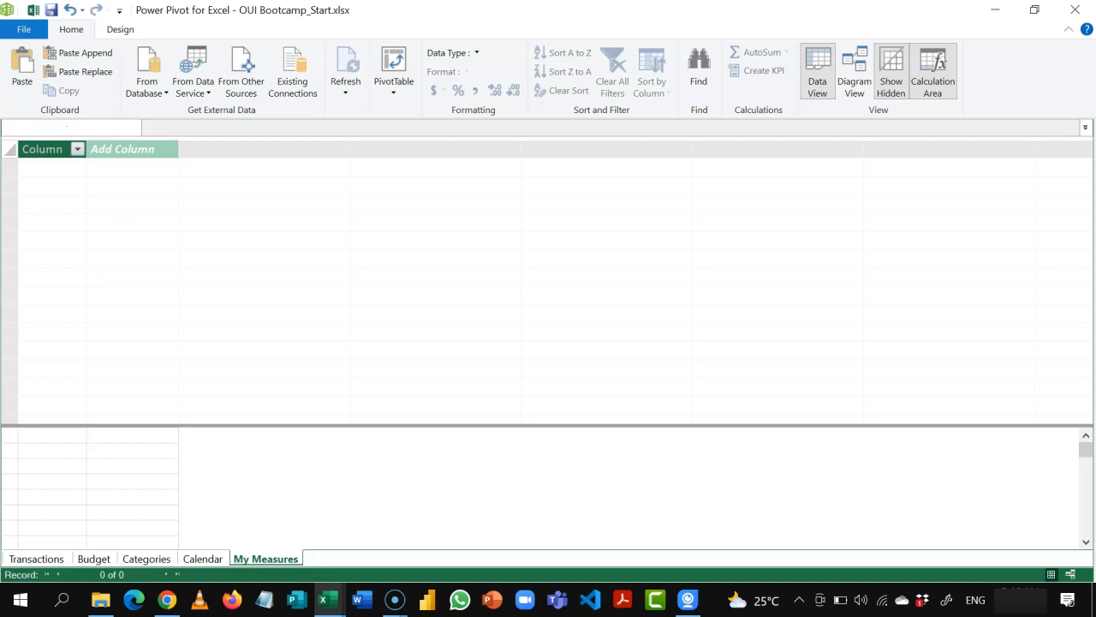
click(1075, 10)
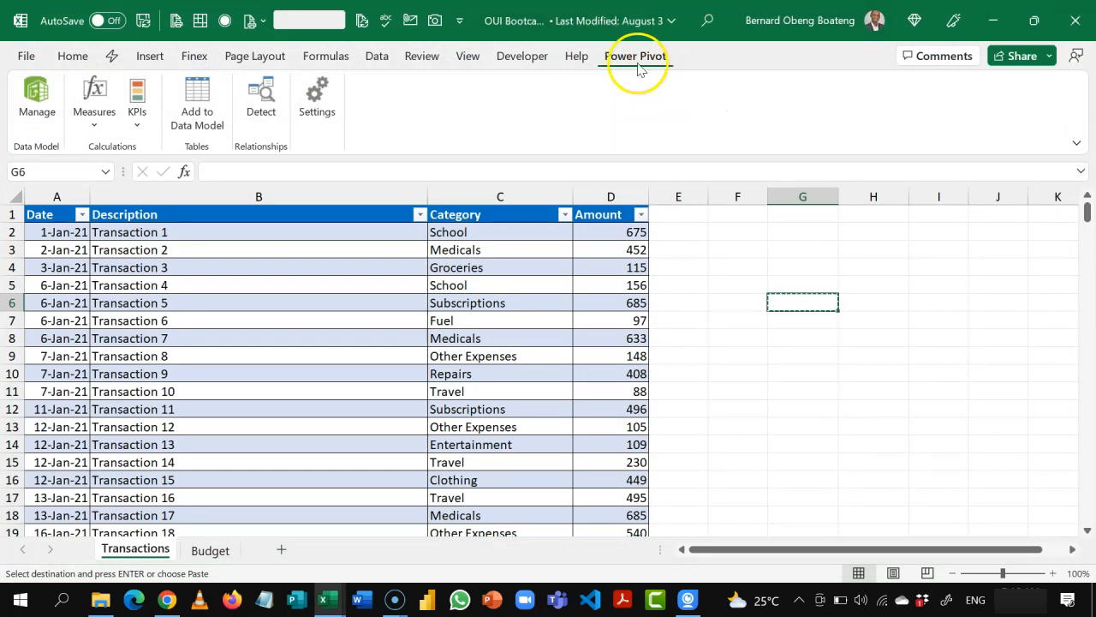
Step: Create a new measure named Actual in the My Measures table
click(102, 133)
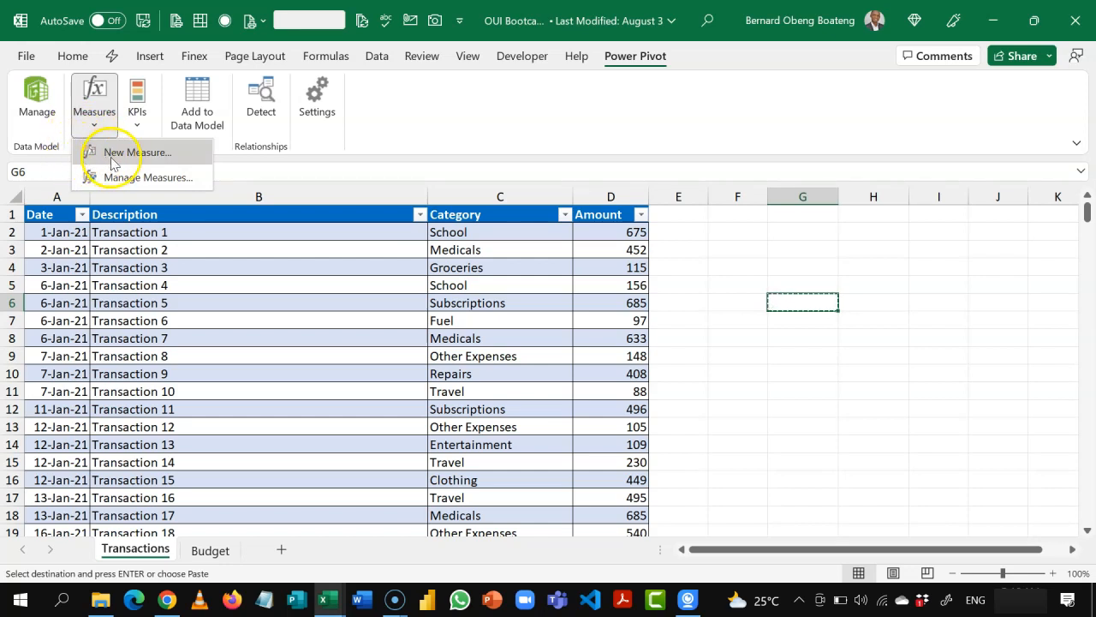
click(147, 152)
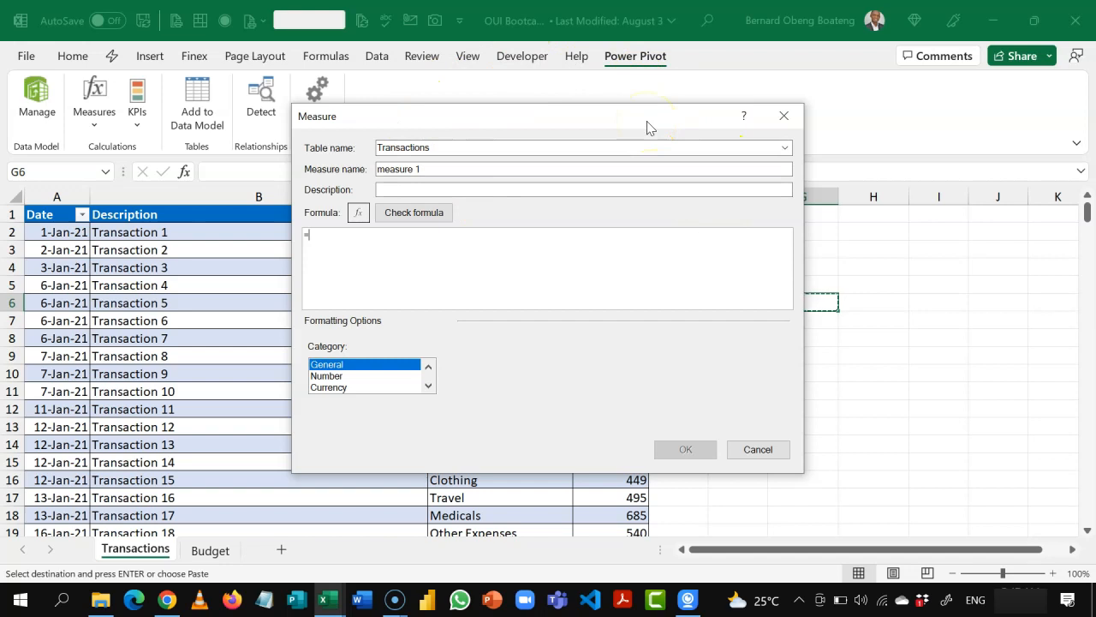
click(782, 148)
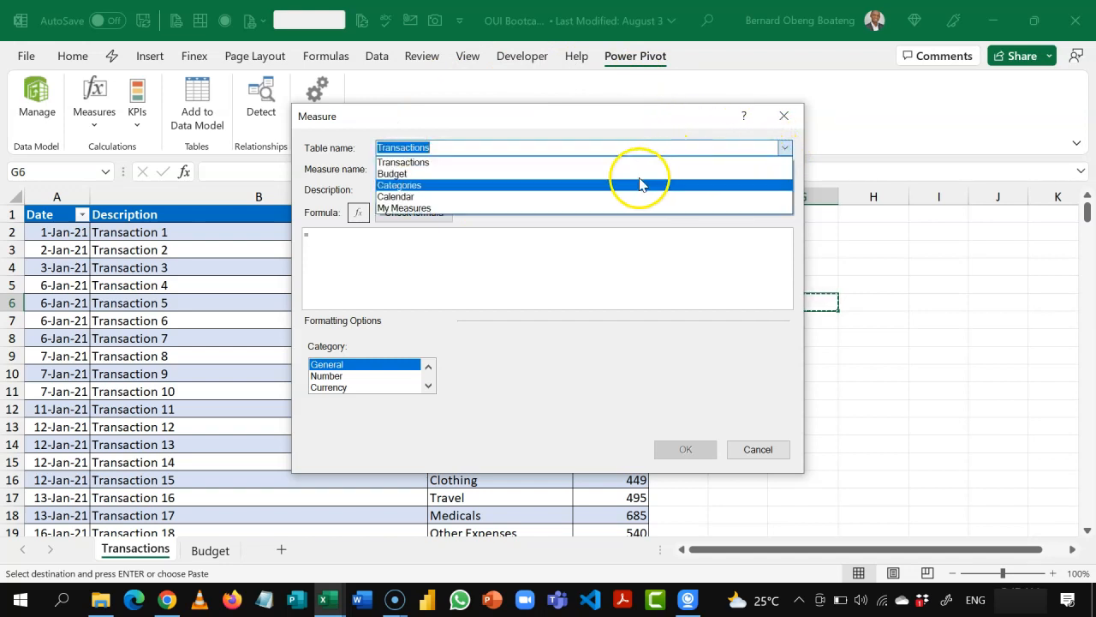
click(616, 210)
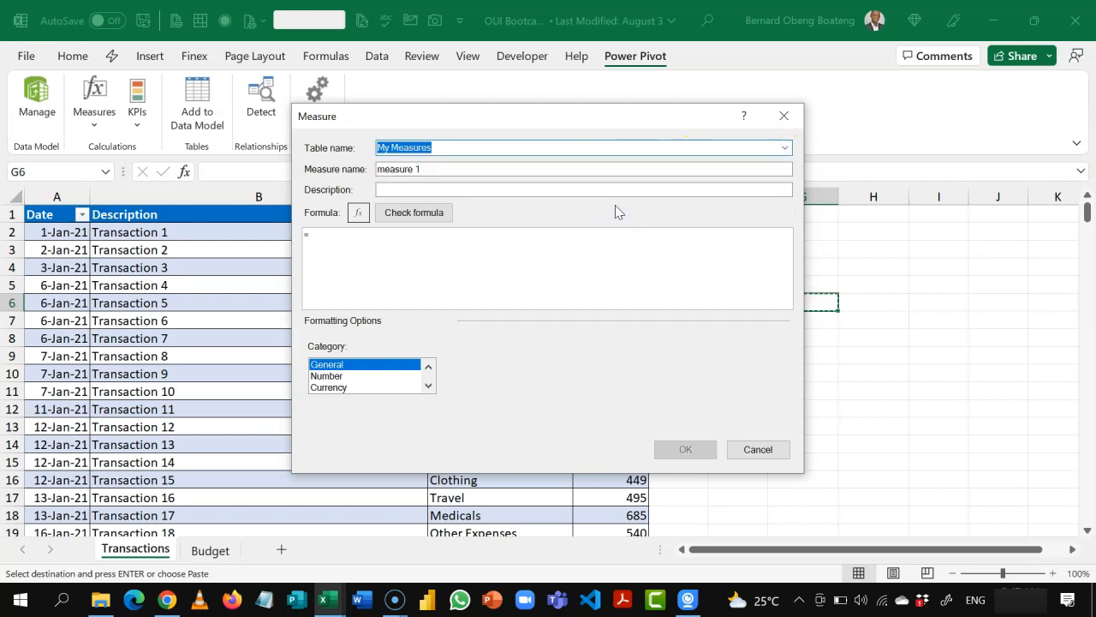
click(520, 175)
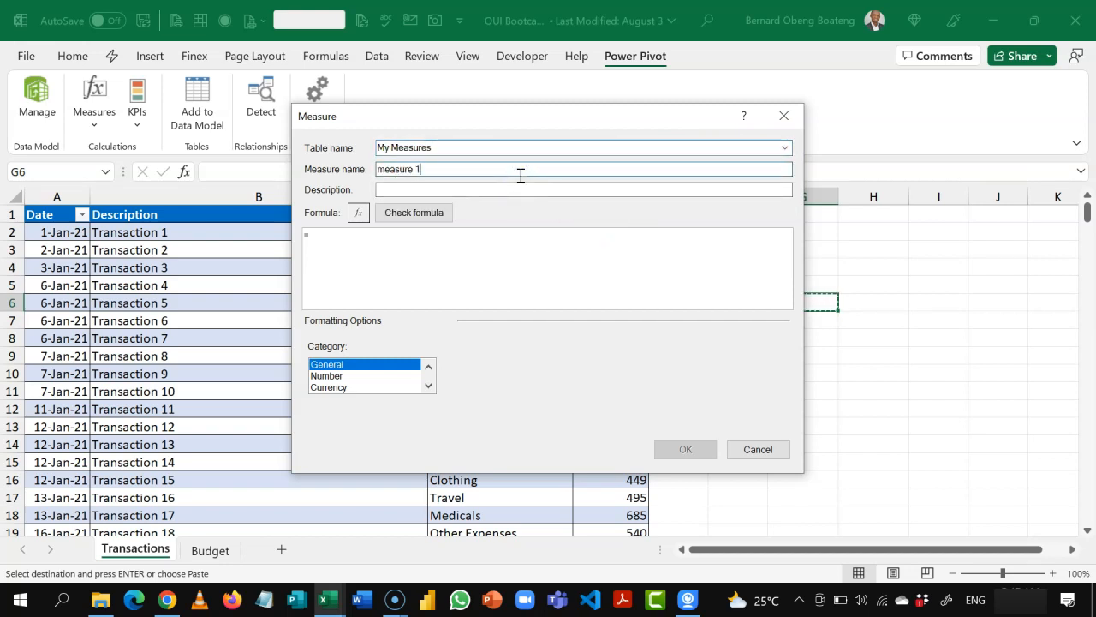
key(ctrl+a)
text(Act)
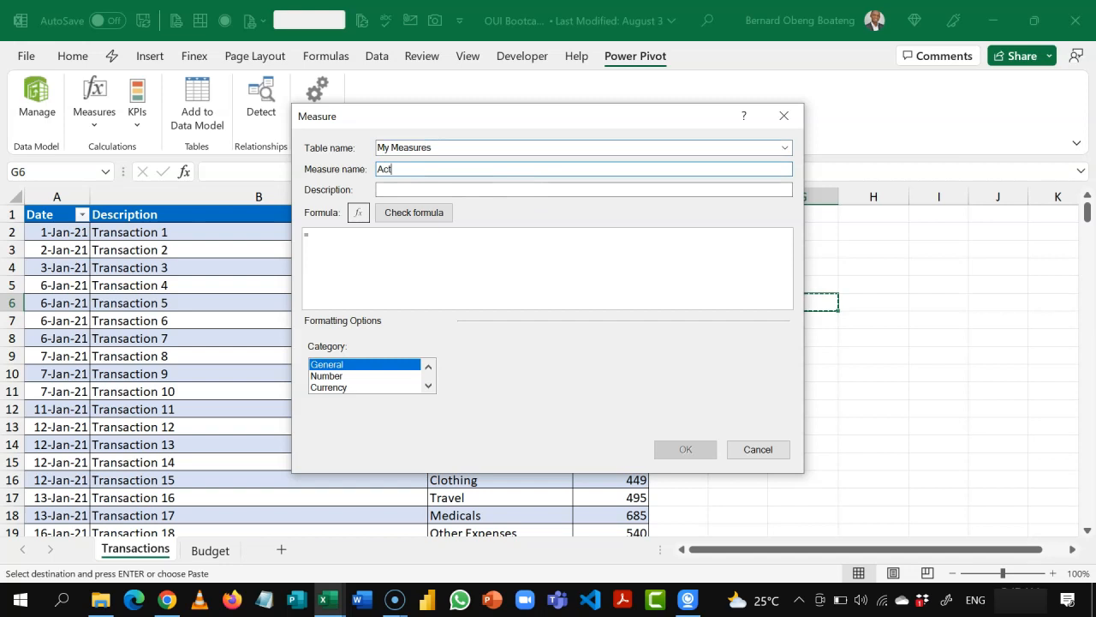
click(488, 191)
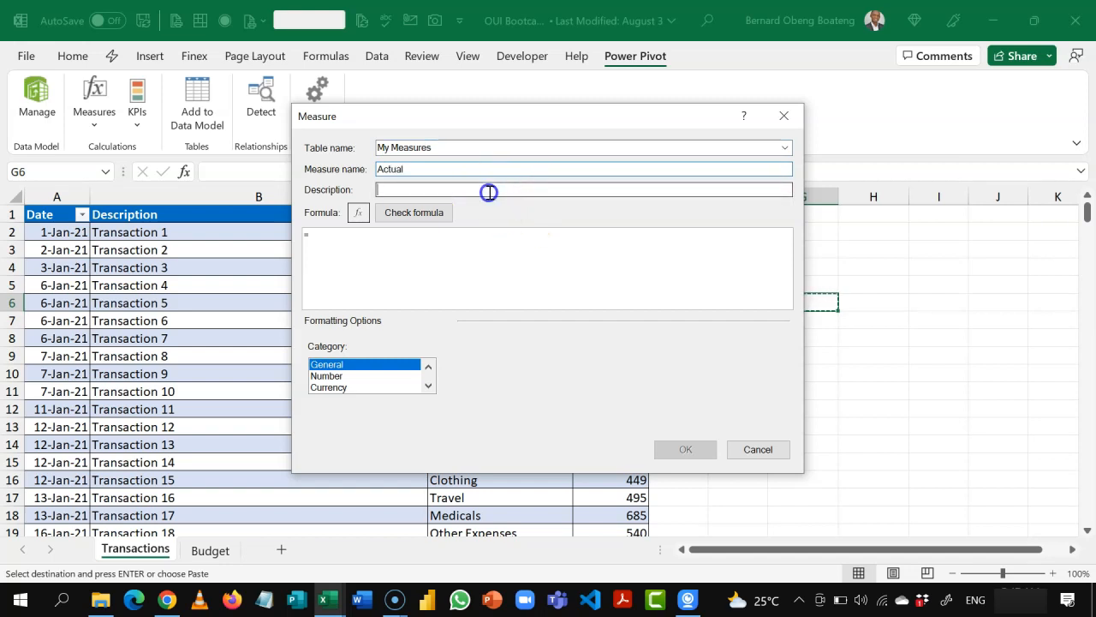
Step: Enter =SUM(Transactions[Amount]) as the Actual measure's formula and check it for errors
click(465, 258)
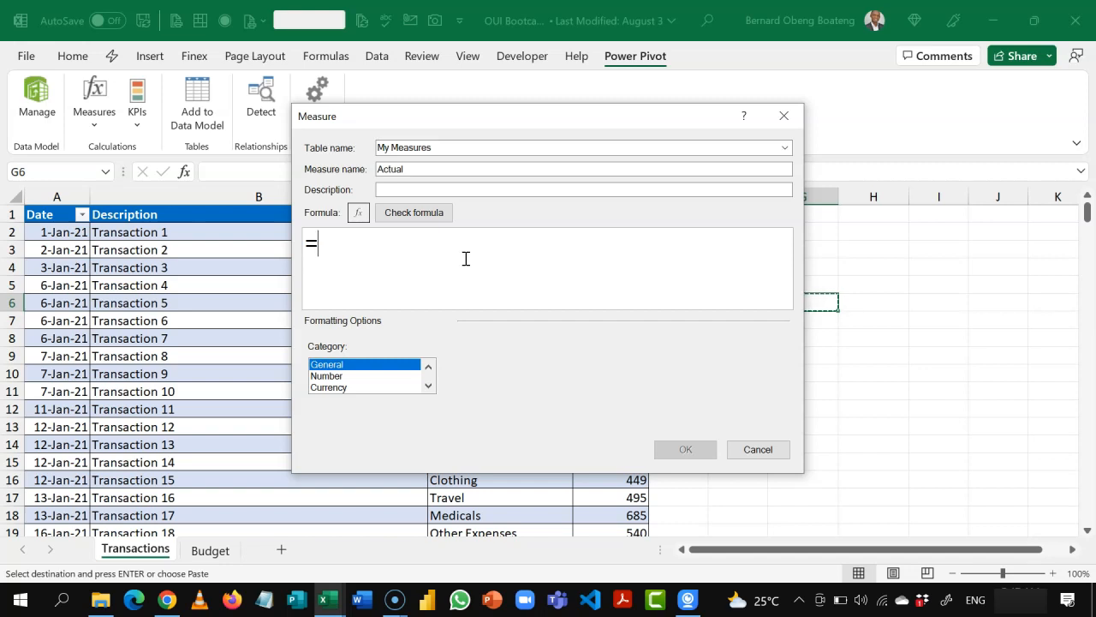
text(SUM)
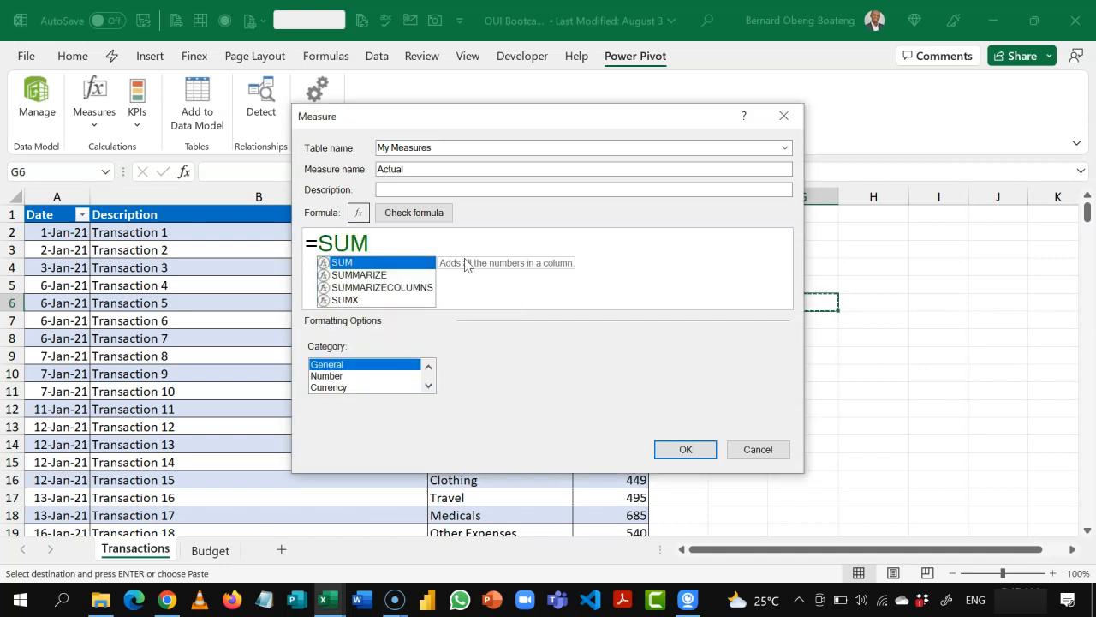
text(()
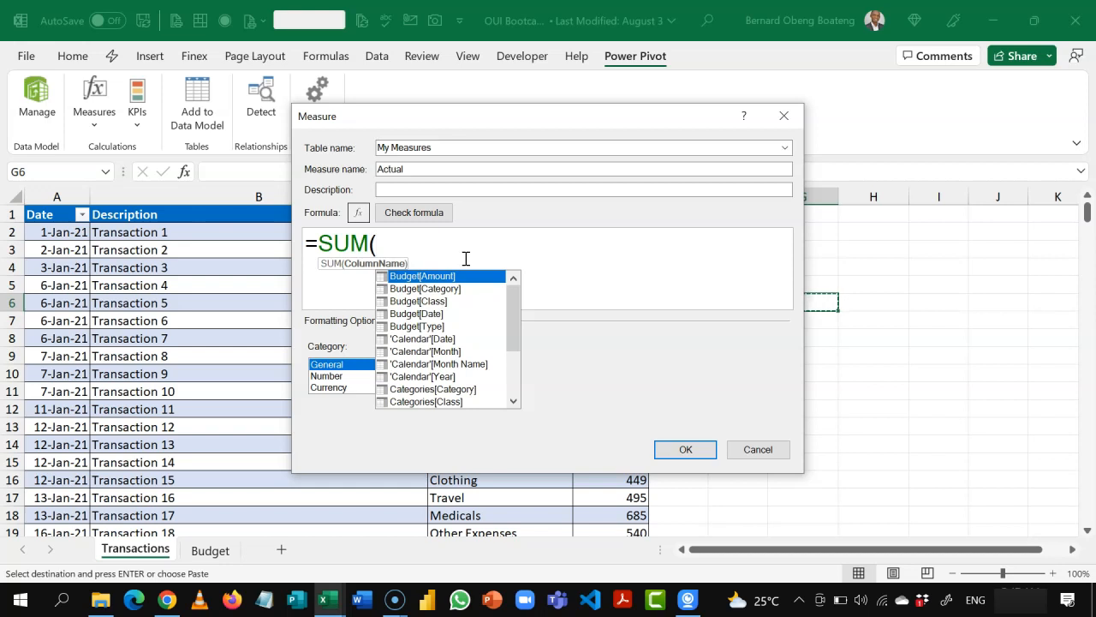
text(TRA)
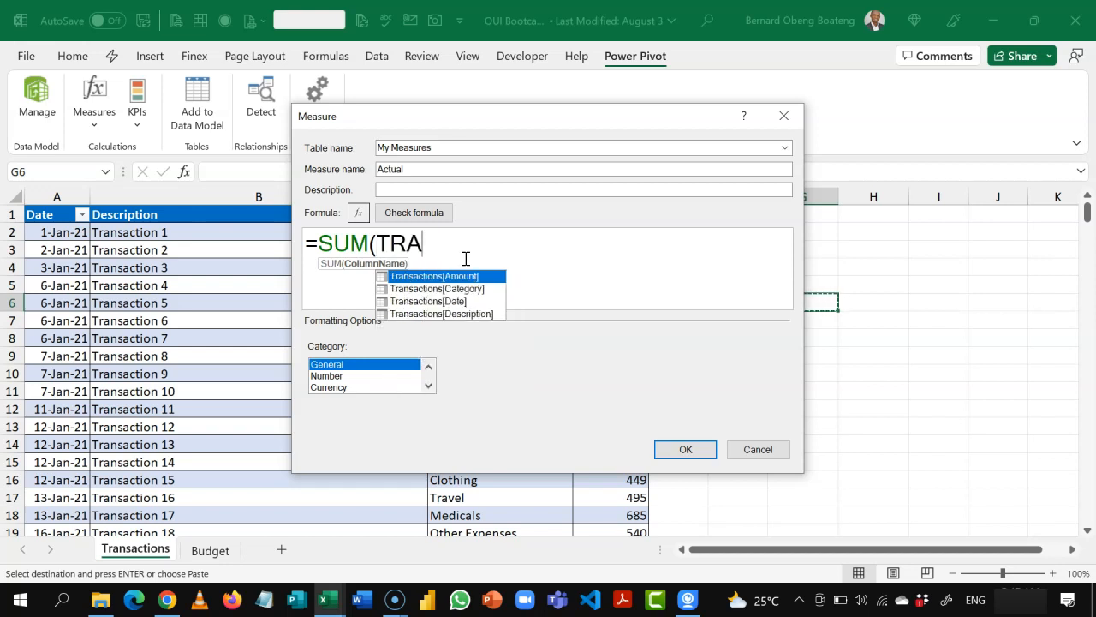
key(Tab)
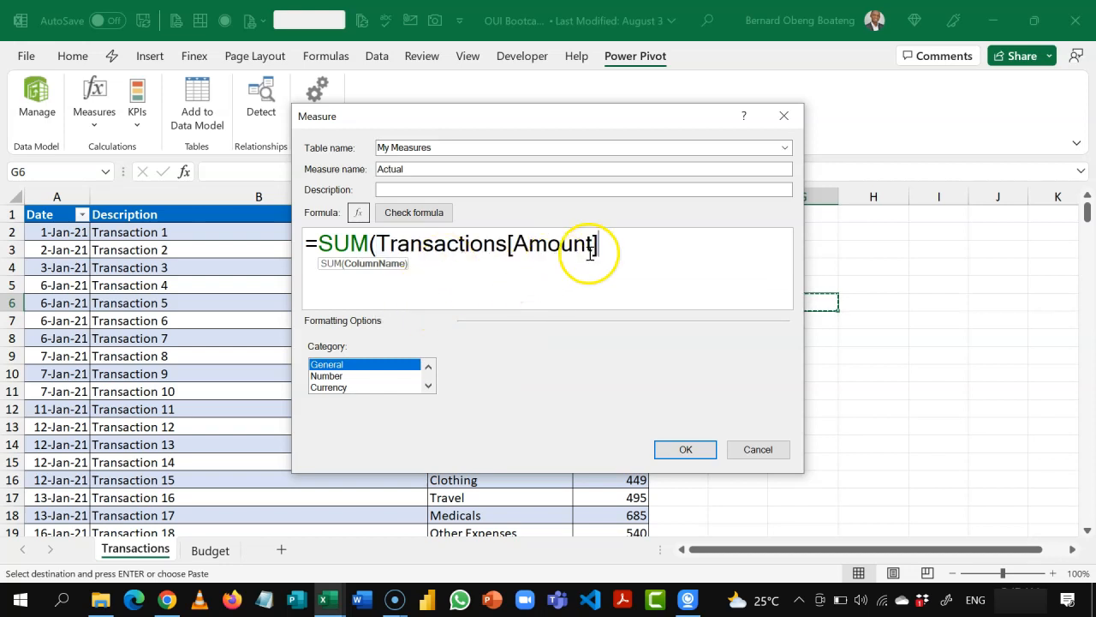
click(645, 255)
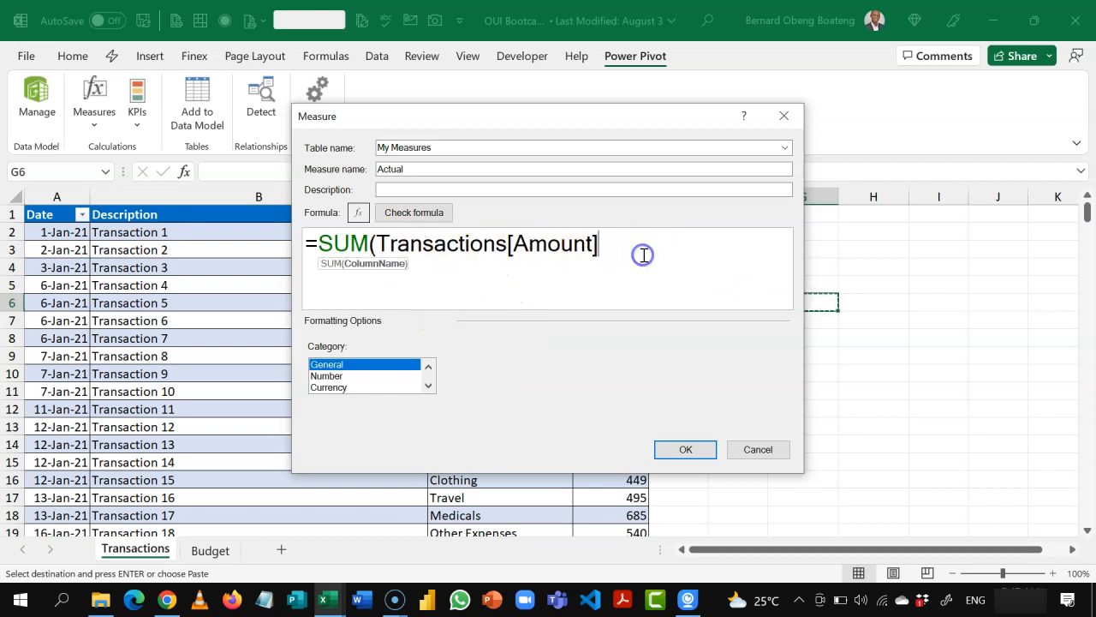
text())
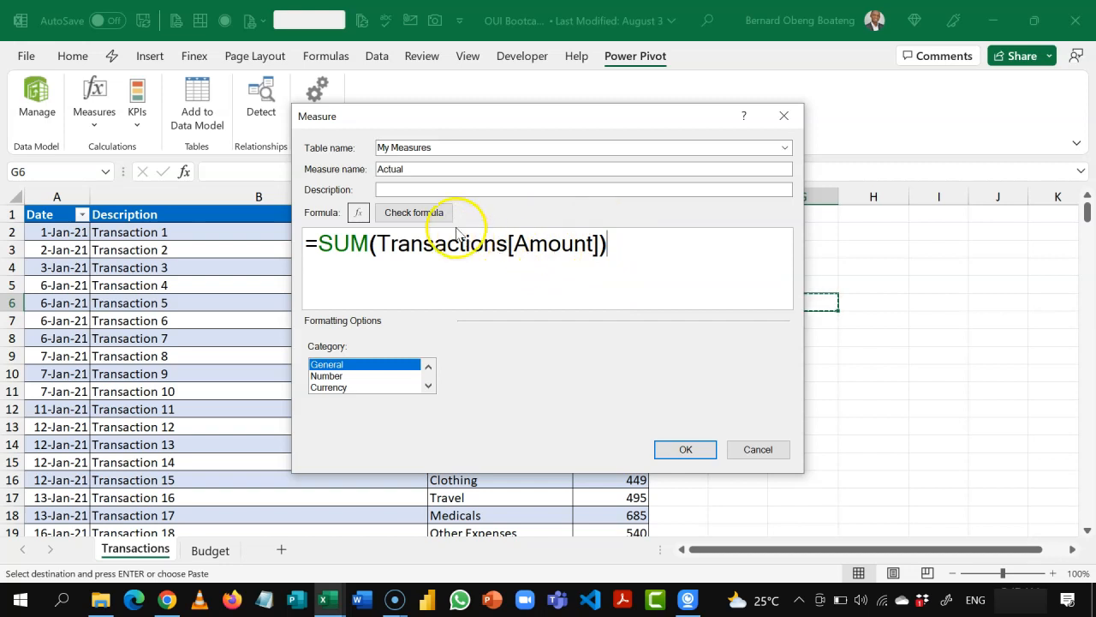
click(430, 213)
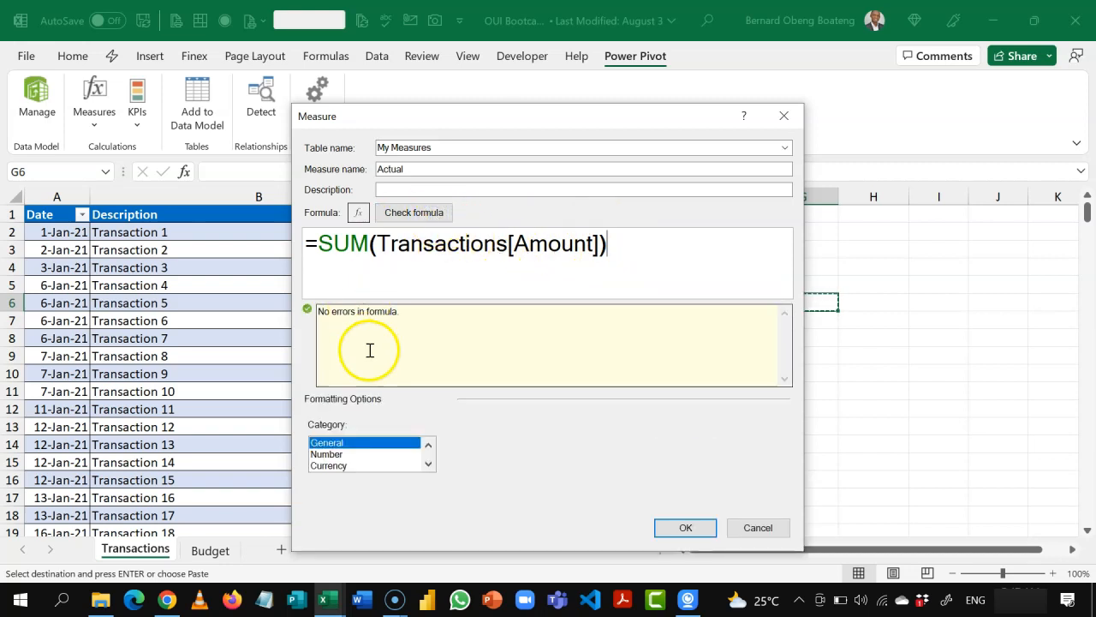
Step: Format the Actual measure as a number with a 1000 separator and 0 decimal places, then save it and clear the copy selection
click(334, 454)
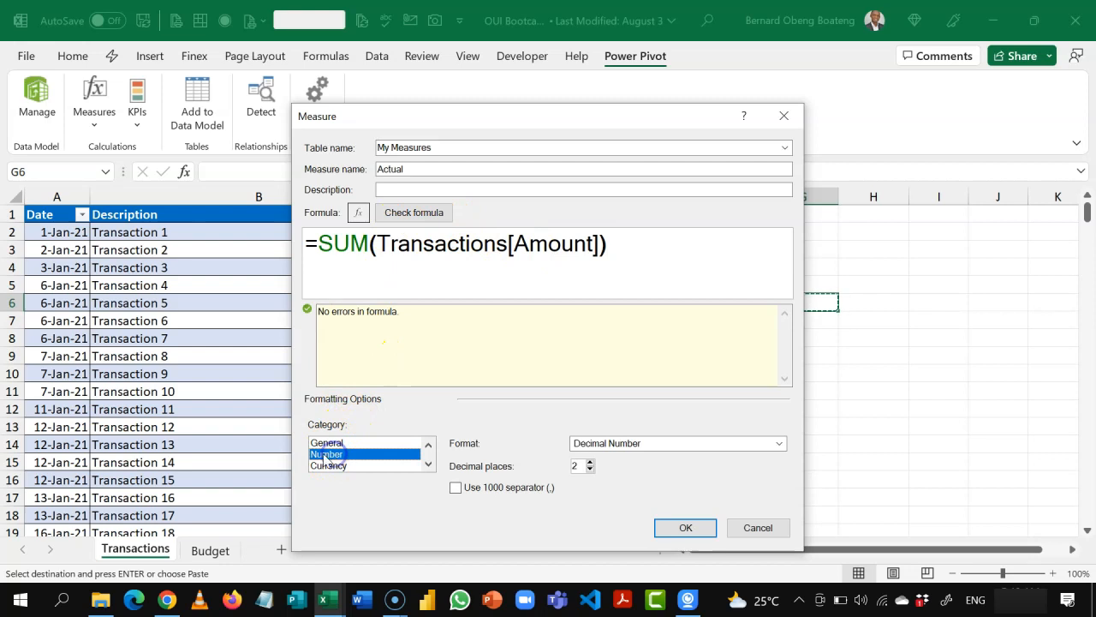
click(457, 488)
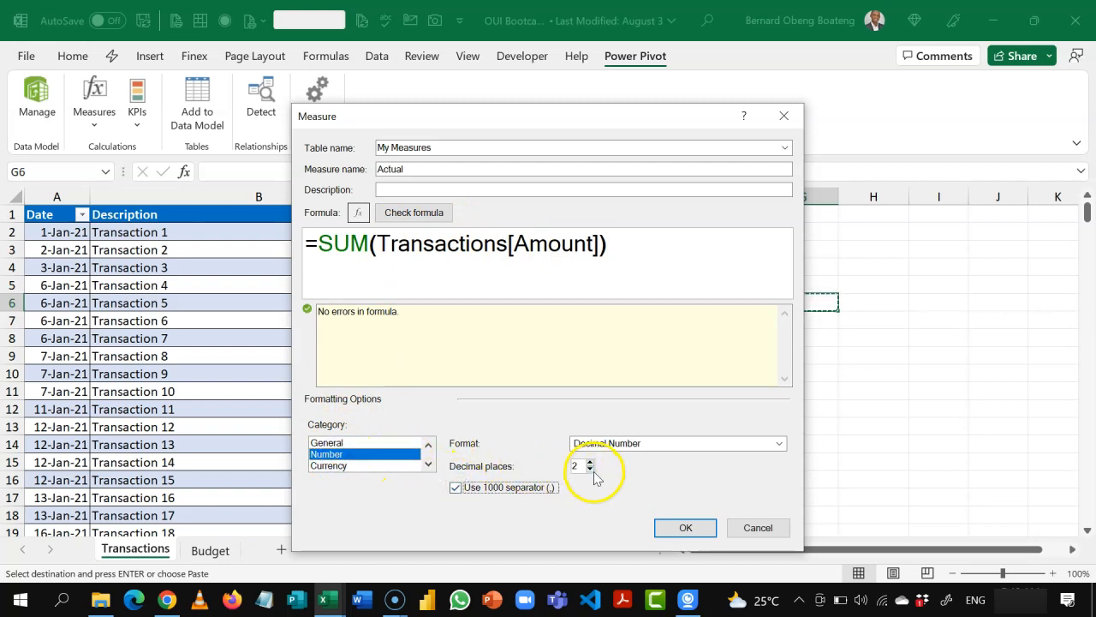
double_click(575, 465)
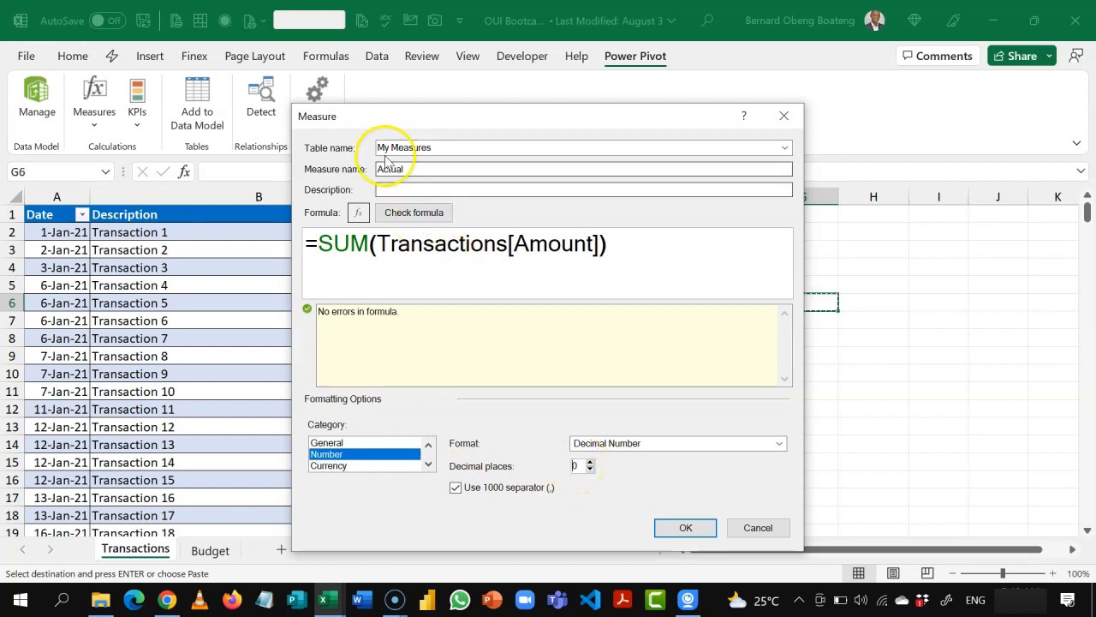
click(675, 529)
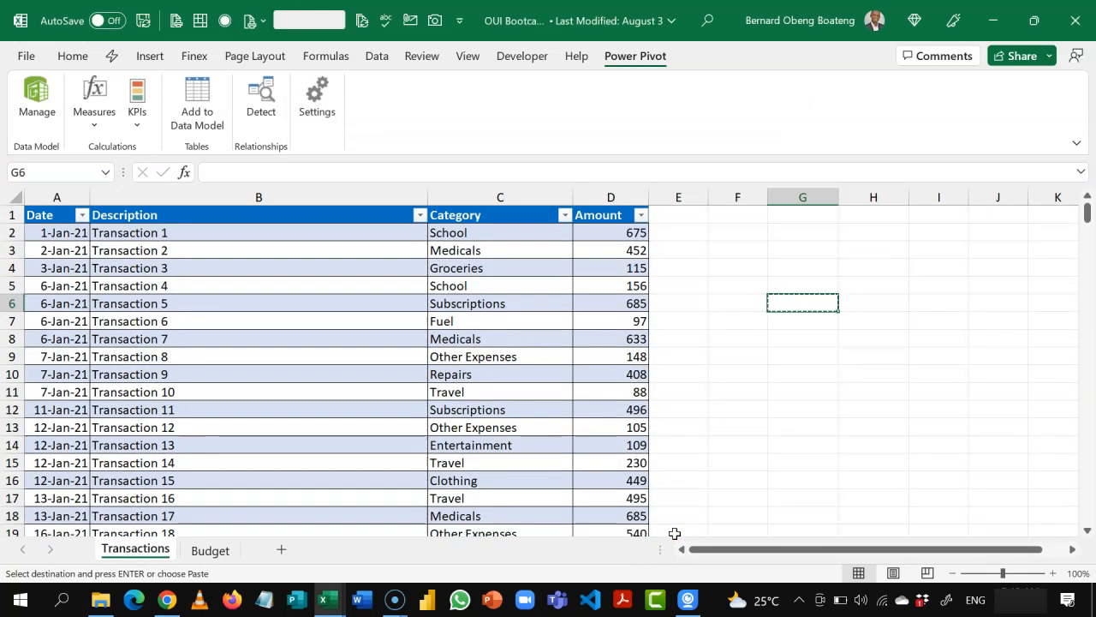
key(Escape)
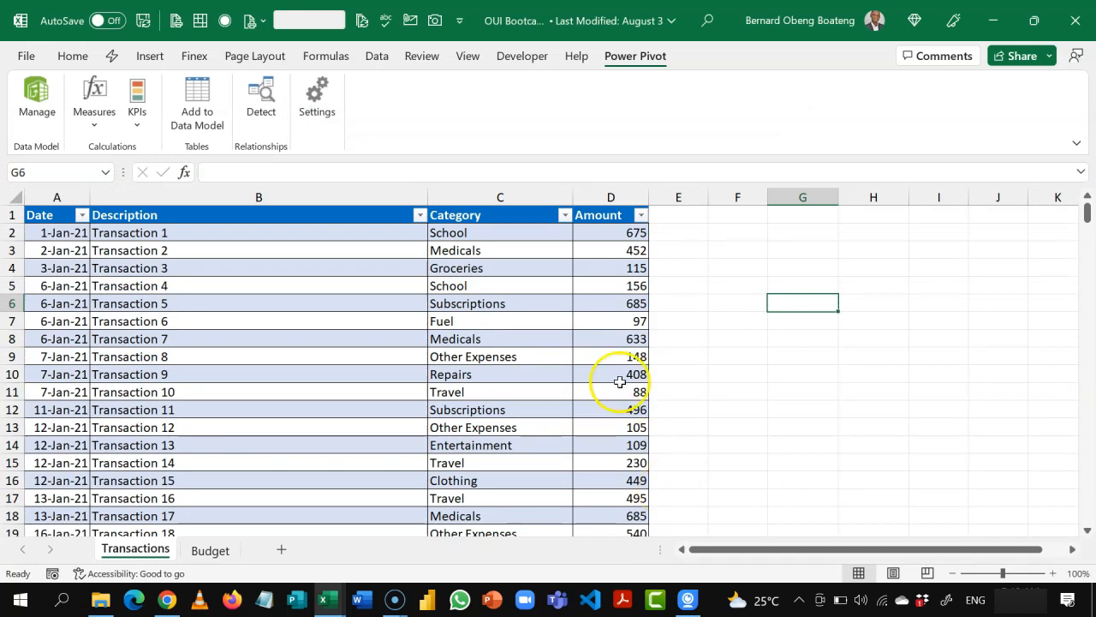
Step: Create a new measure named Budget in the My Measures table
click(367, 338)
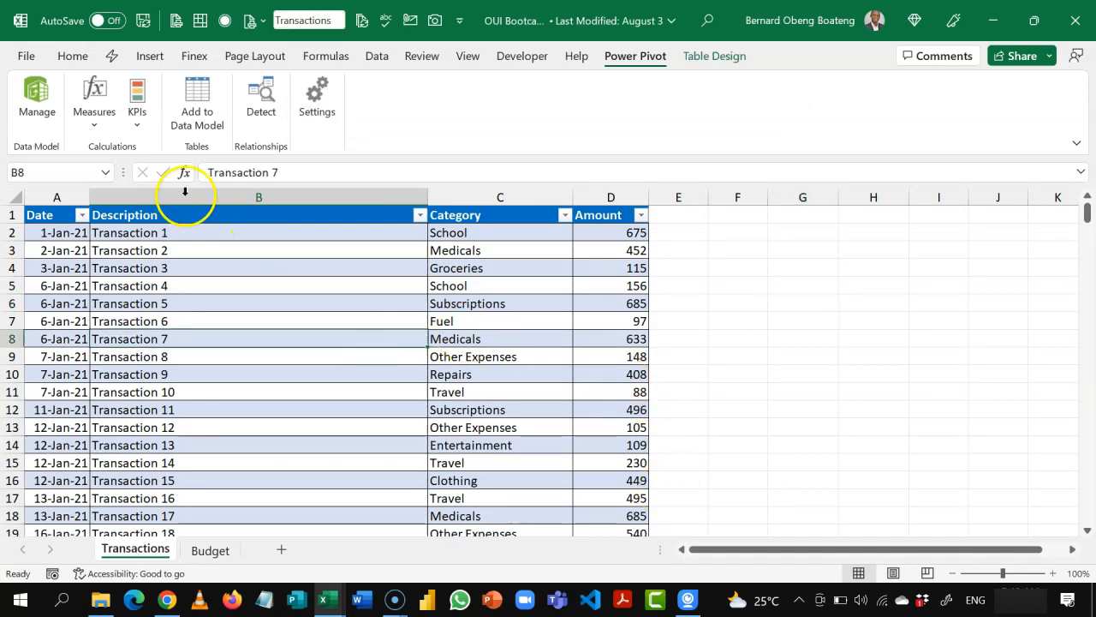
click(93, 114)
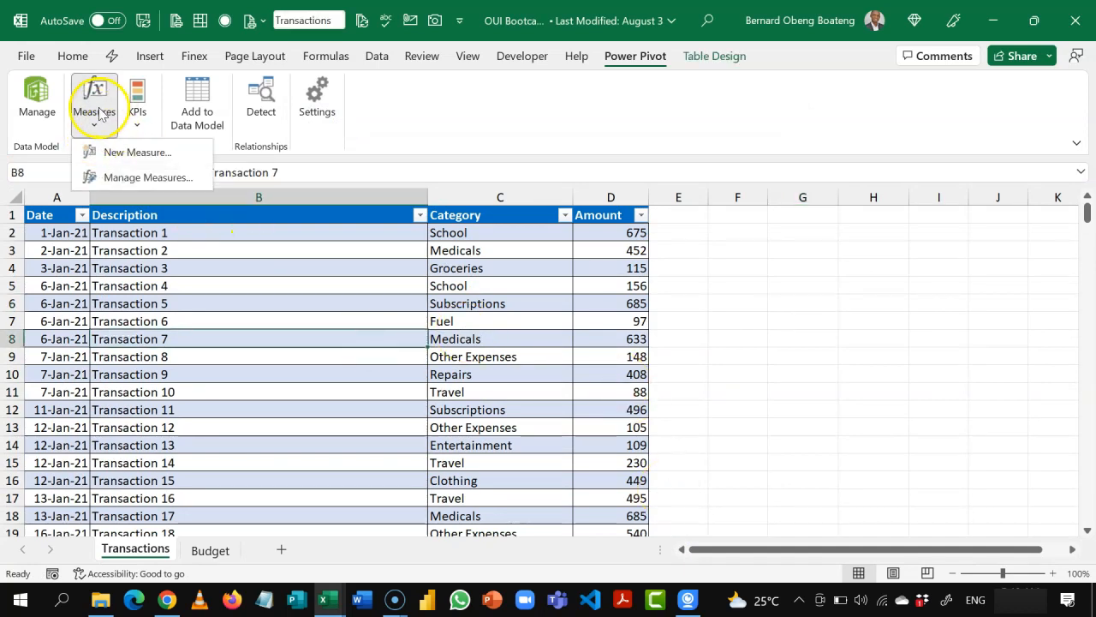
click(116, 151)
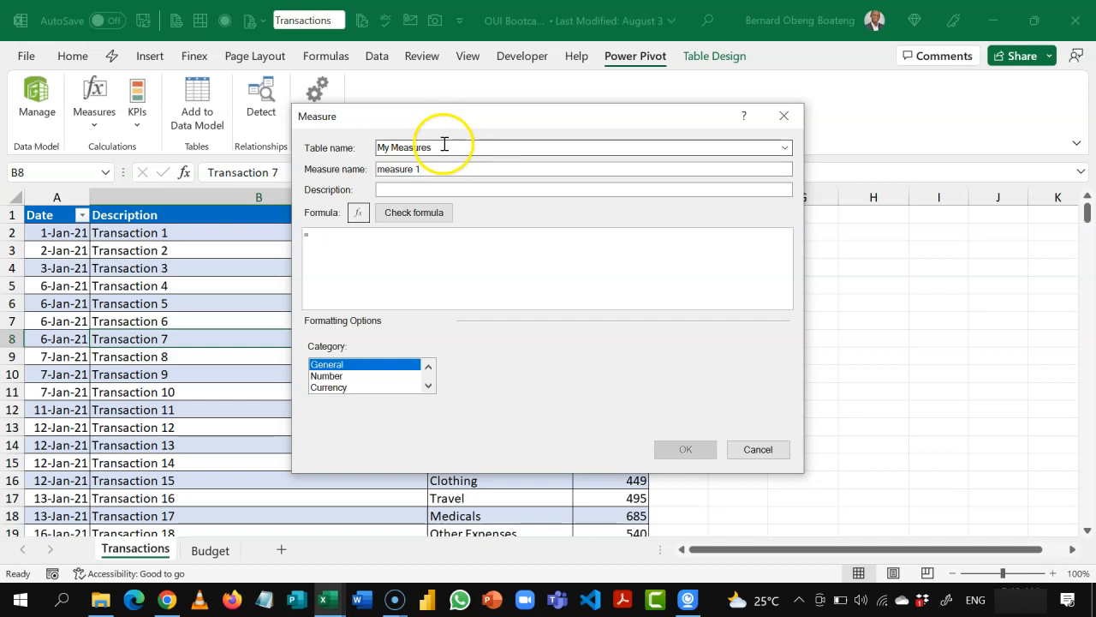
click(466, 169)
key(BackSpace)
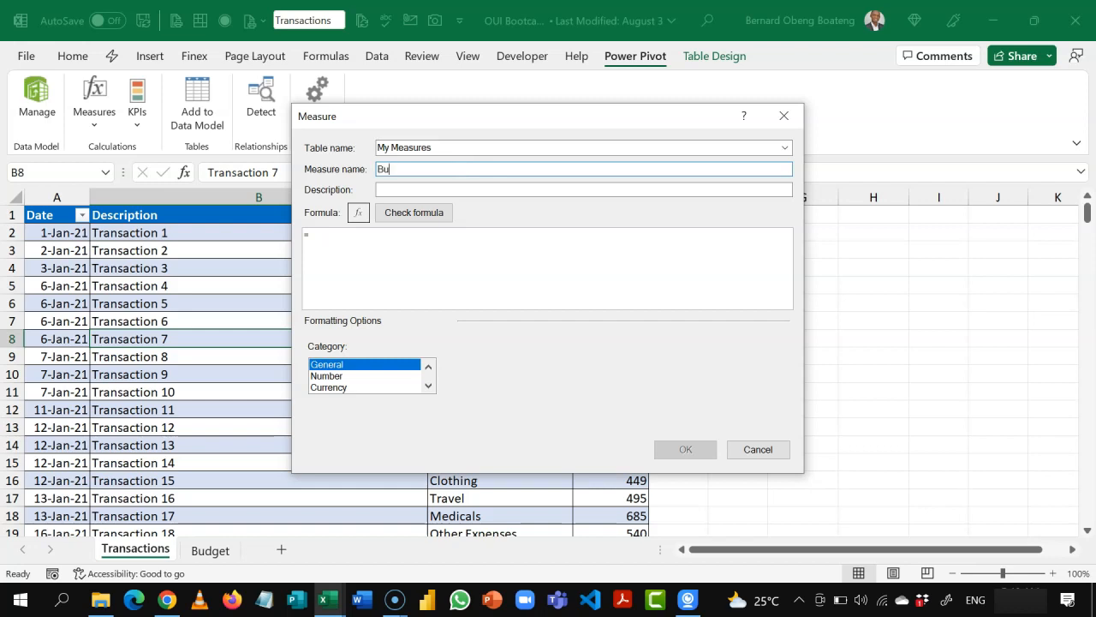
Step: Enter =SUM(Budget[Amount]) as the Budget measure's formula
click(482, 232)
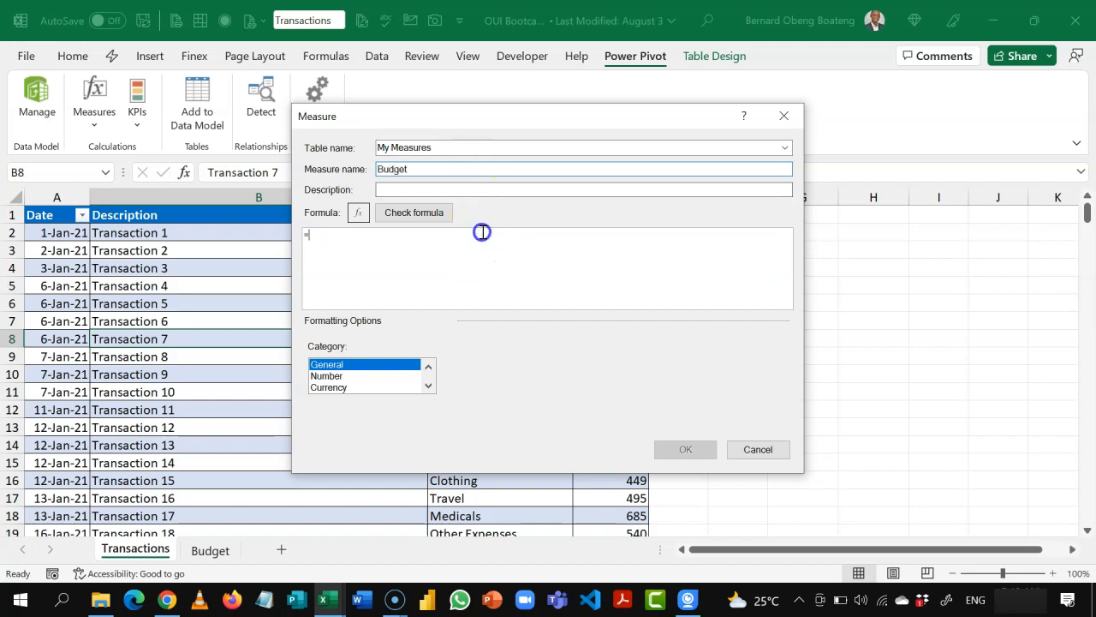
text(SUM)
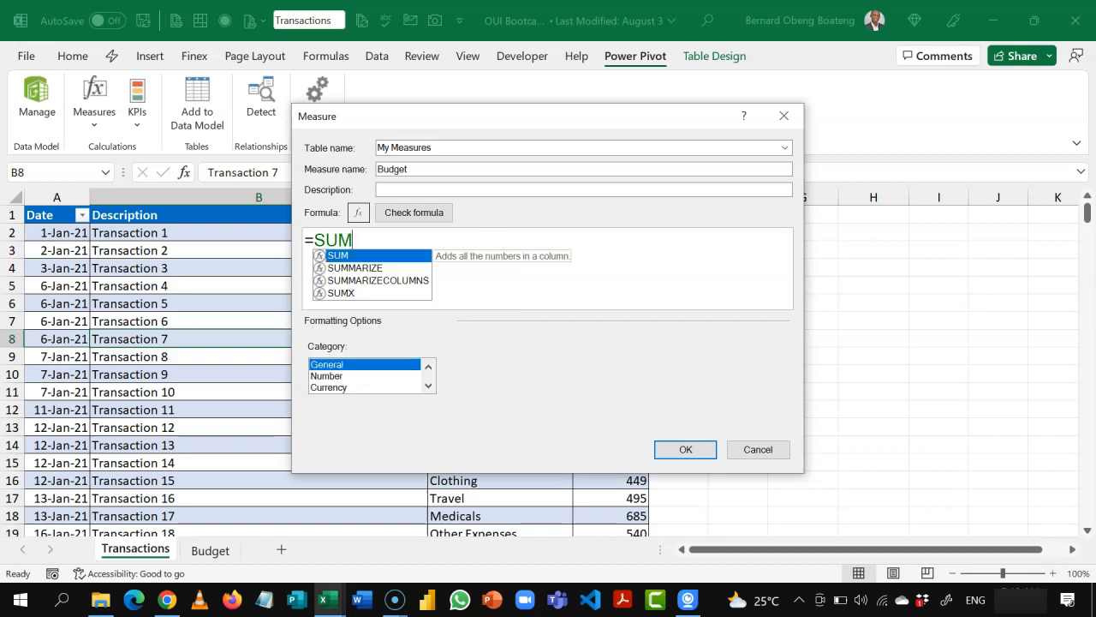
text((BU)
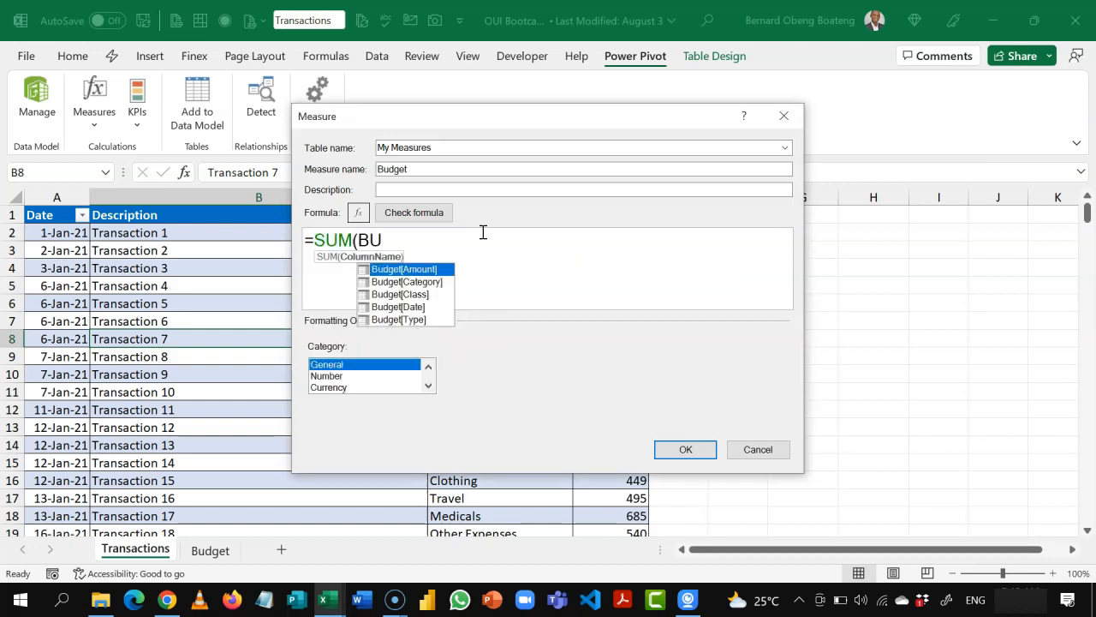
key(Tab)
text())
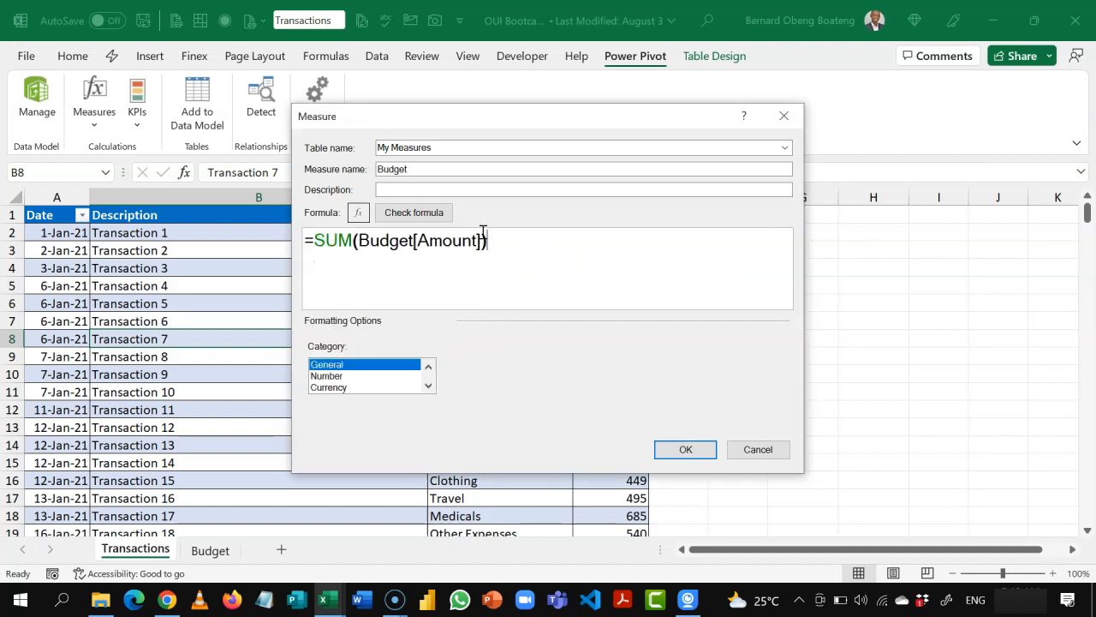
Step: Format the Budget measure as a number with a 1000 separator and 0 decimal places, then check its formula and save it
click(341, 377)
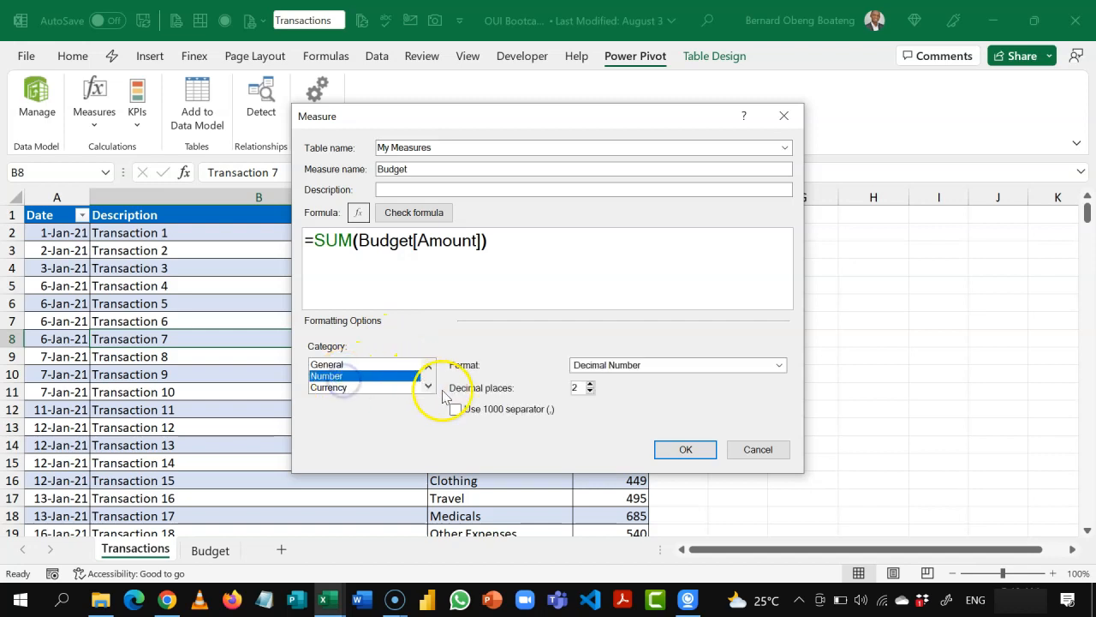
click(458, 410)
click(589, 391)
click(589, 391)
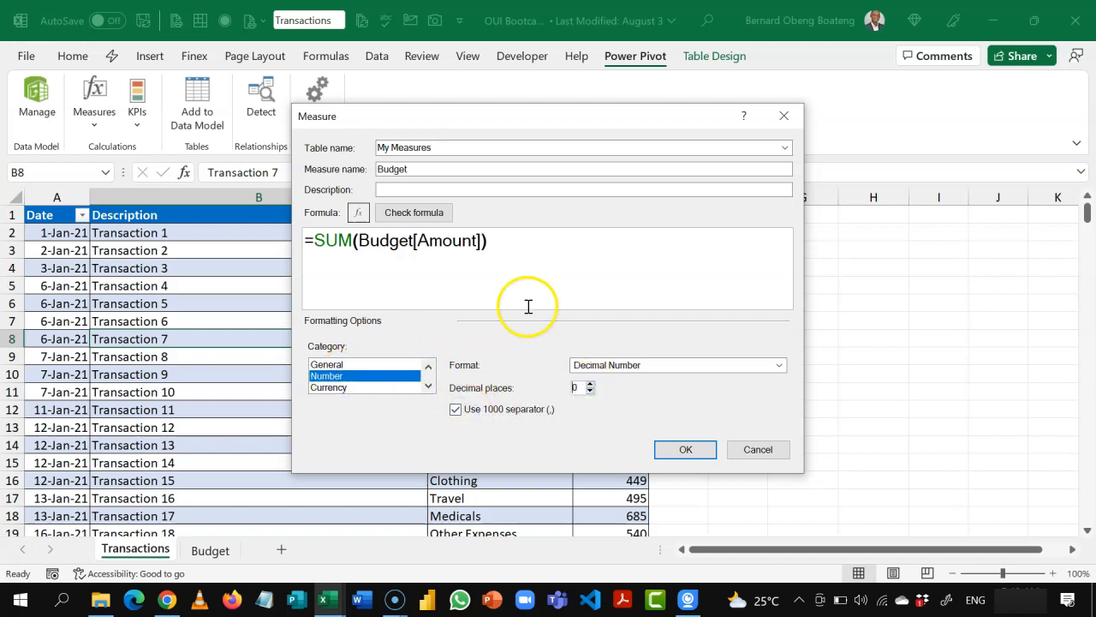
click(437, 213)
click(685, 526)
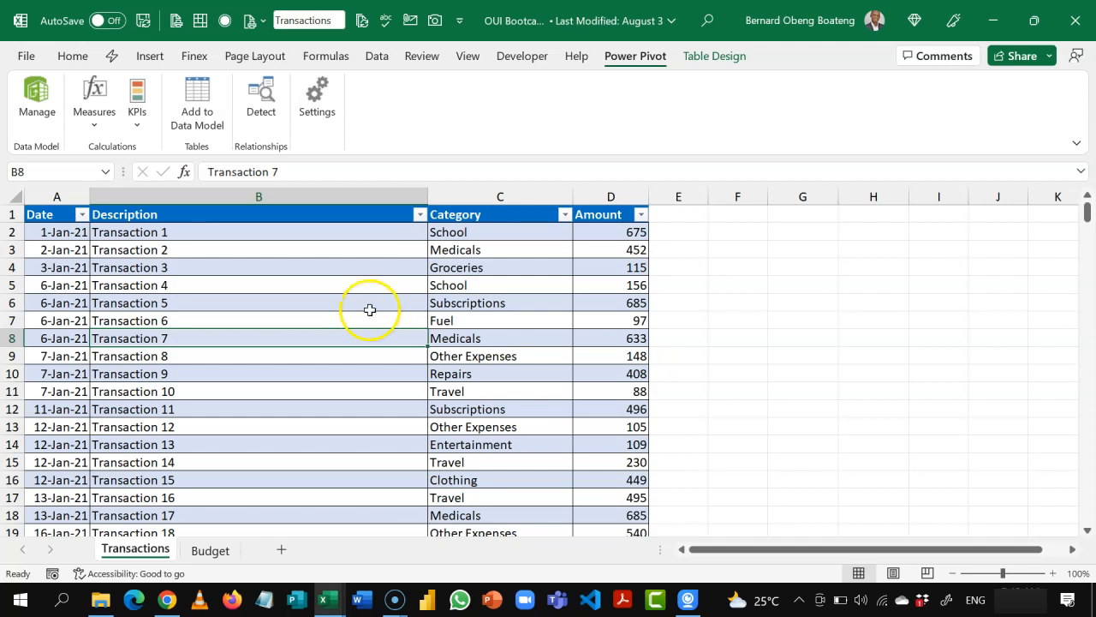
Step: Open the list of existing measures and start a new measure from it named Balance in the My Measures table
click(283, 413)
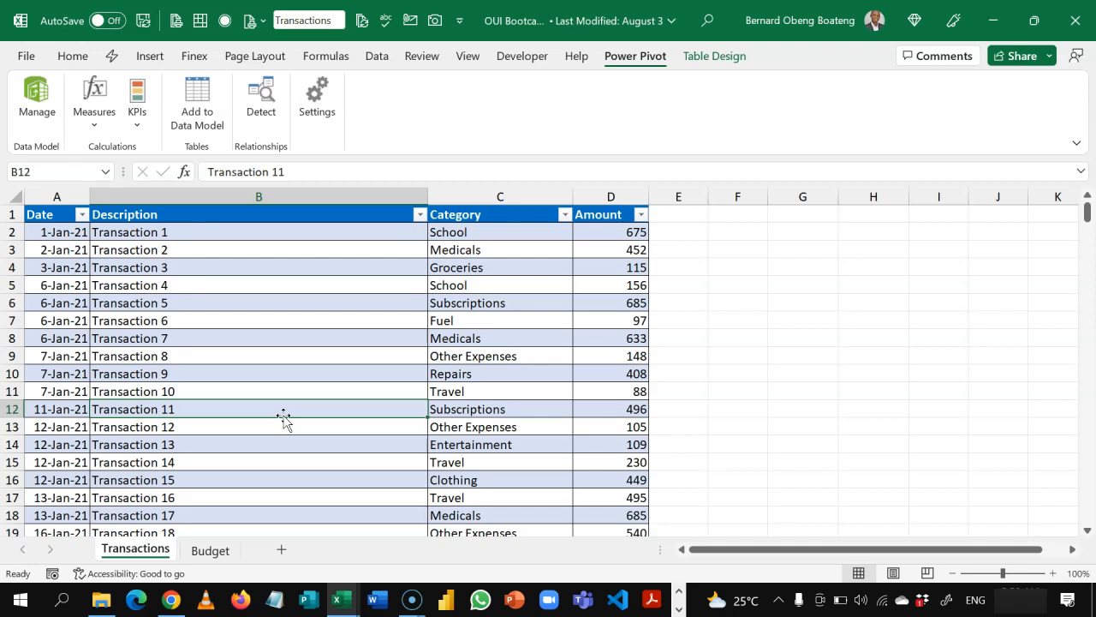
click(99, 129)
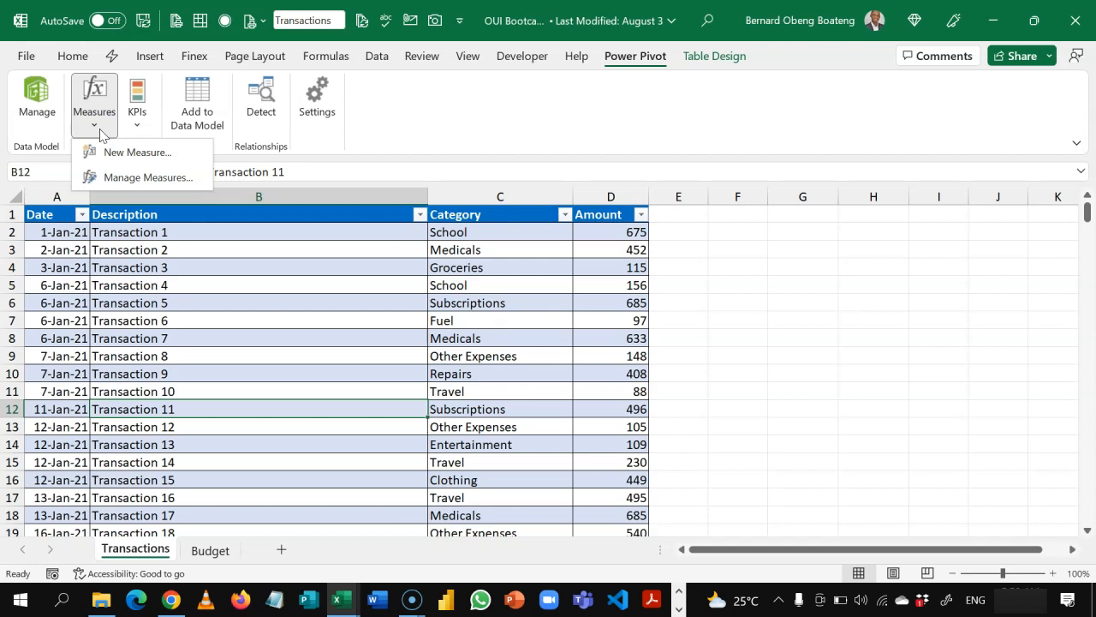
click(163, 179)
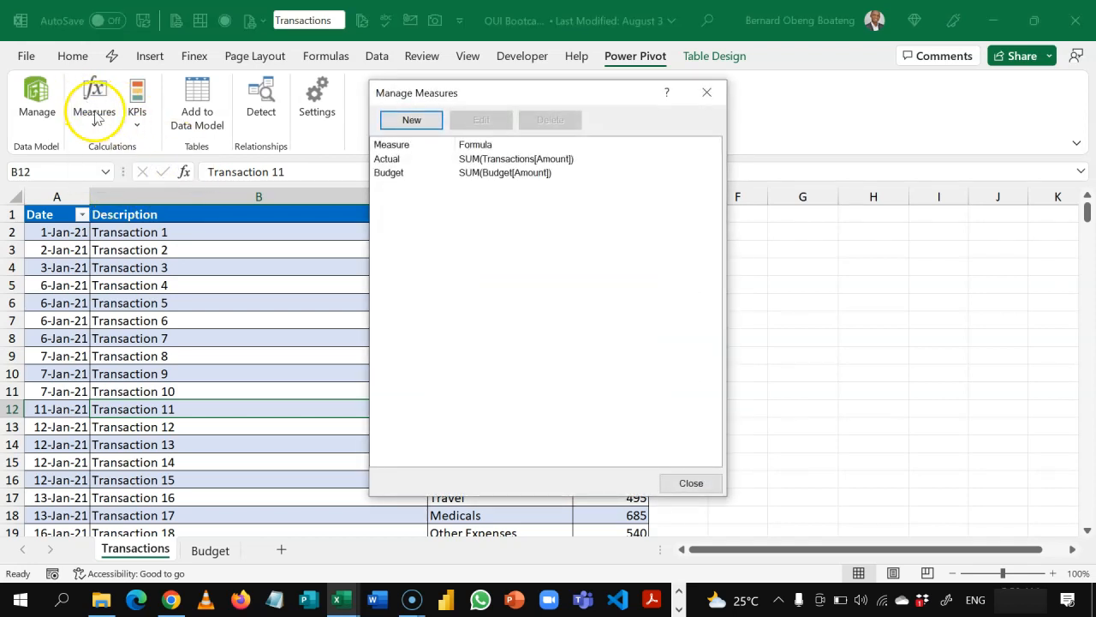
click(444, 162)
click(440, 174)
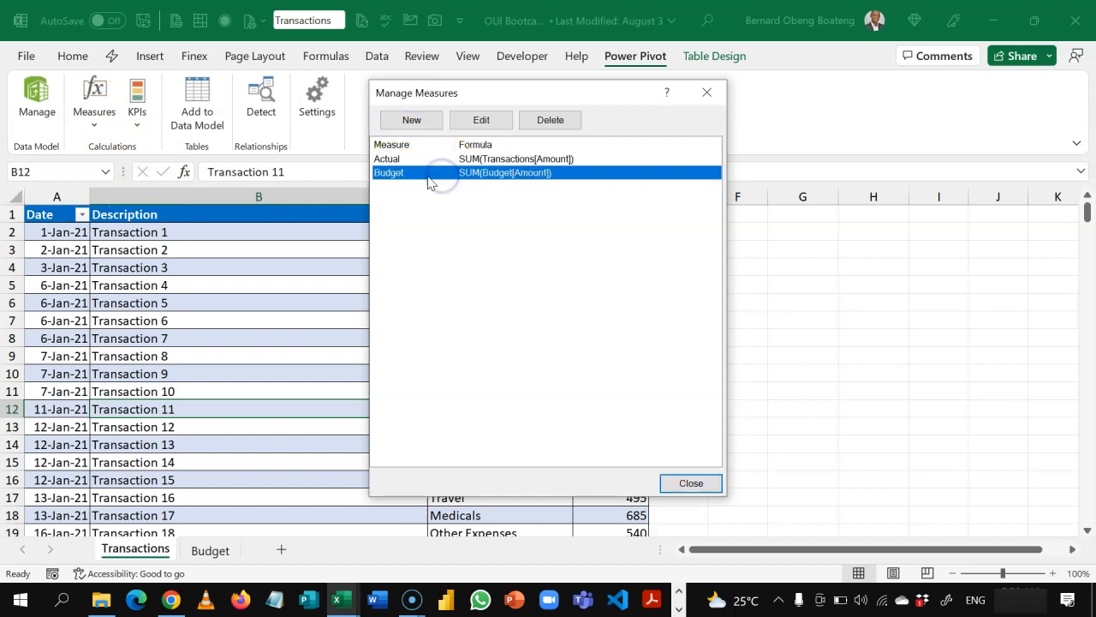
click(411, 120)
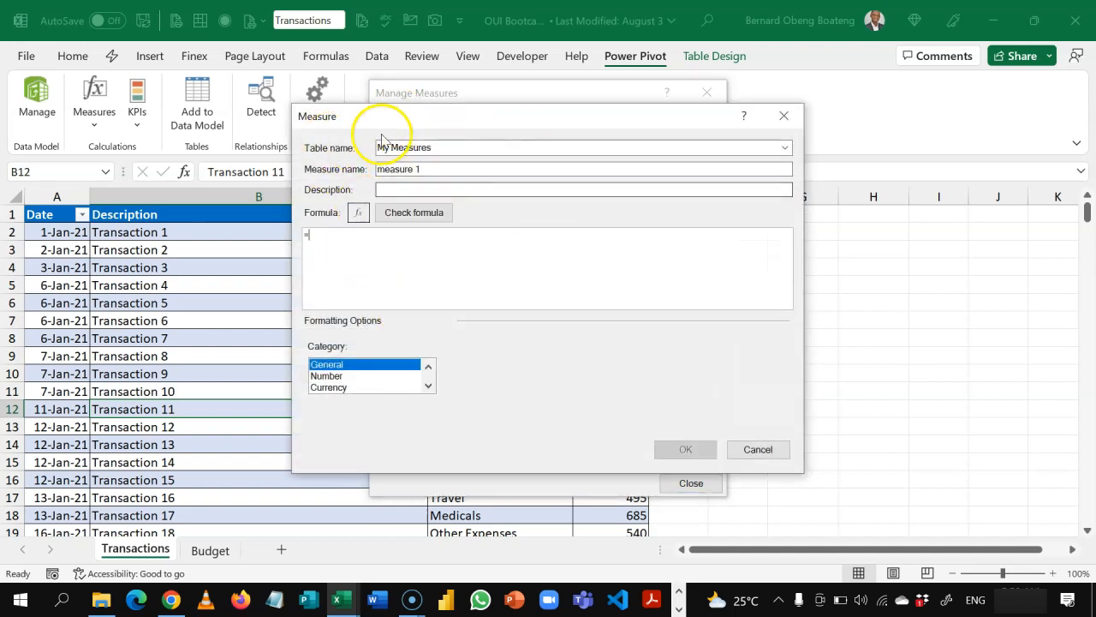
click(445, 170)
key(BackSpace)
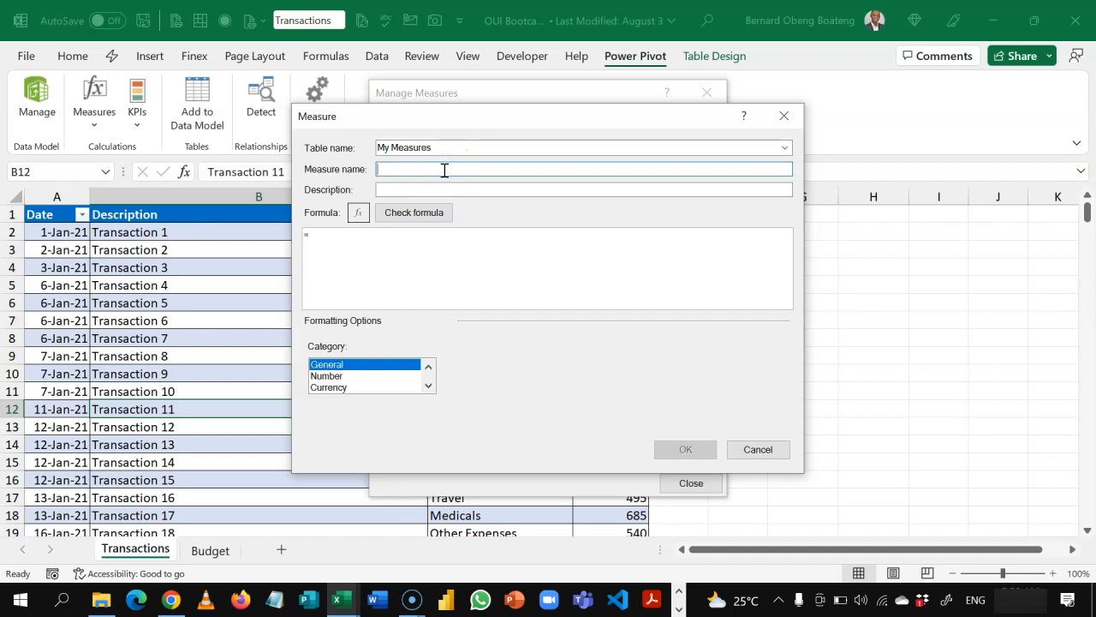
Step: Enter =[Budget] - [Actual] as the Balance measure's formula
click(433, 238)
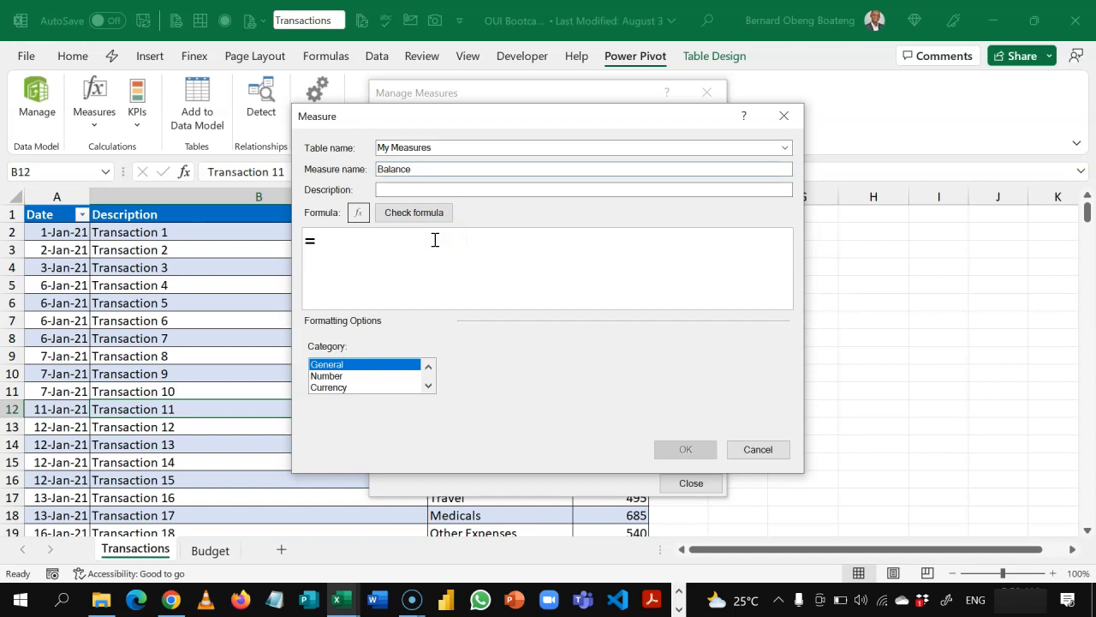
text([)
key(Down)
key(Down)
key(Tab)
text(- [)
key(Tab)
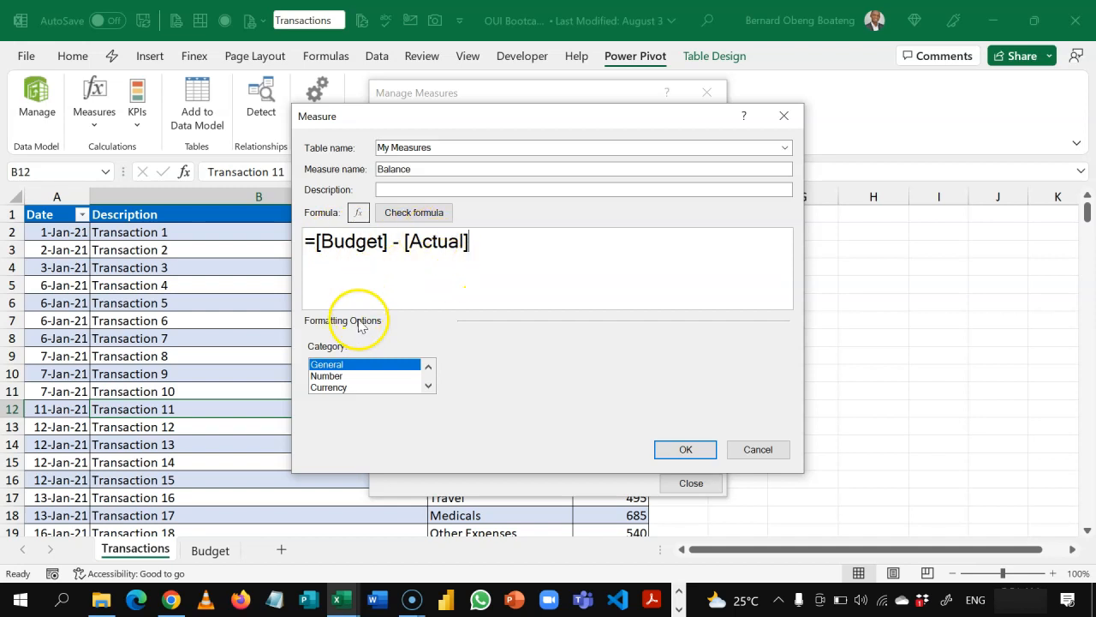
Step: Format the Balance measure as a number with a 1000 separator and 0 decimal places, check and save it, and close the measures list
click(345, 376)
click(456, 410)
click(589, 391)
click(589, 392)
click(429, 225)
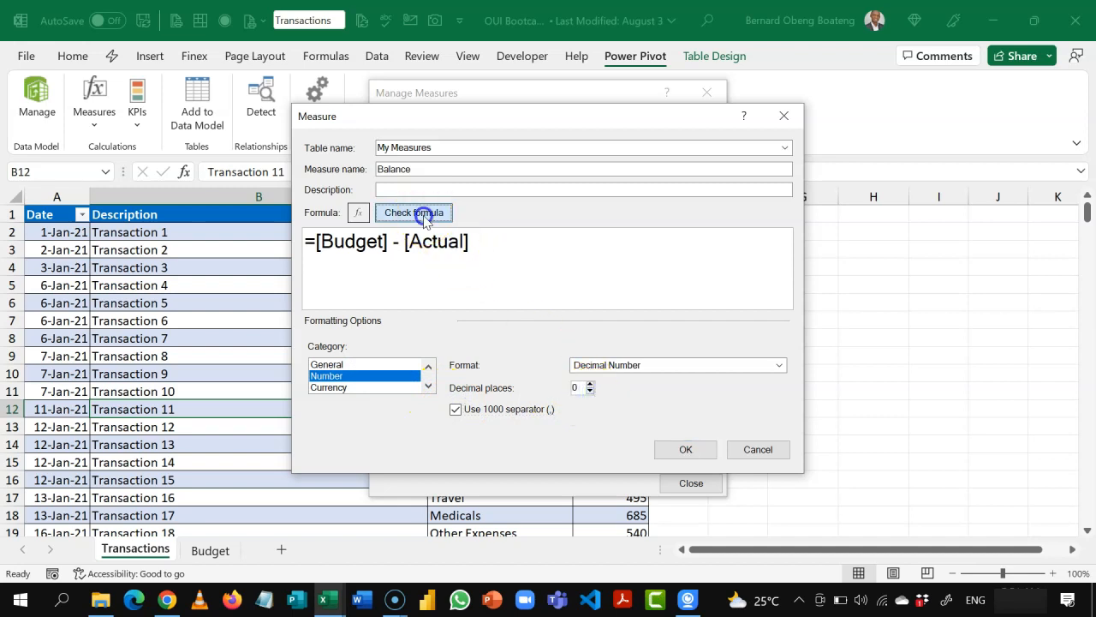
click(673, 531)
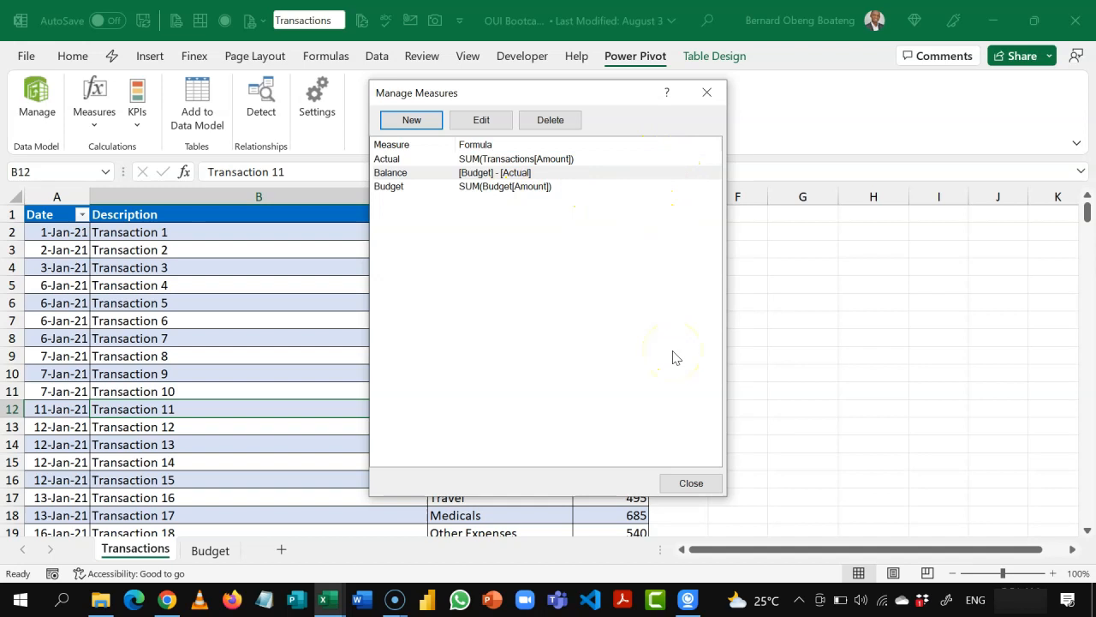
click(691, 483)
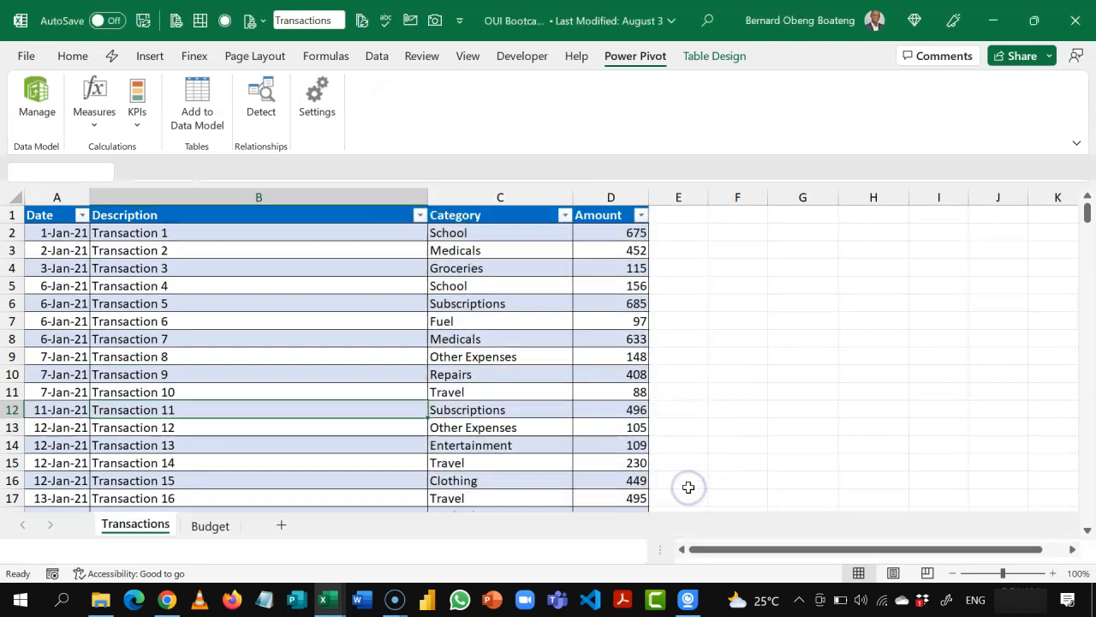
Step: Add a new worksheet after the Budget sheet and rename it Calculations
click(218, 550)
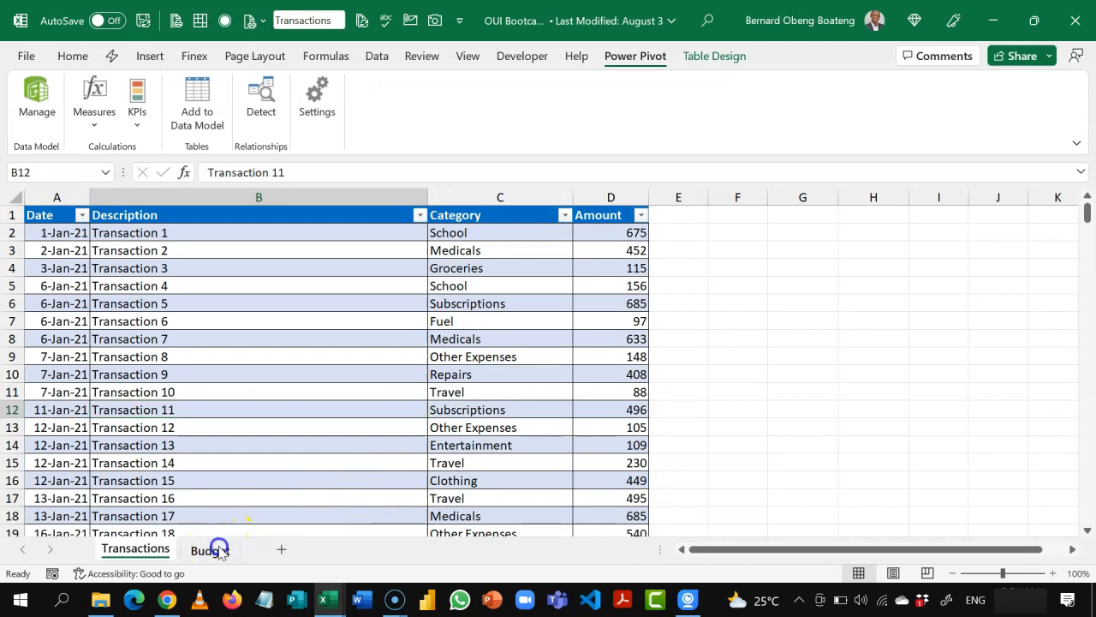
click(285, 552)
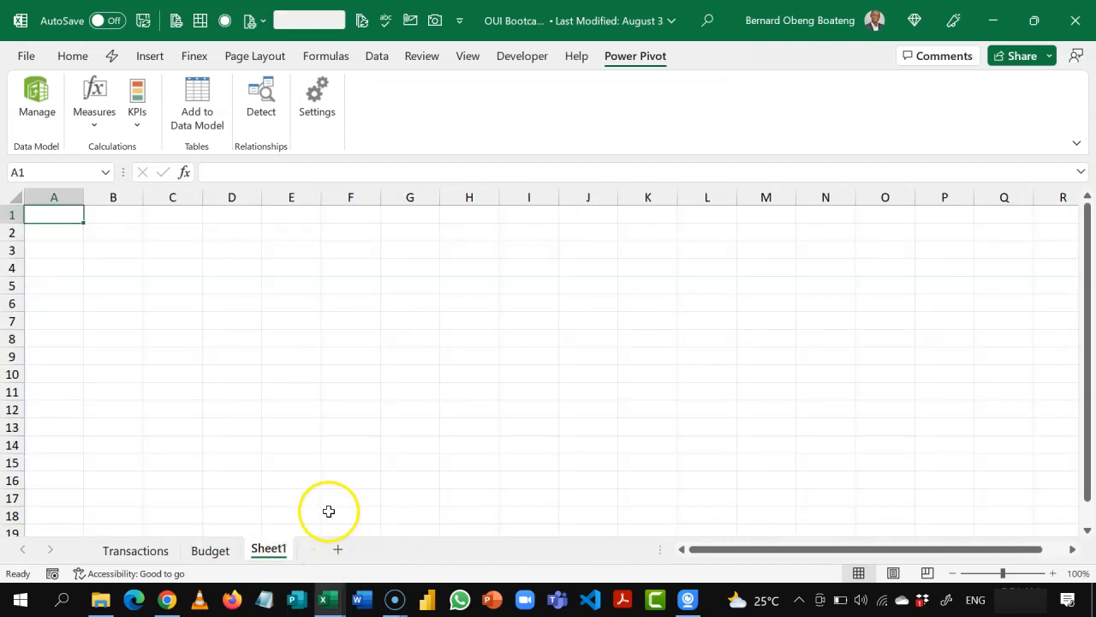
click(316, 465)
key(alt)
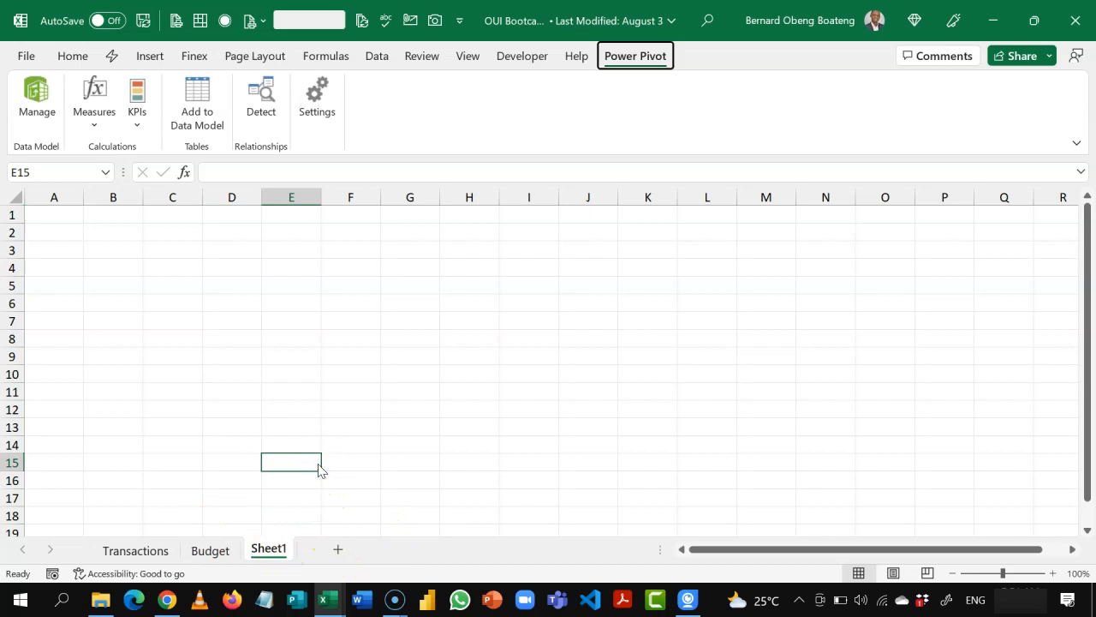
text(horCa)
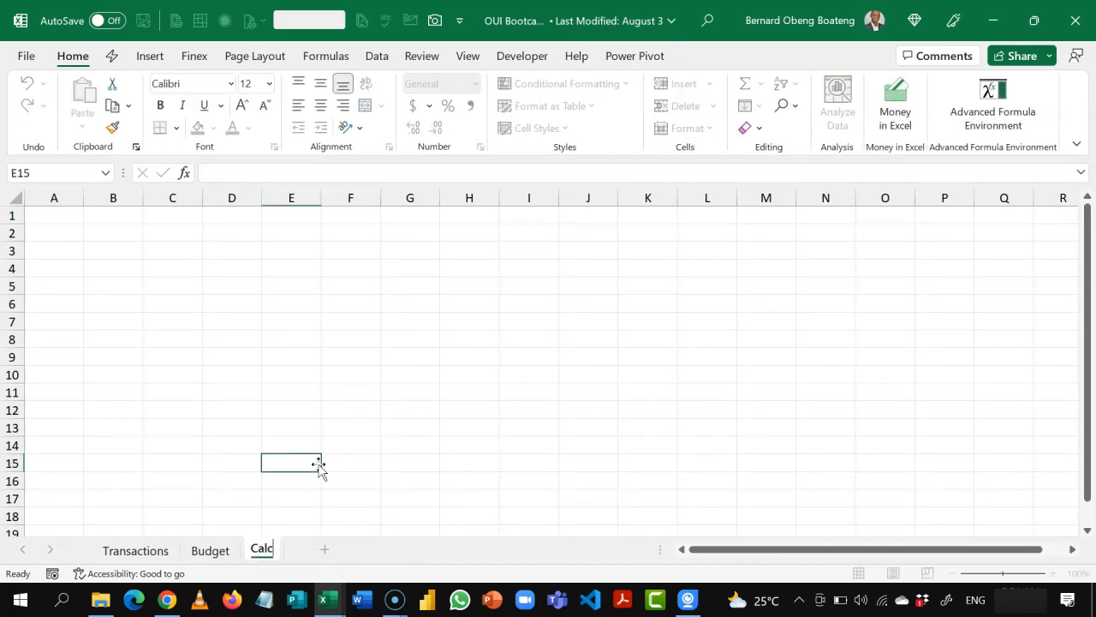
text(lculations)
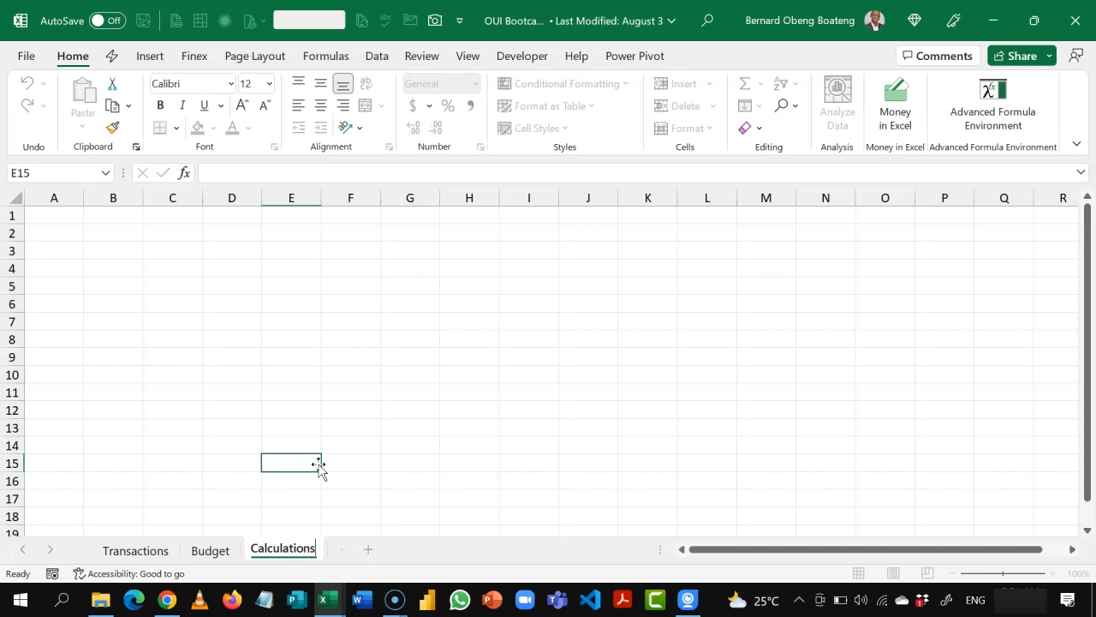
click(257, 279)
click(256, 276)
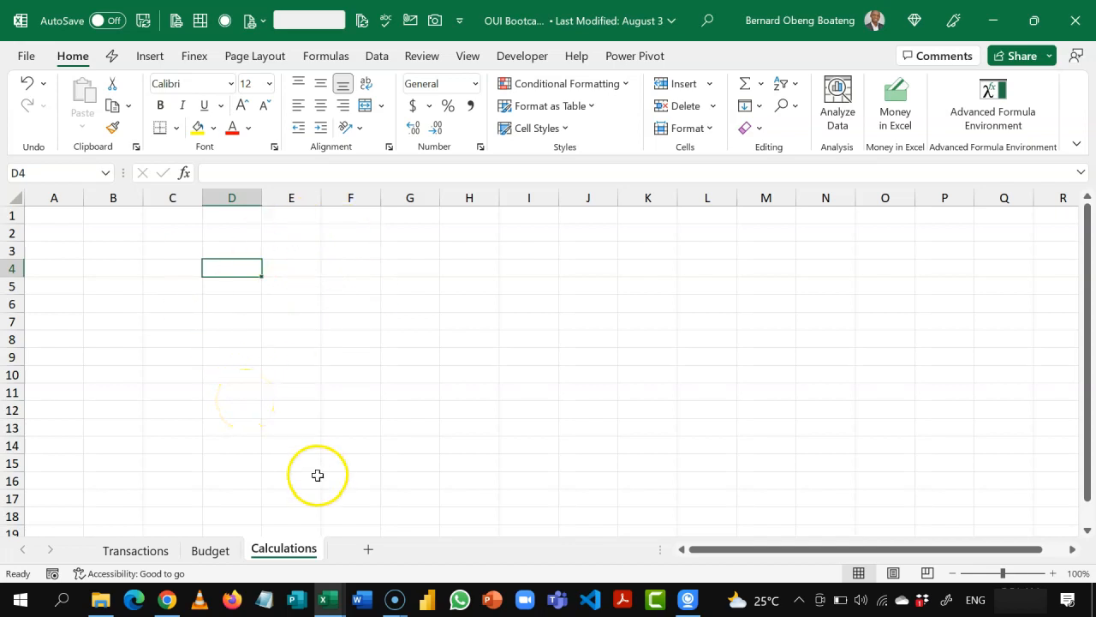
Step: Switch to the OUI Bootcamp_Finish.xlsx workbook and examine how its Calculation sheet's Actual, Budget and Balance figures feed the Dashboard cards
click(327, 600)
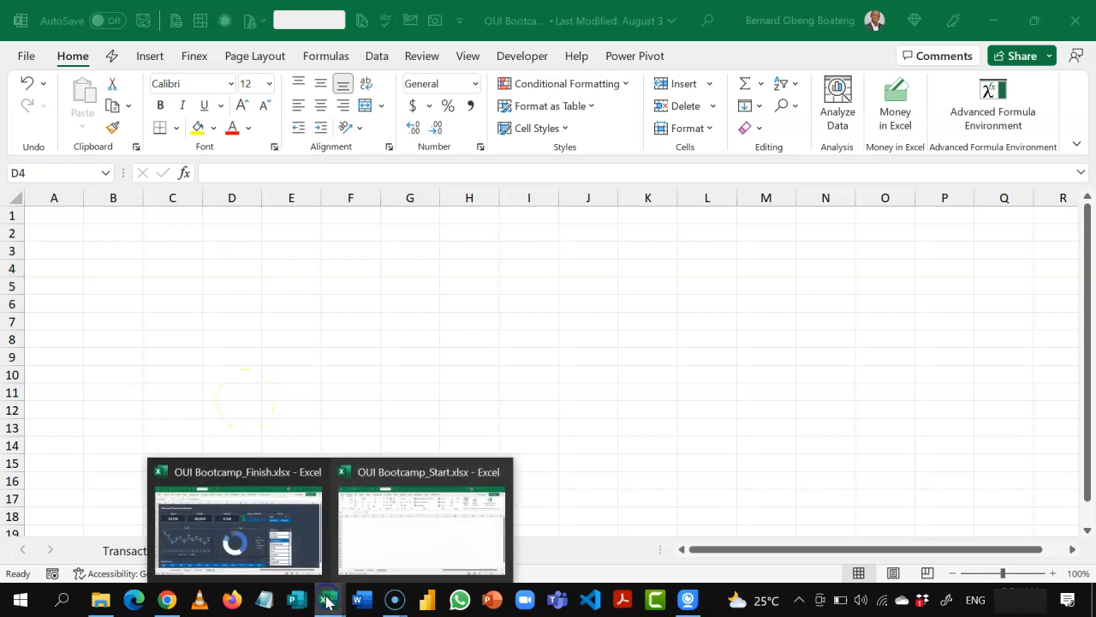
click(257, 531)
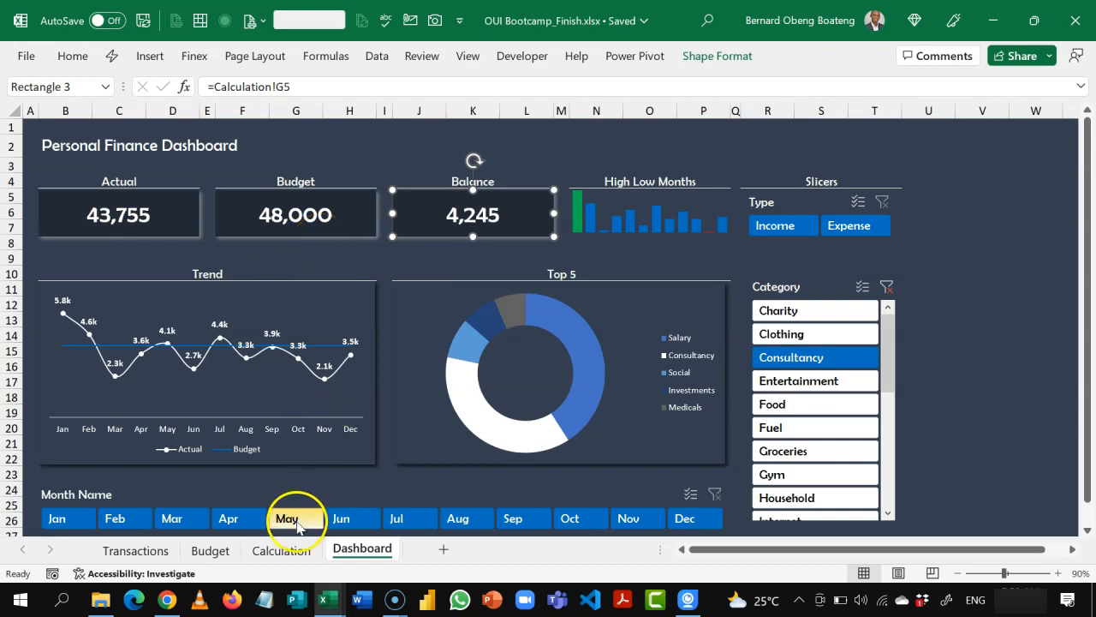
click(281, 550)
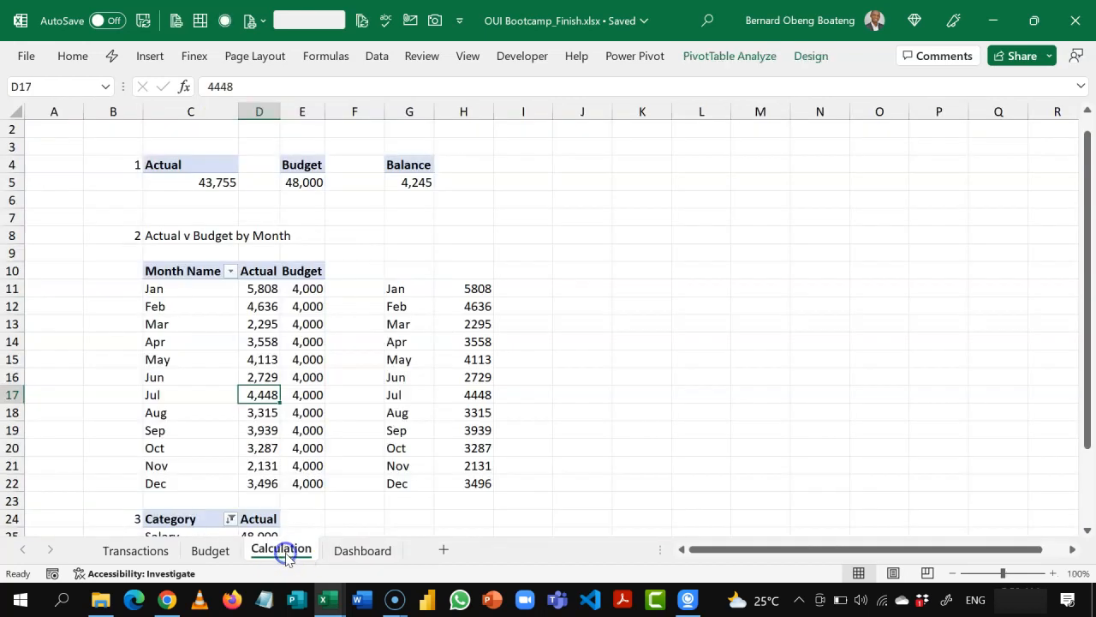
click(203, 181)
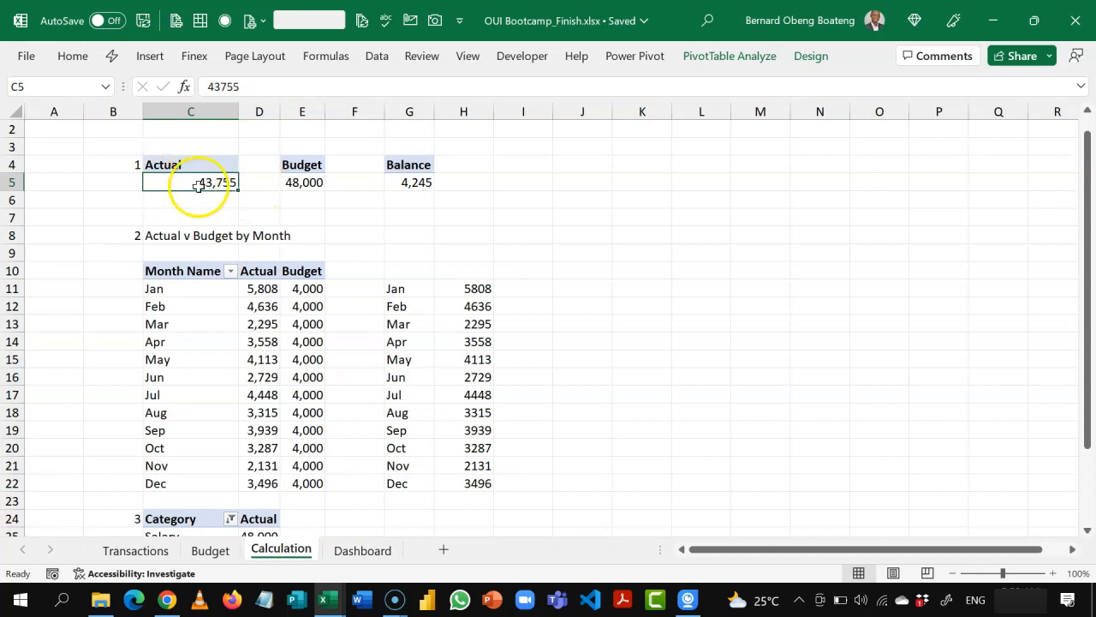
click(295, 182)
click(400, 184)
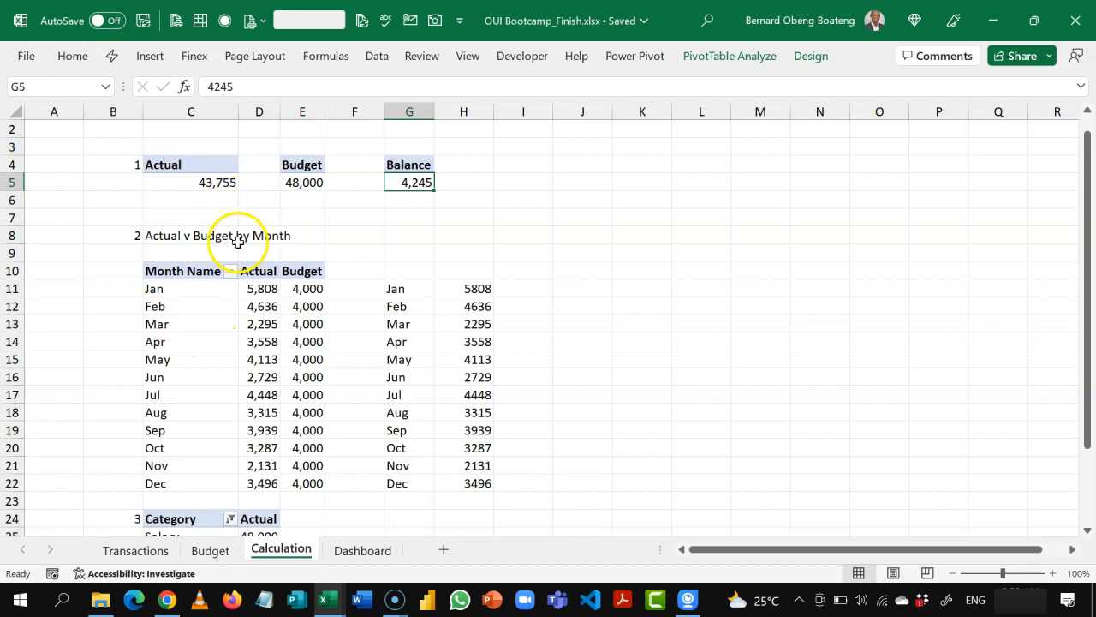
click(353, 550)
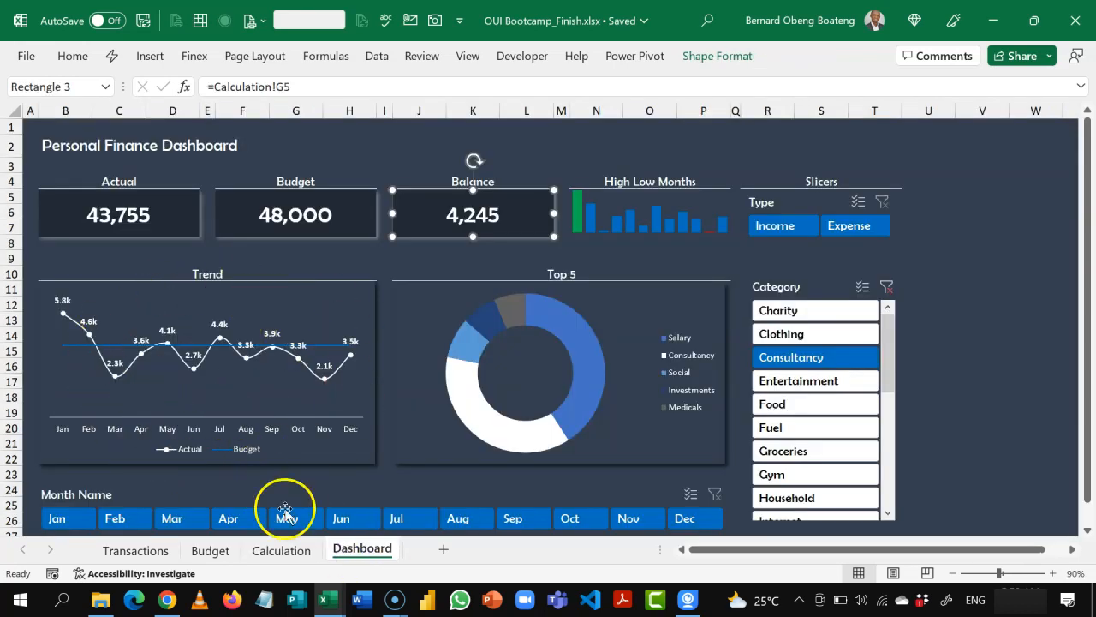
click(282, 553)
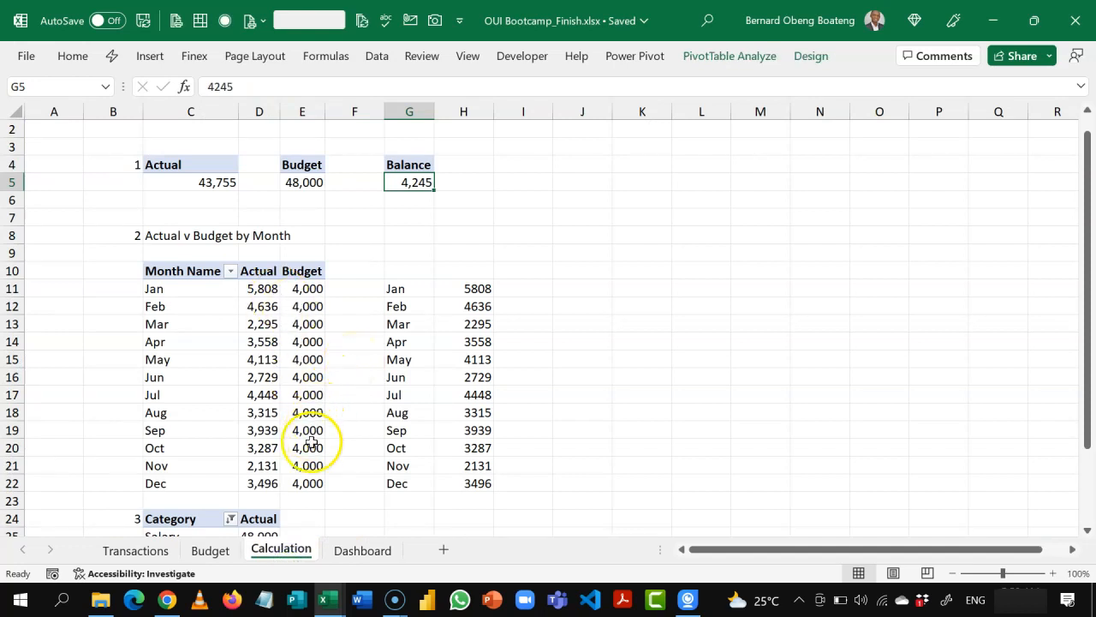
Step: Look through the month and category tables further down the finished workbook's Calculation sheet
click(573, 470)
key(Down)
key(Down)
key(Down)
key(Down)
key(Down)
key(Down)
key(Down)
key(Down)
key(Down)
key(Down)
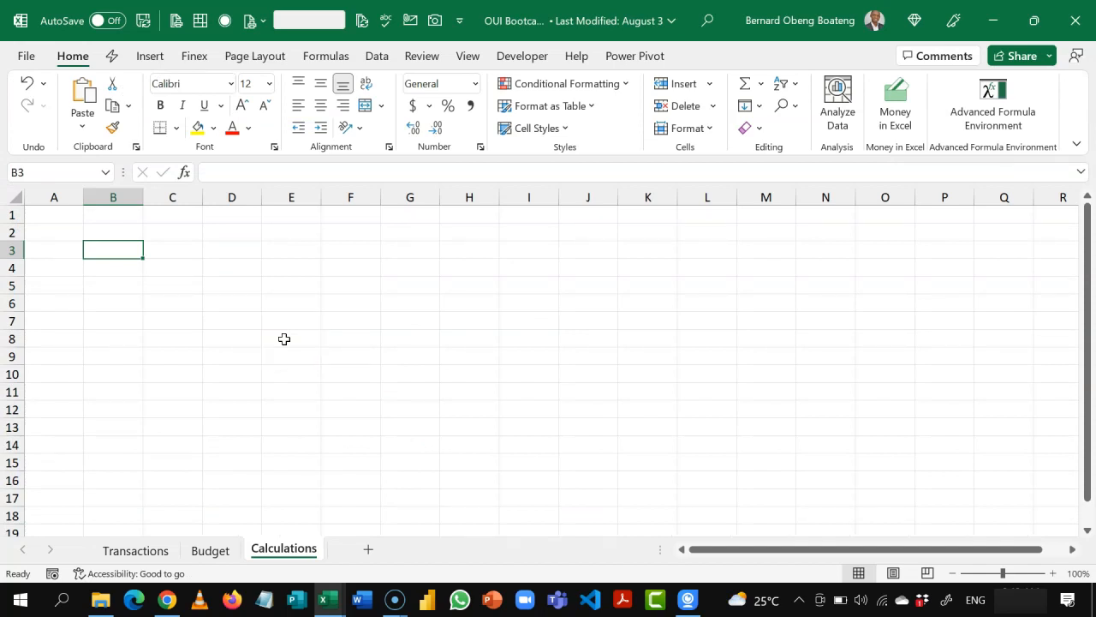
Step: In the working workbook's Calculations sheet, enter the number 1 in B3 and the label Actual in C2
text(1)
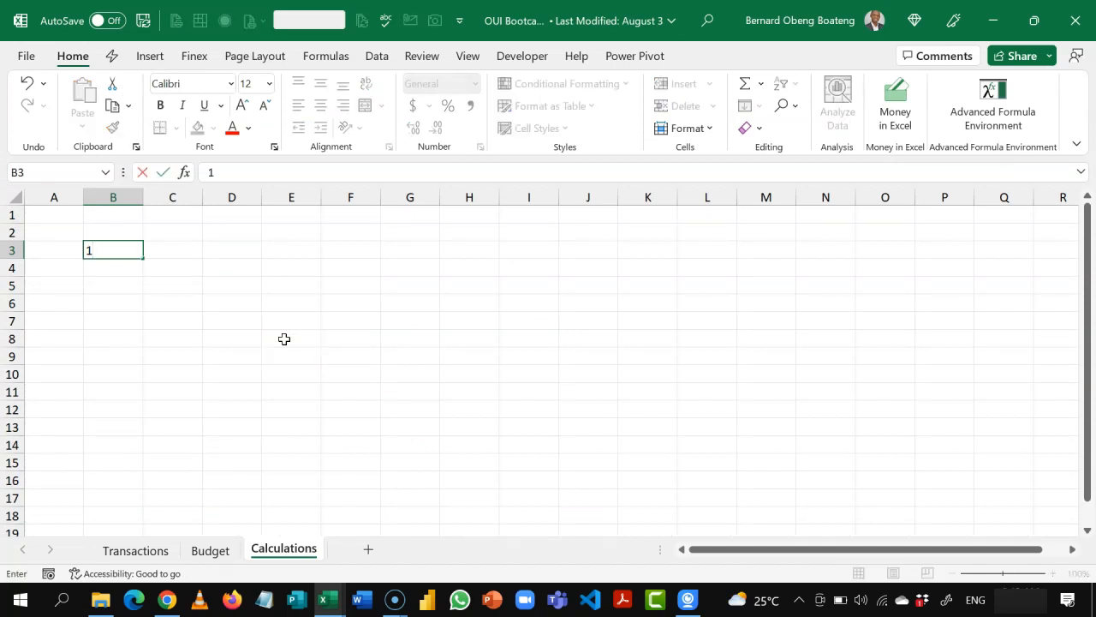
key(Tab)
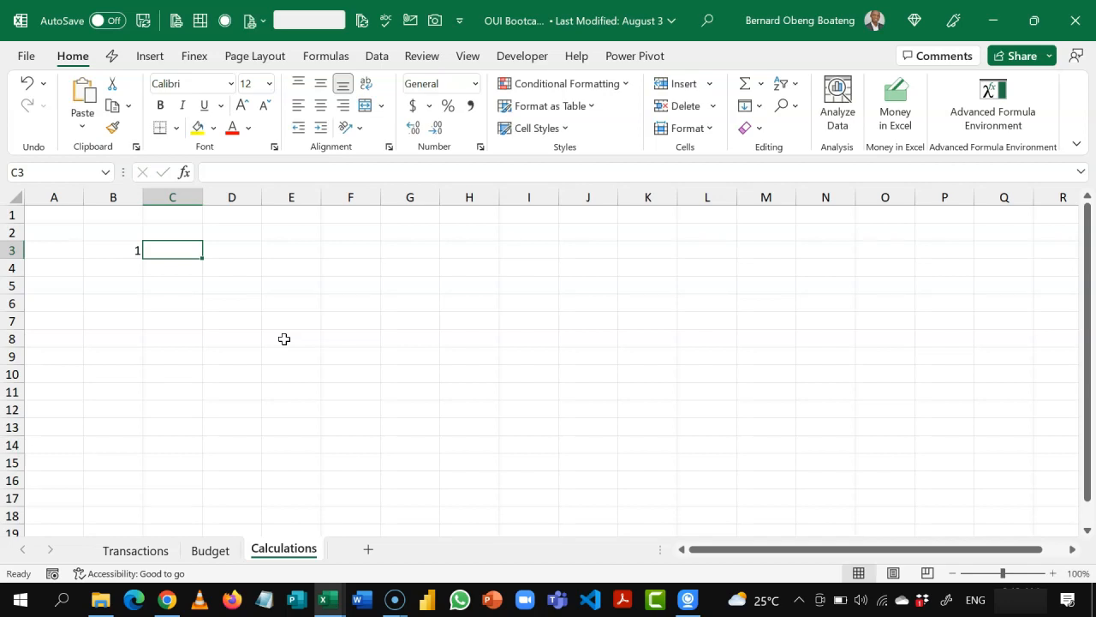
click(189, 233)
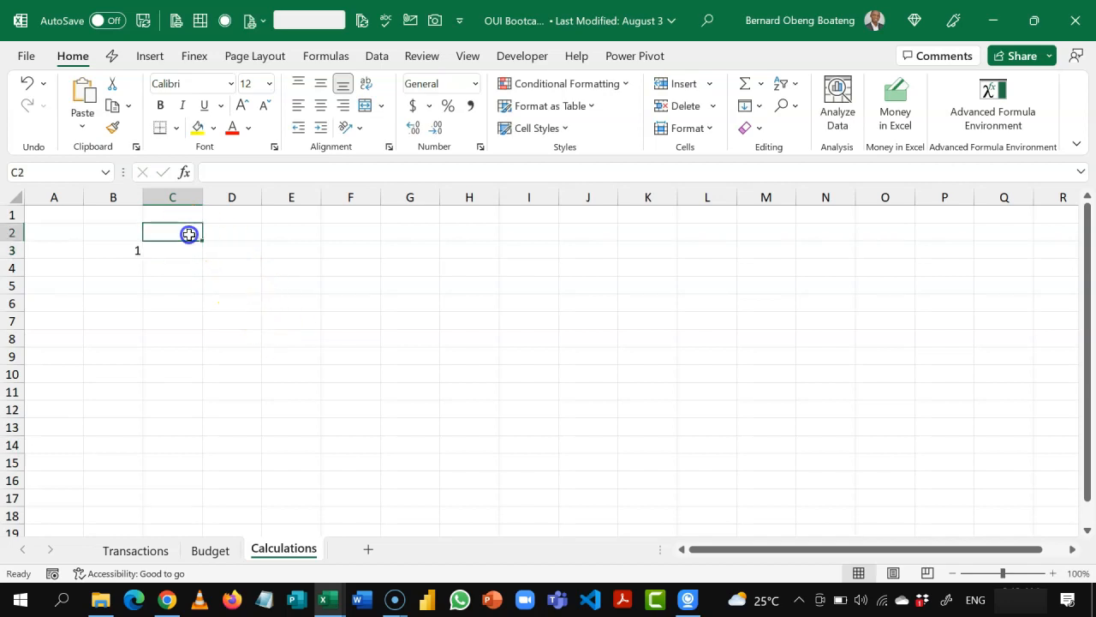
text(a)
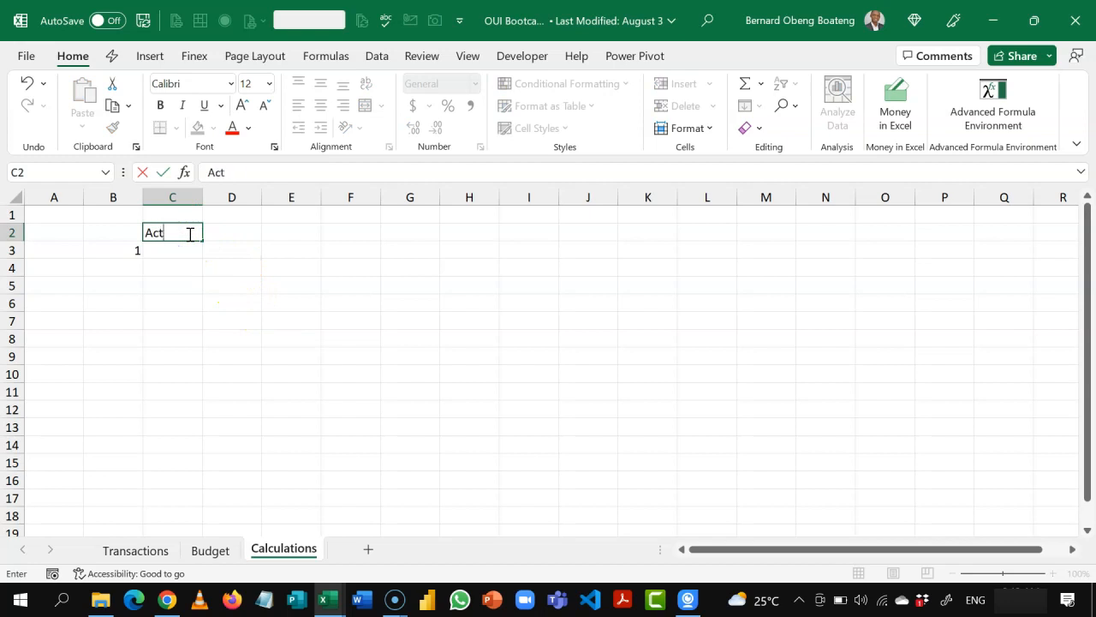
key(Return)
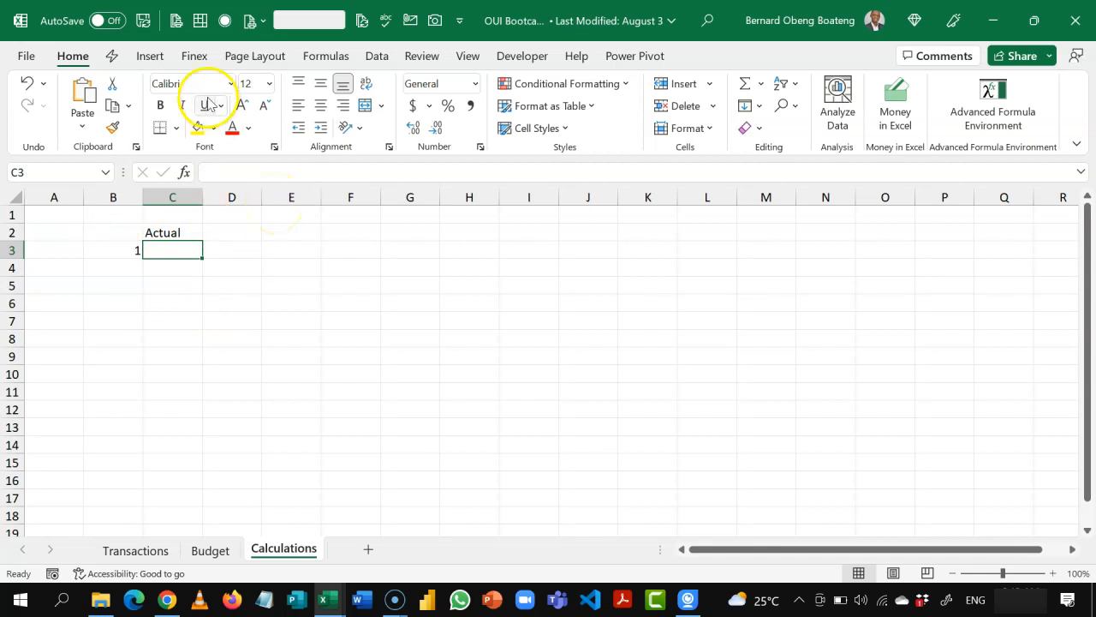
Step: Insert a PivotTable from the Data Model at C3 of the Calculations sheet, with the Actual measure as its value, and close the field list
click(152, 57)
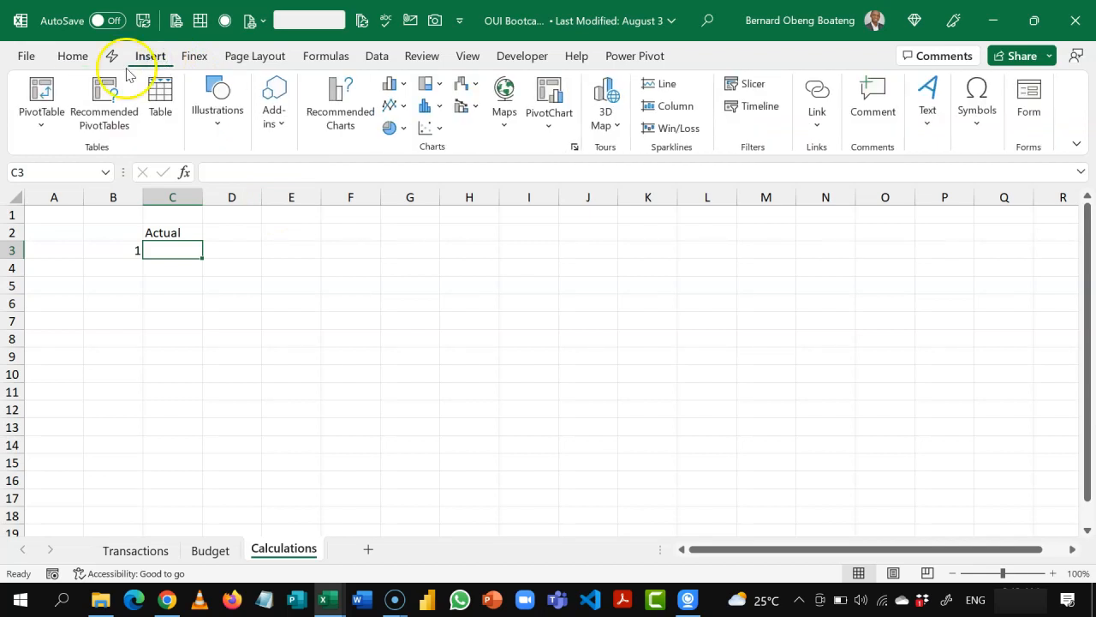
click(40, 113)
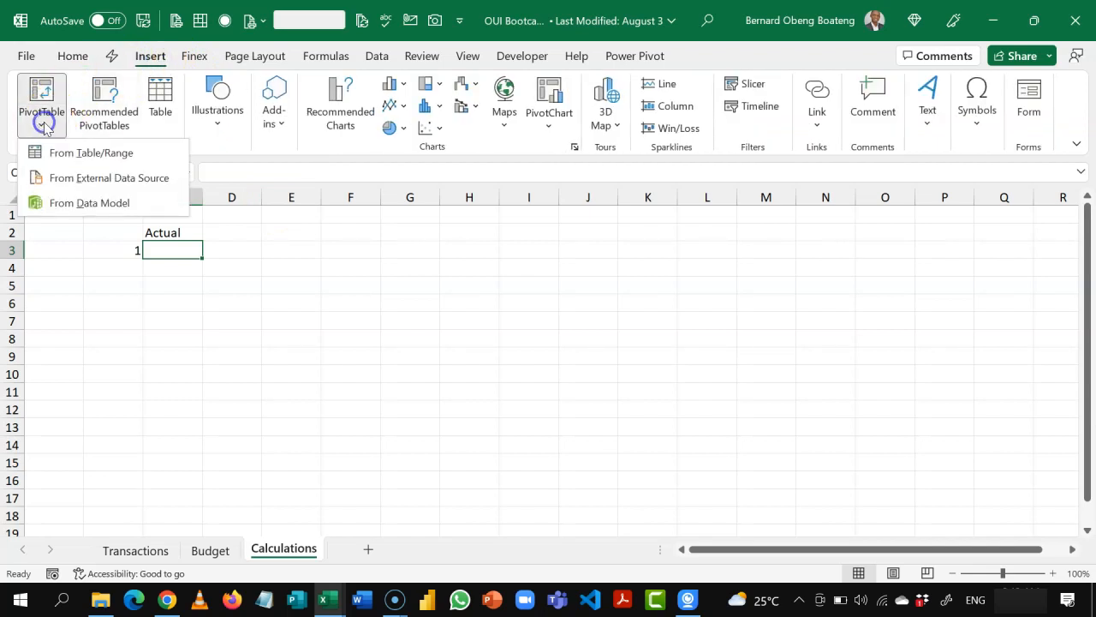
click(75, 207)
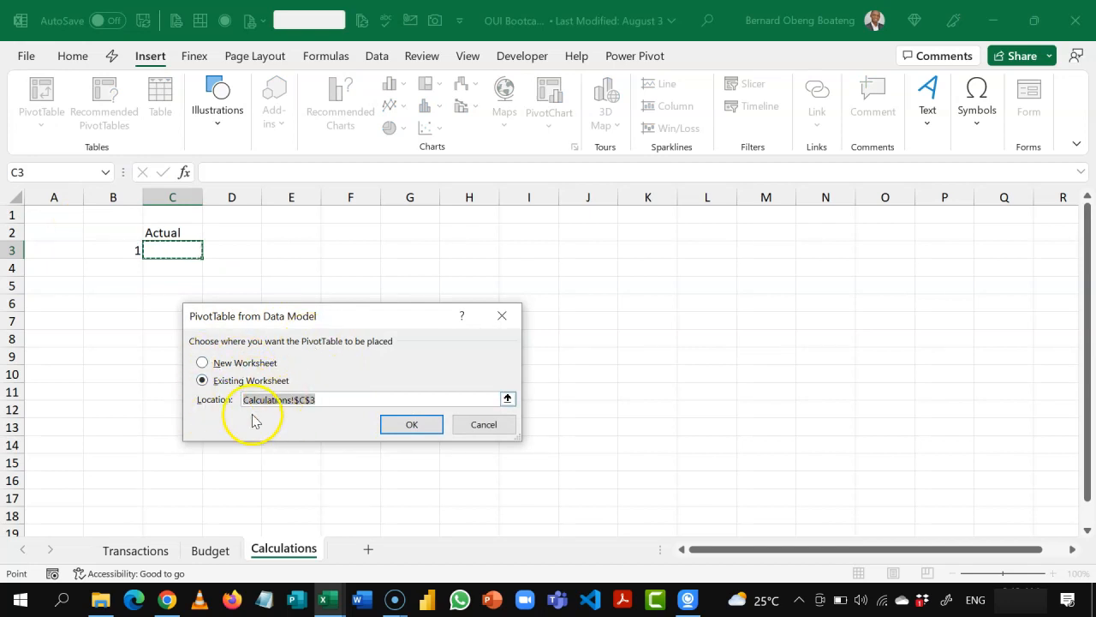
click(411, 425)
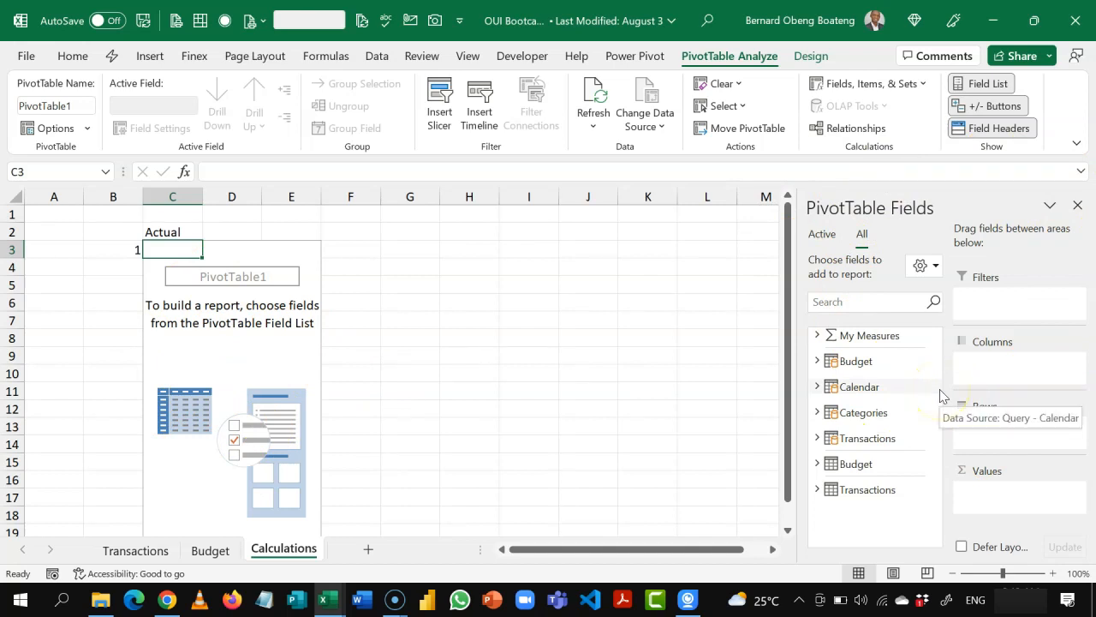
click(817, 336)
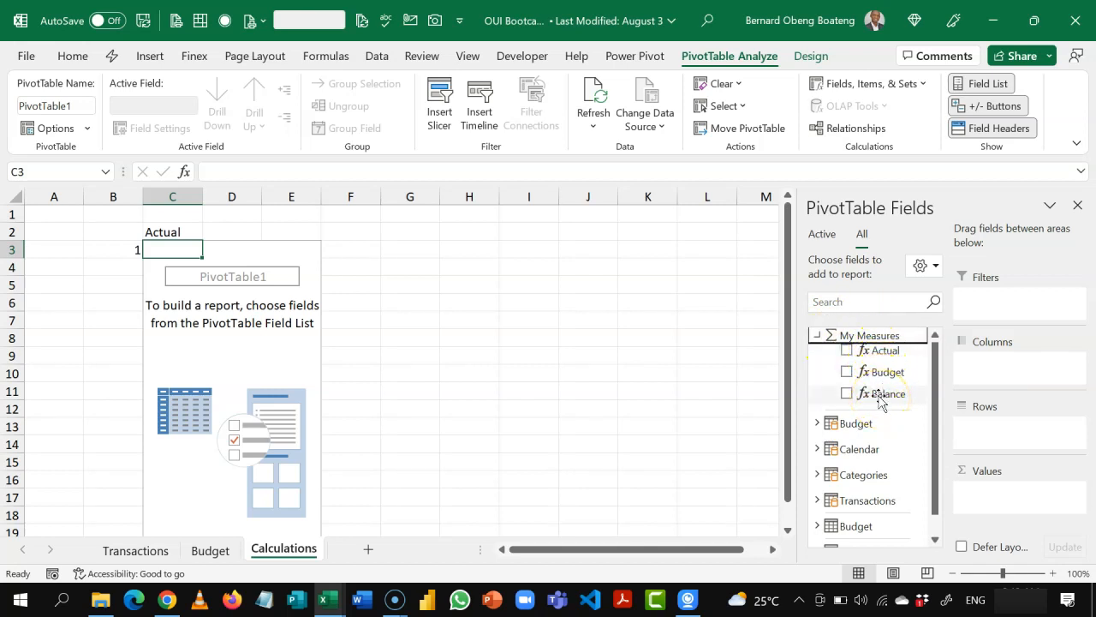
click(882, 354)
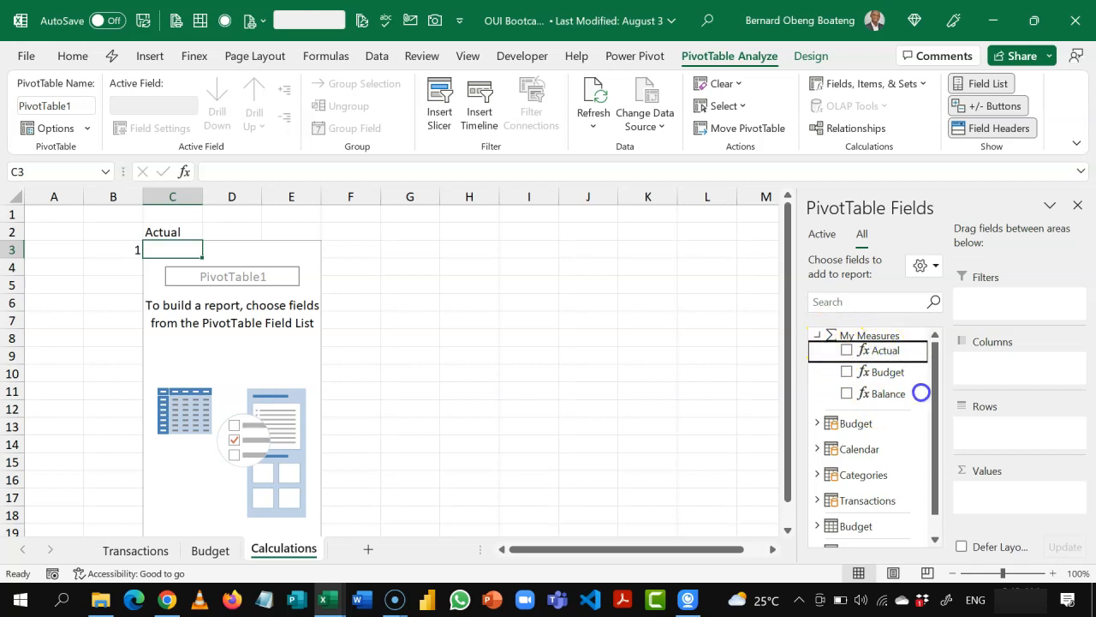
drag(991, 491, 993, 497)
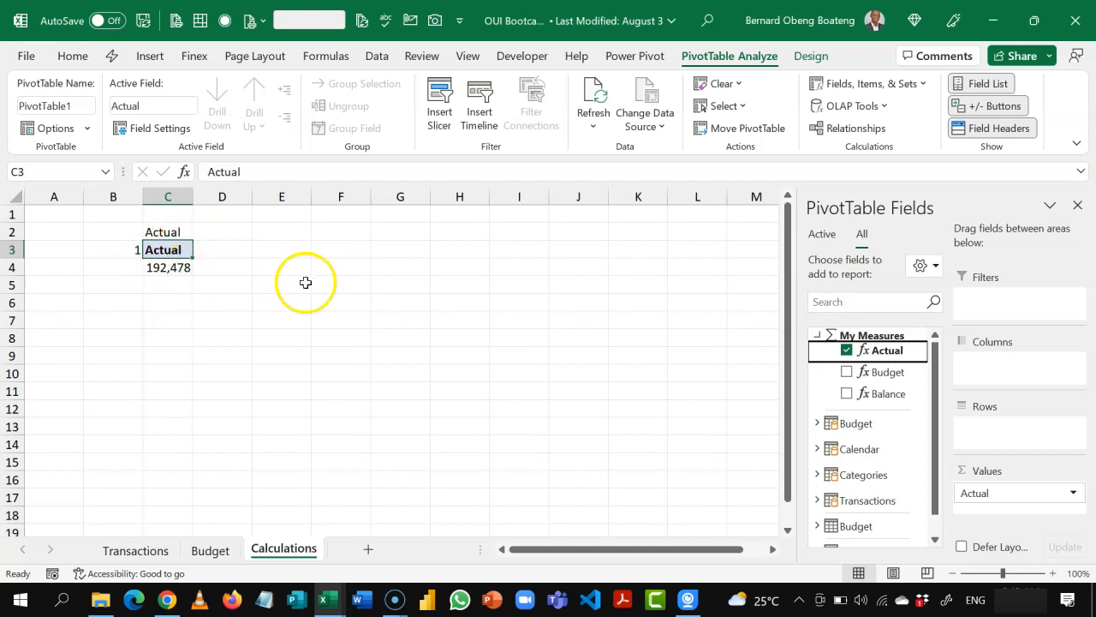
click(1078, 206)
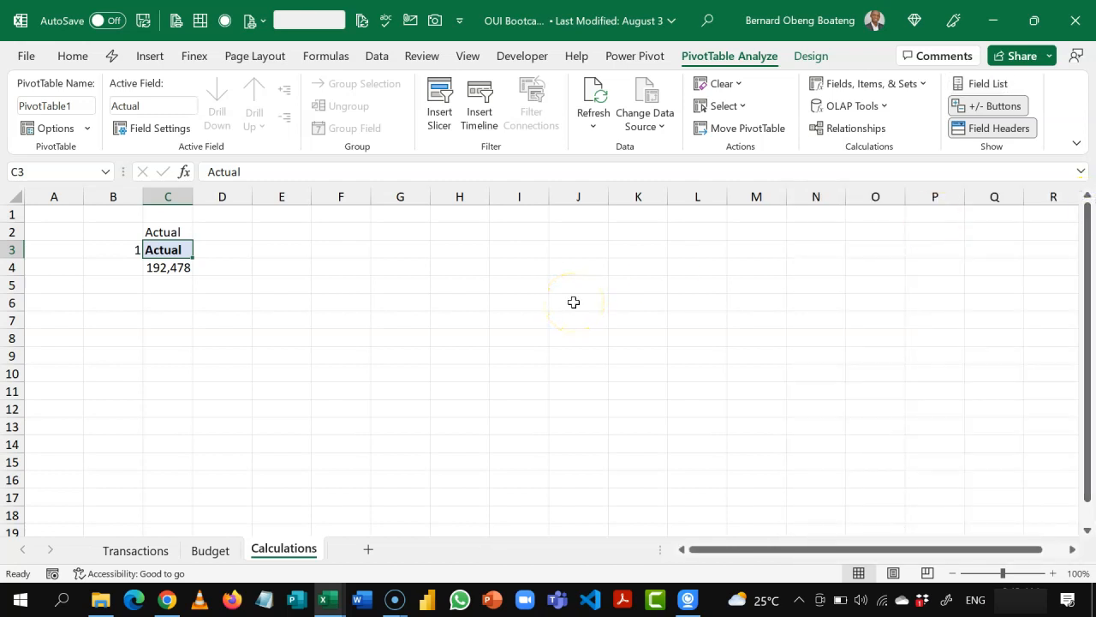
Step: Copy the Actual PivotTable to F3 and enter the label Budget above it in F2
key(ctrl+a)
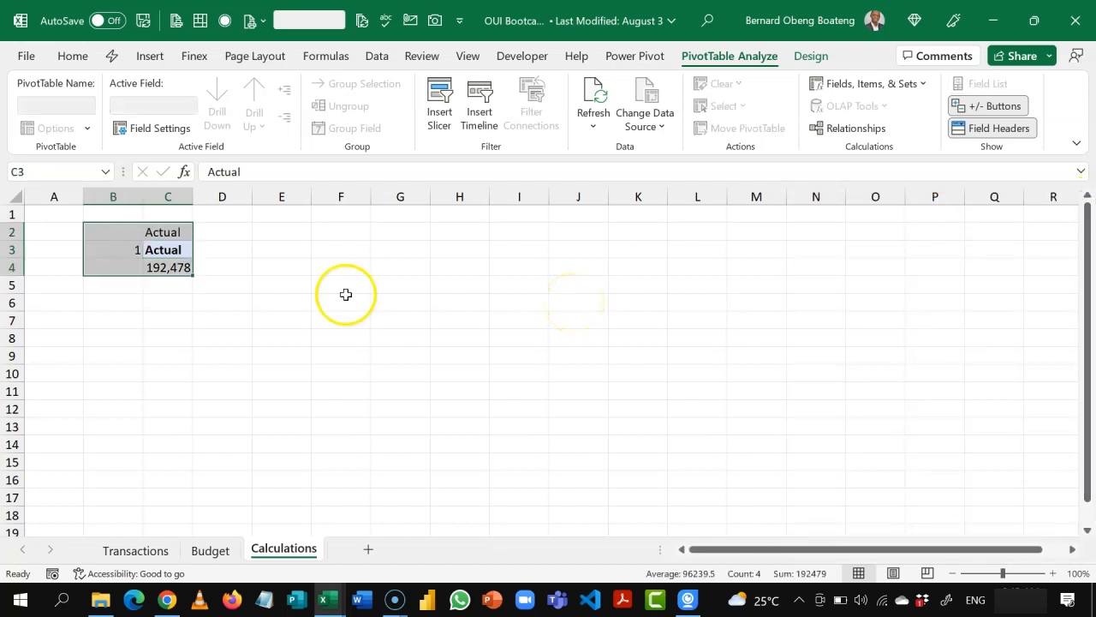
click(172, 250)
mouse_move(170, 255)
mouse_down()
mouse_move(171, 267)
mouse_move(167, 248)
mouse_move(174, 267)
mouse_up()
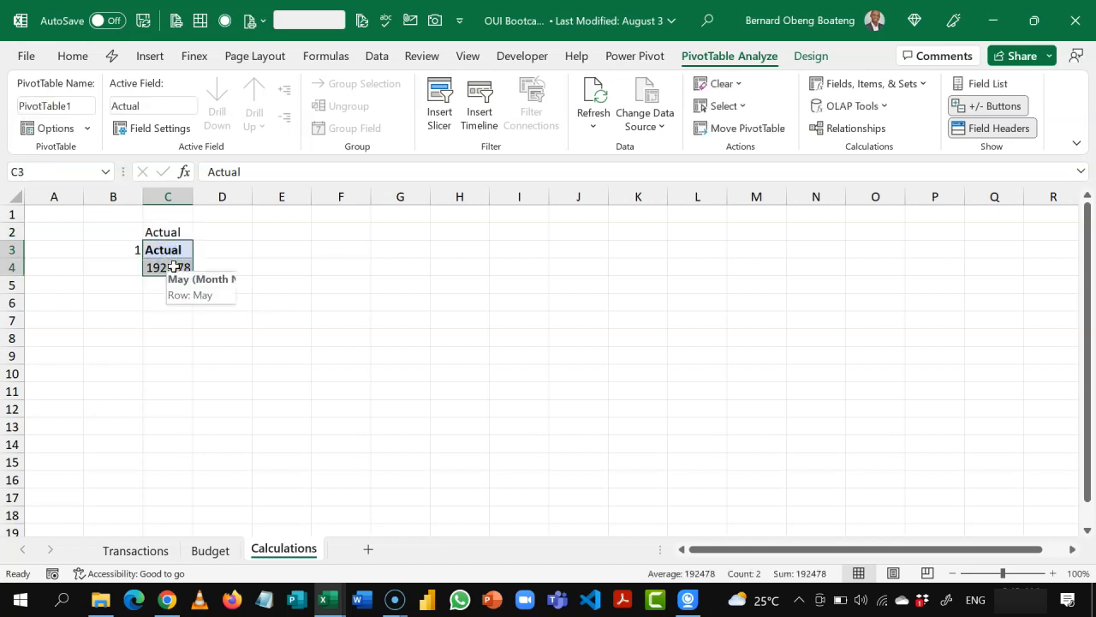
key(ctrl+c)
click(342, 249)
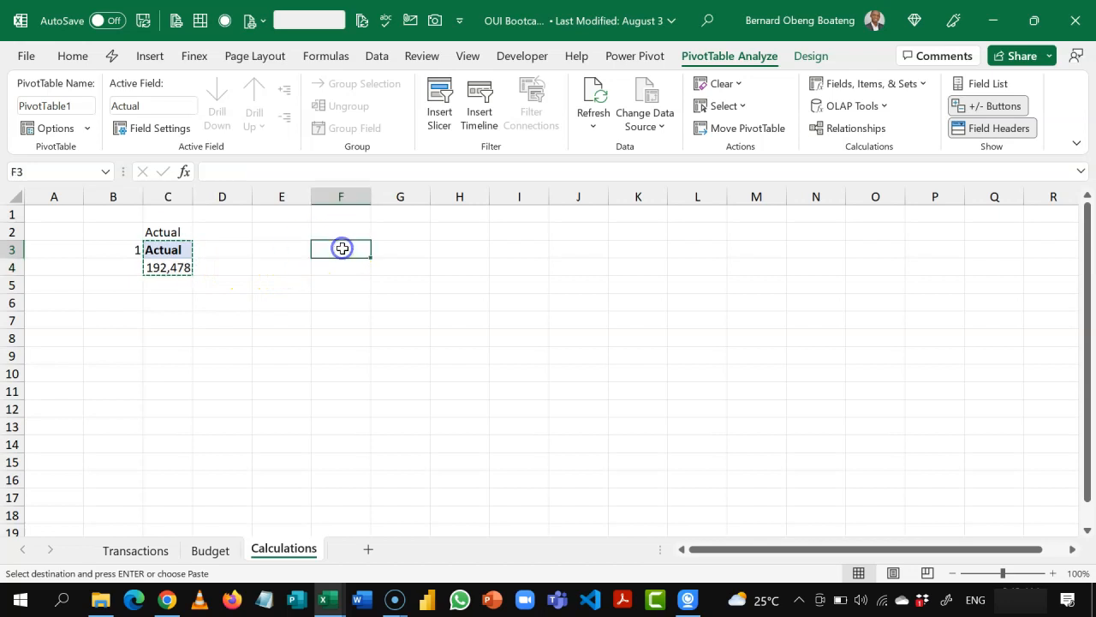
key(ctrl+v)
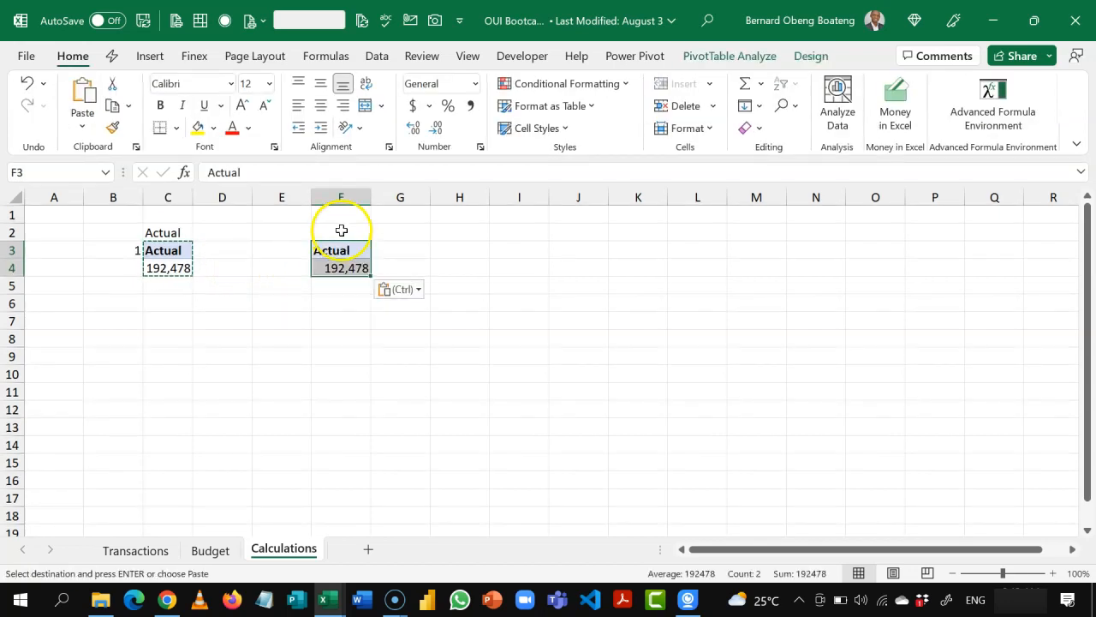
click(341, 230)
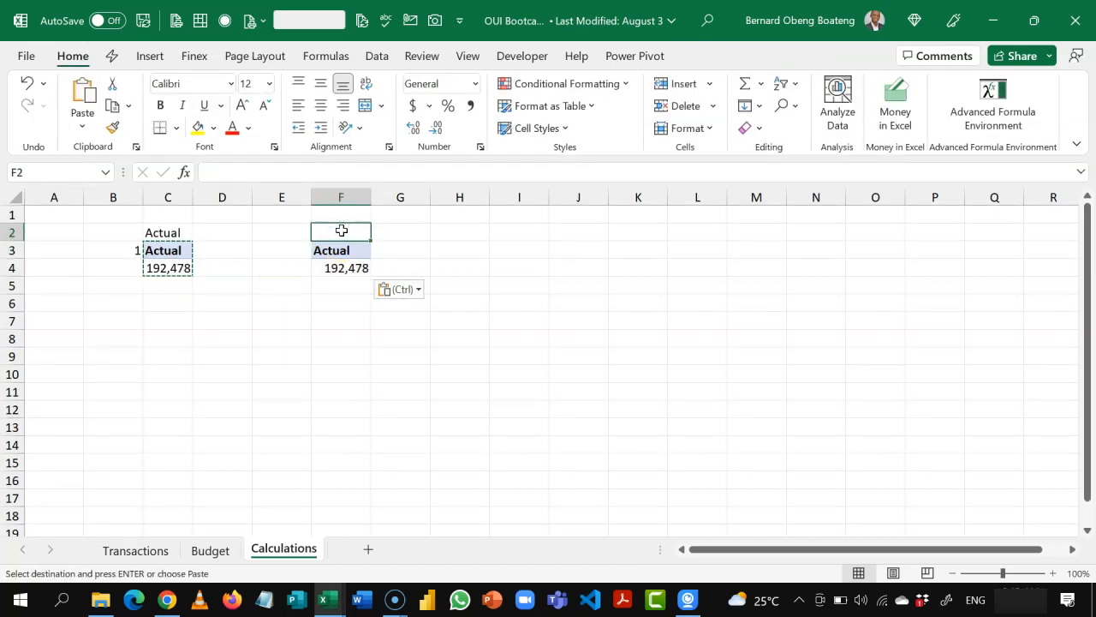
text(Budget)
key(Return)
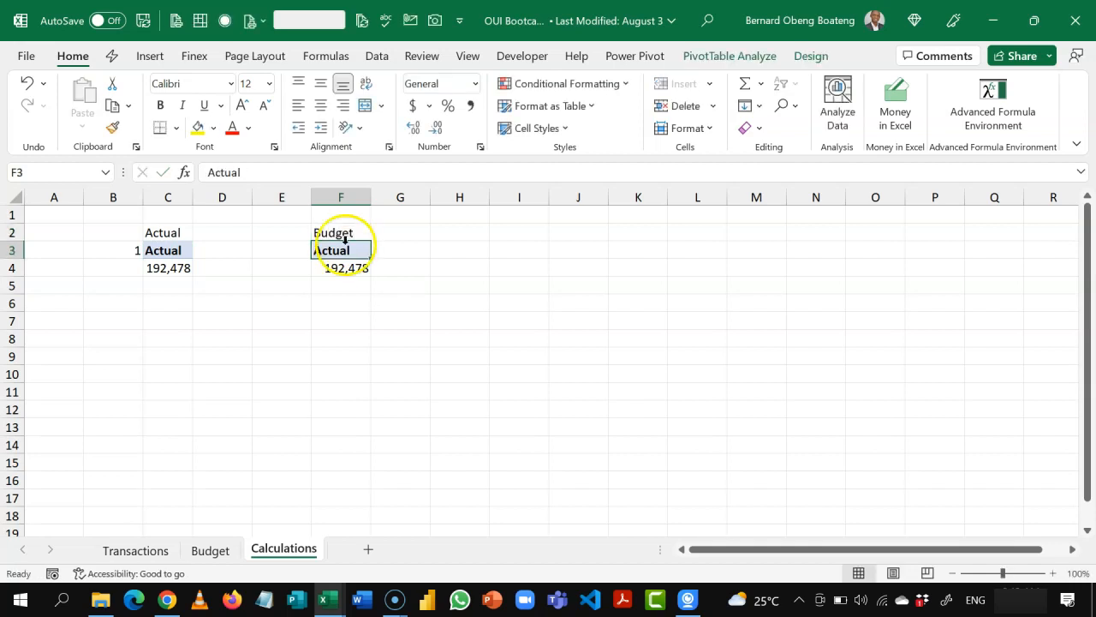
Step: Show the field list for the PivotTable under the Budget label and replace its Actual measure with Budget
click(346, 269)
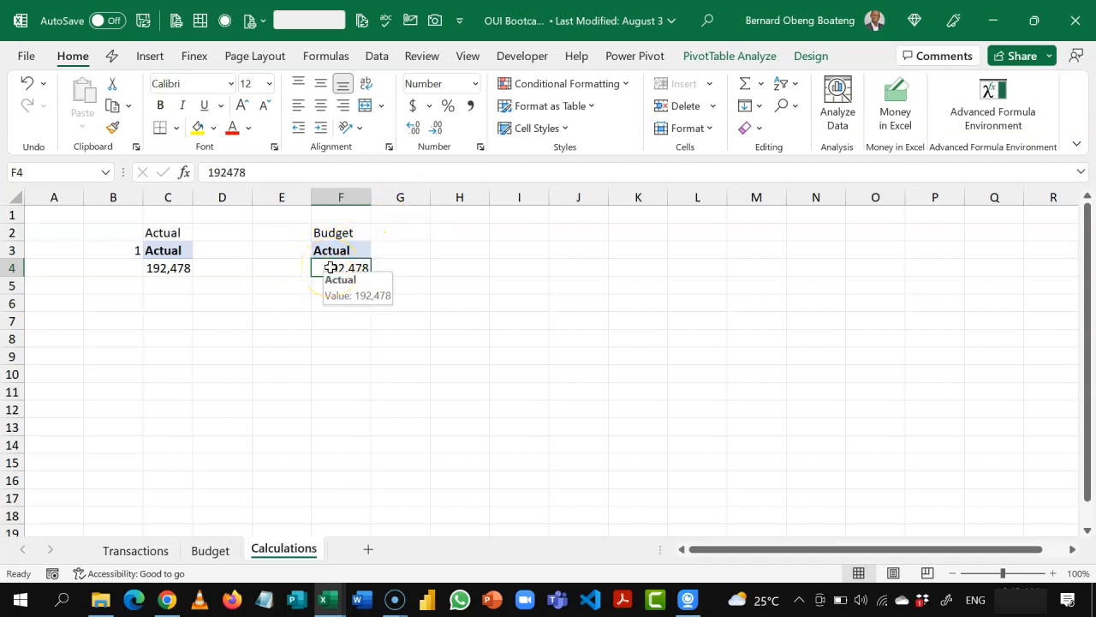
click(749, 57)
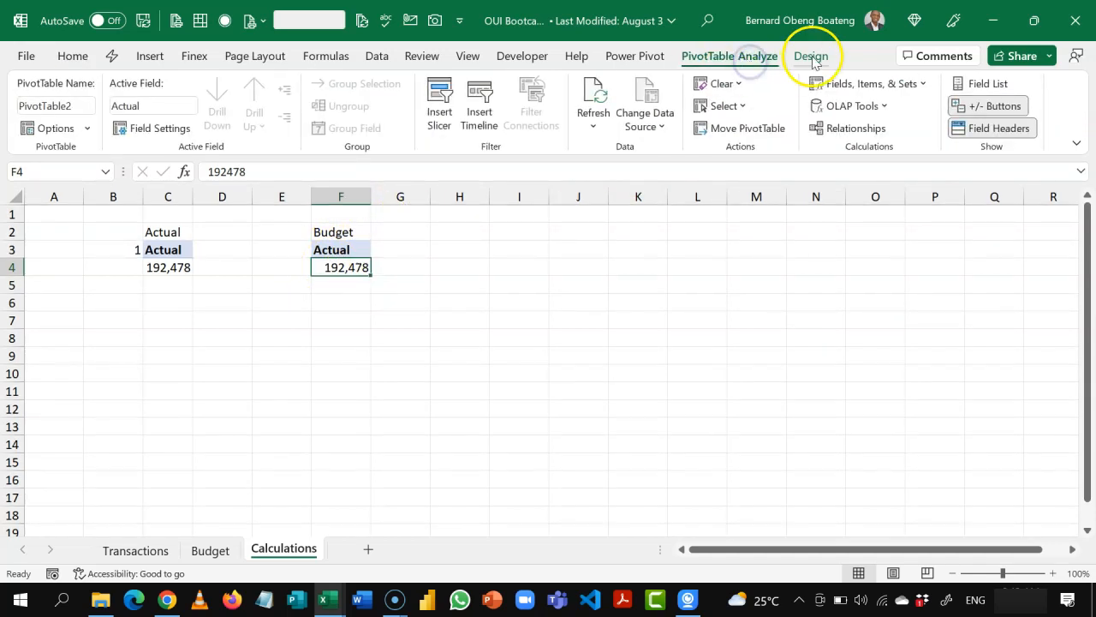
click(811, 58)
click(747, 56)
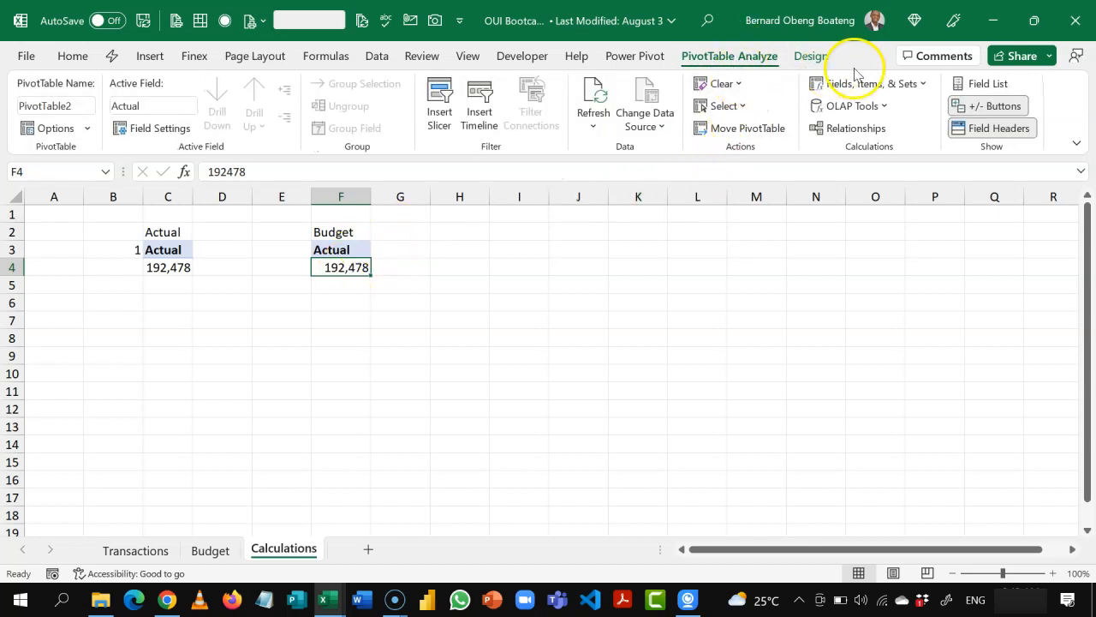
click(962, 84)
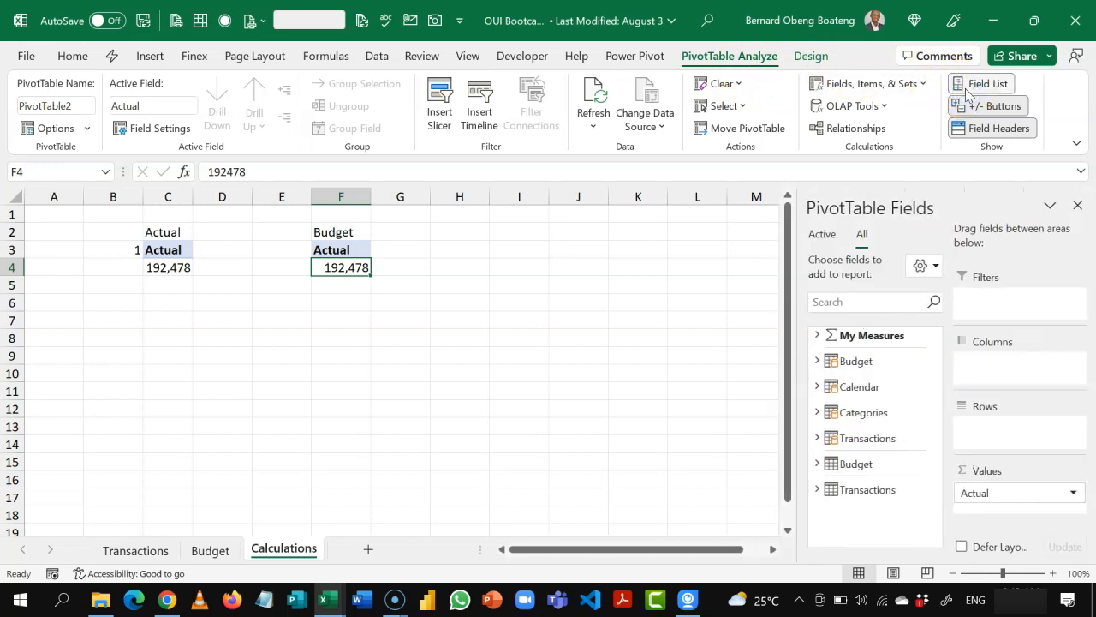
click(817, 335)
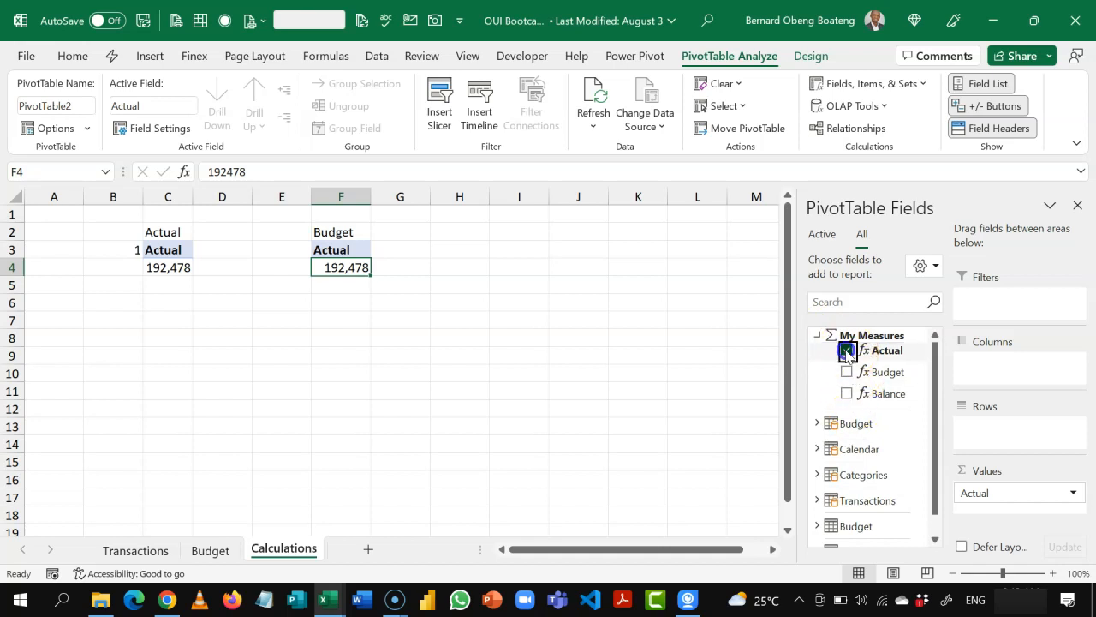
click(846, 351)
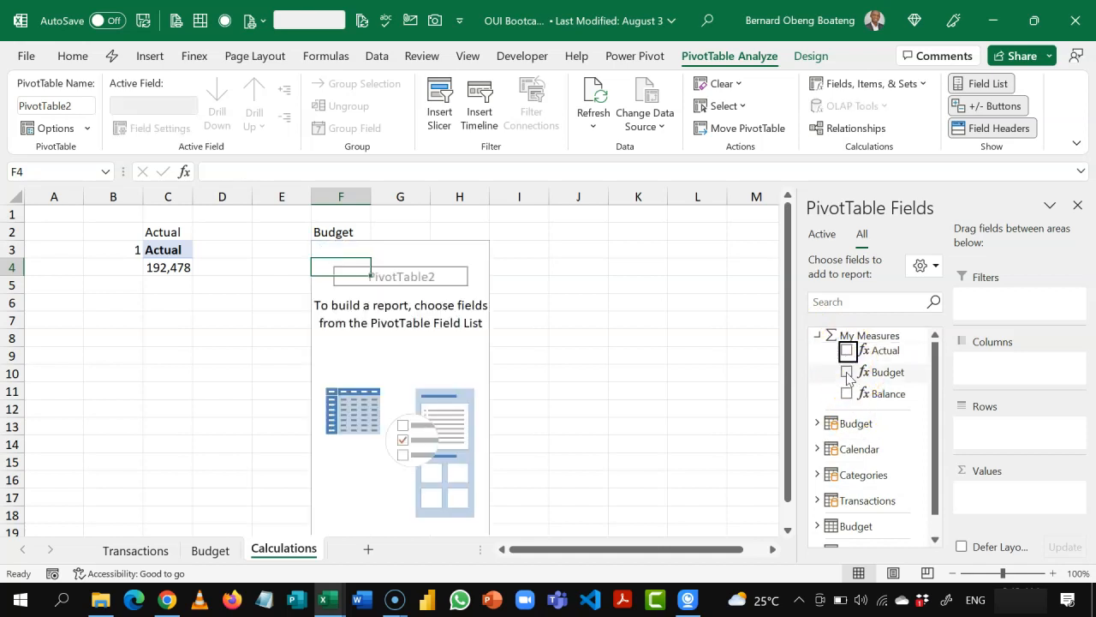
click(847, 373)
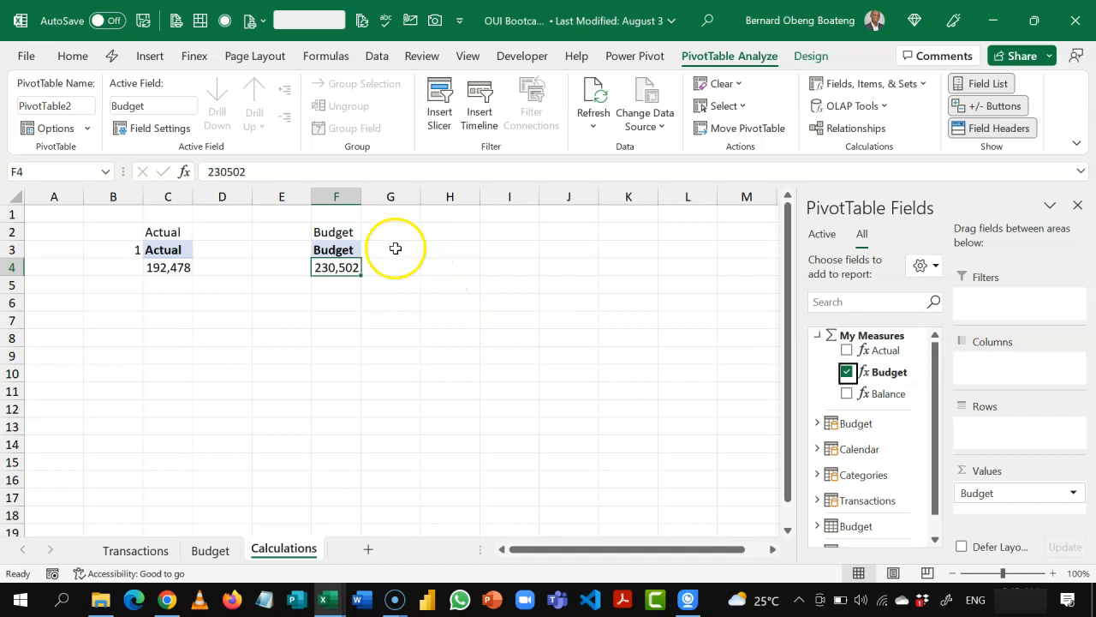
Step: Enter the label Balance in I2 and paste a copy of the Budget PivotTable below it at I3
click(489, 236)
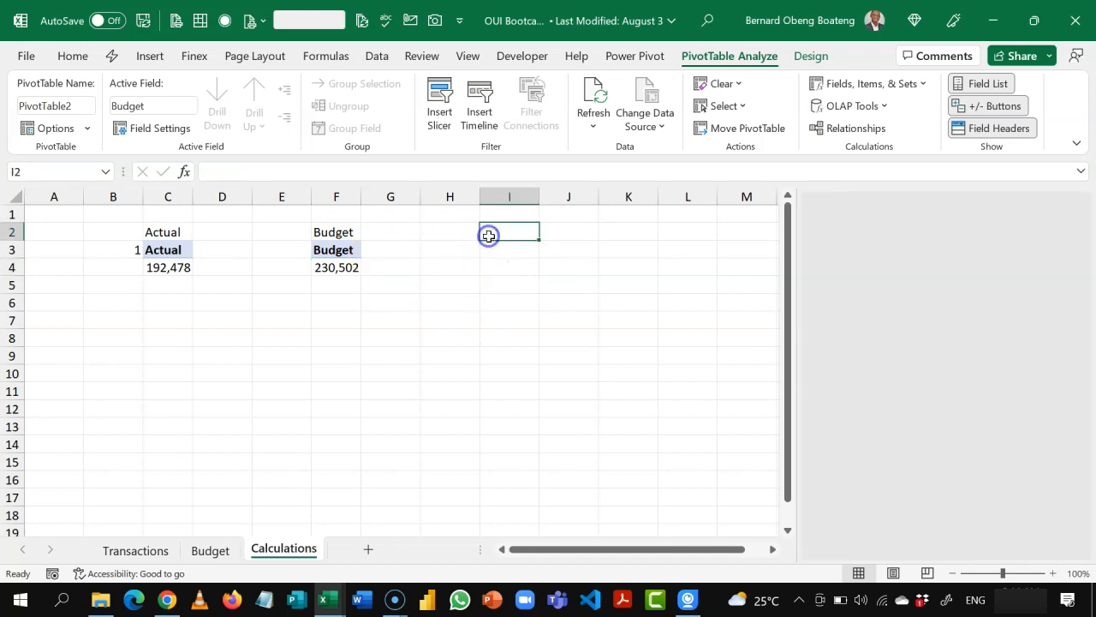
text(Balance)
key(Return)
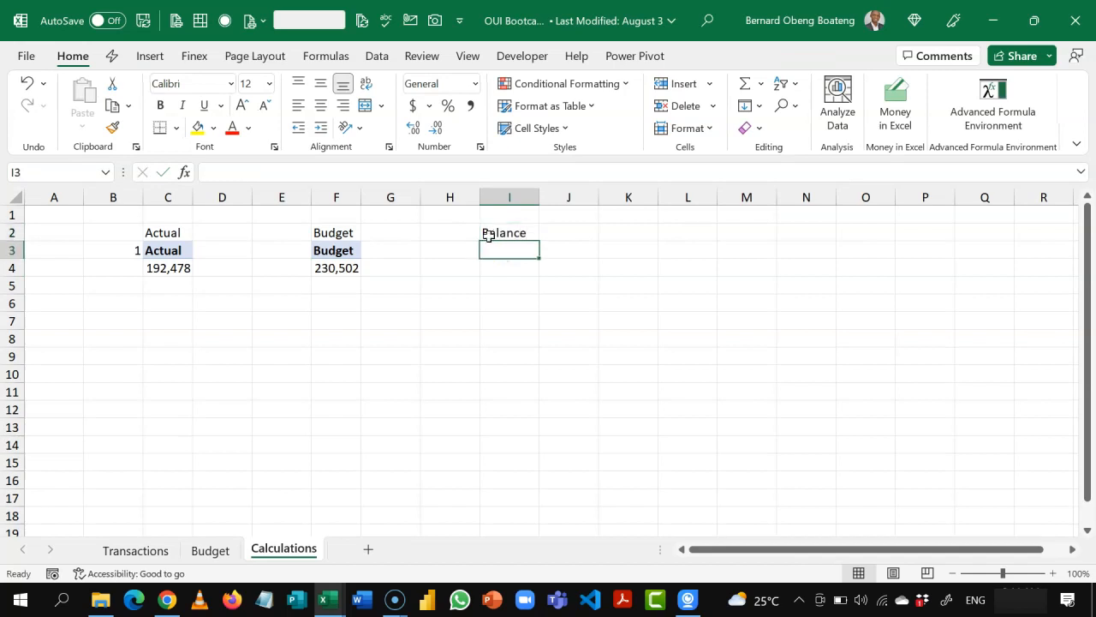
drag(356, 250, 343, 269)
key(ctrl+c)
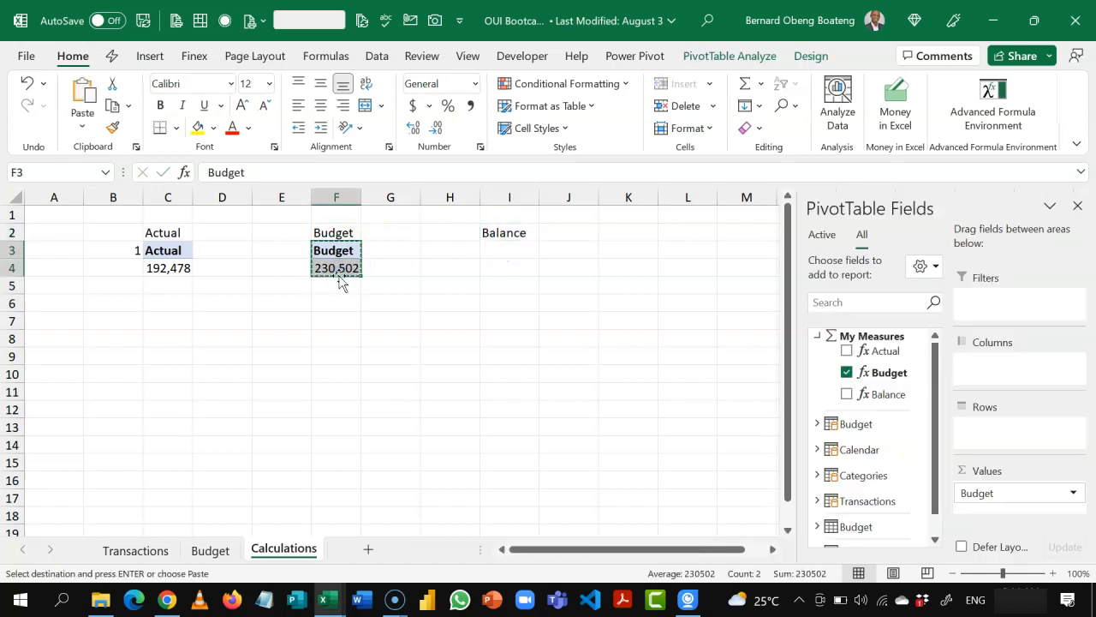
click(507, 252)
key(ctrl+v)
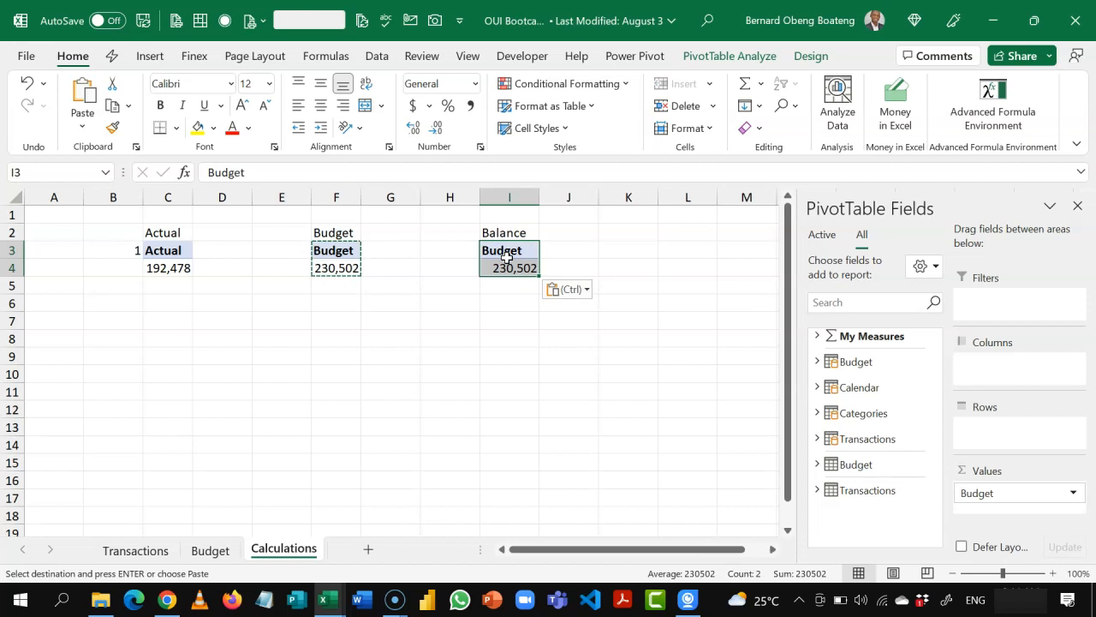
Step: Replace the Budget measure with Balance in the PivotTable at I3 and clear the copy selection
click(817, 335)
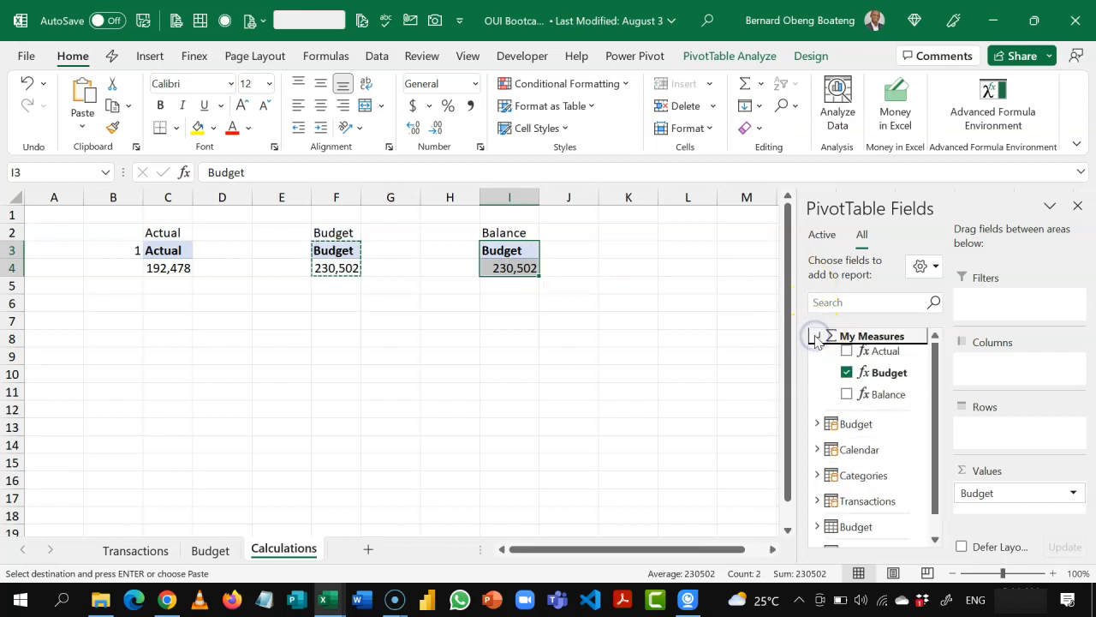
click(847, 373)
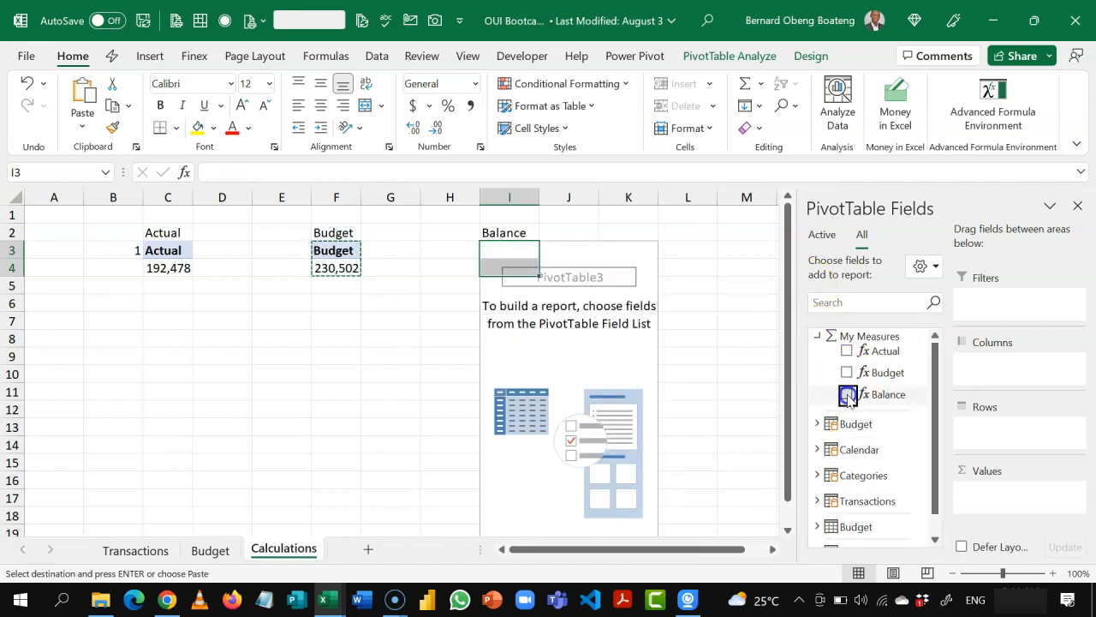
click(848, 397)
click(557, 362)
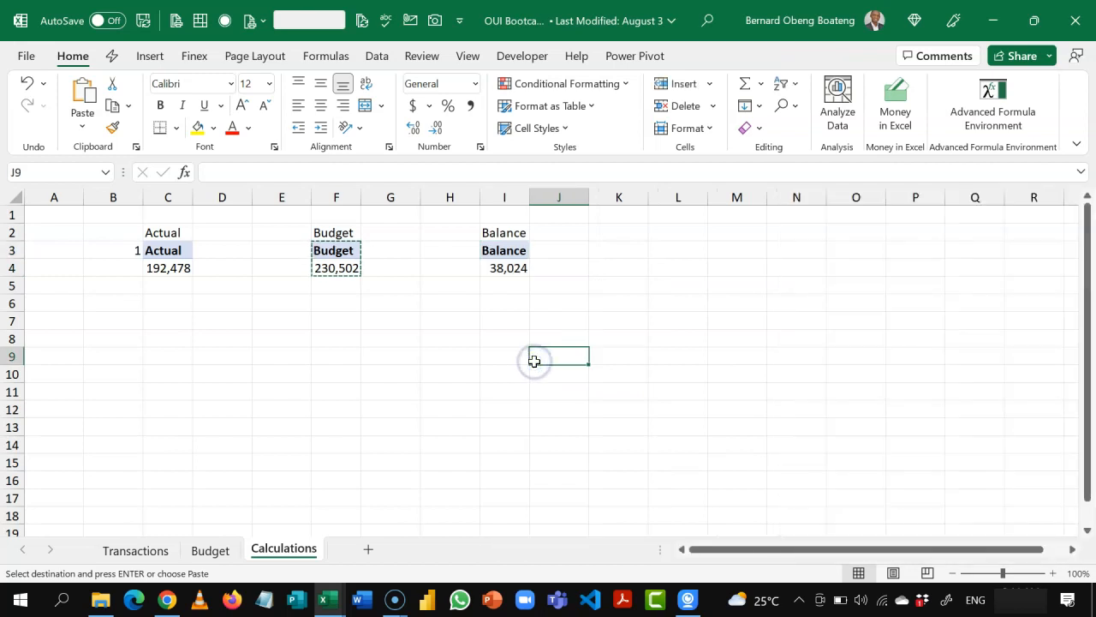
key(Escape)
click(179, 265)
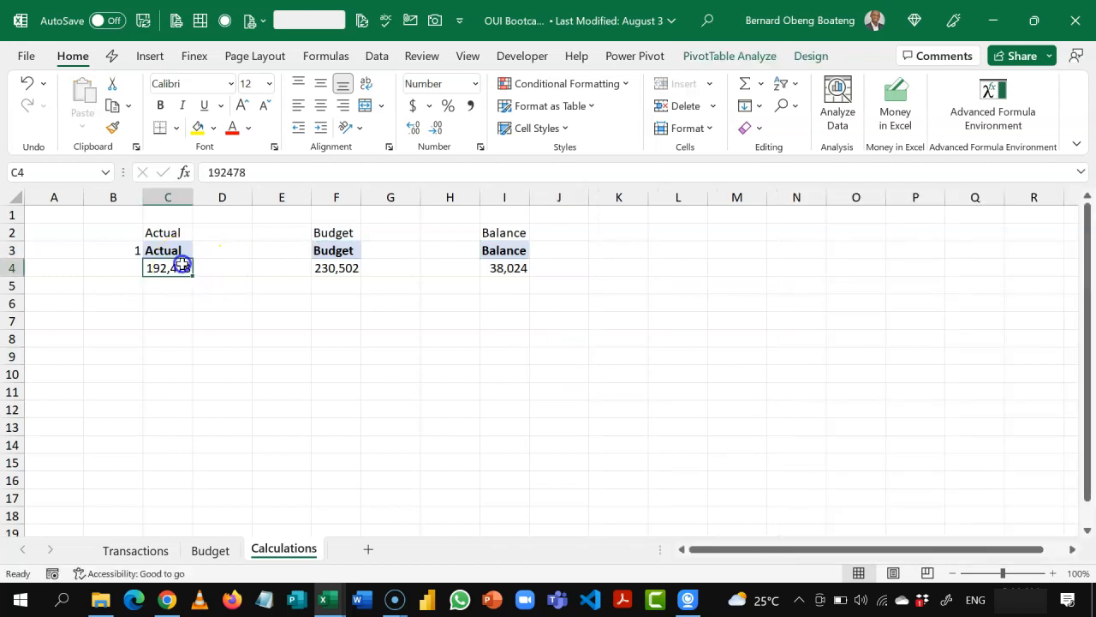
Step: Enter the section number 2 in B7, below the Actual, Budget and Balance PivotTables
click(339, 271)
click(495, 268)
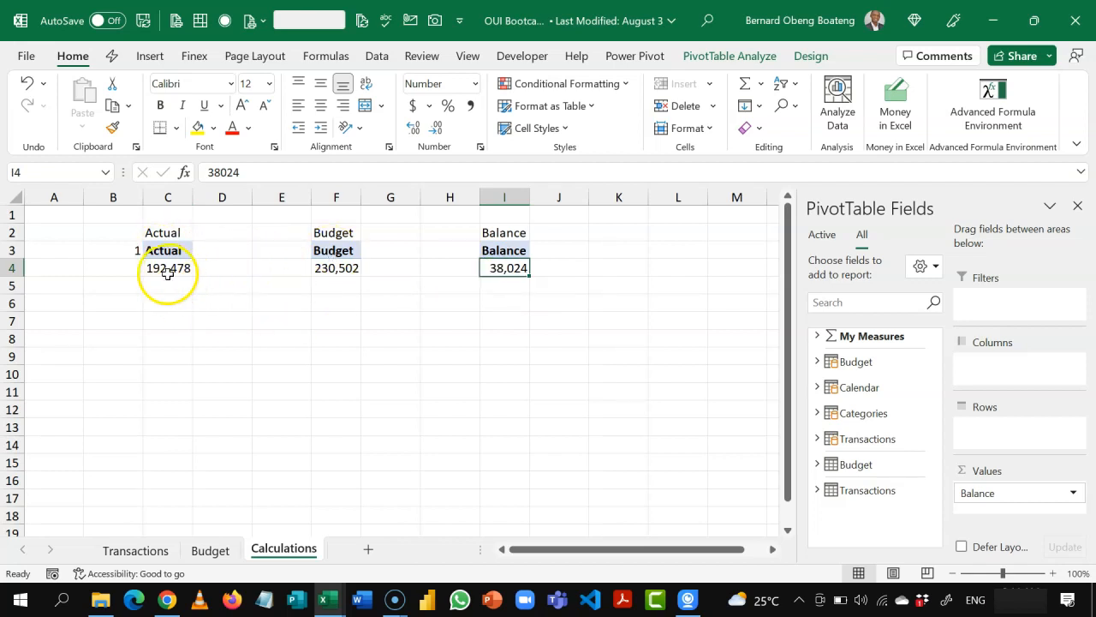
click(137, 320)
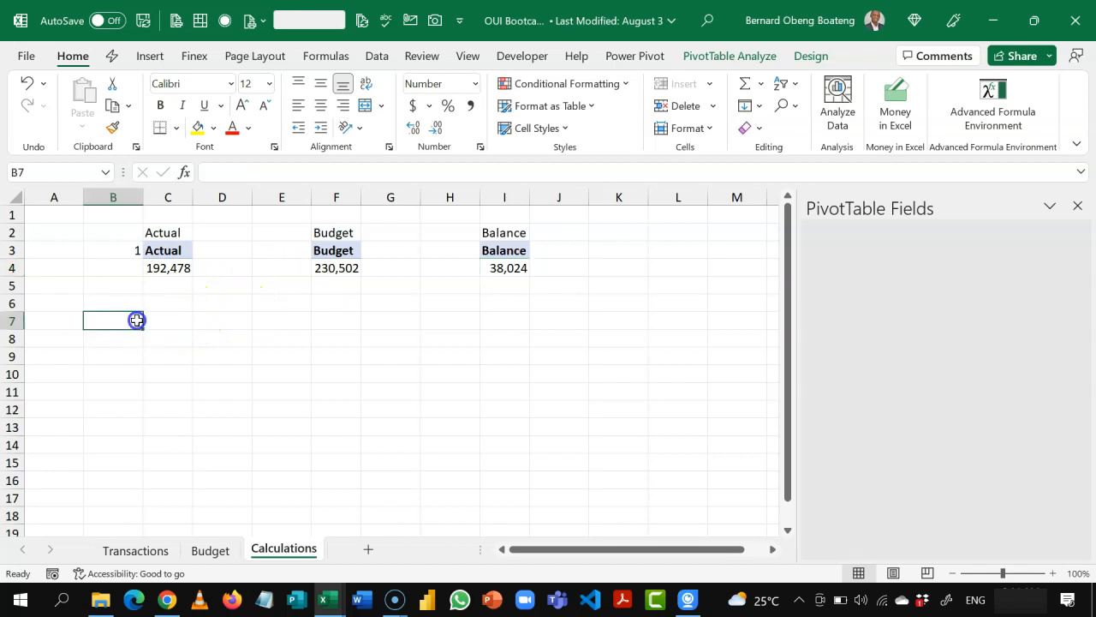
text(2)
key(Tab)
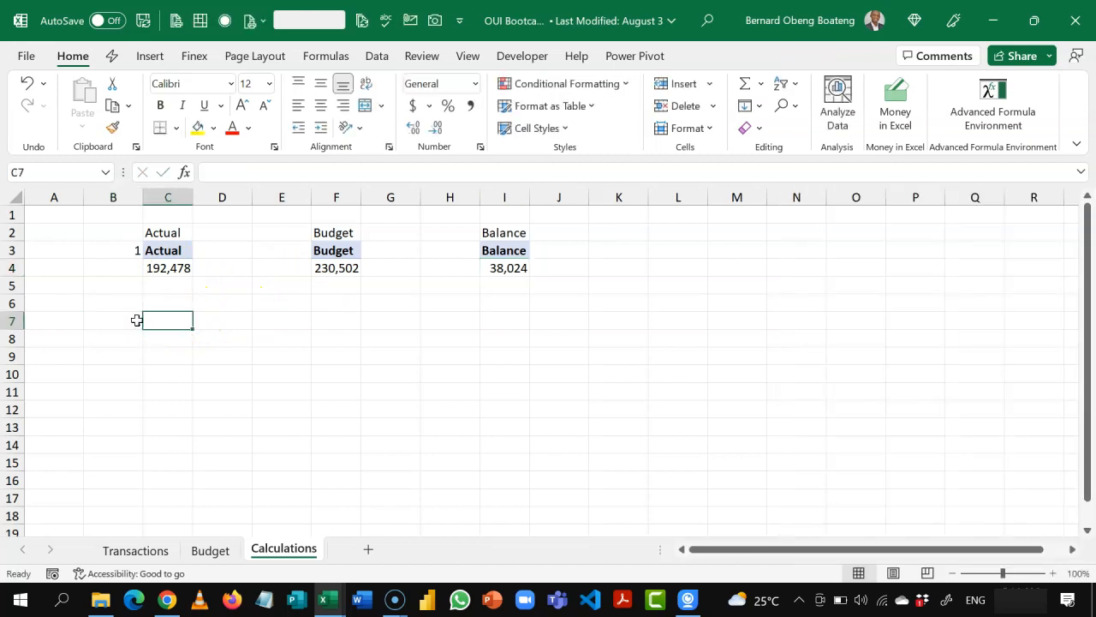
Step: Switch to the finished workbook, examine the Trend chart on its Dashboard sheet, and return to the Calculations sheet
key(alt+Tab)
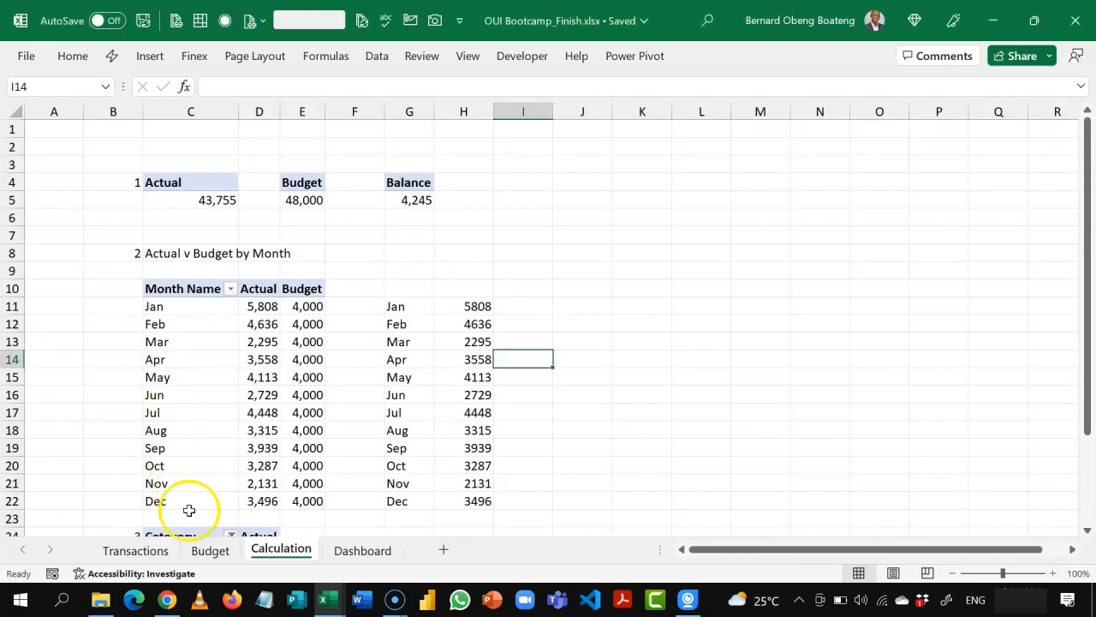
click(359, 550)
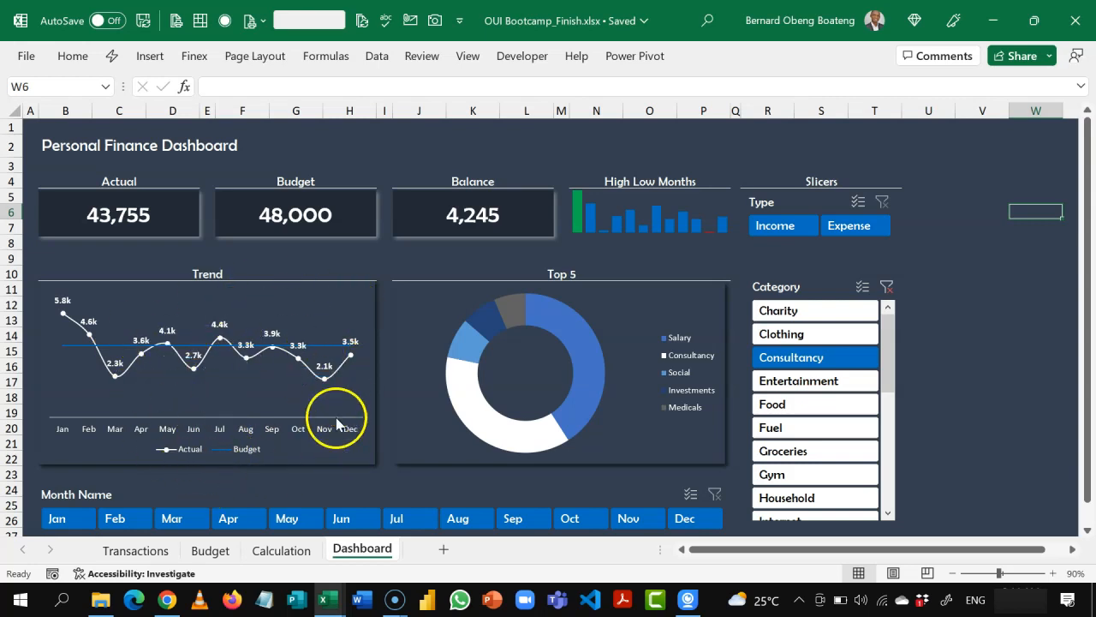
key(alt+Tab)
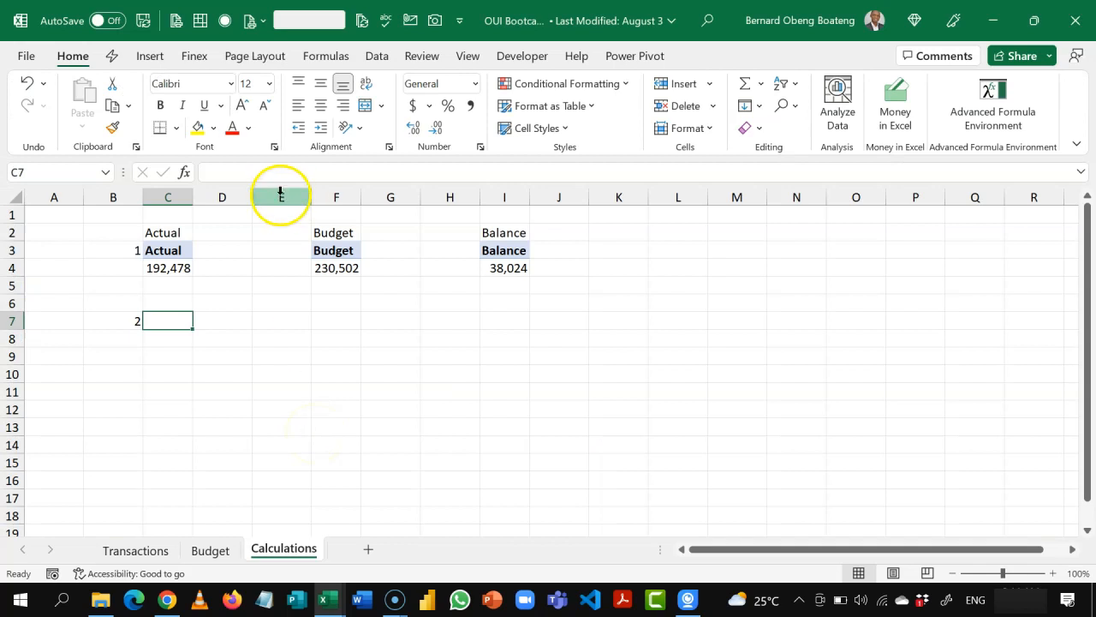
Step: Insert a PivotTable from the data model at C7 of the existing Calculations sheet
click(150, 57)
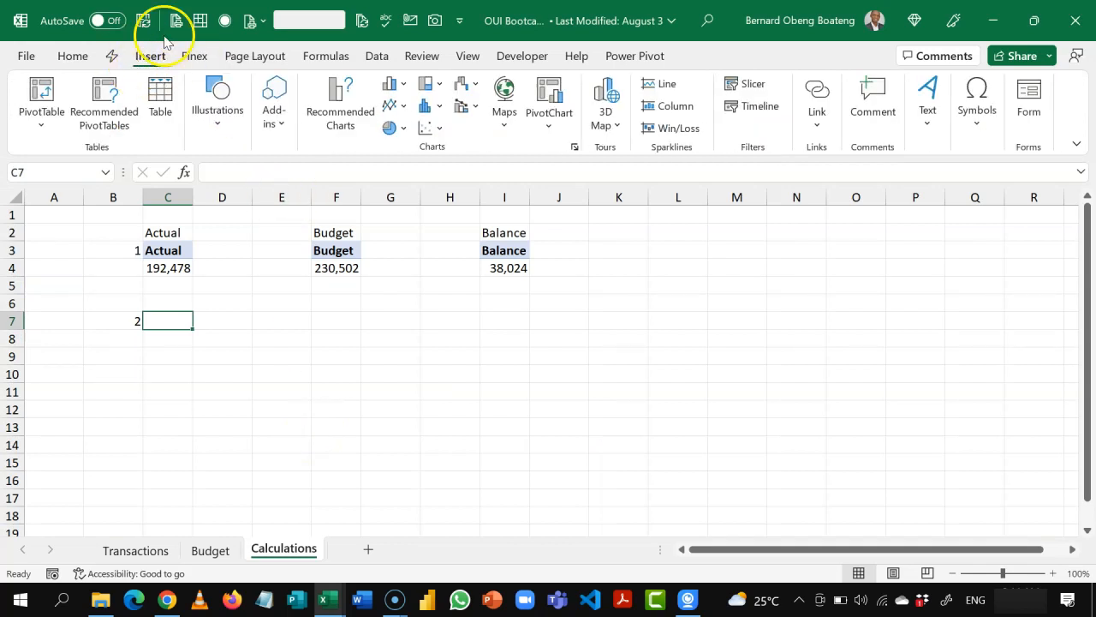
click(41, 125)
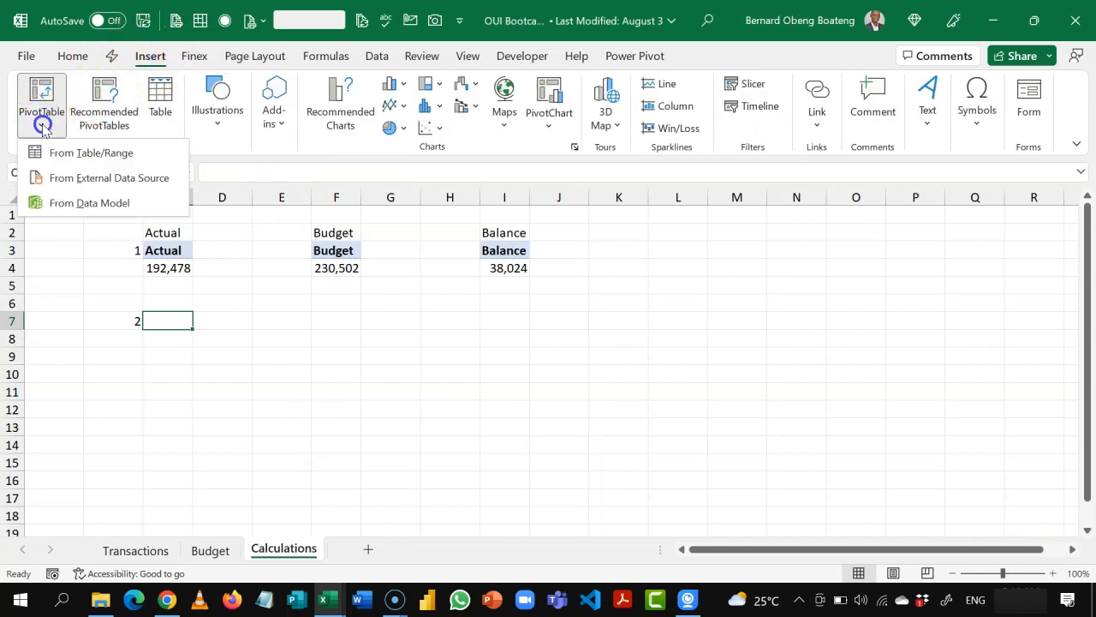
click(81, 203)
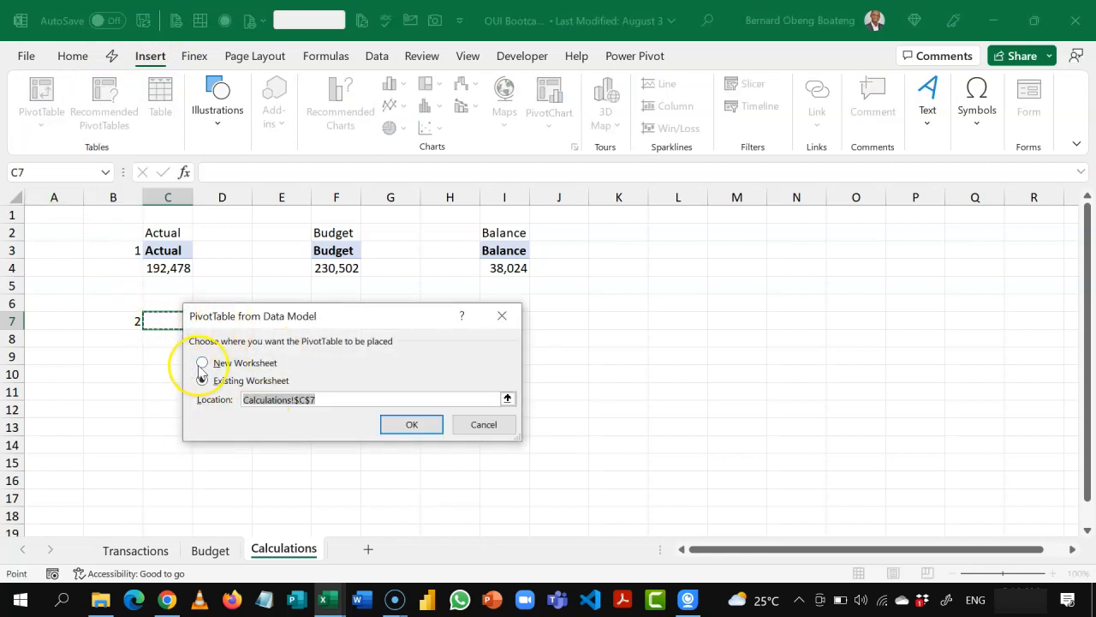
click(400, 426)
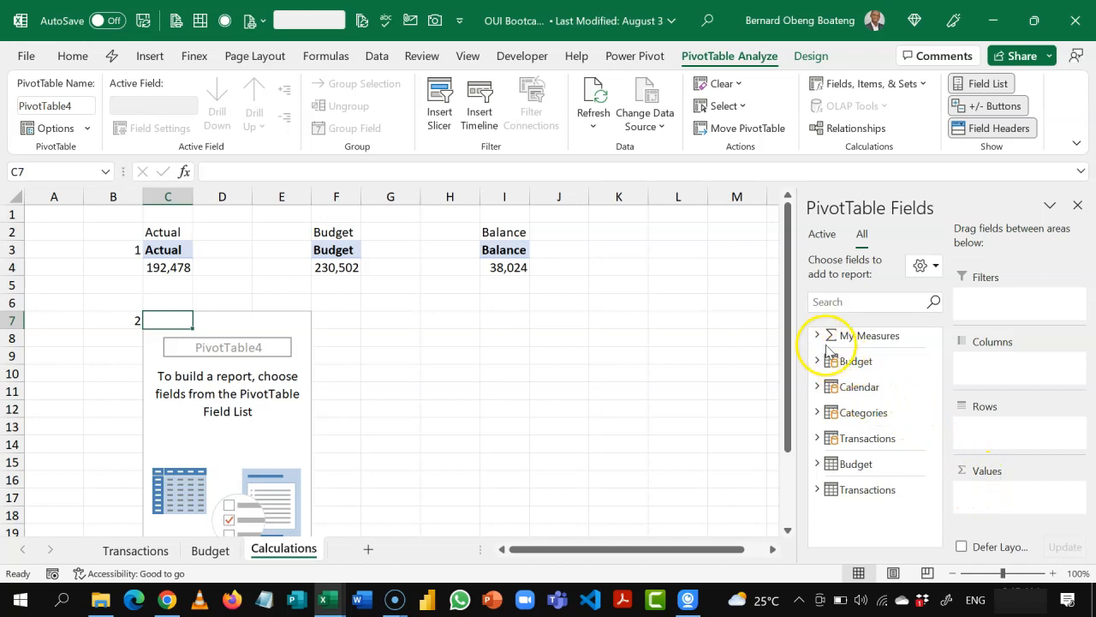
Step: Add the Actual and Budget measures as values and the Calendar table's Month Name as rows in the new PivotTable
click(817, 336)
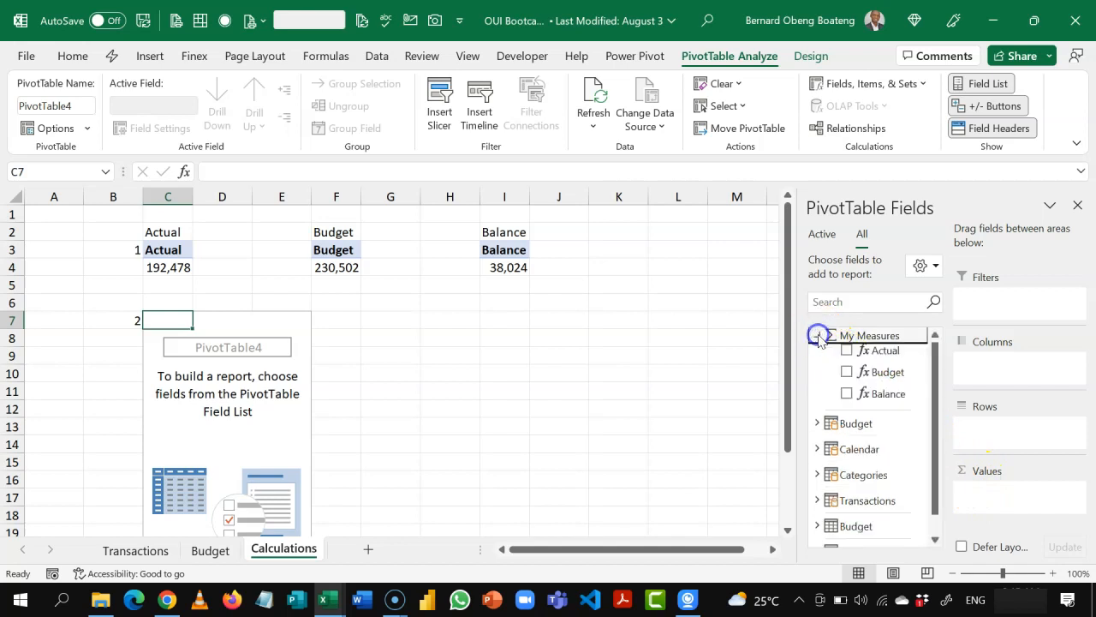
click(884, 353)
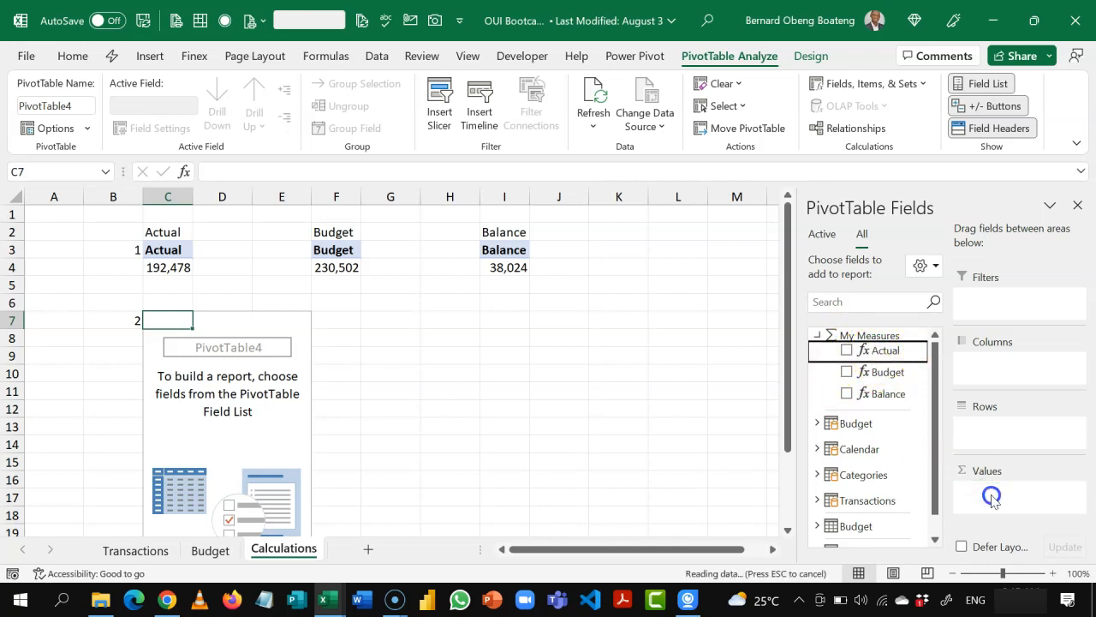
click(891, 376)
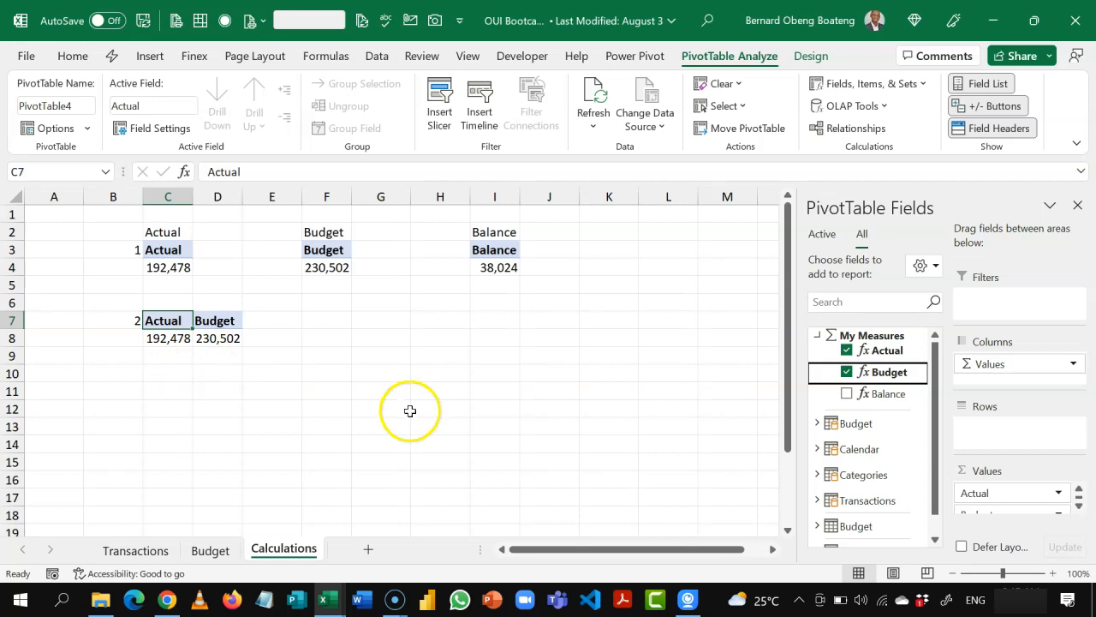
click(818, 336)
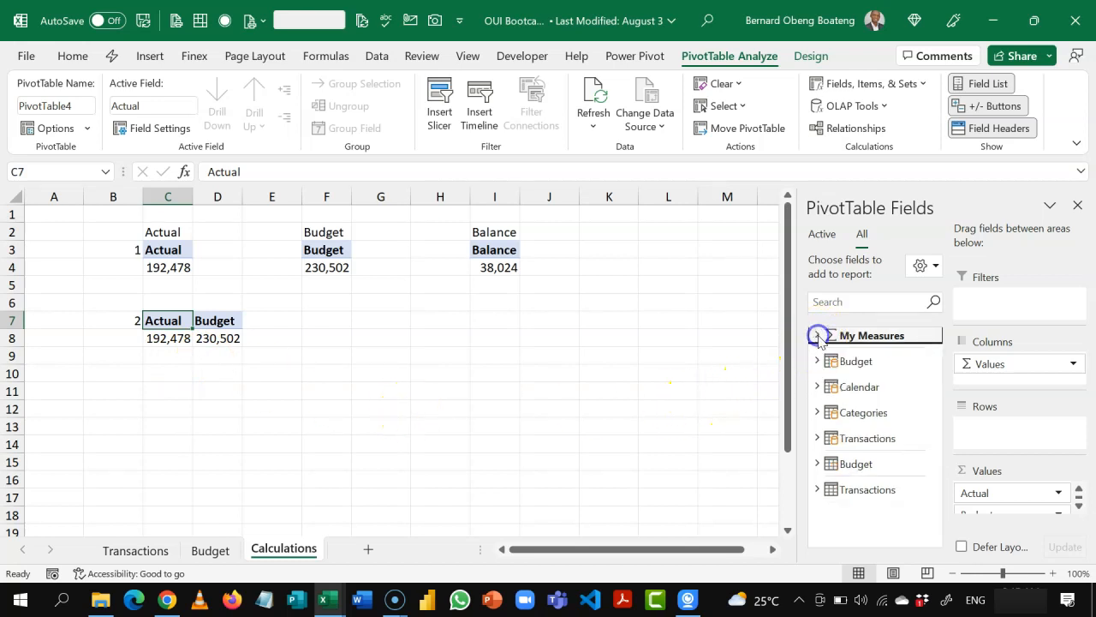
click(816, 387)
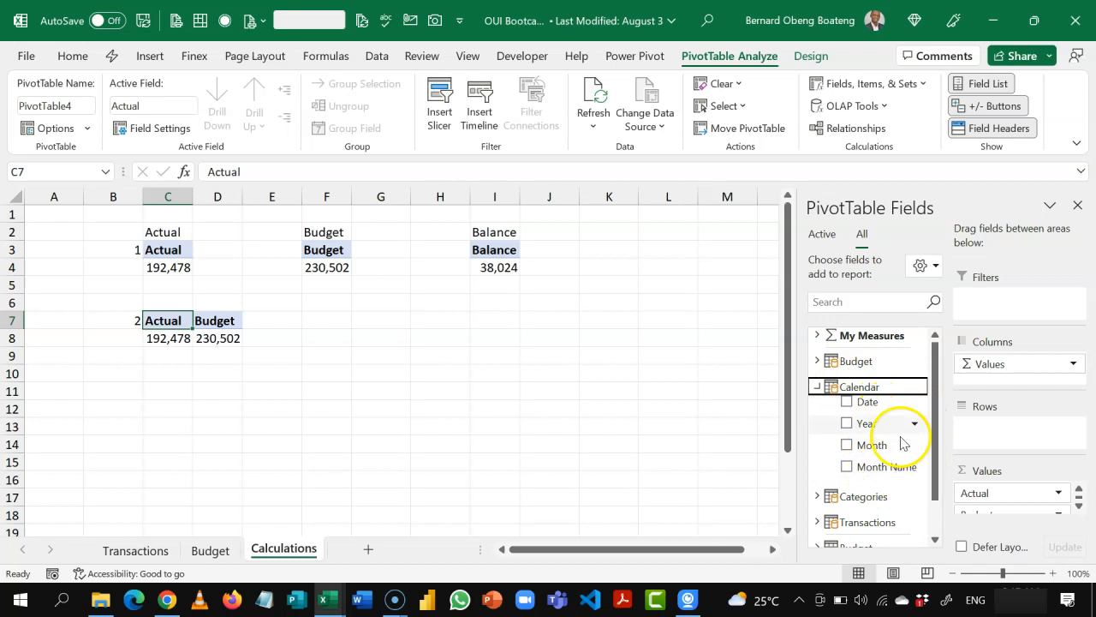
click(874, 472)
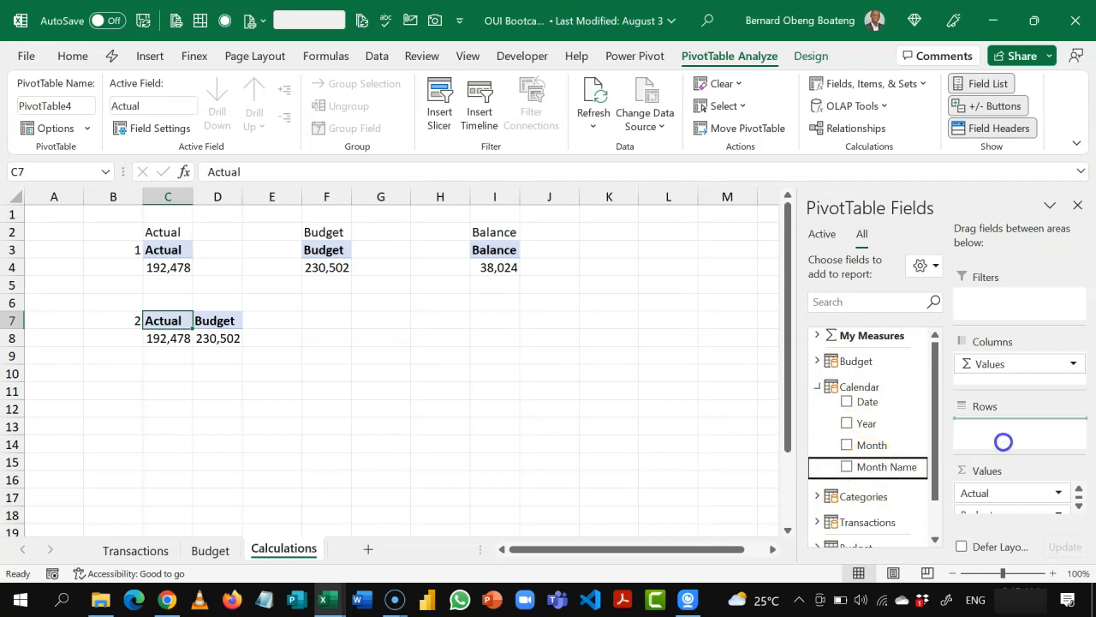
drag(1004, 441, 1008, 446)
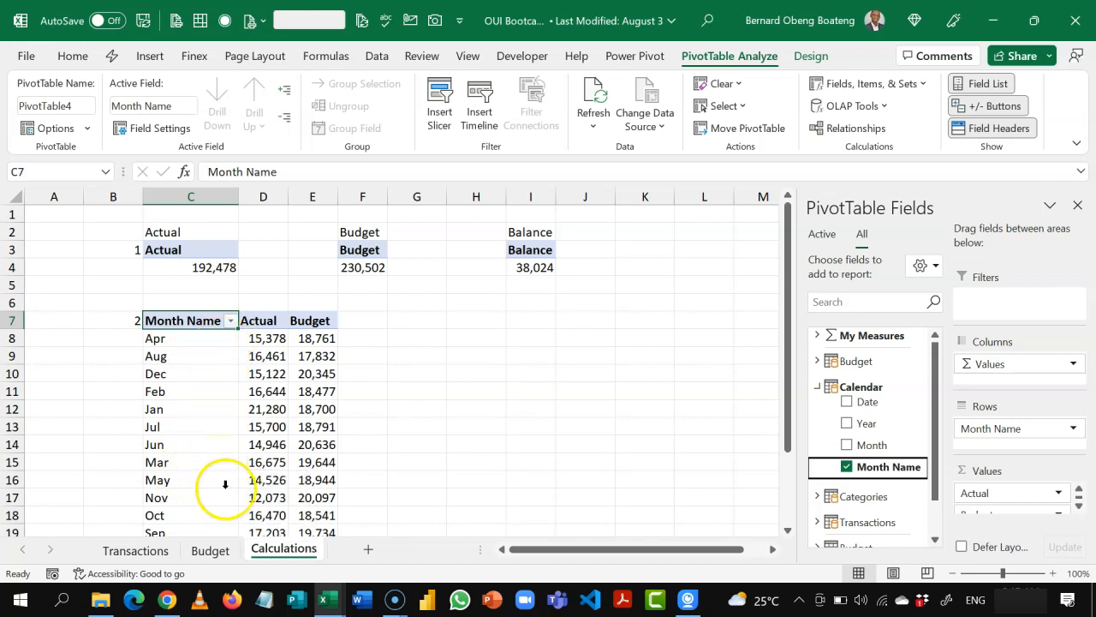
Step: Set the Calendar table's Month Name column to sort by the Month column in the Power Pivot data model
click(635, 58)
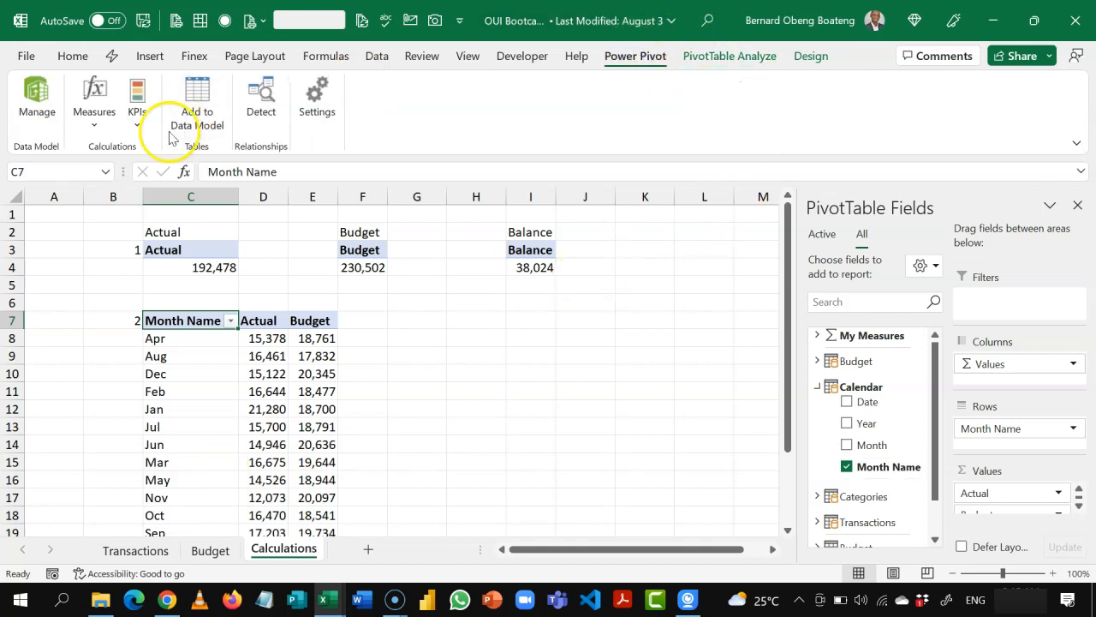
click(43, 124)
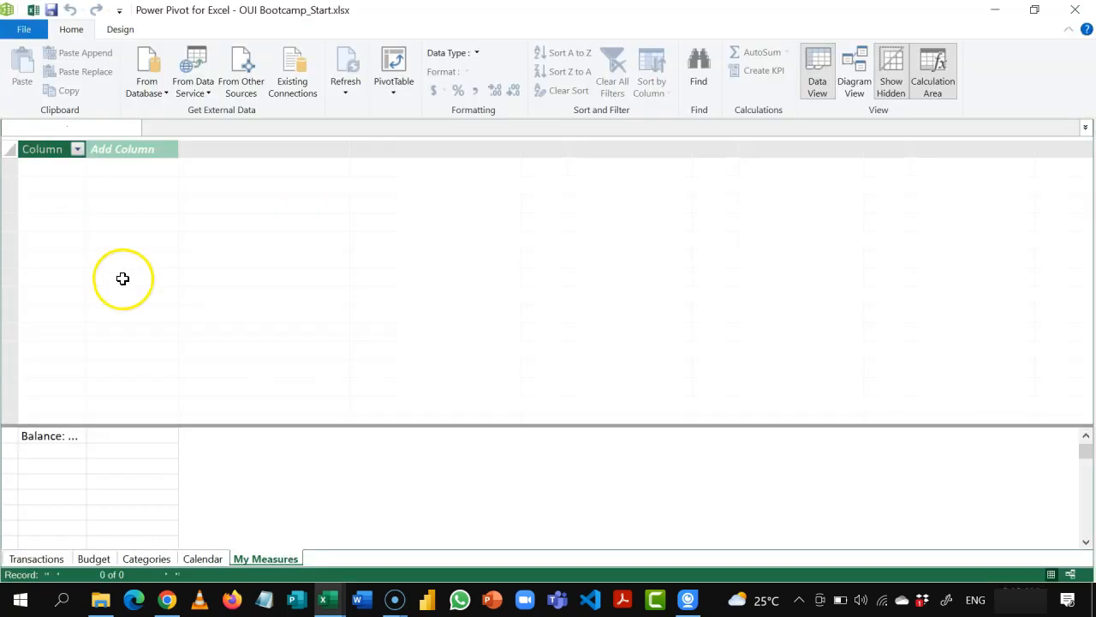
click(202, 559)
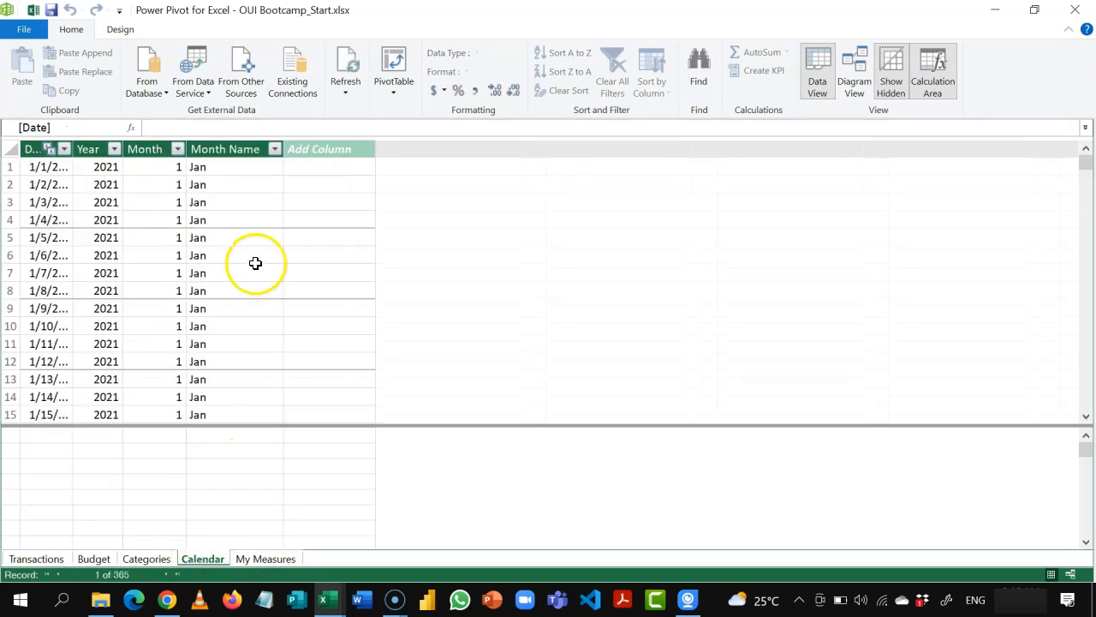
click(225, 149)
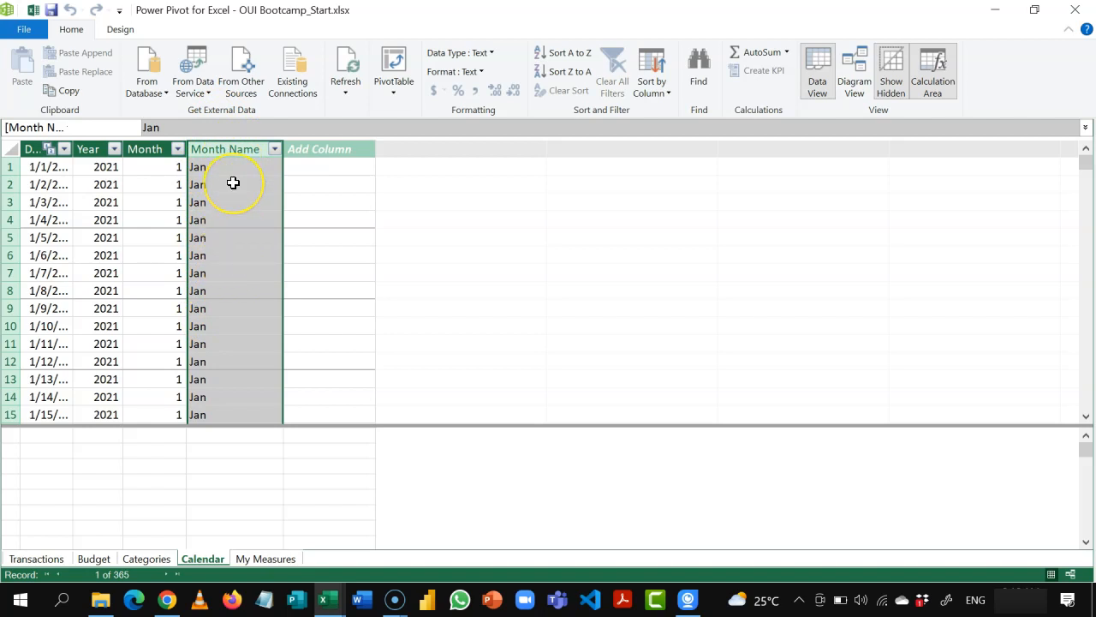
click(648, 94)
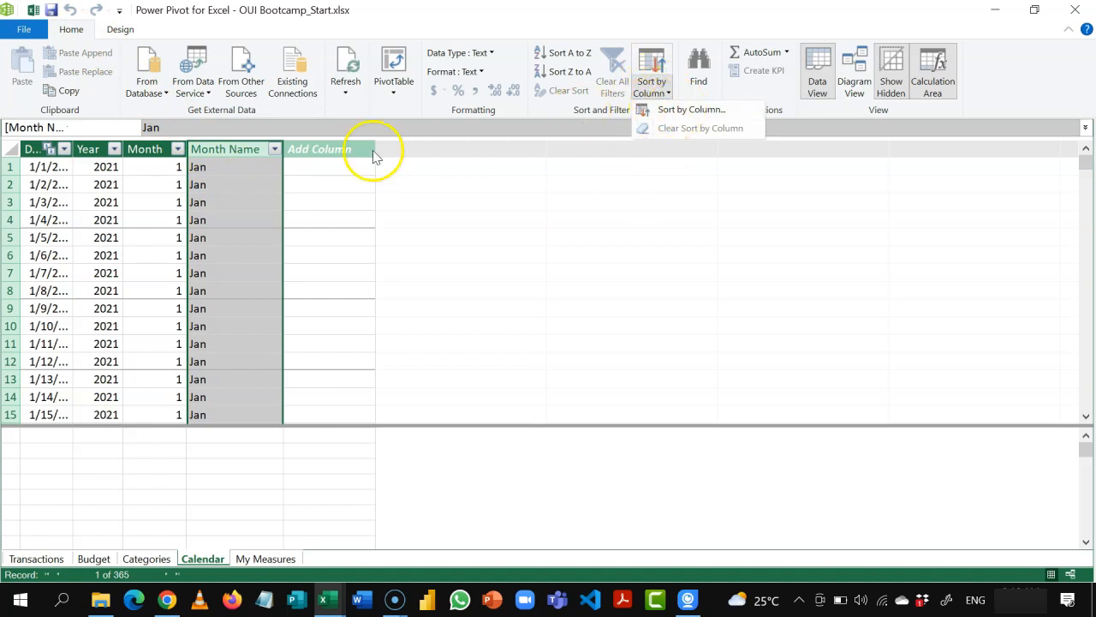
click(689, 112)
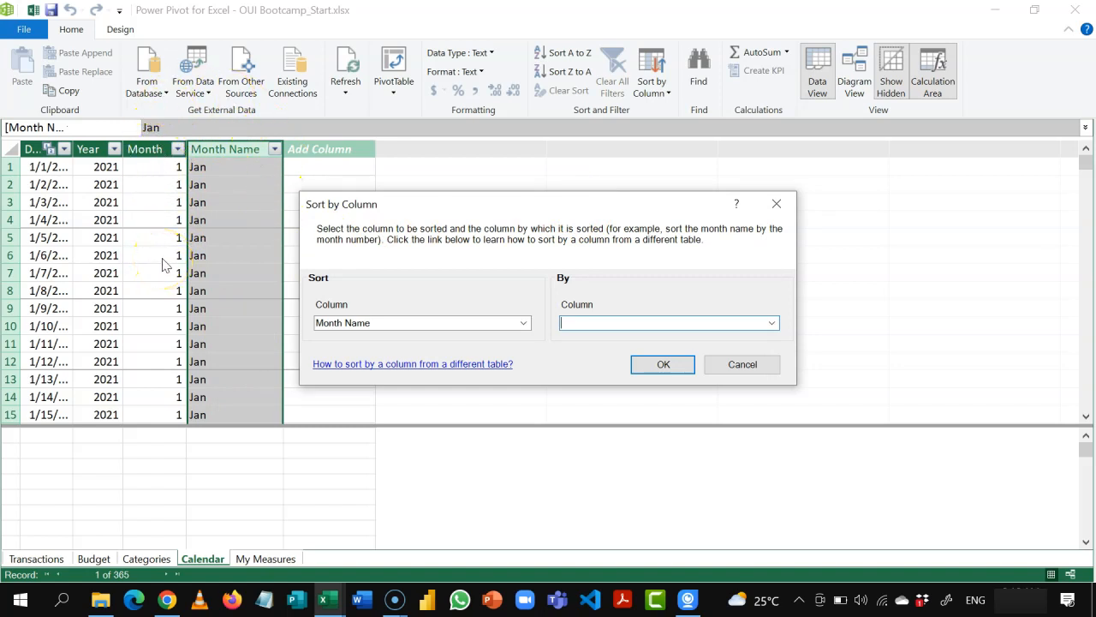
click(774, 324)
click(714, 362)
click(662, 364)
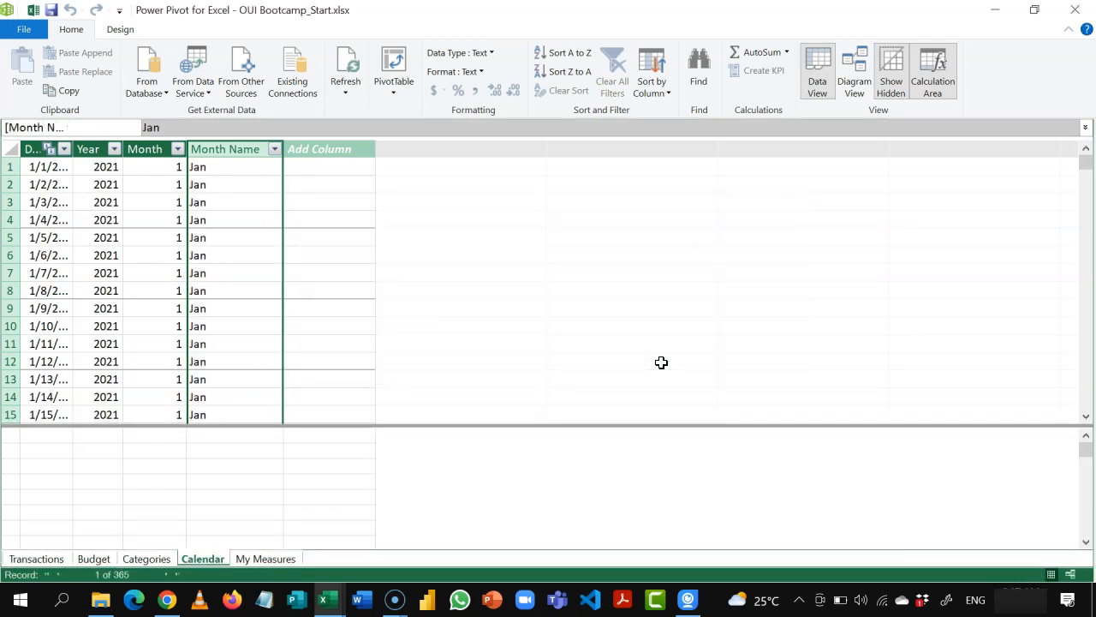
click(1075, 9)
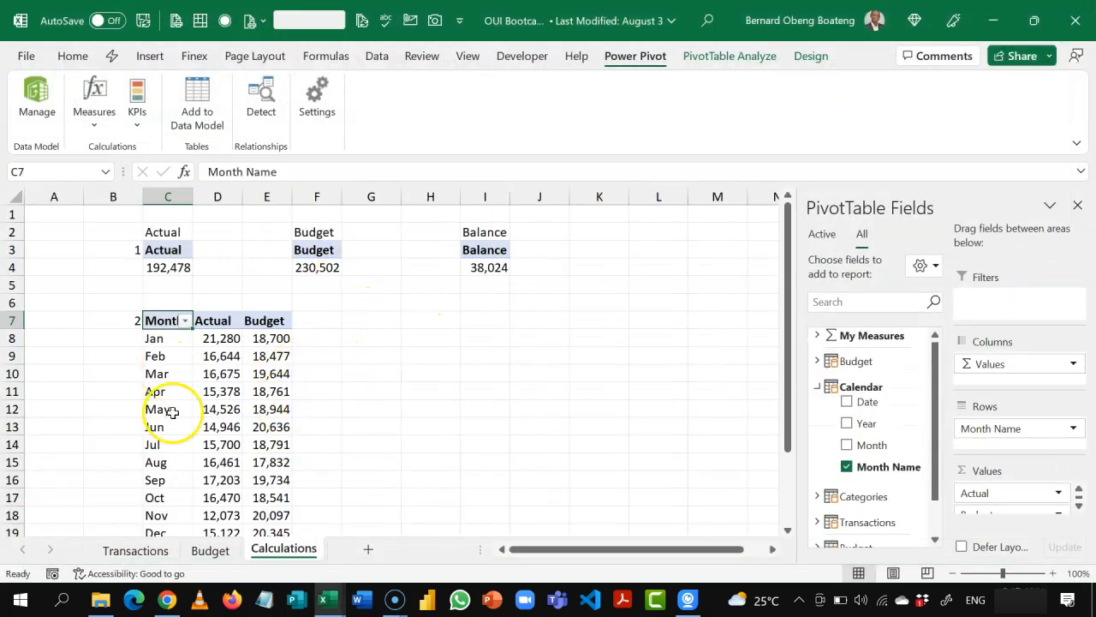
Step: Review the month order and the Actual and Budget columns of the monthly PivotTable down past its Grand Total row
click(174, 363)
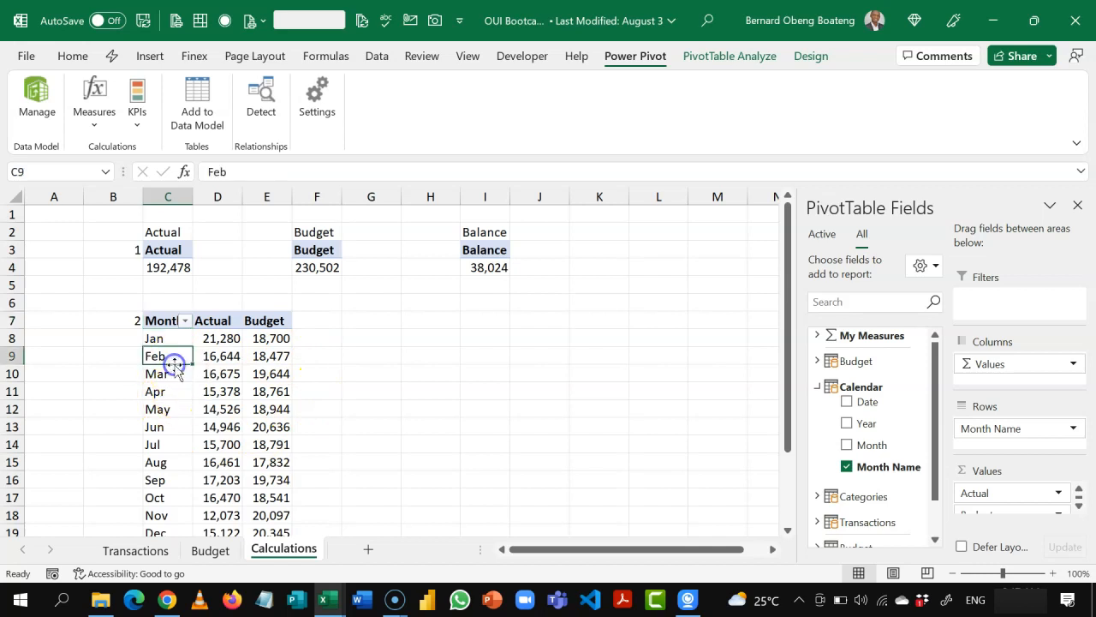
key(Right)
key(Right)
key(Down)
key(Down)
key(Down)
key(Down)
key(Down)
key(Down)
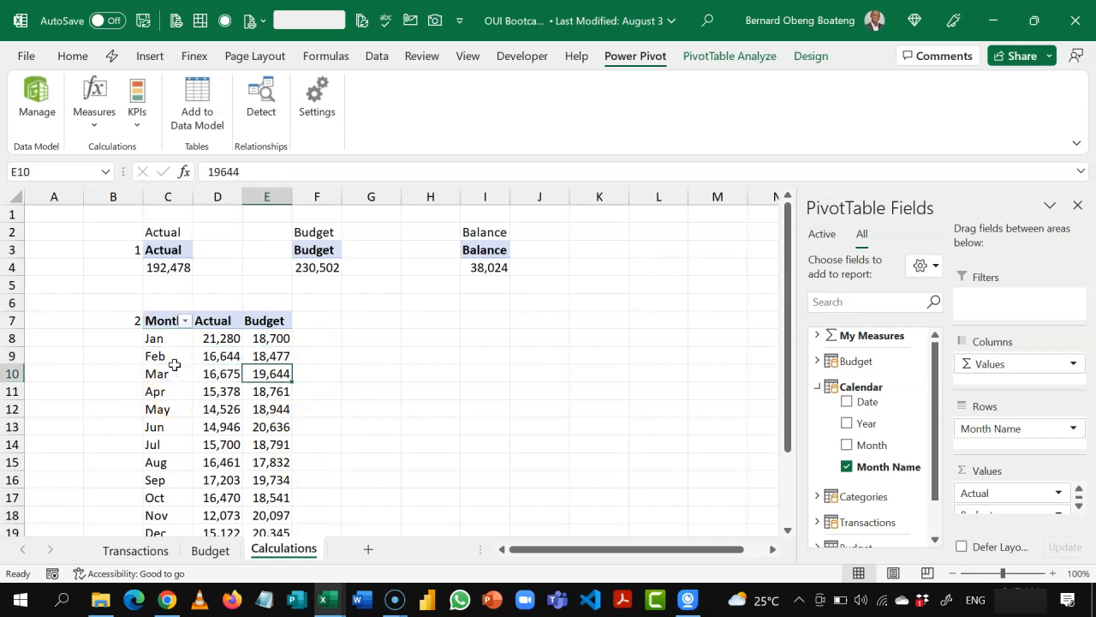
key(Down)
key(Down)
key(Down)
key(Down)
key(Down)
key(Down)
key(Down)
key(Down)
key(Down)
key(Down)
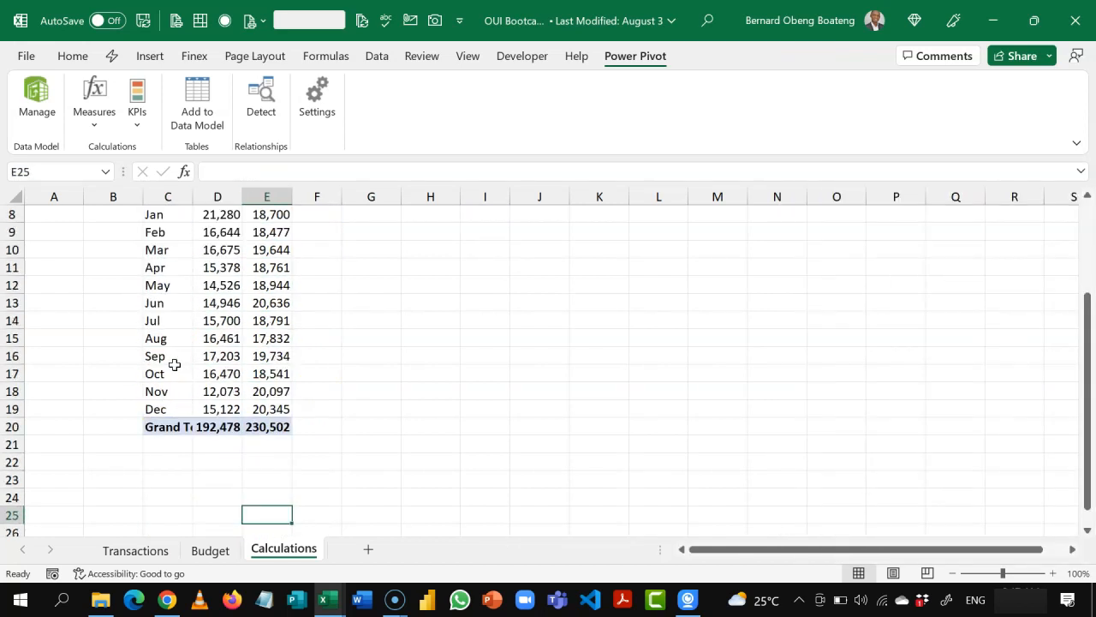
Step: Switch to the finished workbook to examine the Top 5 chart on its Dashboard, and return to the Calculations sheet
key(alt+Tab)
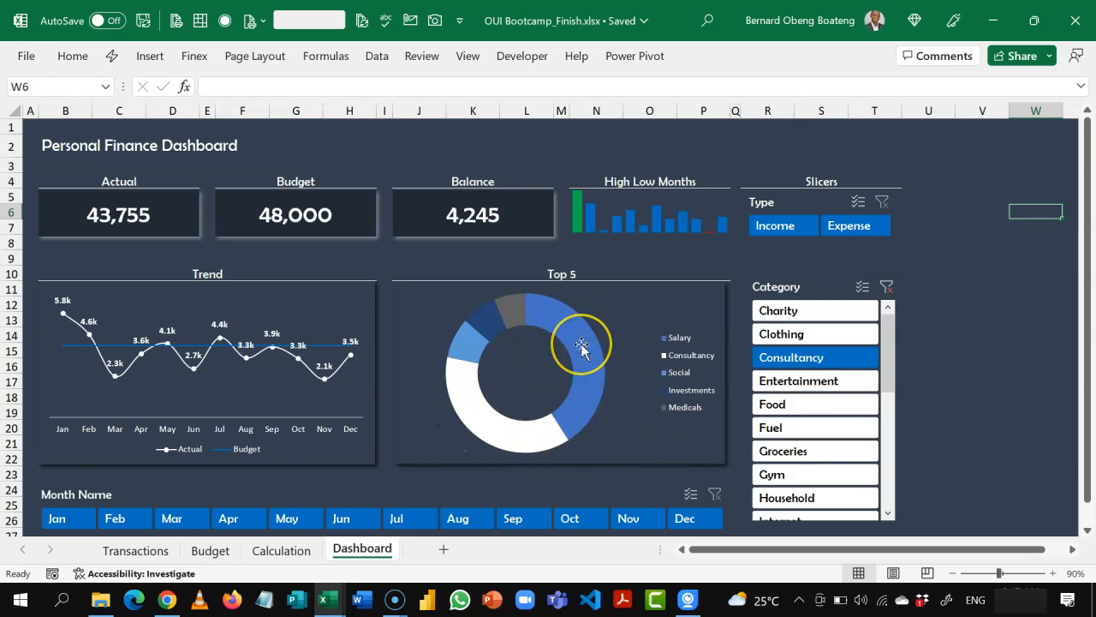
mouse_move(582, 347)
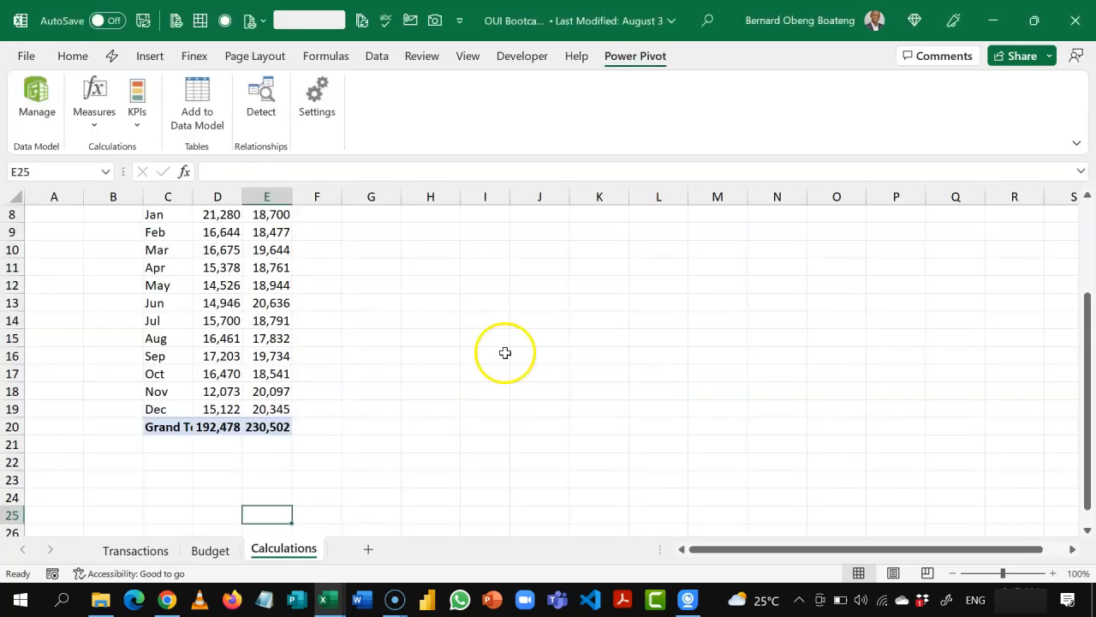
click(212, 445)
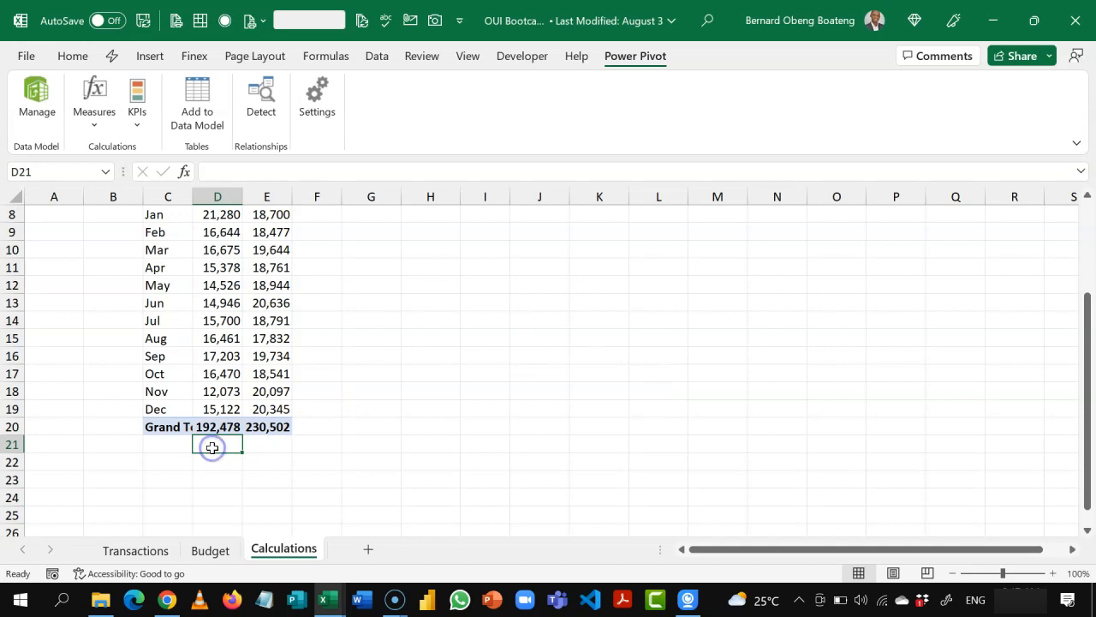
Step: Enter the section number 3 in B25, below the monthly PivotTable
key(Up)
key(Up)
key(Up)
key(Up)
key(Up)
key(Up)
key(Up)
key(Up)
key(Up)
key(Up)
key(Up)
key(Up)
key(Up)
key(Up)
key(Up)
key(Up)
key(Up)
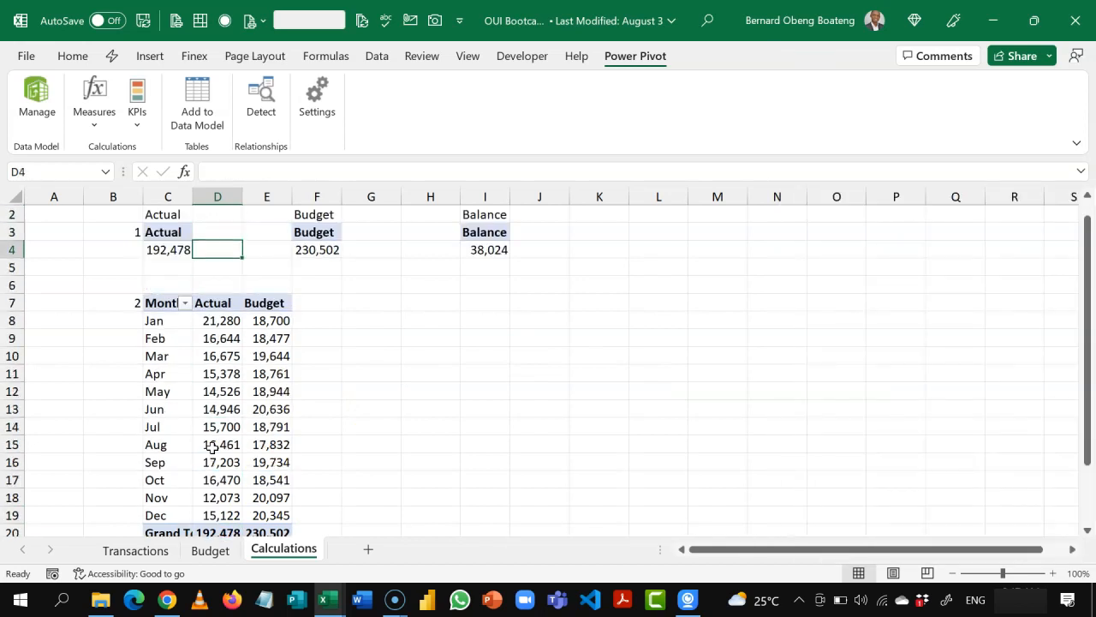
key(Down)
key(Down)
key(Down)
key(Down)
key(Down)
key(Down)
key(Down)
key(Down)
key(Down)
key(Down)
key(Down)
key(Down)
key(Down)
key(Down)
key(Down)
key(Down)
key(Down)
key(Down)
key(Down)
key(Down)
key(Up)
key(Left)
key(Left)
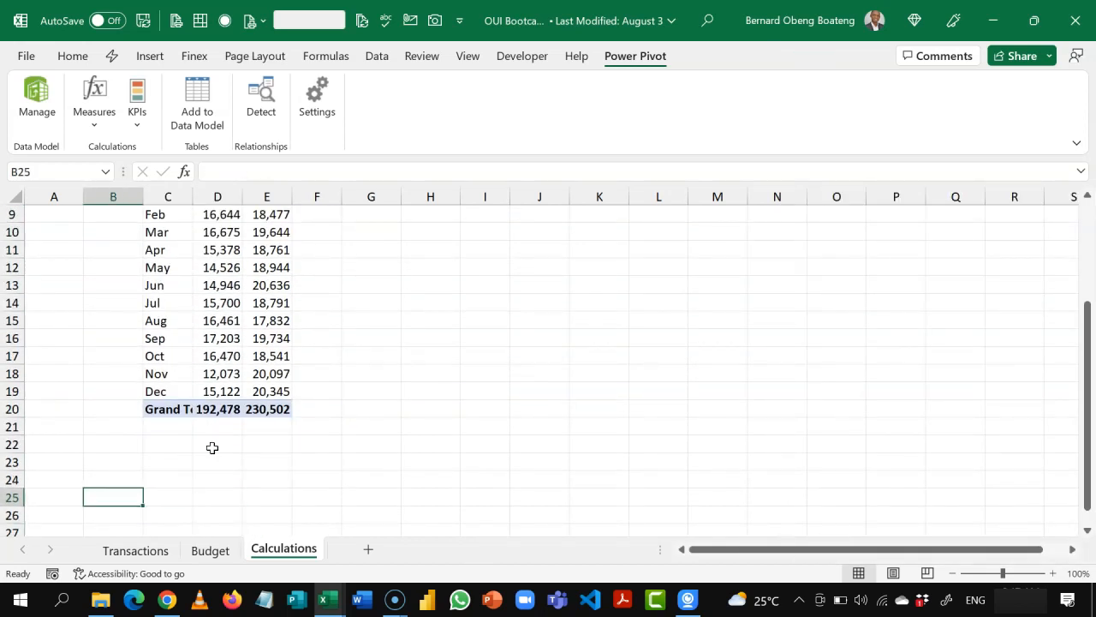
text(3)
click(204, 512)
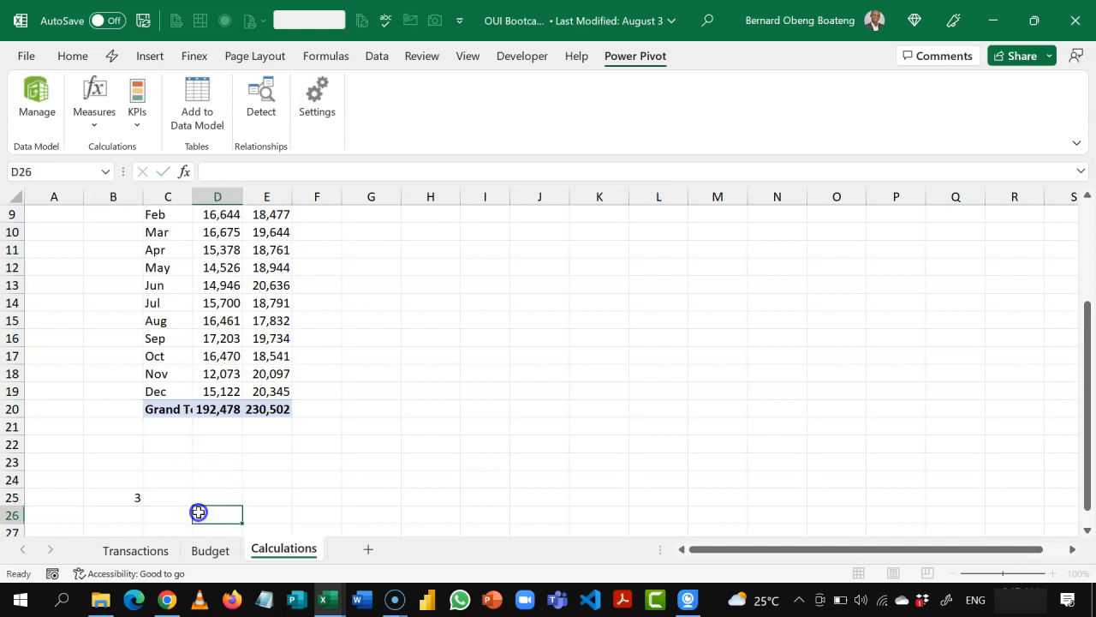
Step: Insert a new PivotTable from the data model at C25 on the Calculations sheet, beside section number 3
click(164, 497)
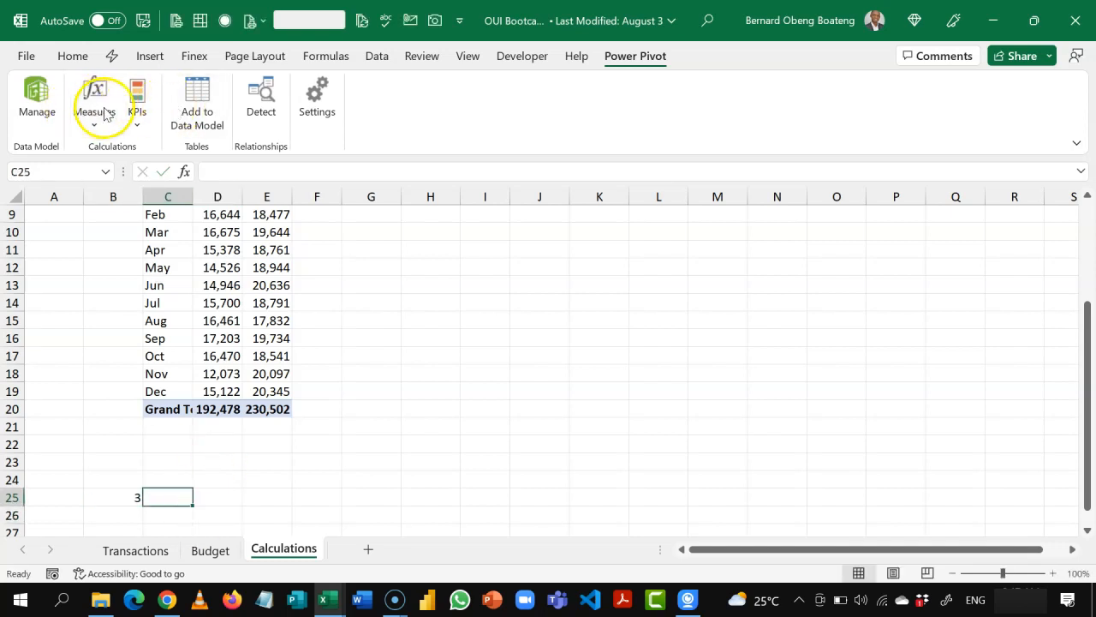
click(151, 55)
click(42, 116)
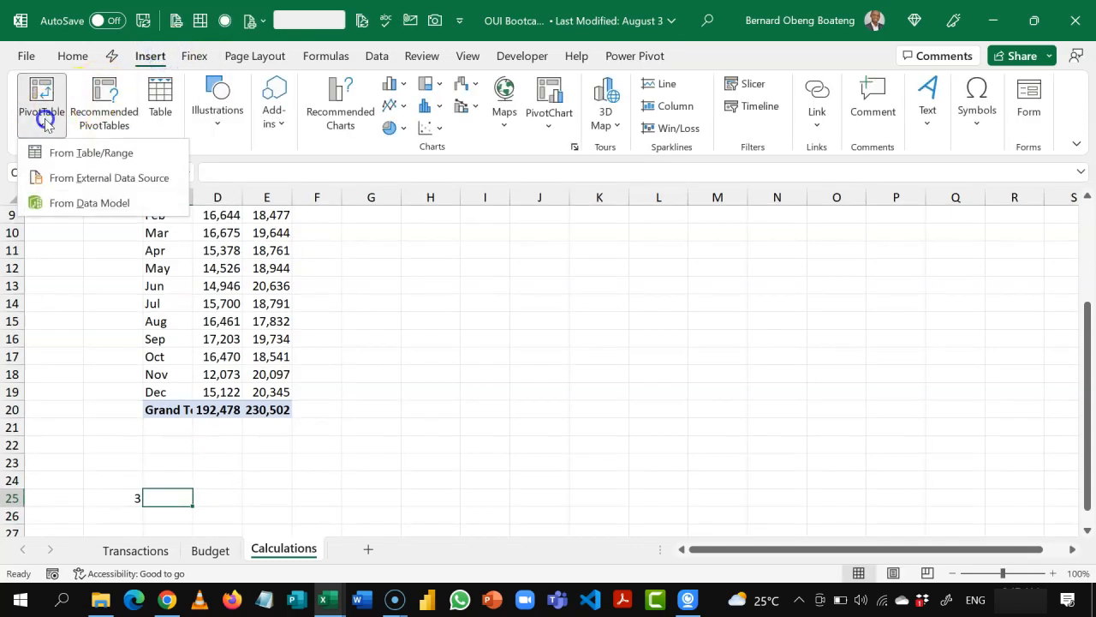
click(83, 204)
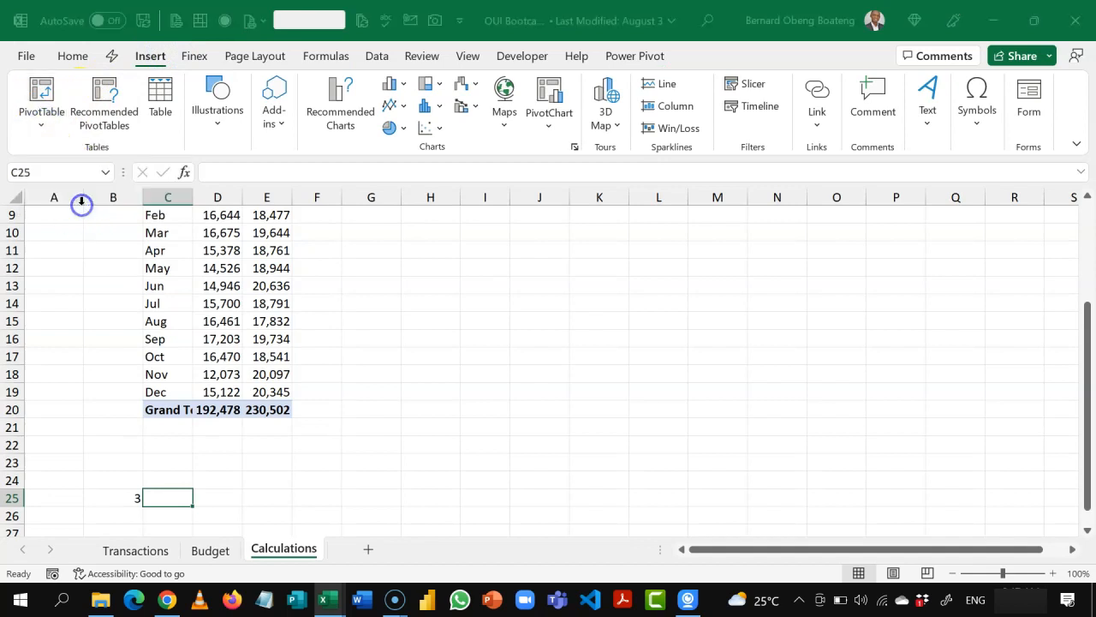
click(397, 423)
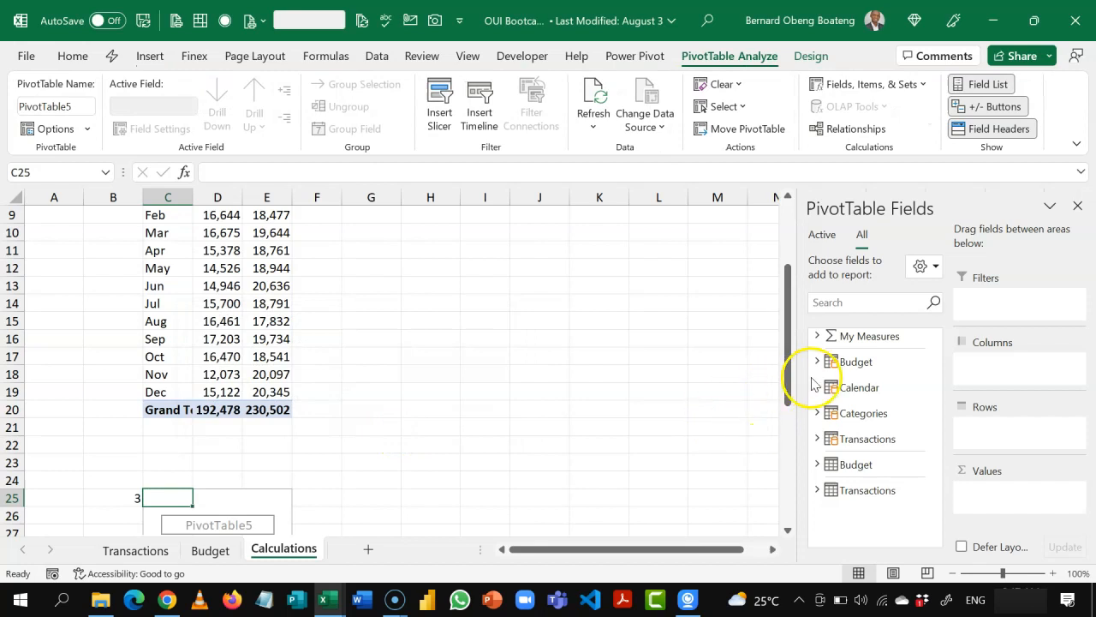
Step: Add the Actual measure from My Measures to the new PivotTable's values
click(817, 337)
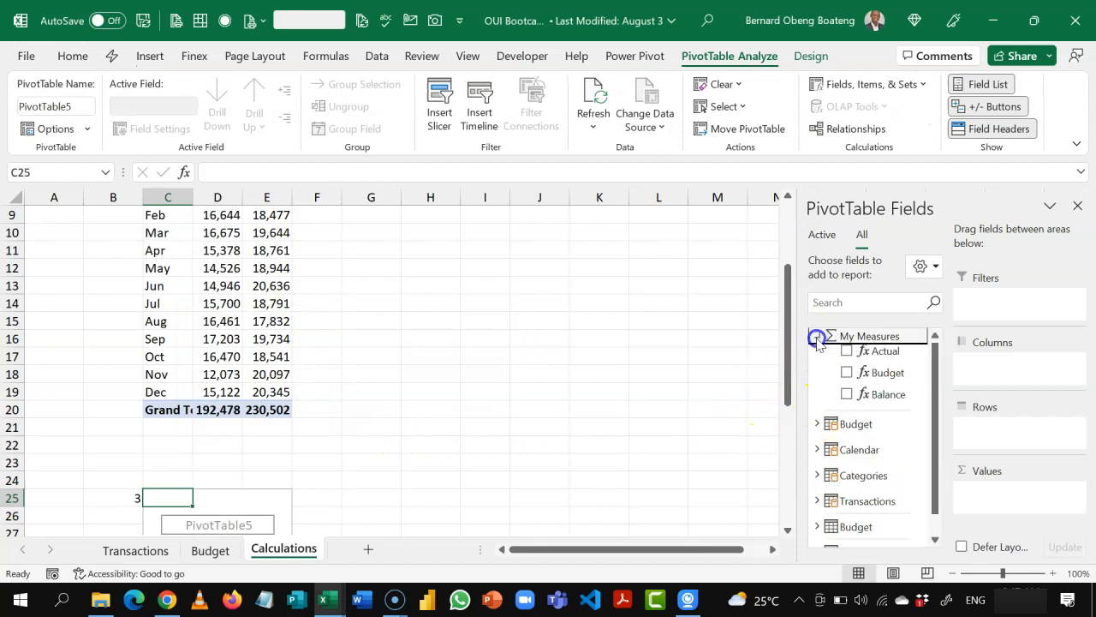
click(847, 352)
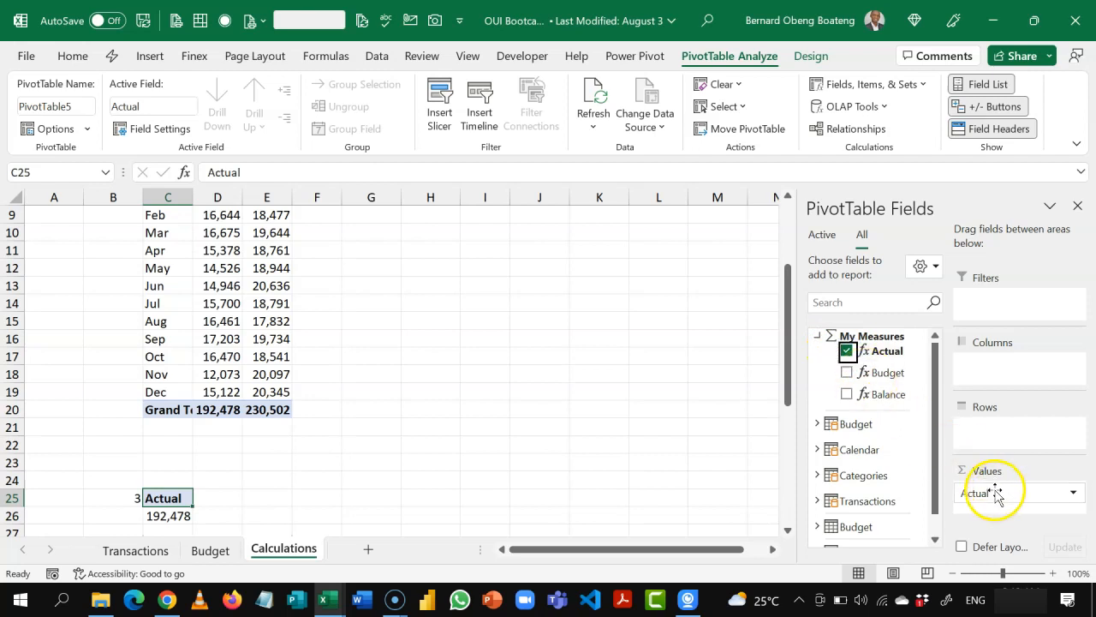
click(818, 337)
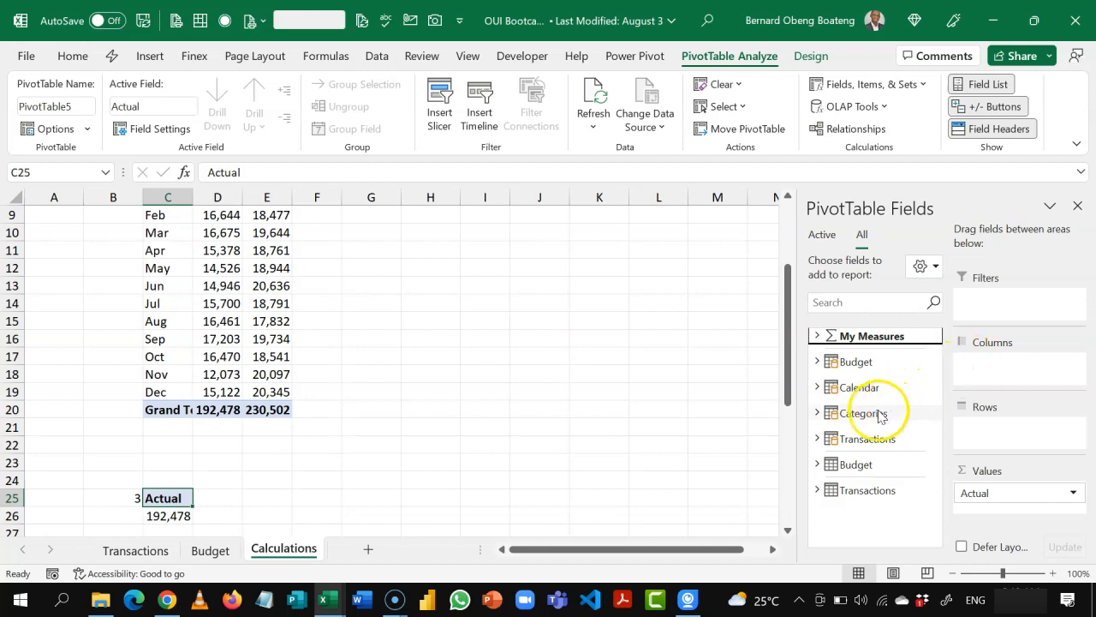
Step: Add the Category field from the Categories table, rather than the Transactions one, to the PivotTable's rows
click(815, 416)
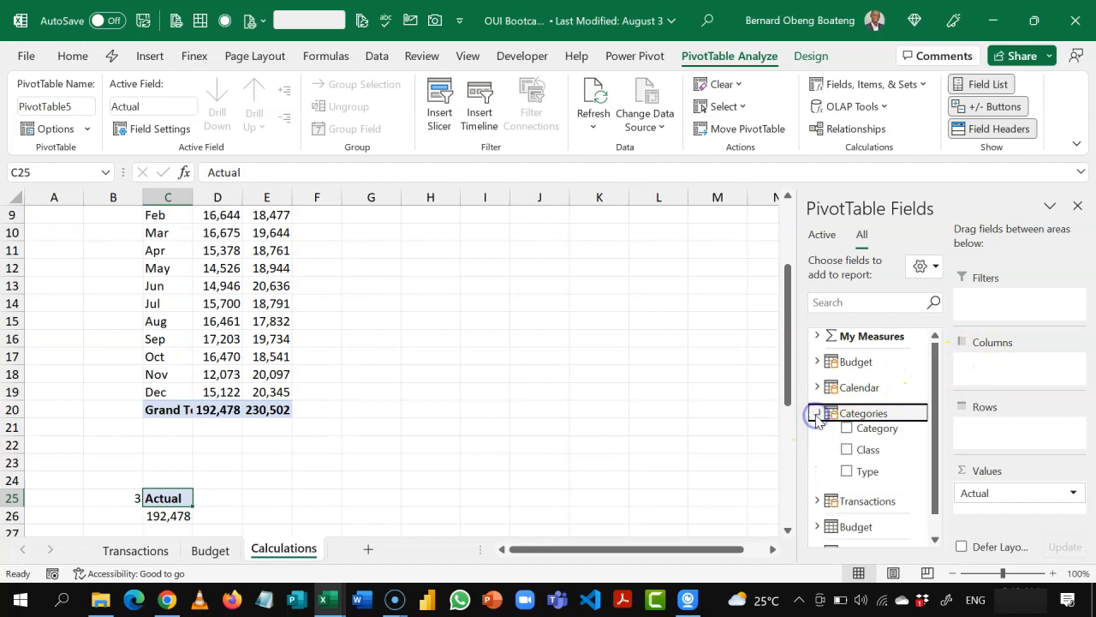
click(815, 416)
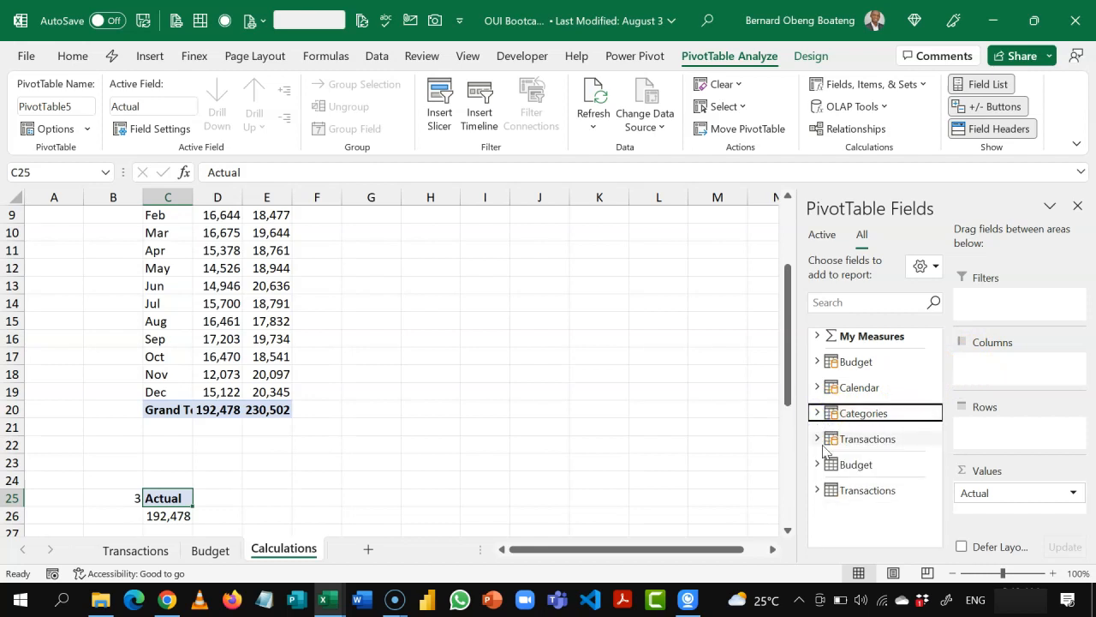
click(816, 439)
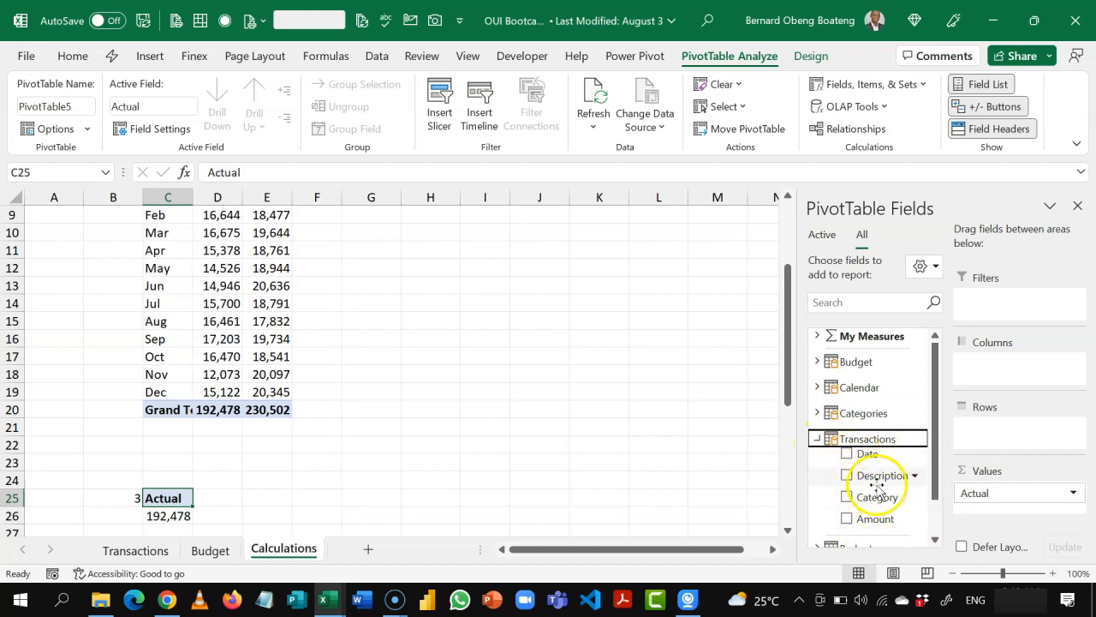
click(816, 439)
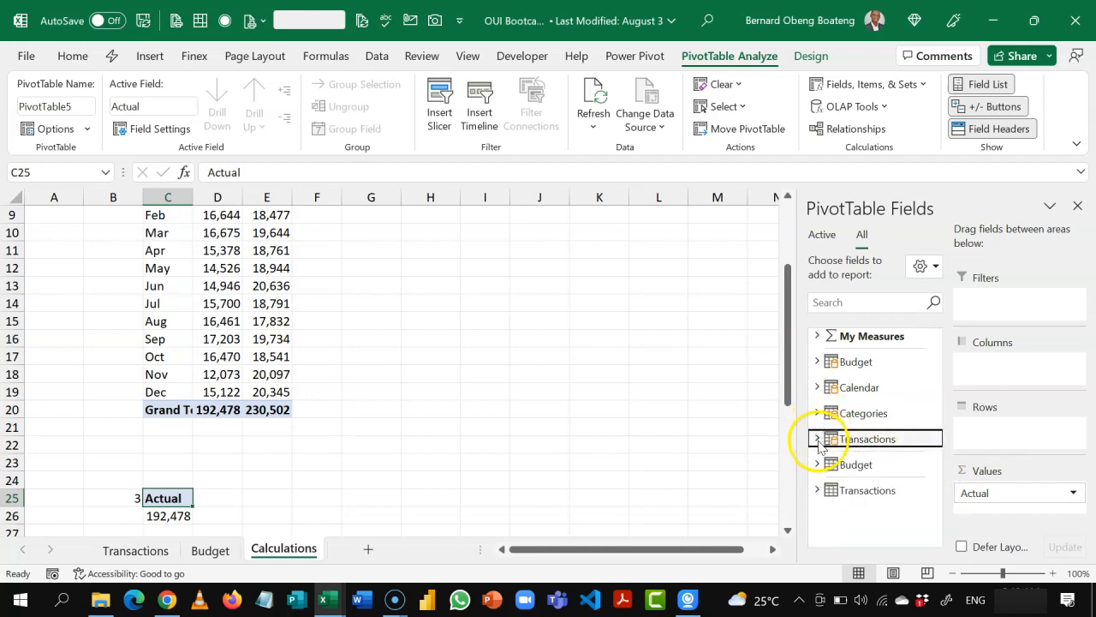
click(817, 439)
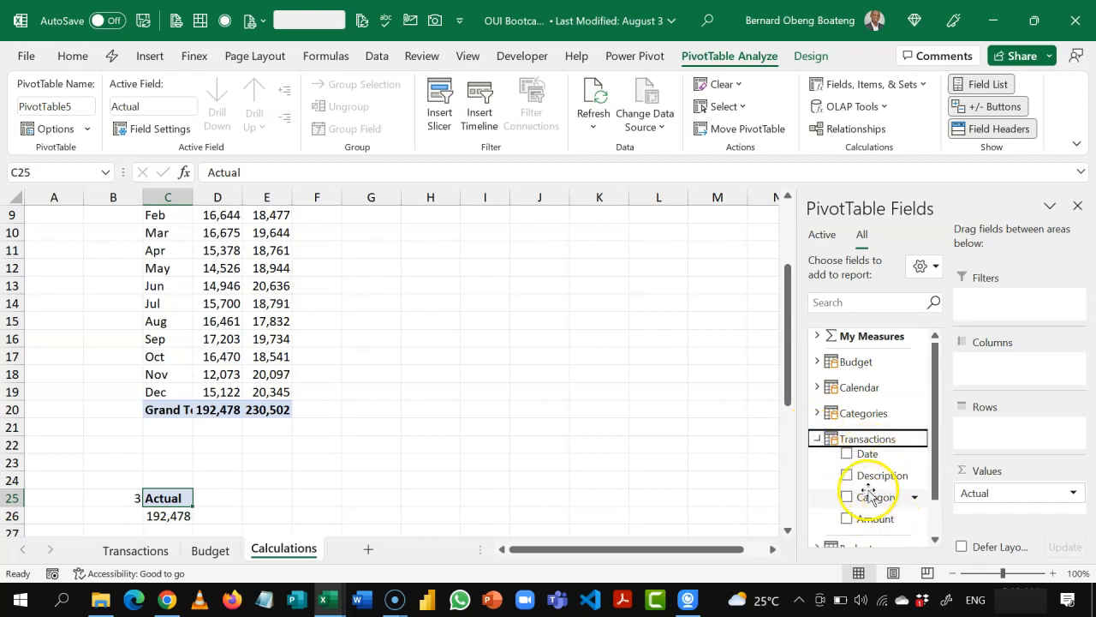
click(817, 439)
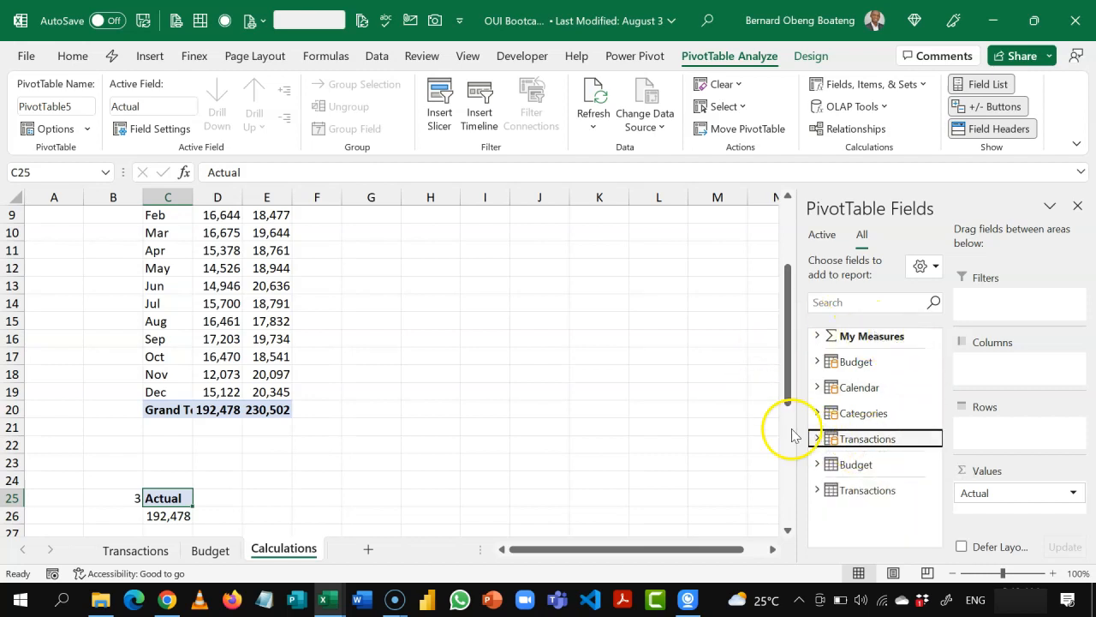
click(817, 413)
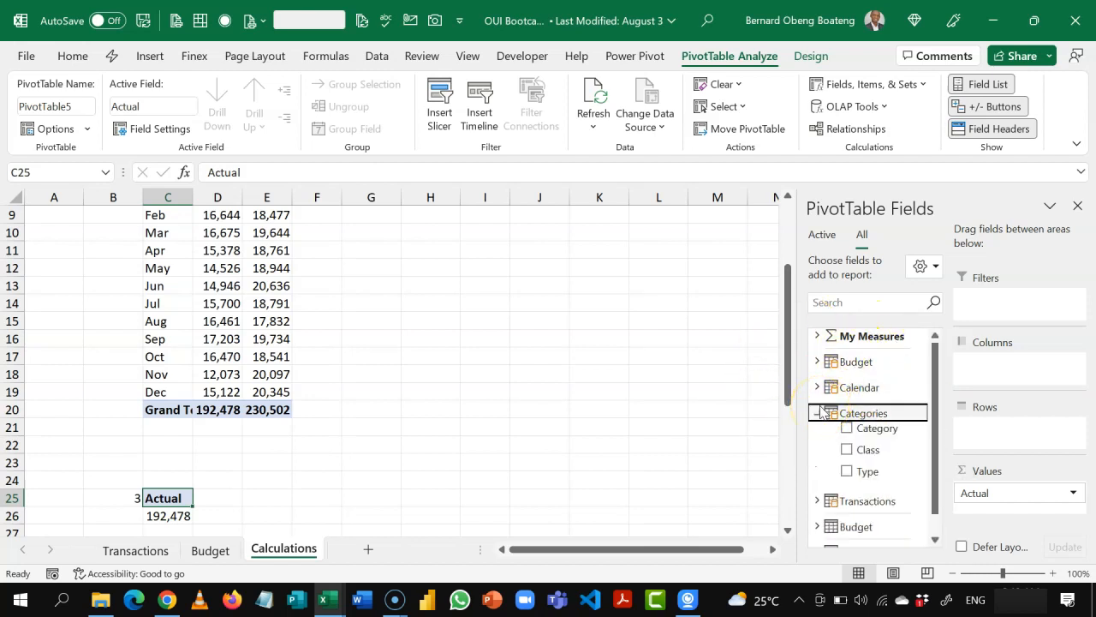
click(862, 426)
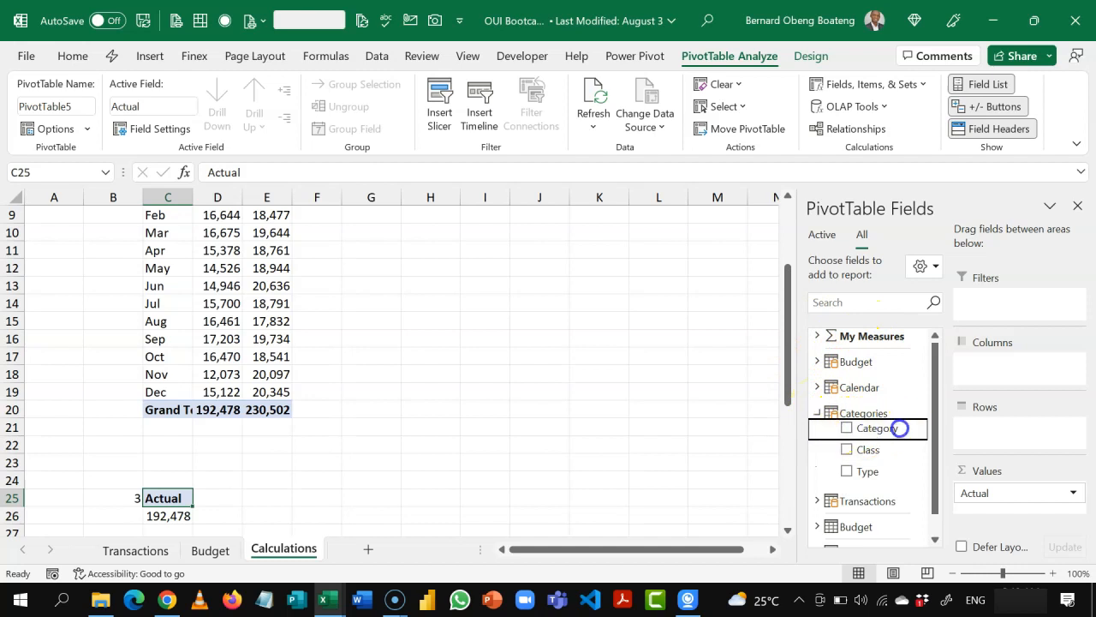
drag(991, 429, 991, 430)
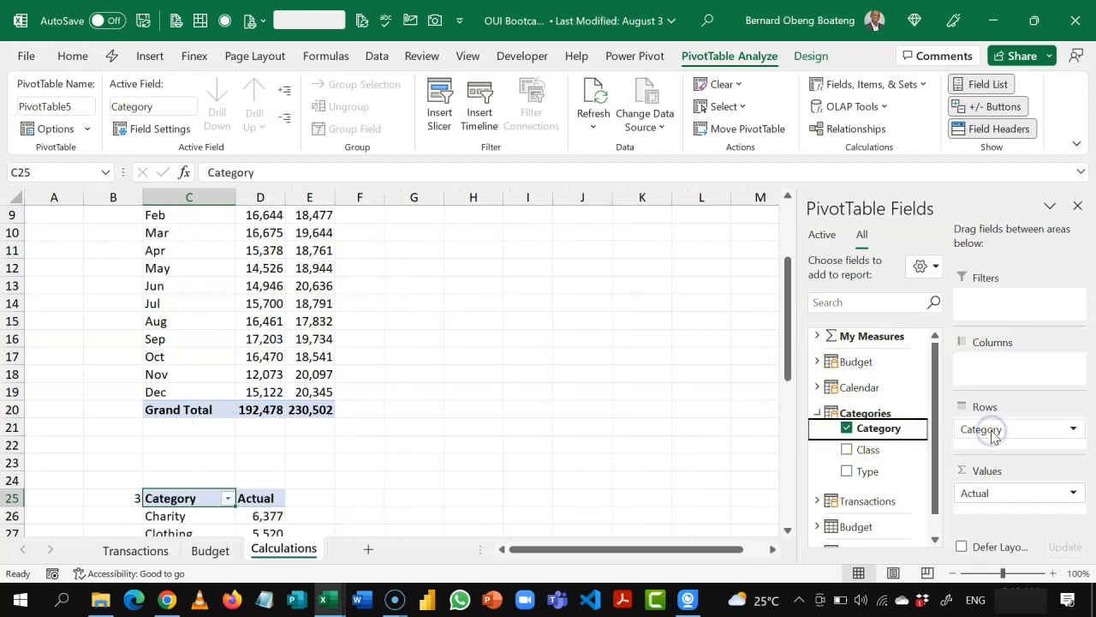
Step: Filter the Category rows of the third PivotTable to the top 5 items by Actual
drag(791, 344, 780, 427)
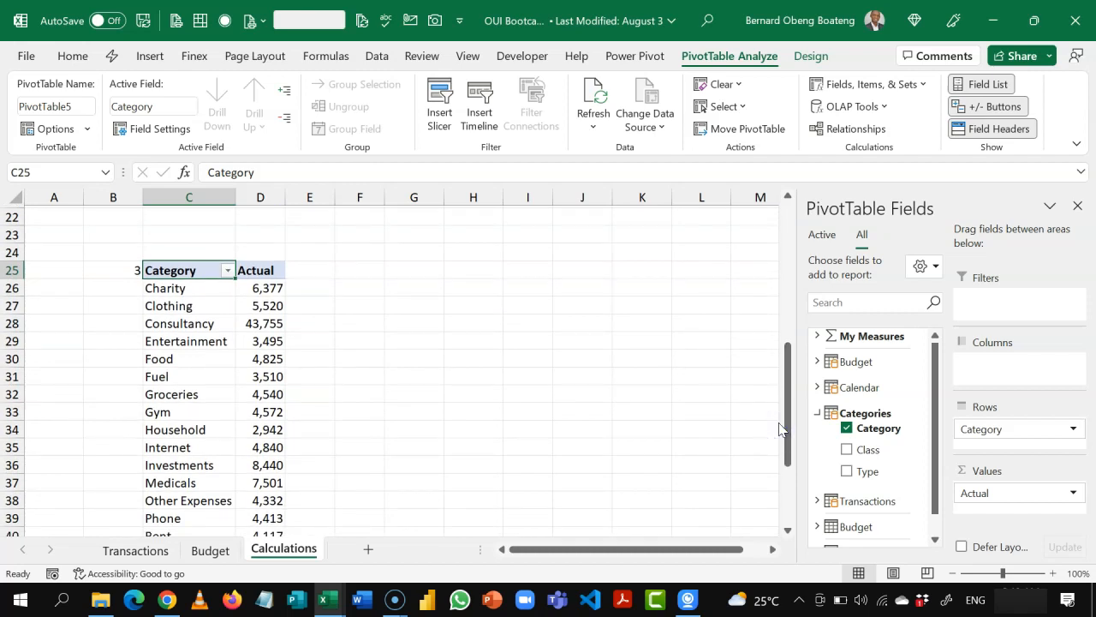
click(207, 343)
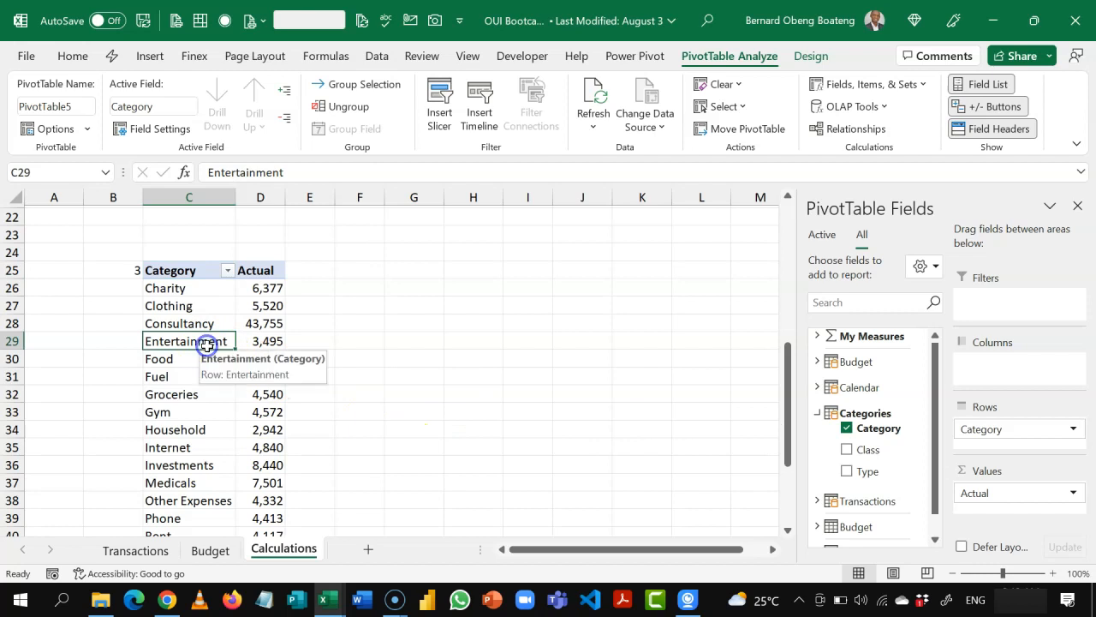
right_click(191, 340)
mouse_move(315, 148)
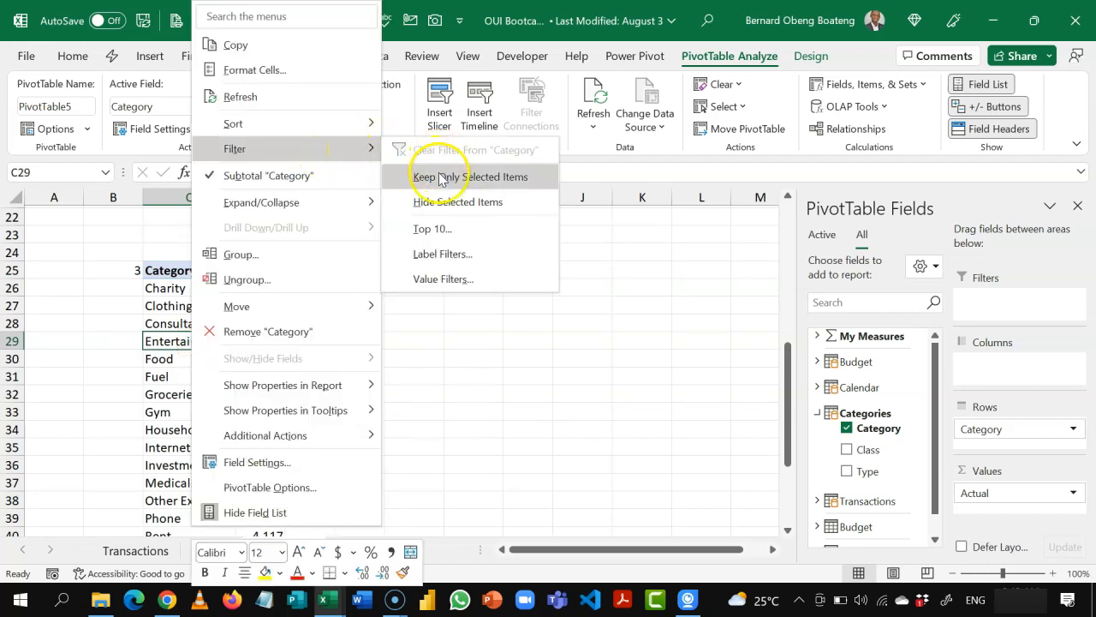
click(439, 229)
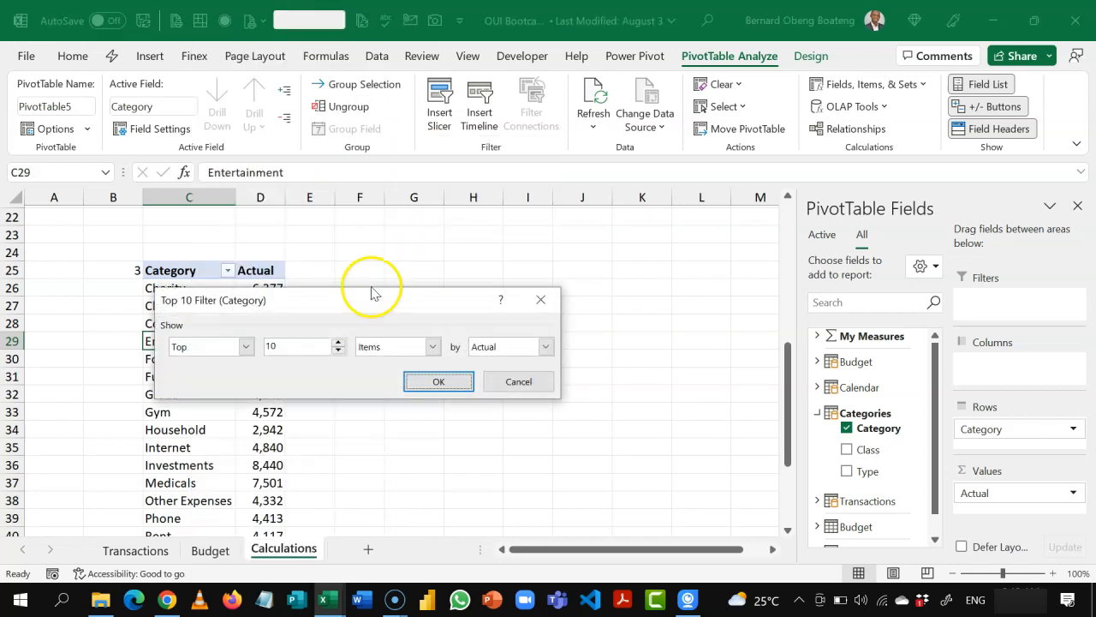
click(244, 347)
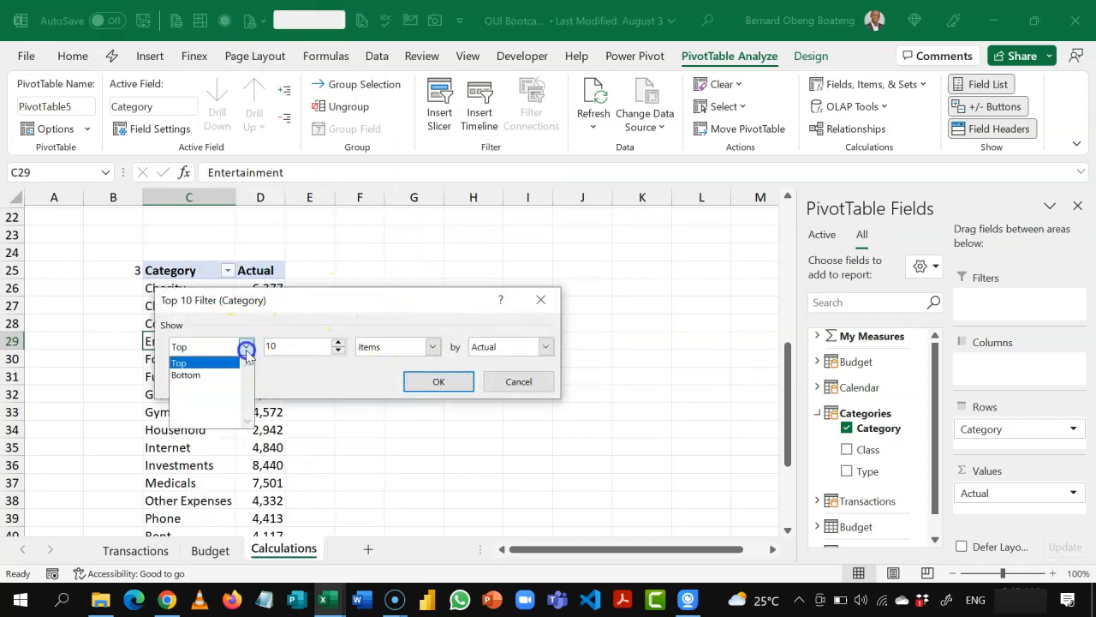
click(246, 351)
click(313, 350)
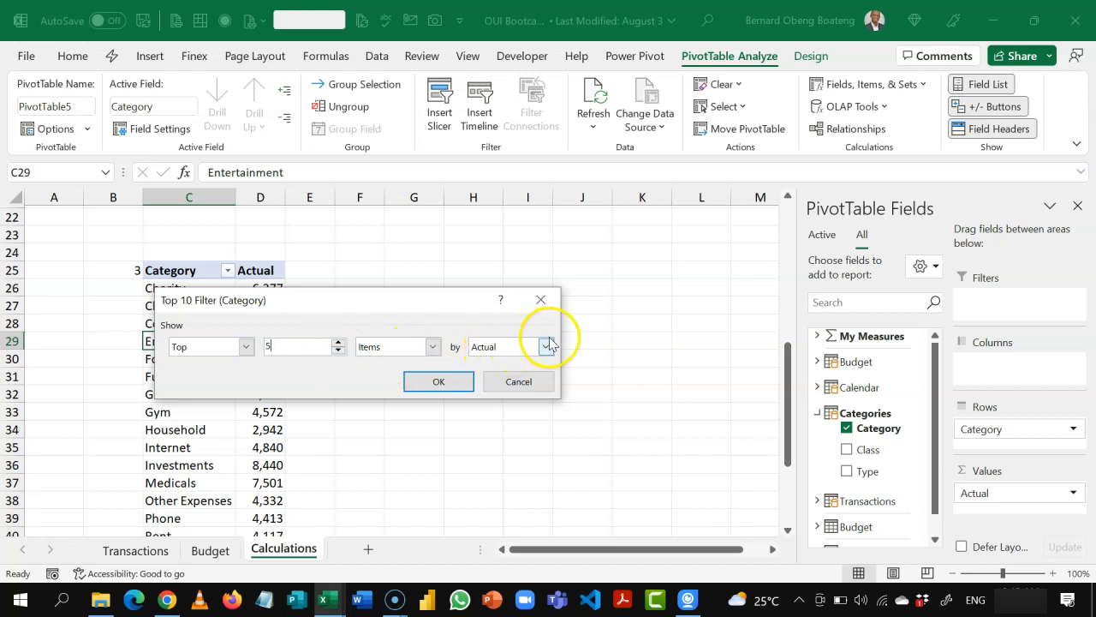
click(459, 381)
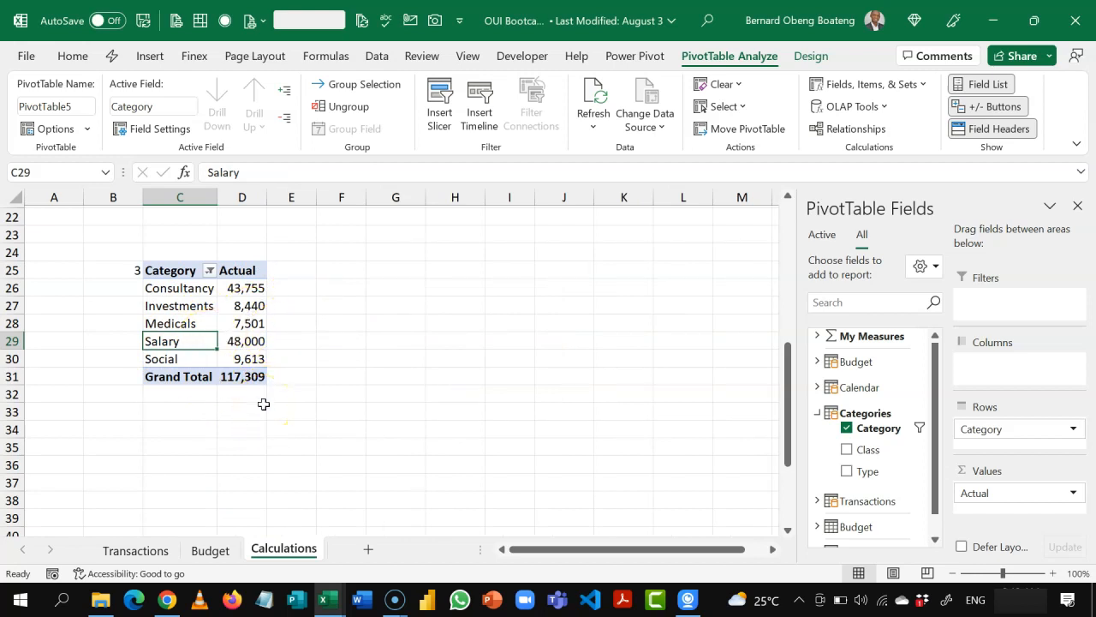
Step: Sort the top 5 categories by Actual from largest to smallest and widen column D
click(245, 323)
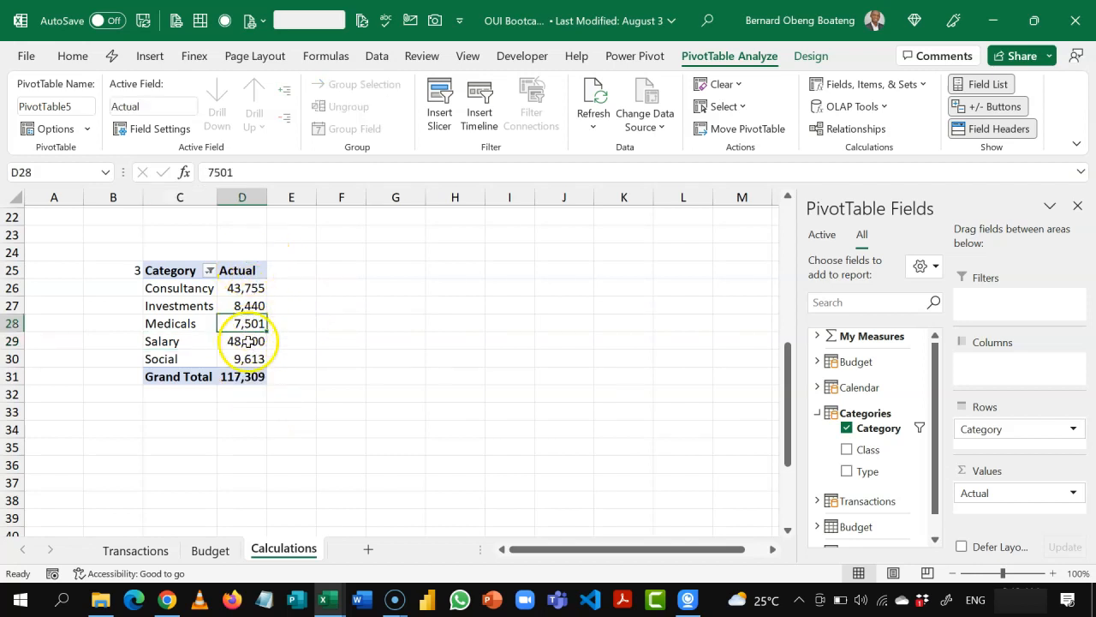
click(379, 57)
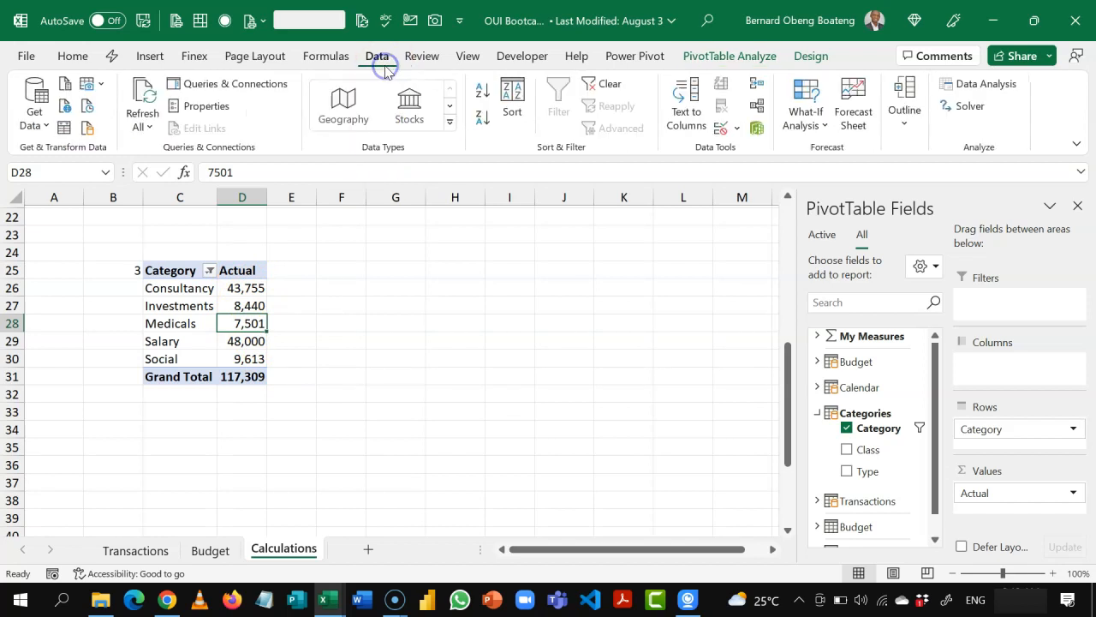
click(482, 118)
drag(267, 197, 292, 201)
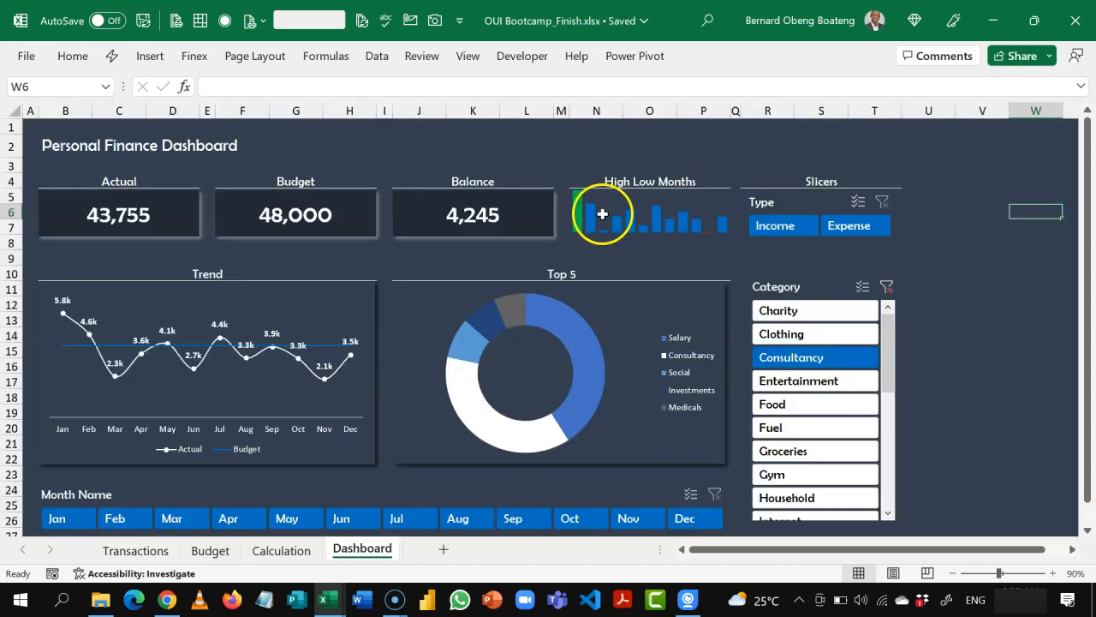
Step: Examine the High Low Months sparkline on the finished workbook's Dashboard and return to the Calculations sheet
click(600, 213)
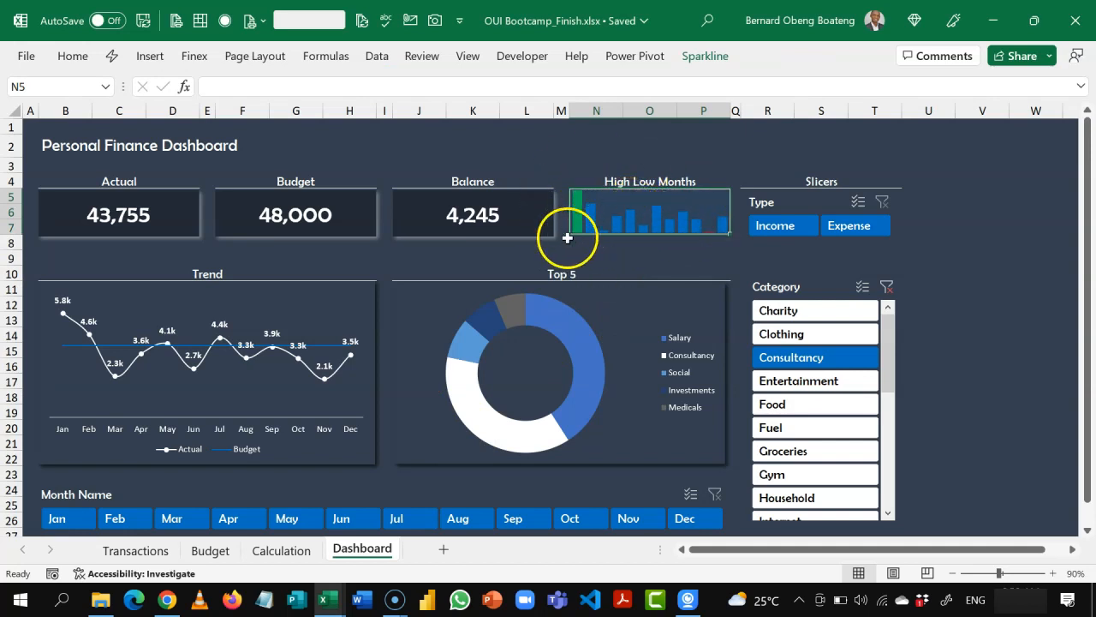
click(601, 261)
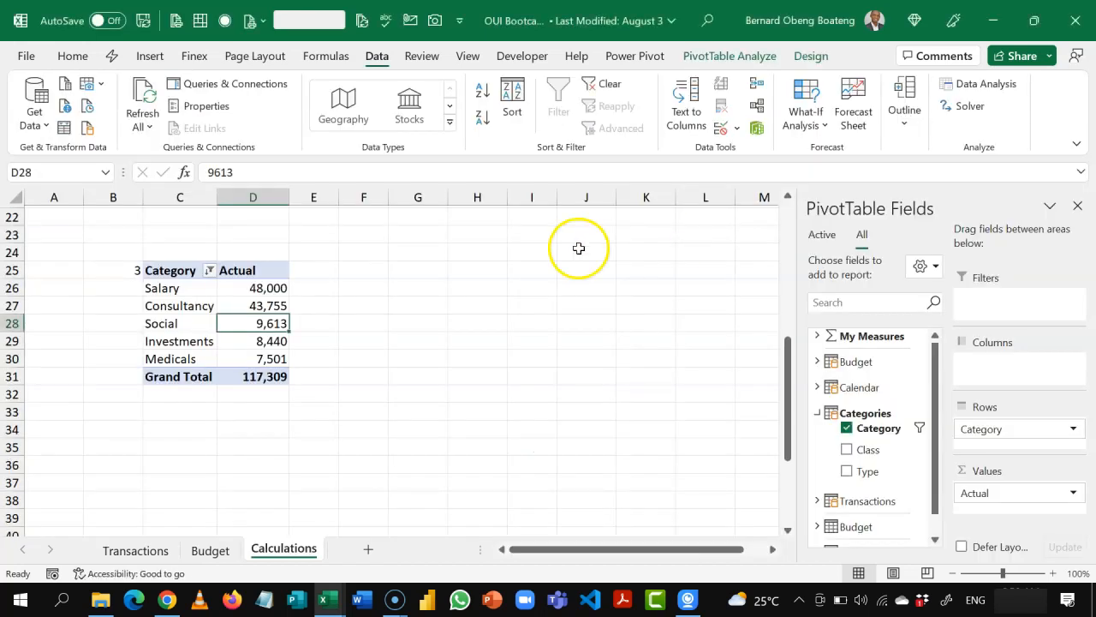
click(273, 289)
Step: Examine the monthly Actual and Budget PivotTable and the blank range G8:G19 beside it on the Calculations sheet
key(Up)
key(Up)
key(Up)
key(Up)
key(Up)
key(Up)
key(Up)
key(Up)
key(Up)
key(Up)
key(Up)
key(Up)
key(Up)
key(Up)
key(Up)
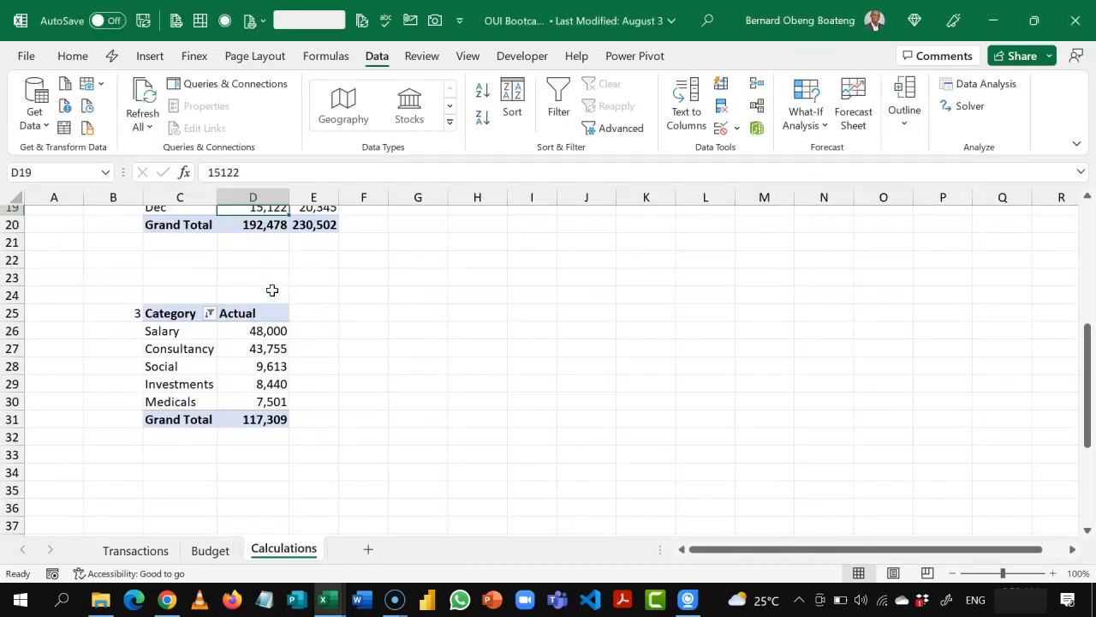
key(Up)
key(Up)
key(Up)
key(Up)
key(Up)
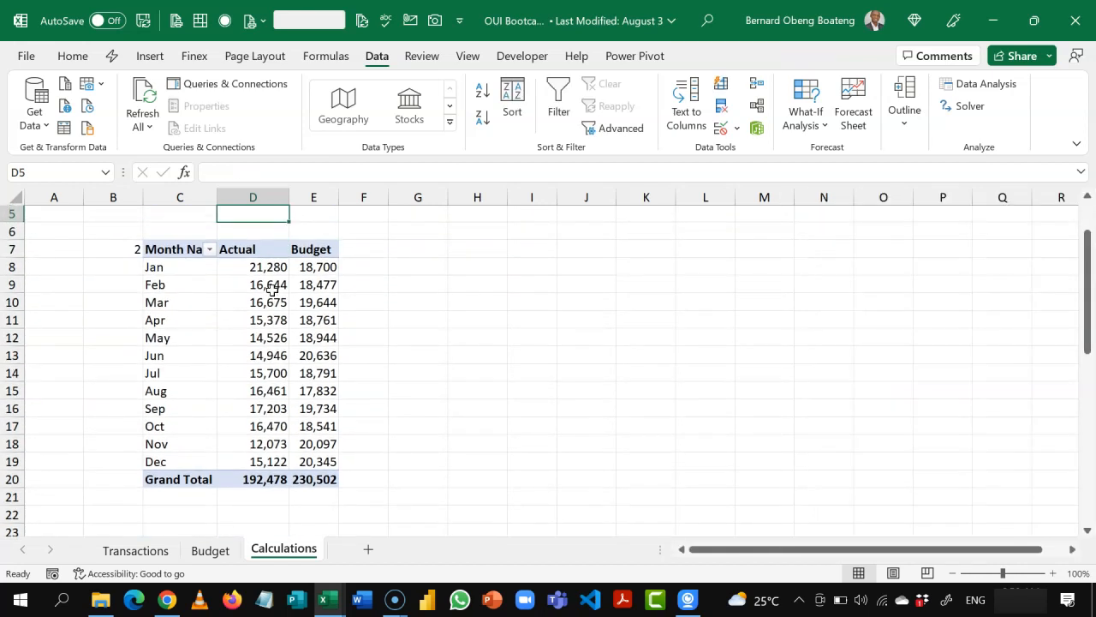
key(Down)
key(Down)
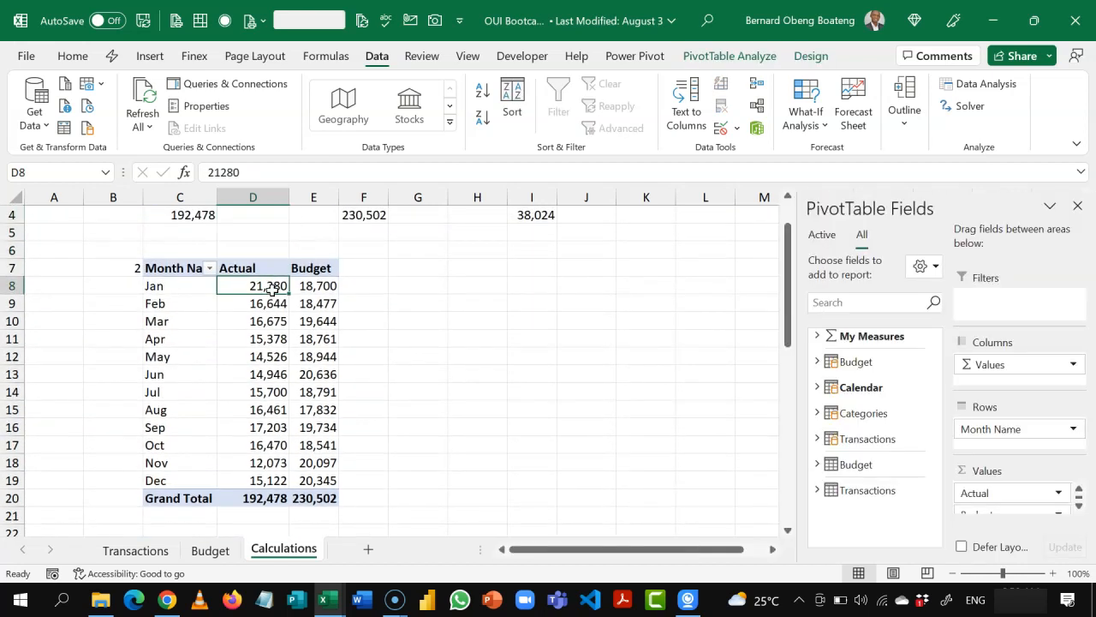
key(Right)
key(Right)
key(Right)
key(Up)
key(Right)
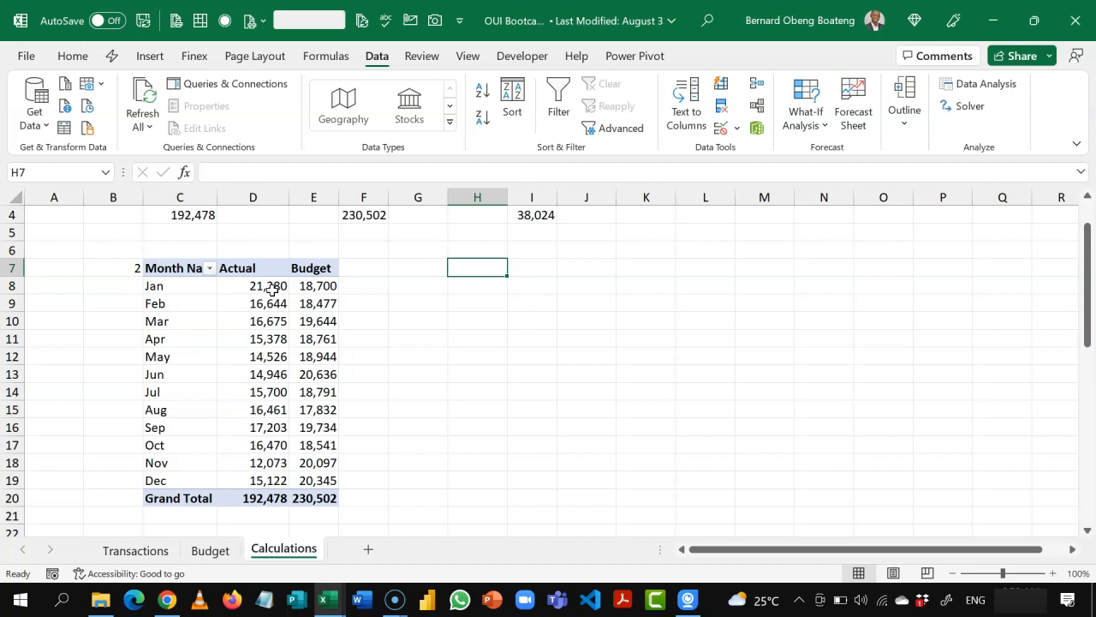
key(Left)
key(Down)
key(Down)
key(Up)
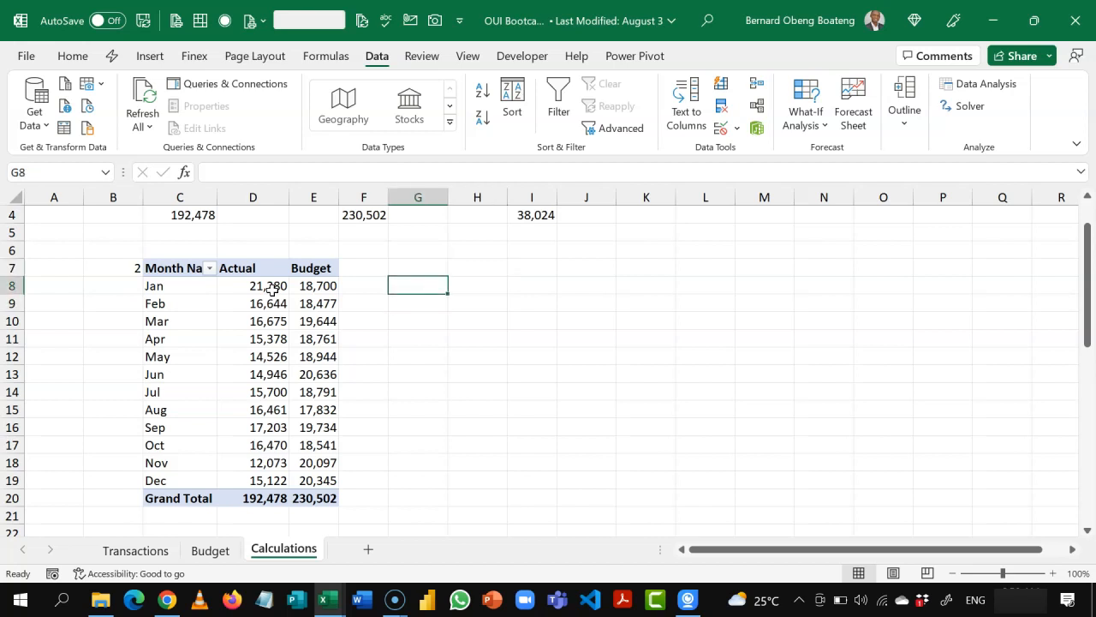
key(shift+Down)
key(shift+Down)
key(shift+Down)
key(shift+Down)
key(shift+Down)
key(shift+Down)
key(shift+Down)
key(shift+Down)
key(shift+Down)
key(shift+Down)
key(shift+Down)
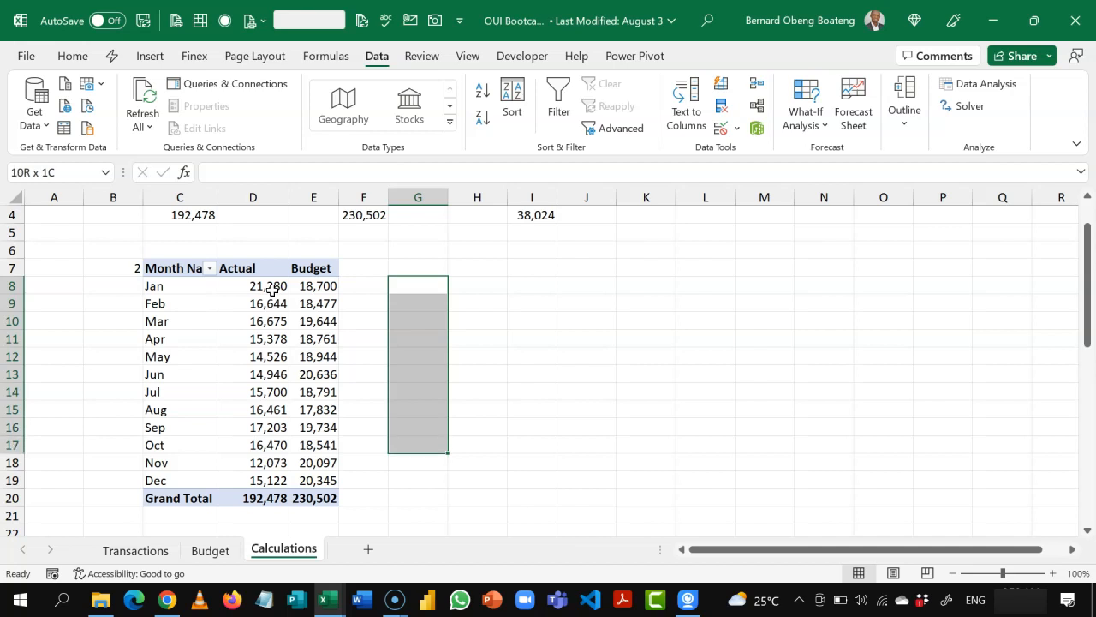
key(shift+Down)
key(shift+Up)
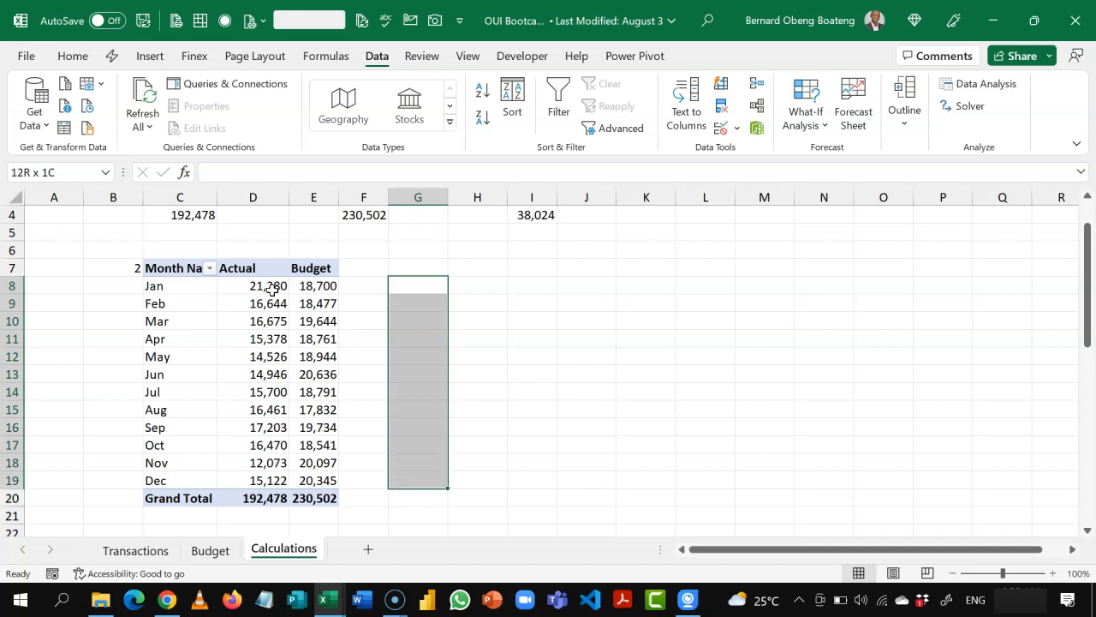
Step: Copy the month names Jan to Dec from the second PivotTable into cells H8:H19
drag(192, 290, 188, 474)
key(ctrl+c)
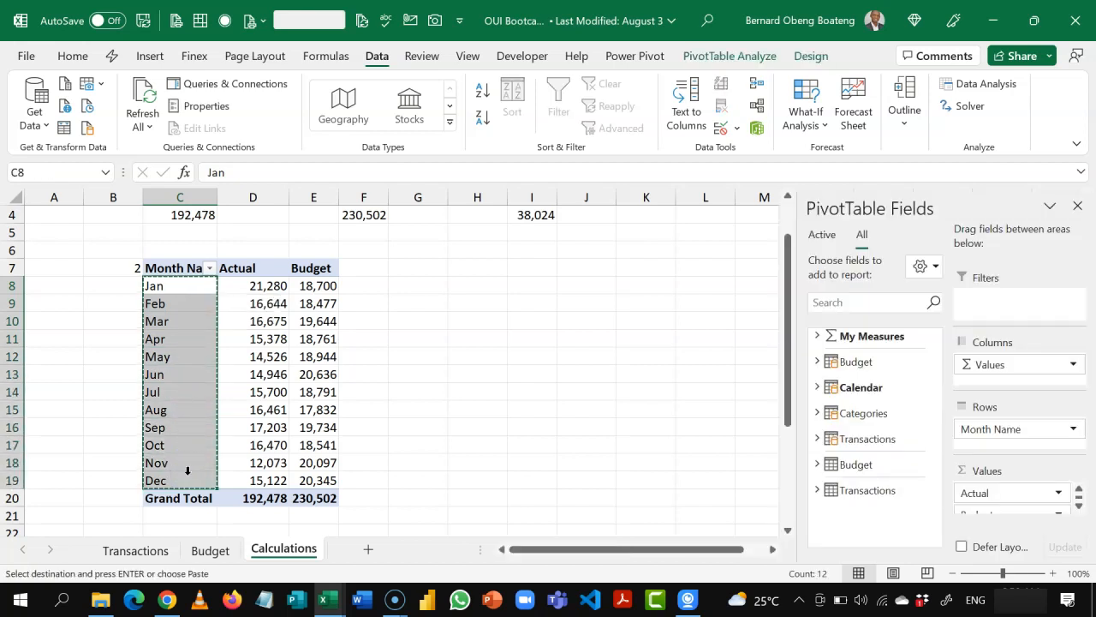
click(478, 293)
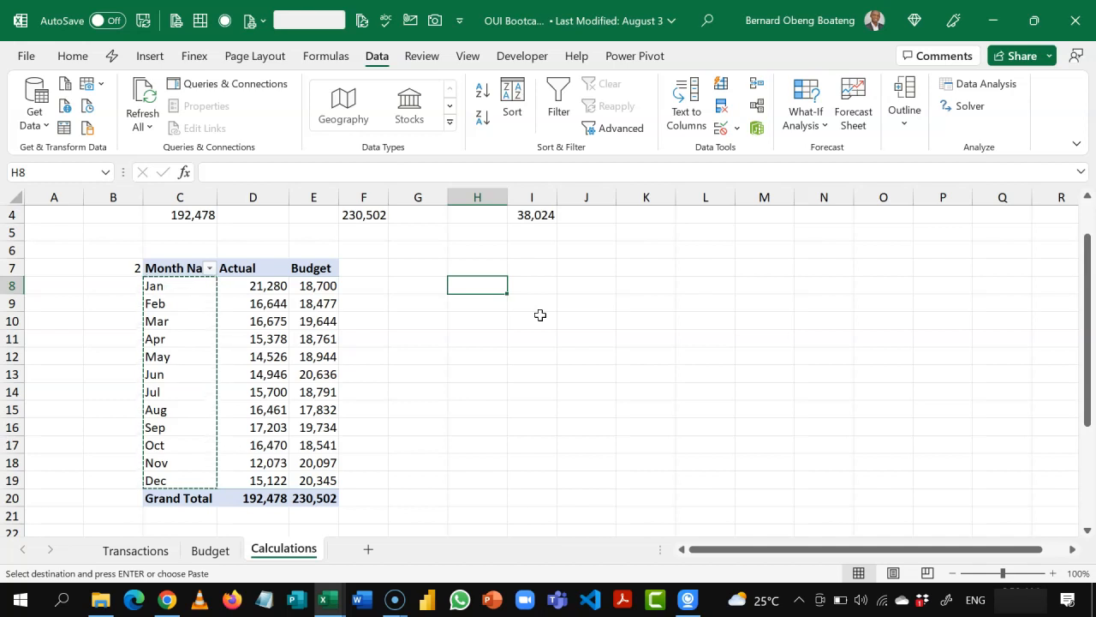
key(ctrl+v)
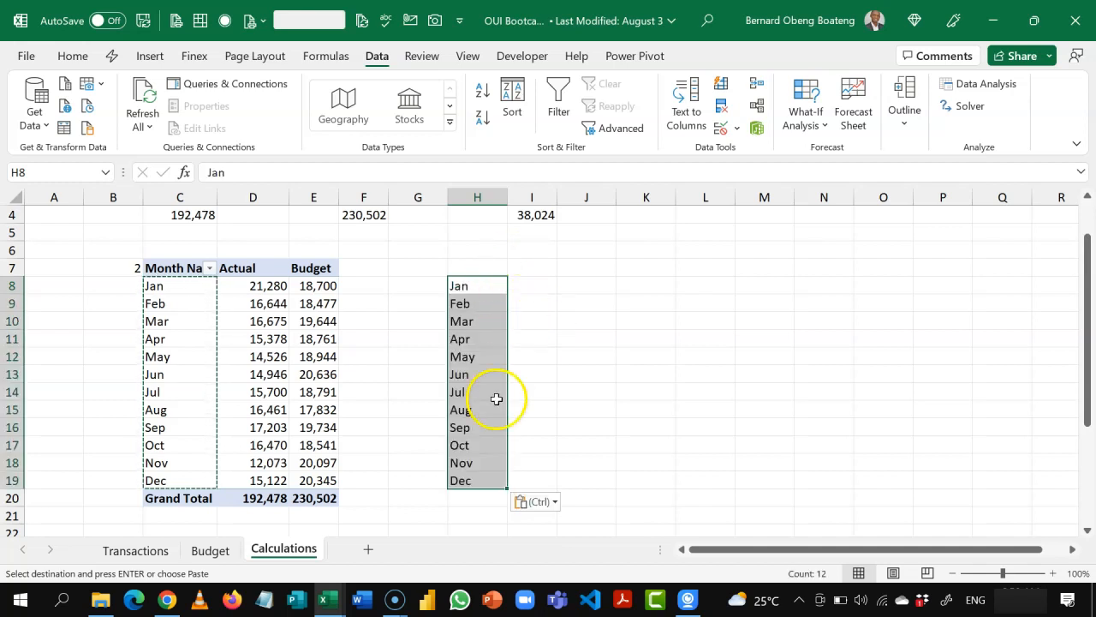
key(Escape)
click(503, 289)
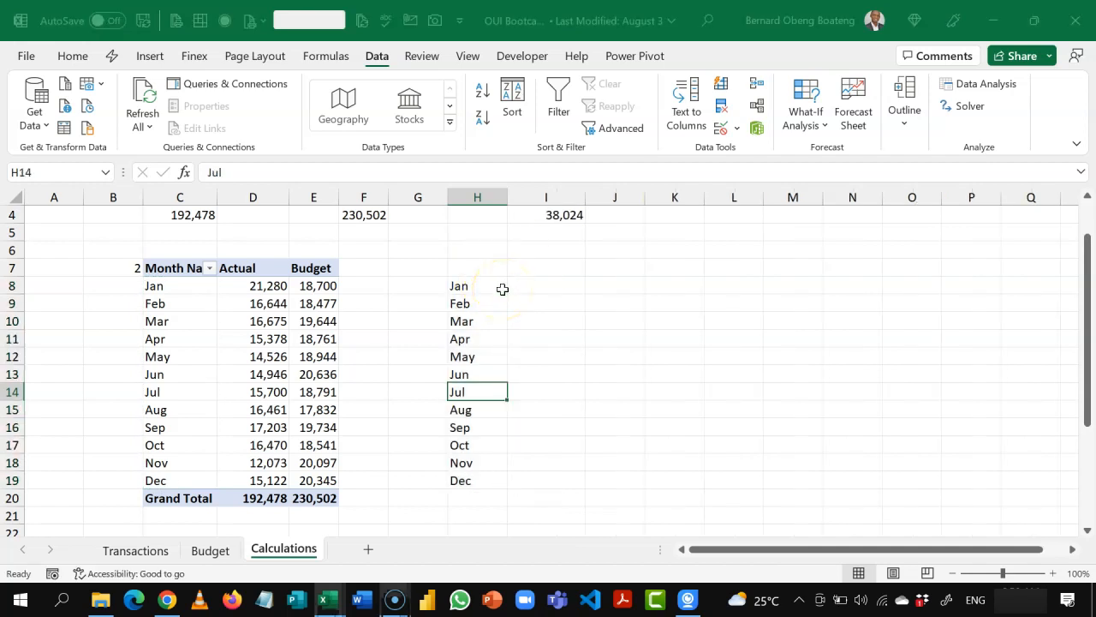
Step: Enter the headings XLOOKUP in I7 and INDEX + MATCH in J7, and widen column I
click(539, 289)
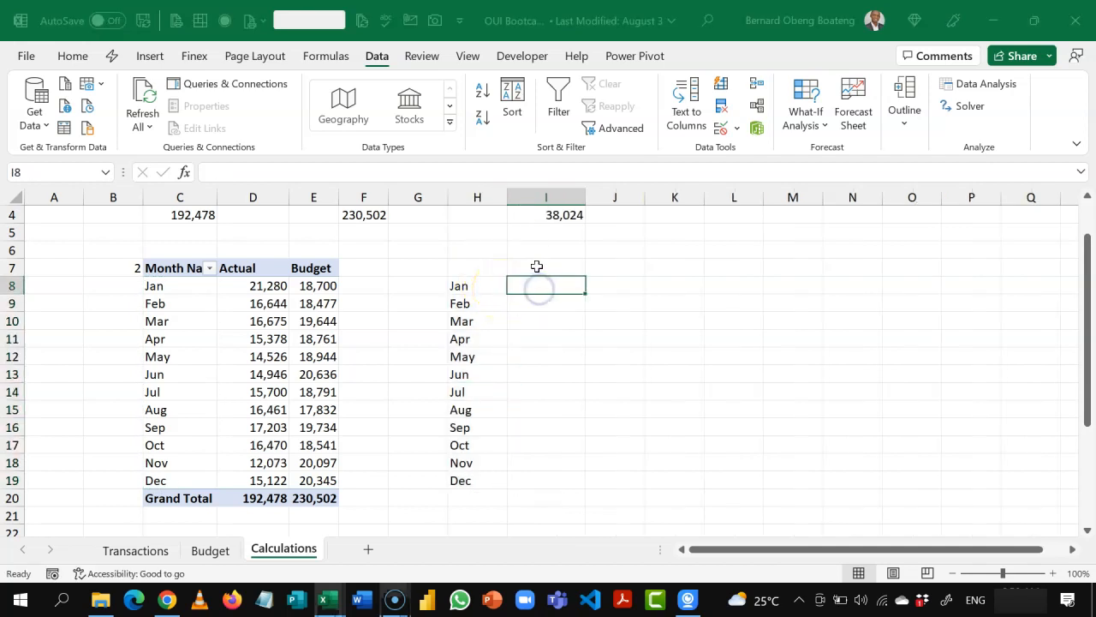
click(537, 266)
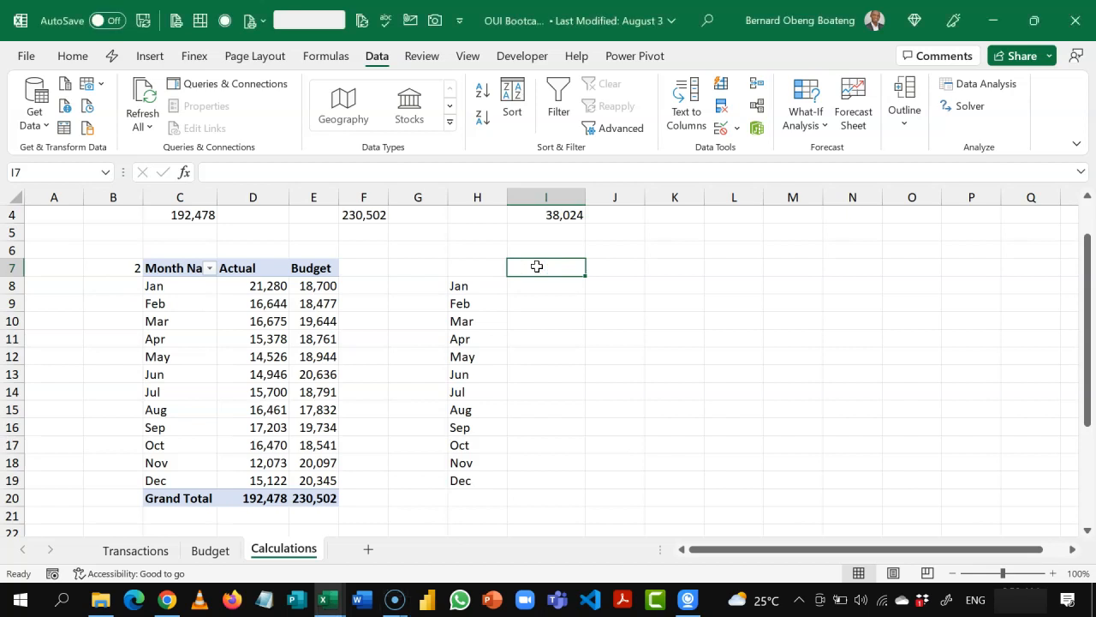
text(XLOOKU)
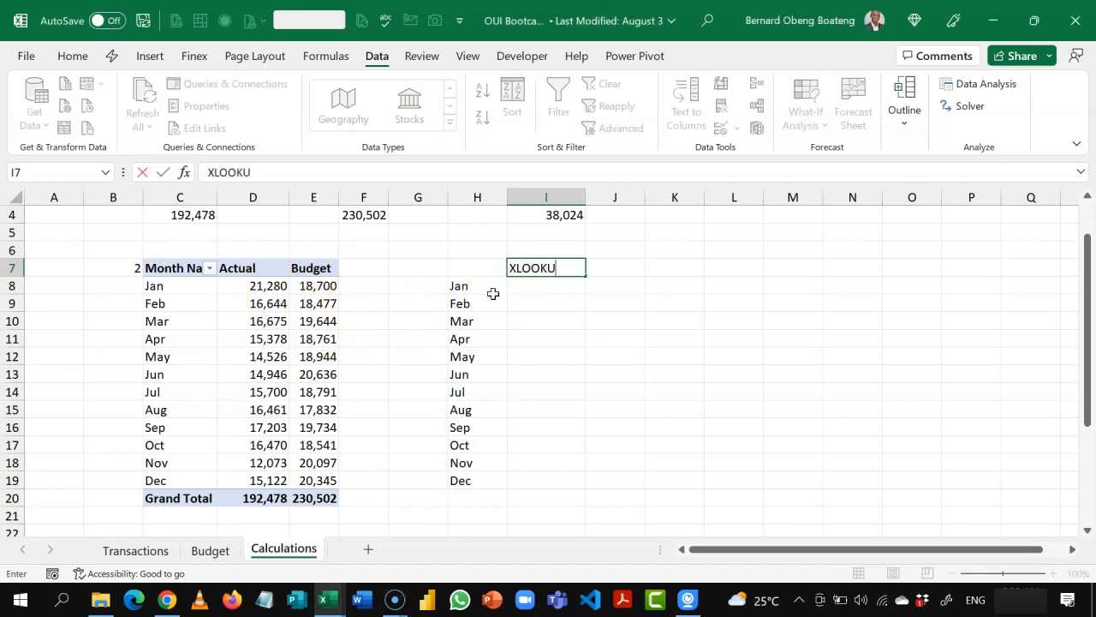
text(P)
key(Tab)
text(INDEX )
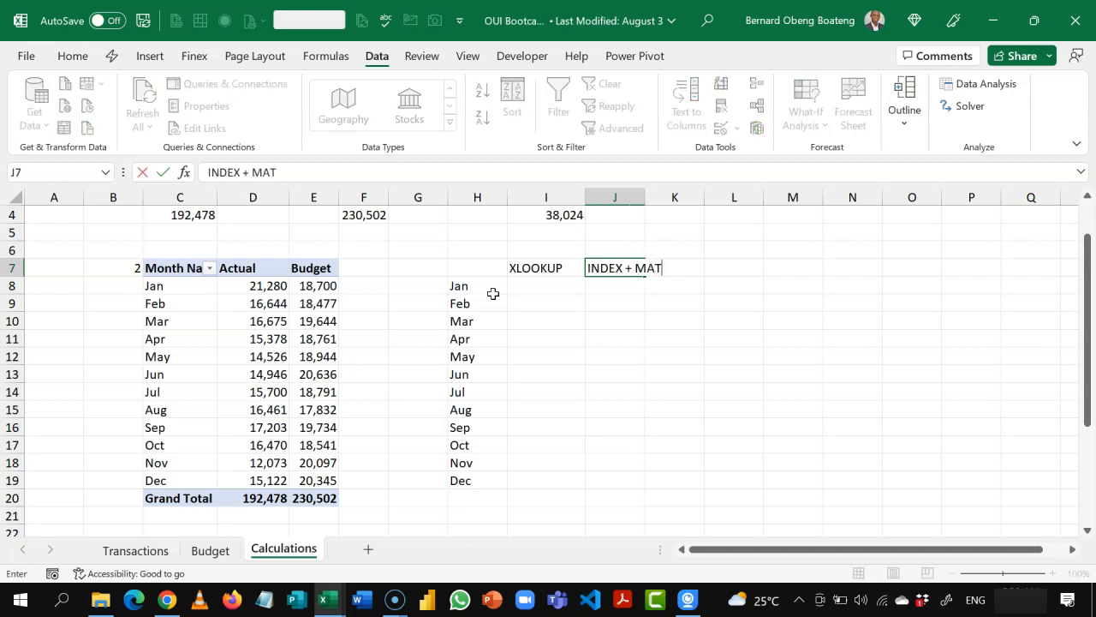
text(+ MATCH)
key(Return)
drag(591, 200, 607, 203)
Step: Write =XLOOKUP(H8,C8:C19,D8:D19,NA()) in I8 to look up January's Actual from the monthly PivotTable
text(=XL)
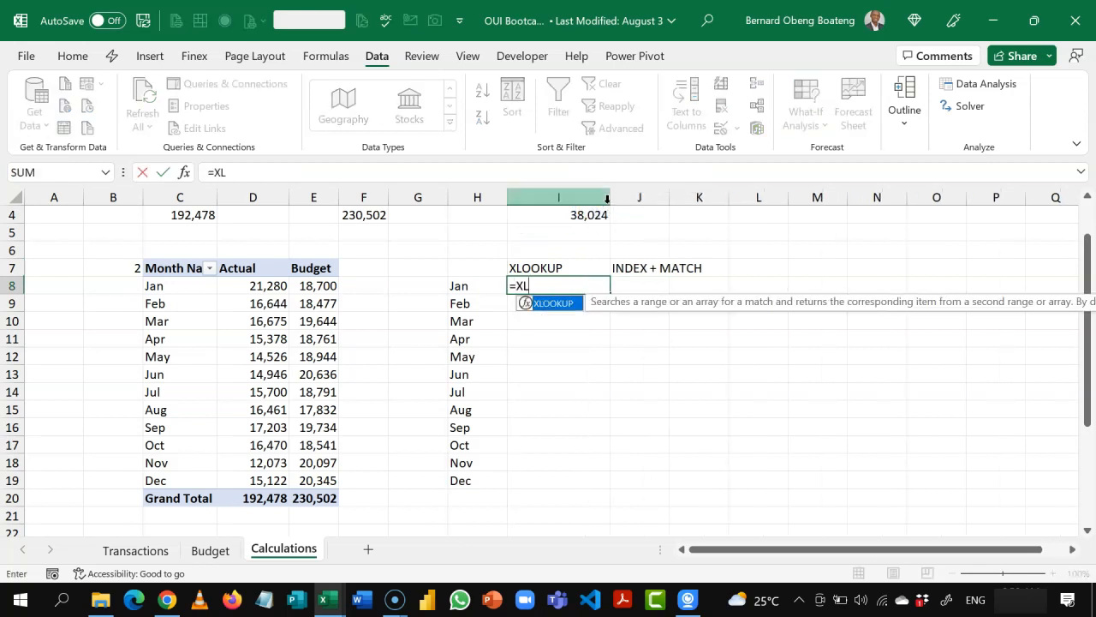
key(Tab)
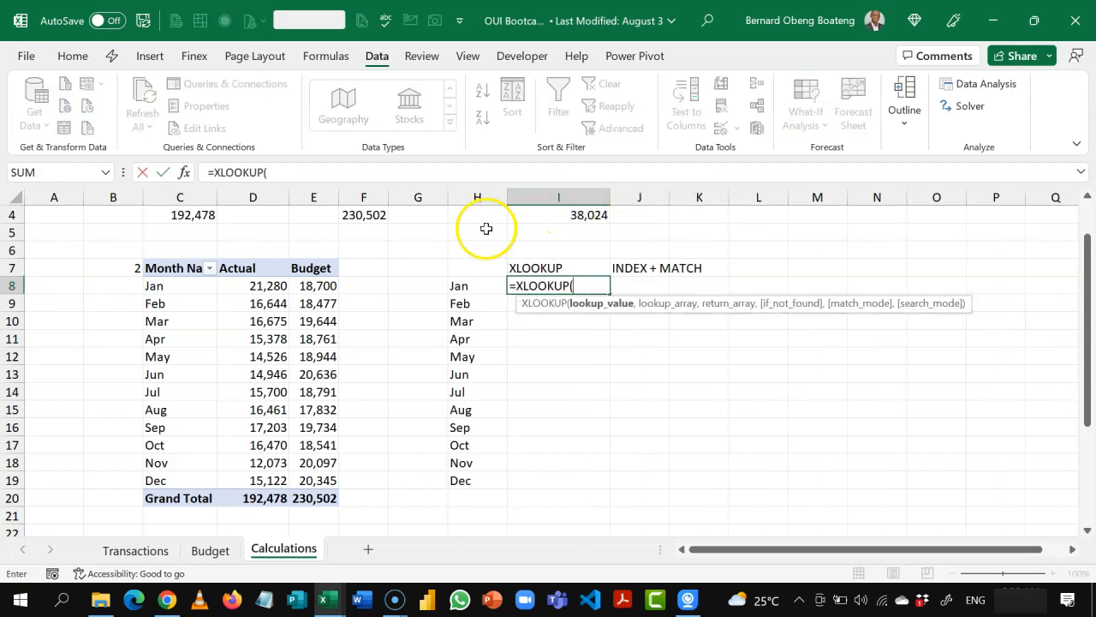
click(461, 285)
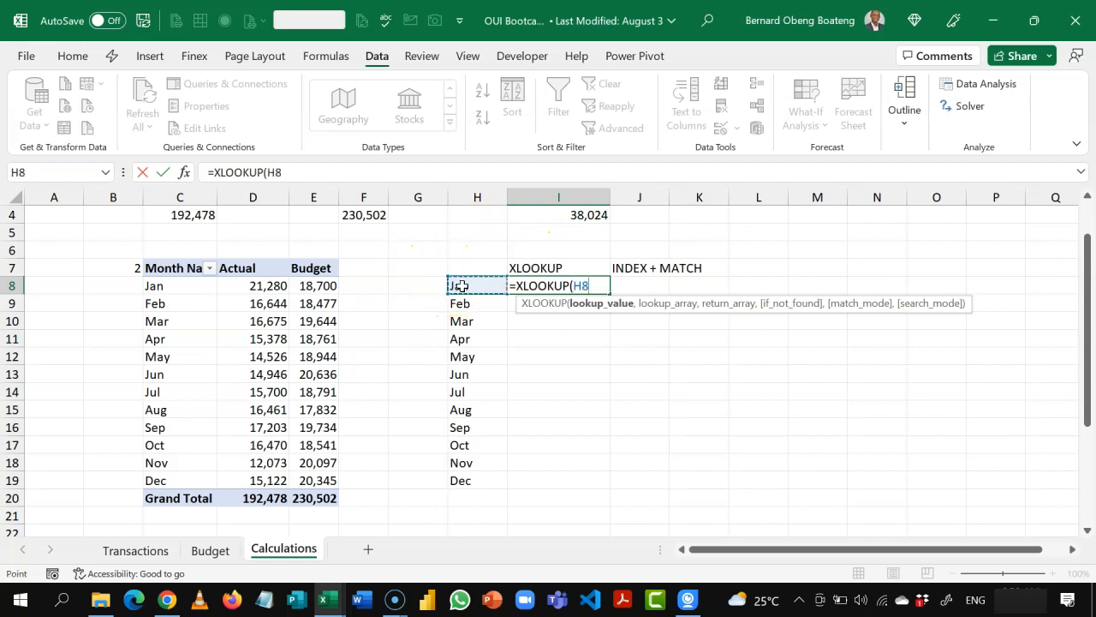
text(,)
drag(191, 285, 189, 479)
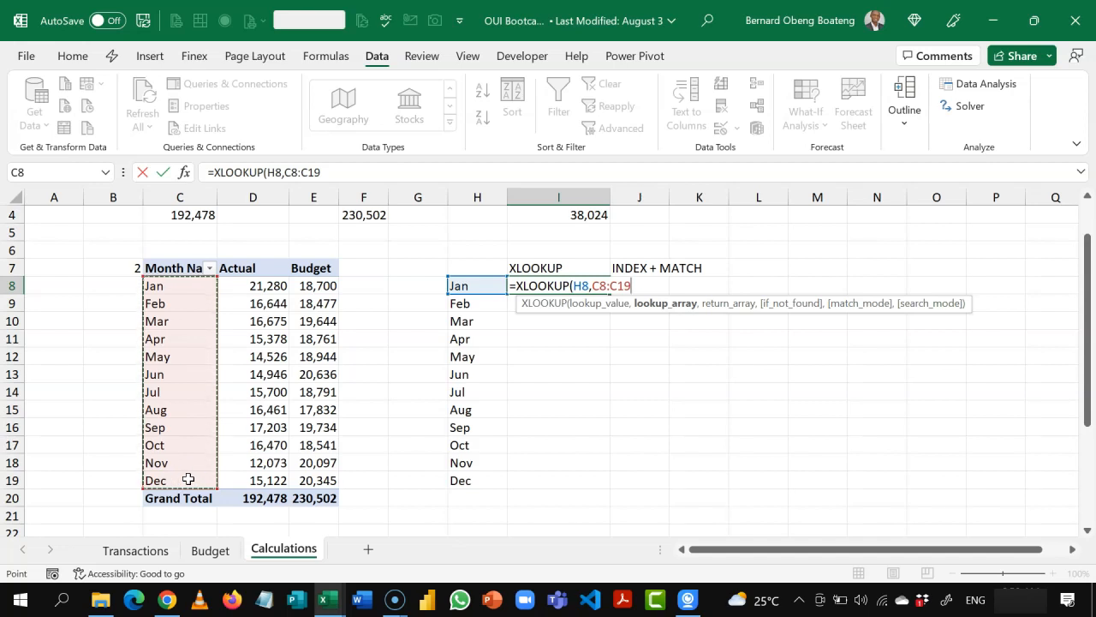
text(,)
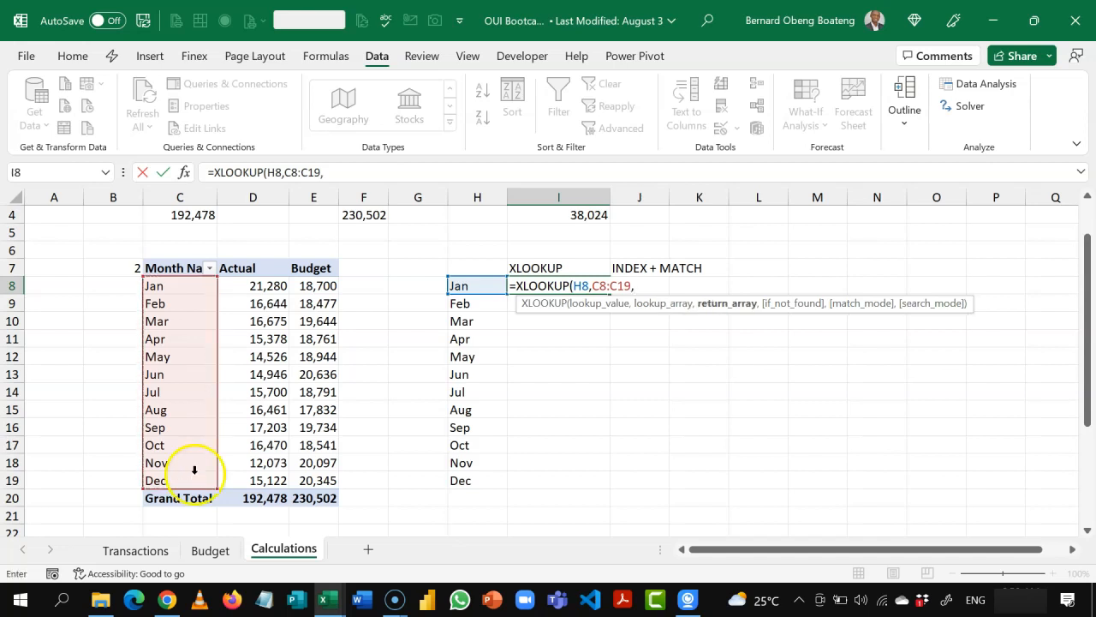
drag(253, 286, 249, 481)
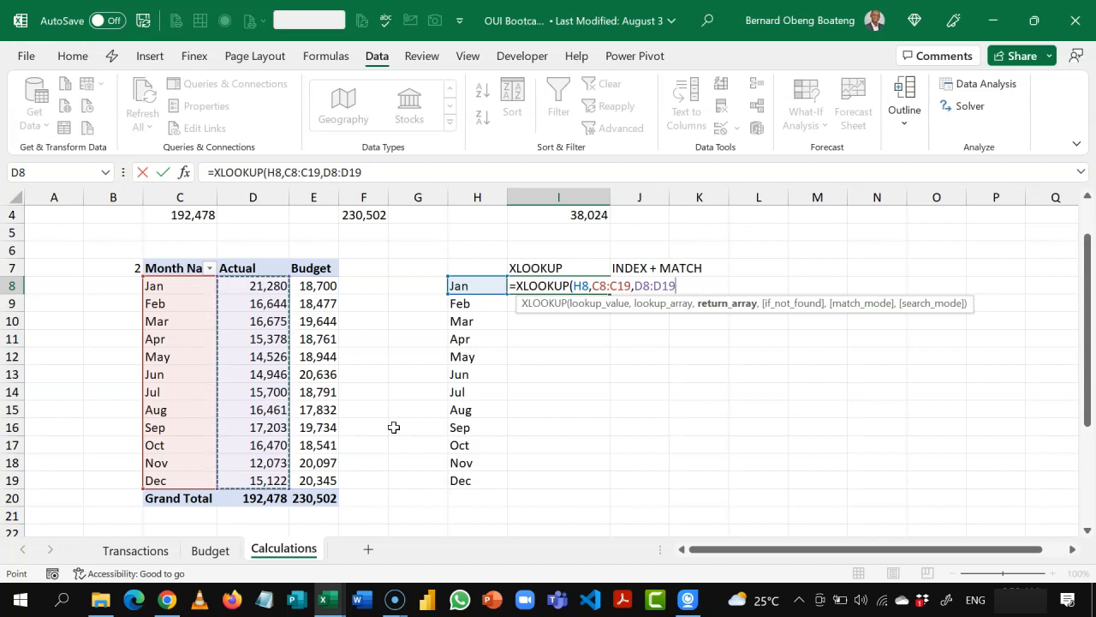
text(,)
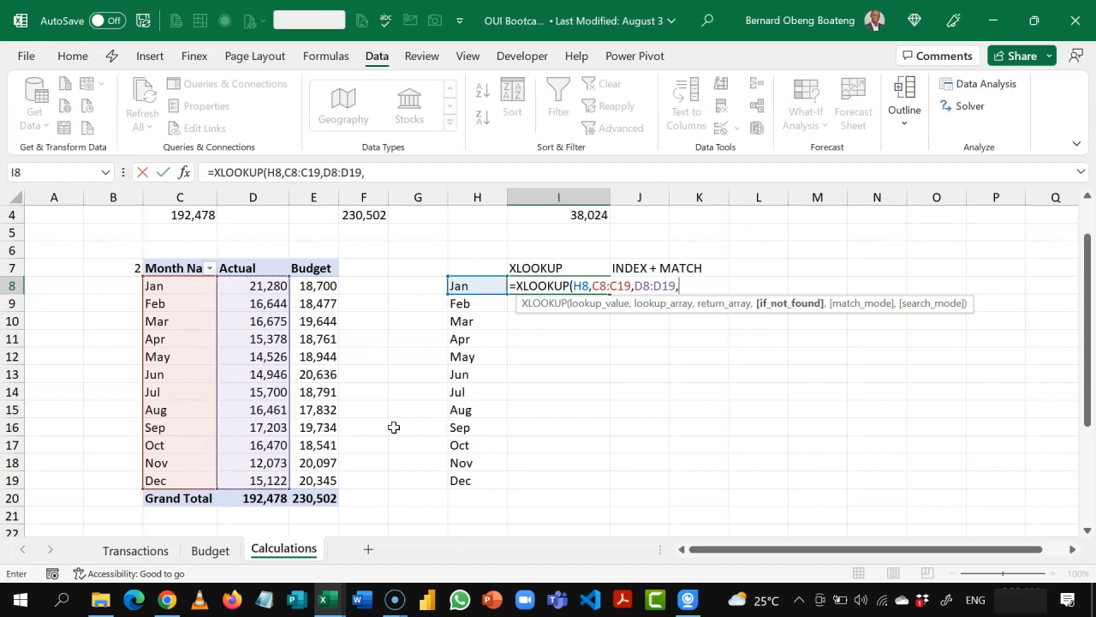
text(NA)
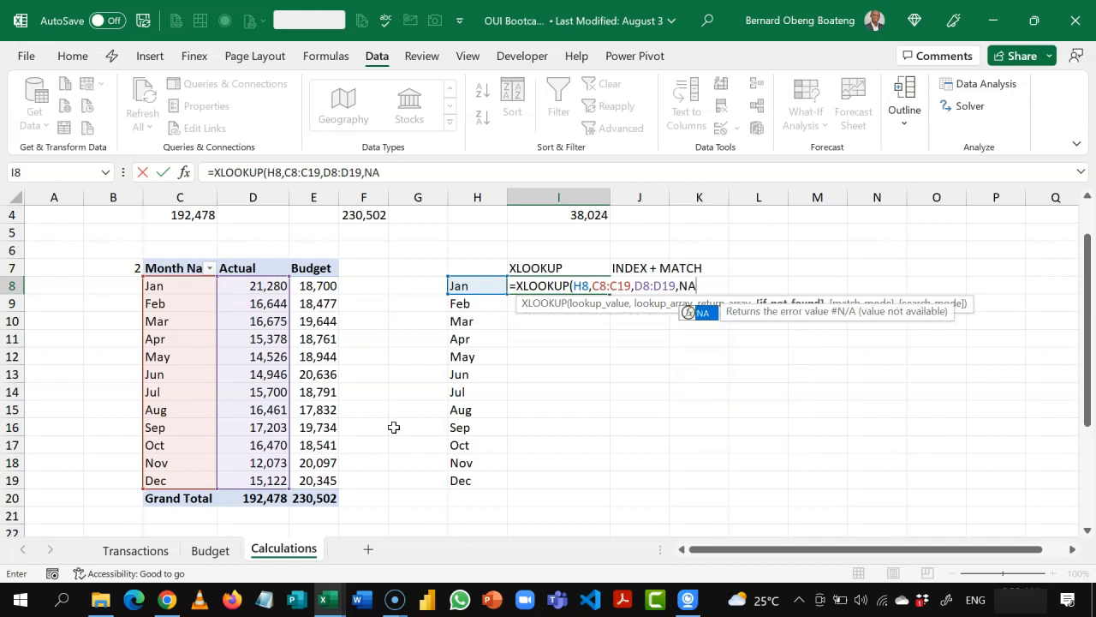
text(())
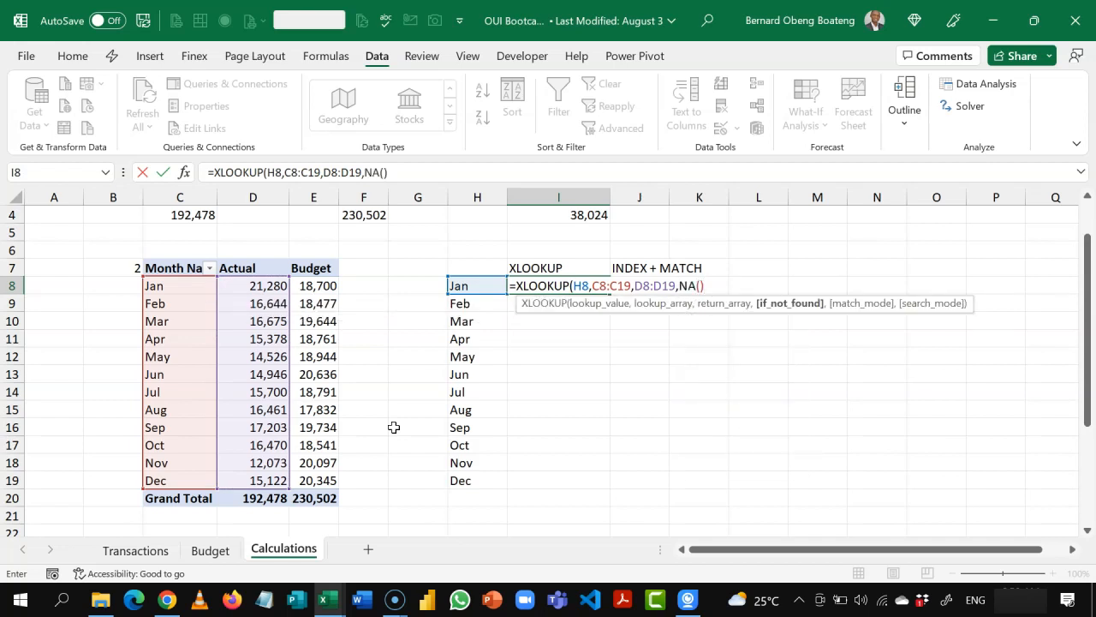
text())
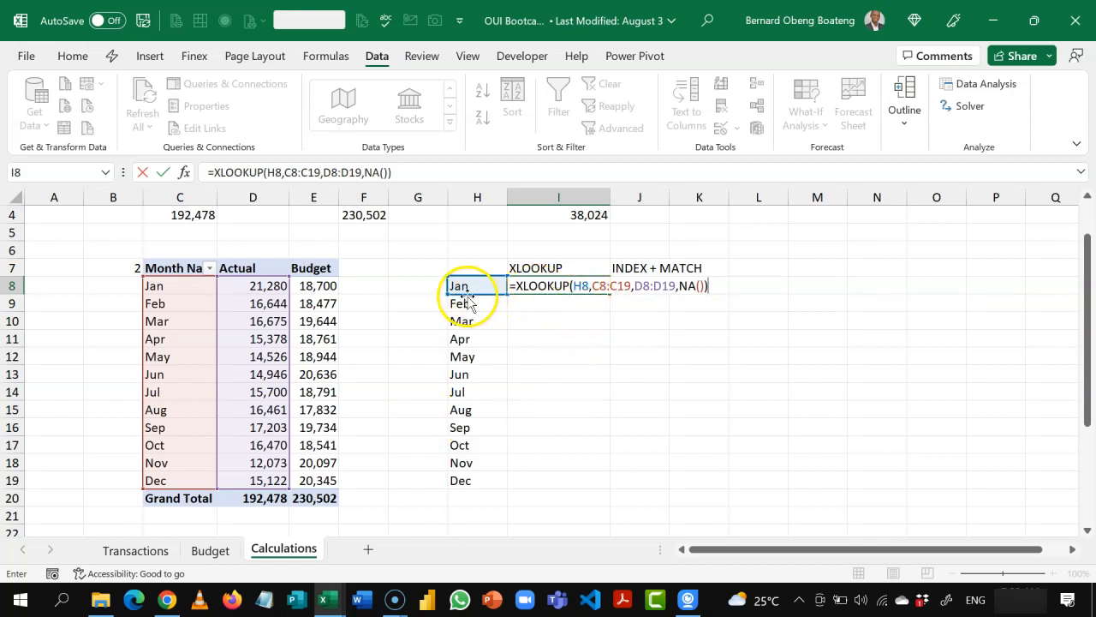
Step: Make the lookup and return ranges absolute in the I8 formula and fill it through I19
click(625, 285)
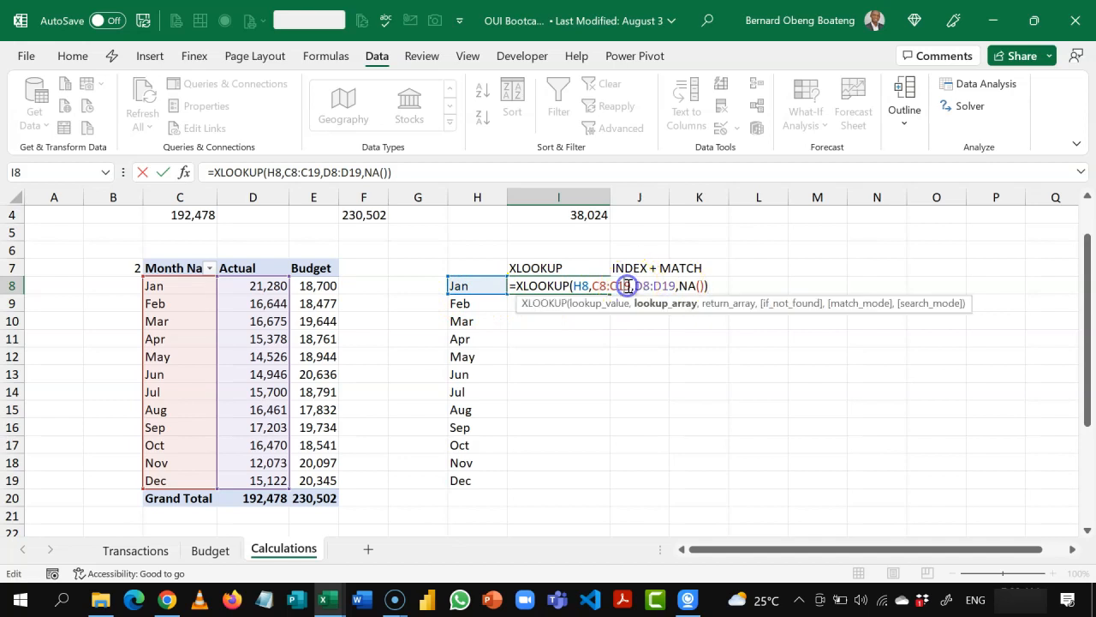
click(643, 305)
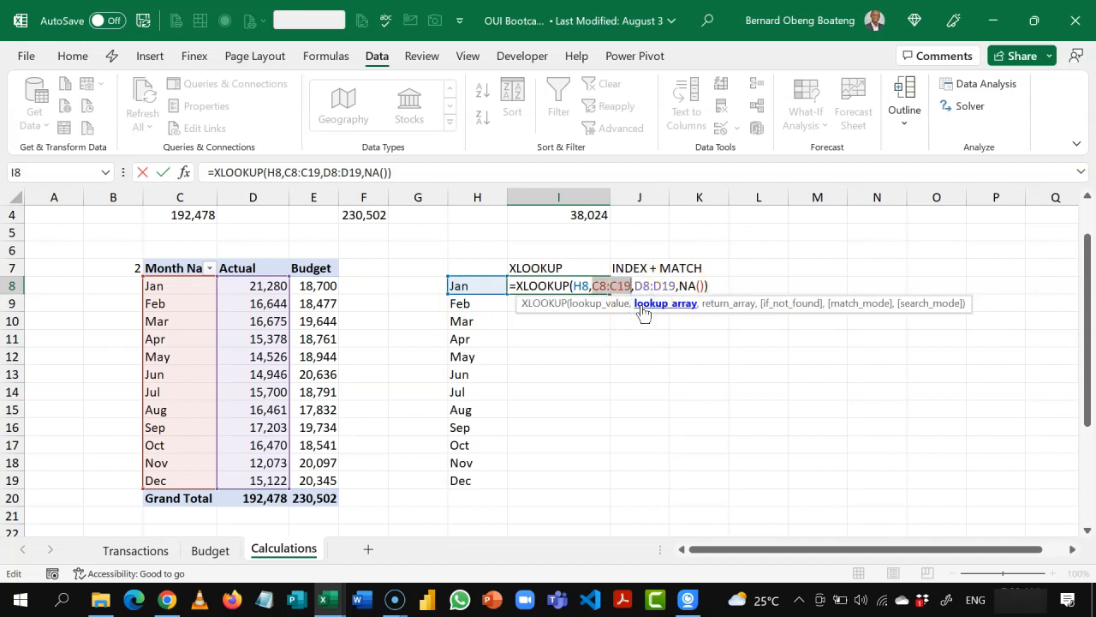
key(F4)
click(724, 305)
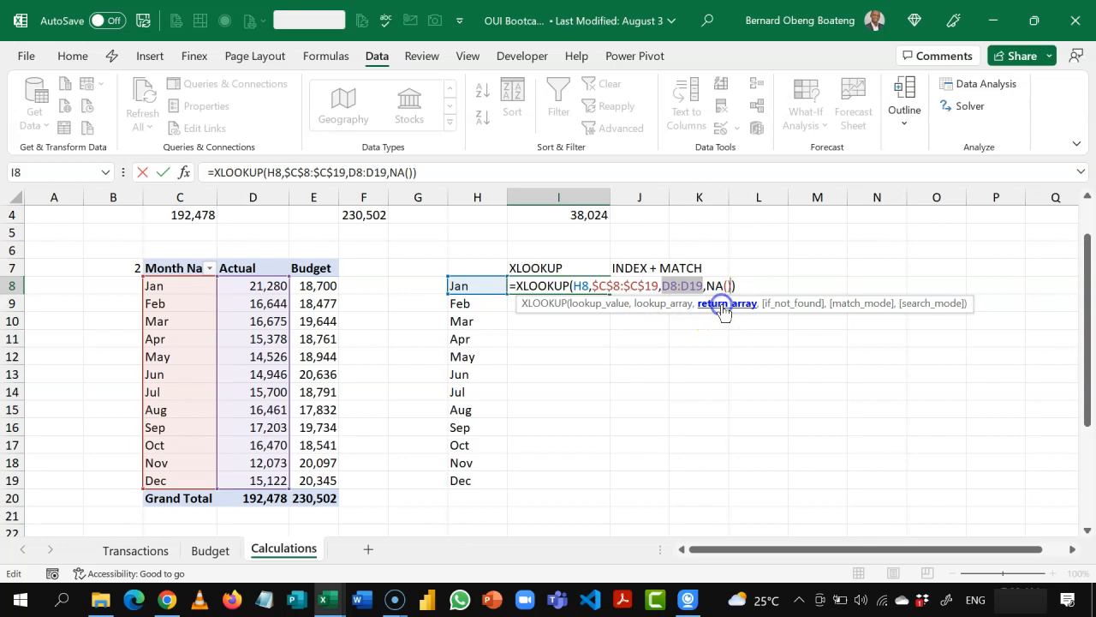
key(F4)
key(ctrl+Return)
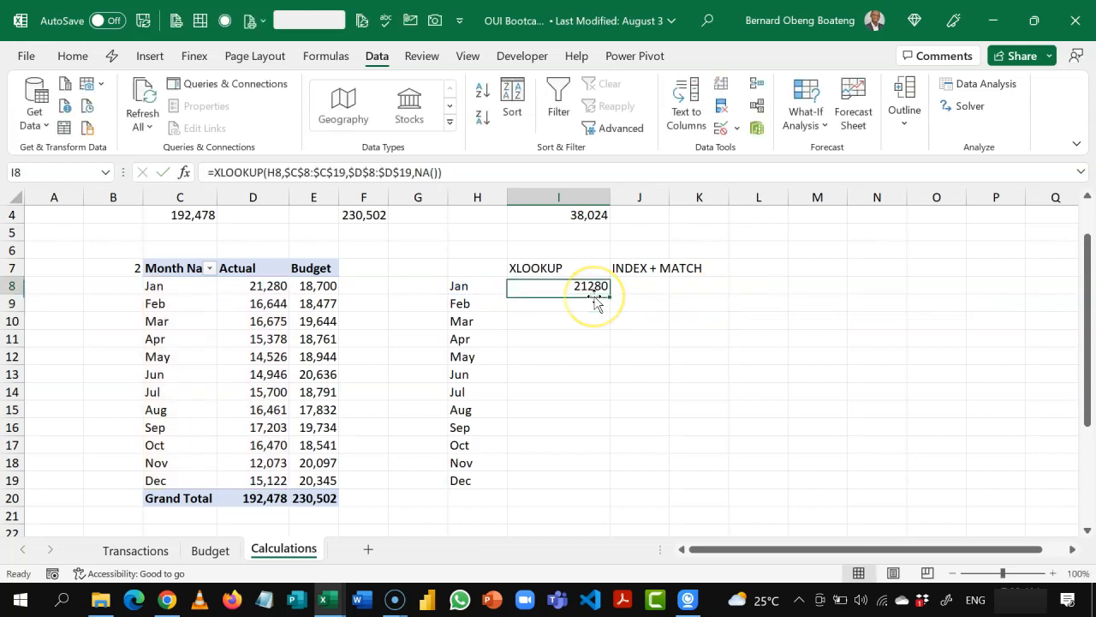
drag(594, 296, 594, 297)
key(shift+Up)
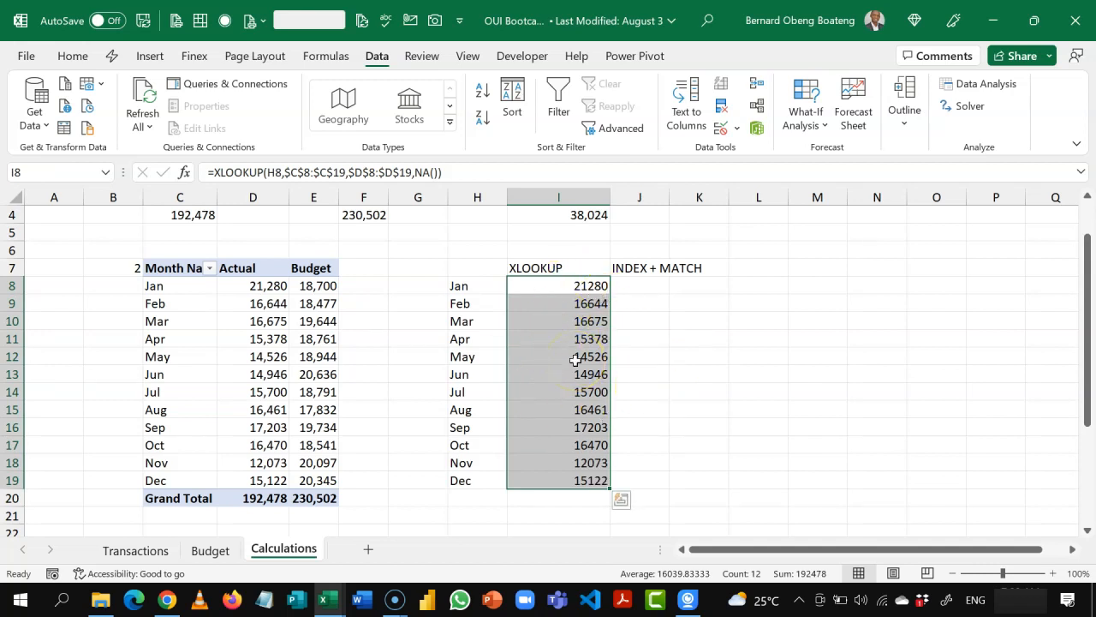
Step: Widen column J and write =INDEX(D8:D19,MATCH(H8,C8:C19,0)) in J8 to look up January's Actual from the monthly PivotTable
drag(671, 199, 736, 206)
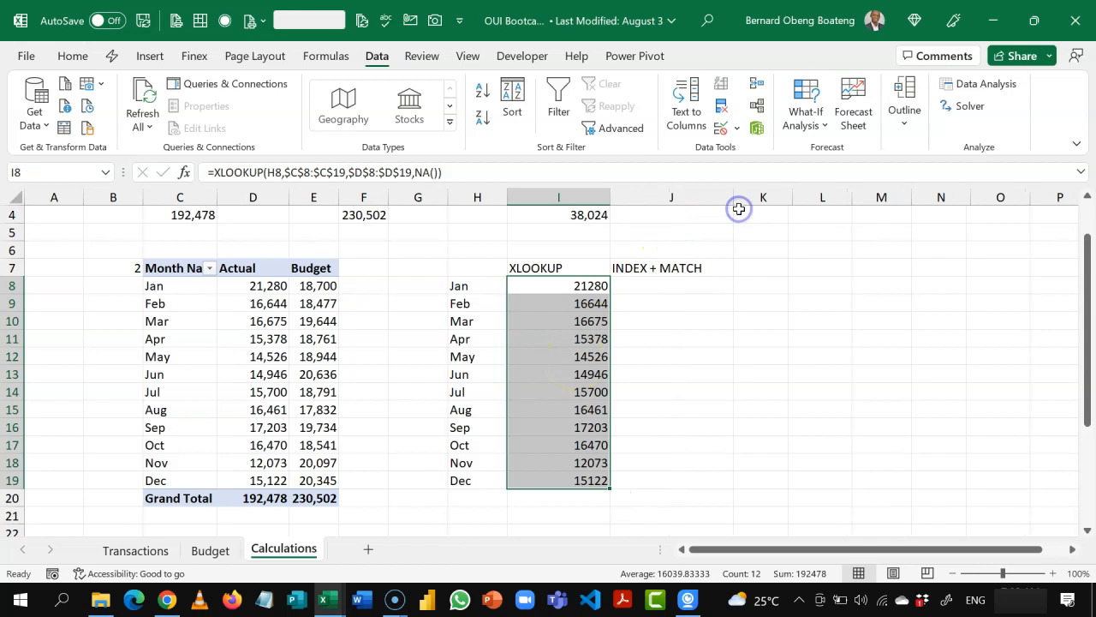
click(695, 288)
text(=INDEX()
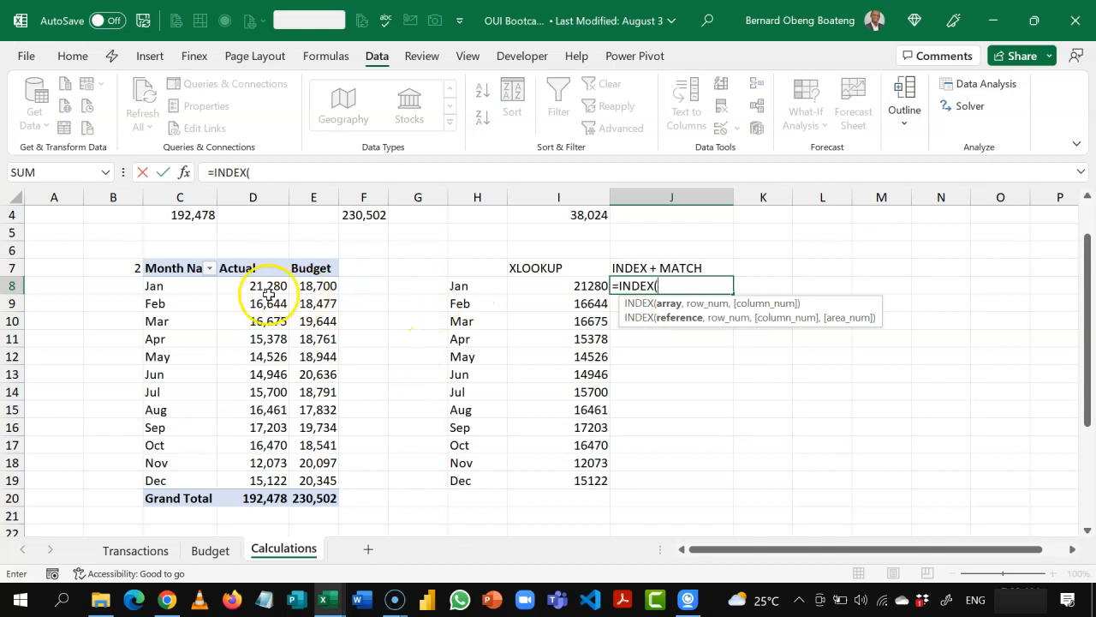
drag(269, 289, 259, 474)
text(,MA)
key(Down)
key(Down)
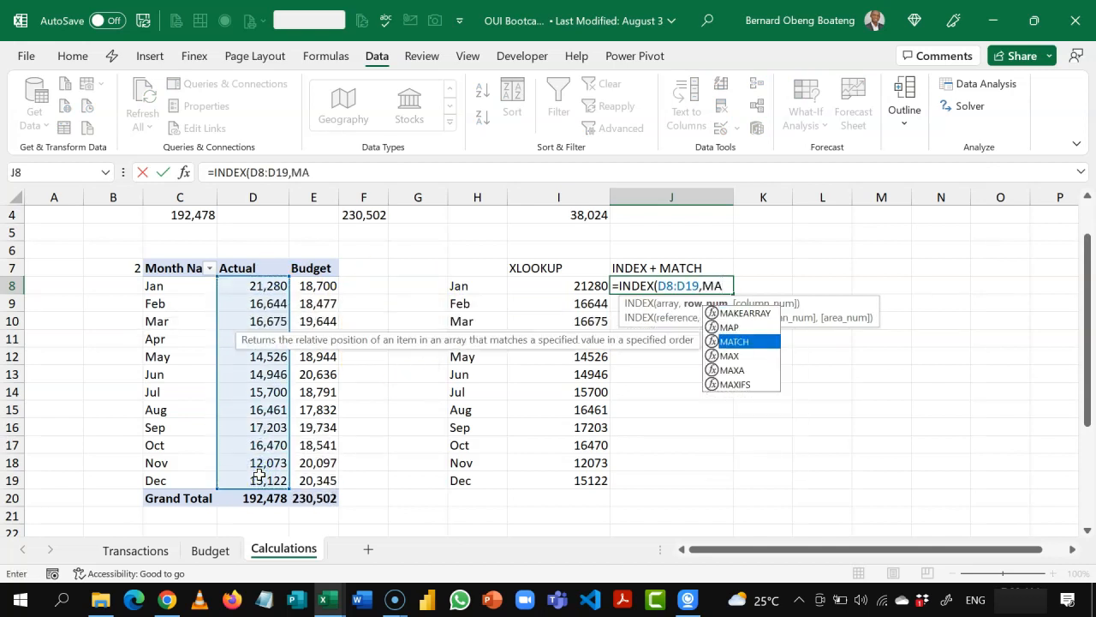
key(Tab)
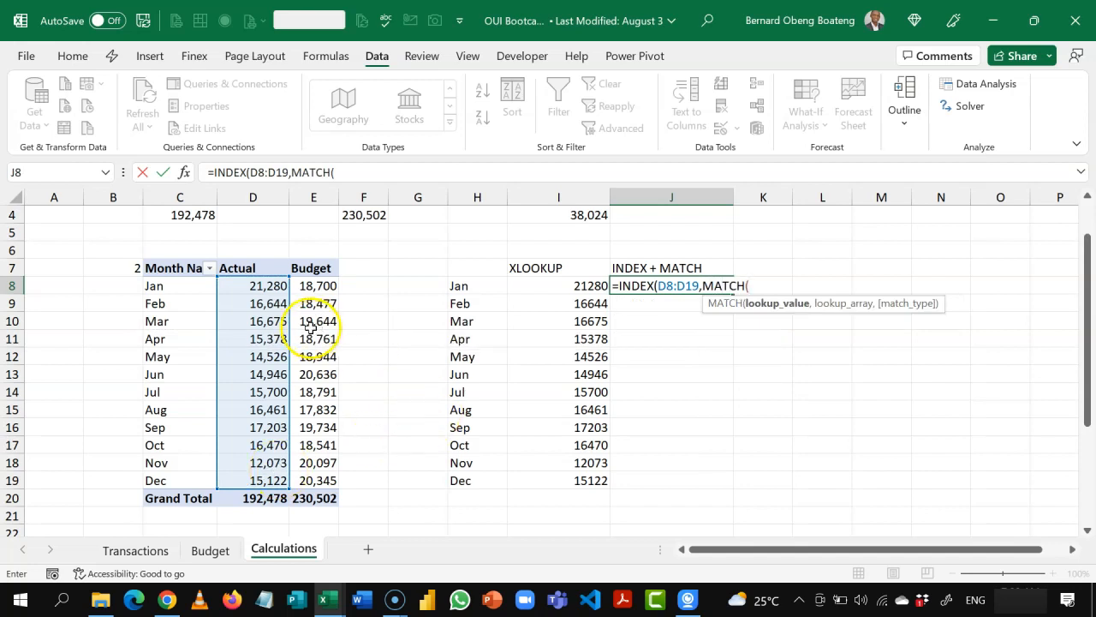
click(476, 288)
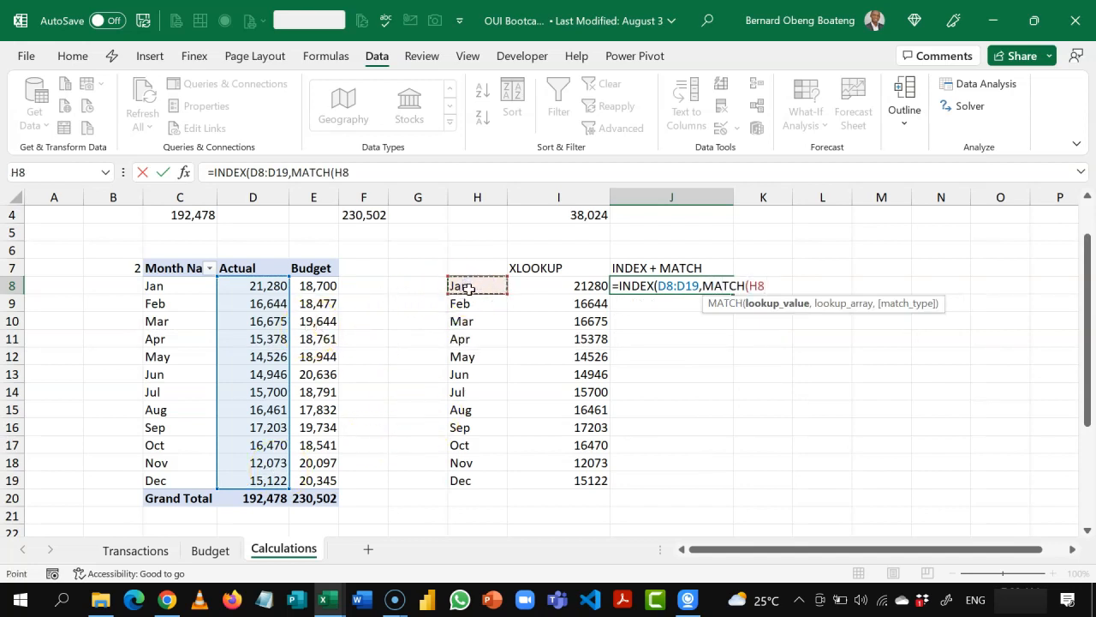
text(,)
click(171, 288)
drag(171, 288, 169, 477)
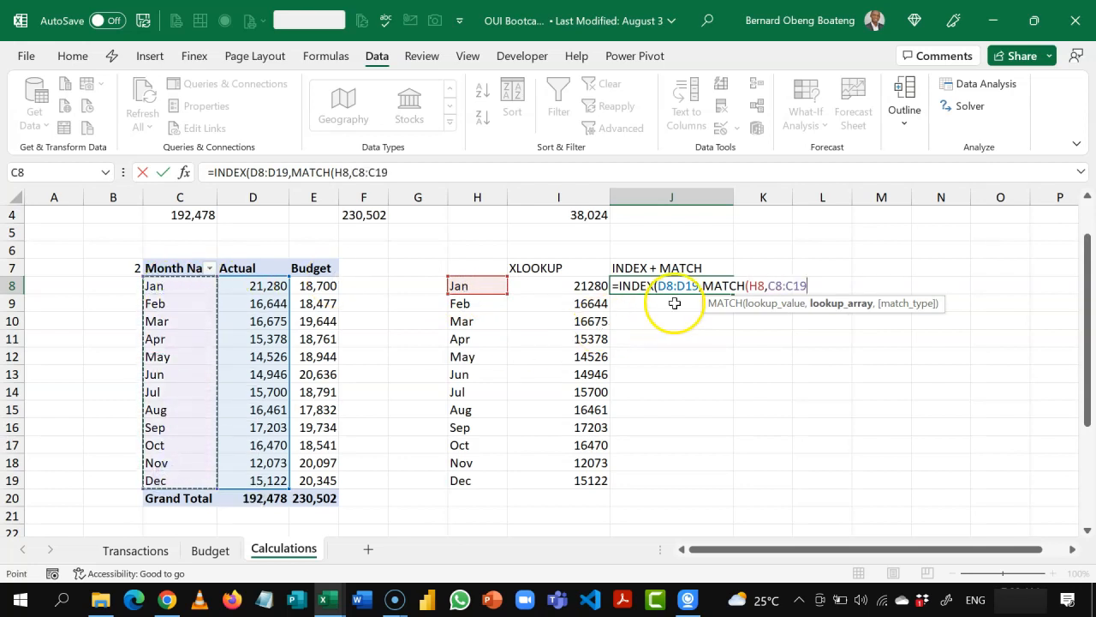
text(,)
key(Down)
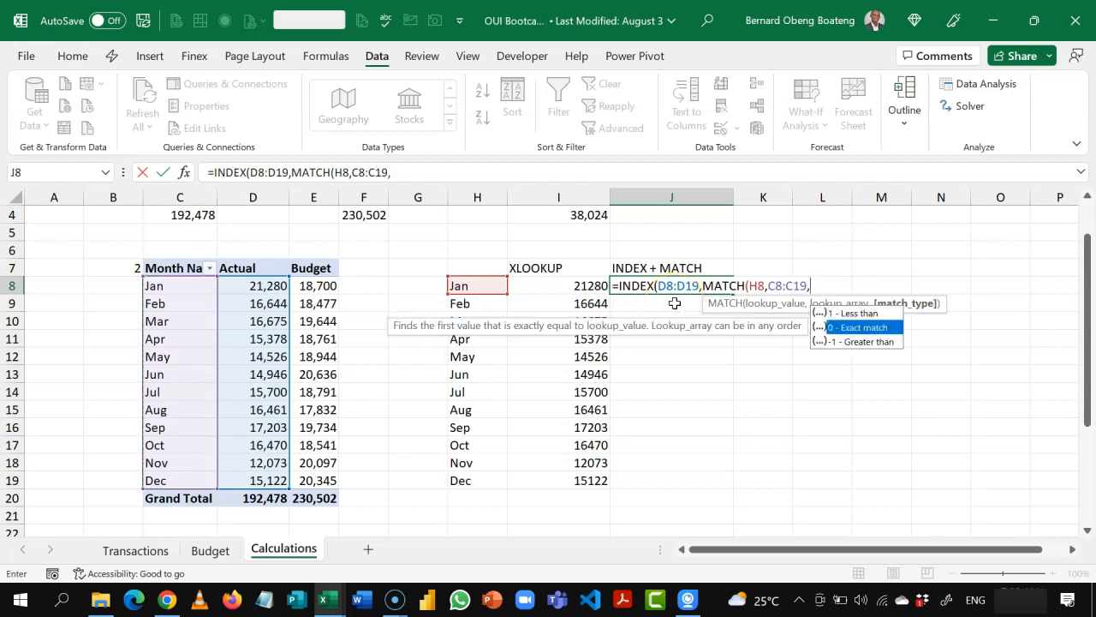
key(Tab)
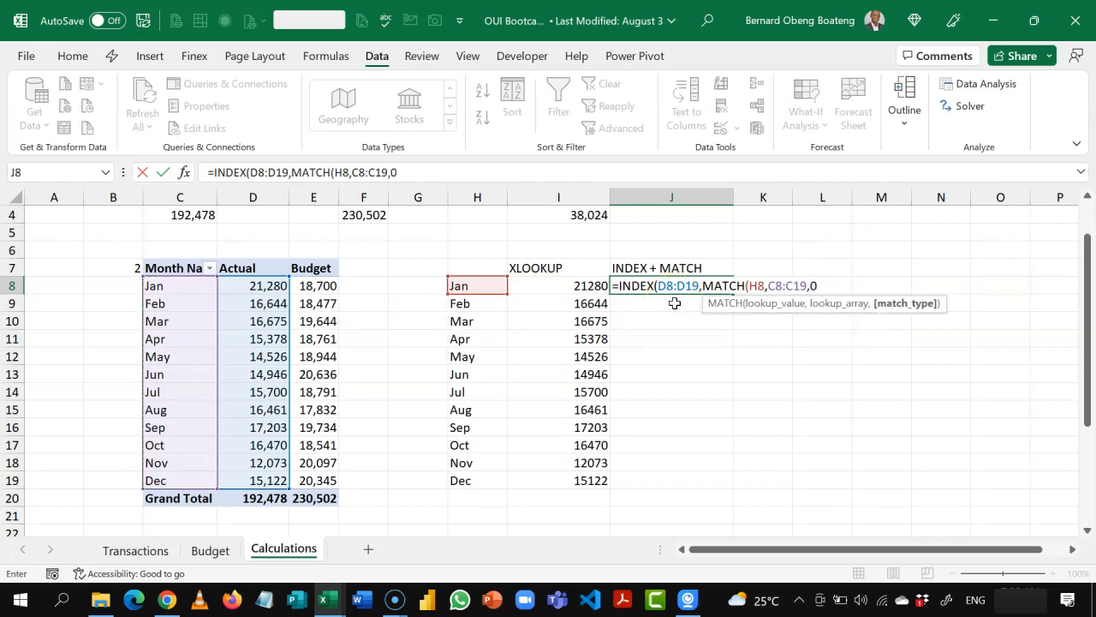
text()))
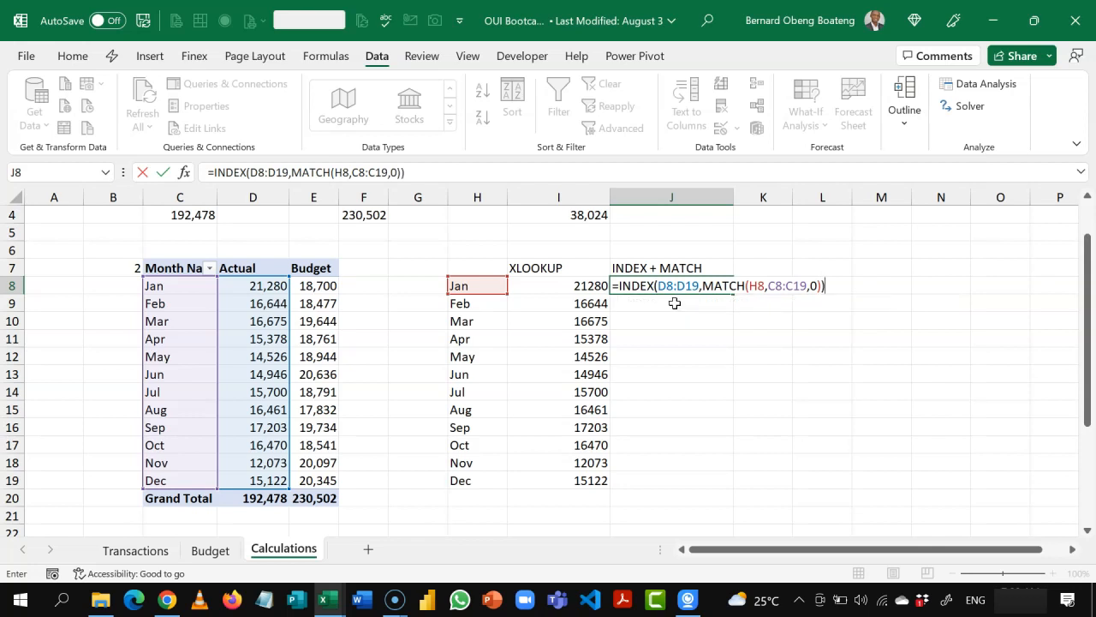
Step: Make the D8:D19 array and C8:C19 lookup range absolute in the J8 INDEX + MATCH formula
click(674, 285)
click(675, 305)
key(F4)
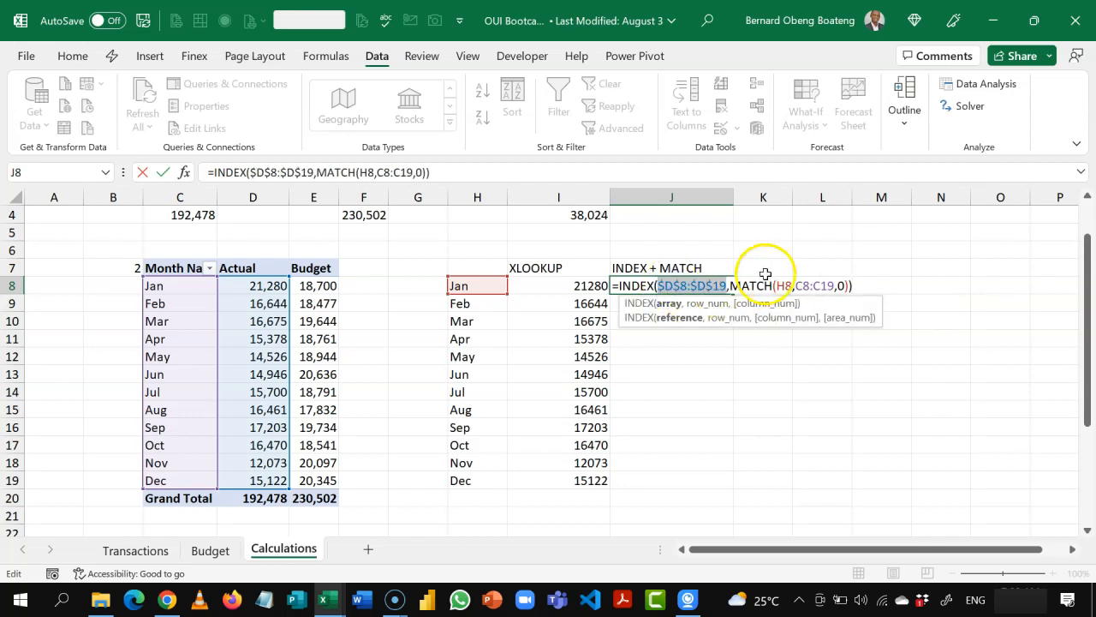
click(809, 285)
click(867, 303)
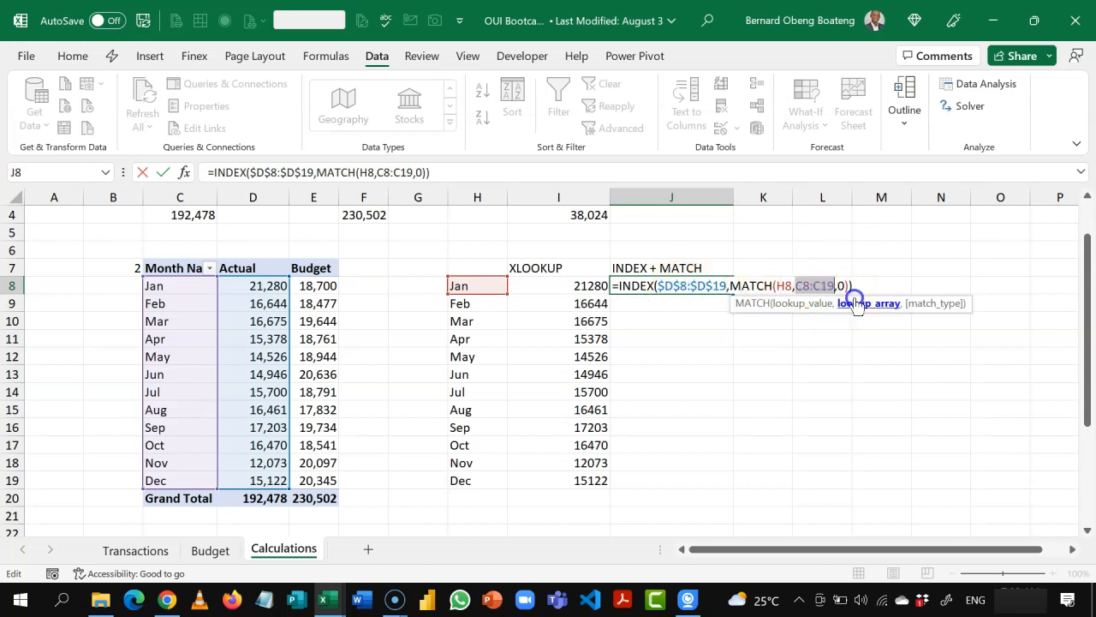
key(F4)
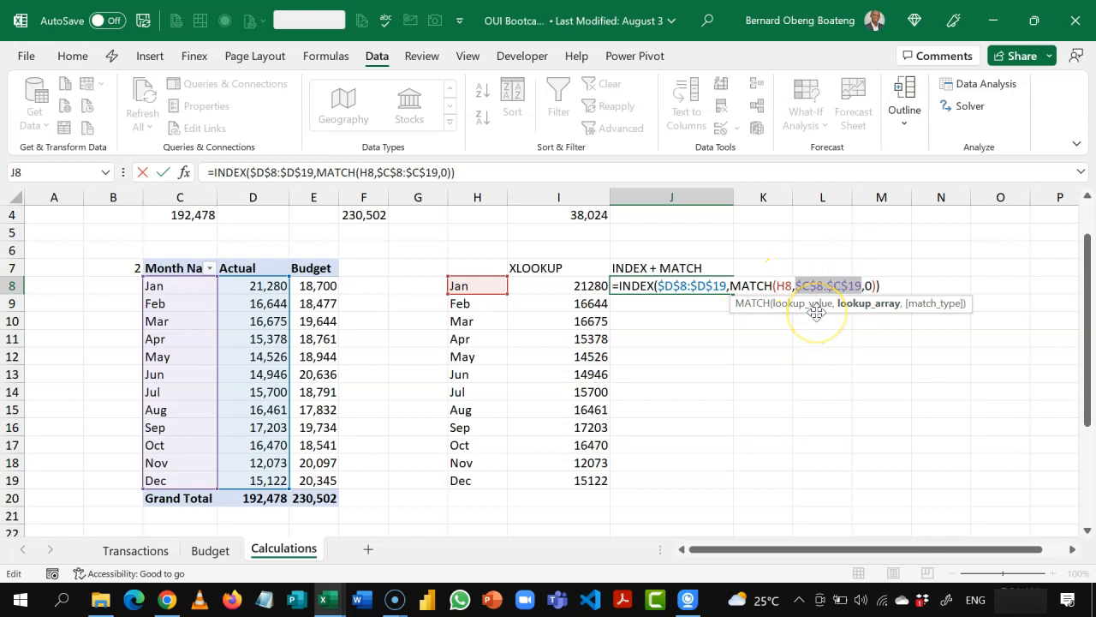
key(Return)
Step: Fill the INDEX + MATCH formula from J8 down through J19
key(Up)
key(shift+Down)
key(shift+Down)
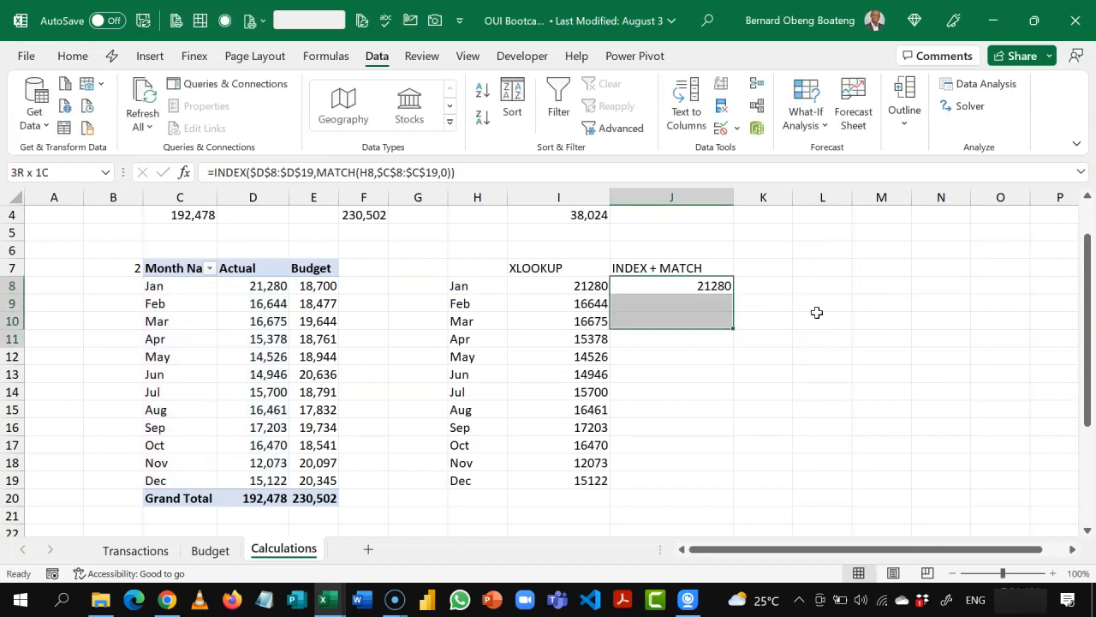
key(shift+Down)
key(shift+Down)
key(shift+Down)
key(shift+Down)
key(shift+Down)
key(shift+Down)
key(shift+Down)
key(shift+Down)
key(shift+Down)
key(shift+Down)
key(shift+Up)
key(ctrl+d)
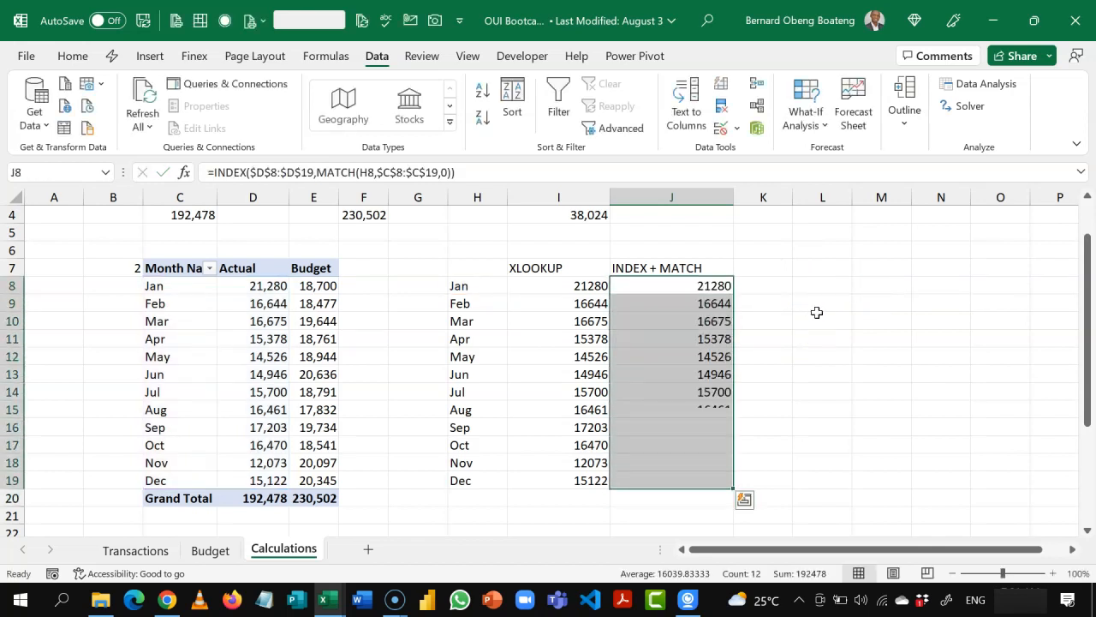
Step: Review the lookup columns and the numbered PivotTable sections on the Calculations sheet, ending back at cell A1
key(Left)
key(Right)
key(Left)
key(Up)
key(Up)
key(Up)
key(Up)
key(Up)
key(Up)
key(Up)
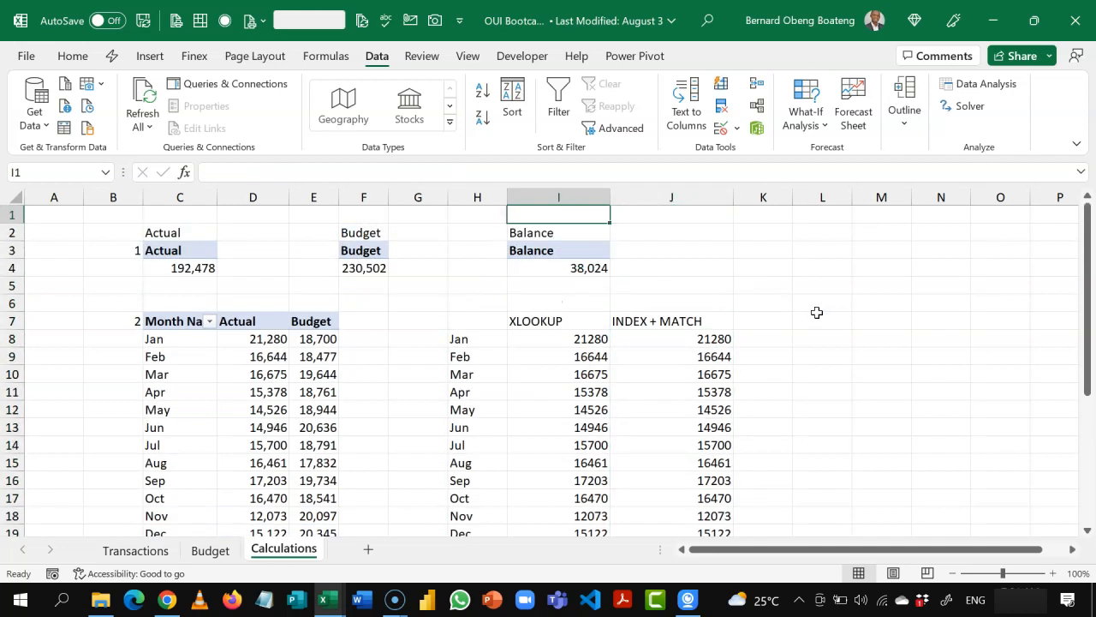
key(Left)
key(Left)
key(Left)
key(Left)
key(Left)
key(Left)
key(Left)
key(Left)
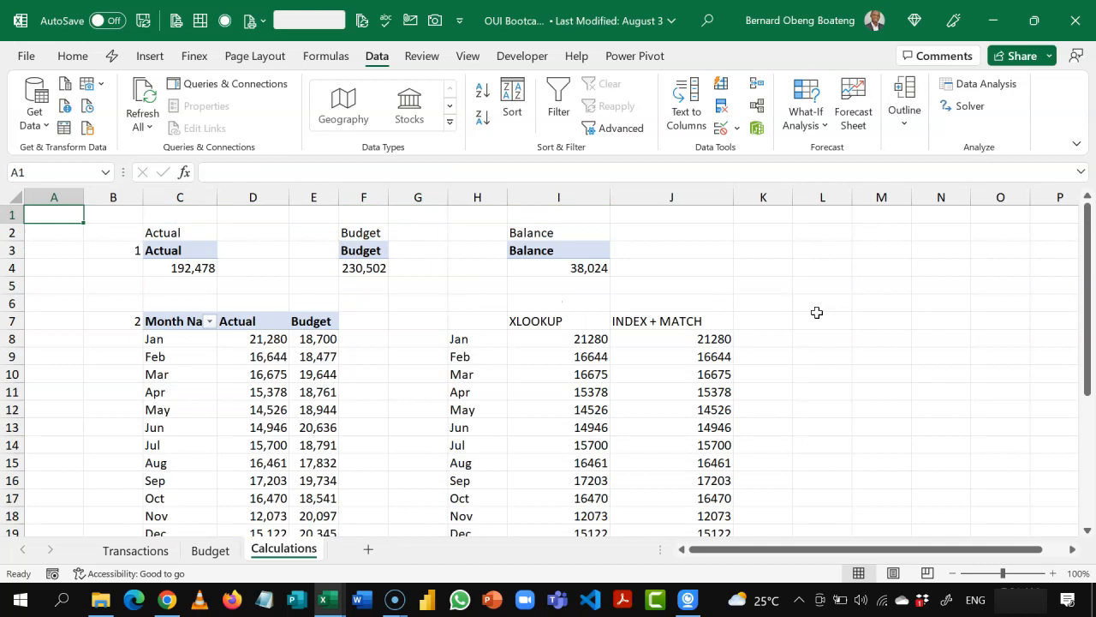
key(Down)
key(Down)
key(Down)
key(Down)
key(Down)
key(Down)
key(Down)
key(Down)
key(Down)
key(Down)
key(Down)
key(Down)
key(Down)
key(Down)
key(Down)
key(Down)
key(Down)
key(Down)
key(Down)
key(Down)
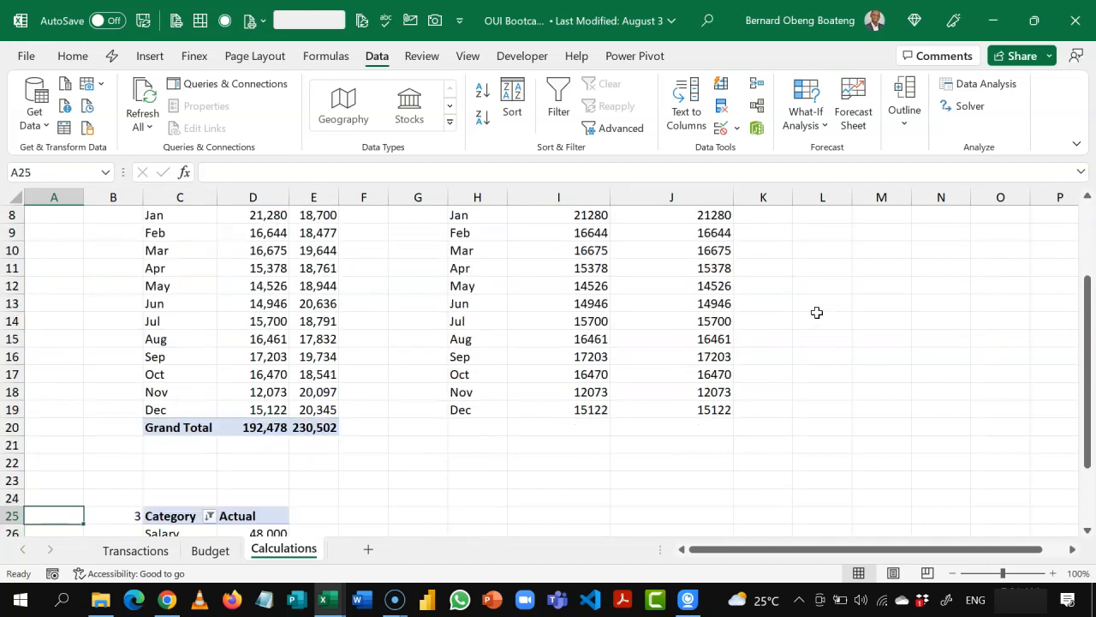
key(Down)
key(Up)
key(Up)
key(Up)
key(Up)
key(Up)
key(Up)
key(Up)
key(Up)
key(Up)
key(Up)
key(Up)
key(Up)
key(Up)
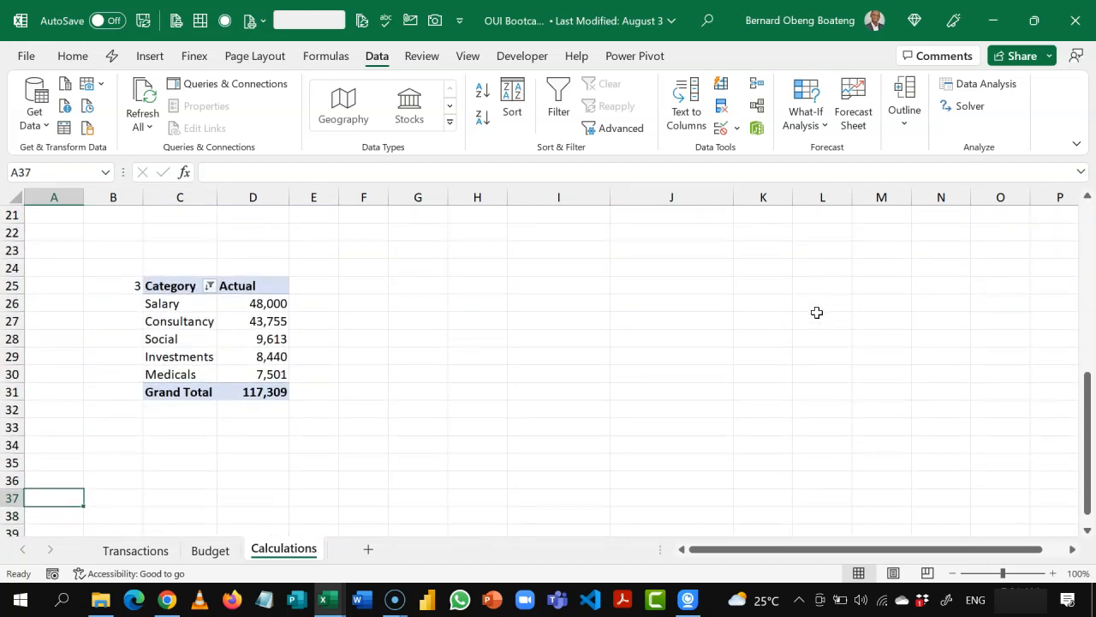
key(ctrl+Home)
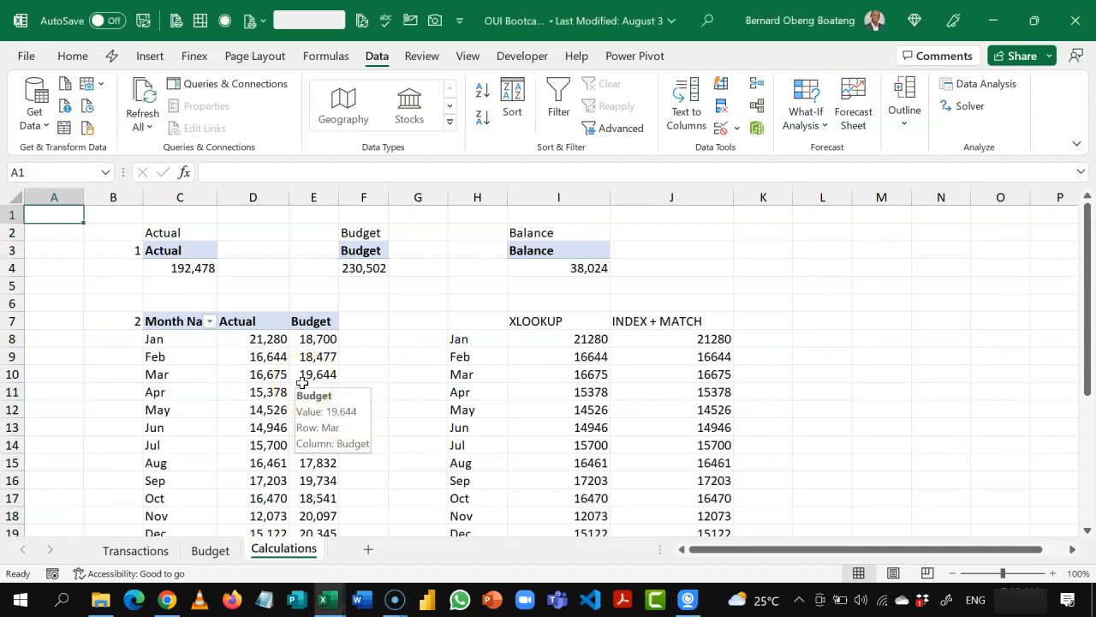
Step: Add a new worksheet after Calculations and rename it Dashboard
click(368, 549)
click(358, 391)
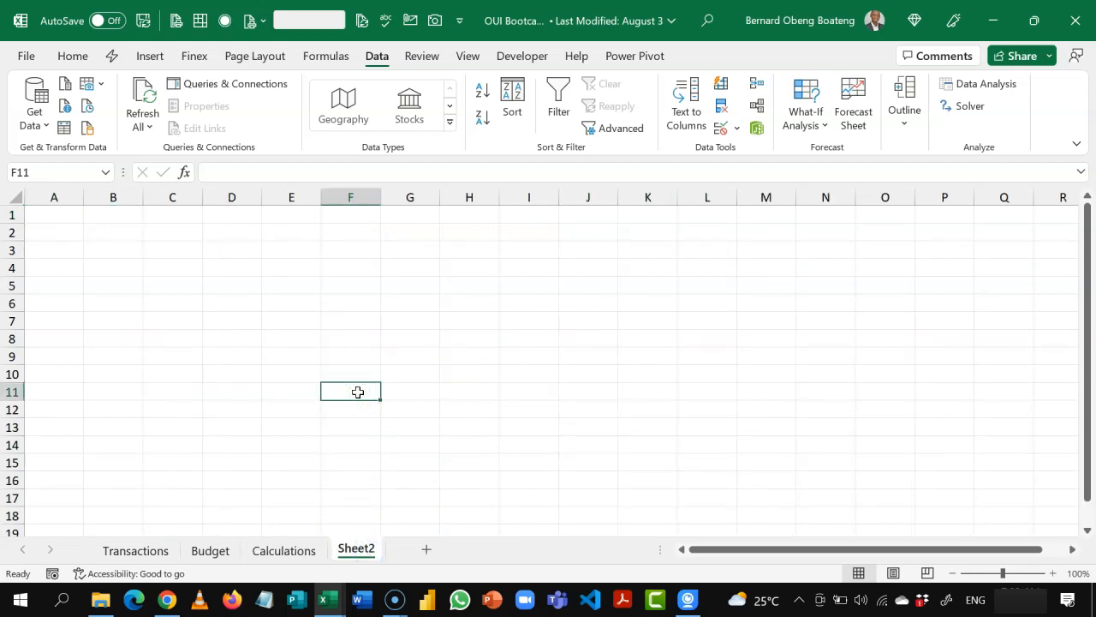
key(alt+h)
key(o)
key(r)
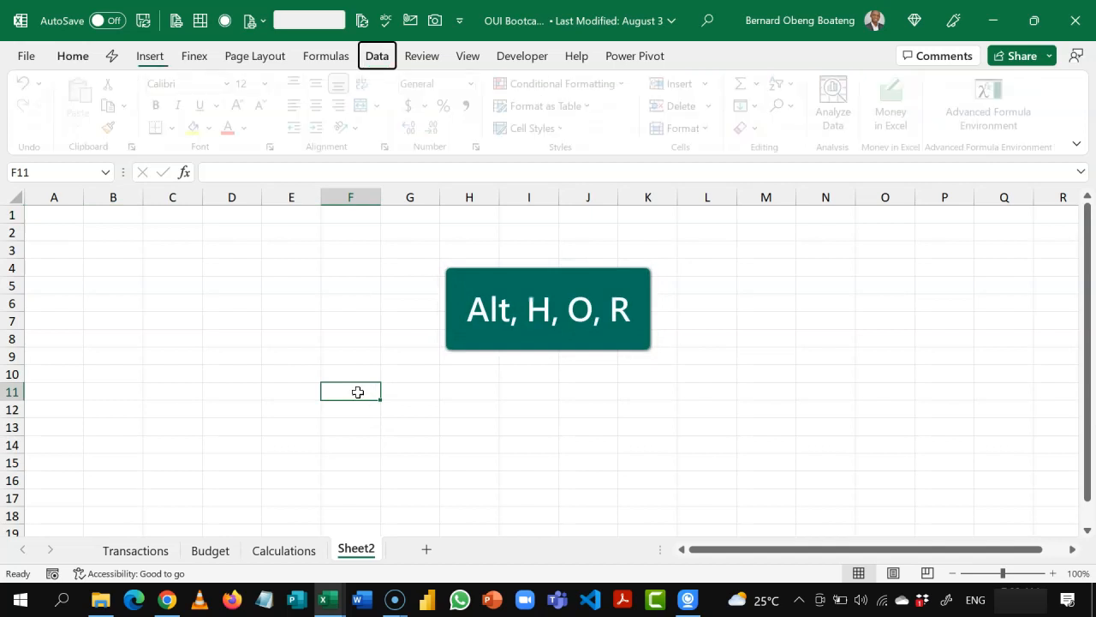
text(dA)
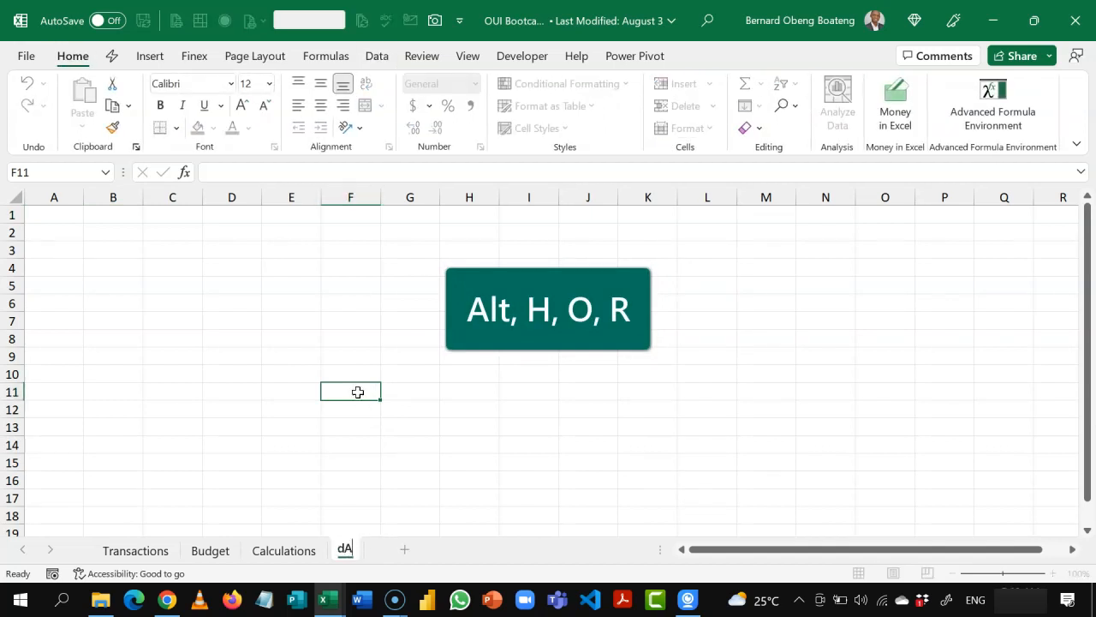
key(BackSpace)
text(Dashboar)
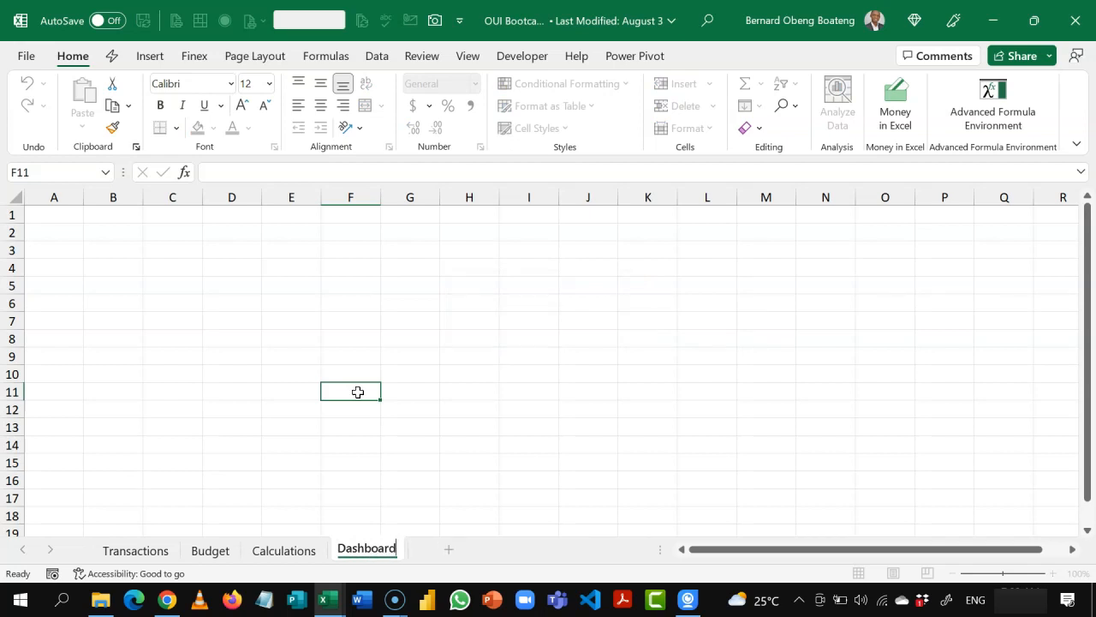
click(342, 355)
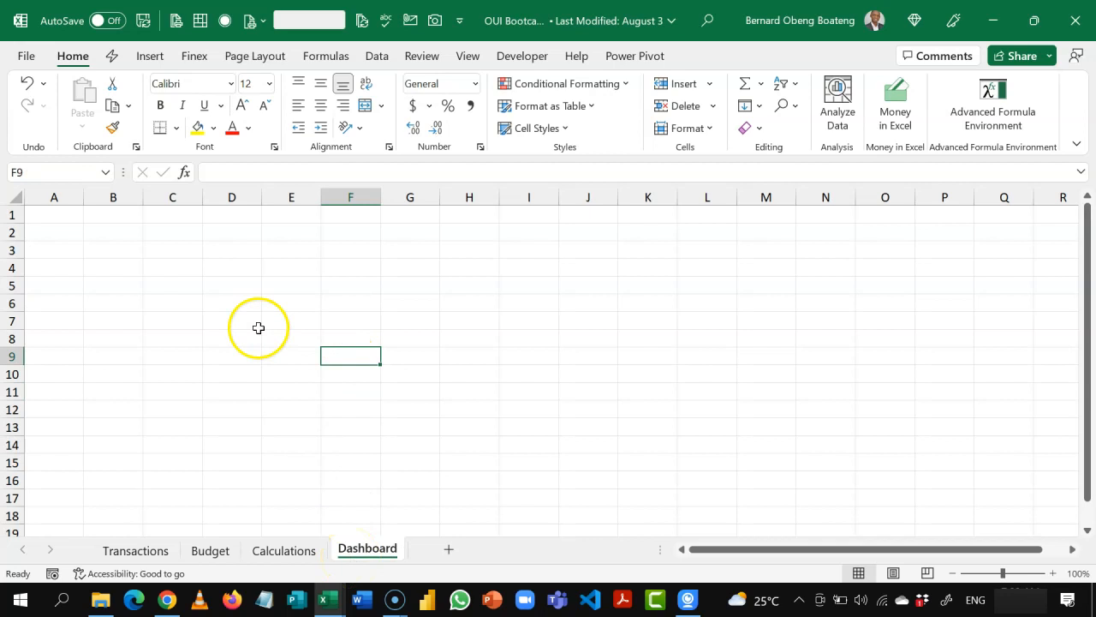
Step: Examine the finished dashboard in OUI Bootcamp_Finish.xlsx, marking its narrow spacer columns A, E, I, M and Q
click(207, 332)
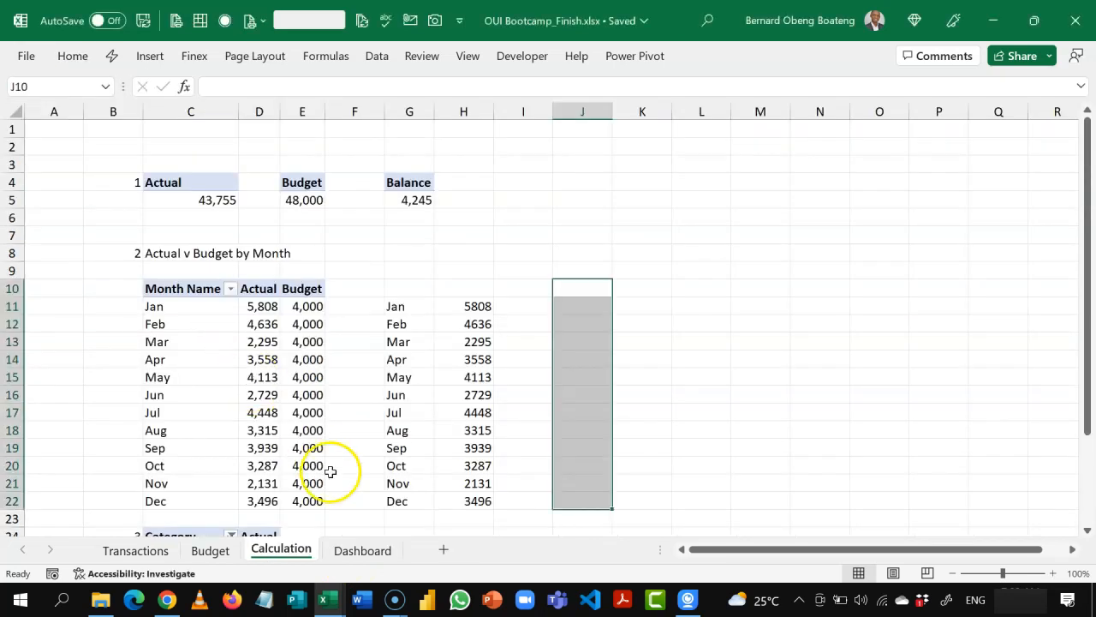
click(336, 552)
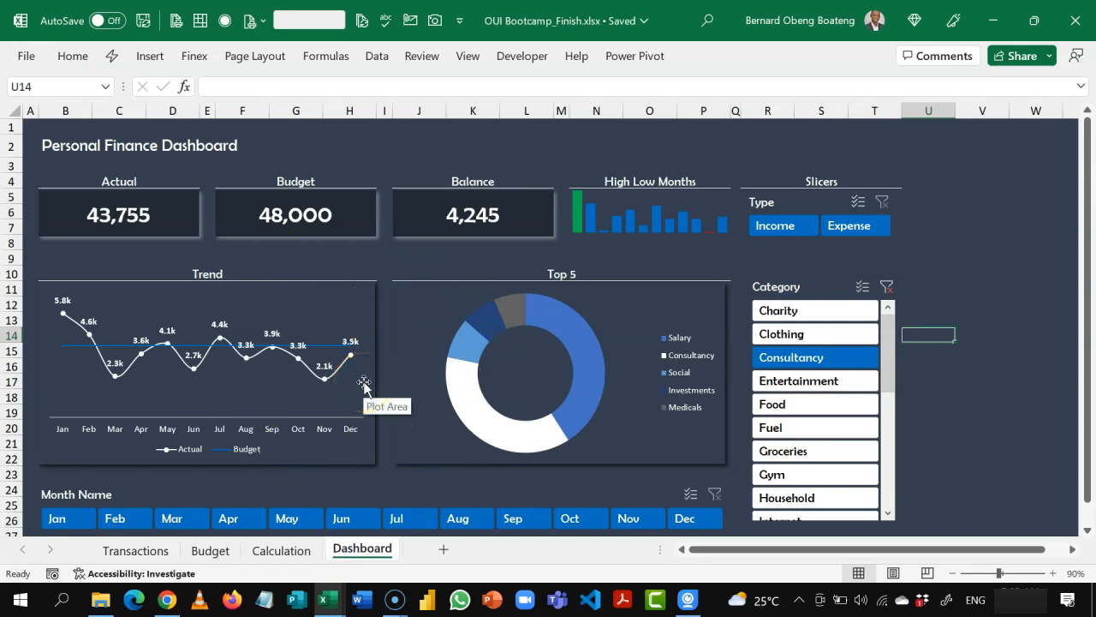
click(356, 295)
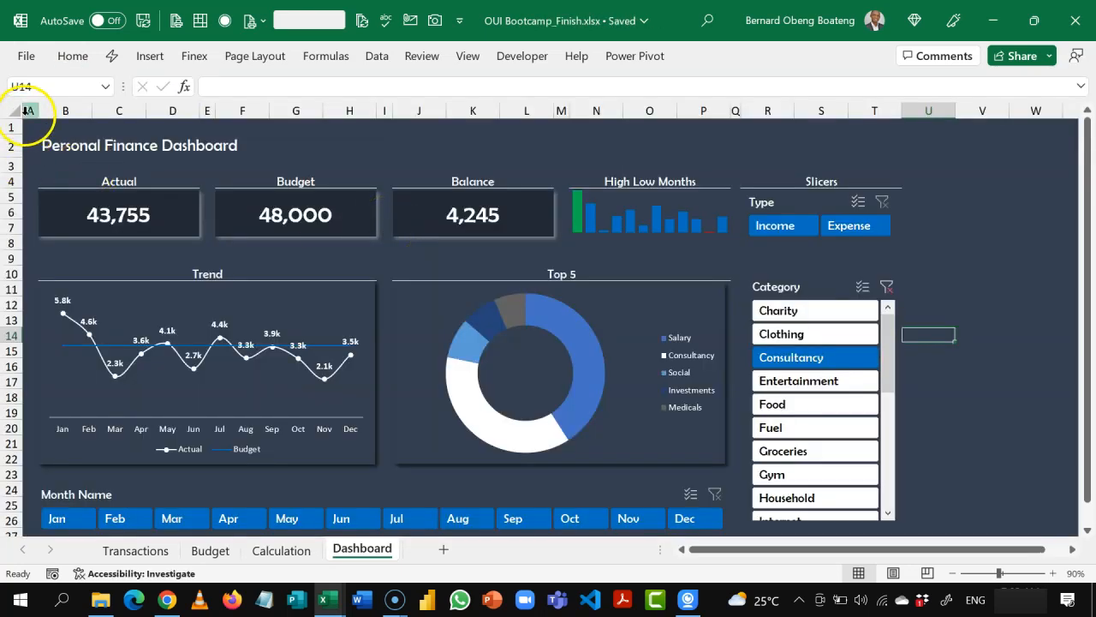
click(30, 112)
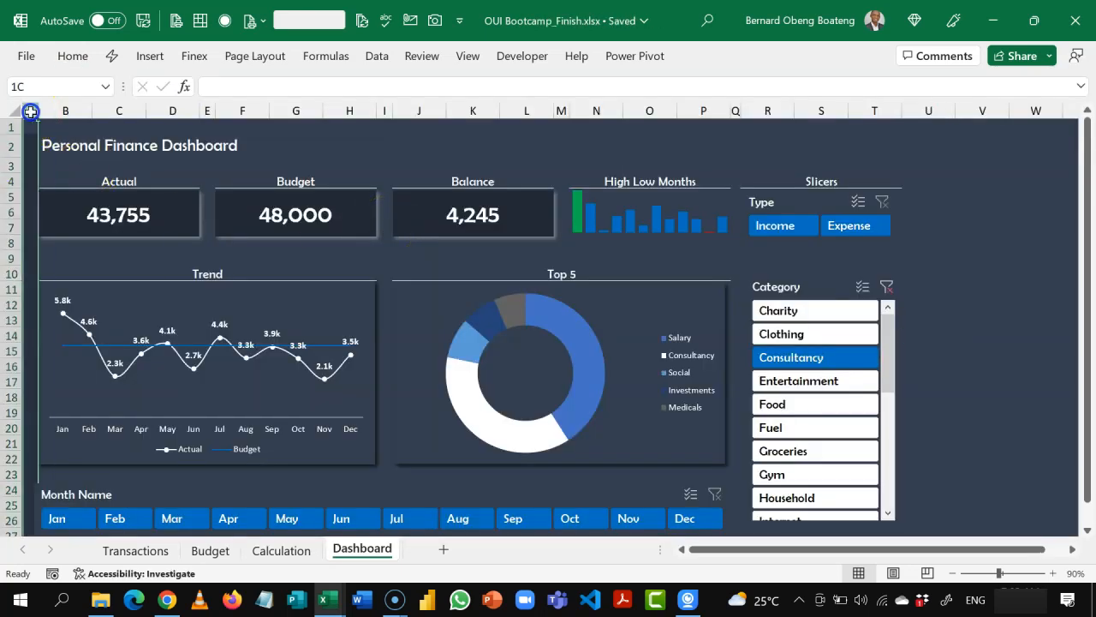
ctrl+click(207, 111)
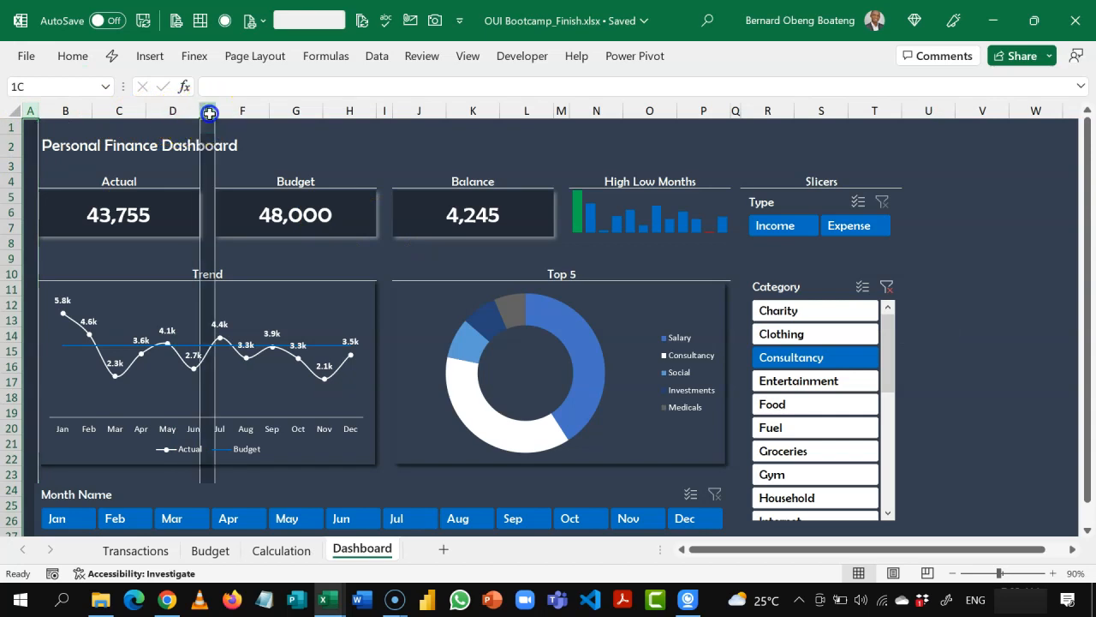
ctrl+click(385, 111)
ctrl+click(565, 112)
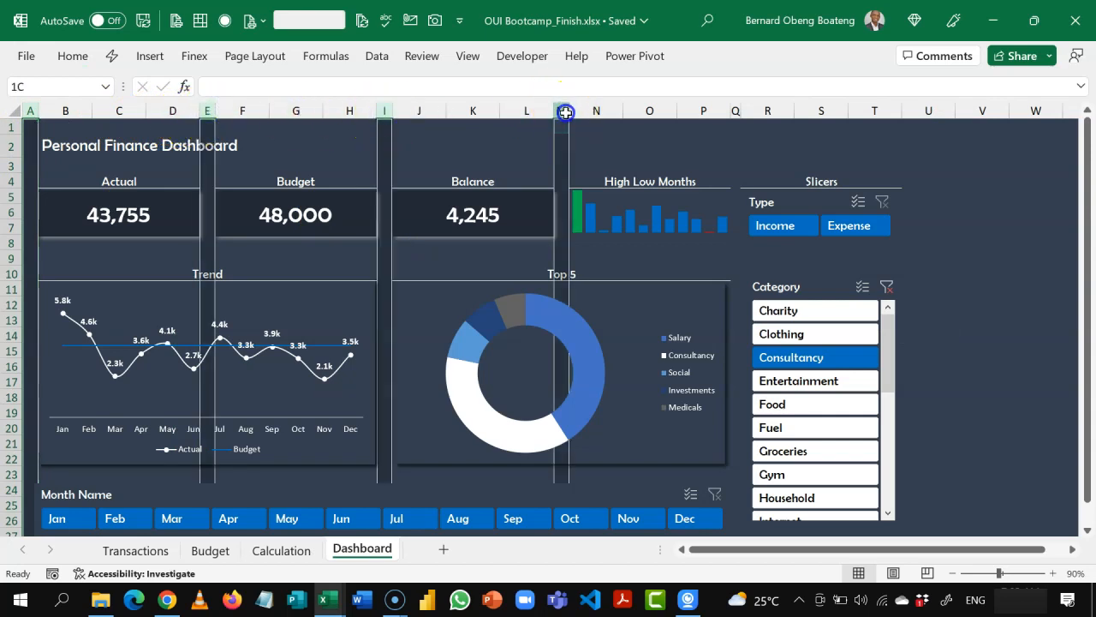
ctrl+click(736, 110)
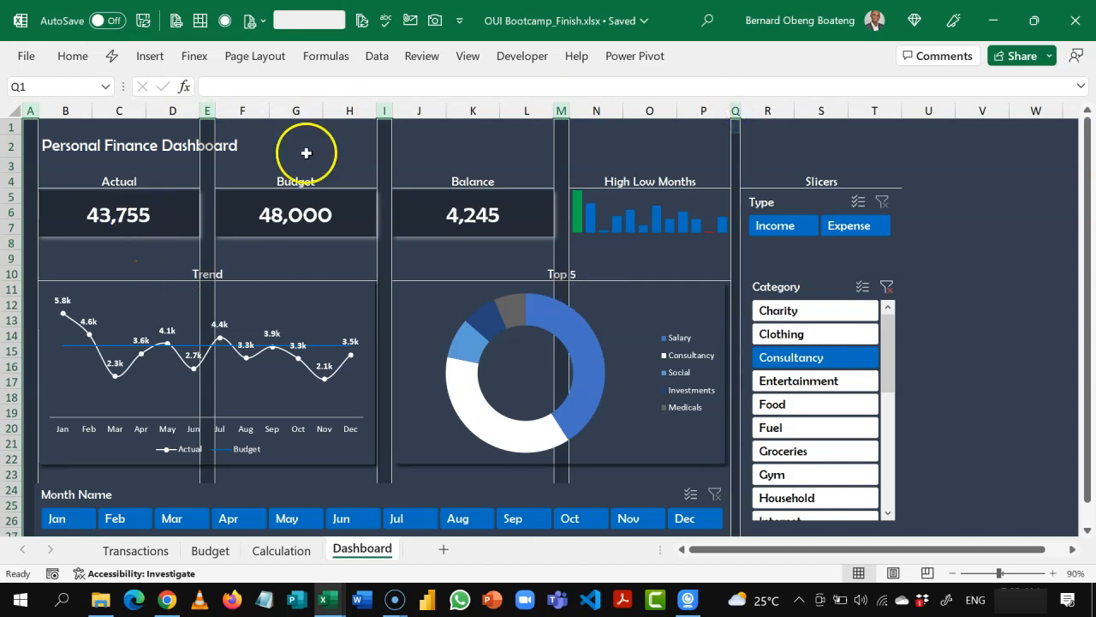
Step: Return to the working workbook and narrow the spacer columns A, E, I, M and Q on the Dashboard sheet to one shared column width
key(alt+Tab)
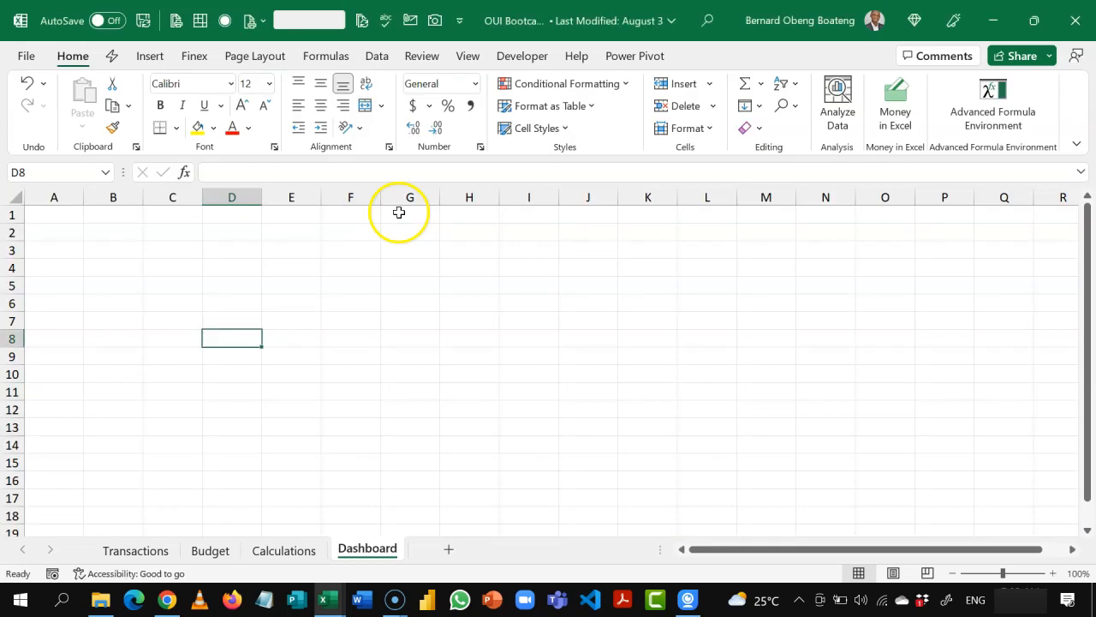
click(56, 249)
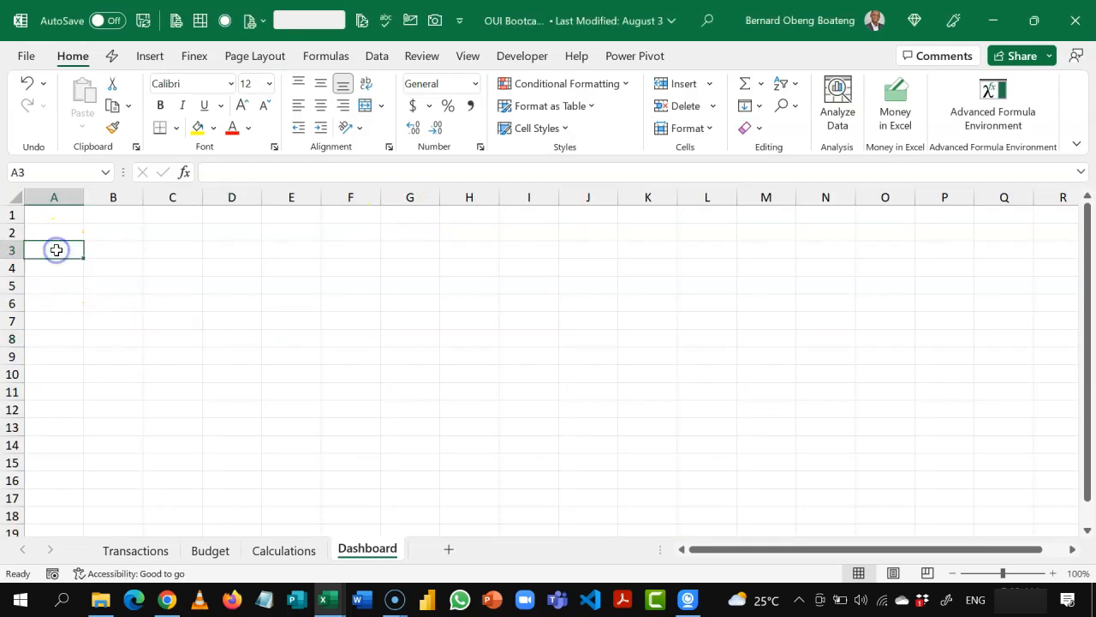
ctrl+click(291, 249)
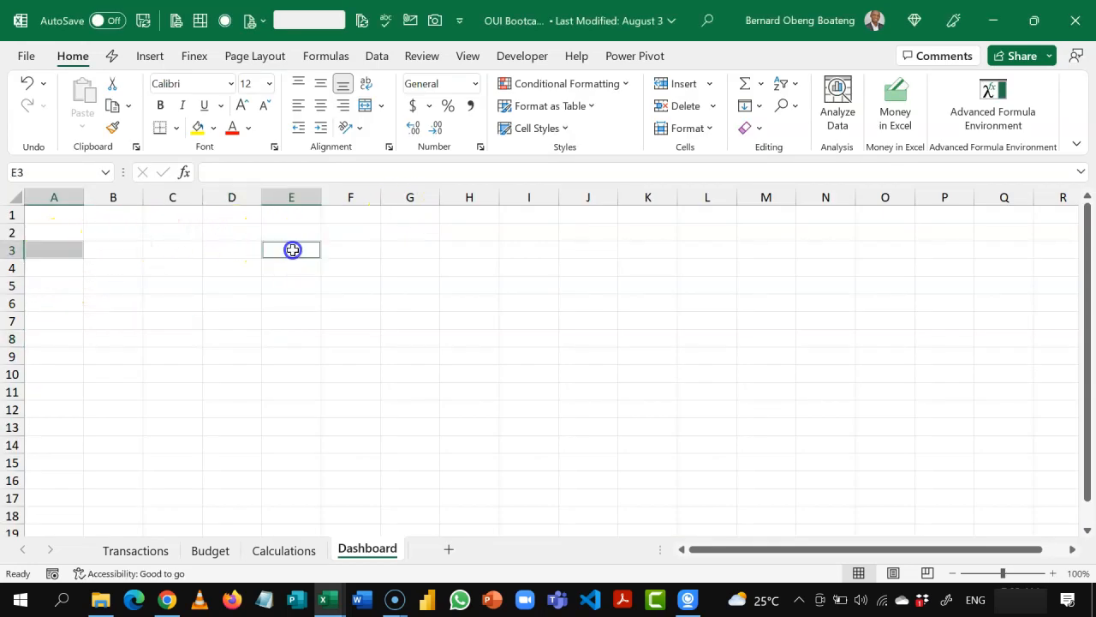
ctrl+click(519, 249)
ctrl+click(756, 254)
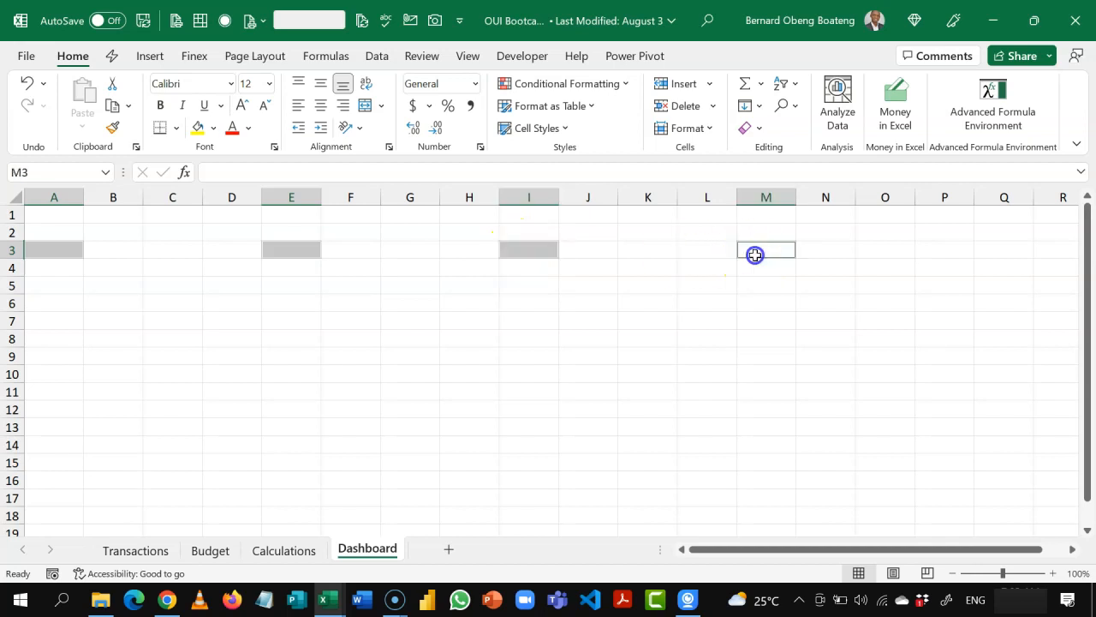
ctrl+click(989, 251)
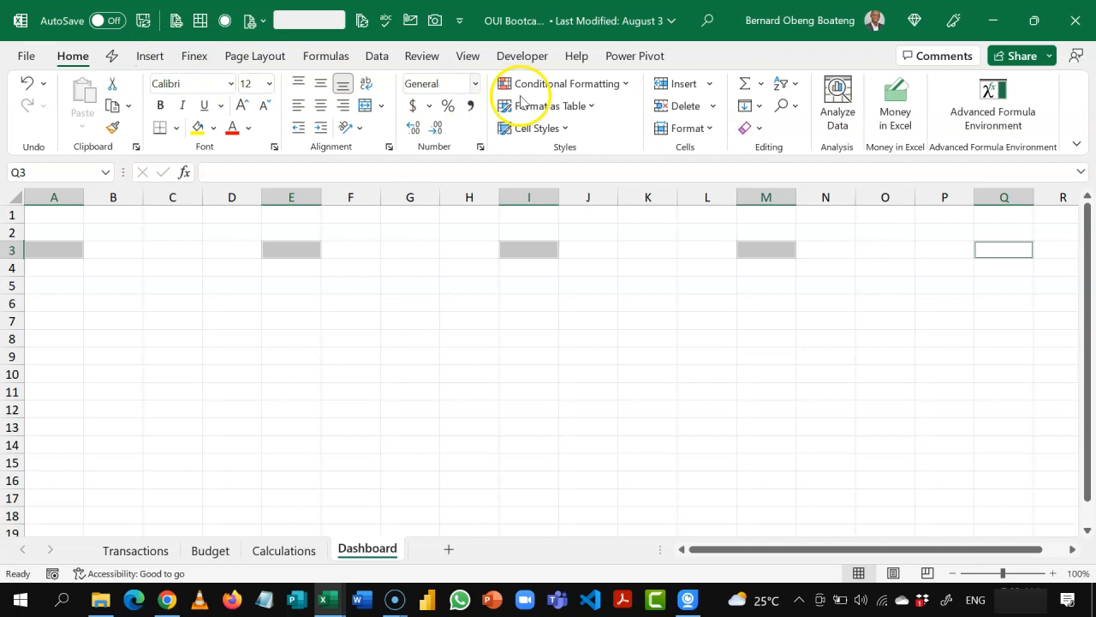
click(710, 131)
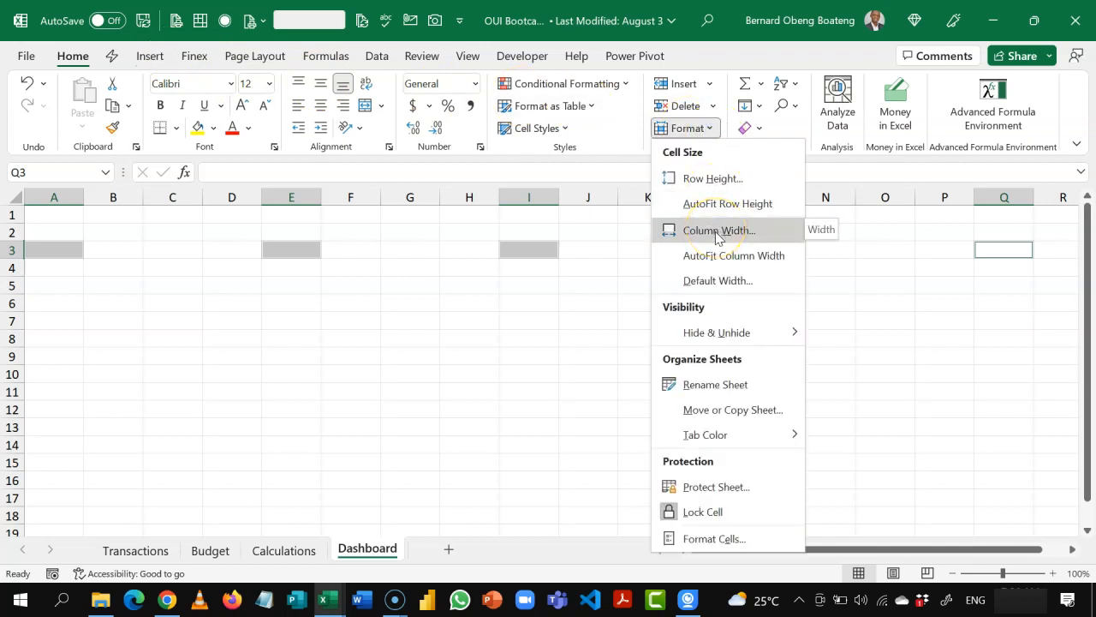
click(520, 243)
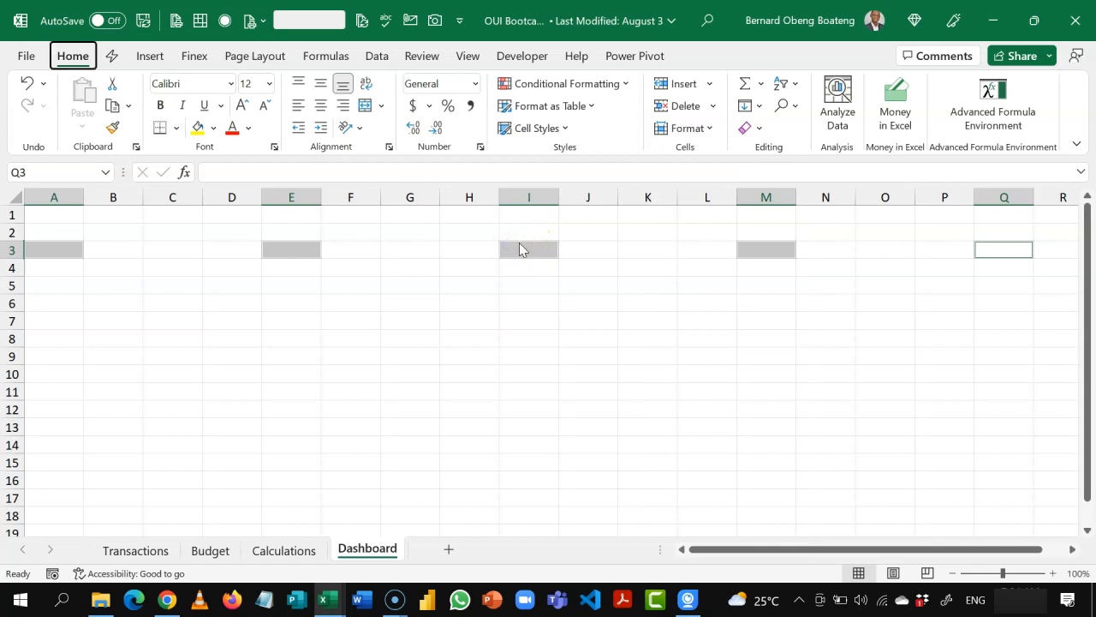
key(h)
key(o)
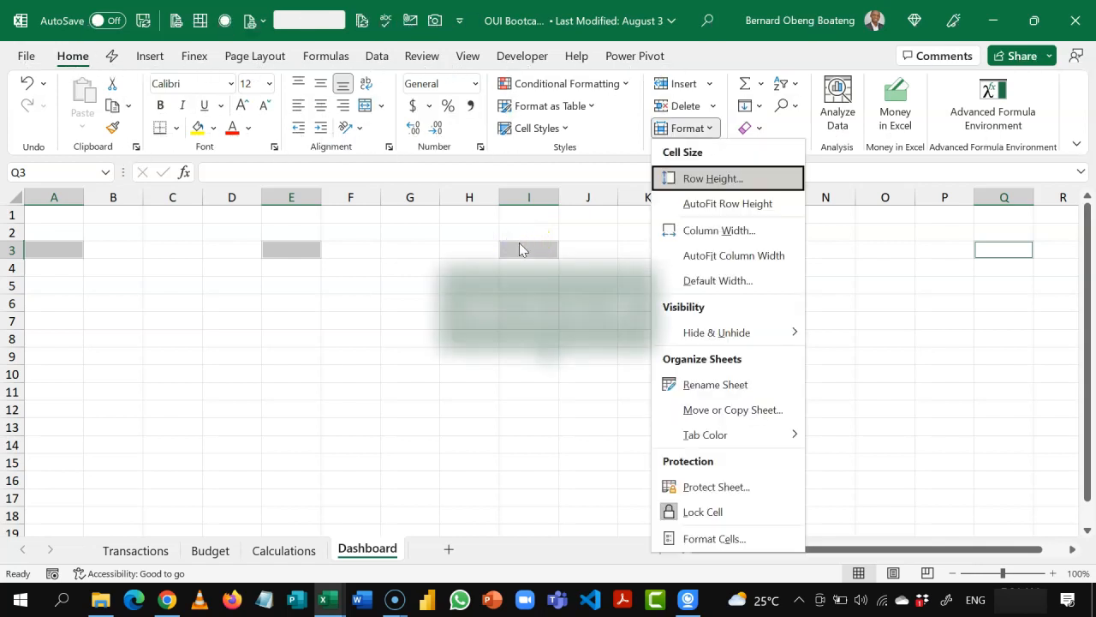
key(w)
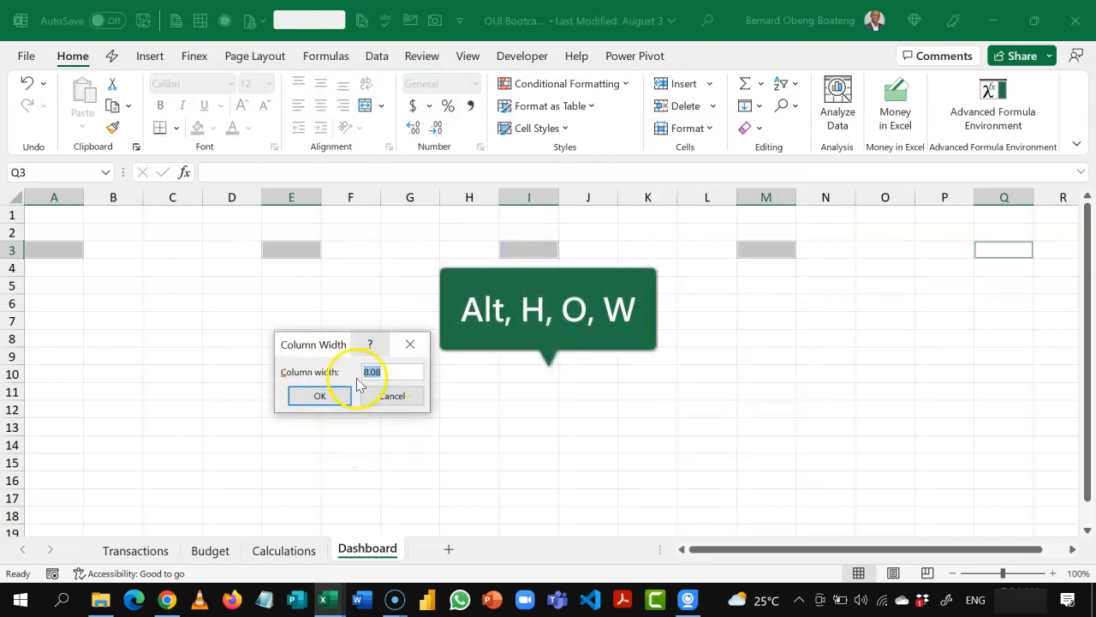
click(334, 399)
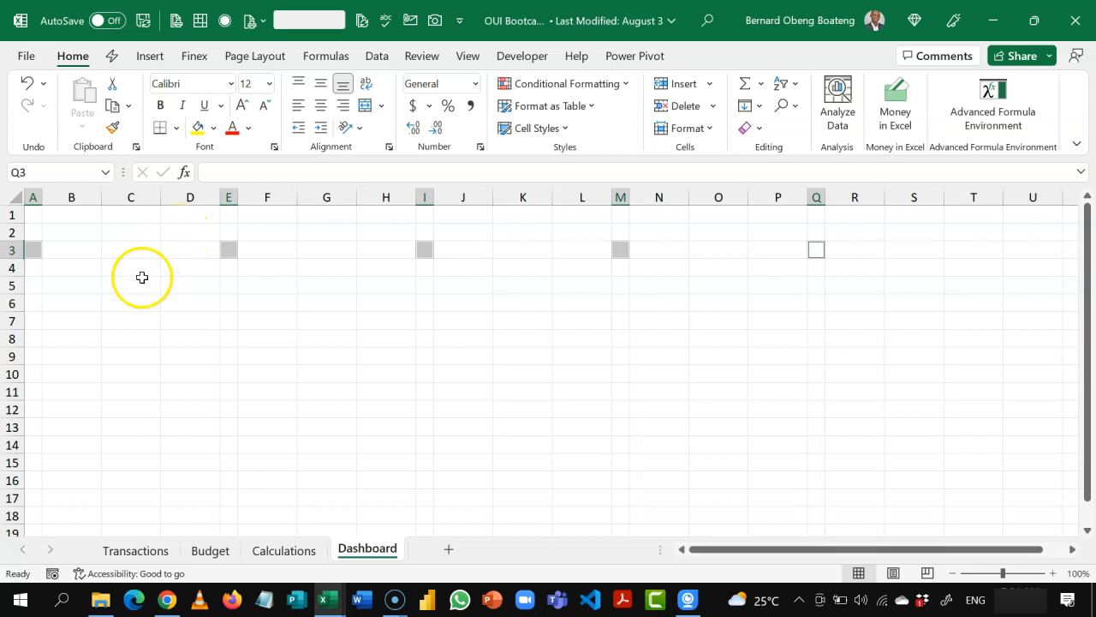
Step: Apply outside borders to the spacer cells A3, E3, I3, M3 and Q3, and check the card layout in OUI Bootcamp_Finish.xlsx
click(175, 128)
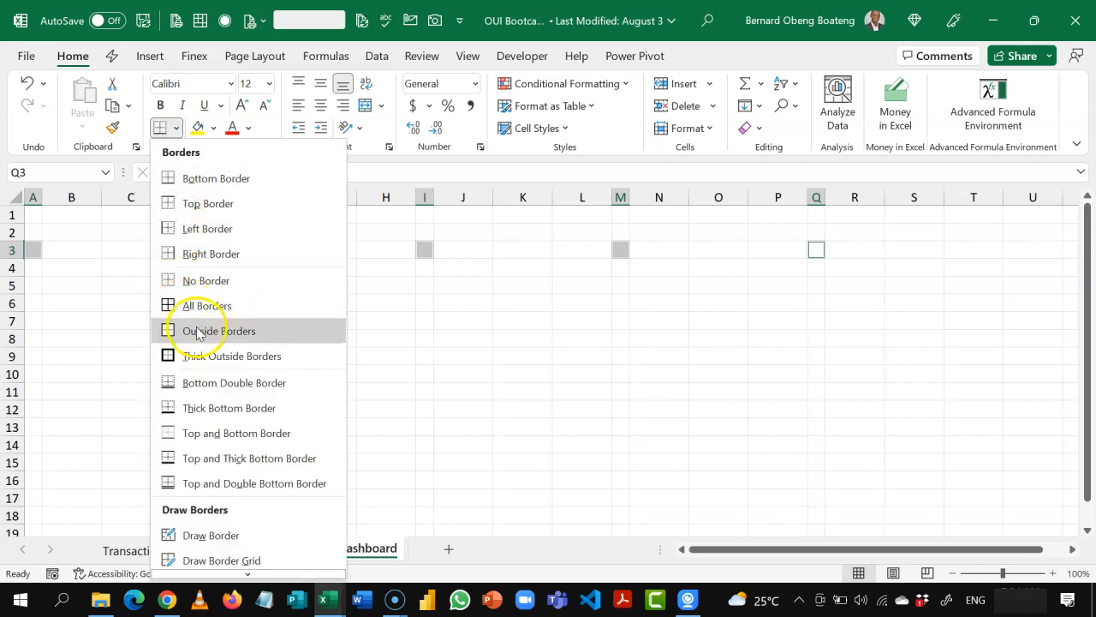
click(197, 331)
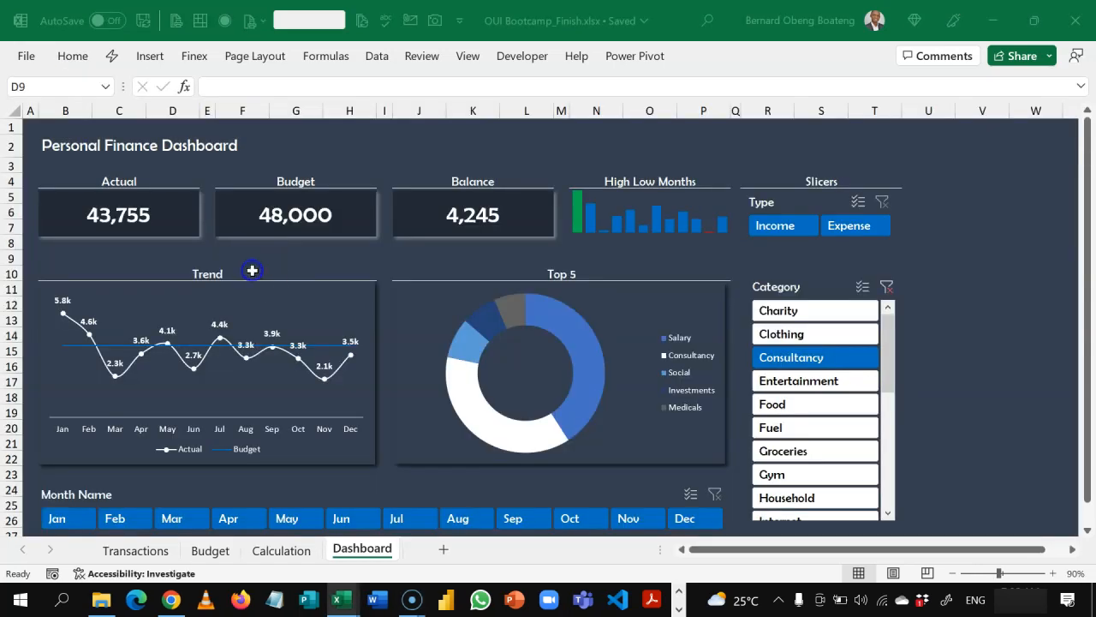
click(241, 269)
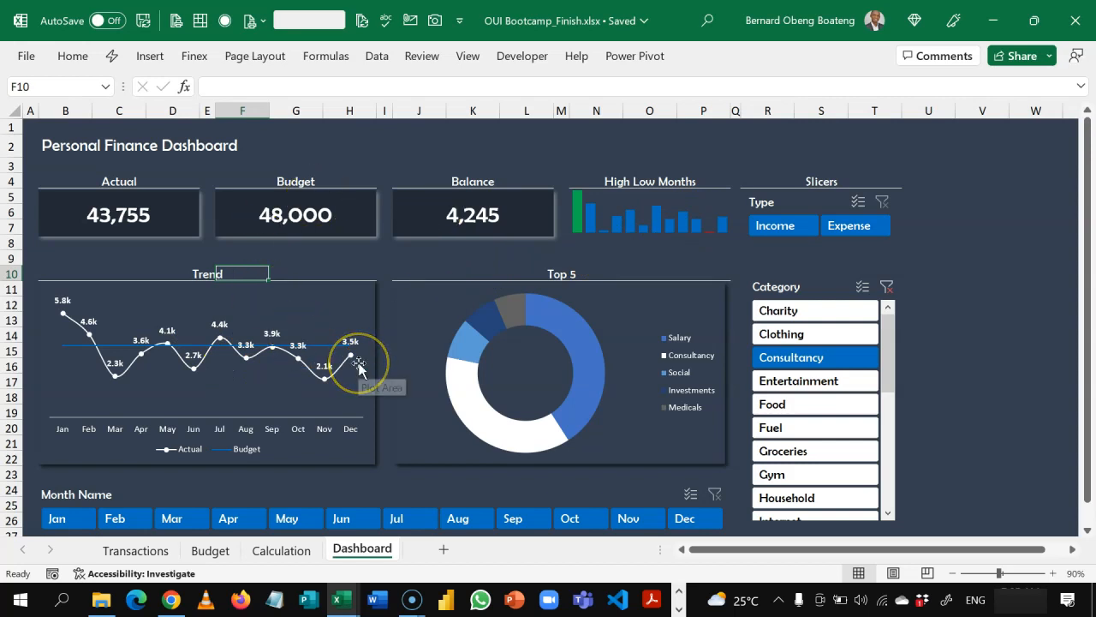
key(alt+Tab)
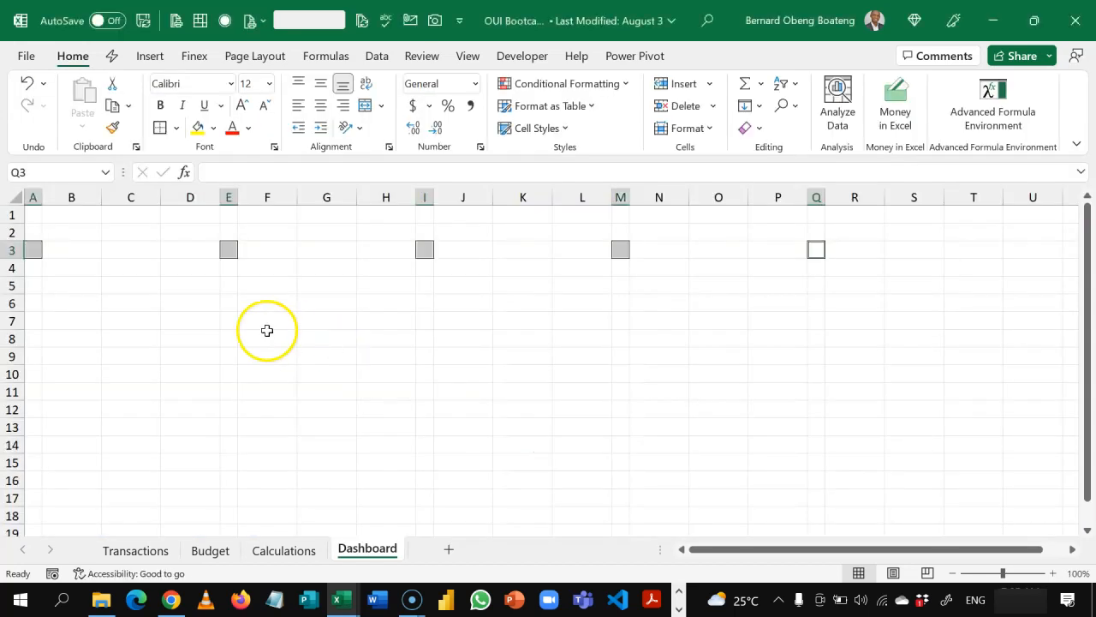
Step: Collapse the ribbon to enlarge the sheet view and outline B5:D7 with an outside border as the first card
double_click(74, 56)
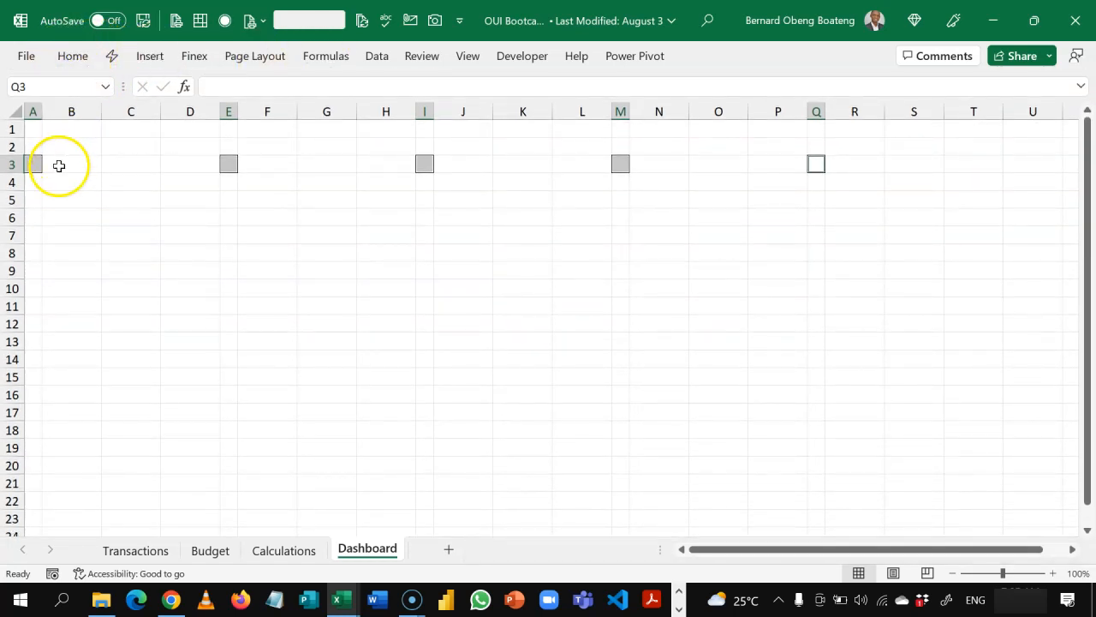
click(78, 197)
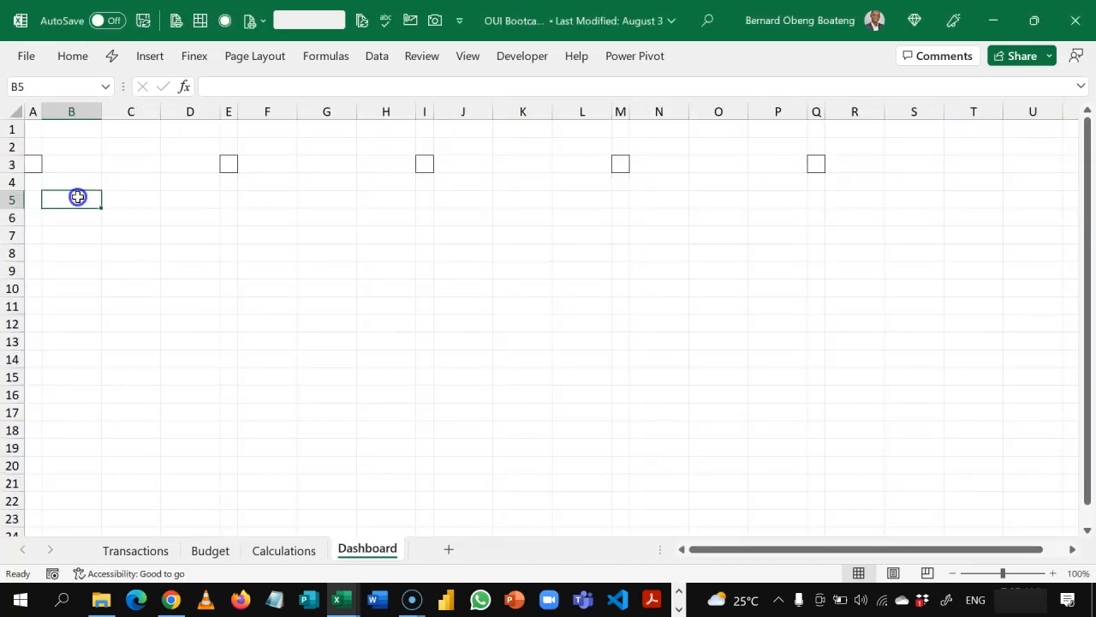
drag(82, 205, 175, 243)
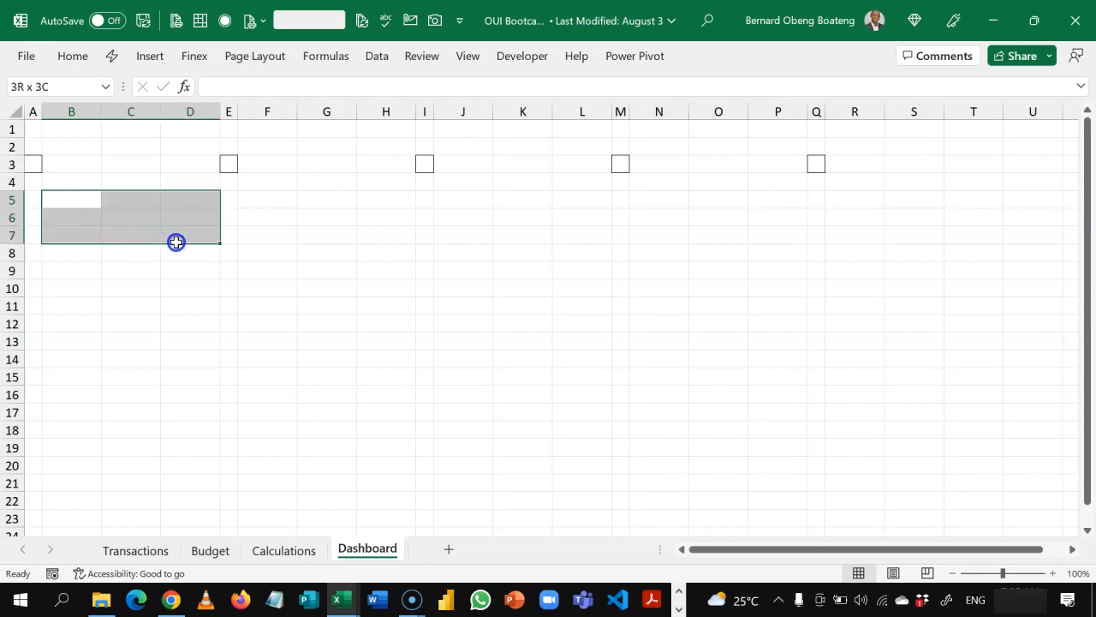
click(76, 56)
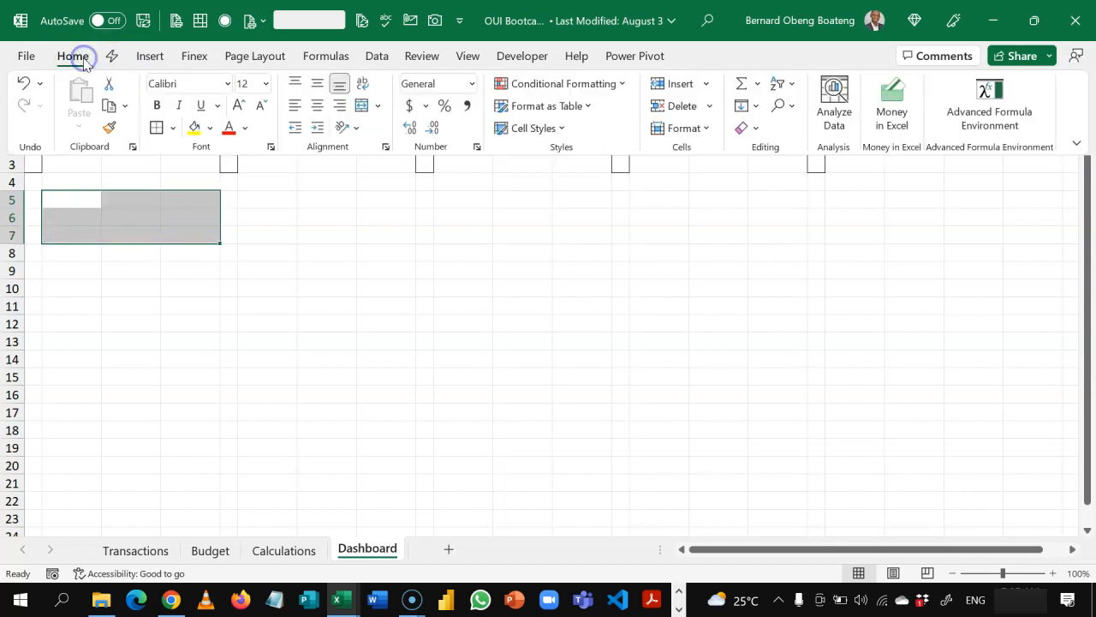
click(157, 129)
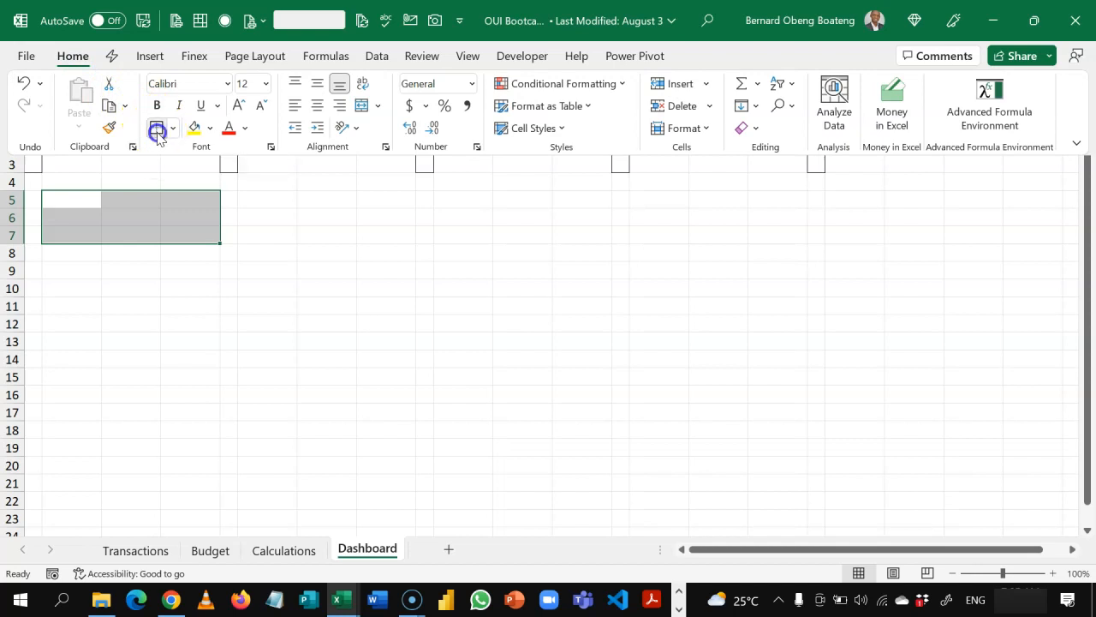
click(271, 213)
click(272, 213)
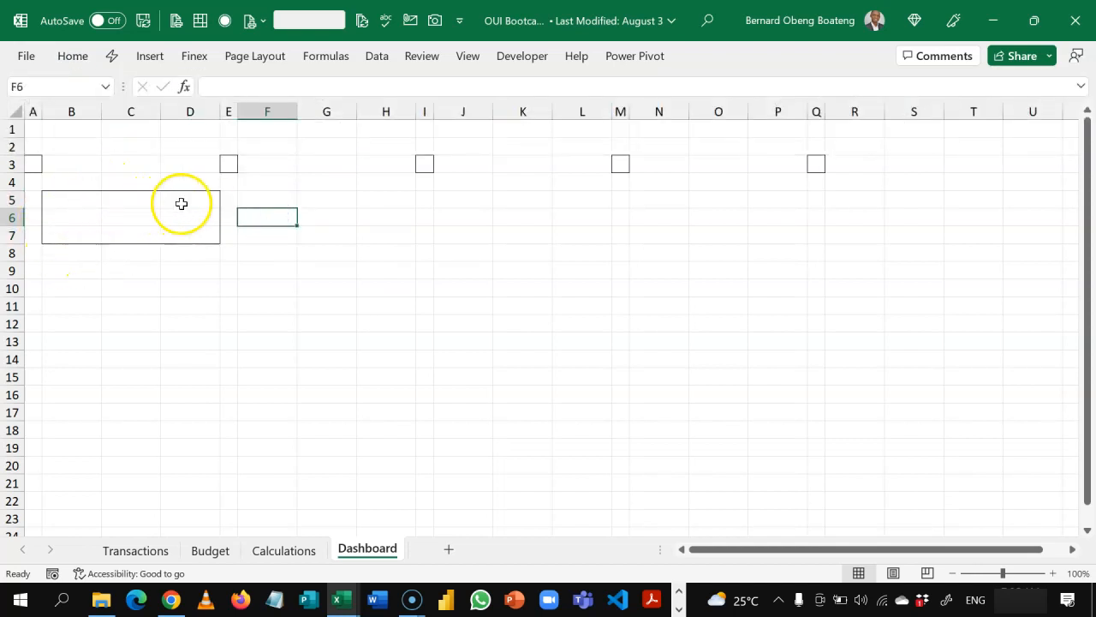
Step: Repeat the outside border on F5:H7, J5:L7 and N5:P7 to outline the remaining cards in rows 5 to 7
click(268, 200)
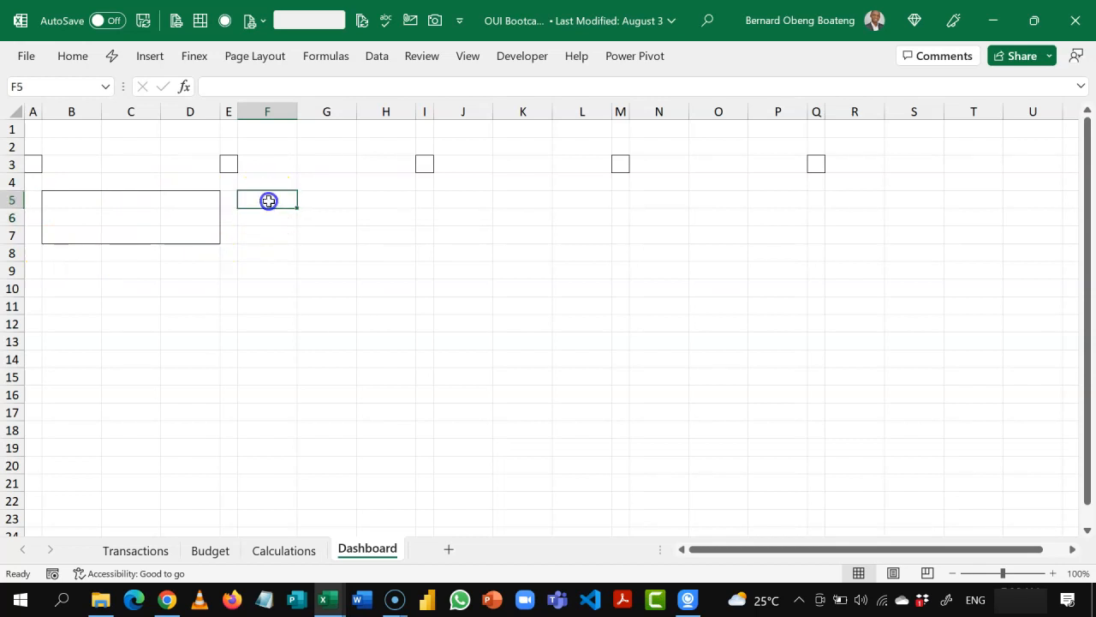
drag(268, 200, 378, 242)
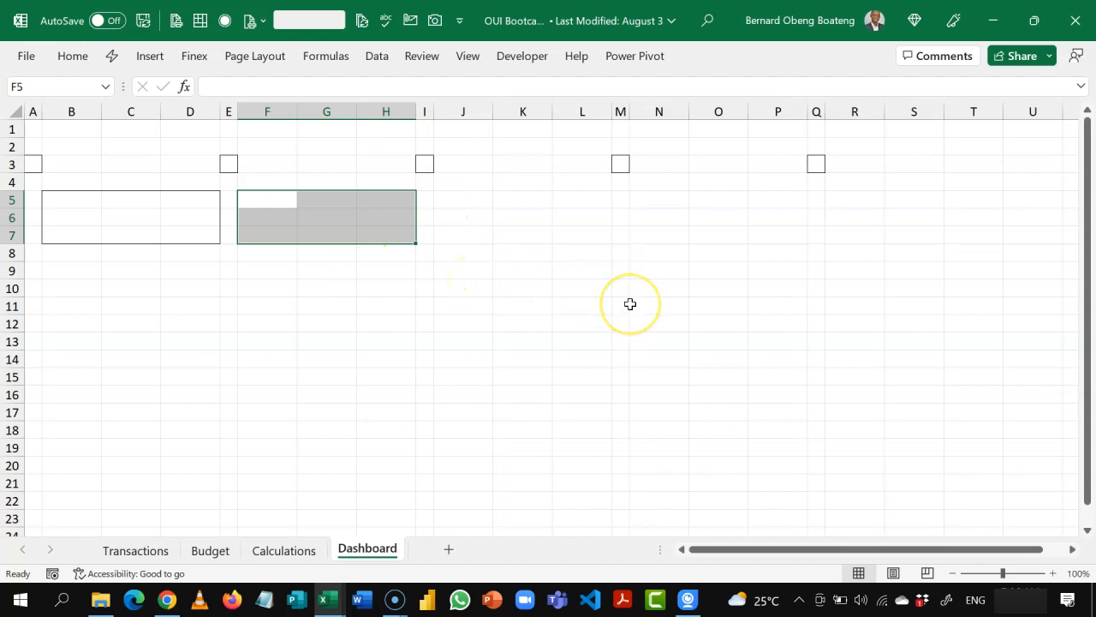
key(F4)
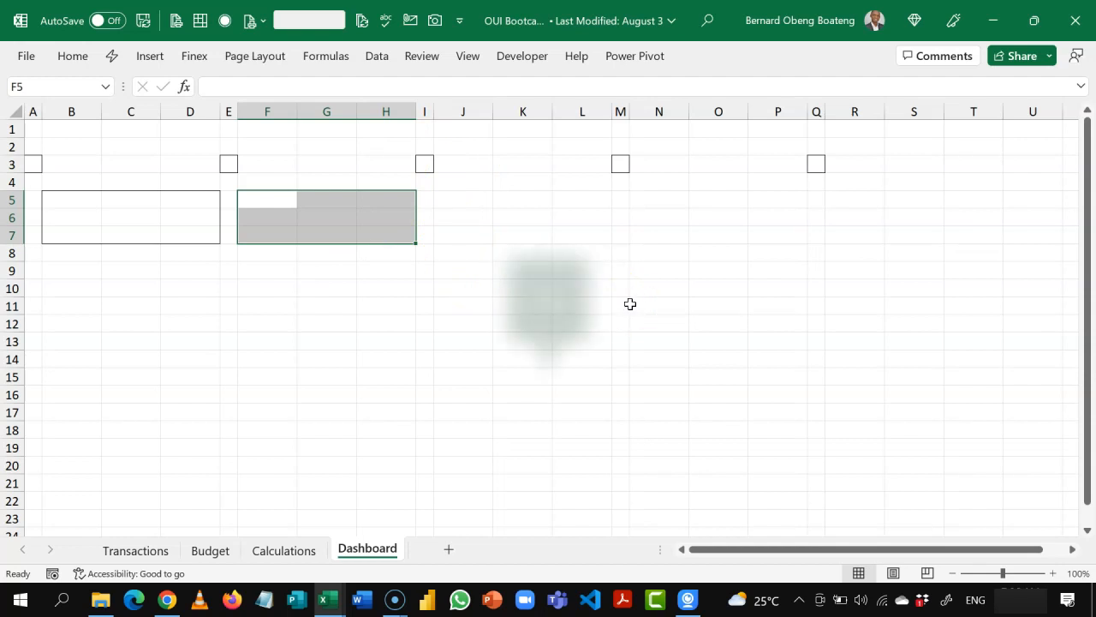
drag(474, 203, 574, 240)
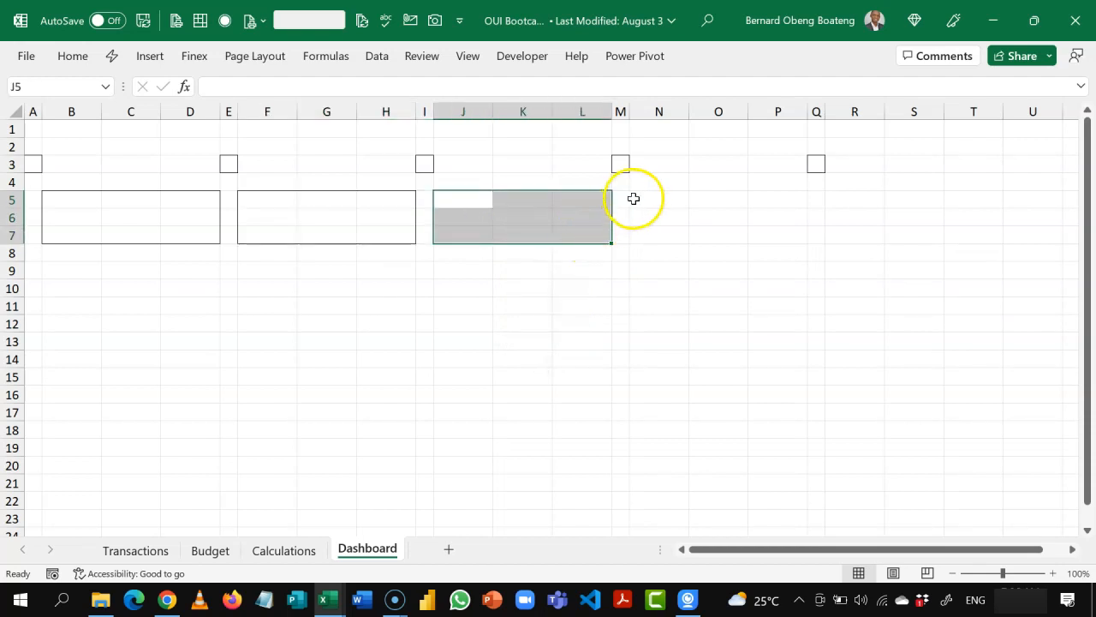
drag(639, 198, 763, 235)
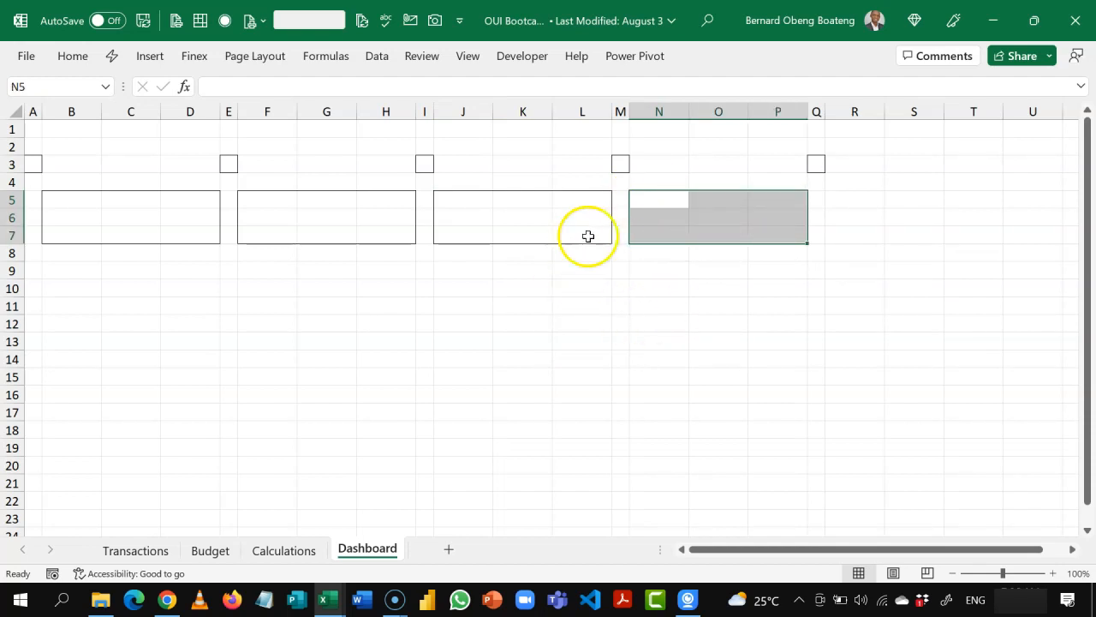
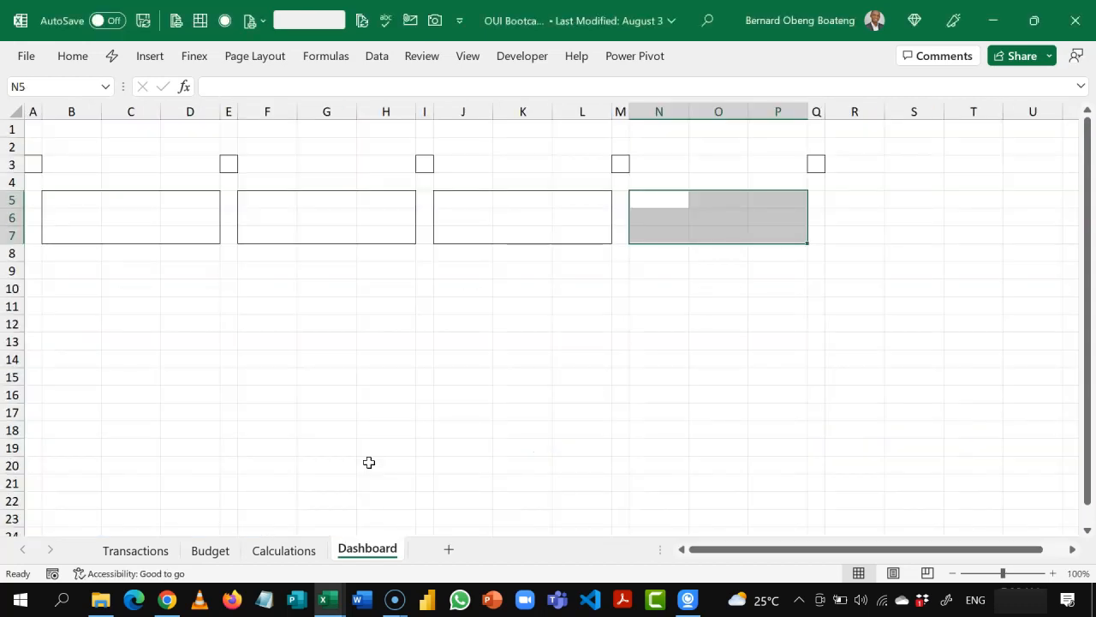
Step: Outline B11:H22 and J11:P22 on the Dashboard sheet with outside borders as the two chart areas
drag(72, 306, 380, 496)
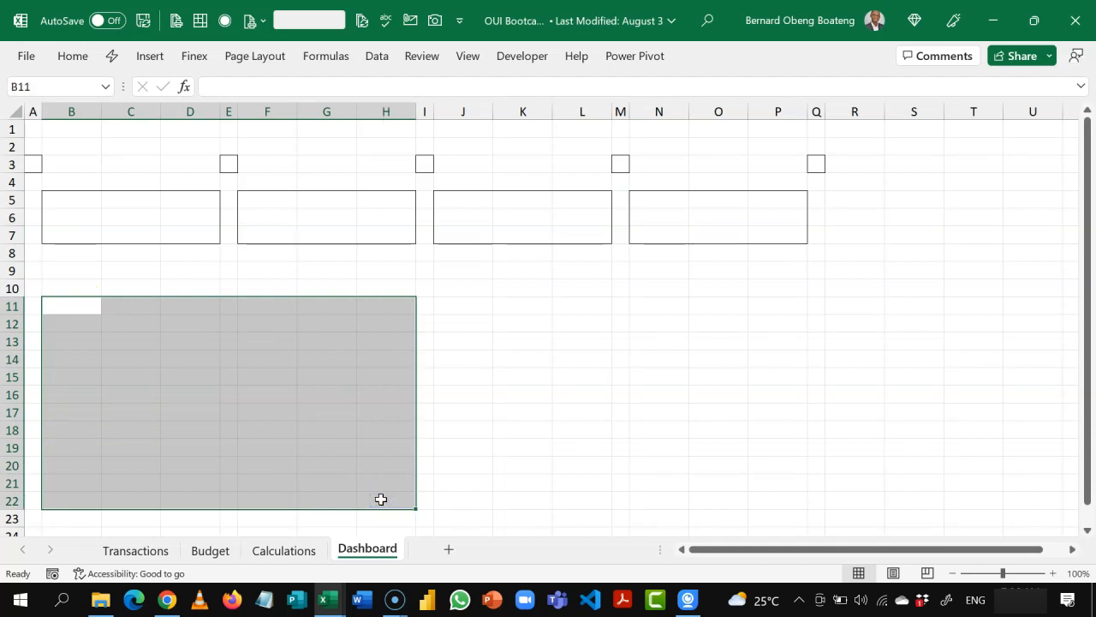
click(465, 307)
drag(465, 308, 766, 503)
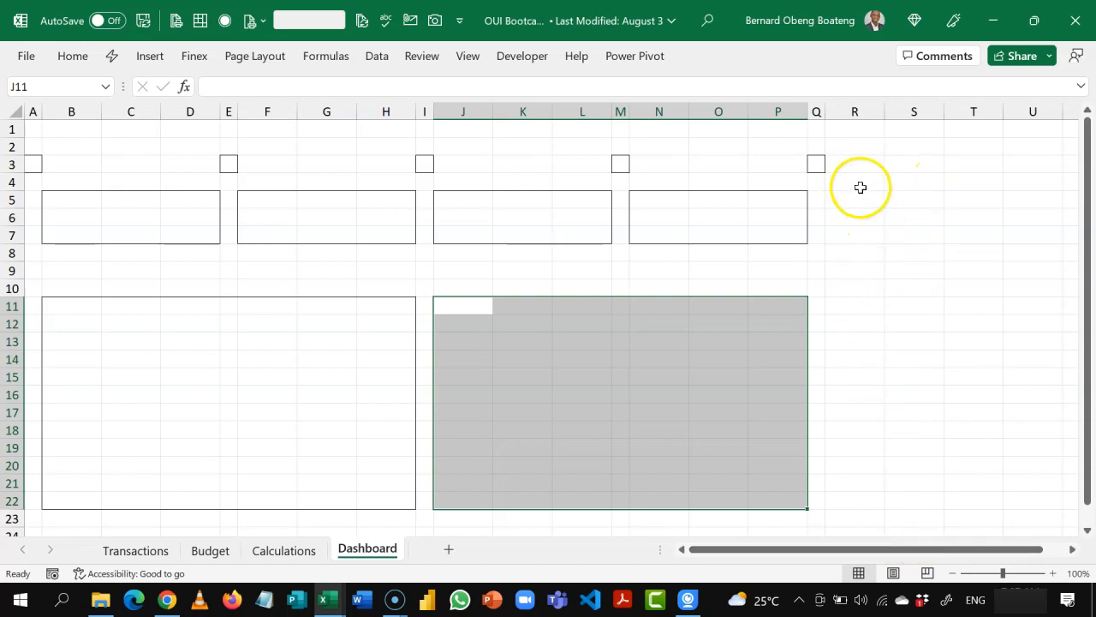
Step: Apply outside borders to R5:T22 and B24:T25, and compare the layout with the finished dashboard in OUI Bootcamp_Finish.xlsx
drag(853, 198, 959, 499)
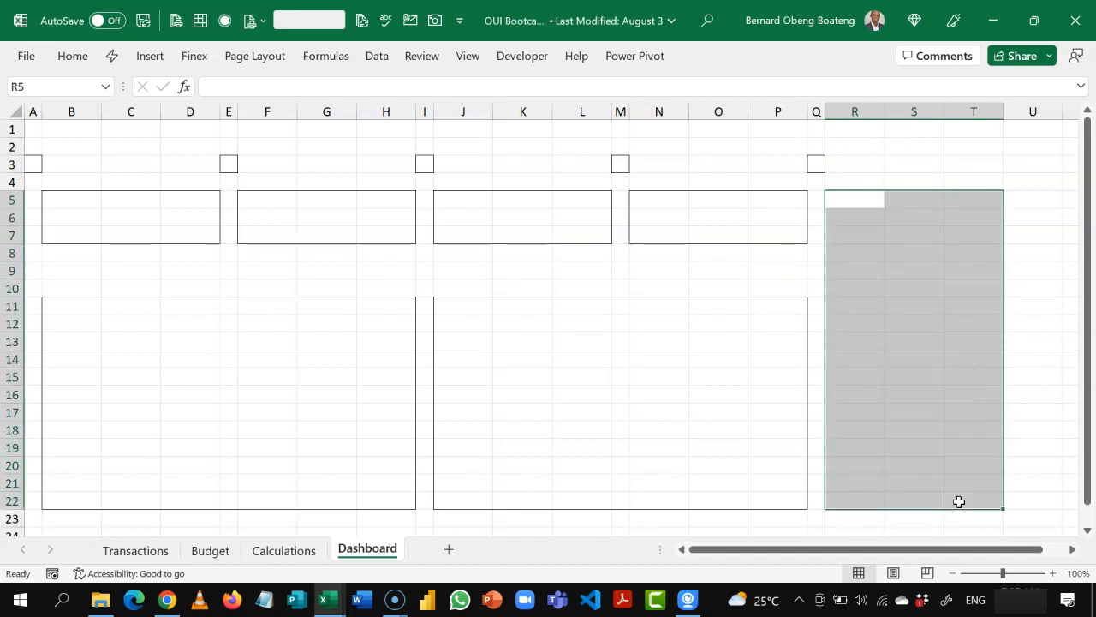
click(952, 573)
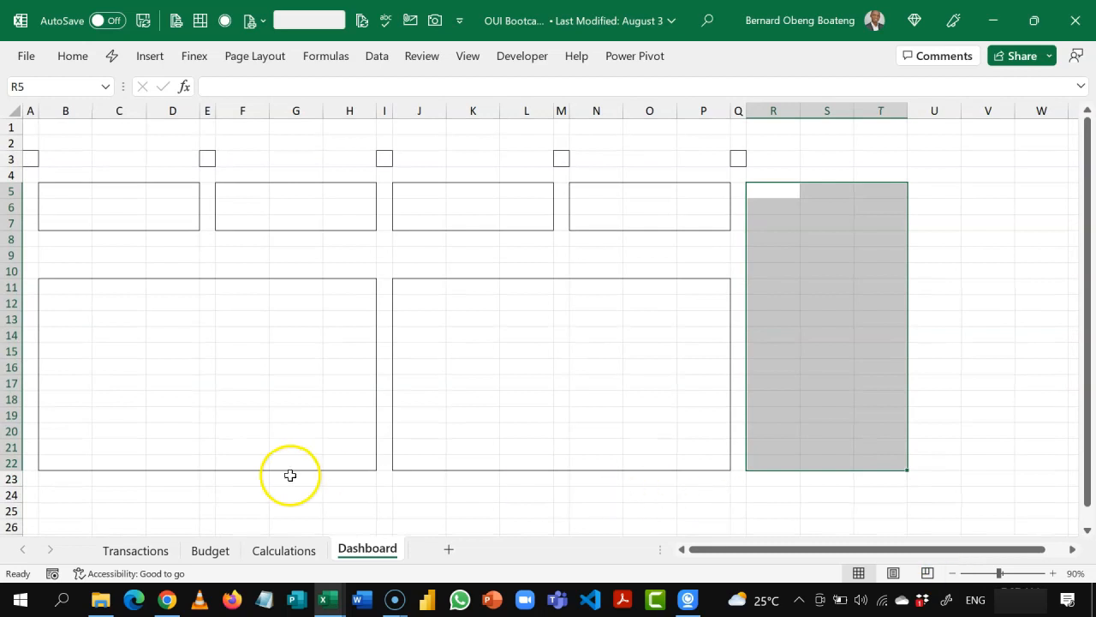
drag(76, 496, 859, 507)
click(705, 364)
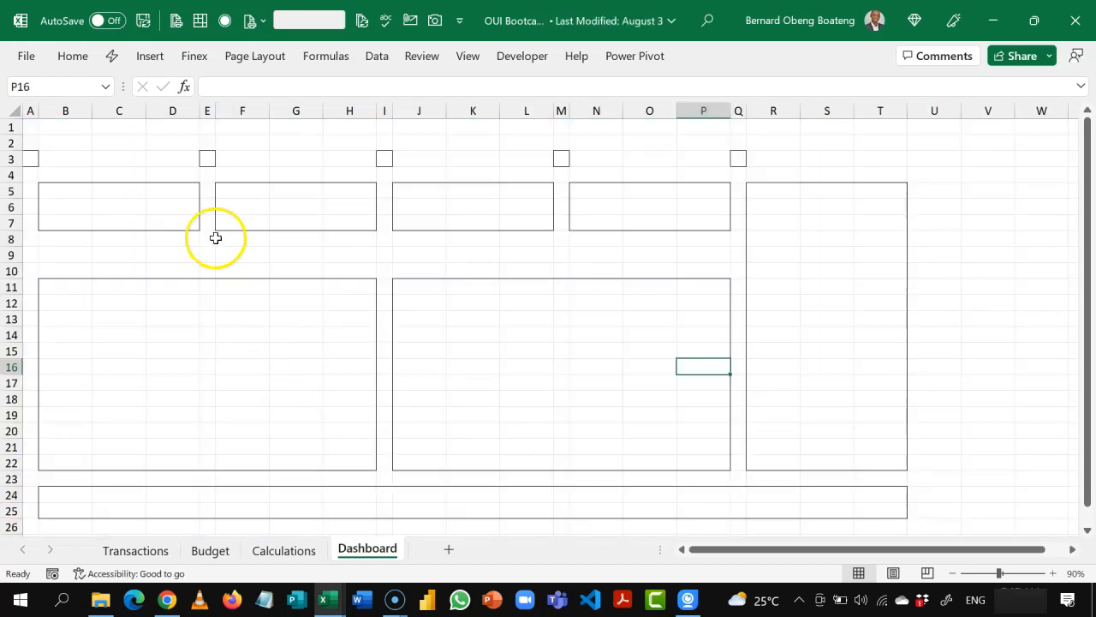
click(215, 239)
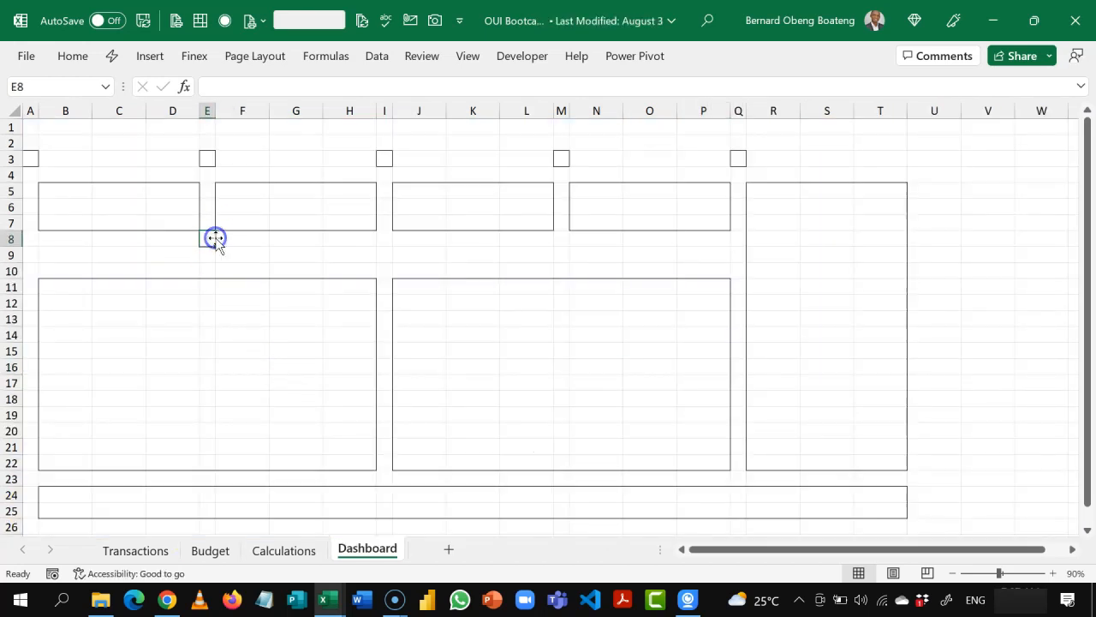
click(372, 255)
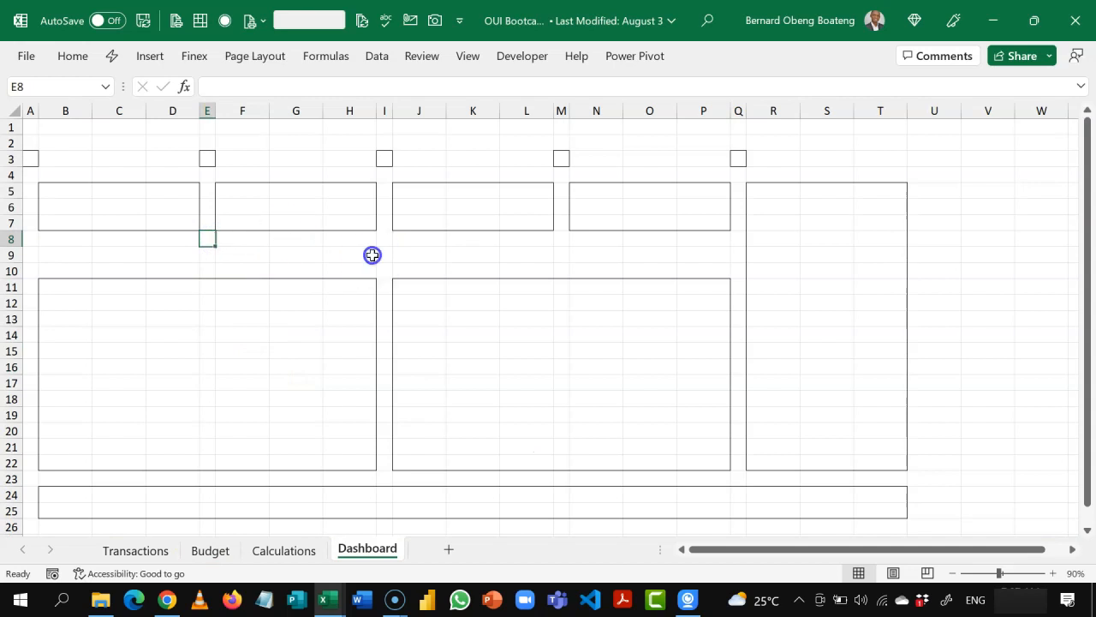
click(188, 194)
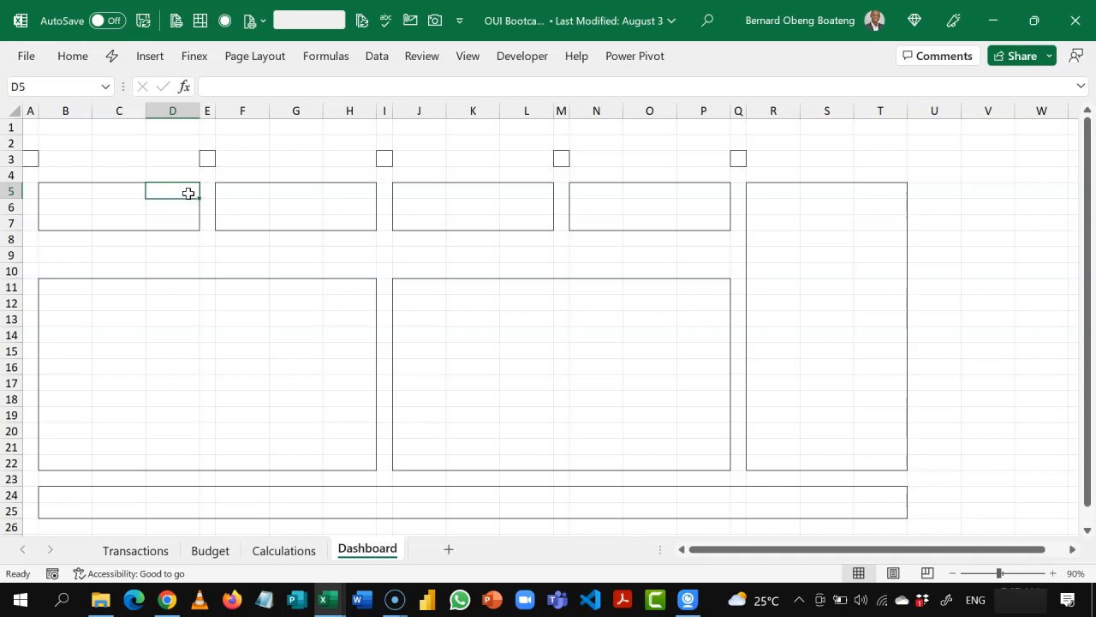
Step: Fill all cells of the Dashboard sheet with Blue-Gray, Text 2, Darker 25%
click(17, 115)
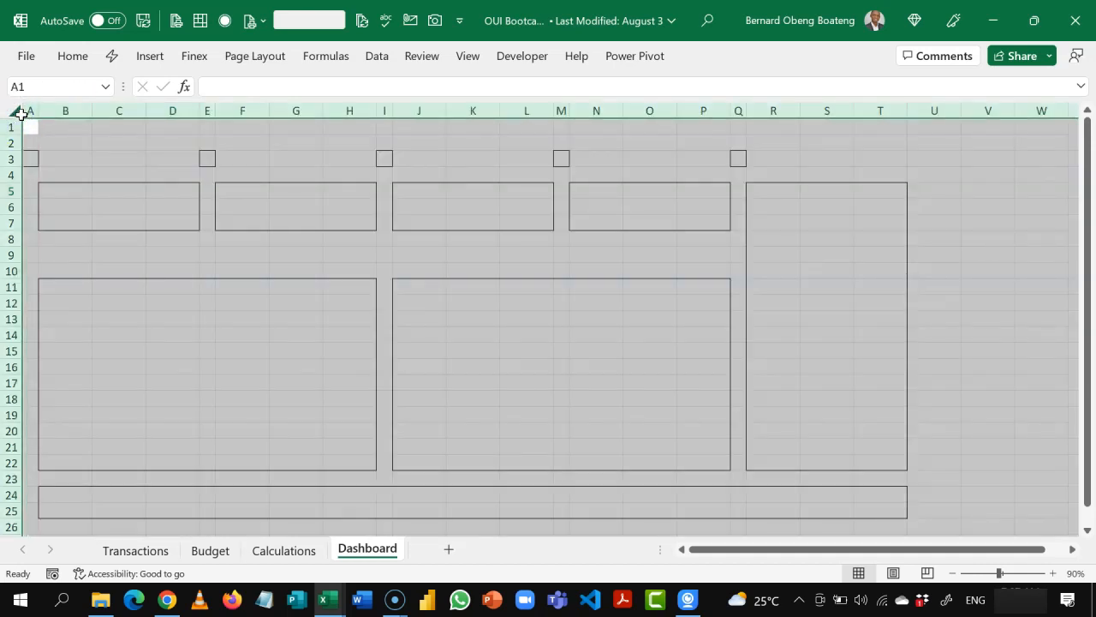
click(72, 58)
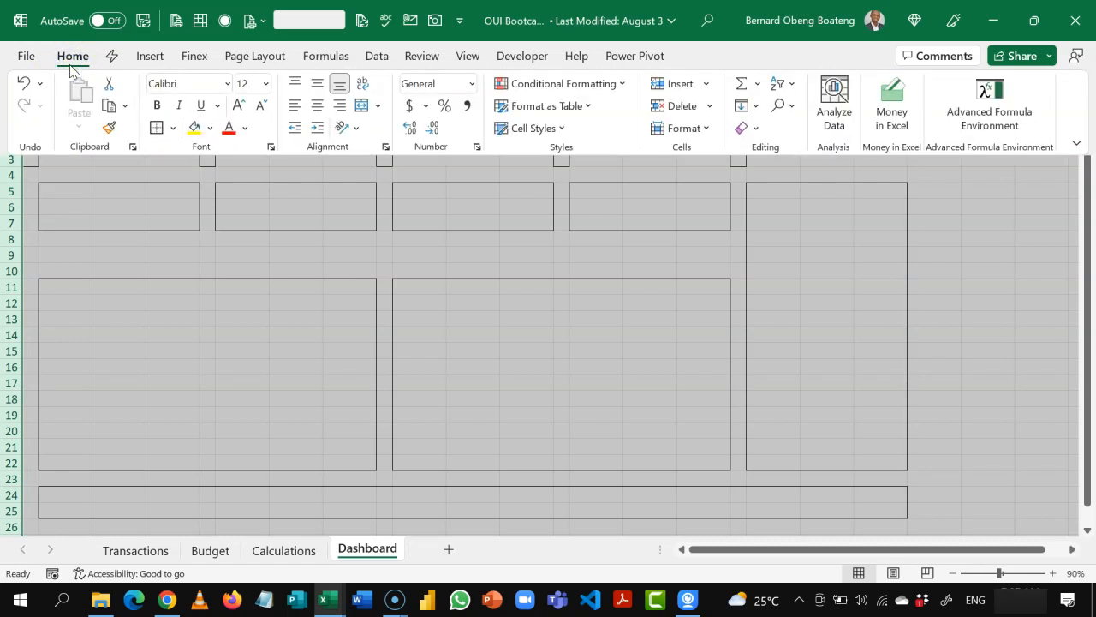
click(210, 127)
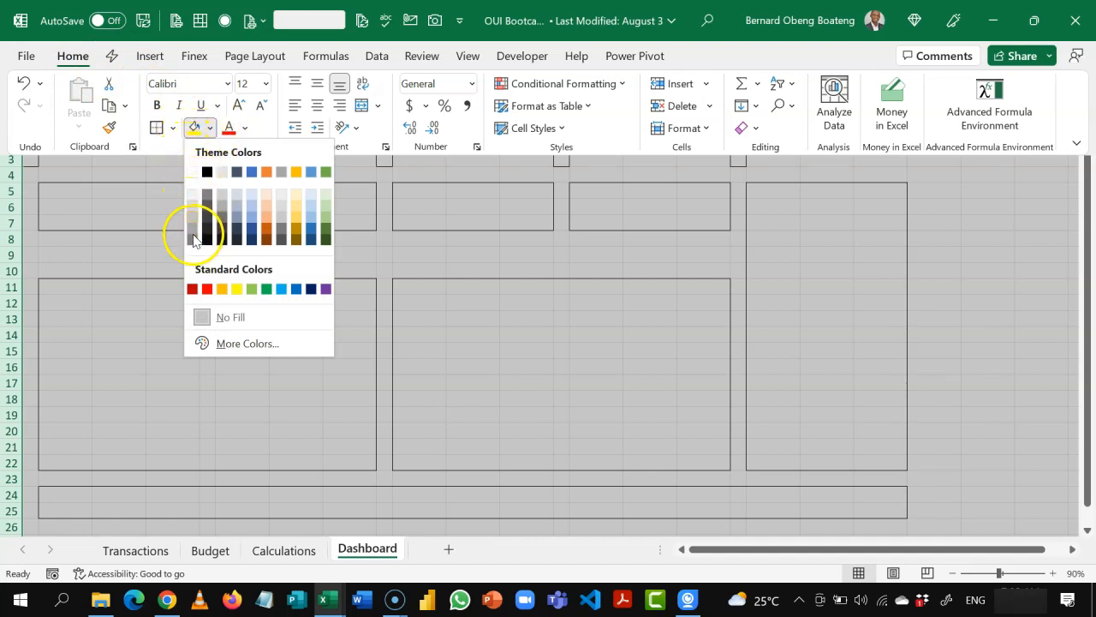
click(238, 237)
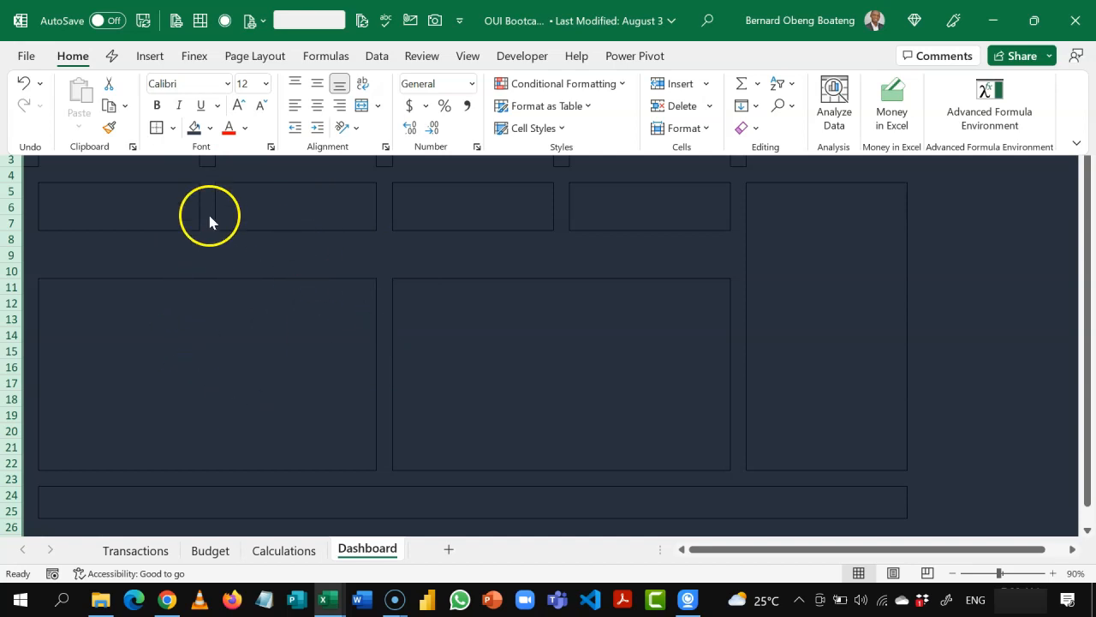
Step: Set the font color of the whole sheet to white and its font to Berlin Sans FB
click(246, 128)
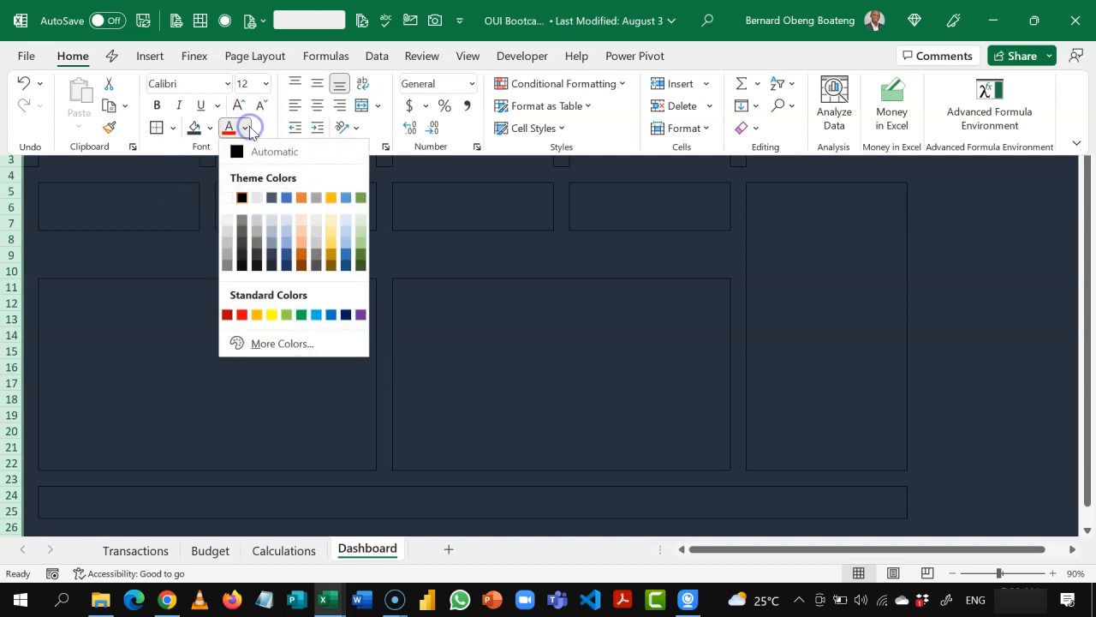
click(228, 197)
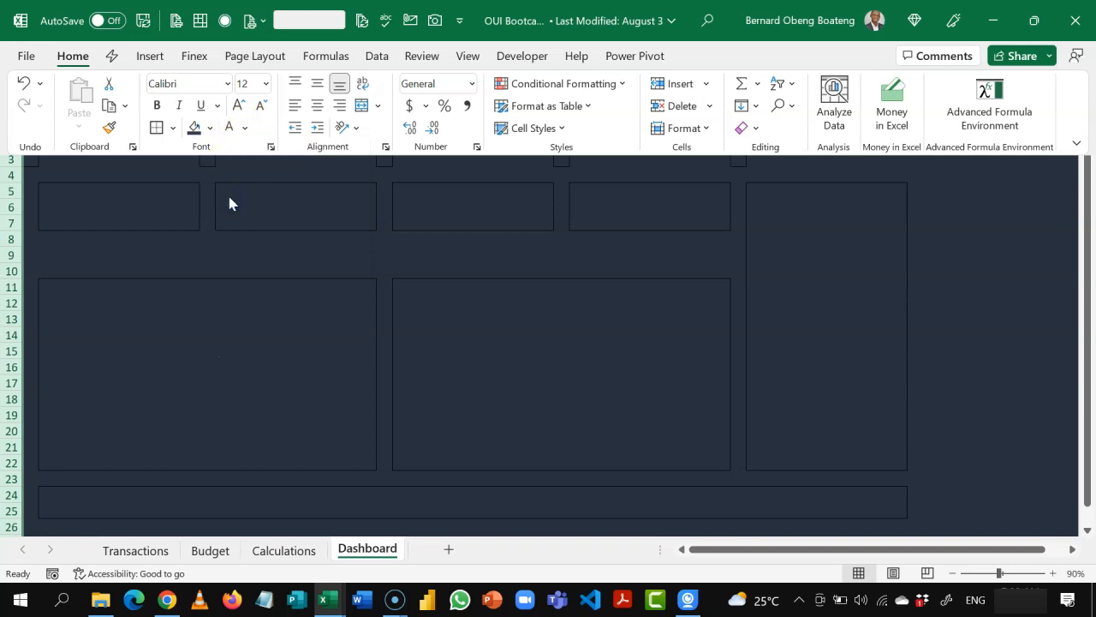
click(217, 85)
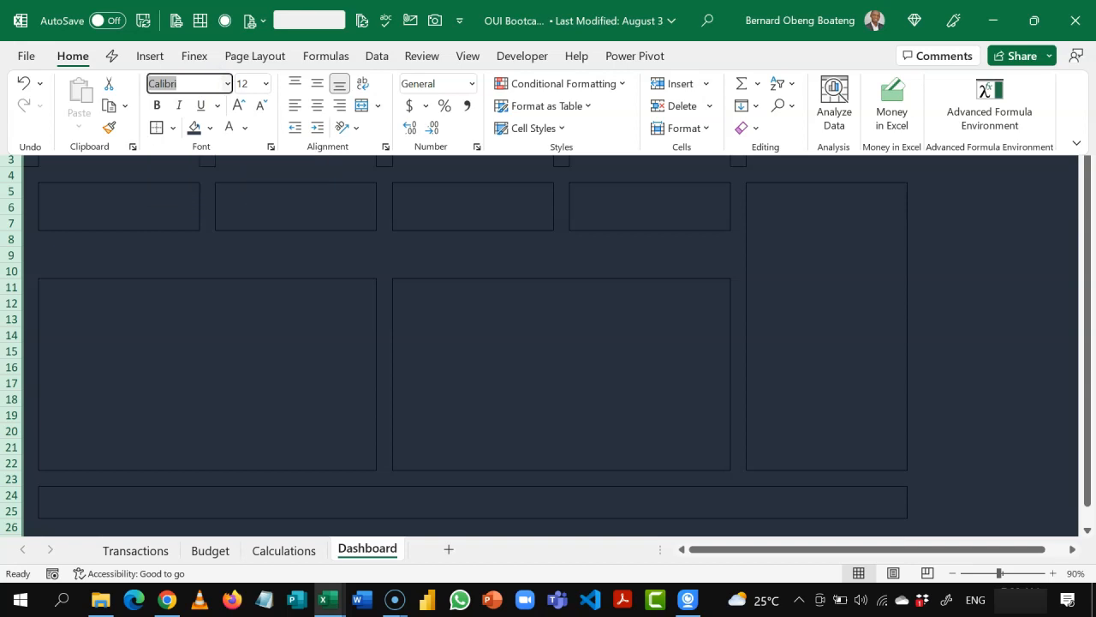
text(Berlin Sans FB)
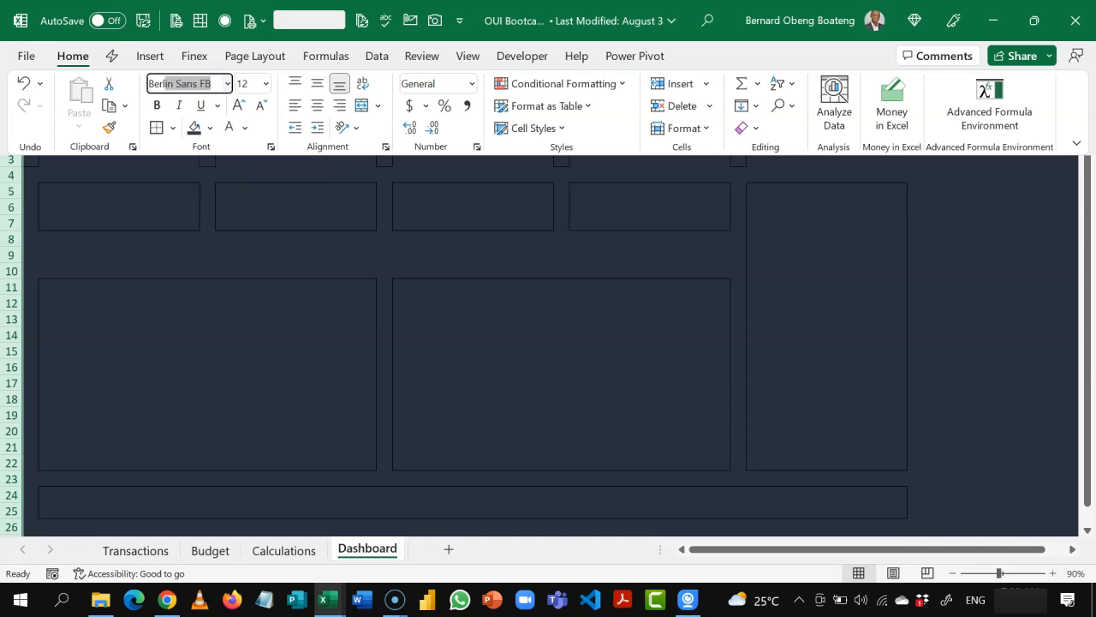
key(Return)
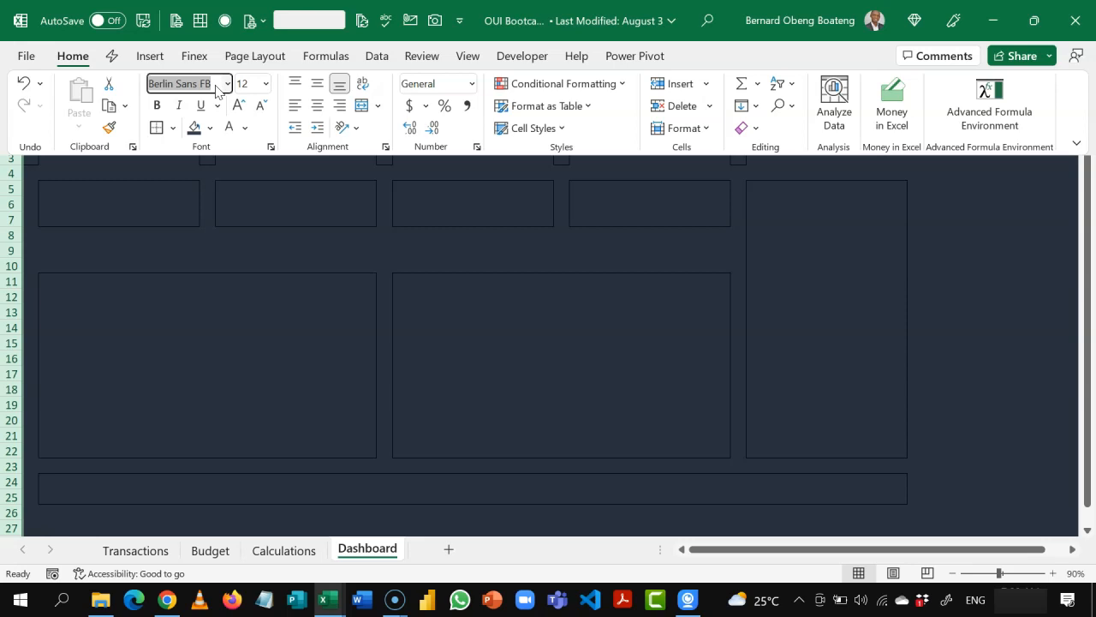
Step: Enter the sample text "oioio" in F14 to test the new font formatting, and clear it from the sheet
click(261, 243)
click(168, 209)
click(242, 276)
click(261, 324)
text(oioio)
key(ctrl+Return)
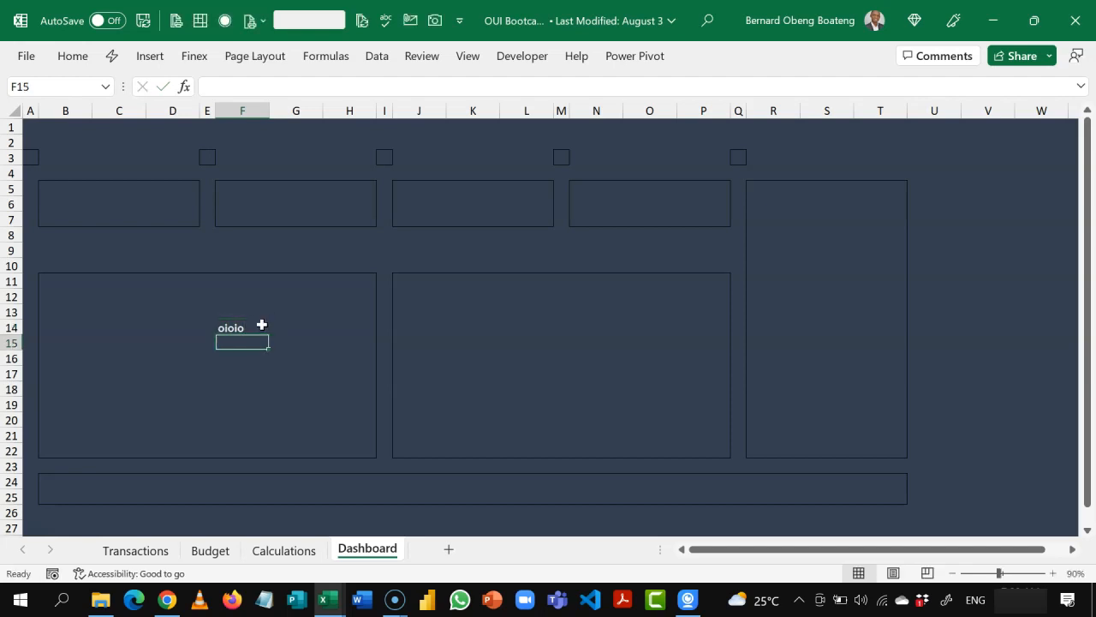
key(Up)
key(Up)
key(Up)
key(Up)
key(Up)
key(Up)
key(Up)
key(Up)
key(Up)
key(Up)
key(Up)
key(Up)
key(Up)
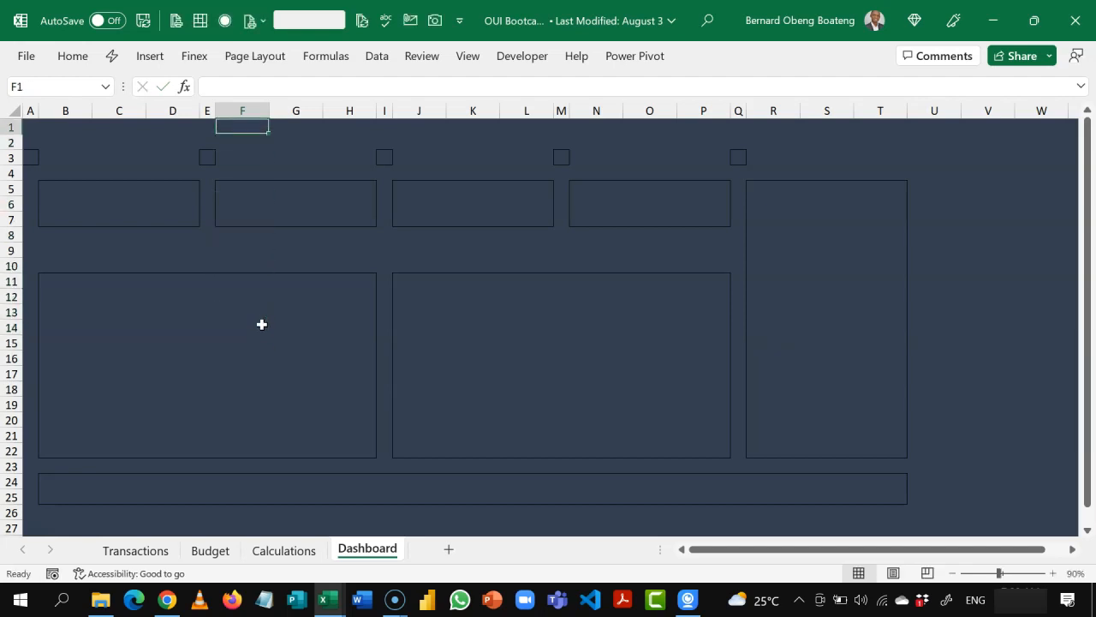
key(Down)
key(Down)
key(Down)
key(Down)
key(Down)
key(Down)
key(Down)
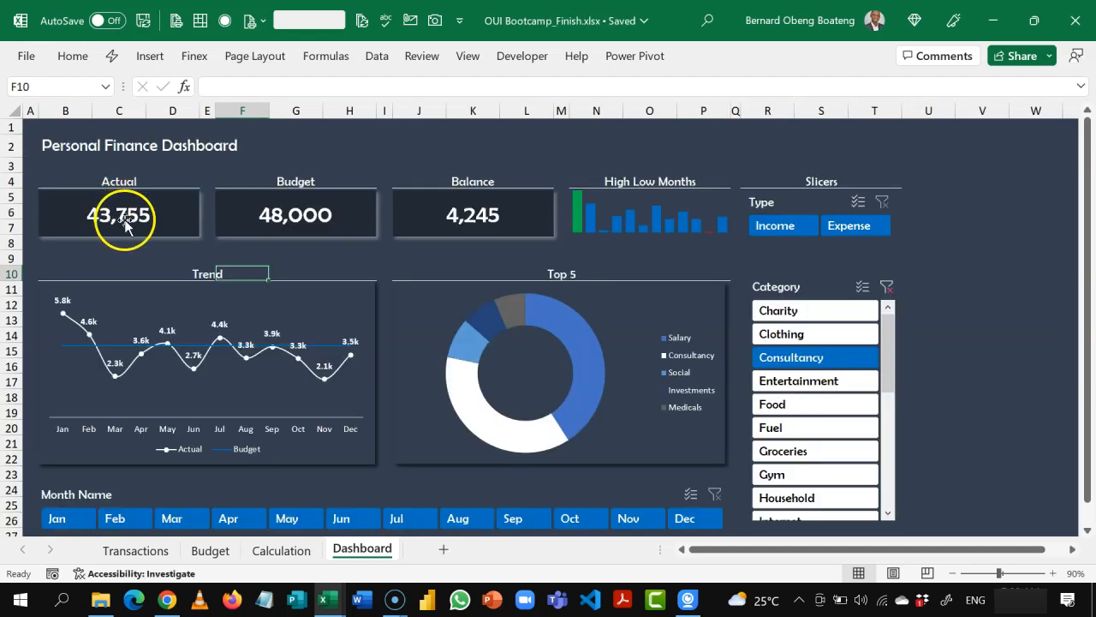
Step: Check how the cards are built in OUI Bootcamp_Finish.xlsx, and draw a rectangle about 2.18" by 0.63" over B5:D7 in the working workbook
click(159, 221)
click(255, 229)
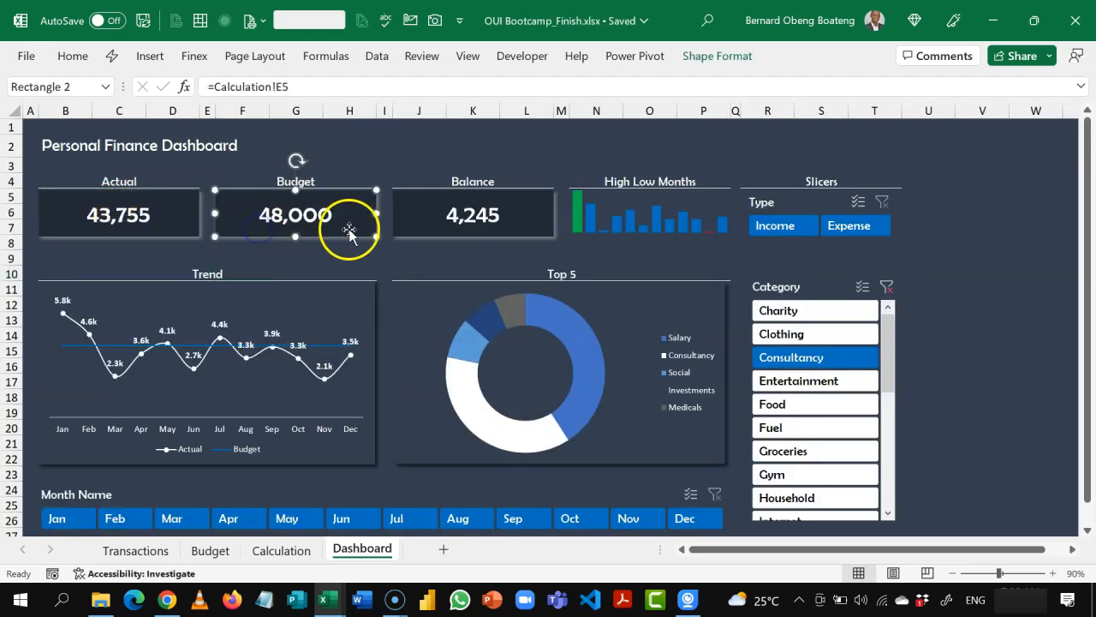
click(410, 226)
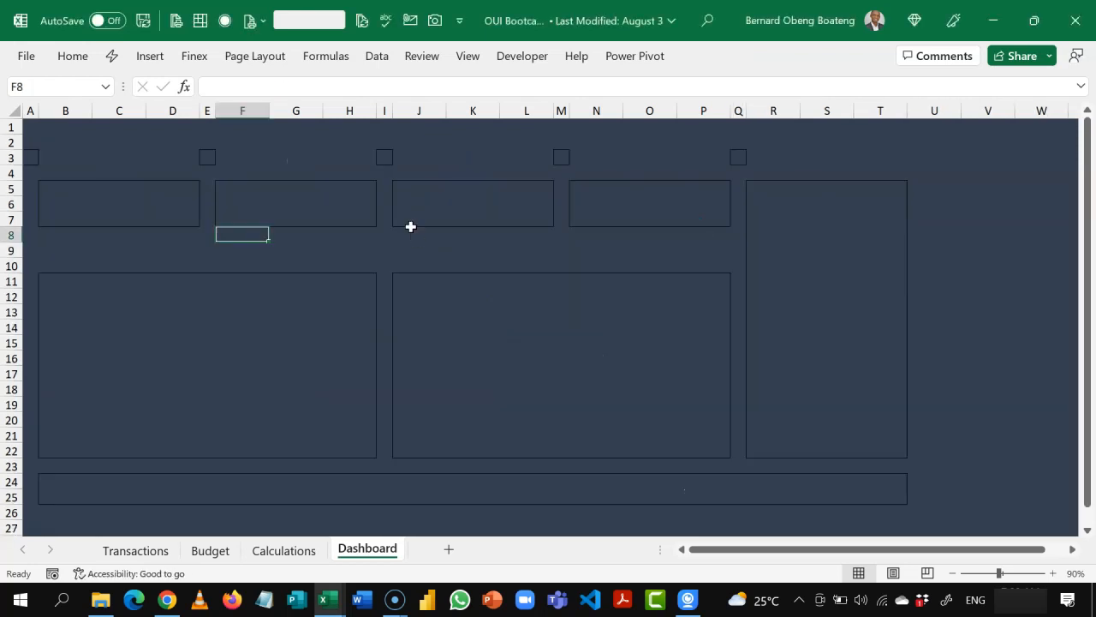
click(81, 189)
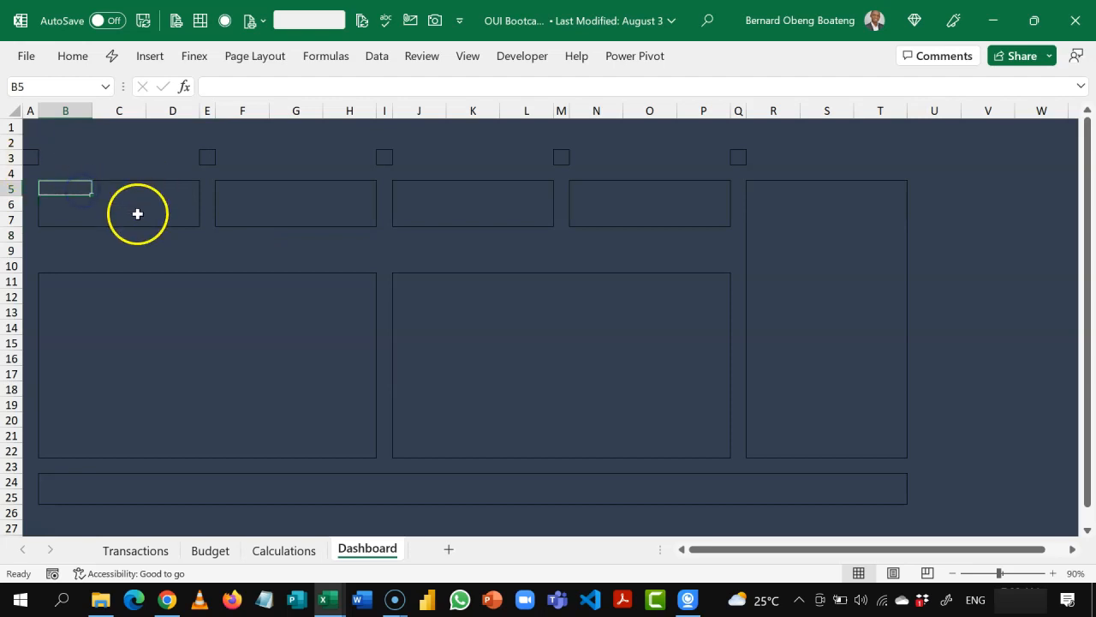
click(159, 58)
click(216, 126)
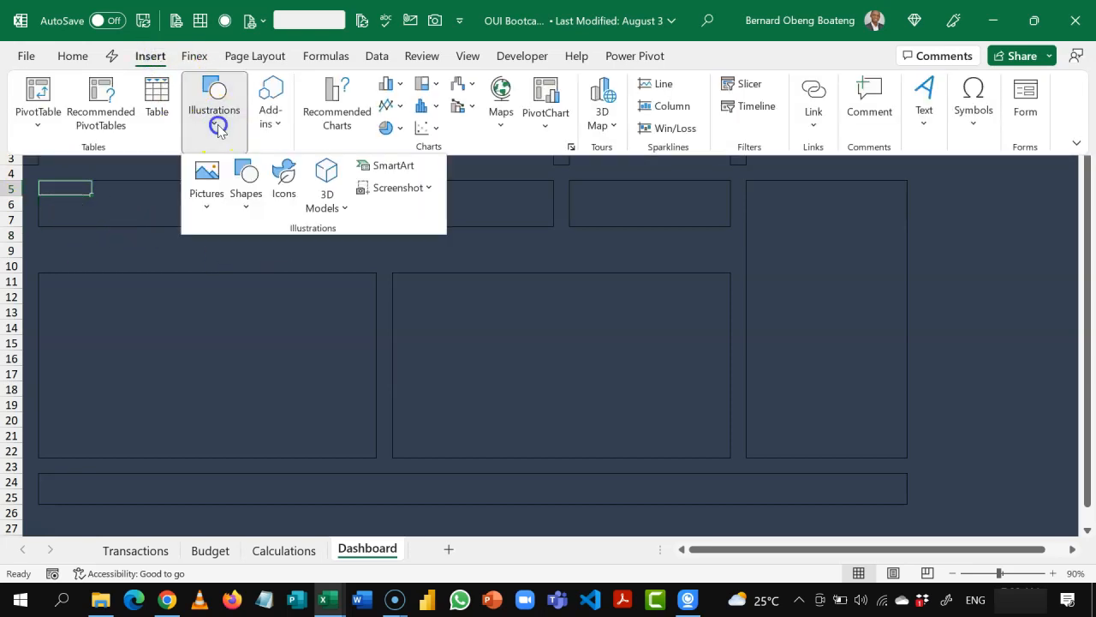
click(245, 204)
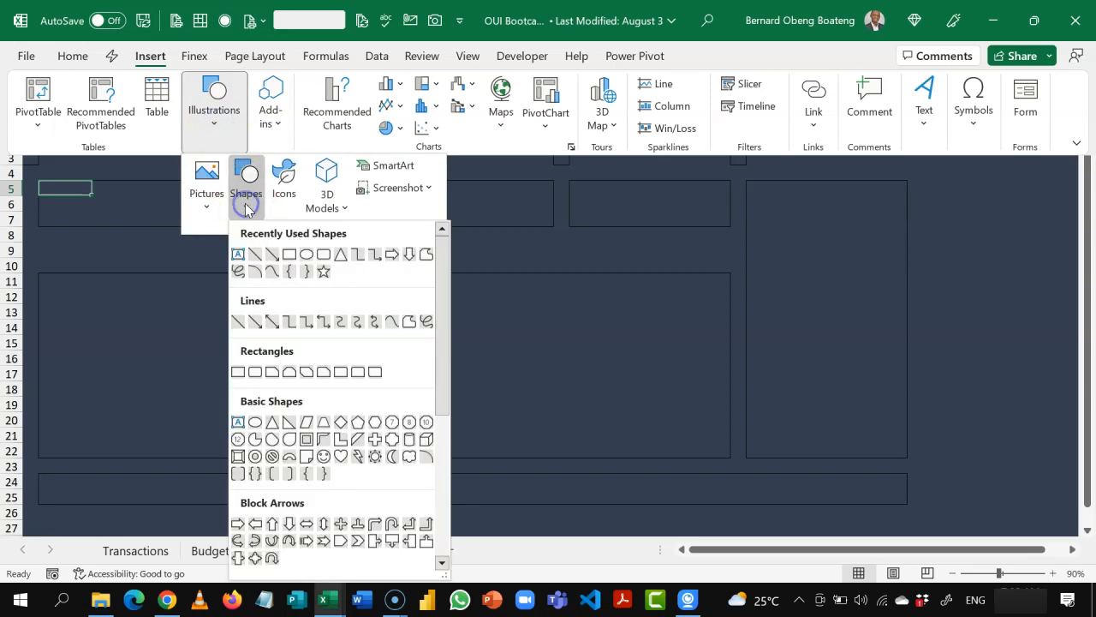
click(289, 254)
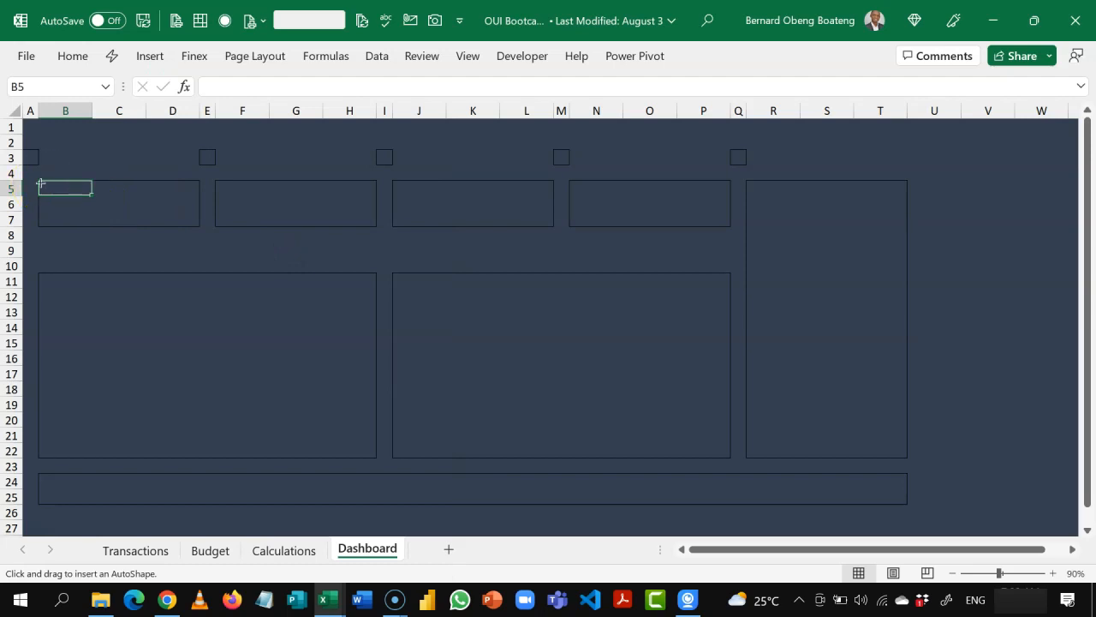
mouse_move(49, 189)
mouse_down()
mouse_move(111, 220)
mouse_move(183, 227)
mouse_up()
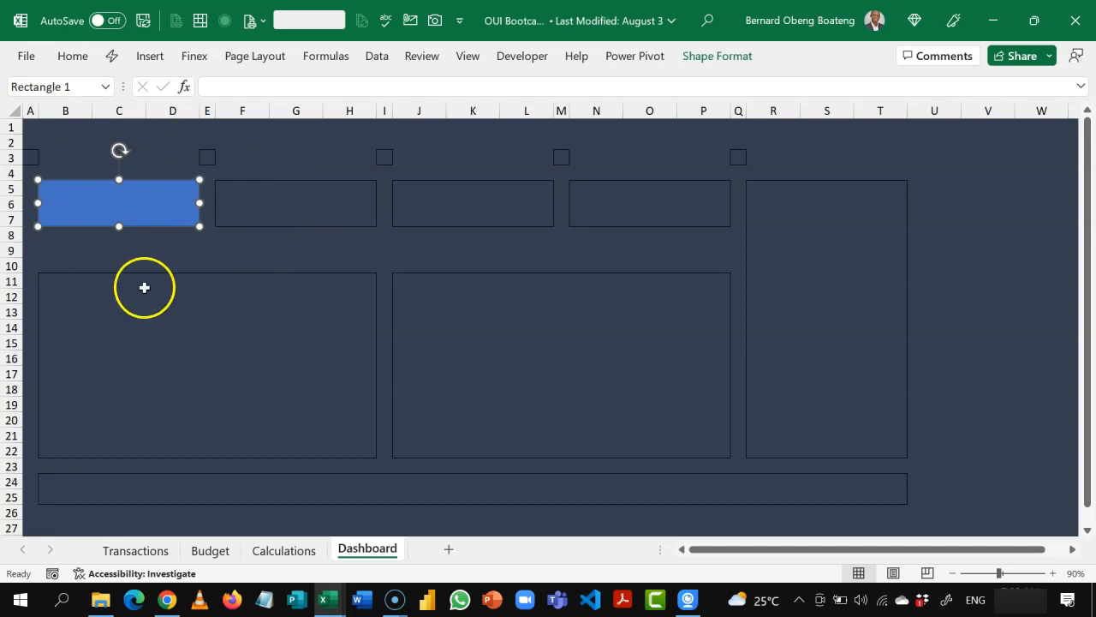
Step: Fill the card rectangle over B5:D7 with the darkest Blue-Gray, Text 2 shade and remove its outline
click(711, 58)
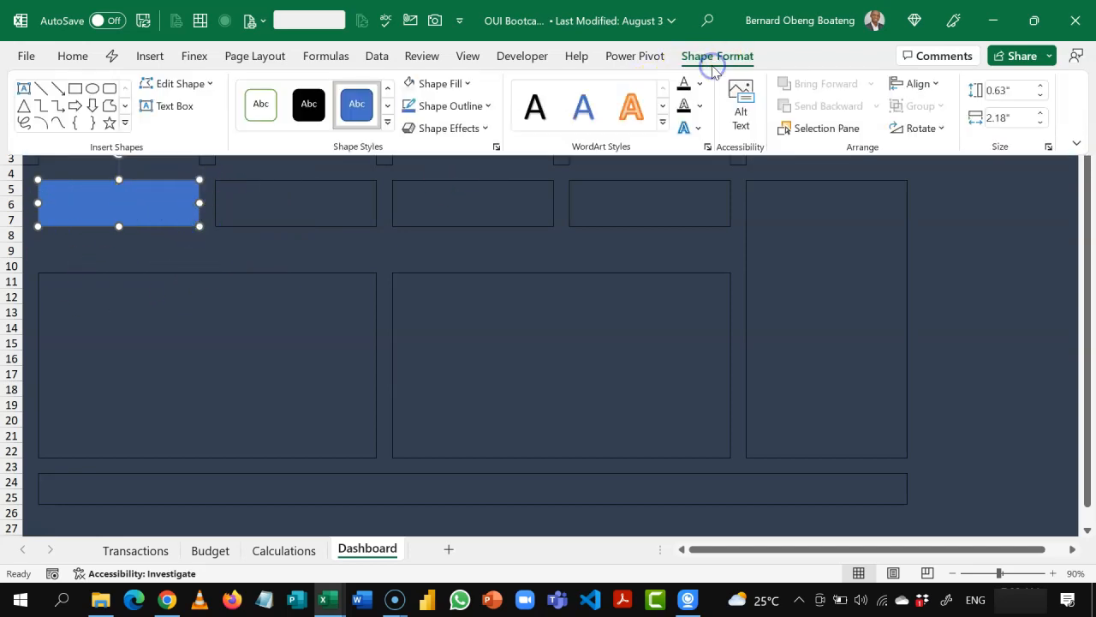
click(475, 86)
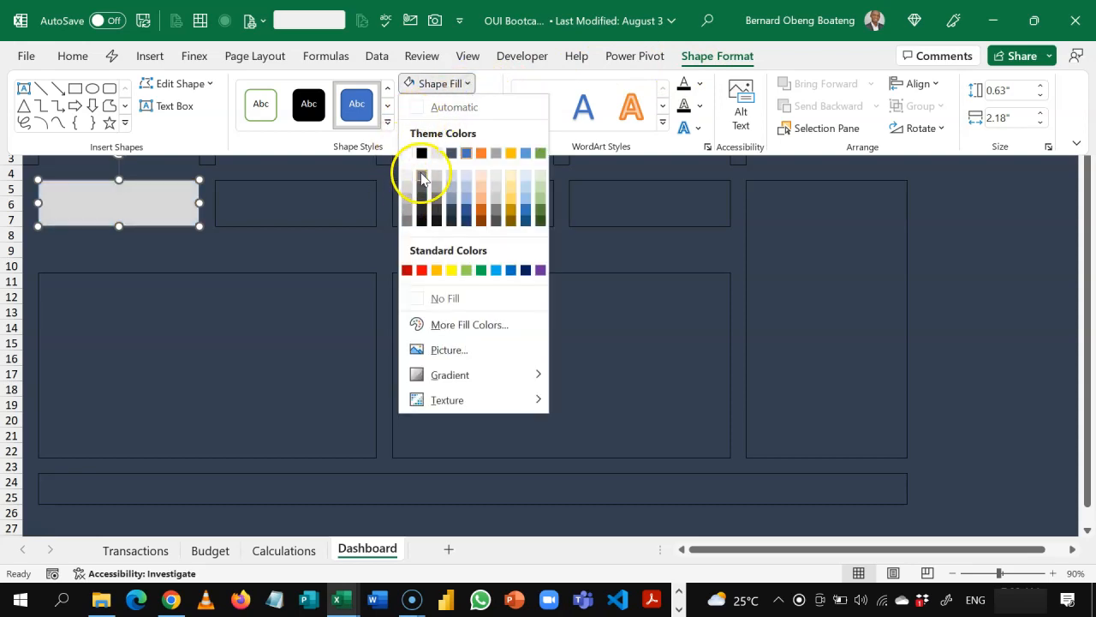
click(452, 223)
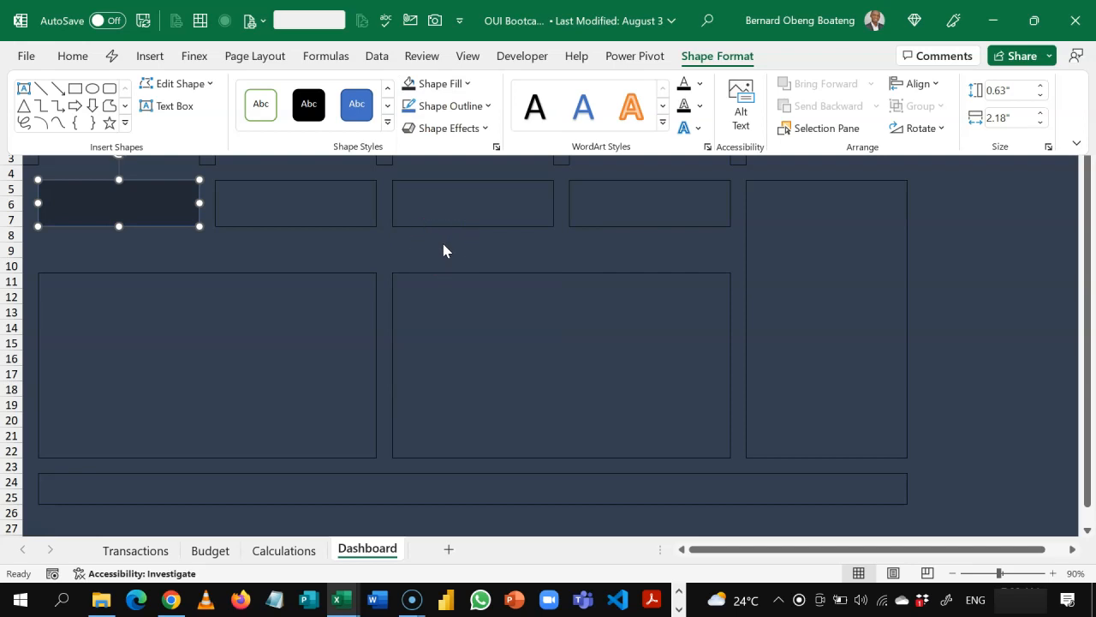
click(490, 108)
click(490, 108)
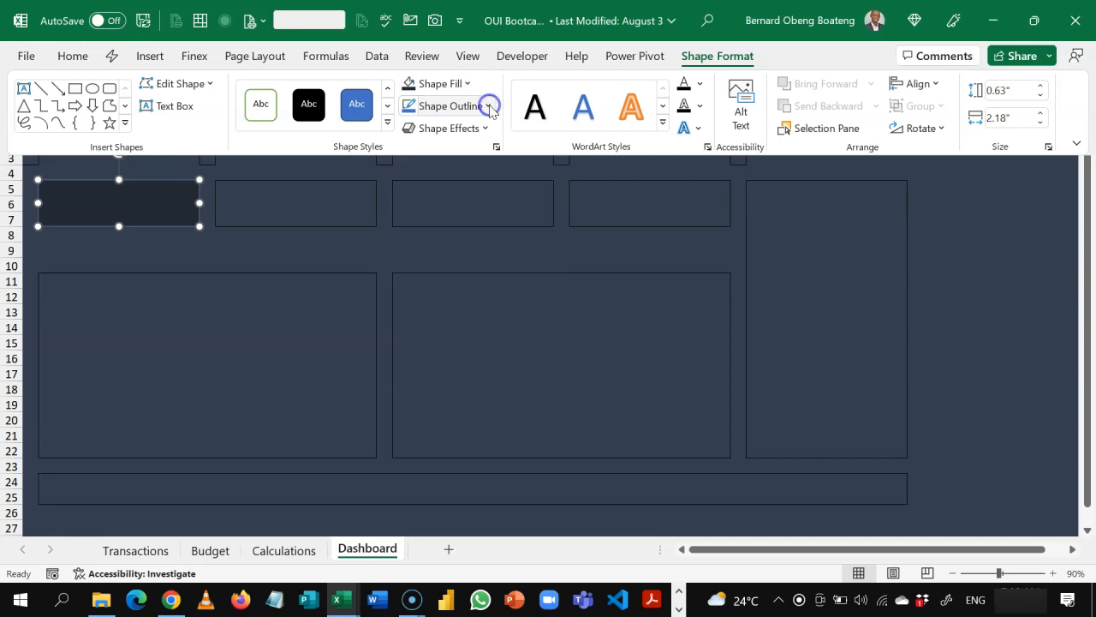
click(490, 107)
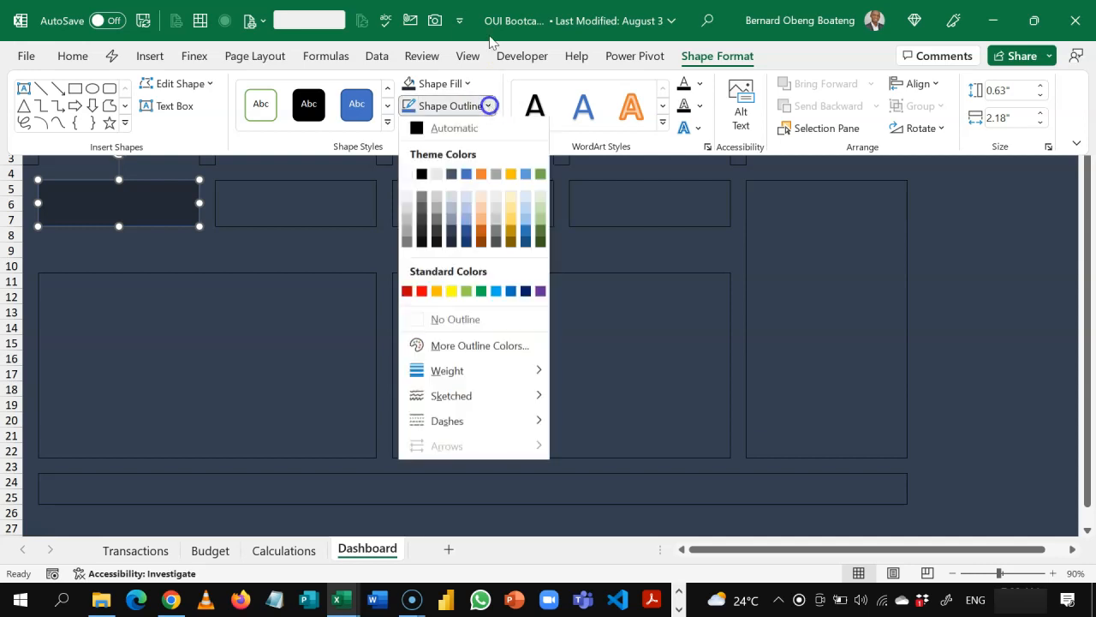
click(463, 329)
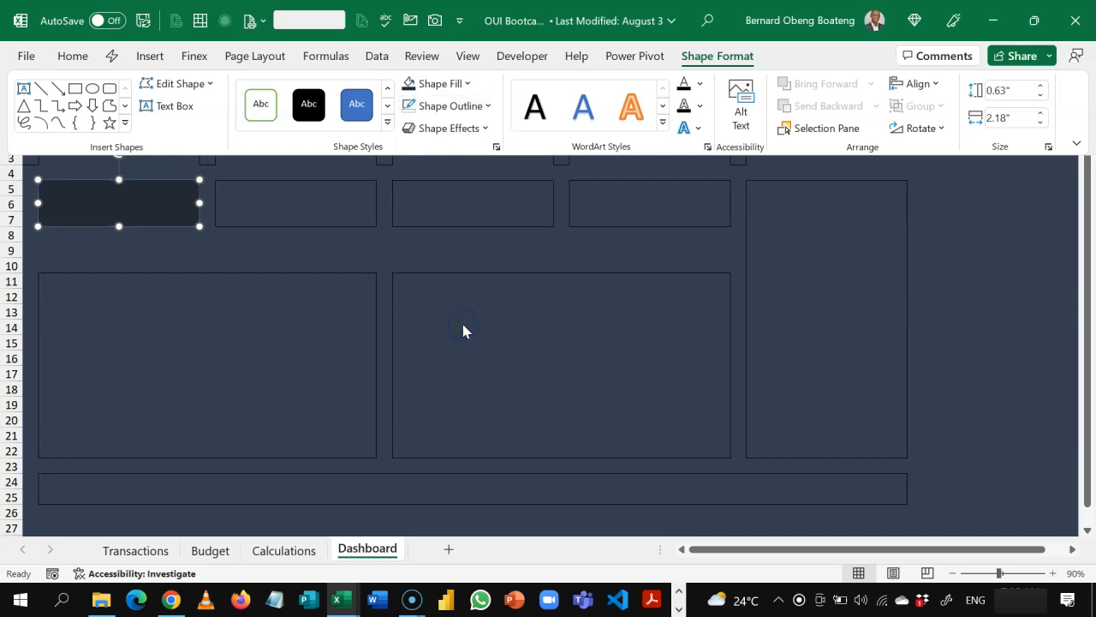
Step: Give the B5:D7 card an outer shadow at 45° with 4 pt blur and 3 pt distance, colored White, Background 1, Darker 5%
click(486, 130)
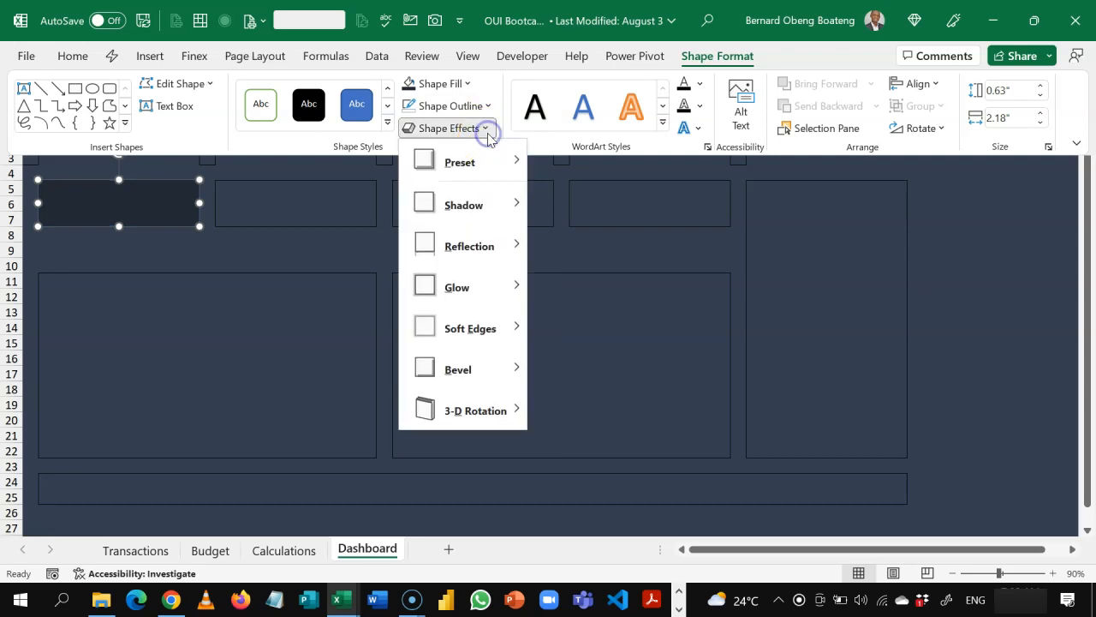
click(495, 206)
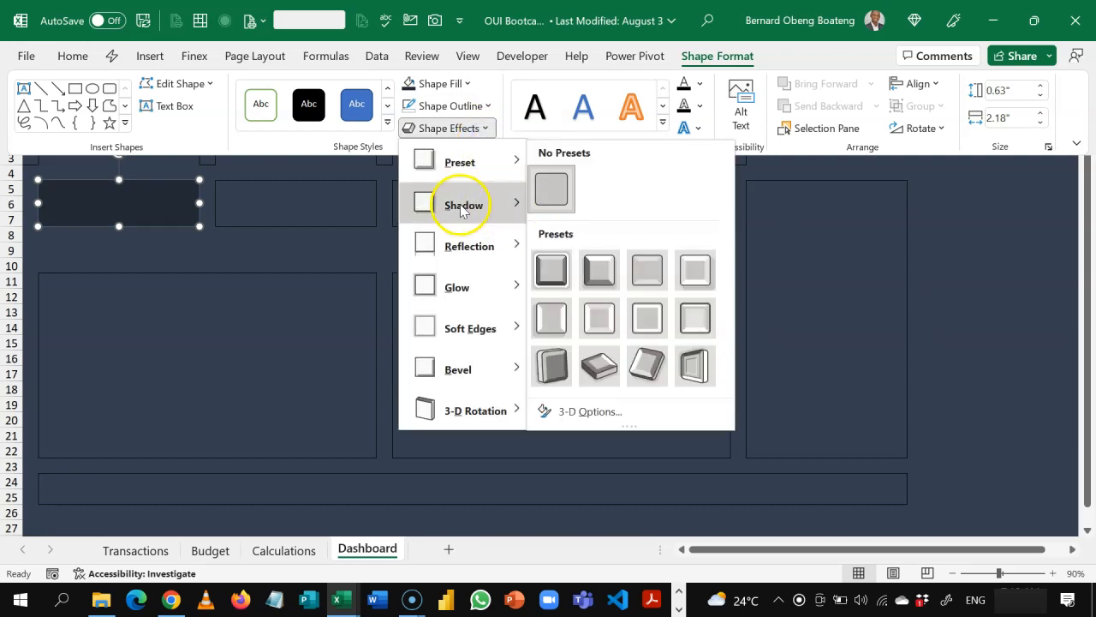
click(482, 207)
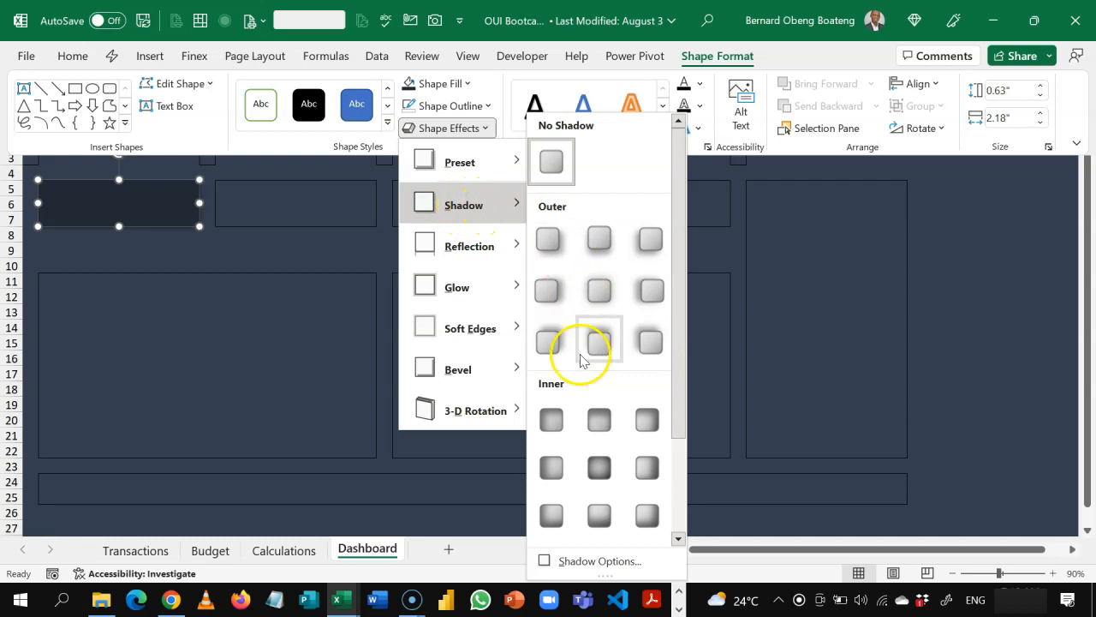
click(585, 561)
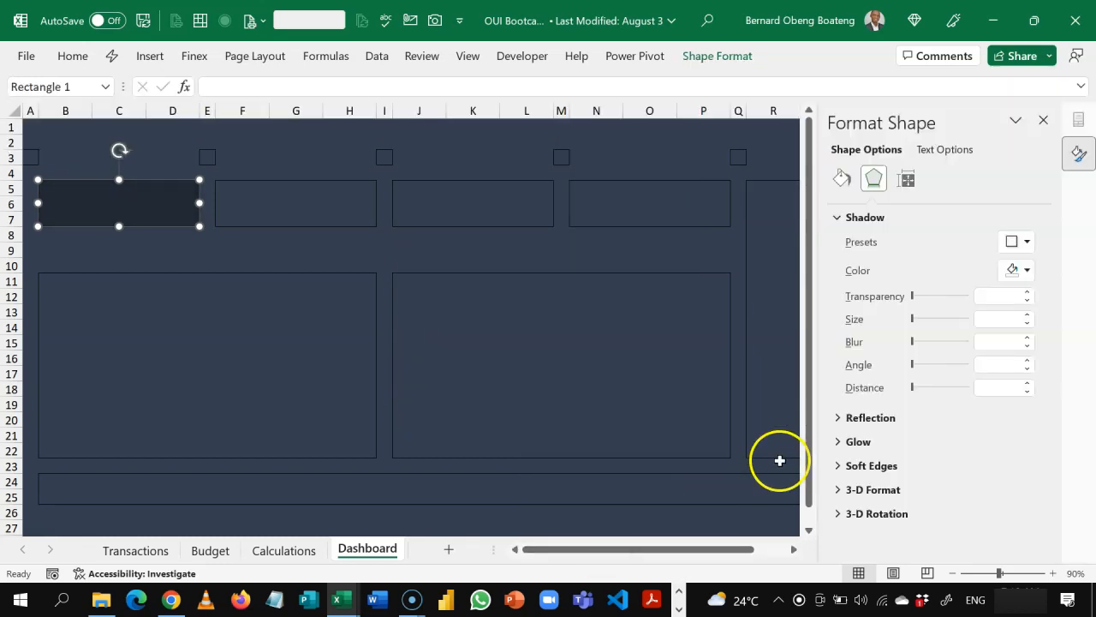
click(1028, 243)
click(964, 377)
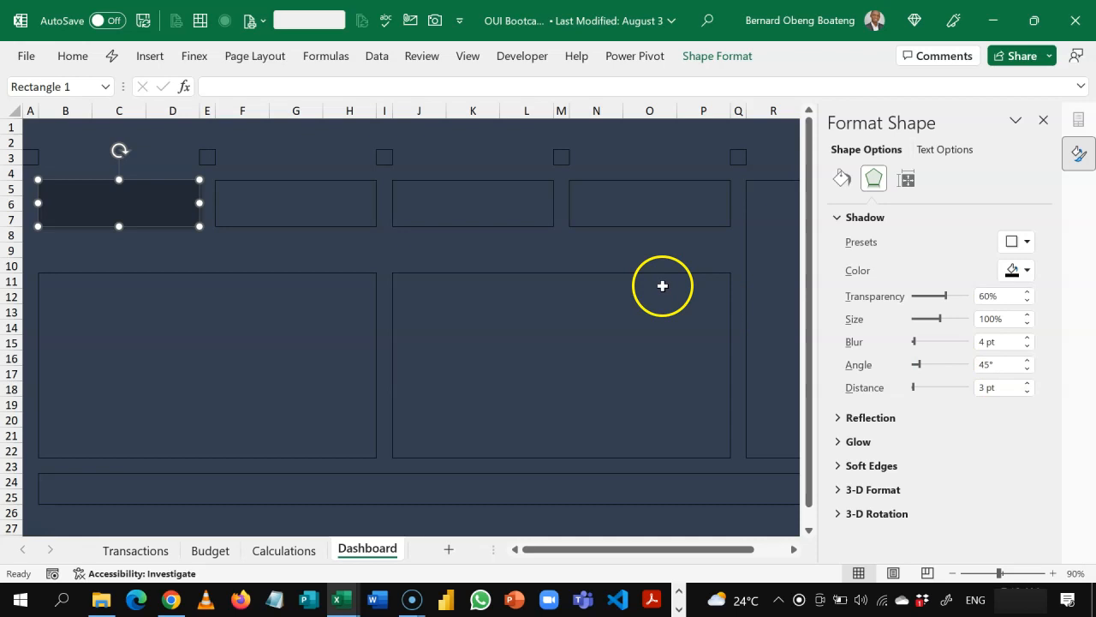
click(1027, 271)
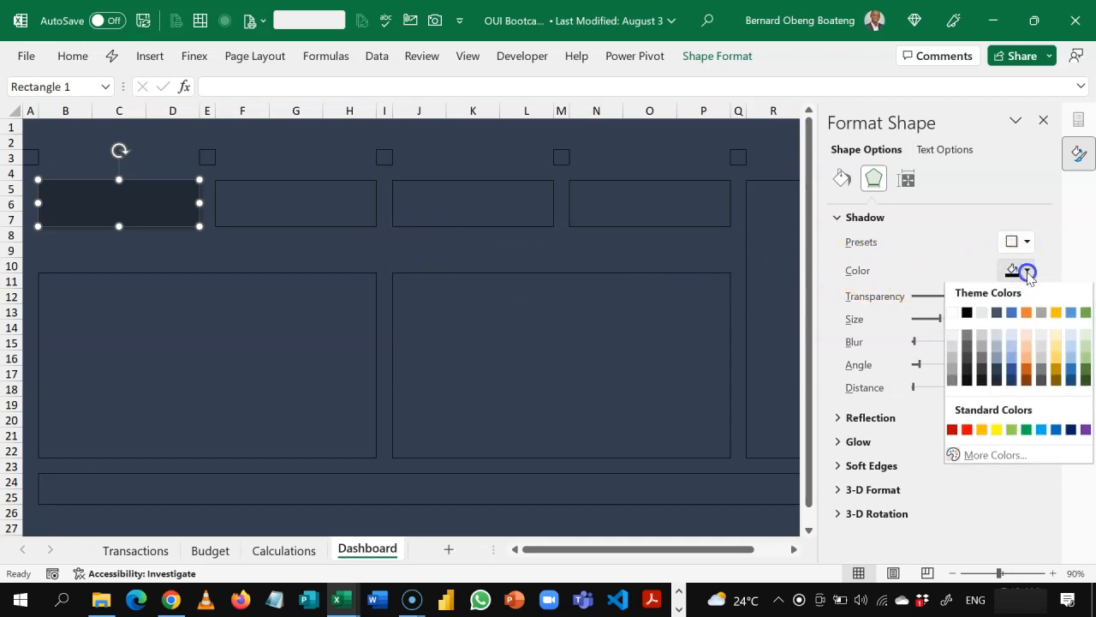
click(952, 341)
click(609, 233)
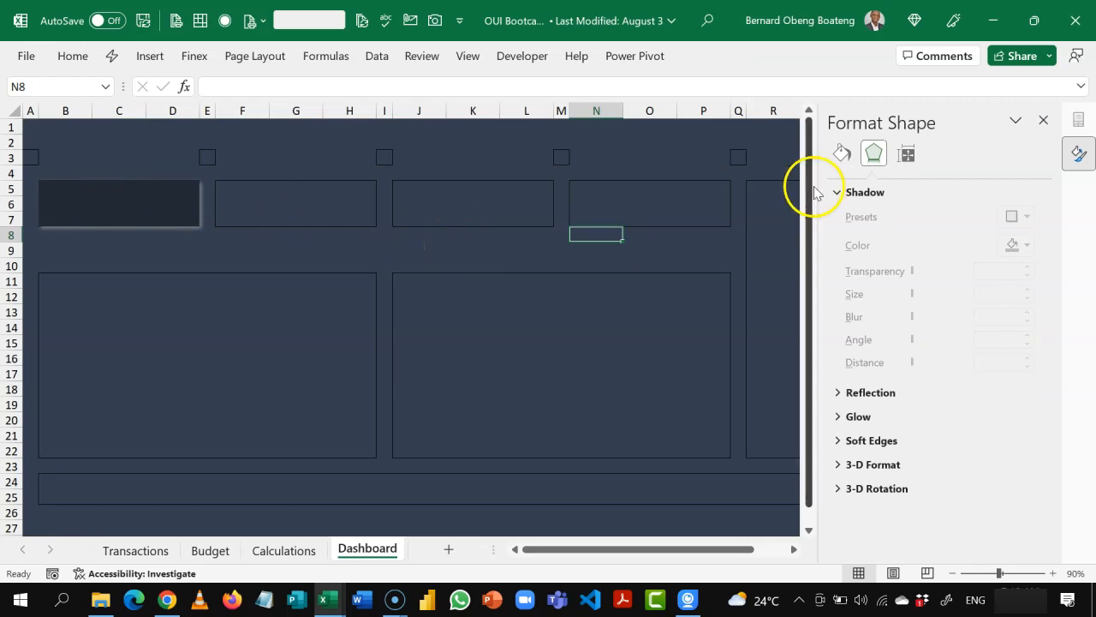
click(1042, 120)
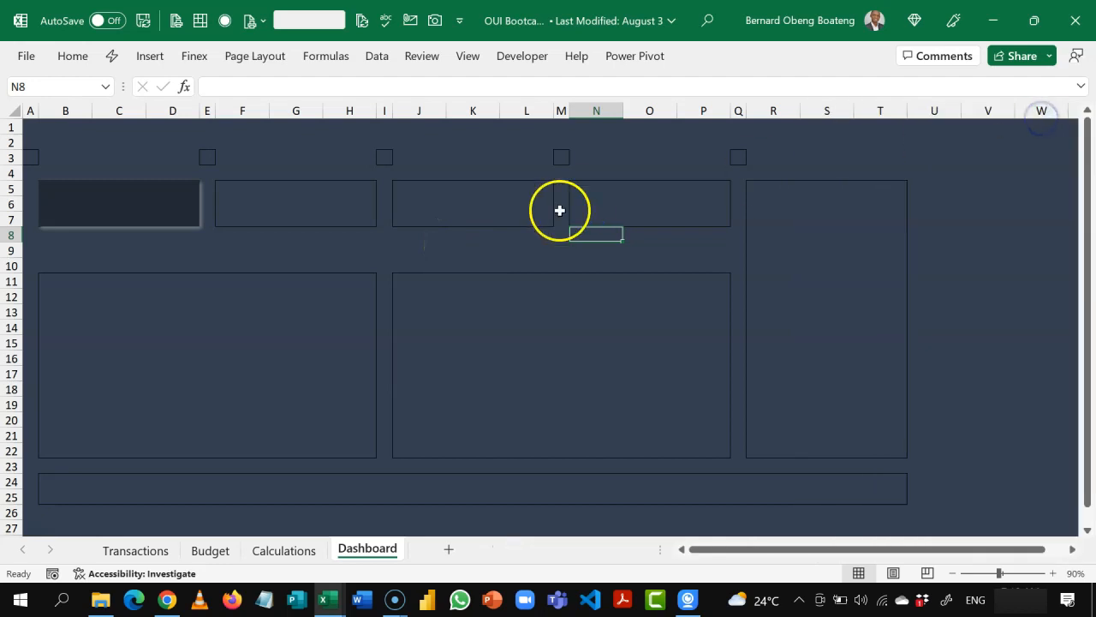
Step: Duplicate the shadowed card in a straight line so copies cover F5:H7 and J5:L7
click(297, 215)
click(419, 213)
click(602, 202)
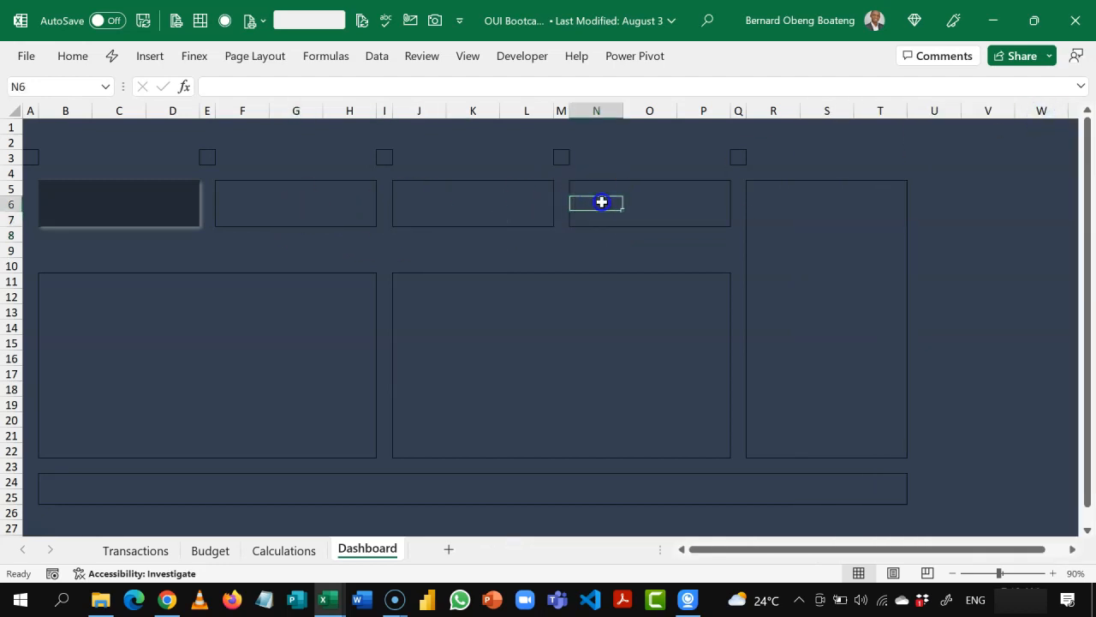
click(167, 200)
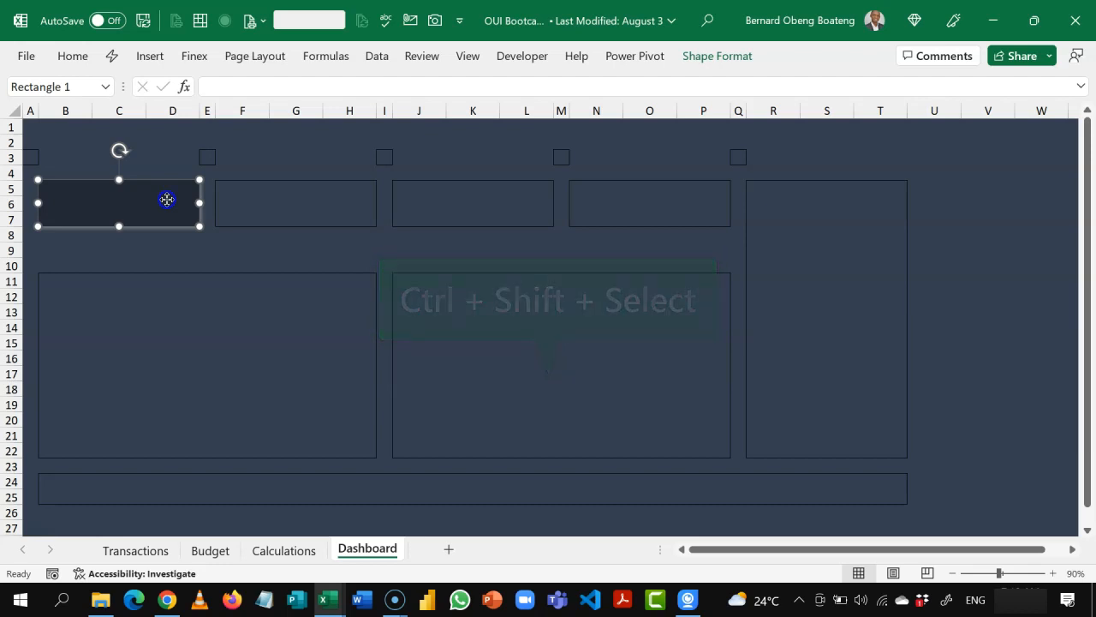
drag(167, 200, 344, 206)
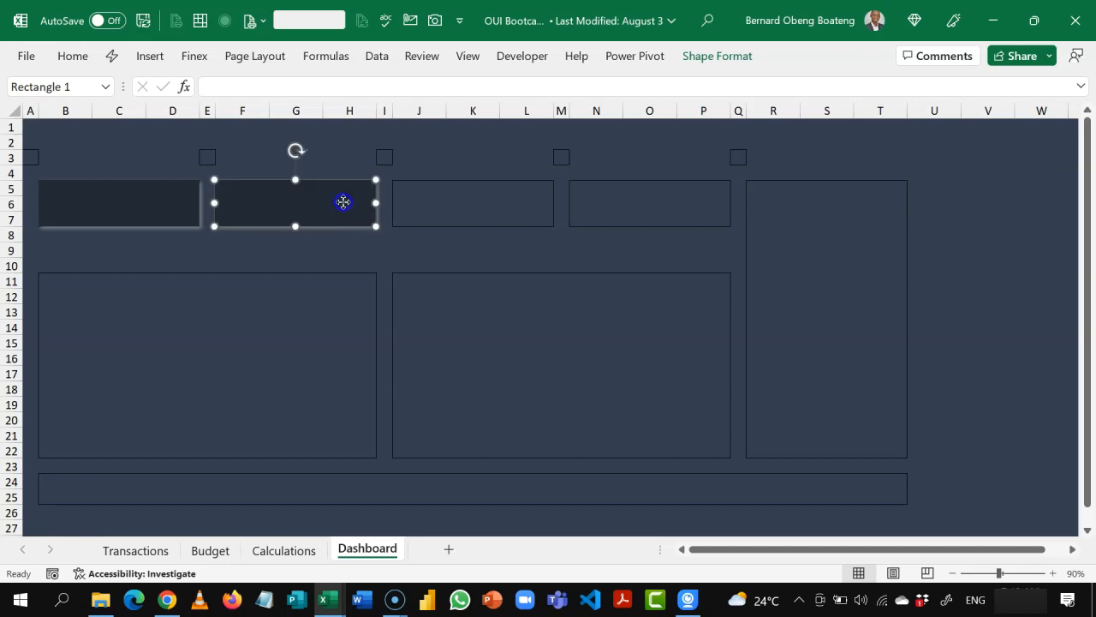
drag(344, 202, 526, 208)
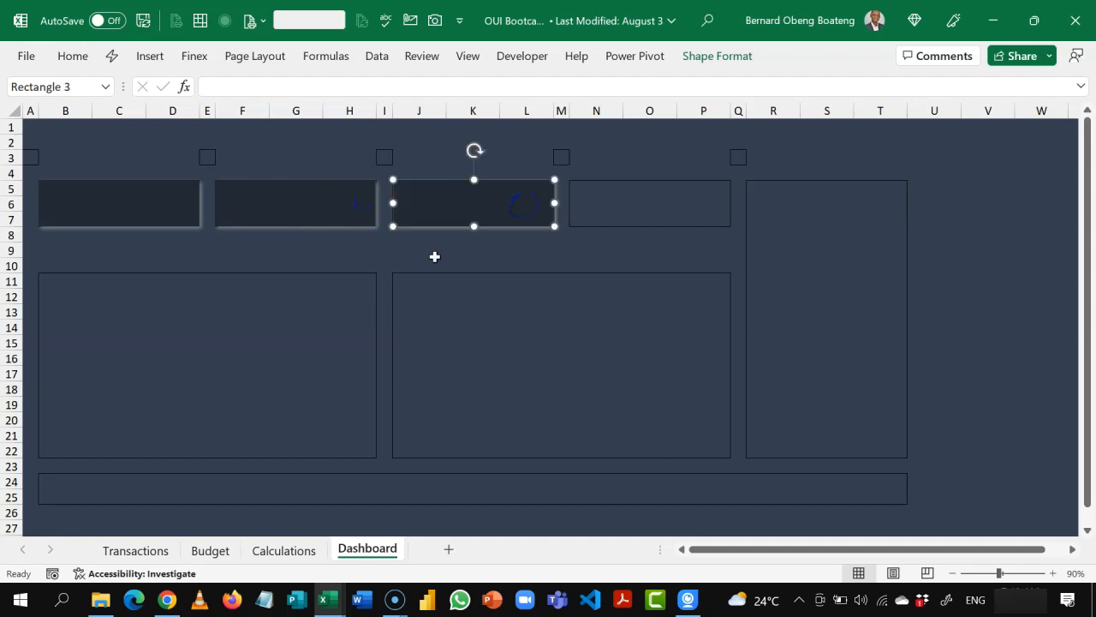
click(434, 256)
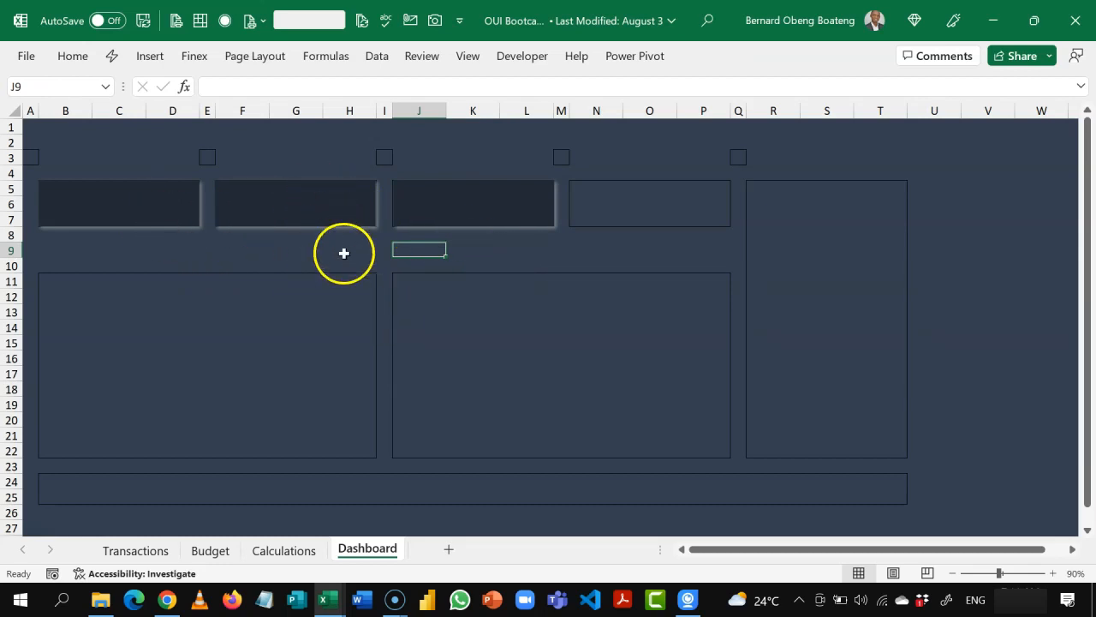
Step: Link the text of the first card over B5:D7 to the Actual total with the formula =Calculations!C4
click(629, 190)
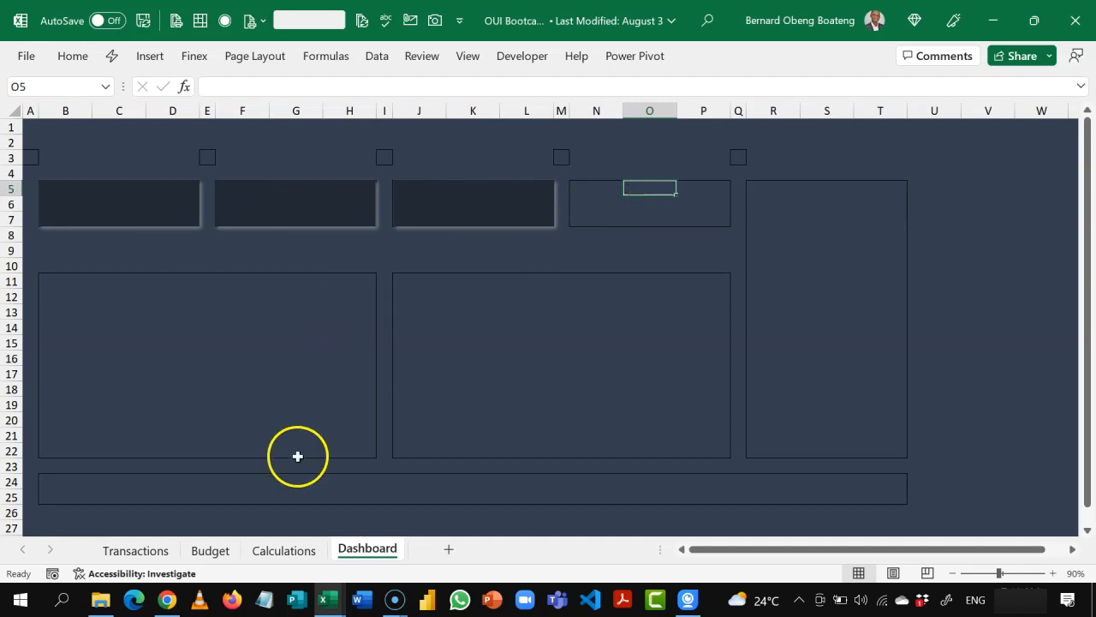
click(286, 552)
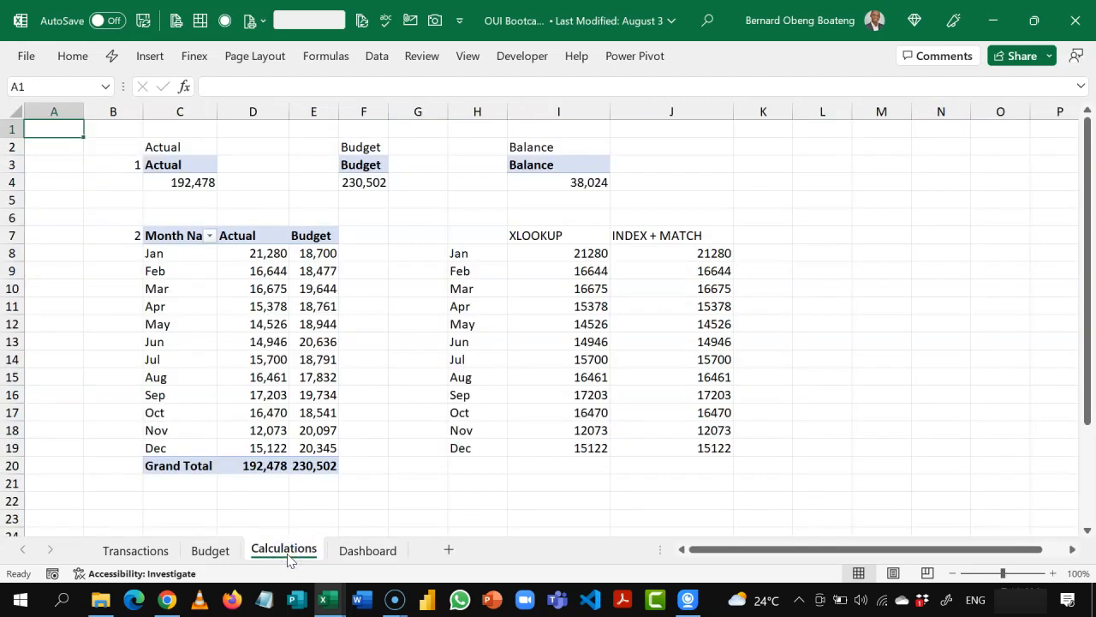
click(359, 553)
click(259, 291)
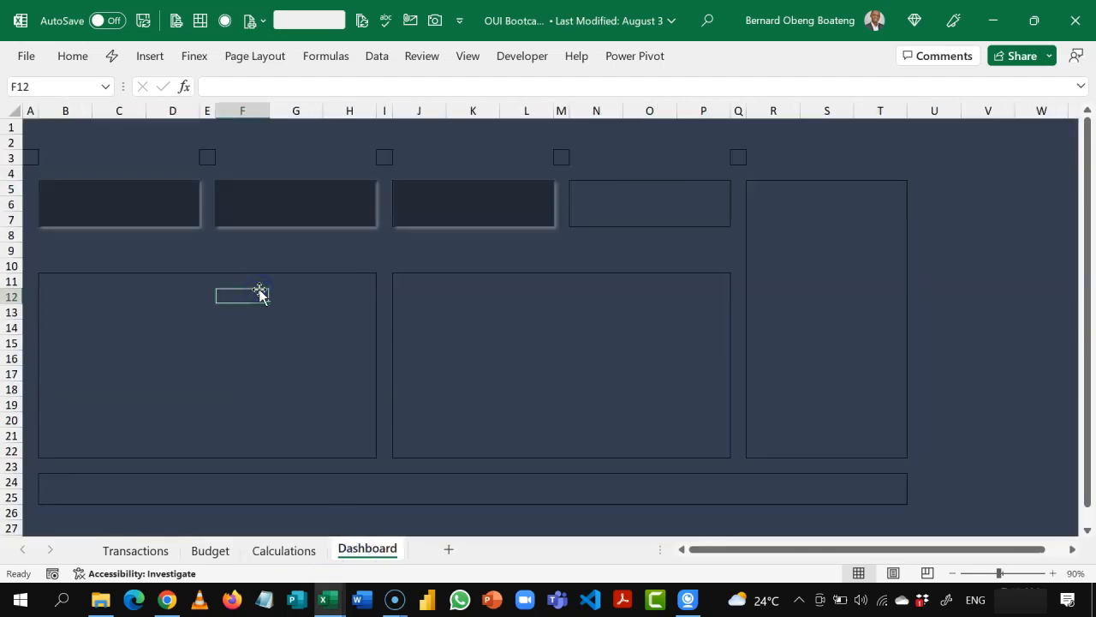
click(190, 197)
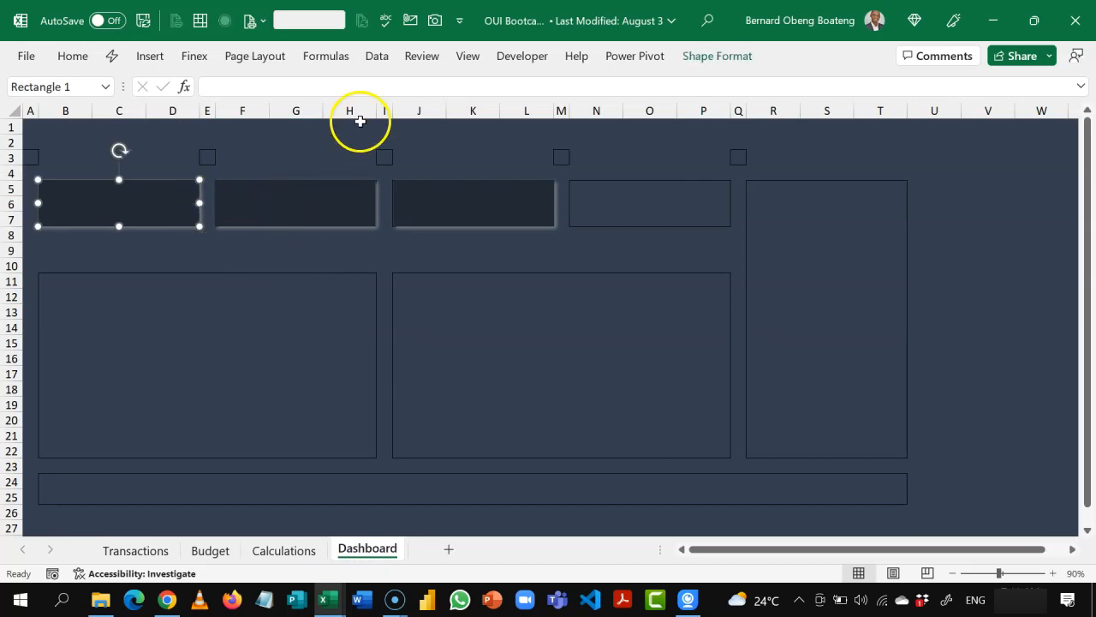
click(348, 87)
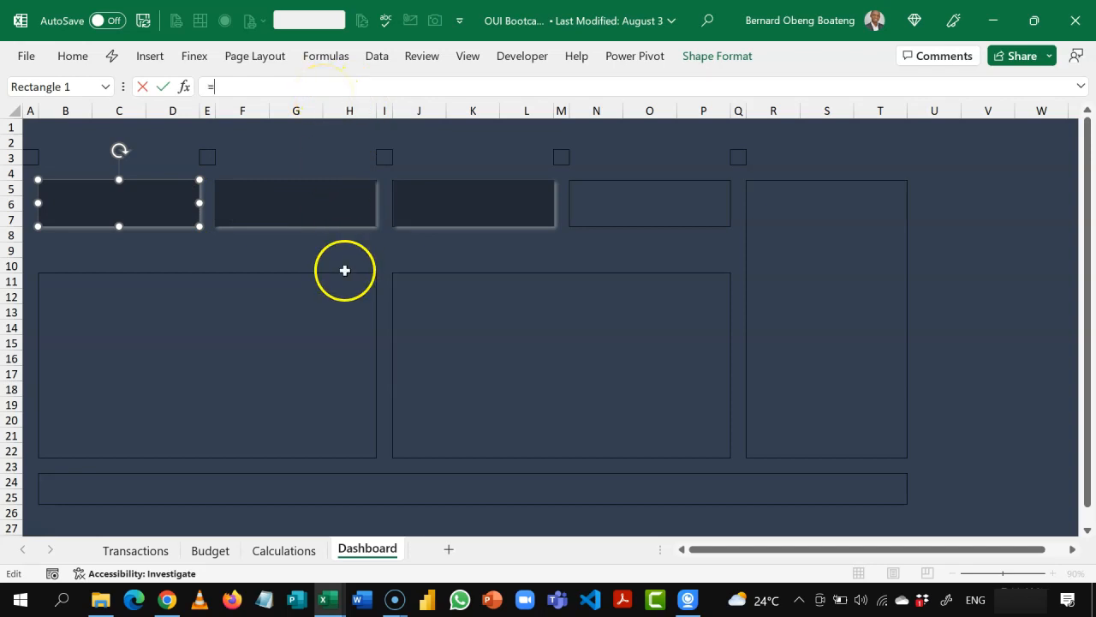
click(287, 550)
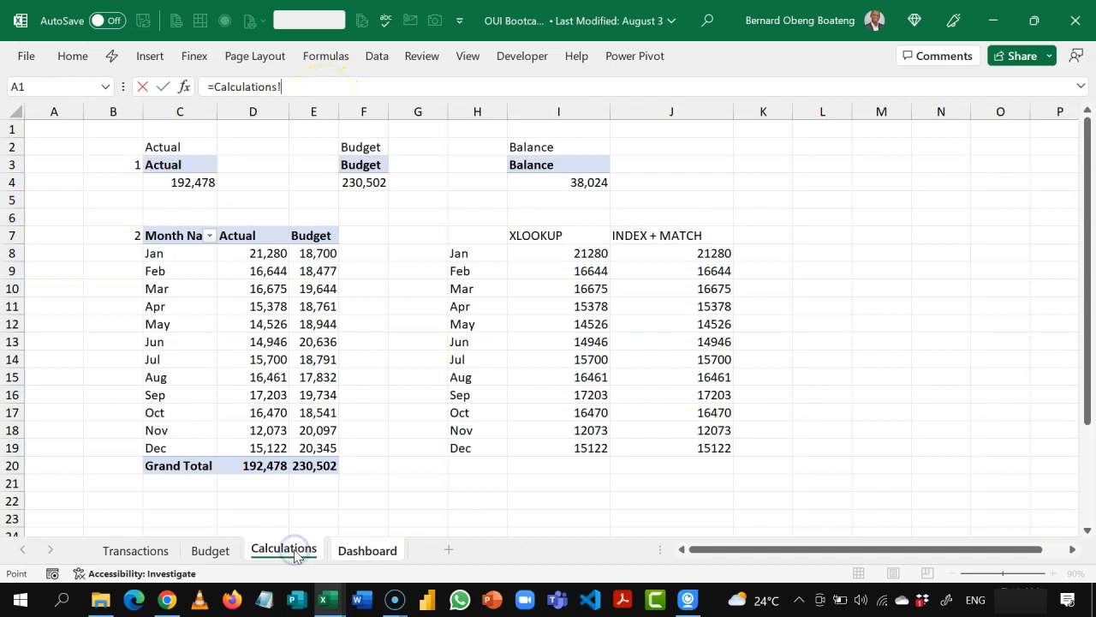
click(195, 182)
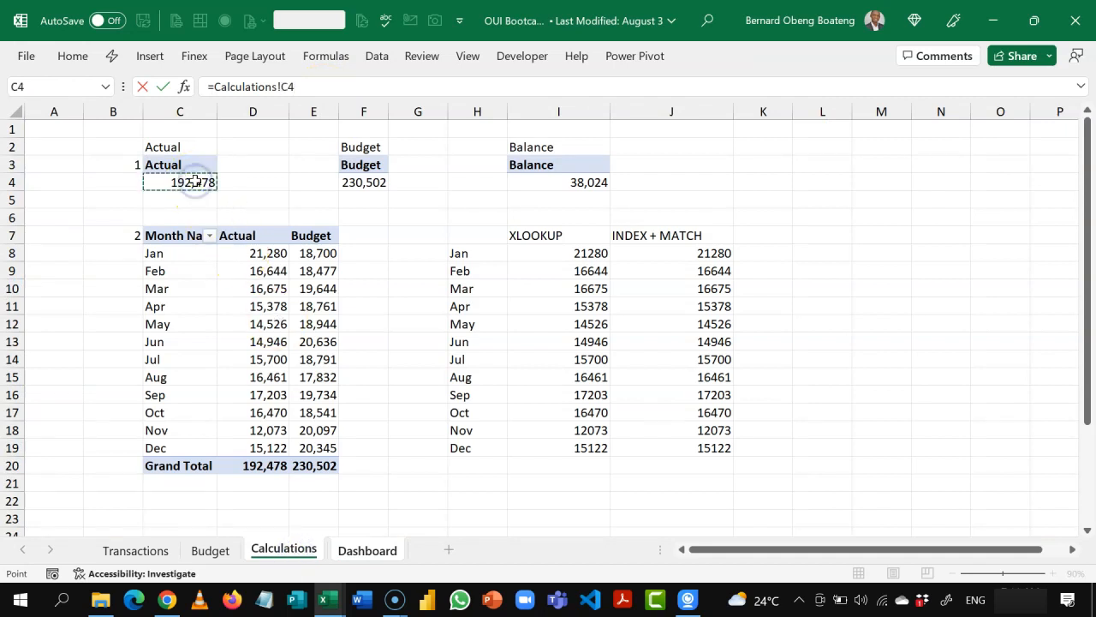
key(Return)
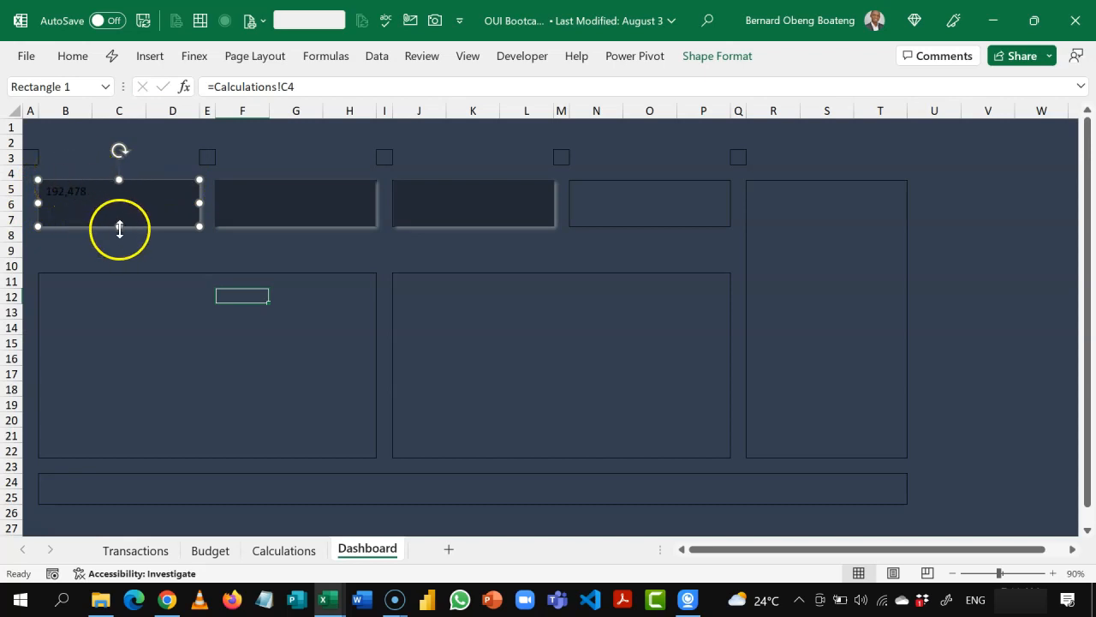
Step: Set the first card's text color to white and its font to Berlin Sans FB
click(81, 60)
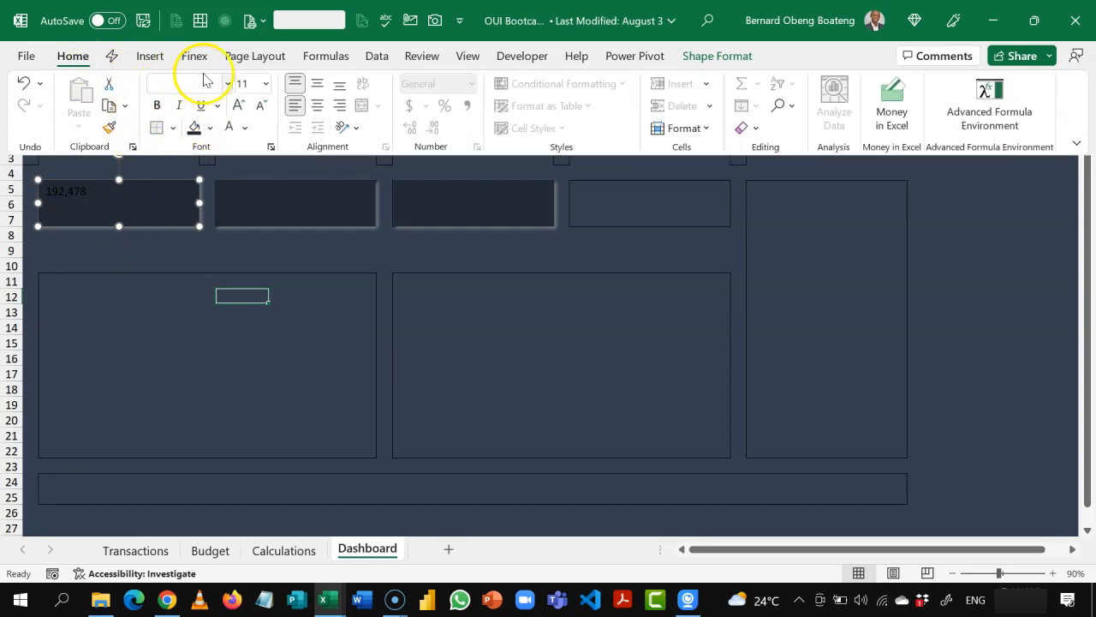
click(246, 129)
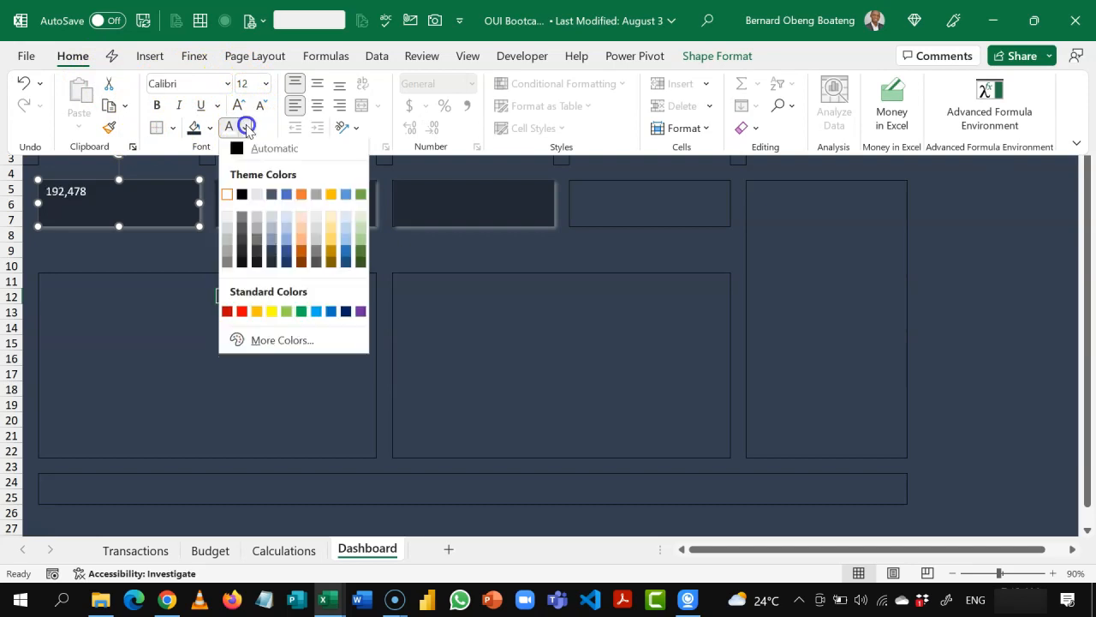
click(227, 199)
click(227, 83)
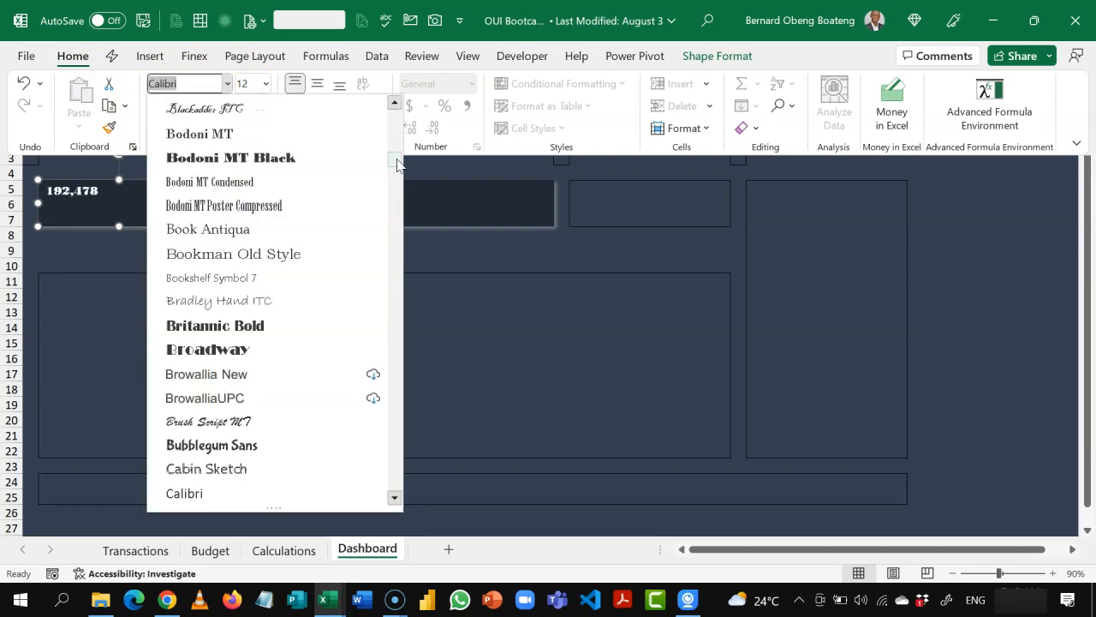
drag(396, 161, 396, 153)
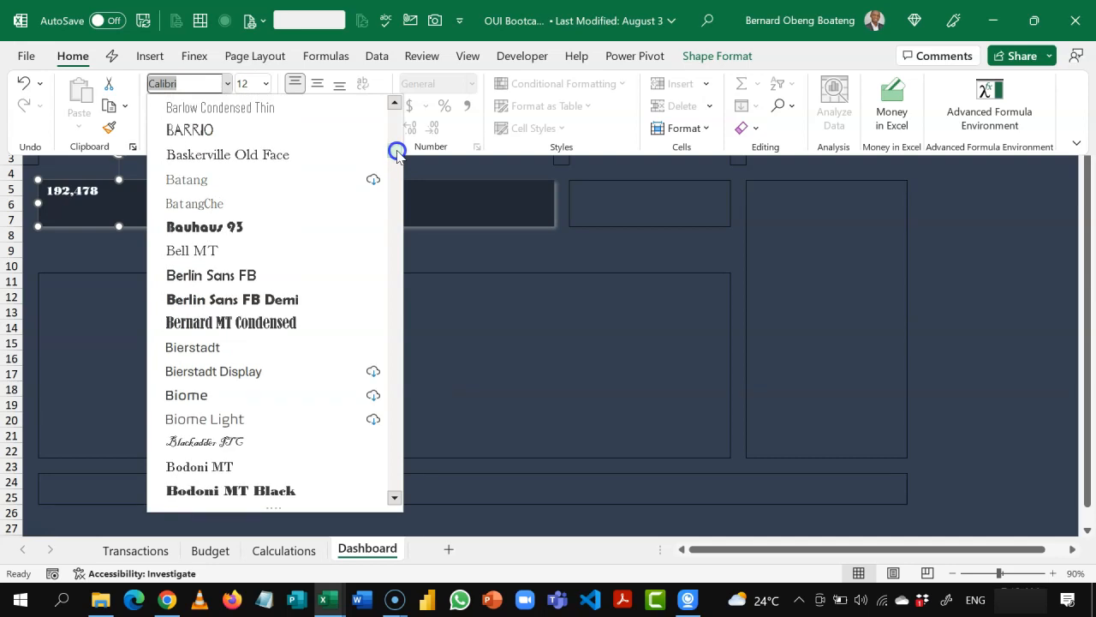
click(254, 275)
Step: Enlarge the first card's text to size 28 and center it both vertically and horizontally
click(240, 109)
click(240, 109)
click(240, 109)
click(240, 109)
click(240, 109)
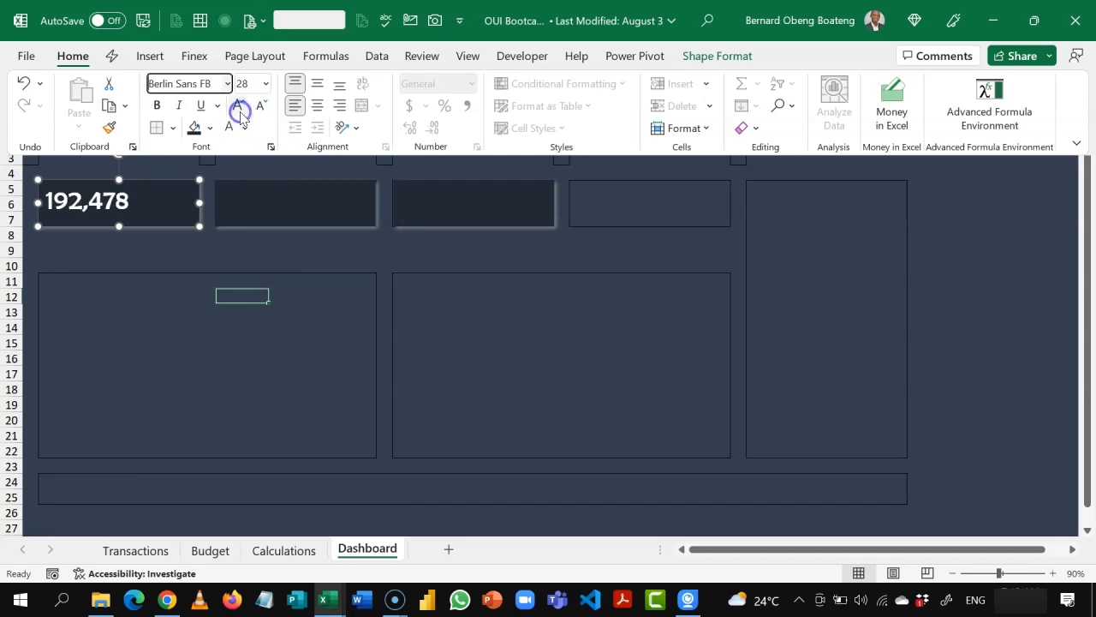
click(317, 83)
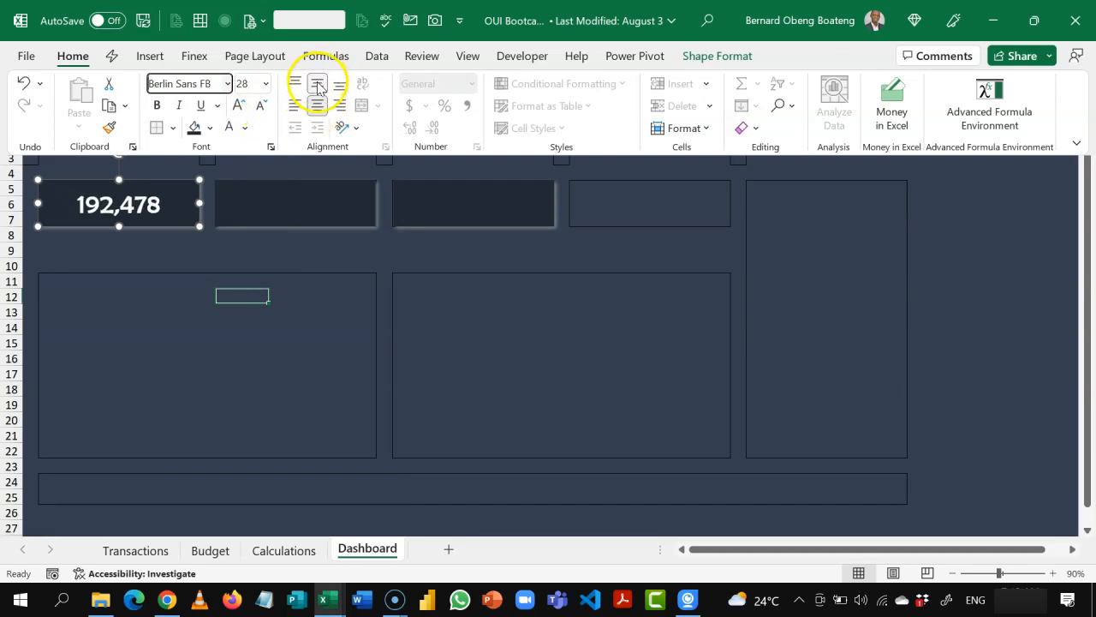
click(317, 105)
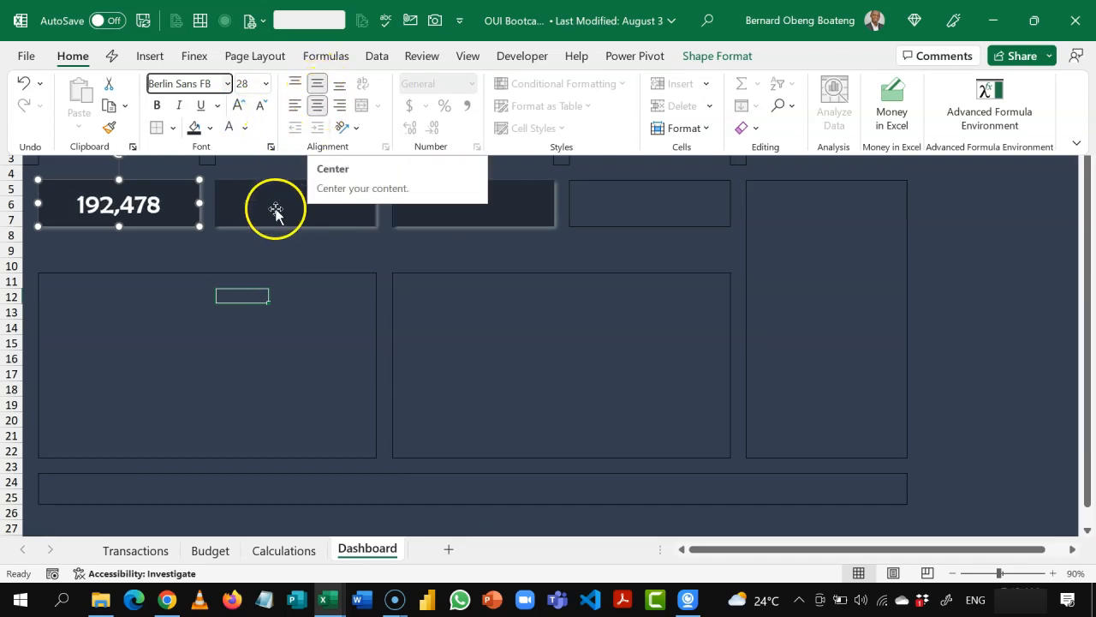
click(274, 246)
Step: Link the second card over F5:H7 to the Budget total with the formula =Calculations!F4
click(324, 210)
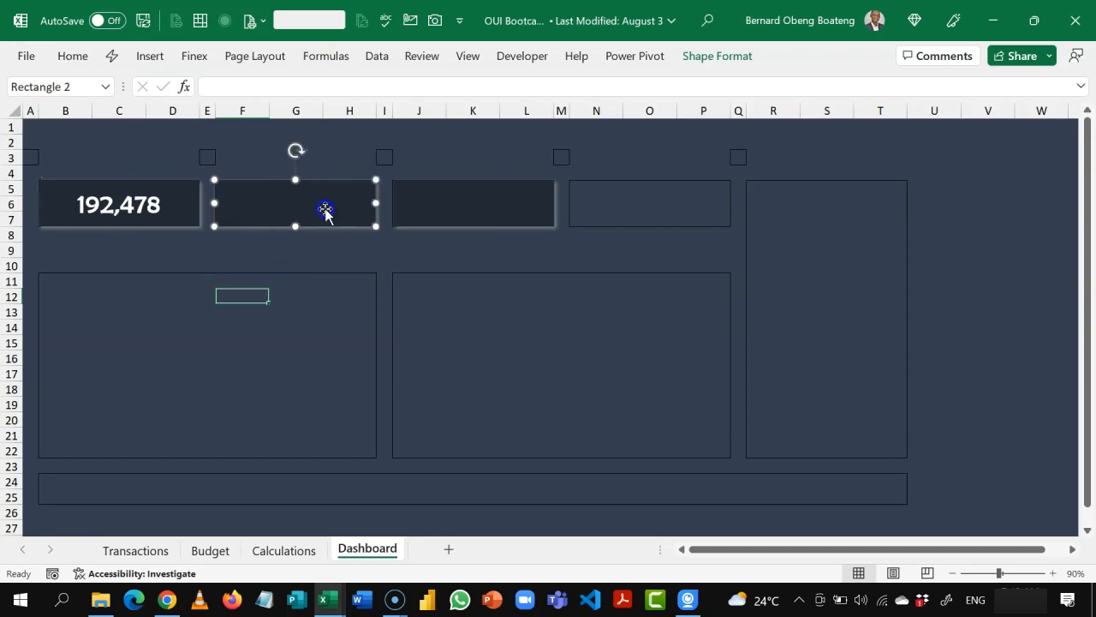
click(402, 94)
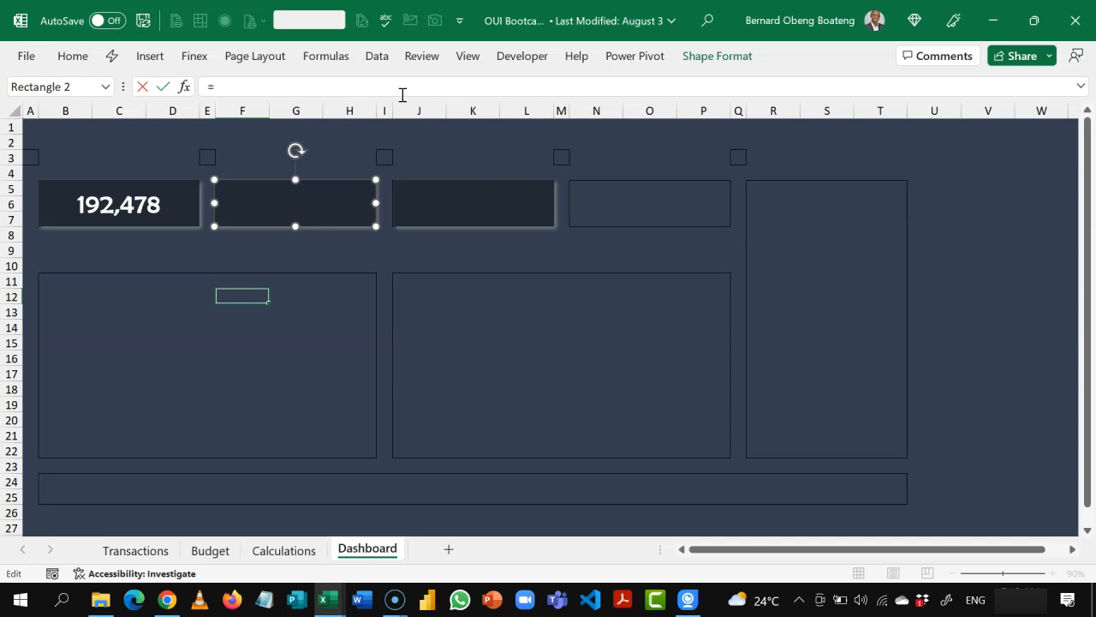
click(304, 550)
click(350, 182)
key(Return)
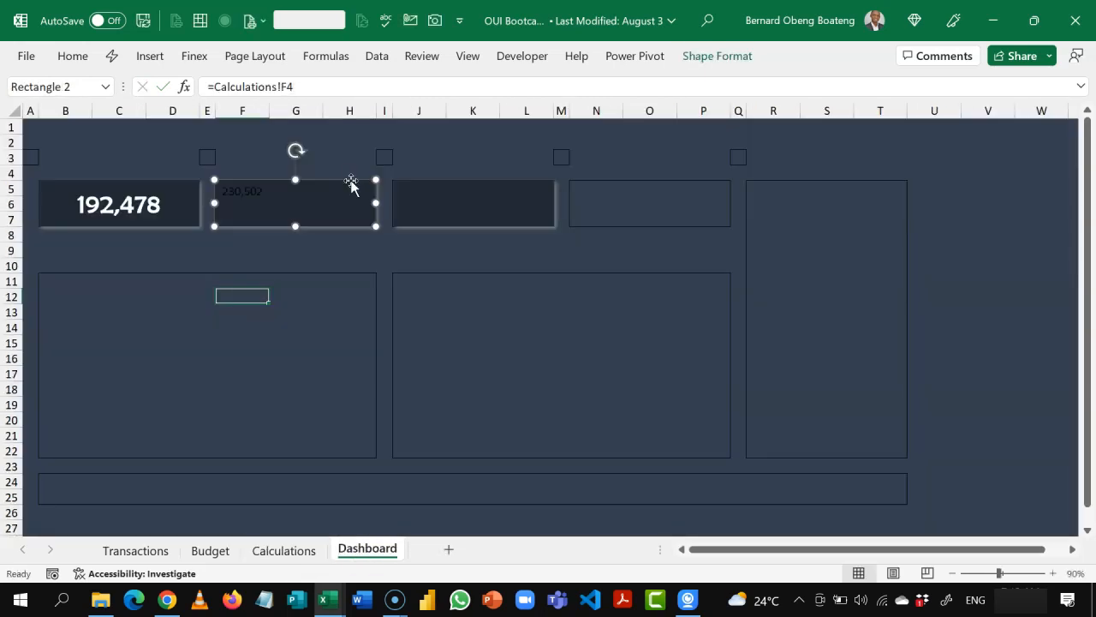
Step: Link the third card over J5:L7 to the Balance figure with the formula =Calculations!I4
click(437, 190)
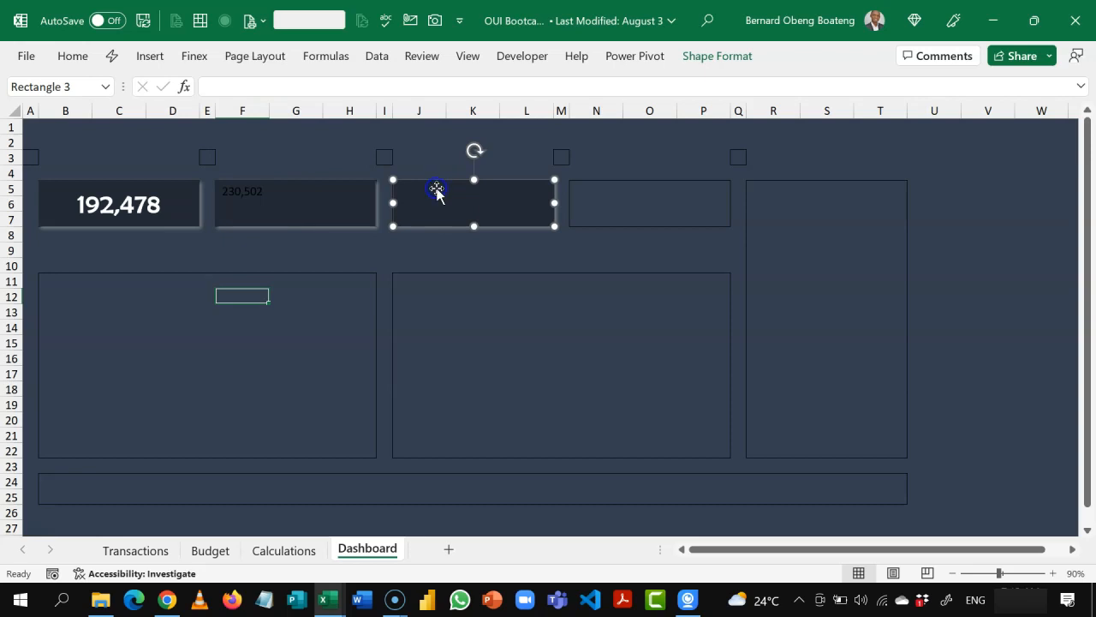
click(338, 86)
text(=)
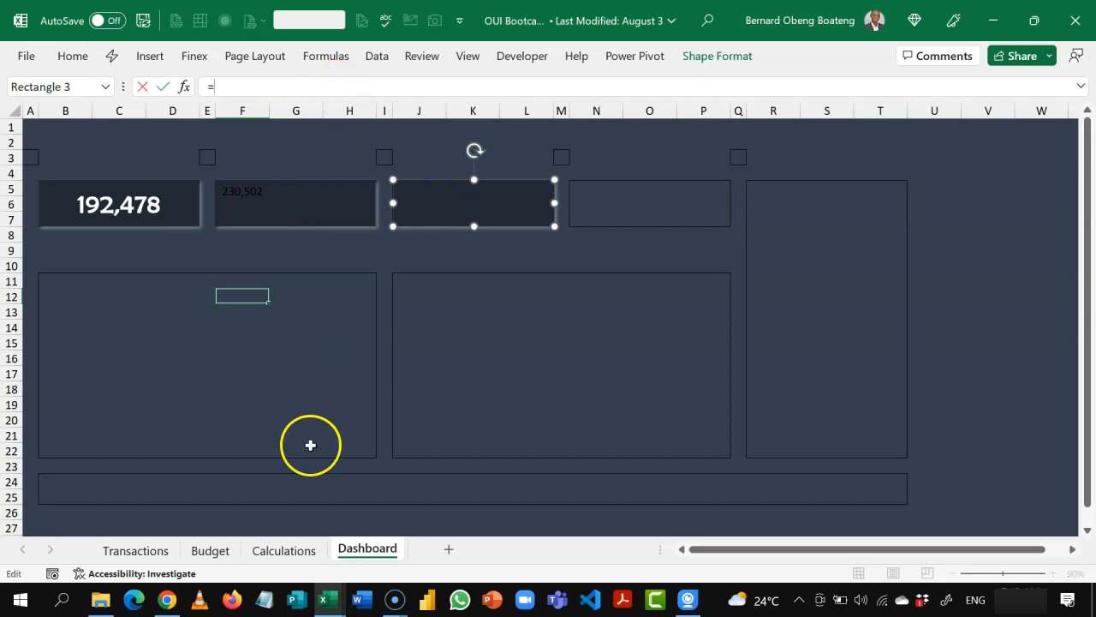
click(291, 550)
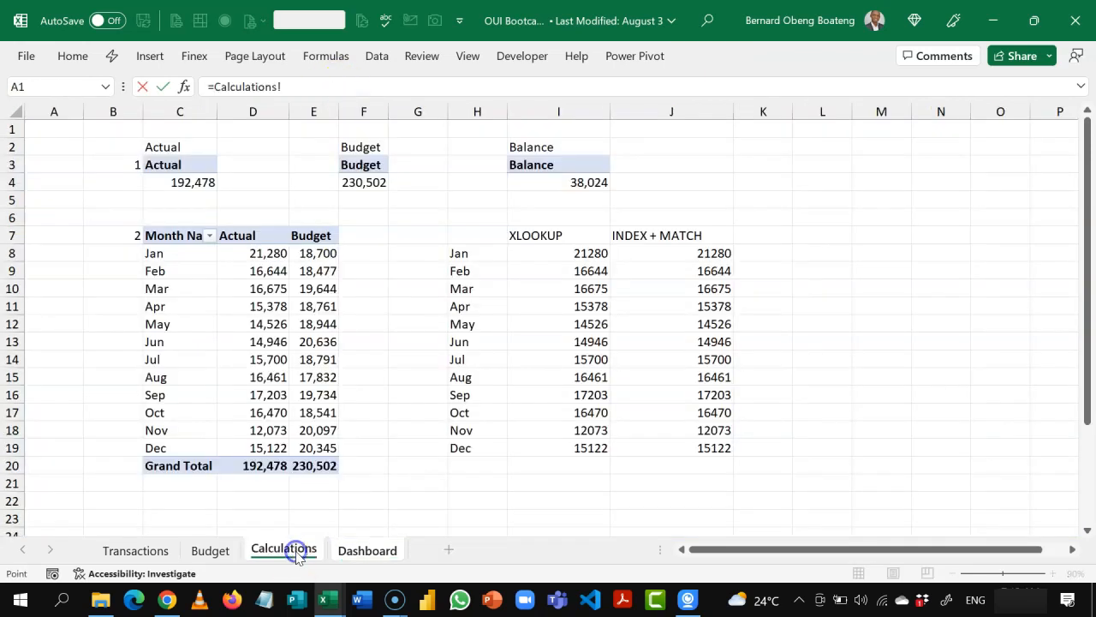
click(563, 183)
key(Return)
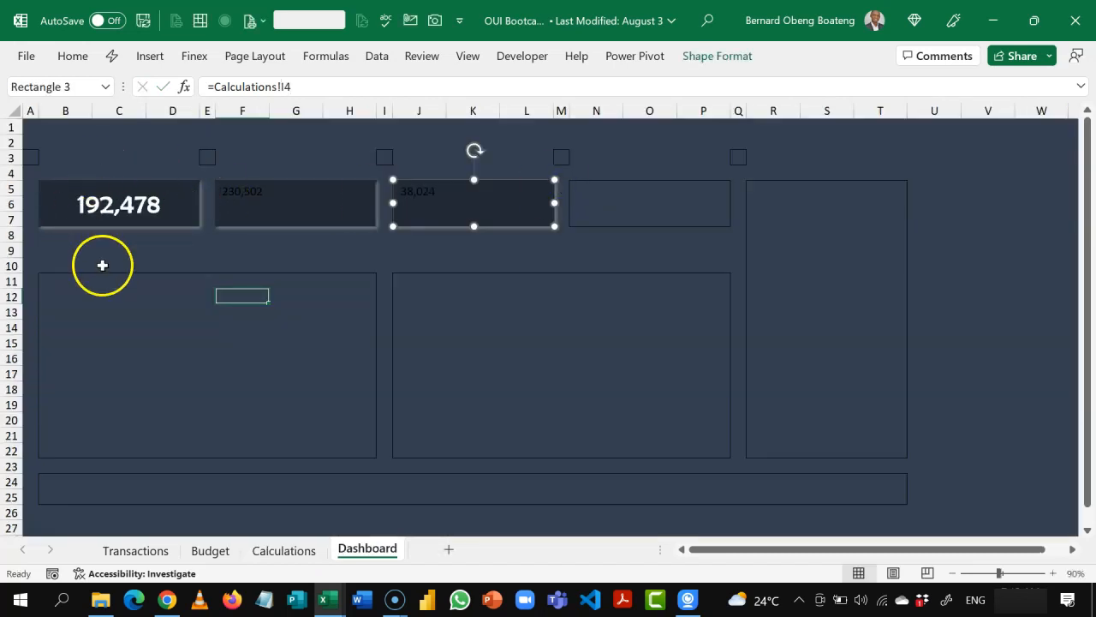
Step: Copy the first card's formatting onto the Budget and Balance cards with Format Painter
click(170, 196)
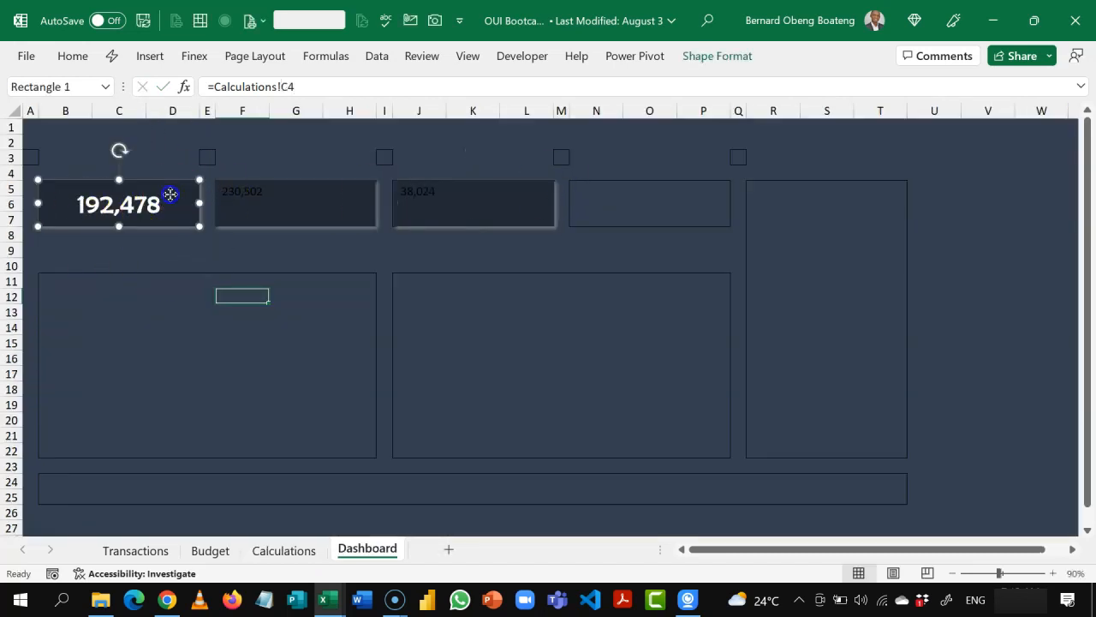
click(64, 55)
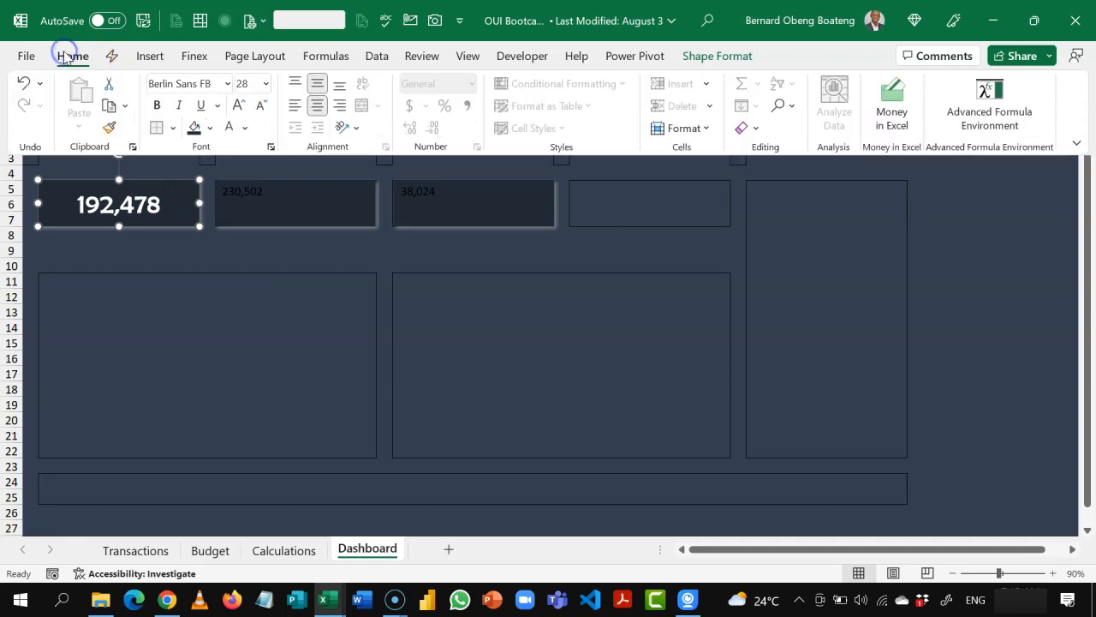
click(109, 130)
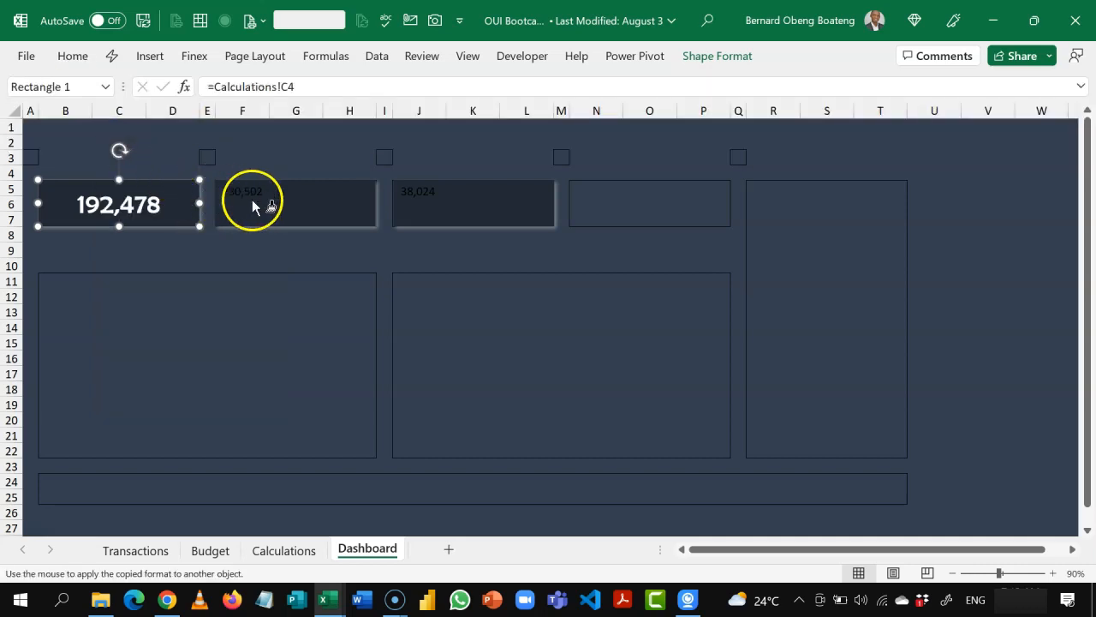
click(254, 205)
click(444, 203)
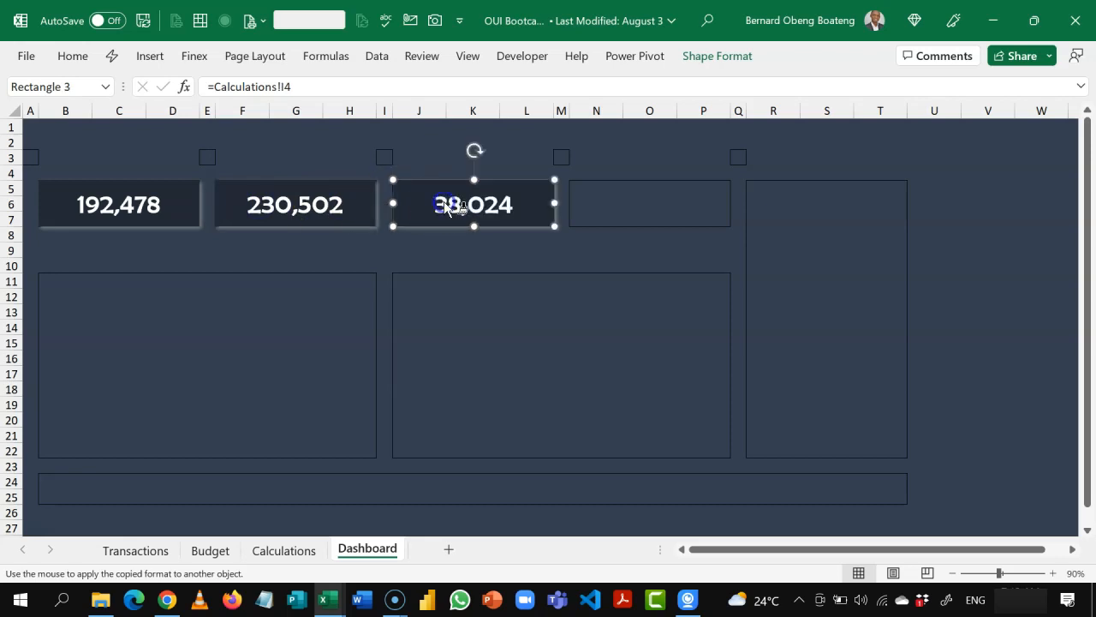
click(553, 271)
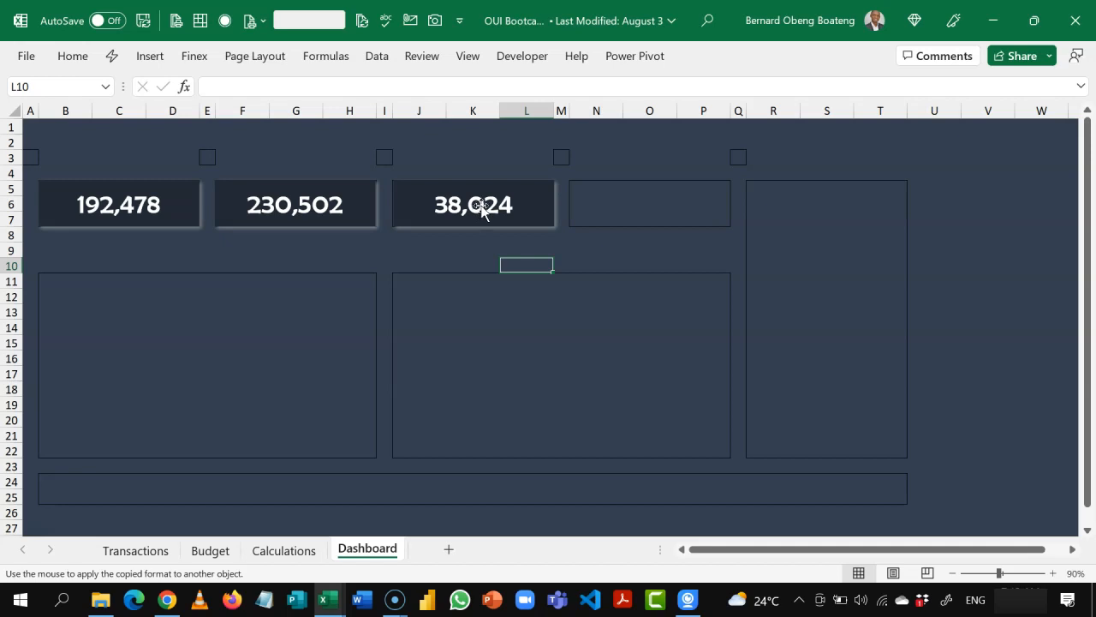
Step: Insert a column sparkline in Dashboard cell N5 using the monthly XLOOKUP values in Calculations!I8:I19
click(586, 187)
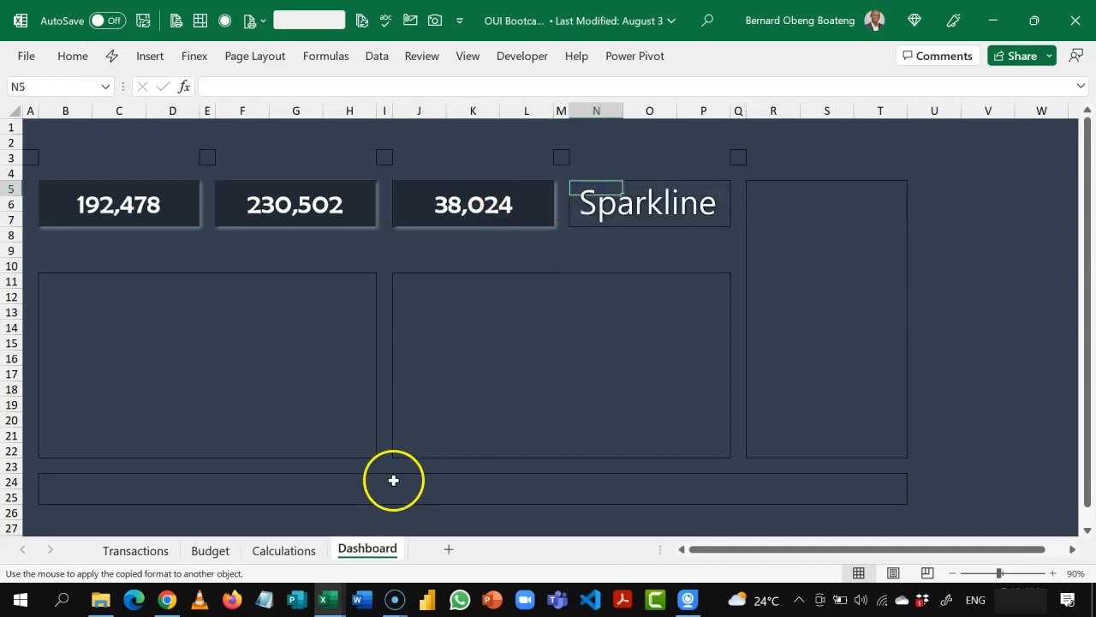
click(302, 552)
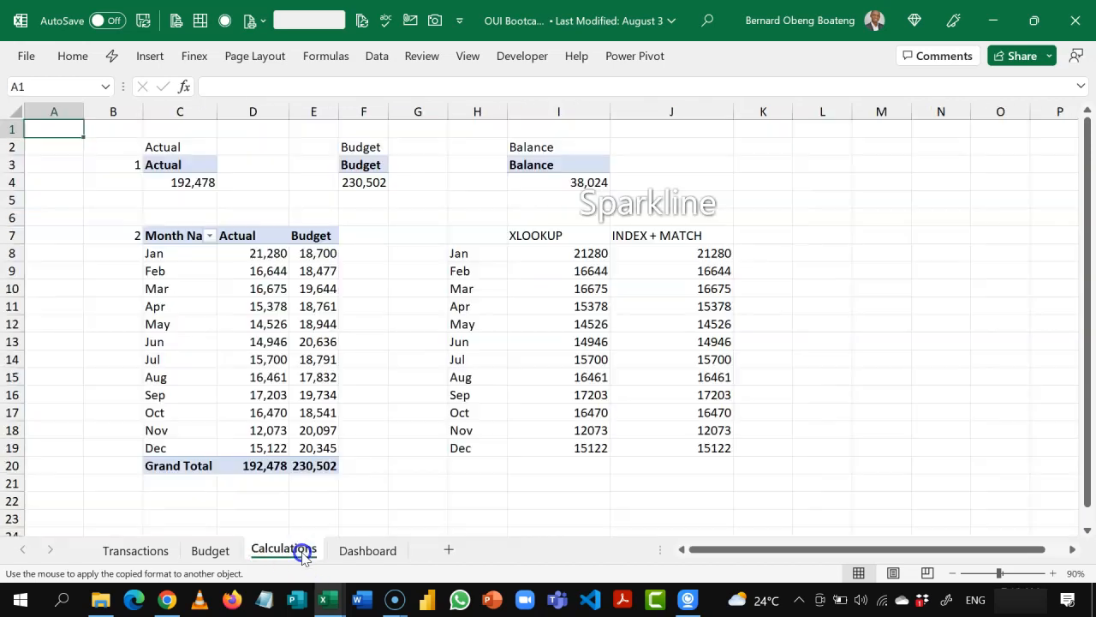
click(358, 550)
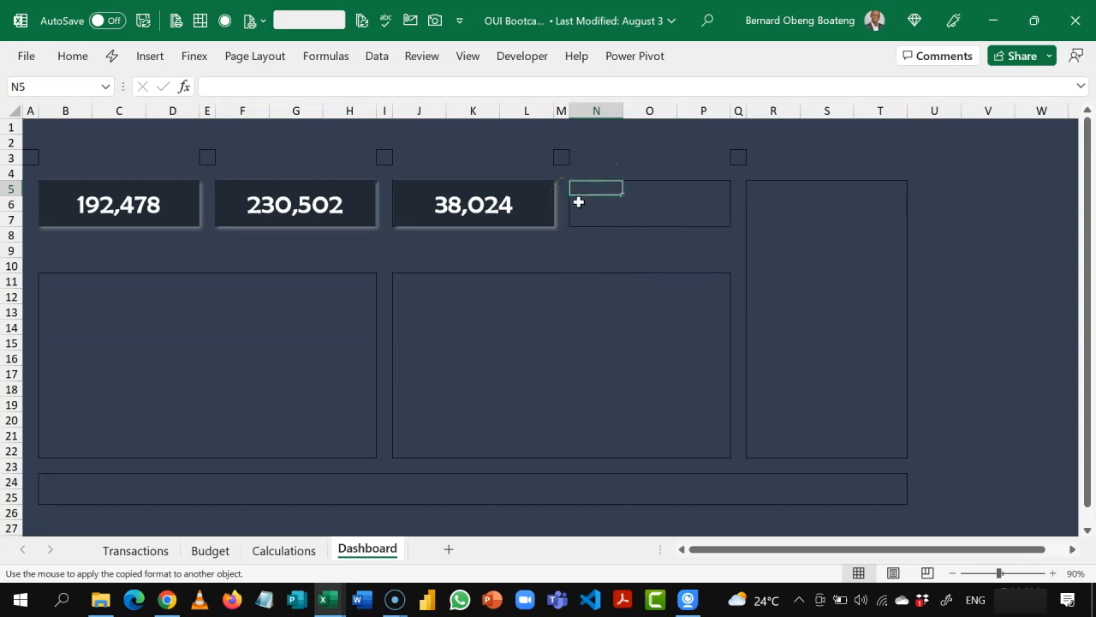
click(152, 56)
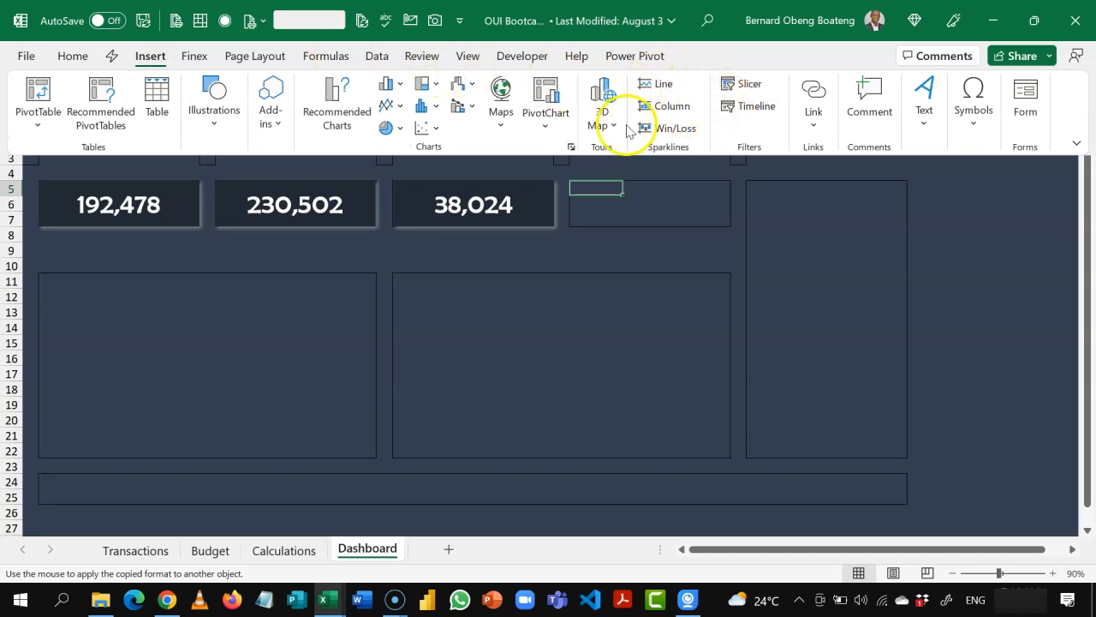
click(672, 109)
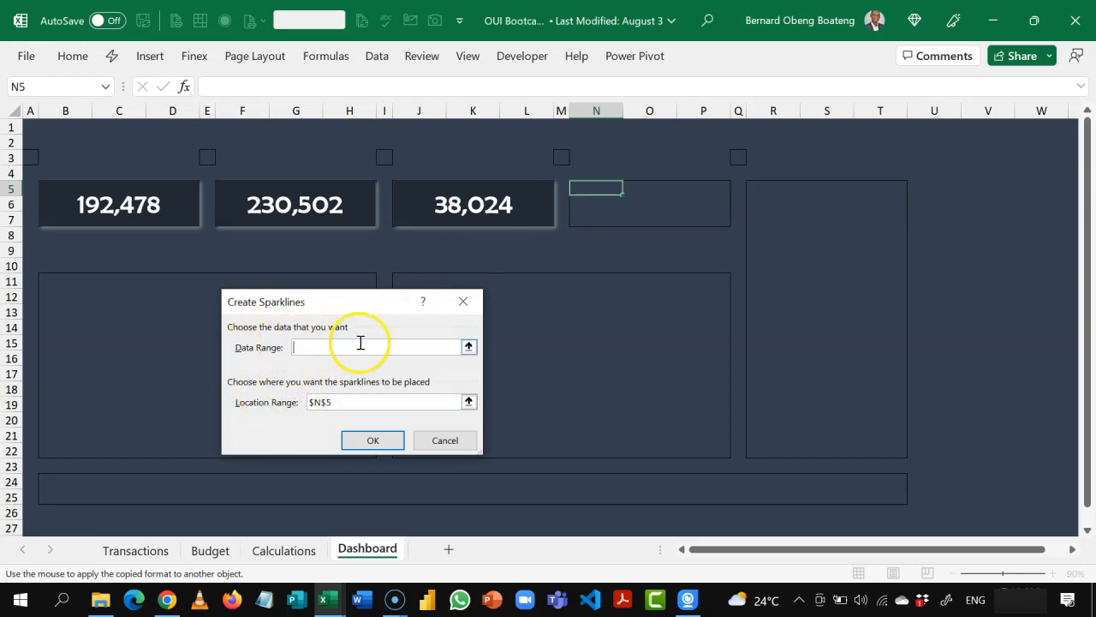
click(469, 347)
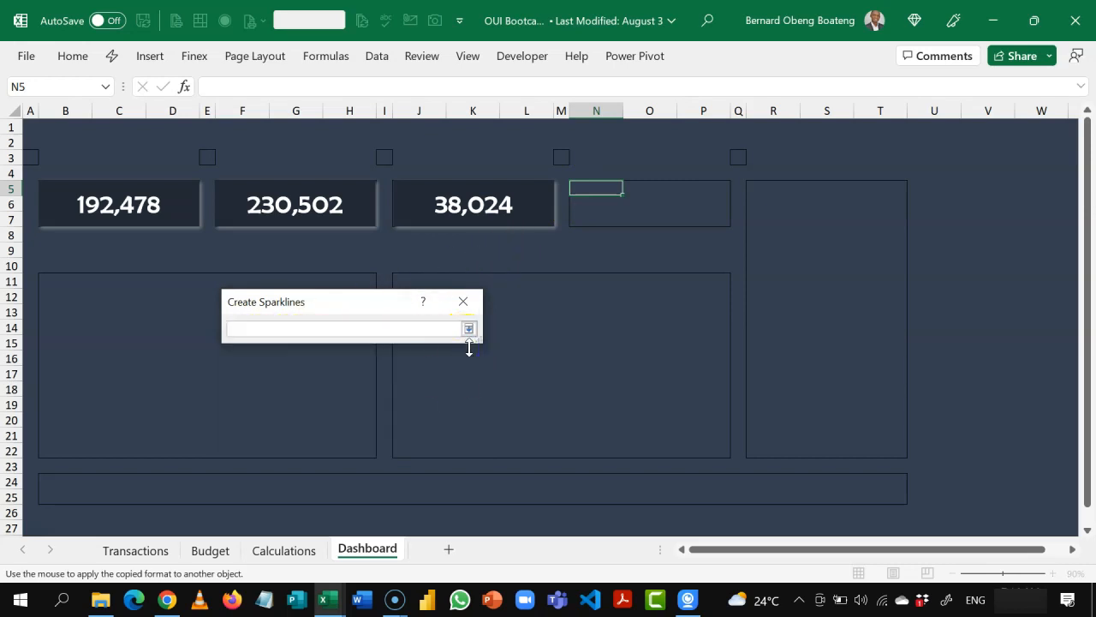
click(301, 552)
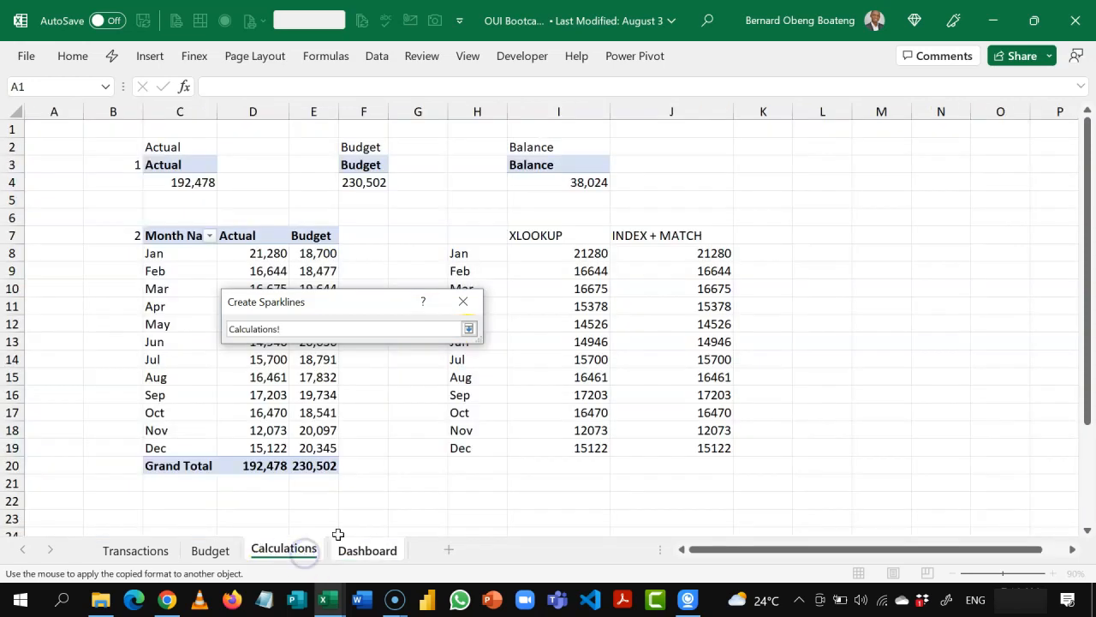
drag(579, 253, 568, 447)
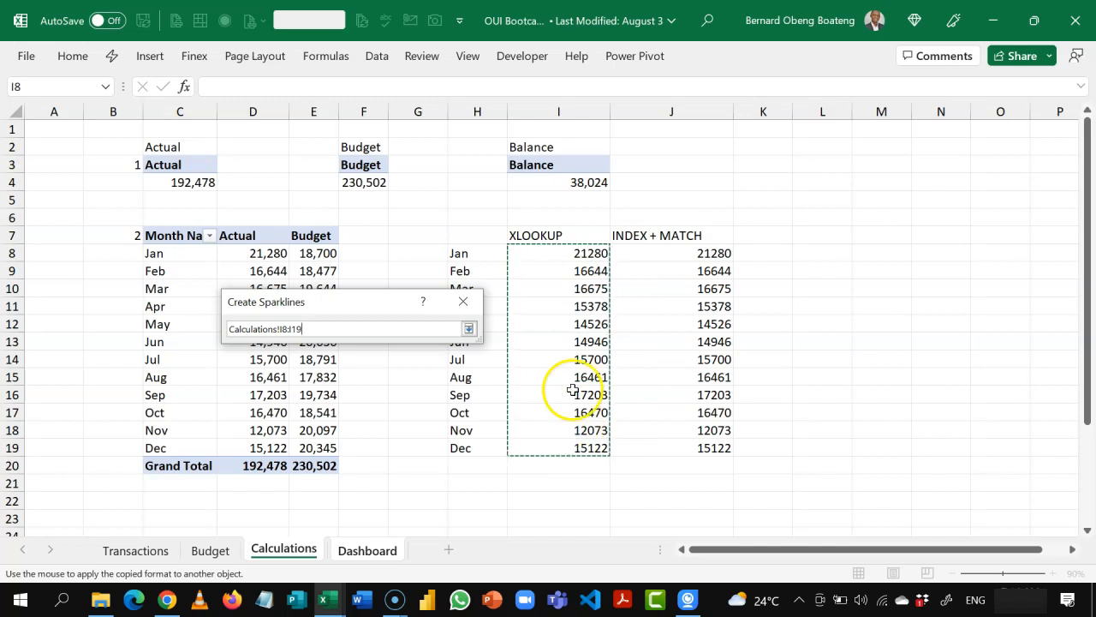
click(469, 329)
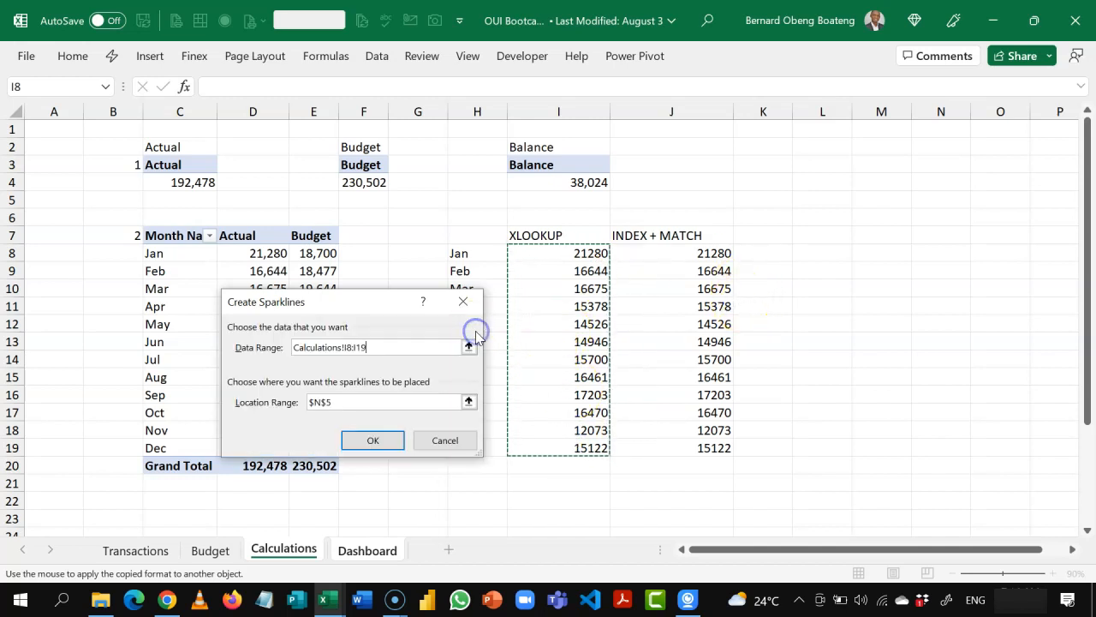
click(386, 442)
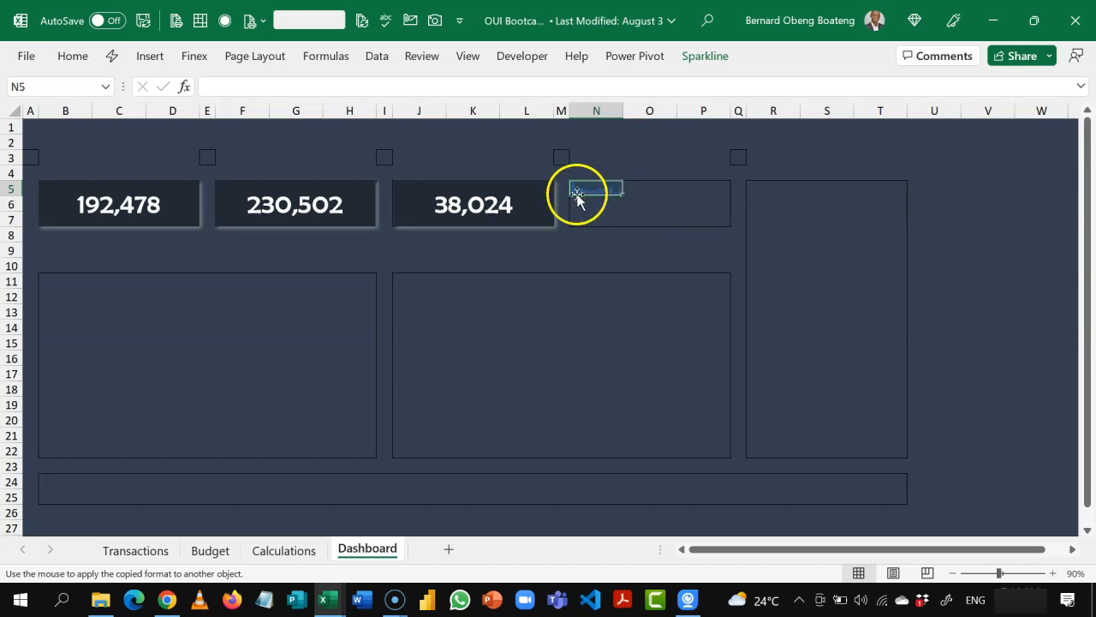
Step: Merge and center cells N5:P7 so the sparkline fills the fourth card area
click(705, 58)
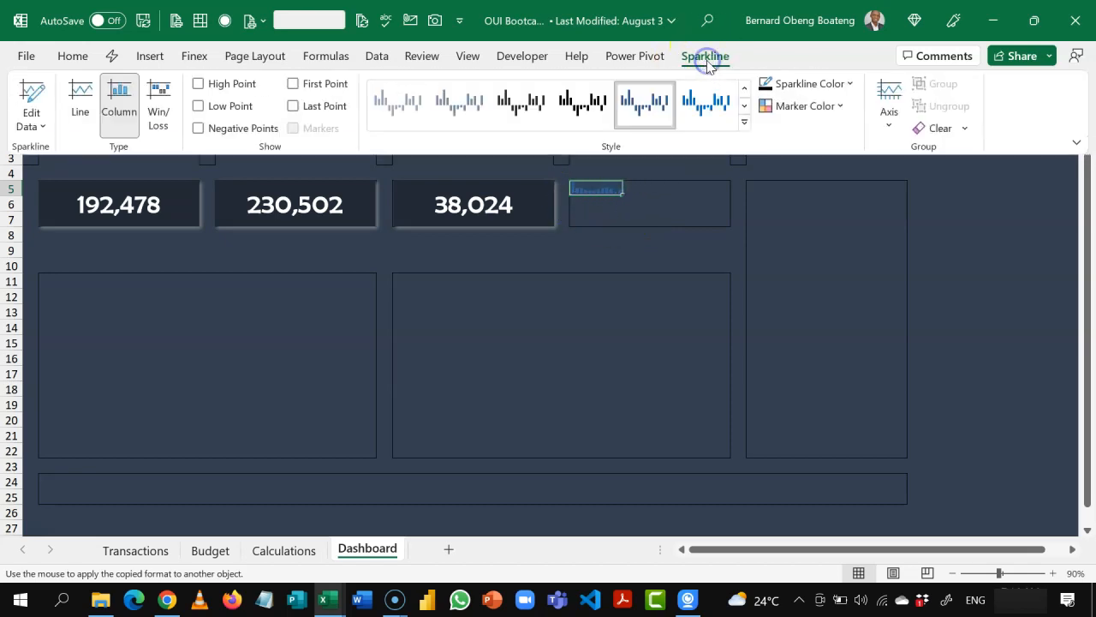
click(695, 66)
click(665, 183)
key(shift+Right)
key(shift+Right)
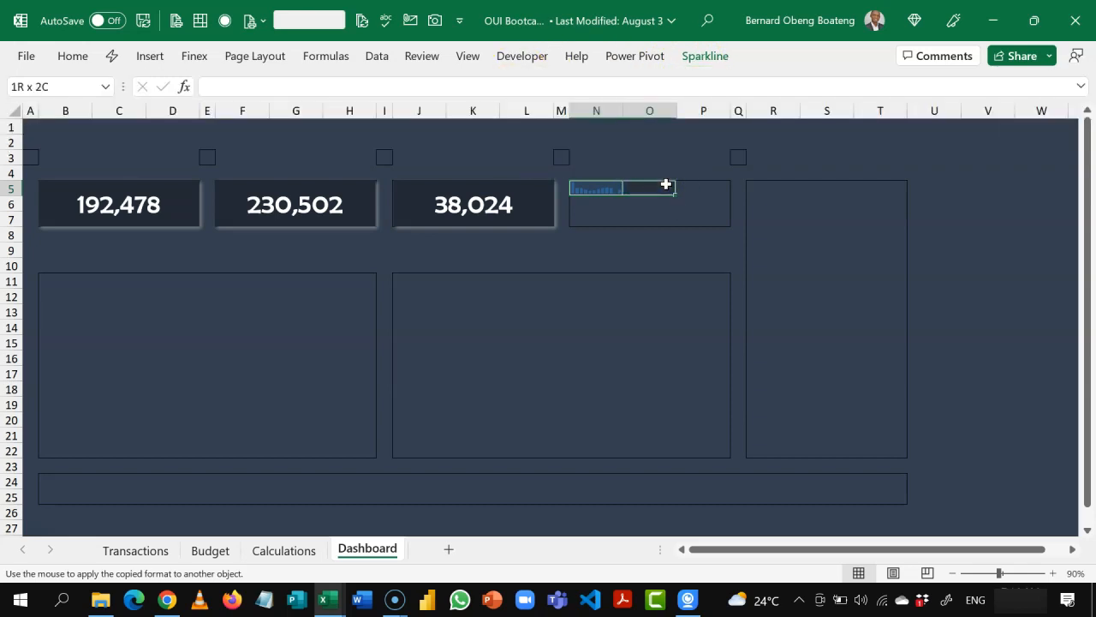
key(shift+Down)
key(shift+Down)
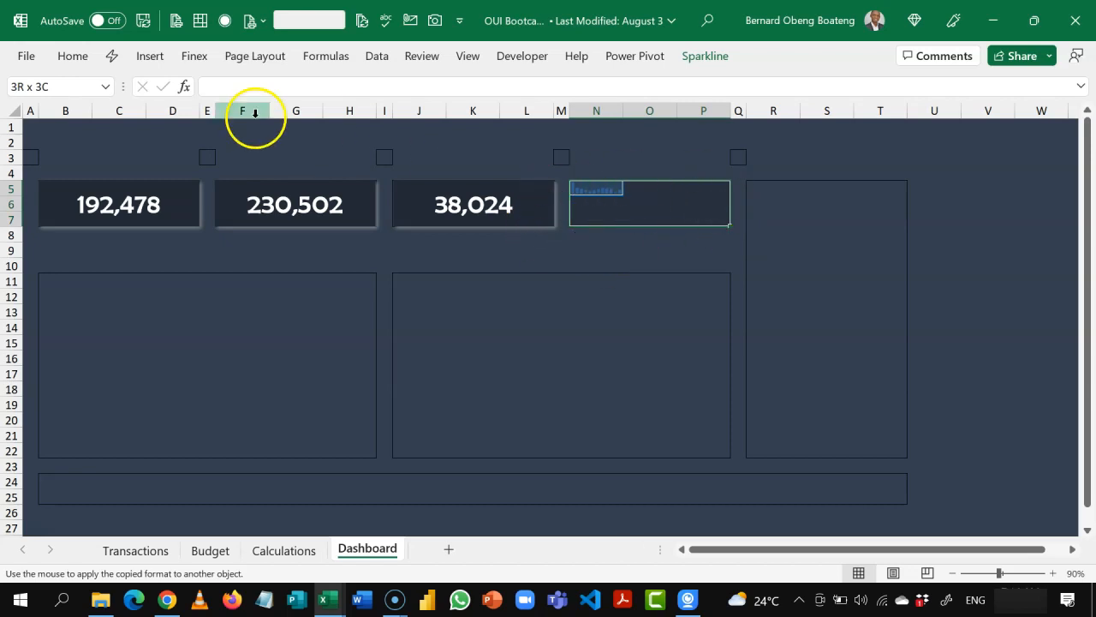
click(84, 72)
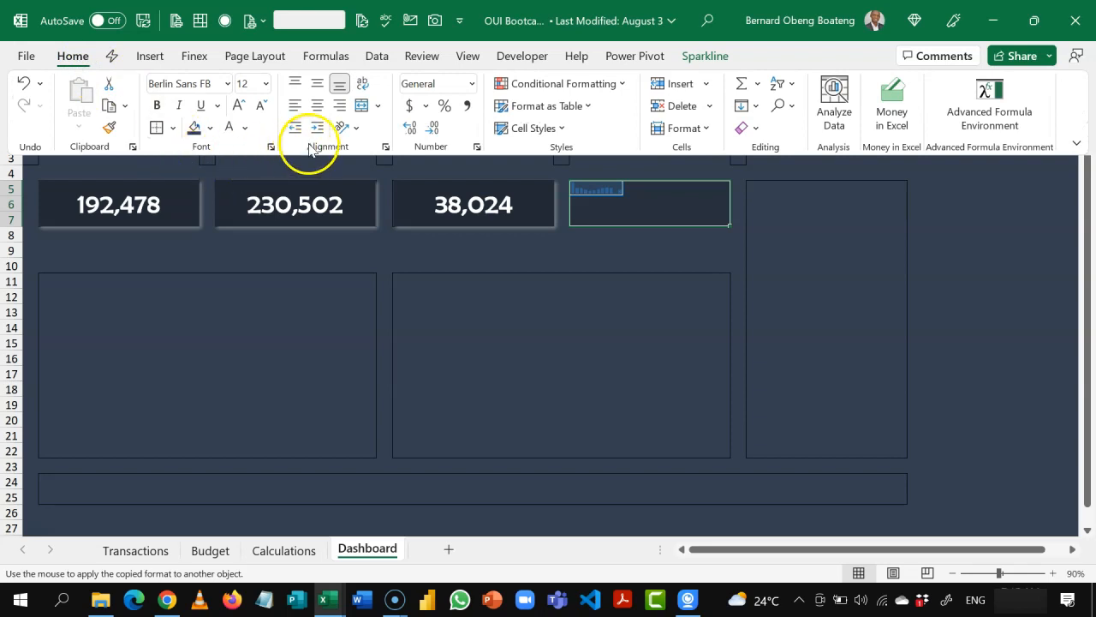
click(360, 108)
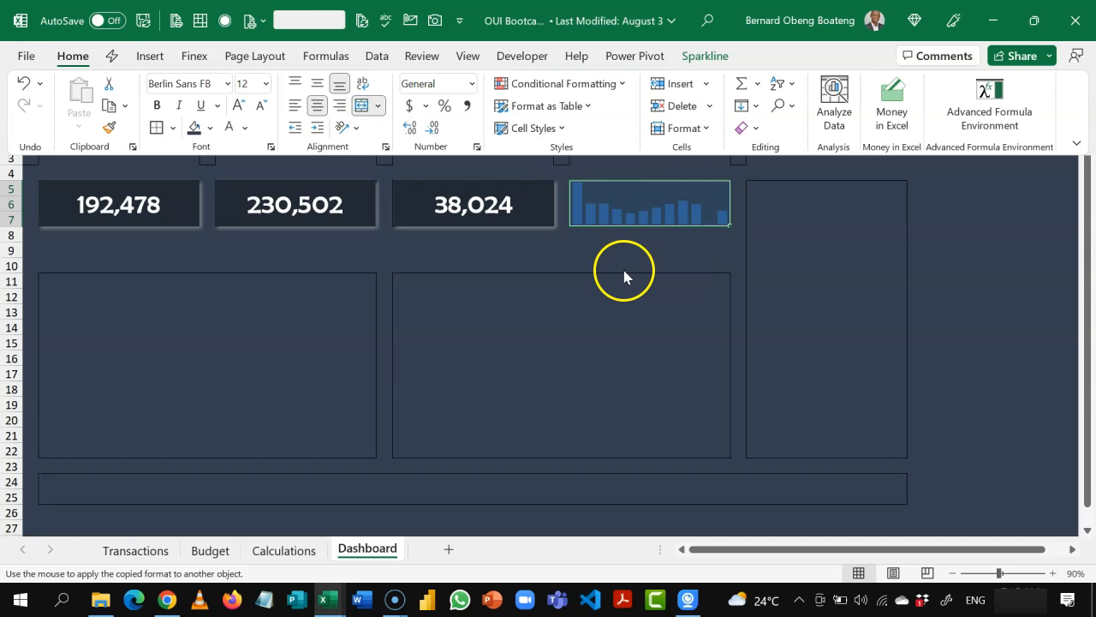
Step: Change the color of the sparkline in the merged N5:P7 cell to the standard blue
click(588, 232)
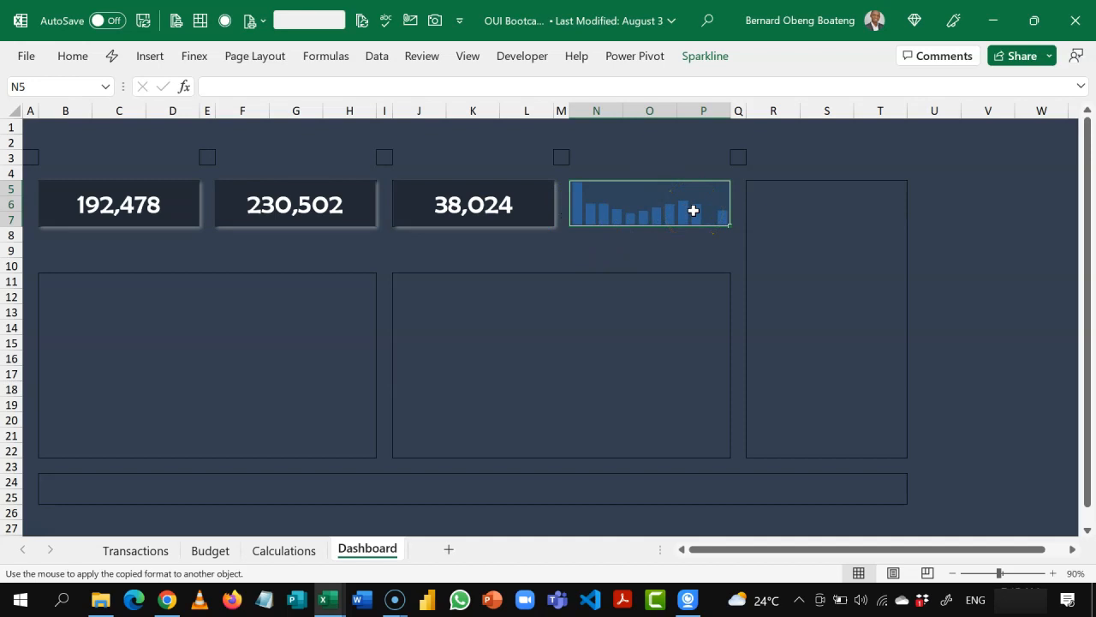
click(703, 65)
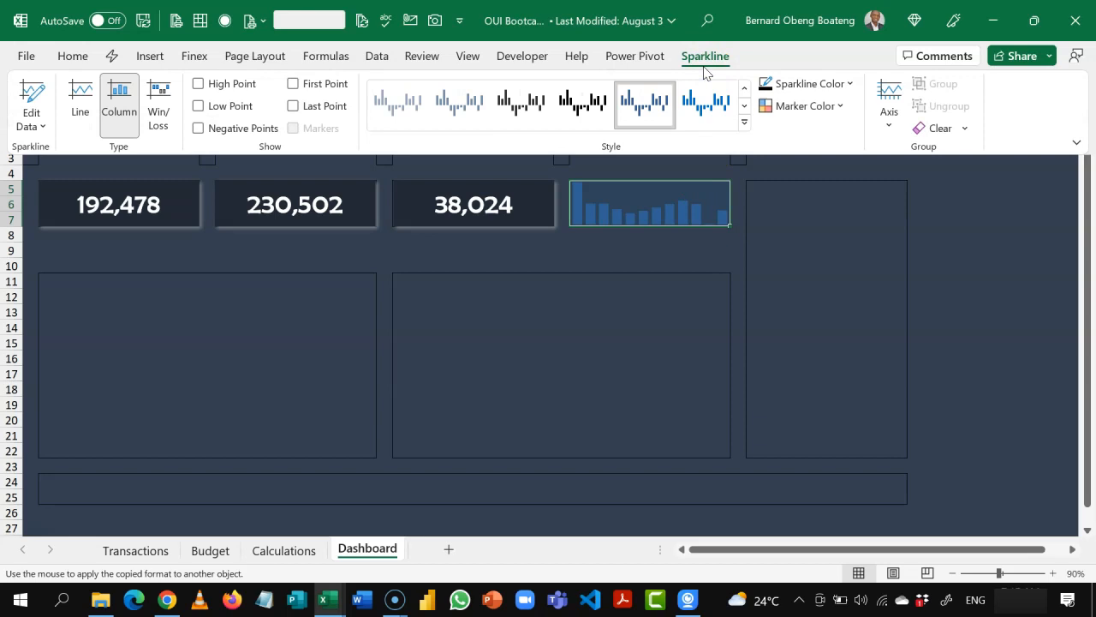
click(851, 84)
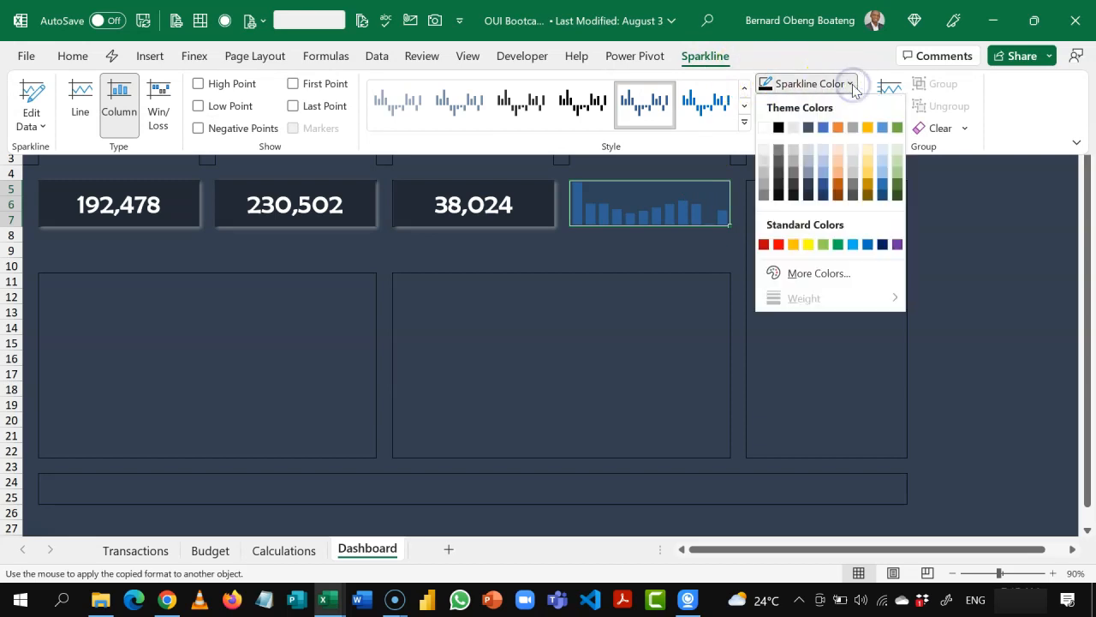
click(869, 245)
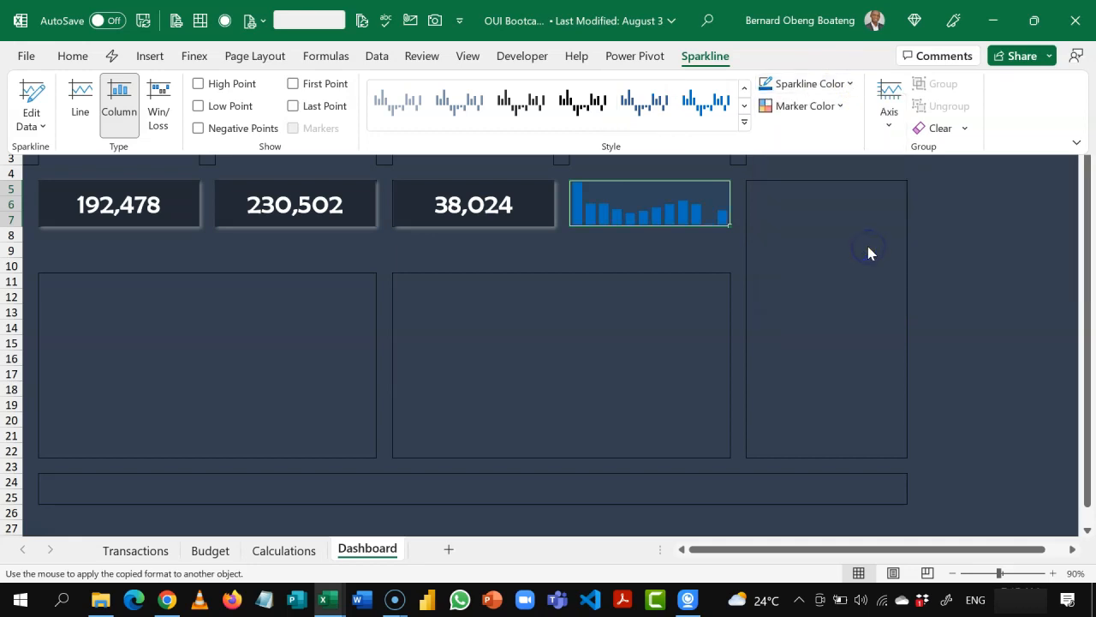
Step: Mark the sparkline's high point in green and its low point in red
click(842, 107)
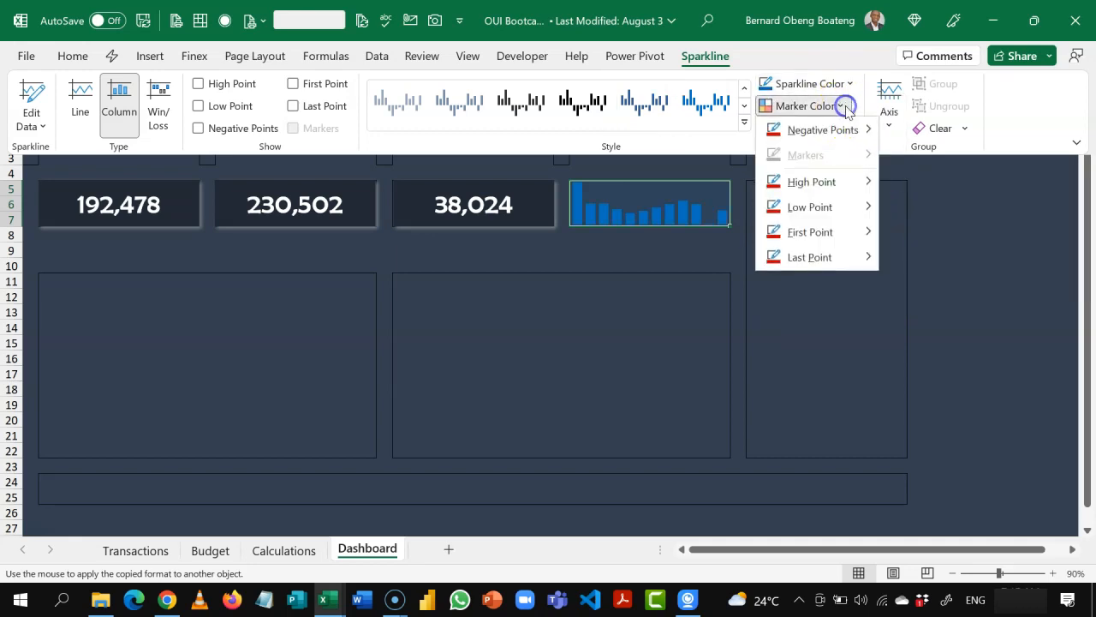
mouse_move(846, 188)
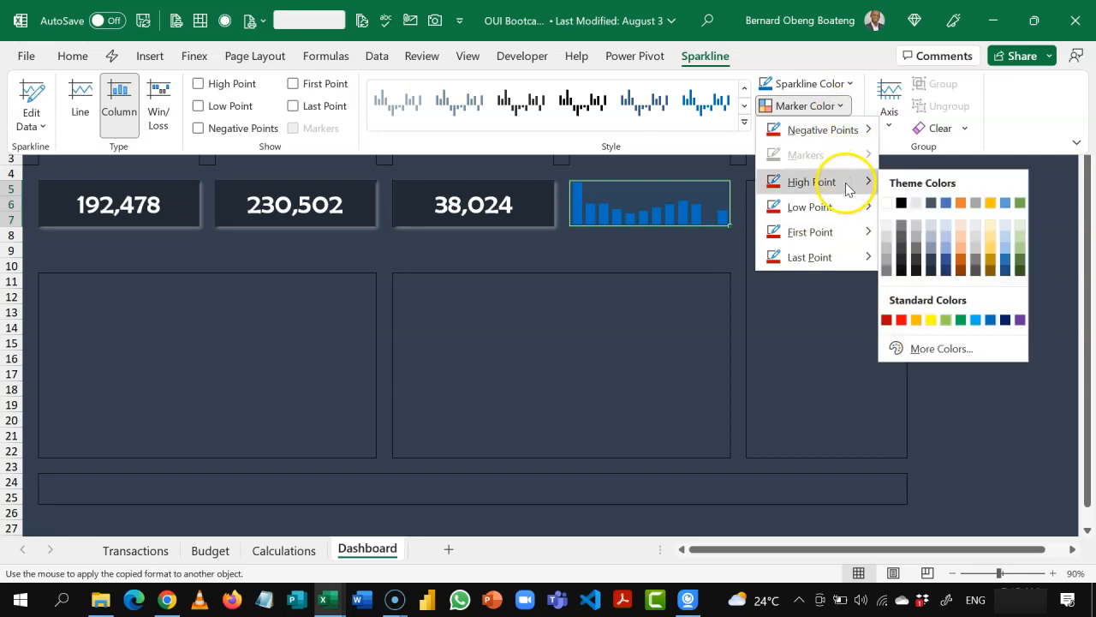
click(959, 321)
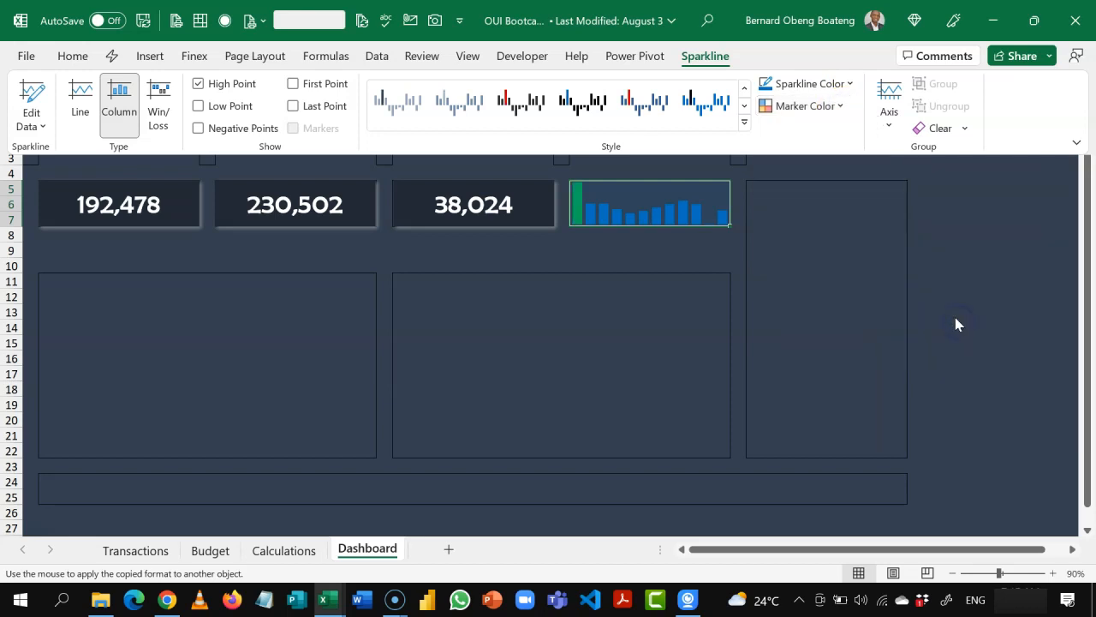
click(840, 106)
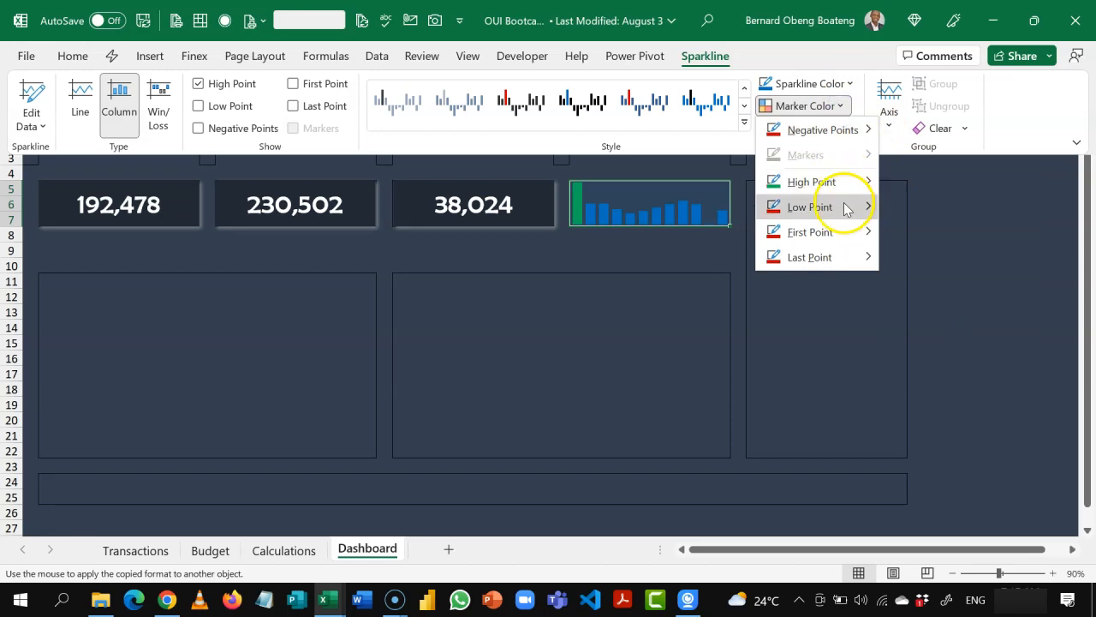
mouse_move(846, 209)
click(899, 347)
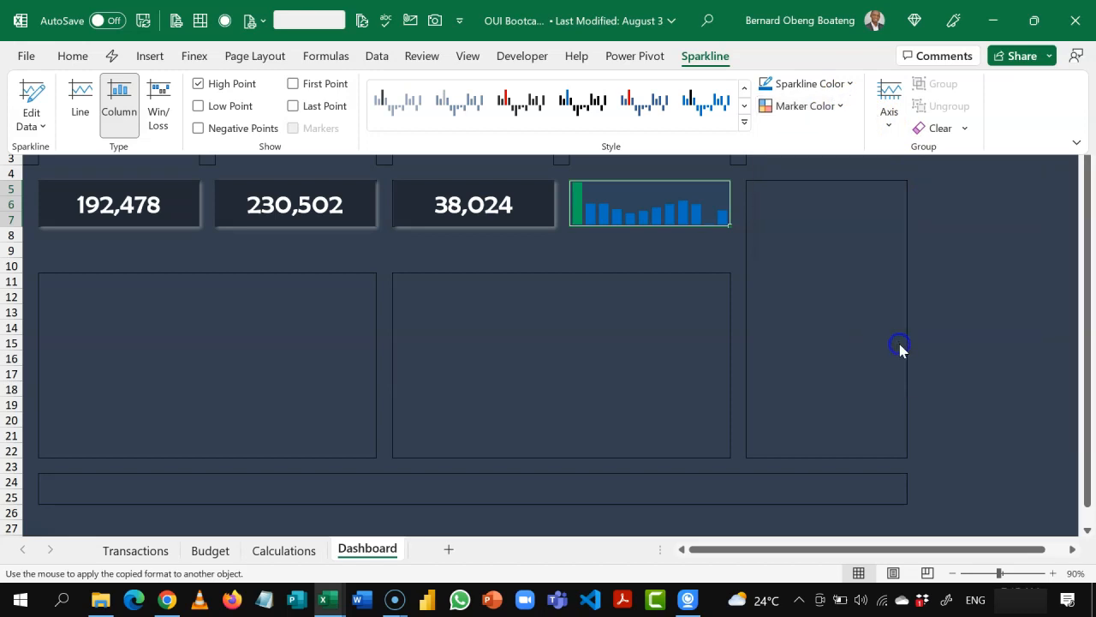
click(776, 275)
click(776, 277)
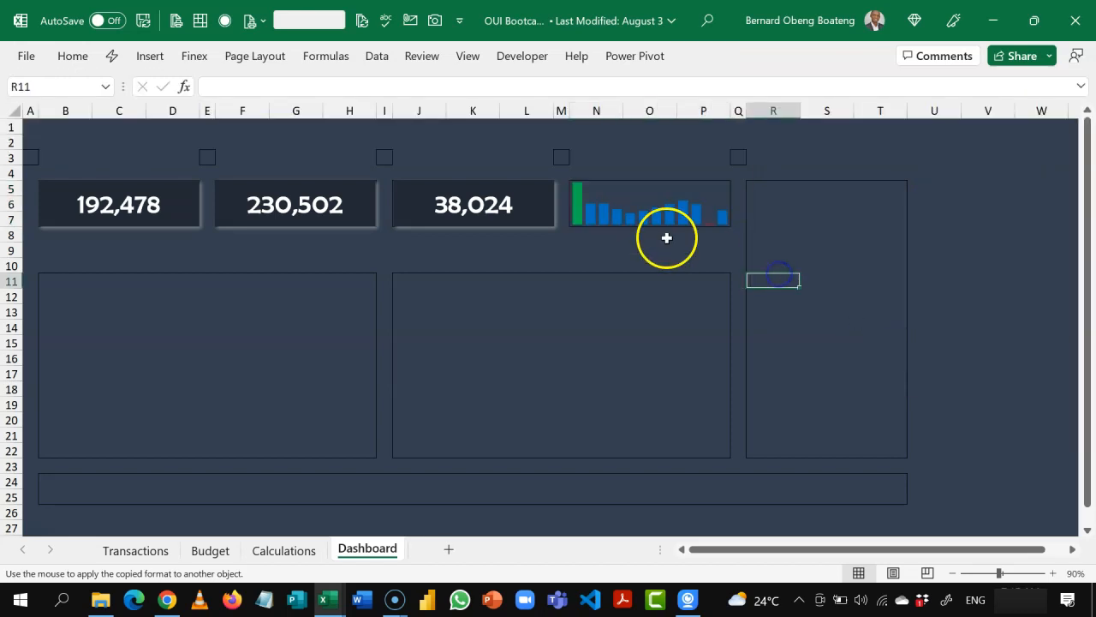
click(672, 188)
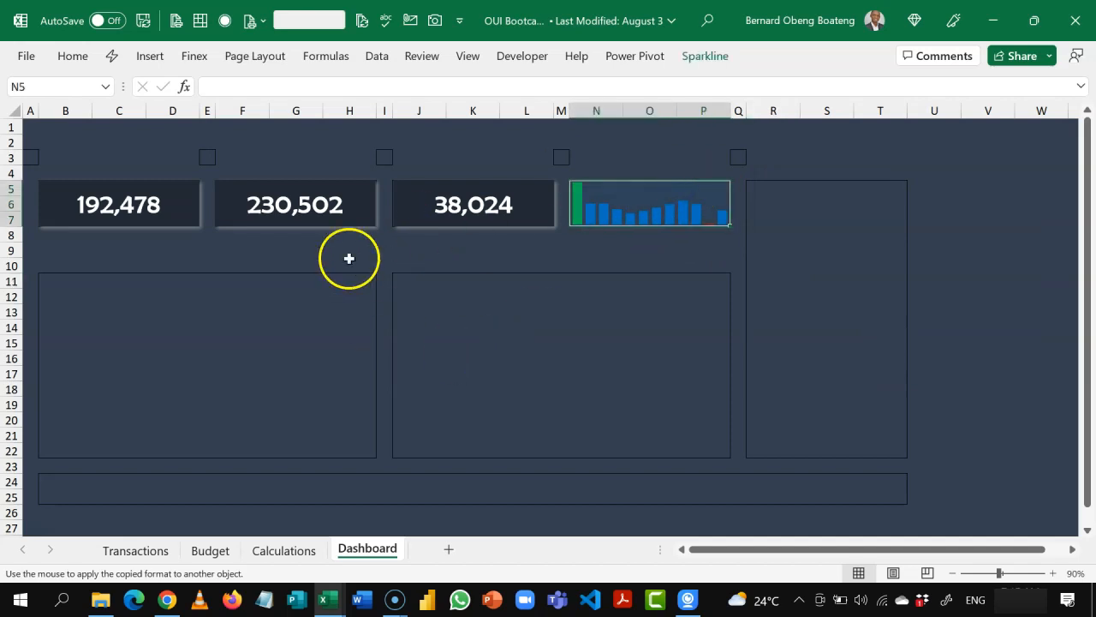
click(285, 290)
key(Left)
key(Left)
key(Left)
key(Left)
key(Left)
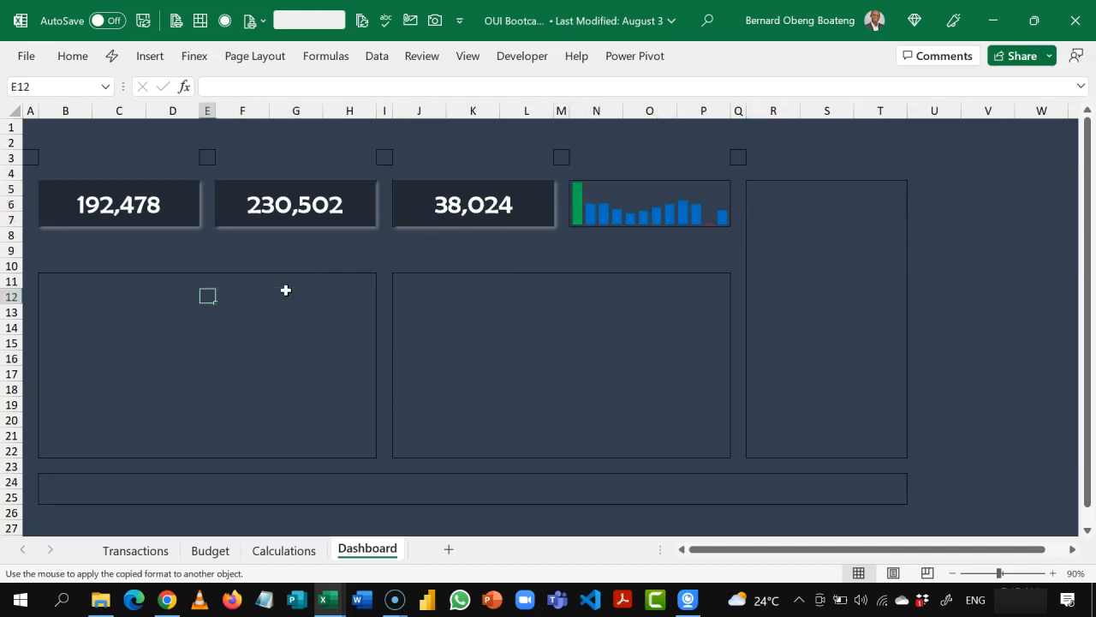
key(Up)
key(Up)
key(Down)
key(Down)
key(Down)
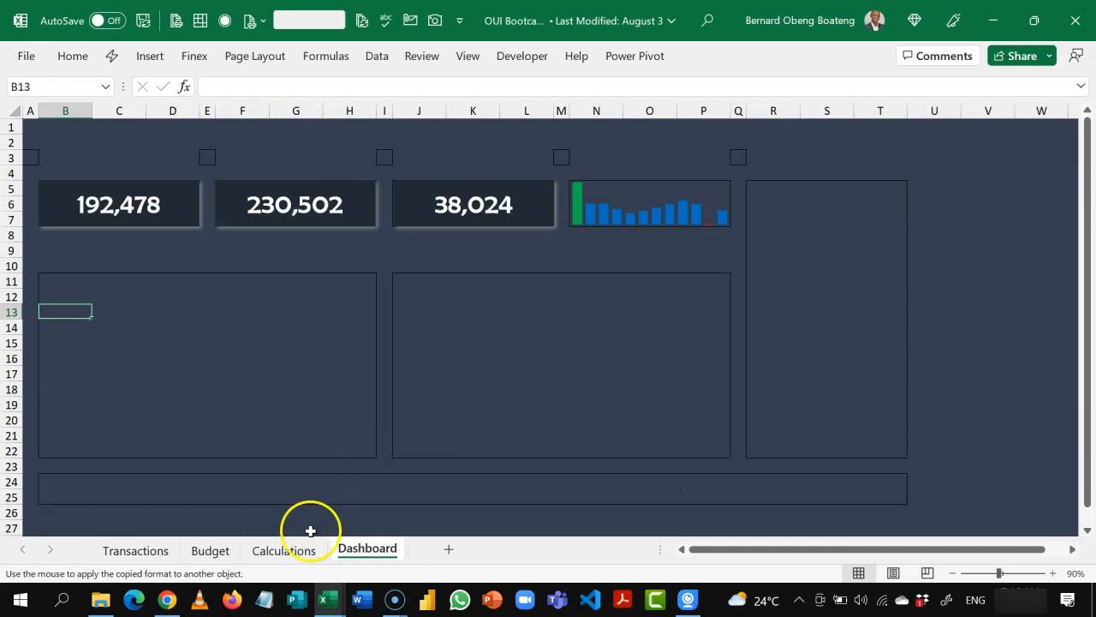
Step: Insert a Line with Markers PivotChart from the monthly Actual and Budget PivotTable on the Calculations sheet
click(304, 549)
click(254, 340)
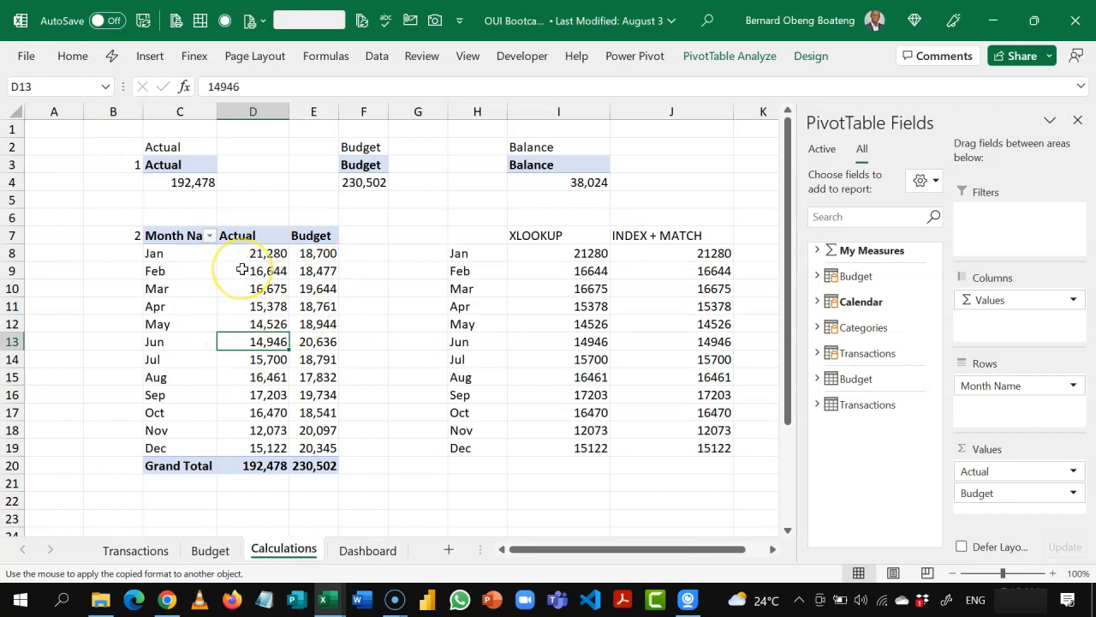
click(162, 64)
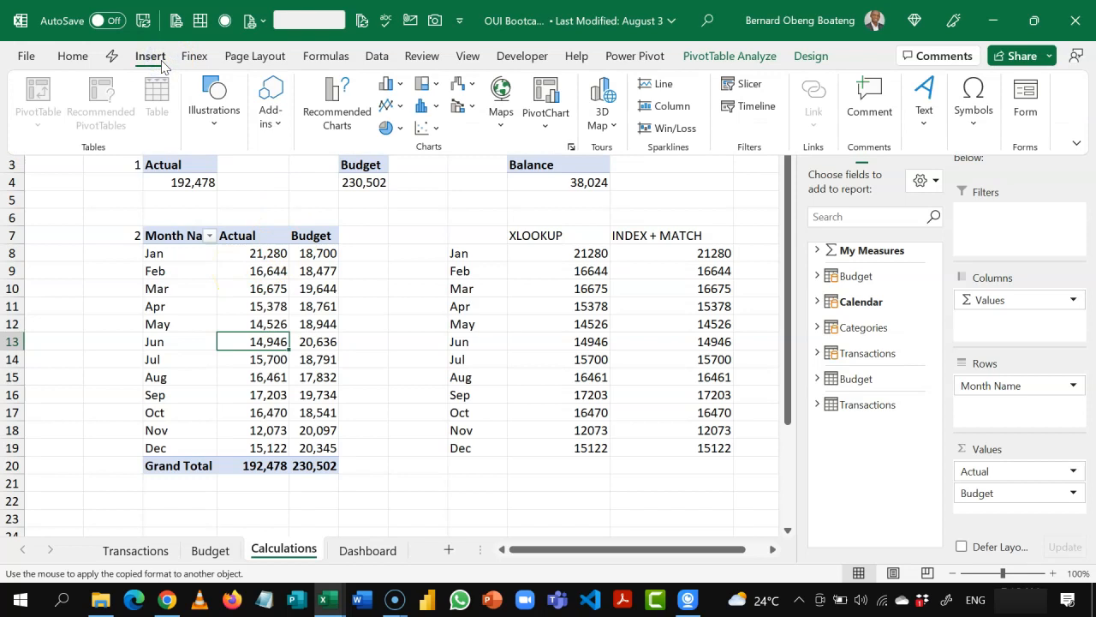
click(546, 96)
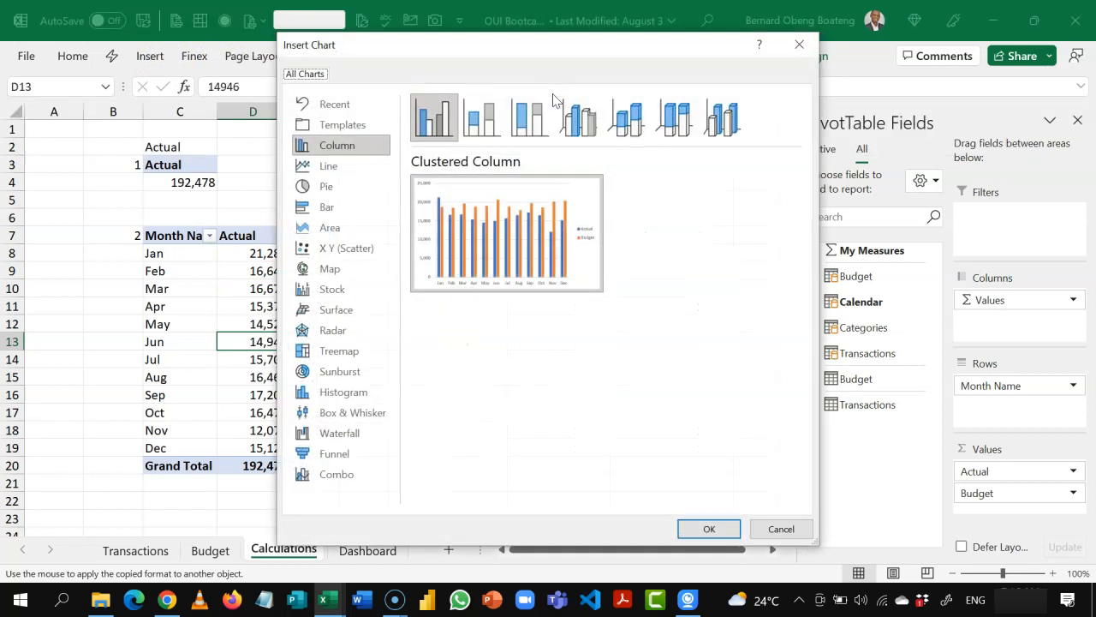
click(351, 168)
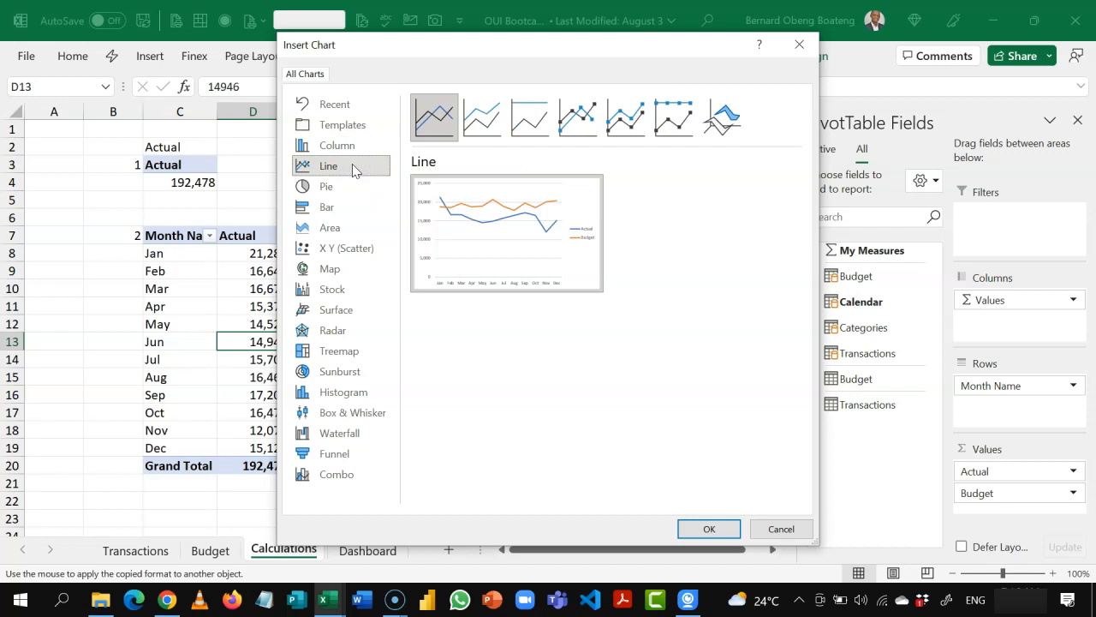
click(580, 125)
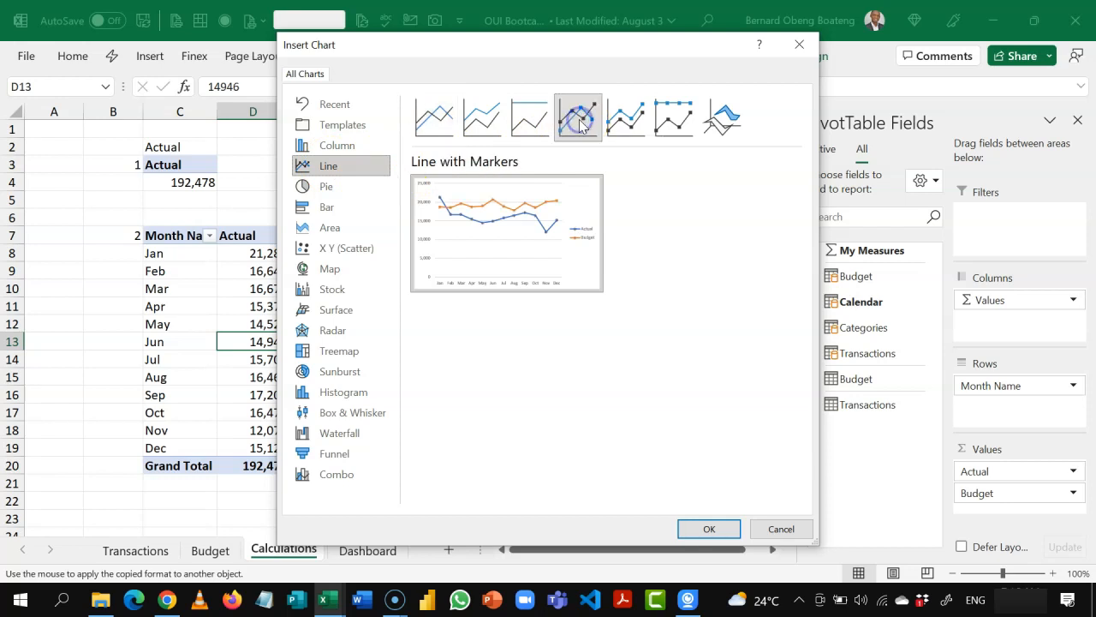
click(710, 528)
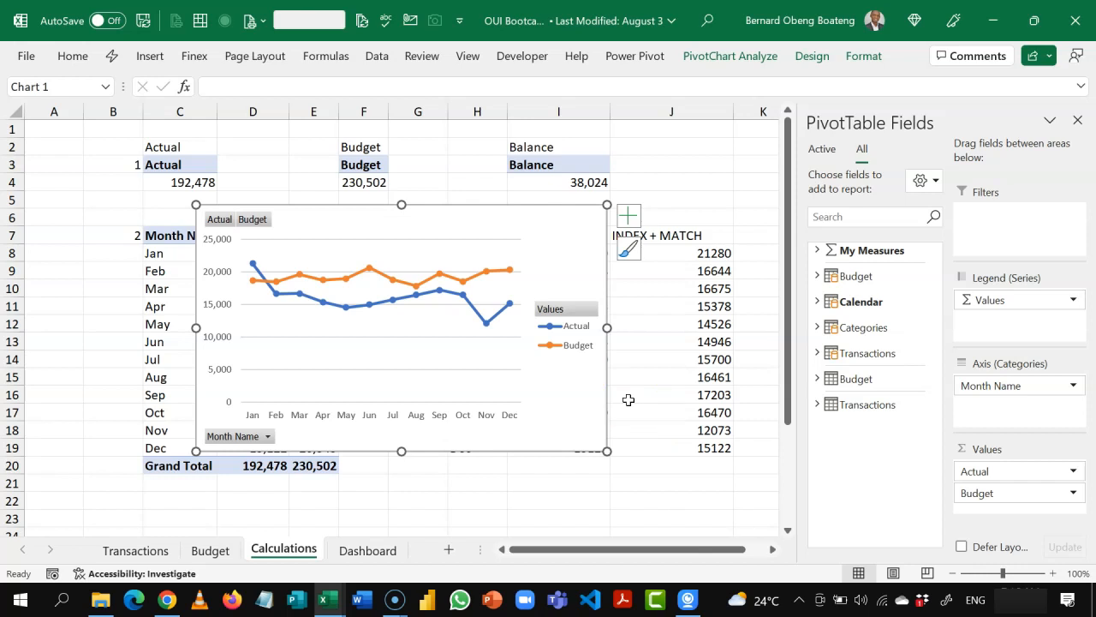
Step: Hide all field buttons on the monthly Actual and Budget PivotChart
click(468, 215)
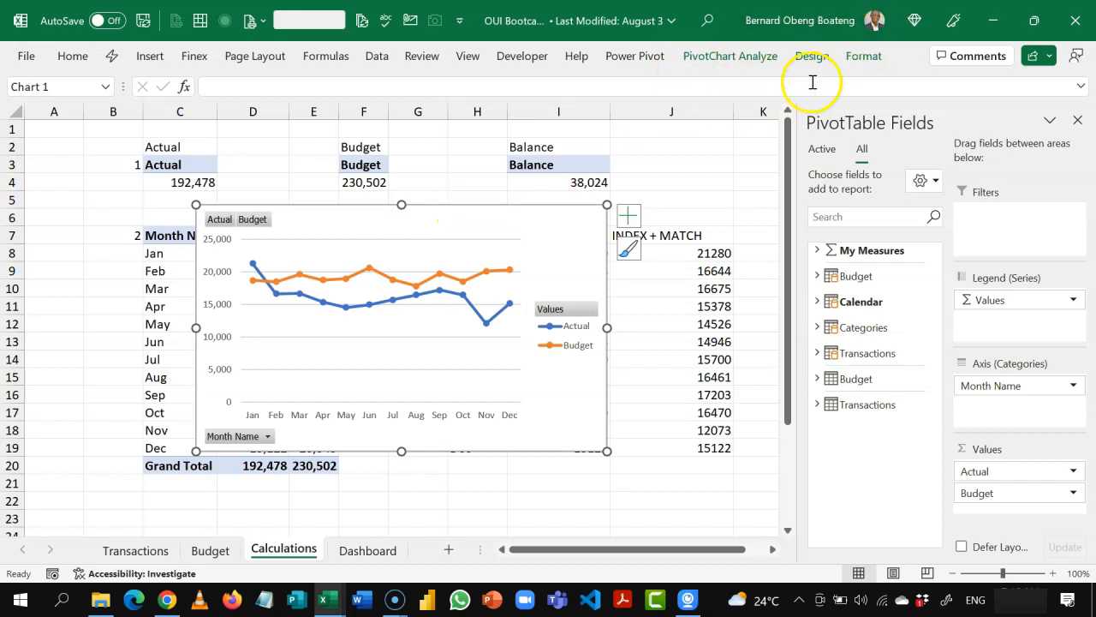
click(760, 60)
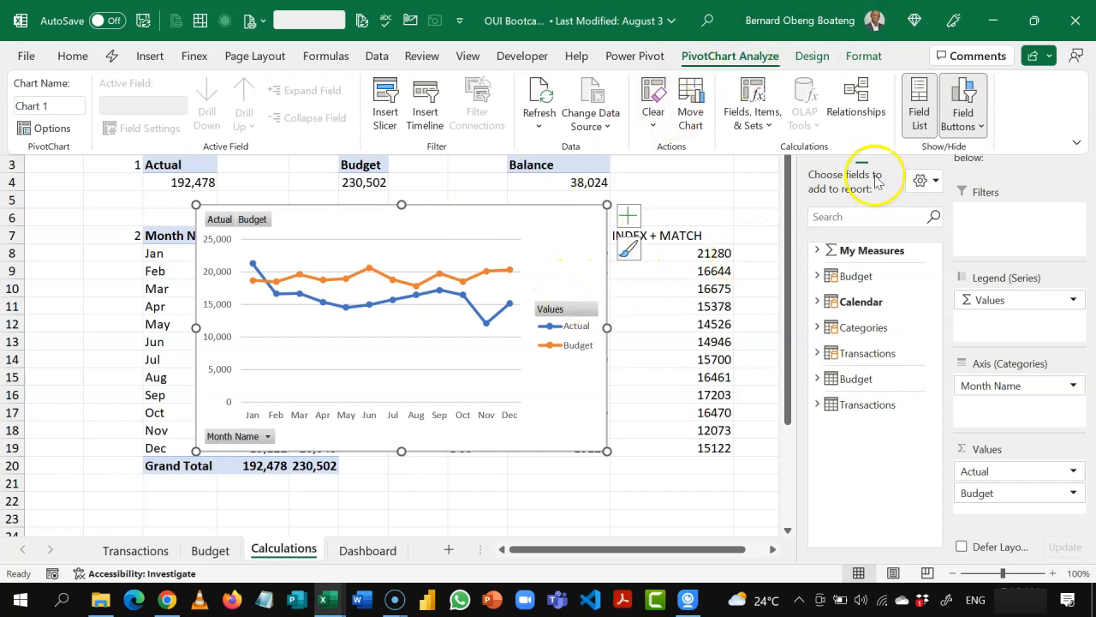
click(973, 128)
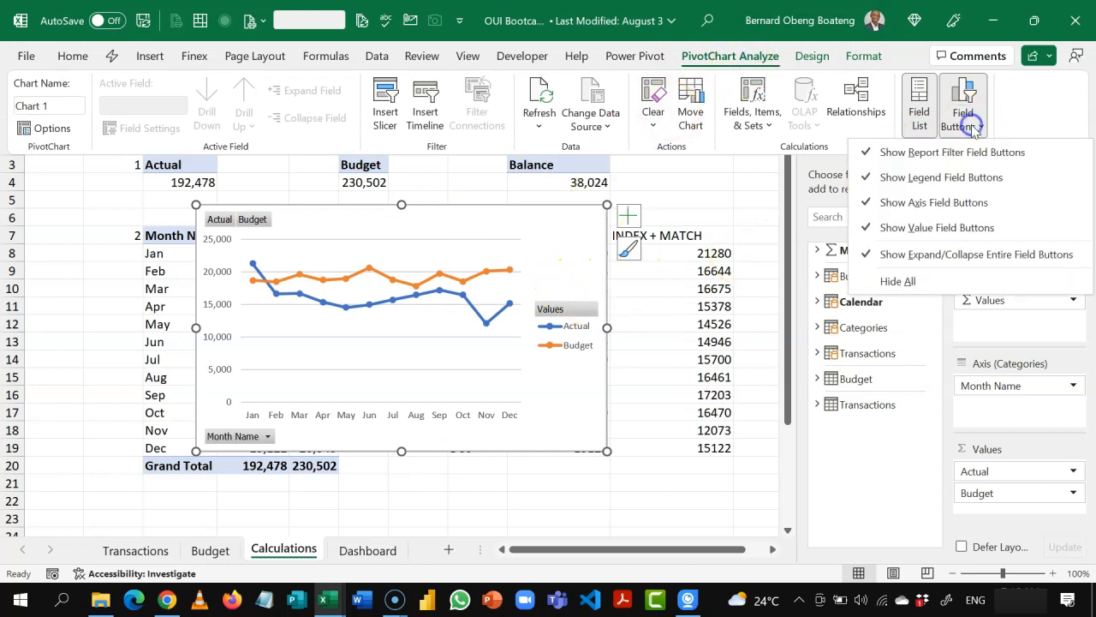
click(921, 284)
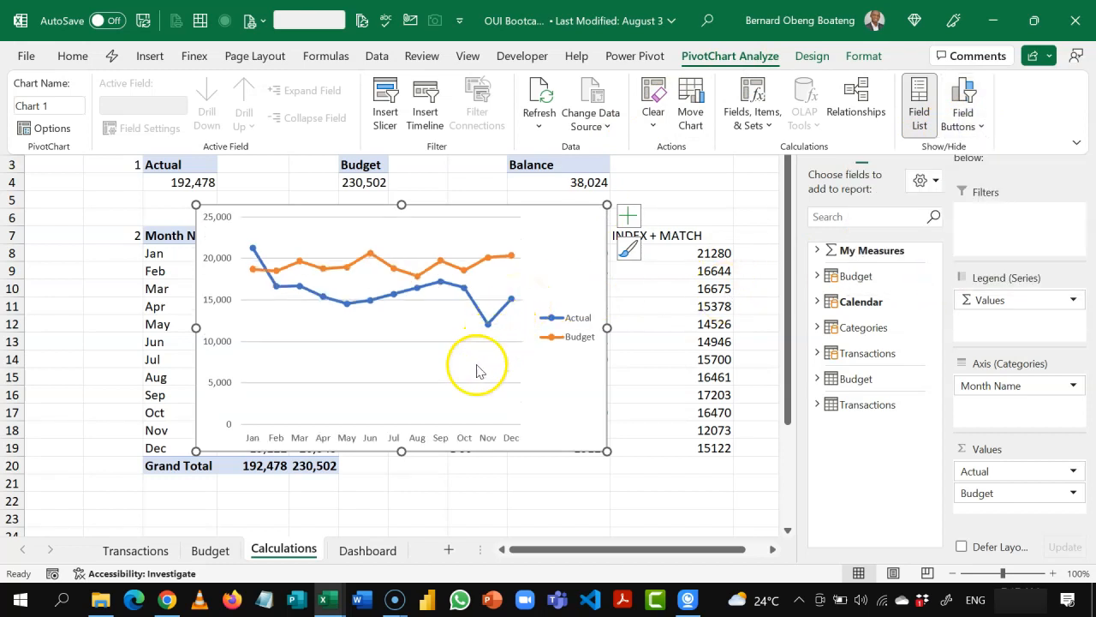
Step: Position the PivotChart's legend at the bottom of the chart
click(569, 327)
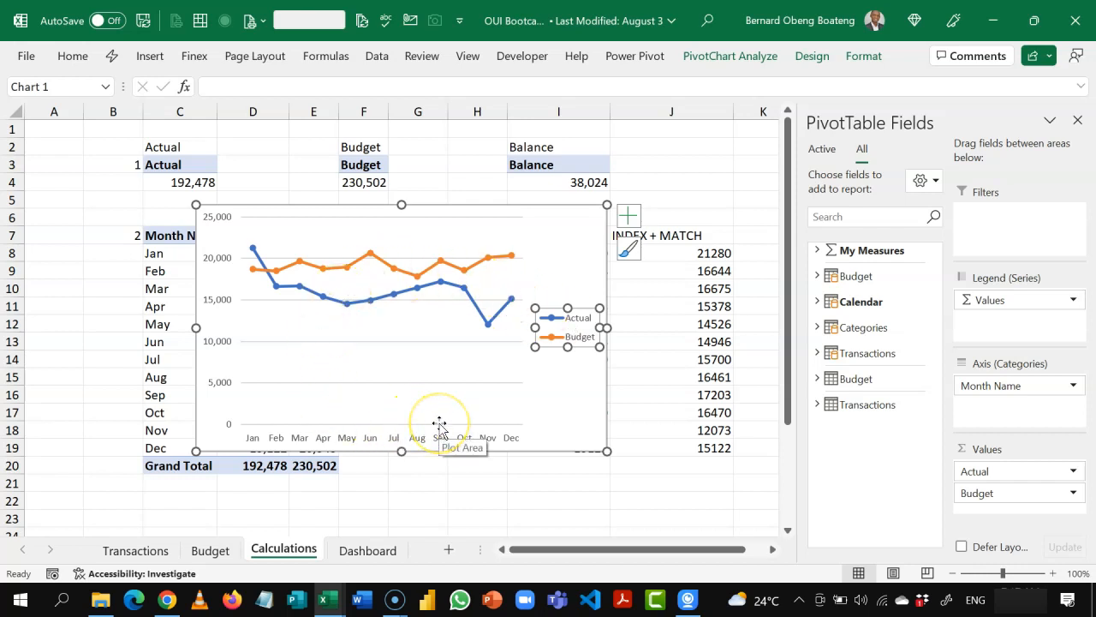
click(1077, 120)
key(ctrl+1)
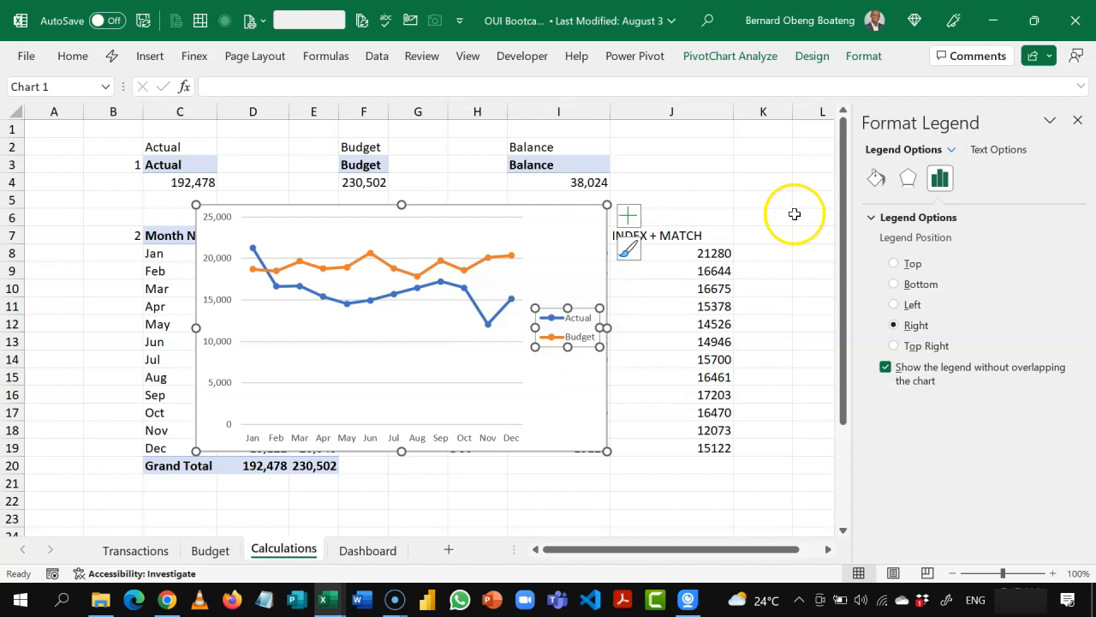
click(894, 285)
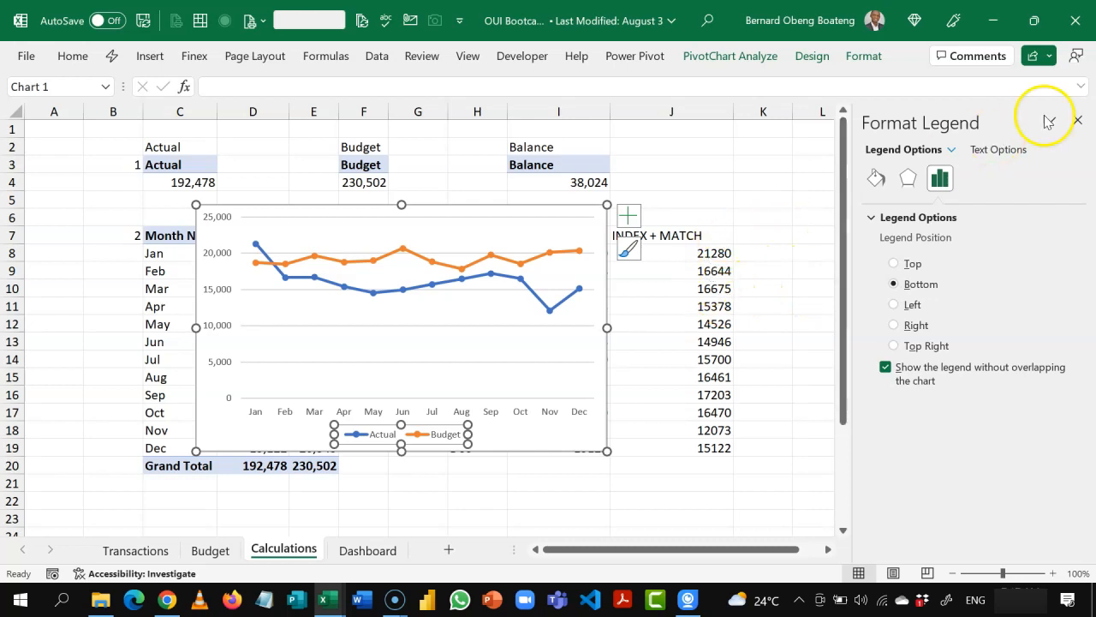
click(1078, 121)
click(687, 201)
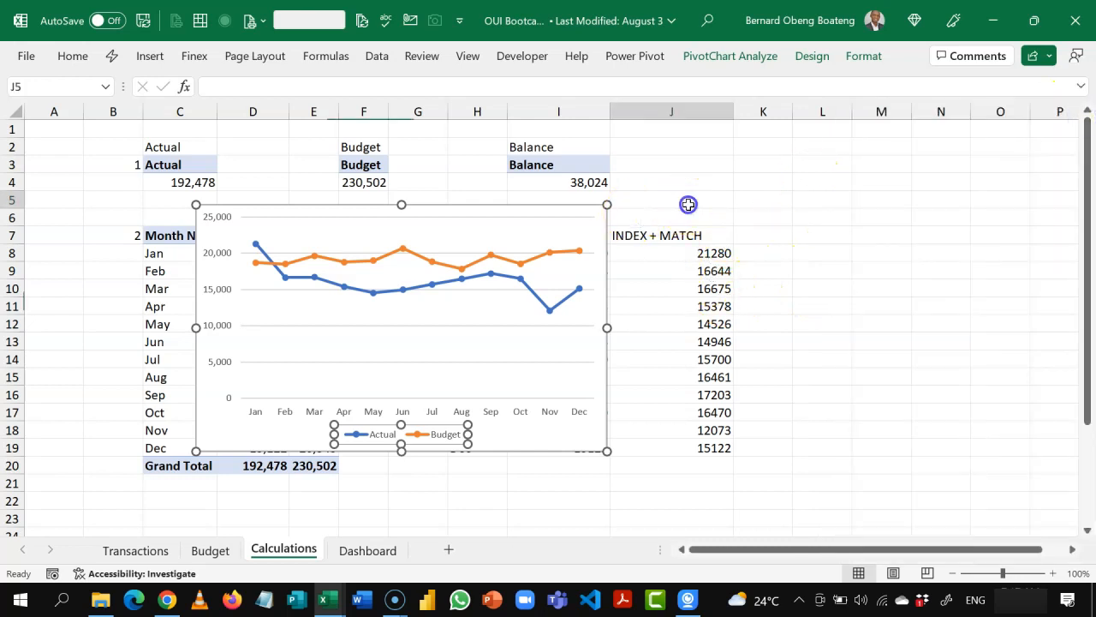
Step: Move the line chart from the Calculations sheet to Dashboard cell B11 and resize it to fit the B11:H22 frame
click(584, 210)
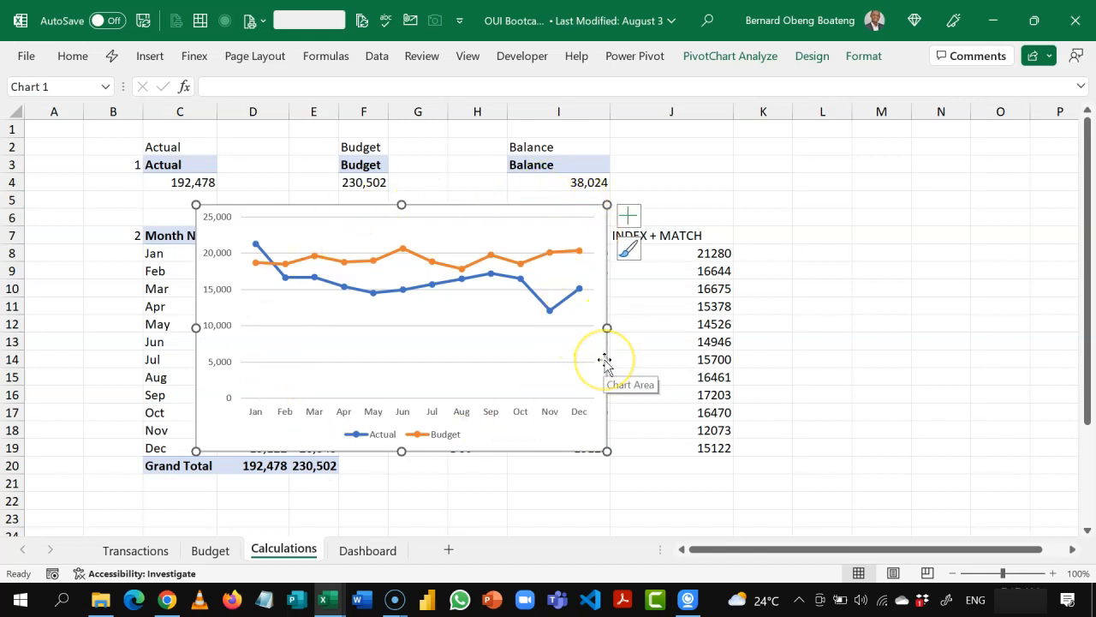
key(Delete)
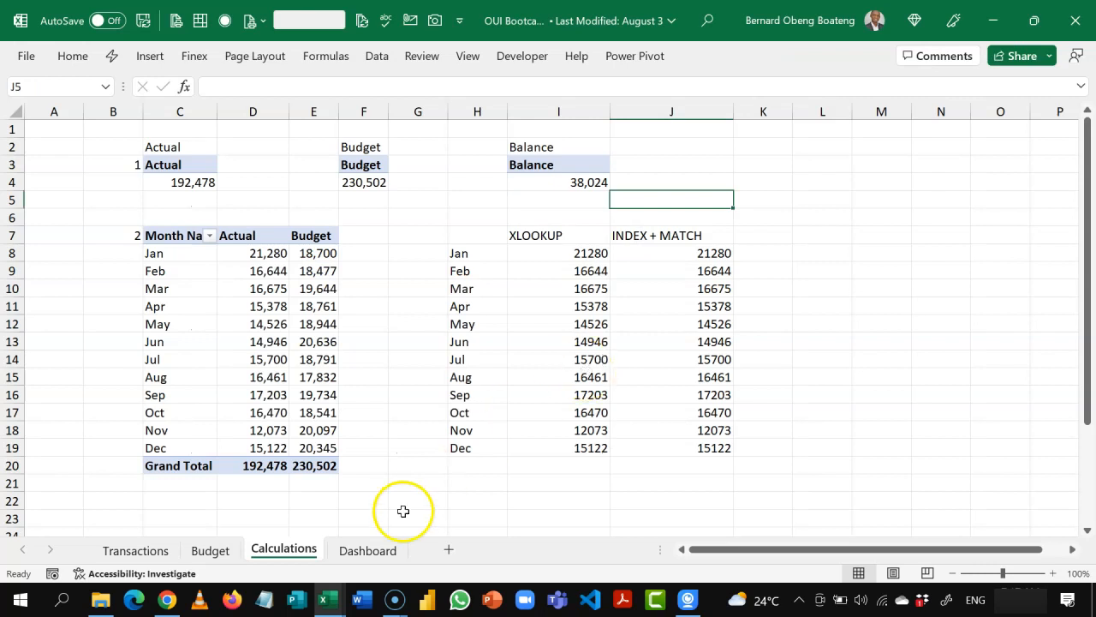
click(380, 553)
click(64, 278)
key(ctrl+v)
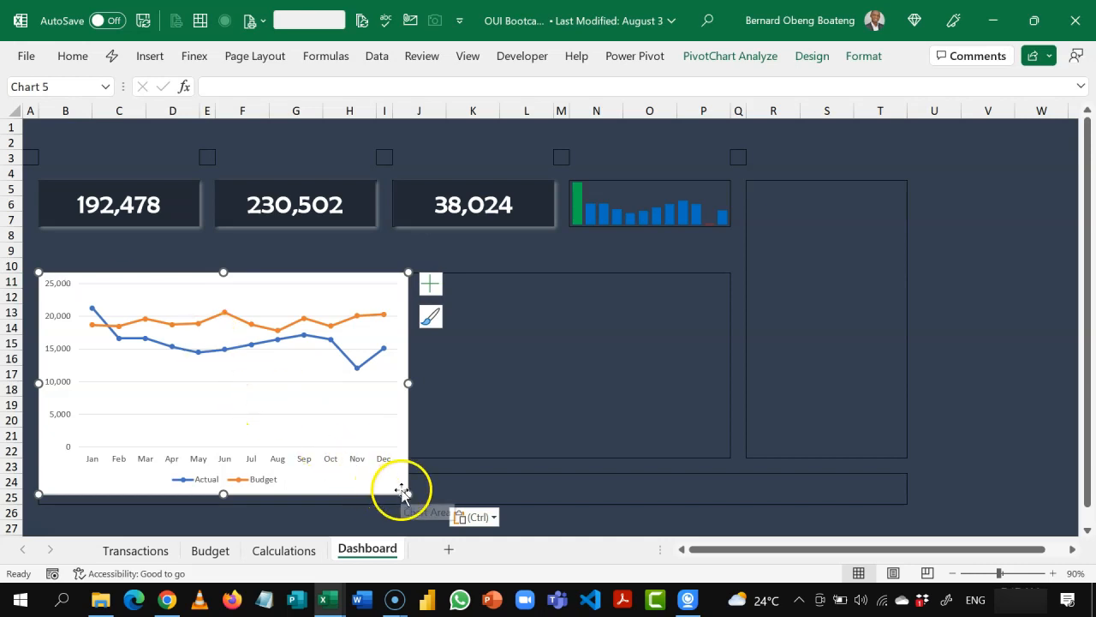
drag(407, 494, 370, 443)
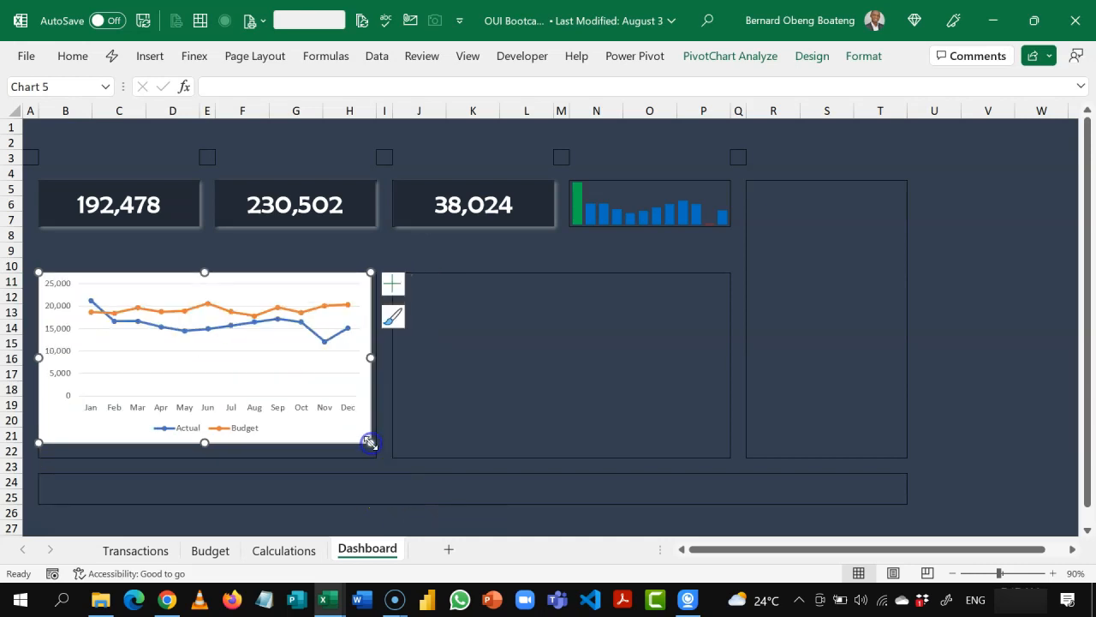
drag(370, 450, 370, 458)
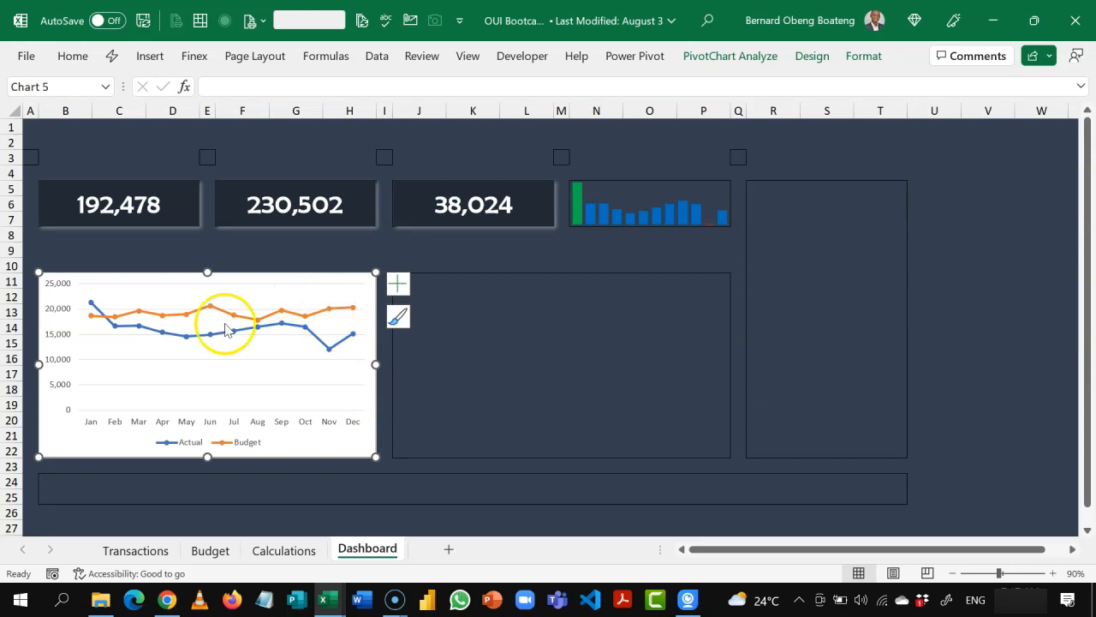
Step: Set the Dashboard line chart's area to No Fill and its text color to white
click(863, 57)
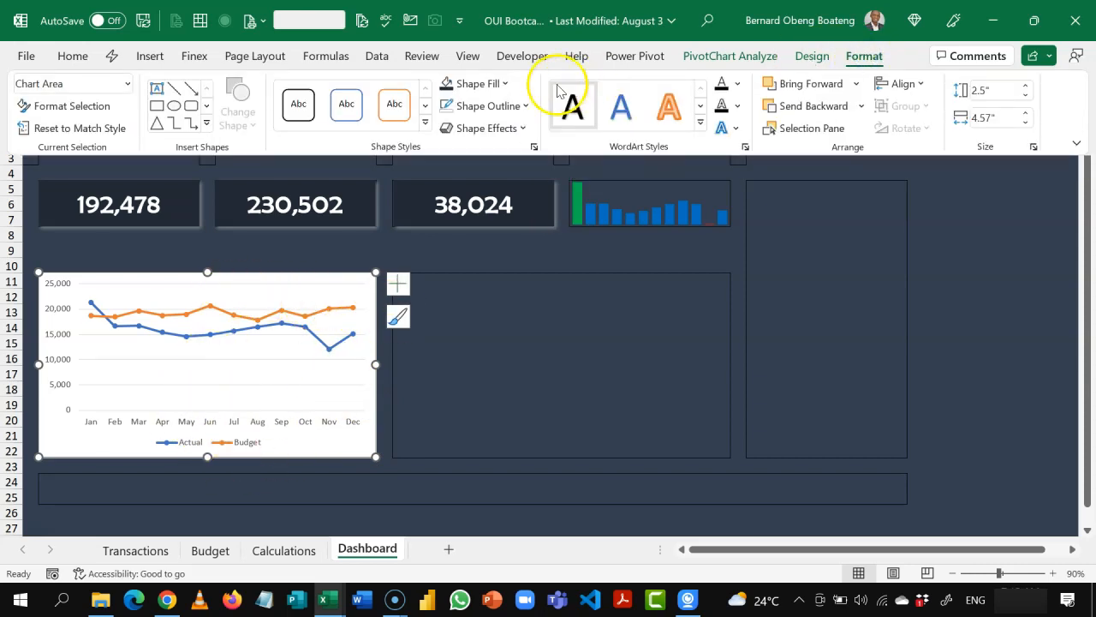
click(506, 83)
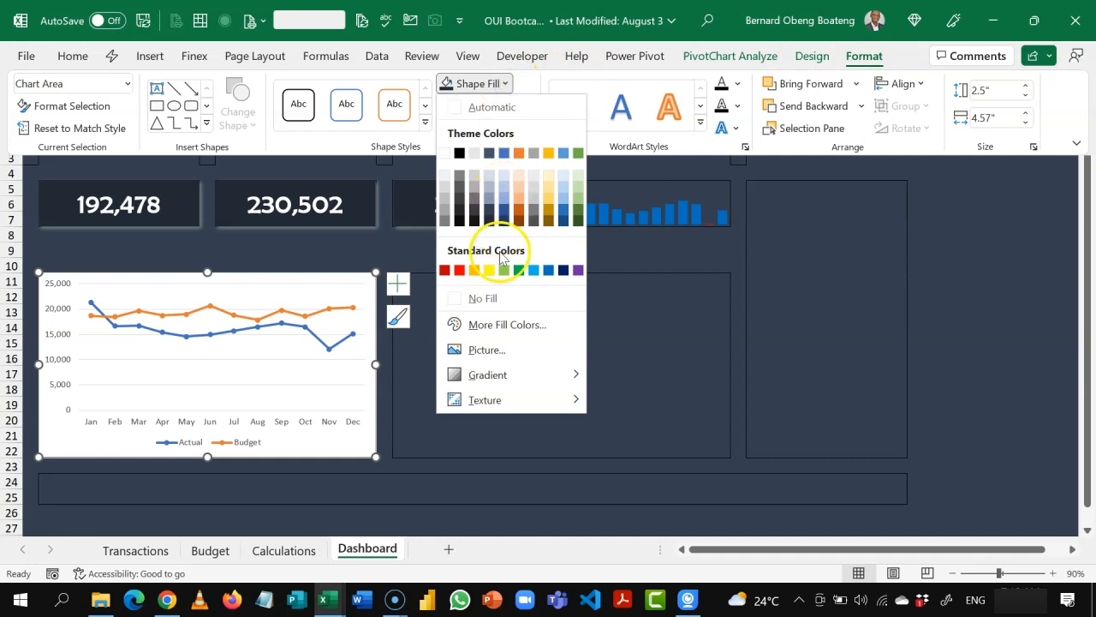
click(500, 298)
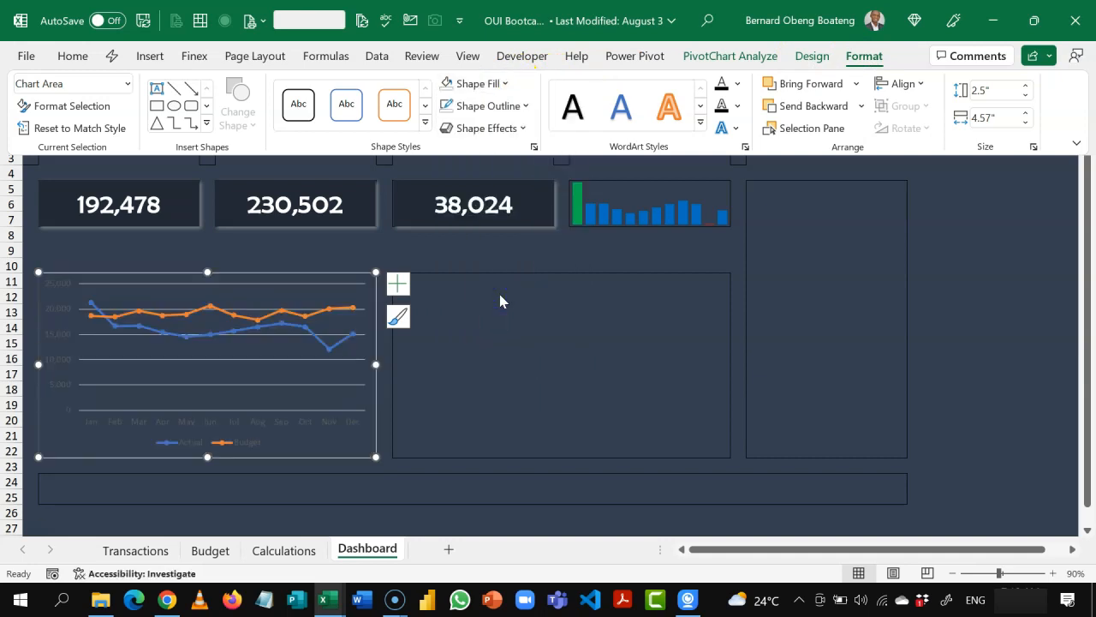
click(72, 56)
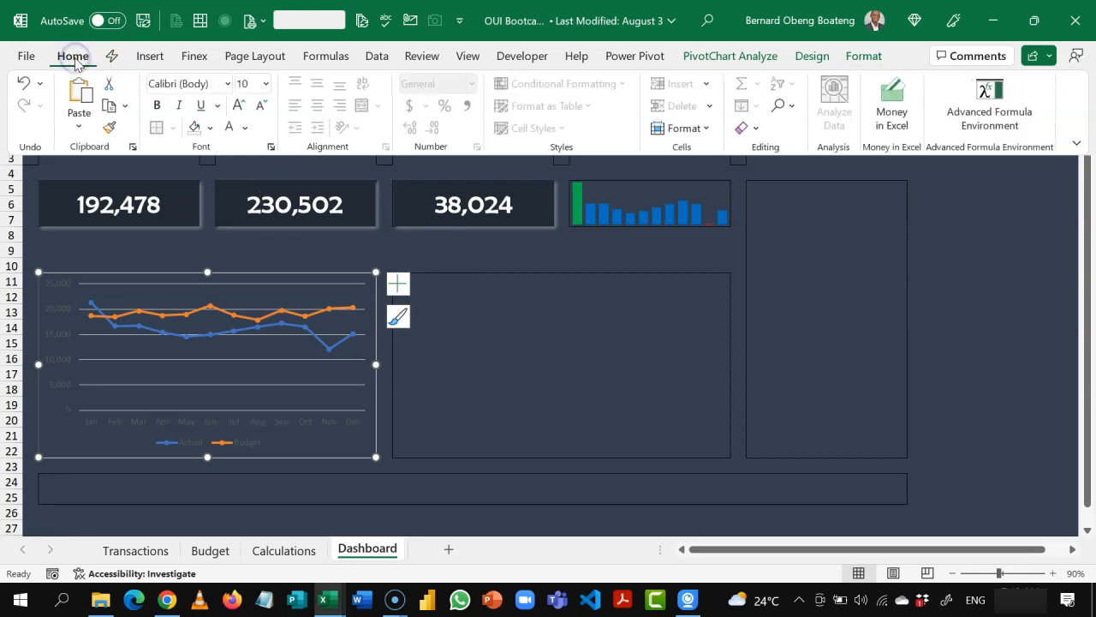
click(228, 127)
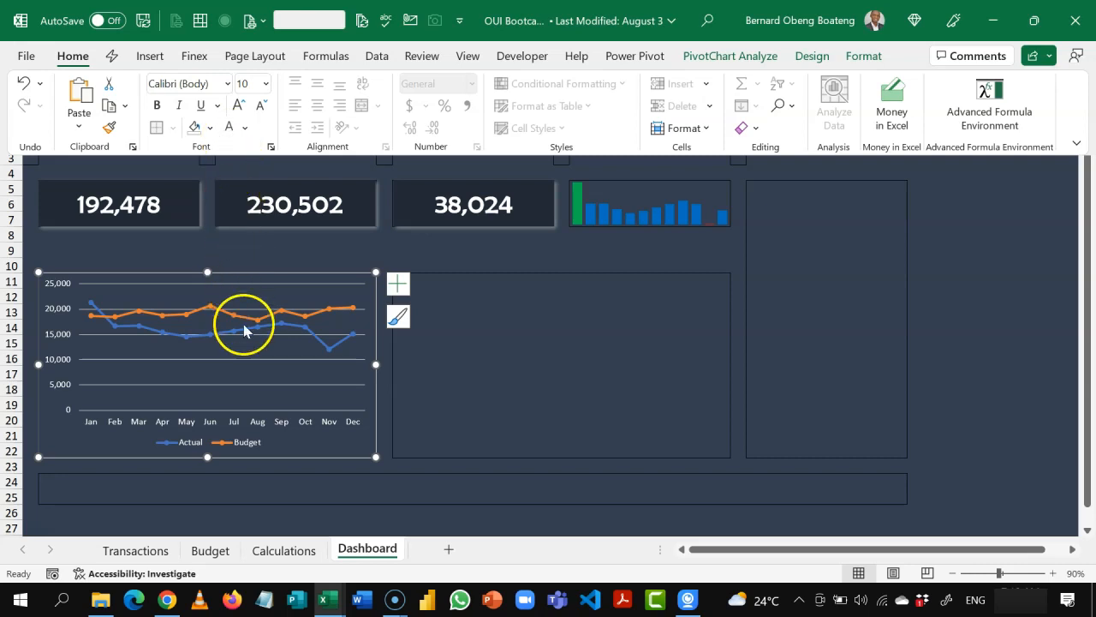
key(ctrl+F1)
Step: Delete the horizontal gridlines and the vertical value axis from the Dashboard line chart
click(245, 361)
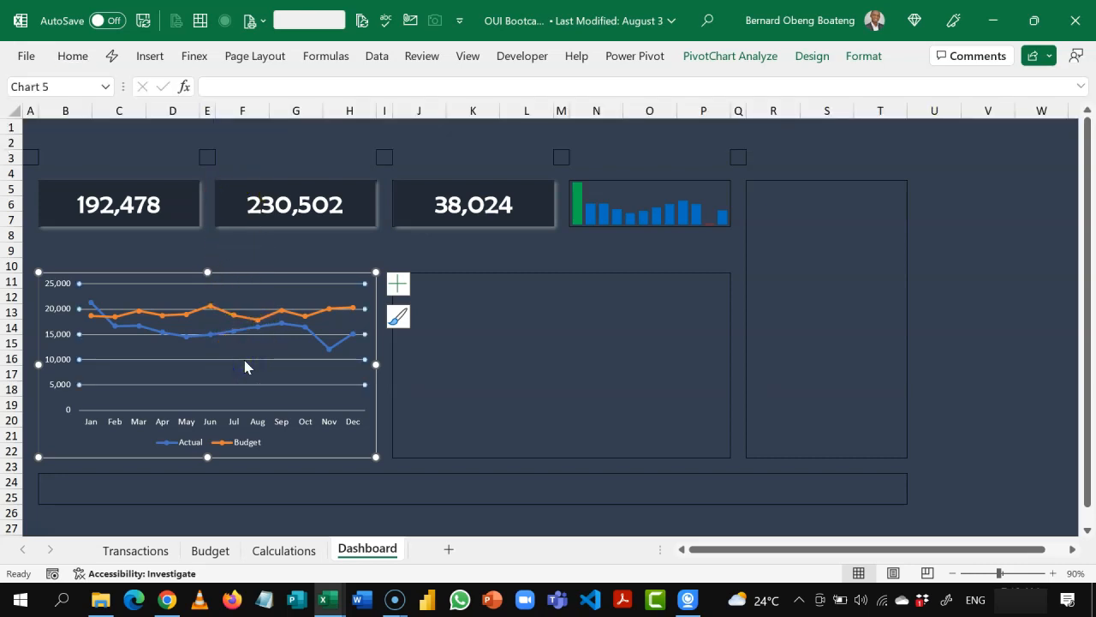
key(Delete)
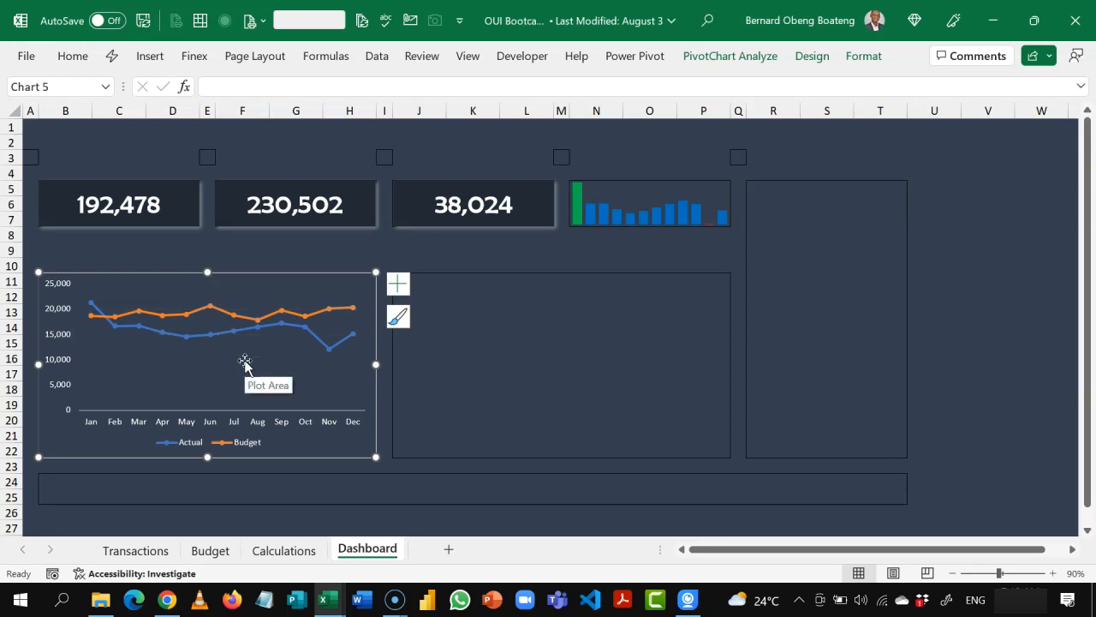
click(62, 310)
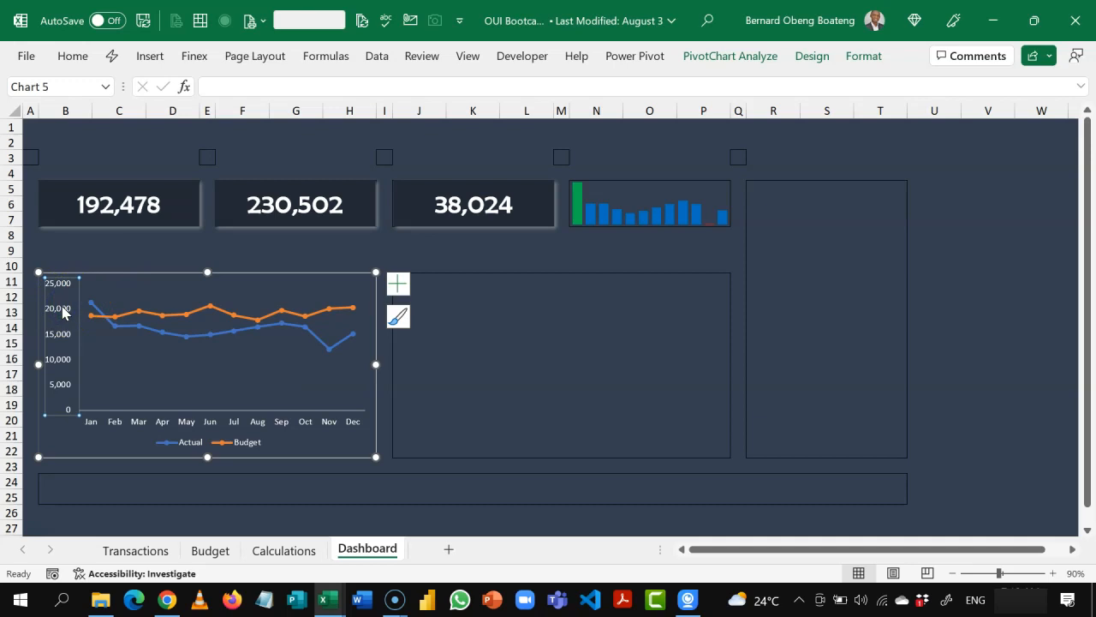
key(Delete)
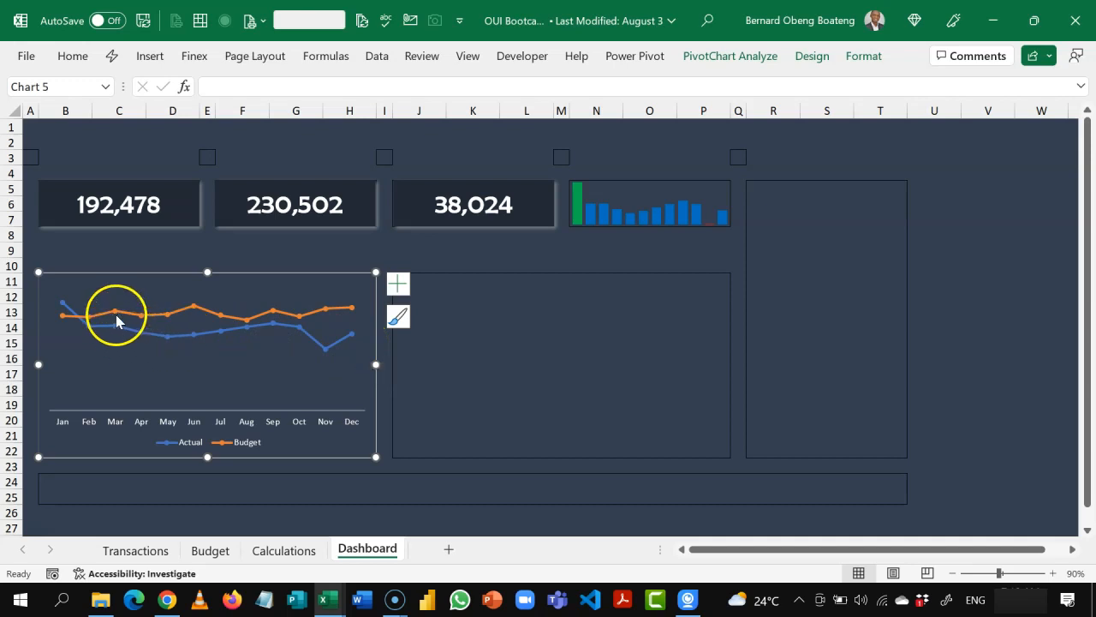
Step: Format the Actual series as a solid white line and reduce its width
click(214, 334)
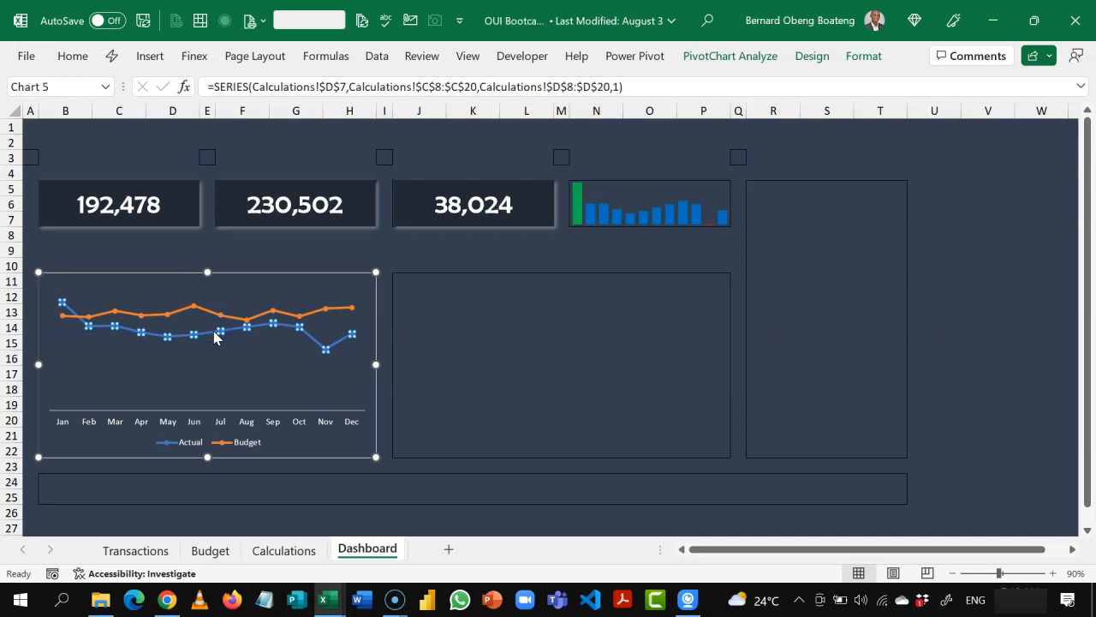
double_click(214, 336)
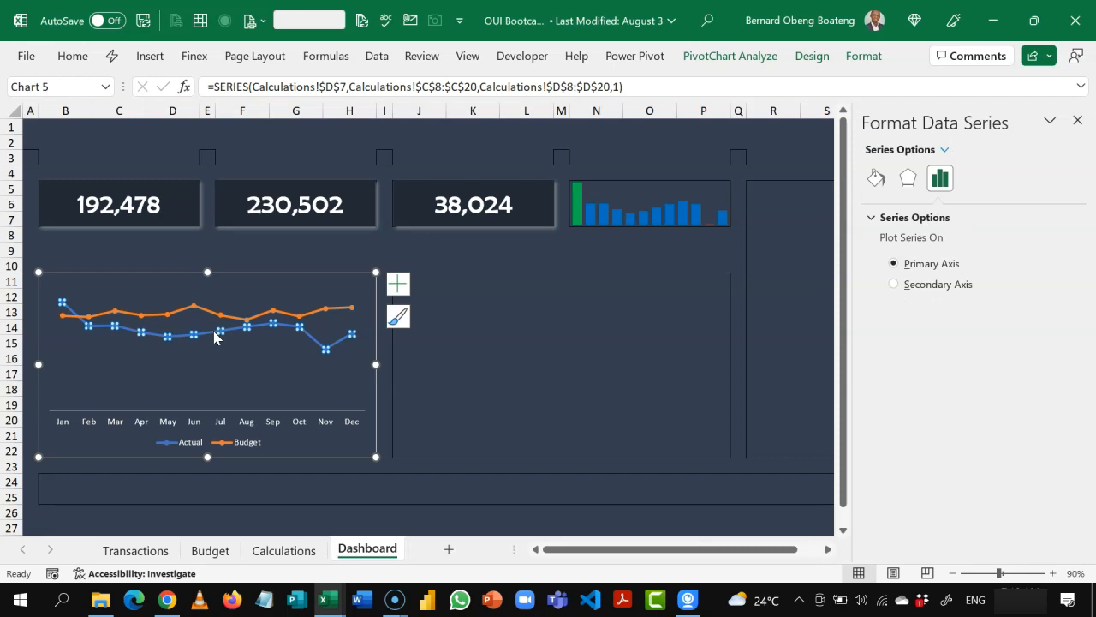
click(880, 185)
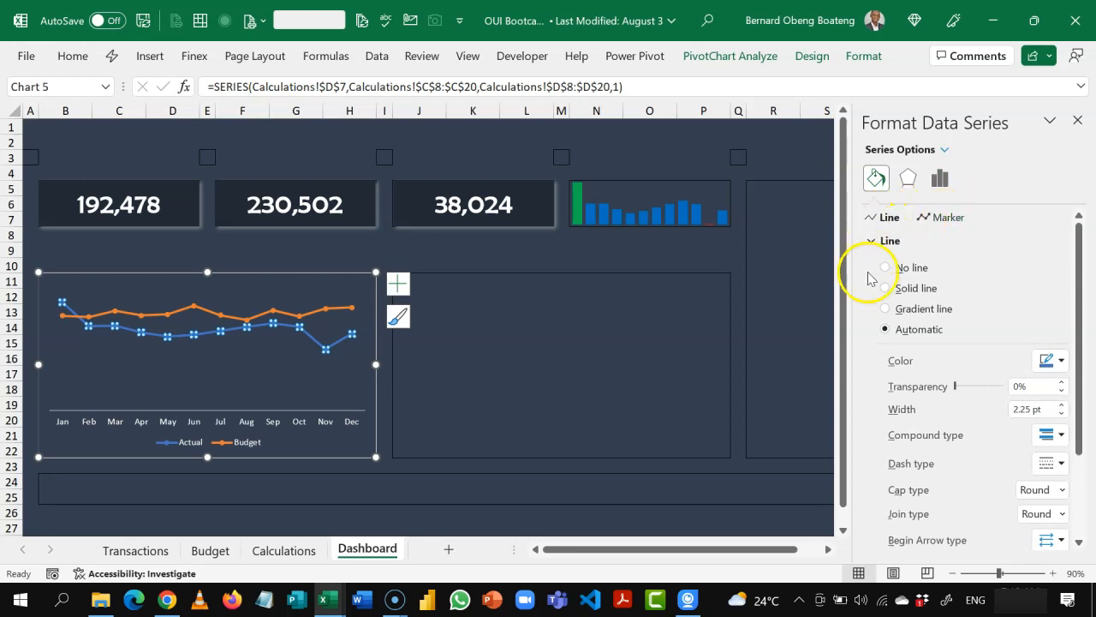
click(1062, 362)
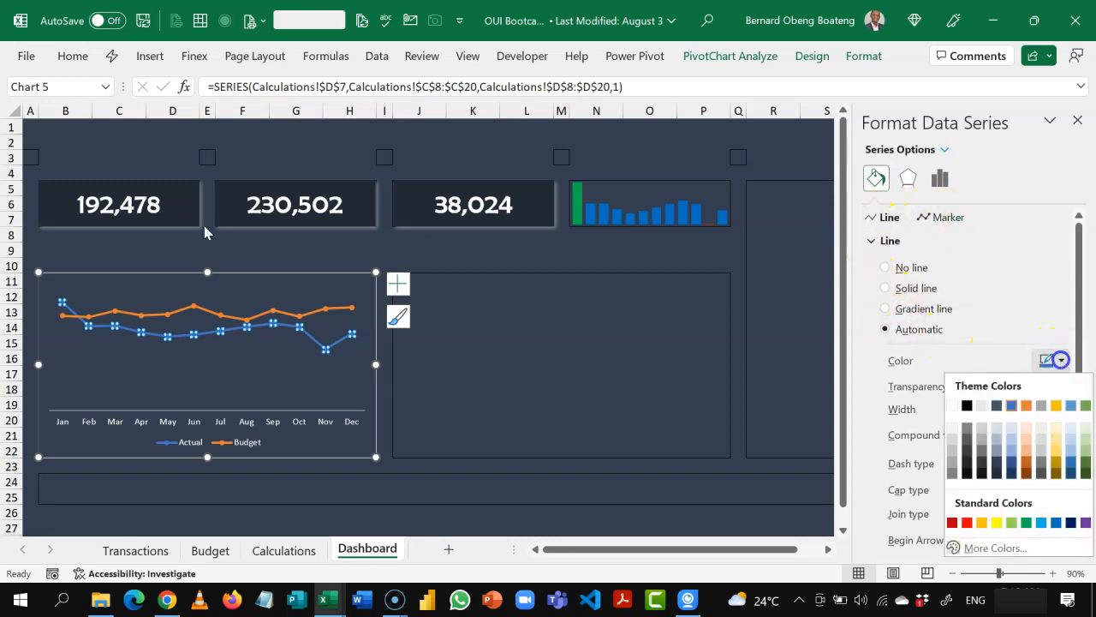
click(952, 406)
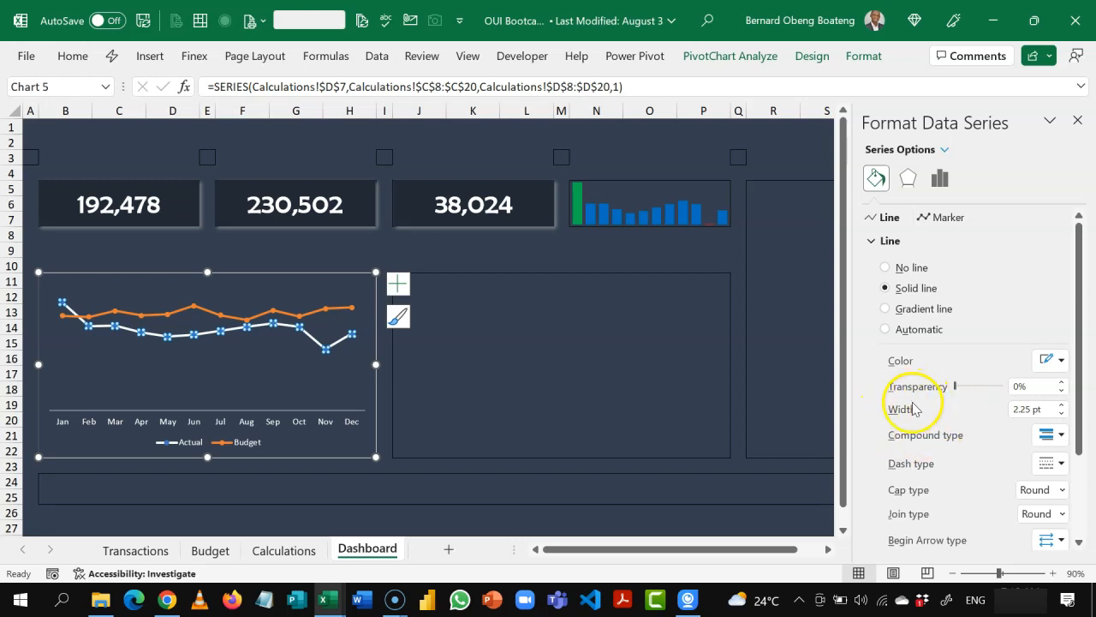
click(1061, 413)
click(1061, 413)
click(1061, 413)
click(1061, 413)
click(1062, 413)
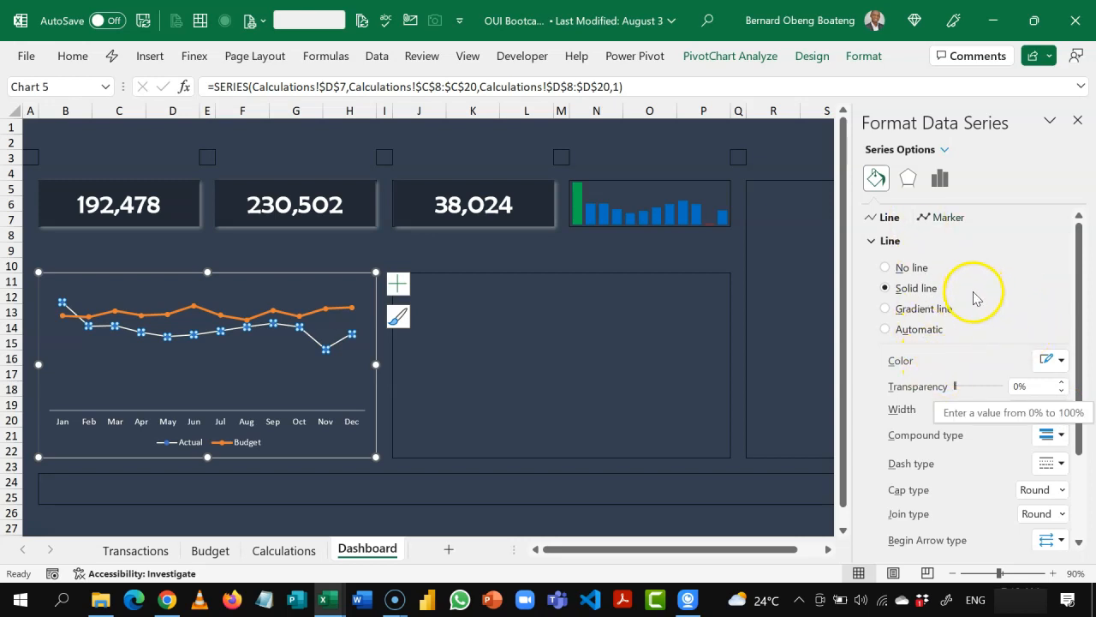
Step: Give the Actual series markers a solid white fill and no border
click(935, 220)
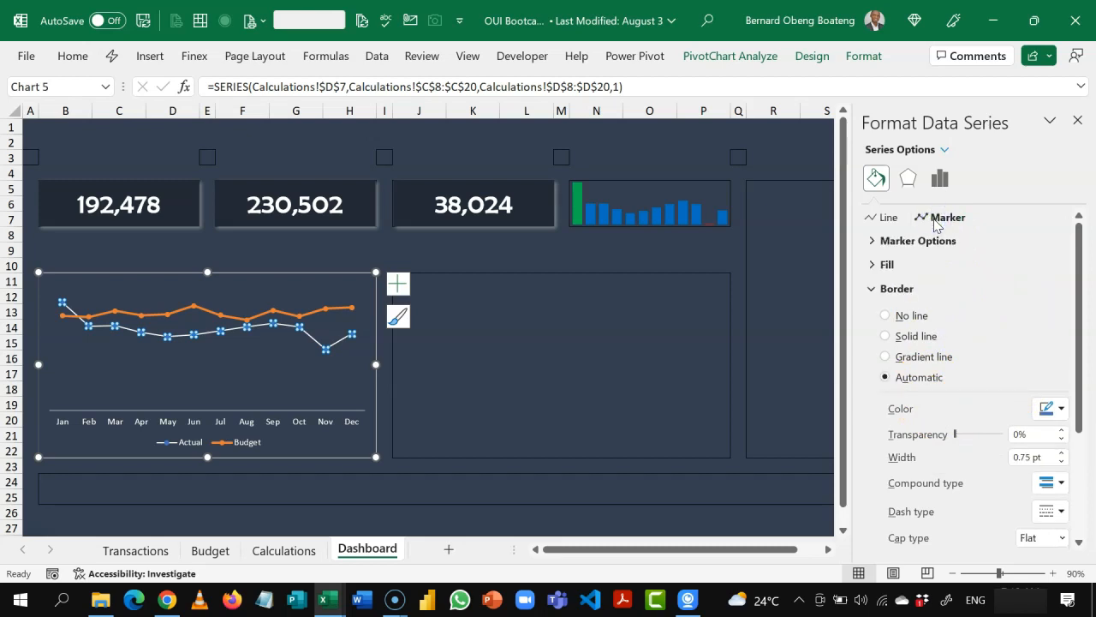
click(873, 267)
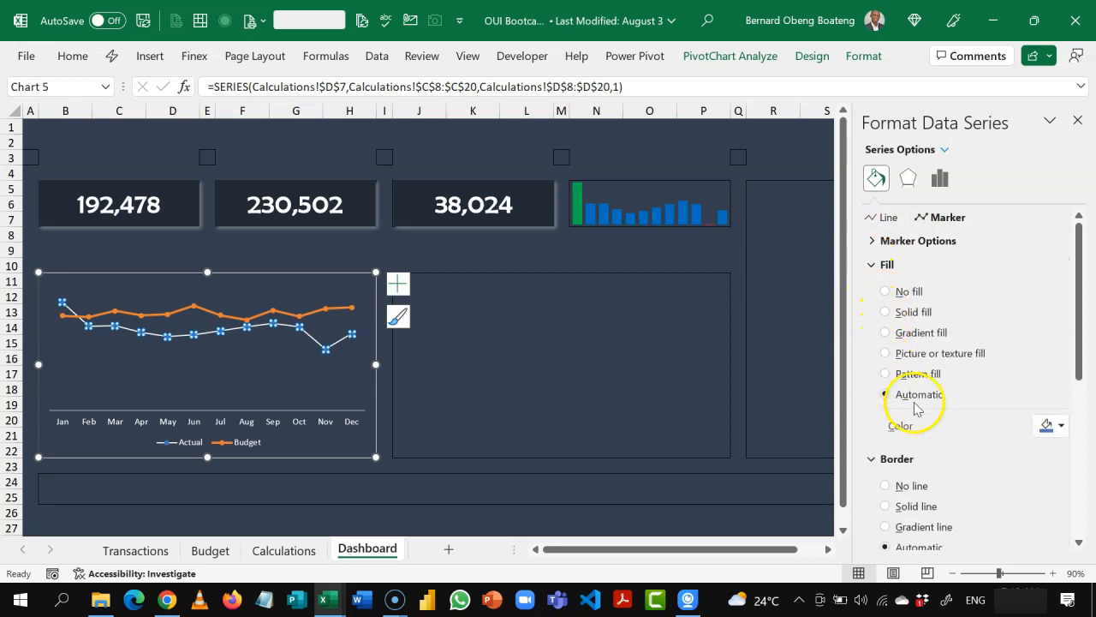
click(921, 315)
click(1062, 427)
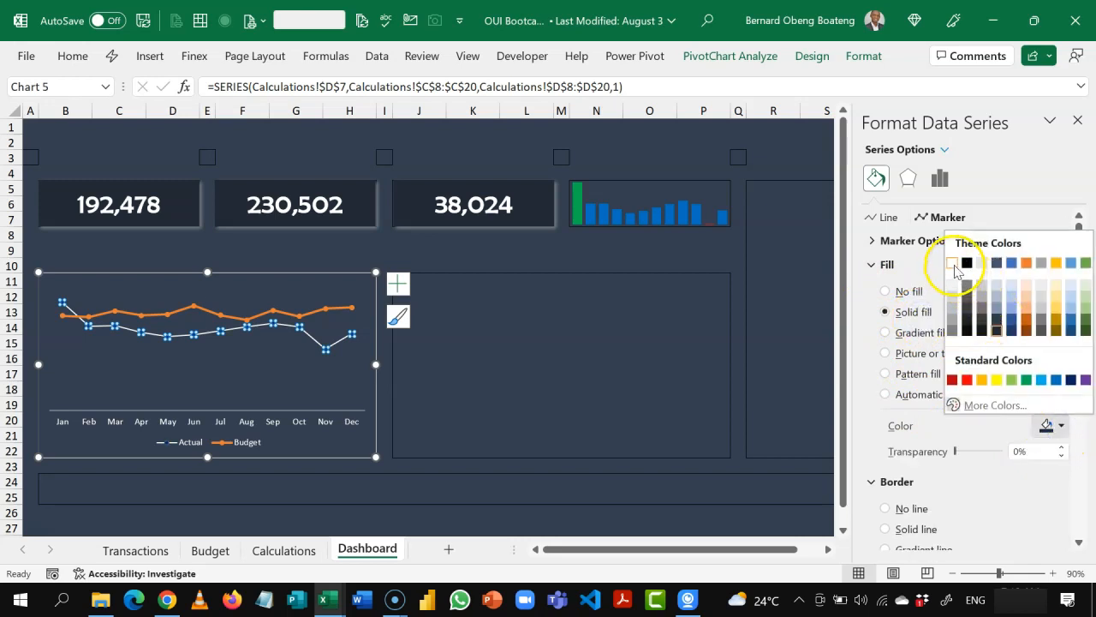
click(953, 266)
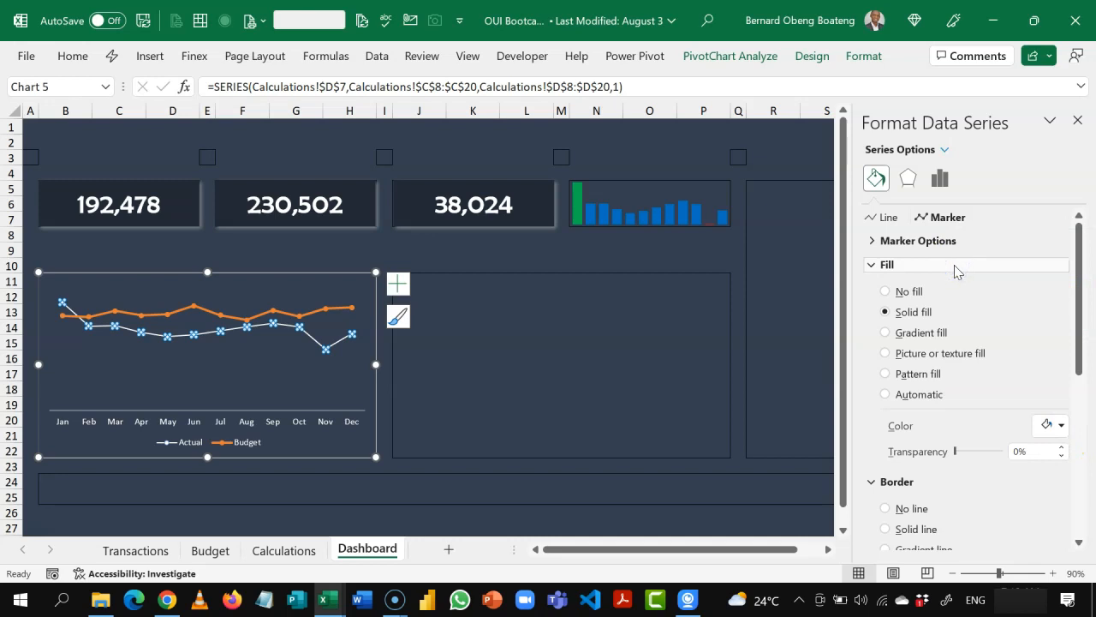
click(899, 509)
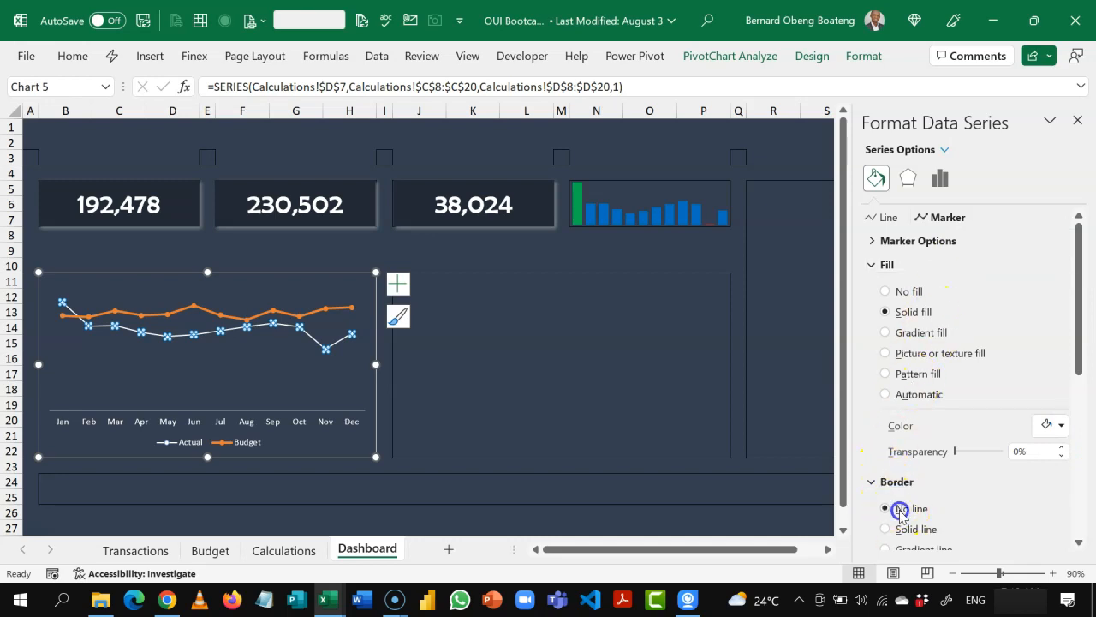
click(872, 265)
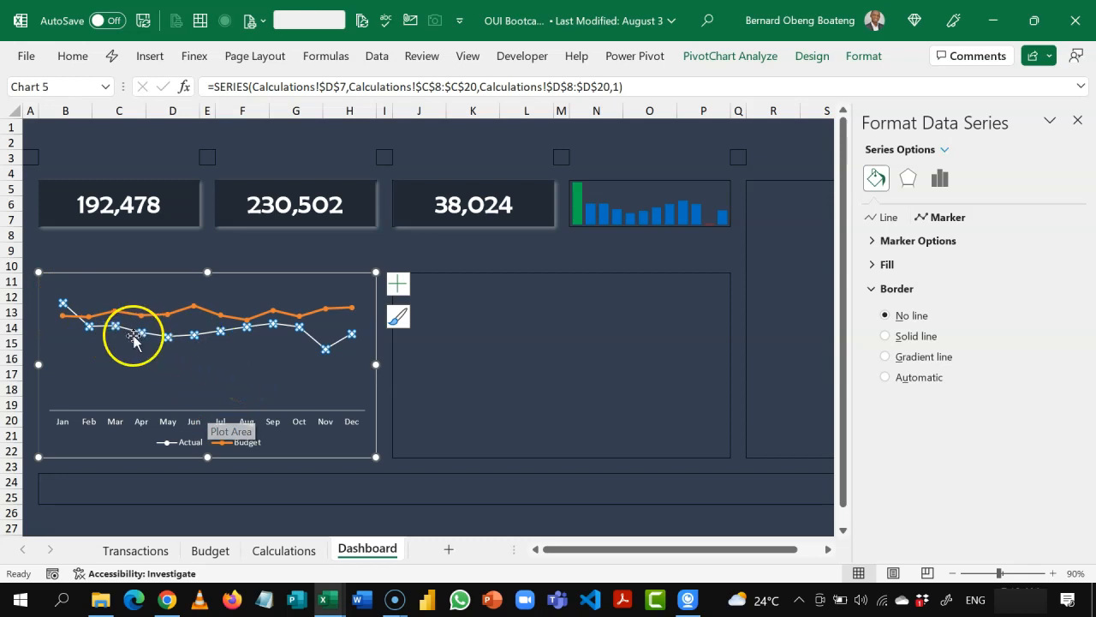
Step: Add data labels to the Actual series in the Dashboard line chart
click(398, 285)
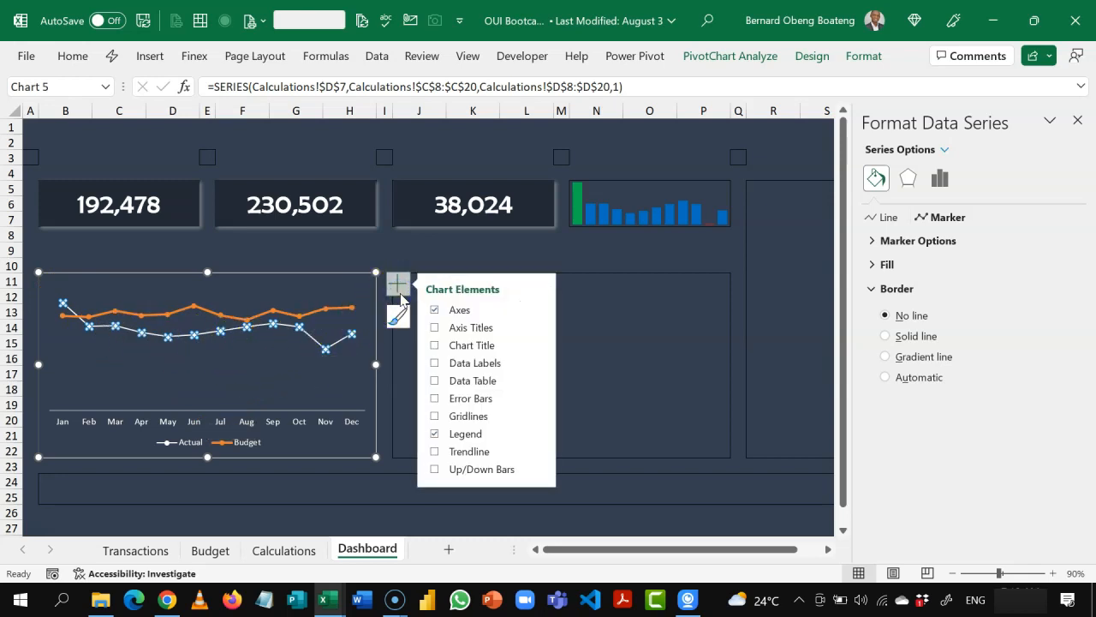
click(436, 363)
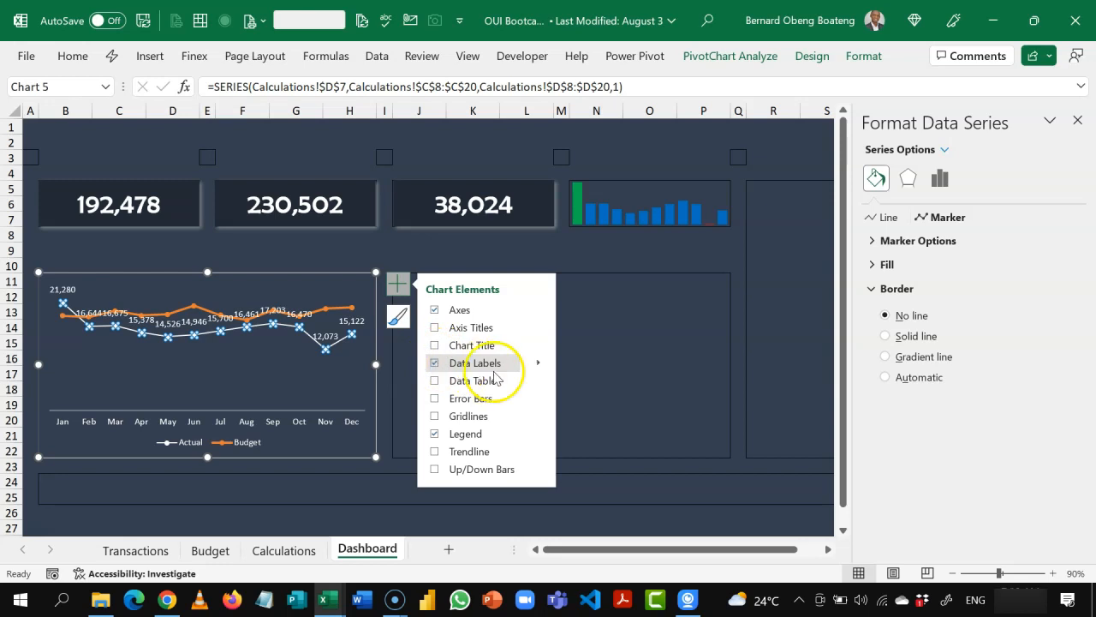
click(597, 372)
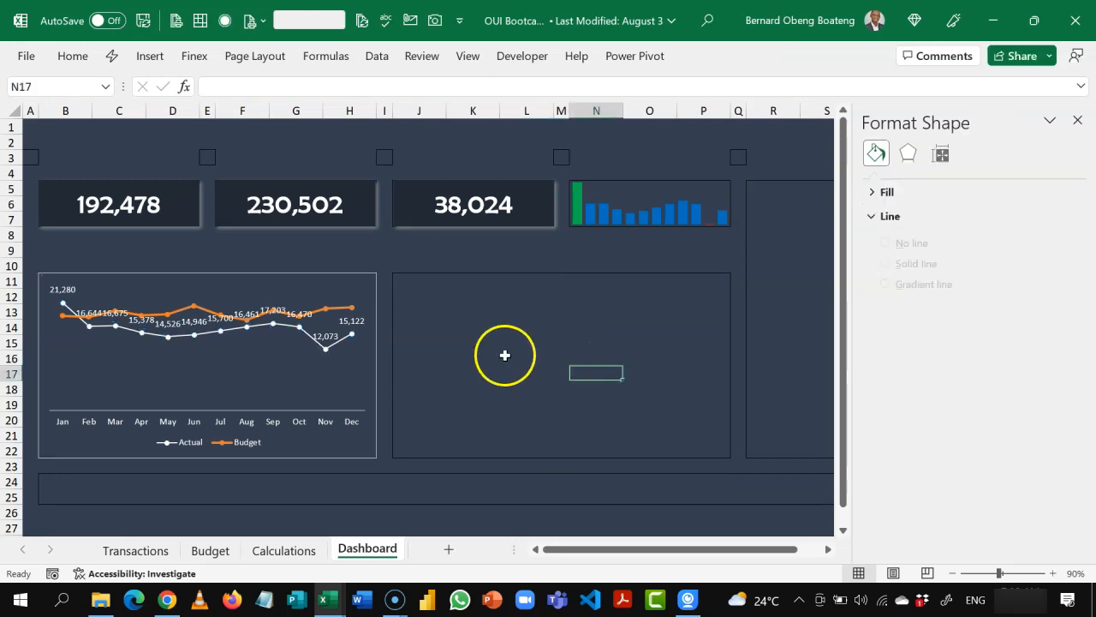
Step: Apply the custom number format 0.0,"k" to the Actual series' data labels
click(196, 324)
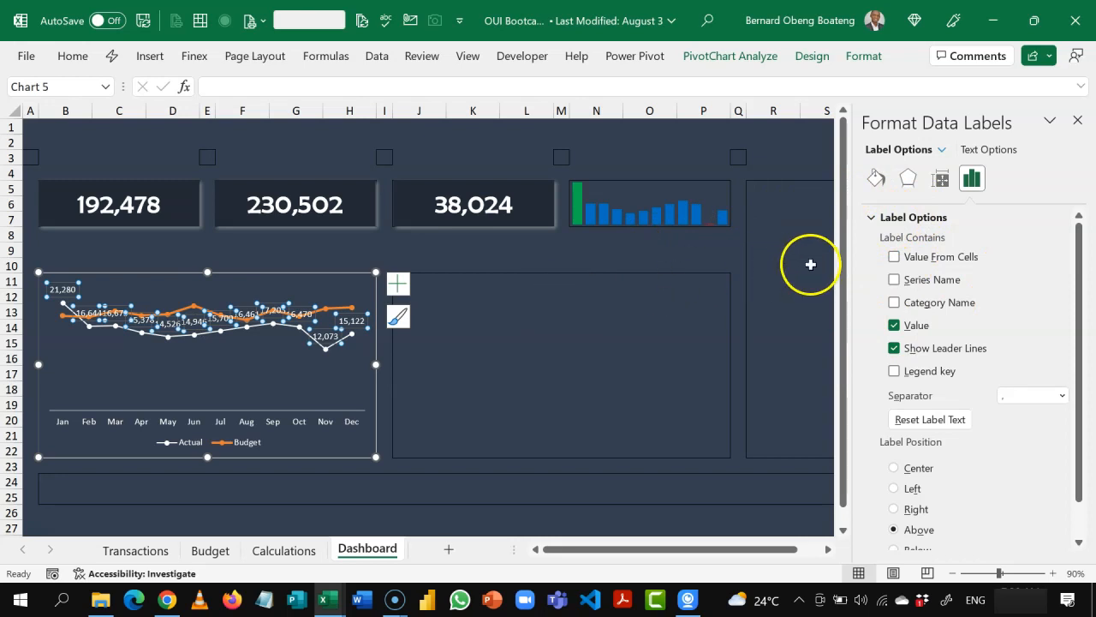
click(874, 219)
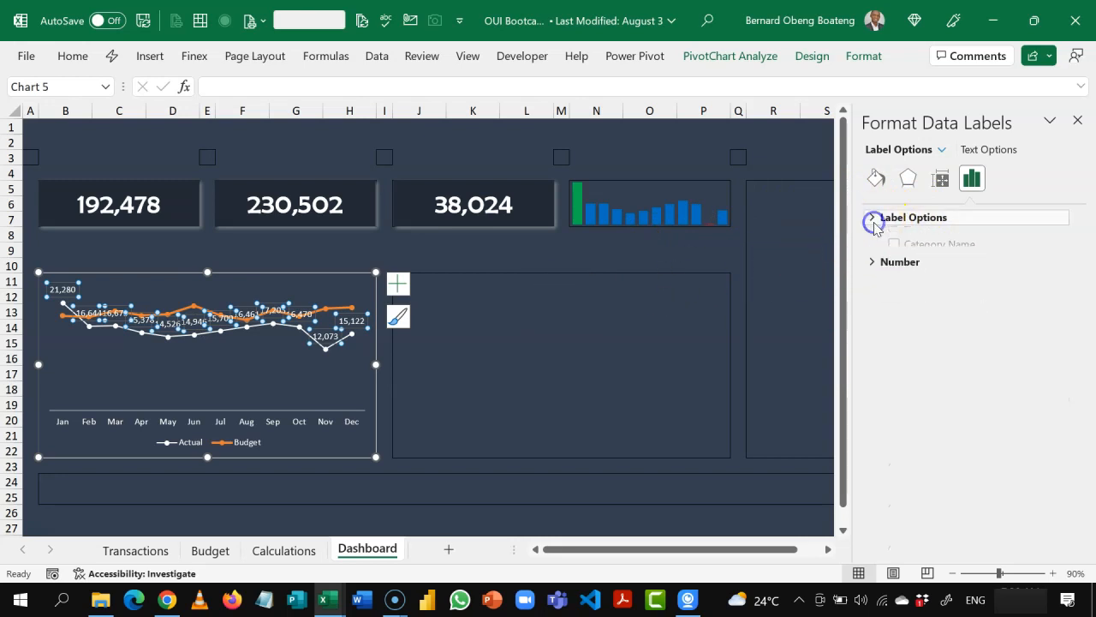
click(872, 242)
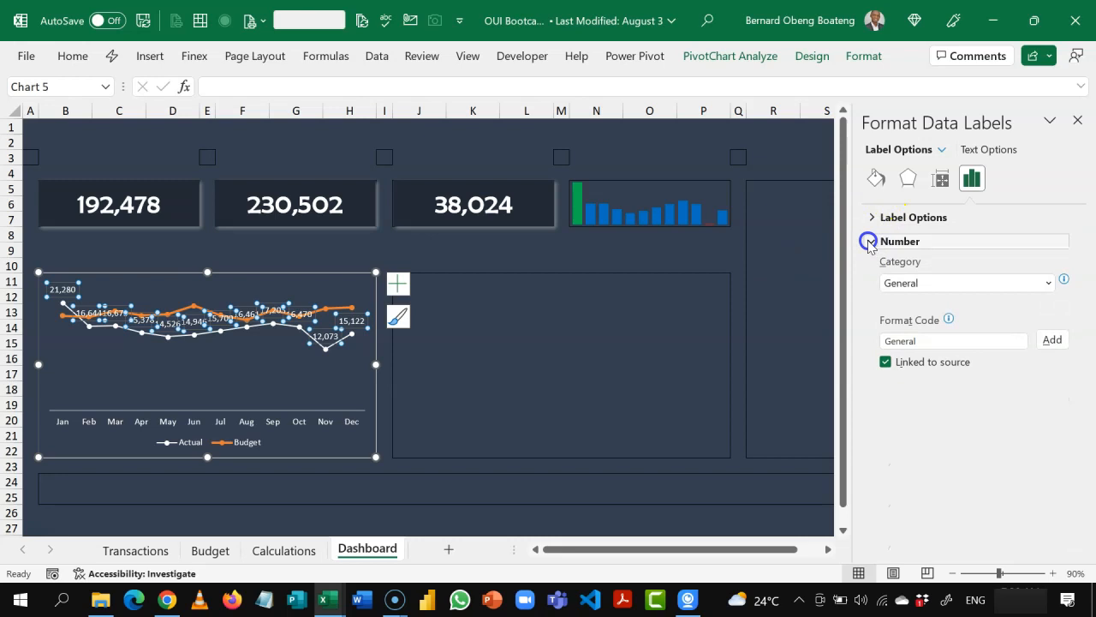
click(871, 241)
click(871, 241)
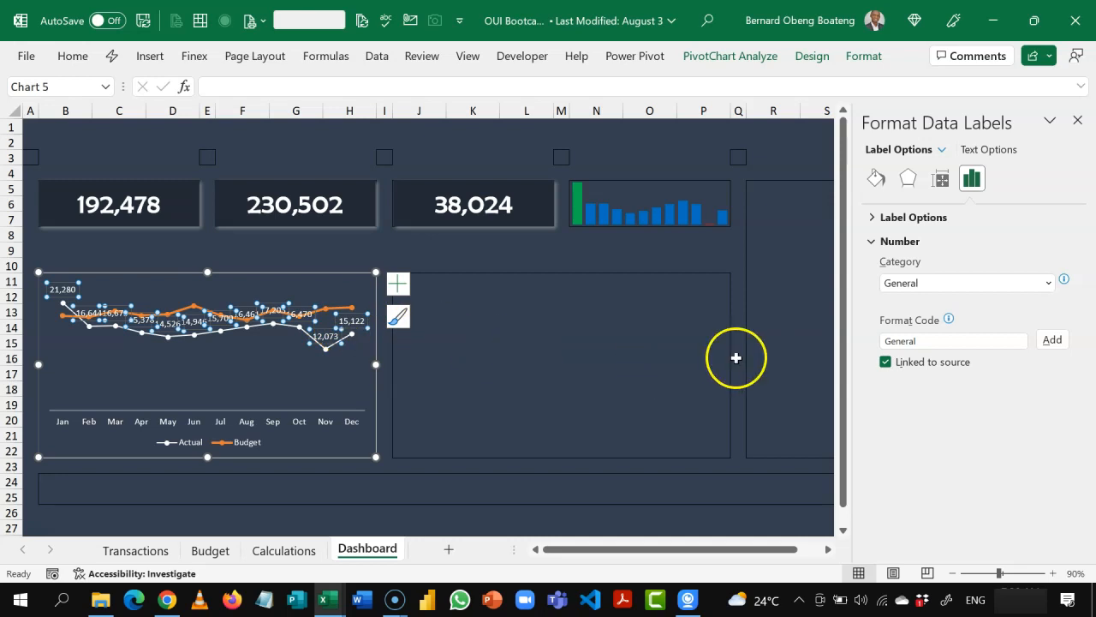
drag(928, 341, 789, 350)
key(BackSpace)
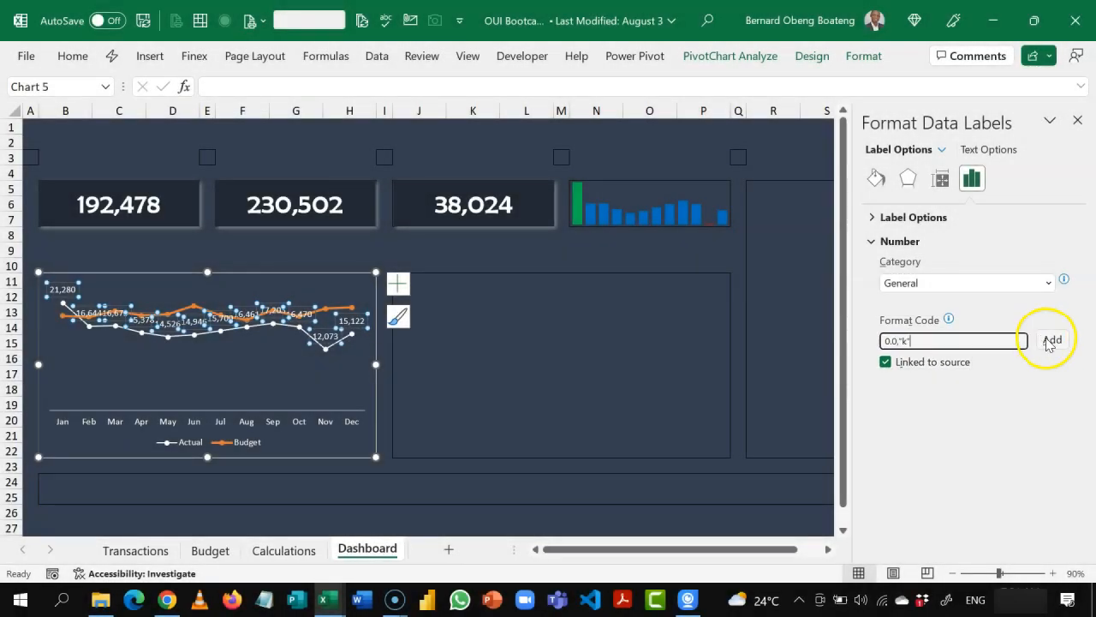
click(1049, 340)
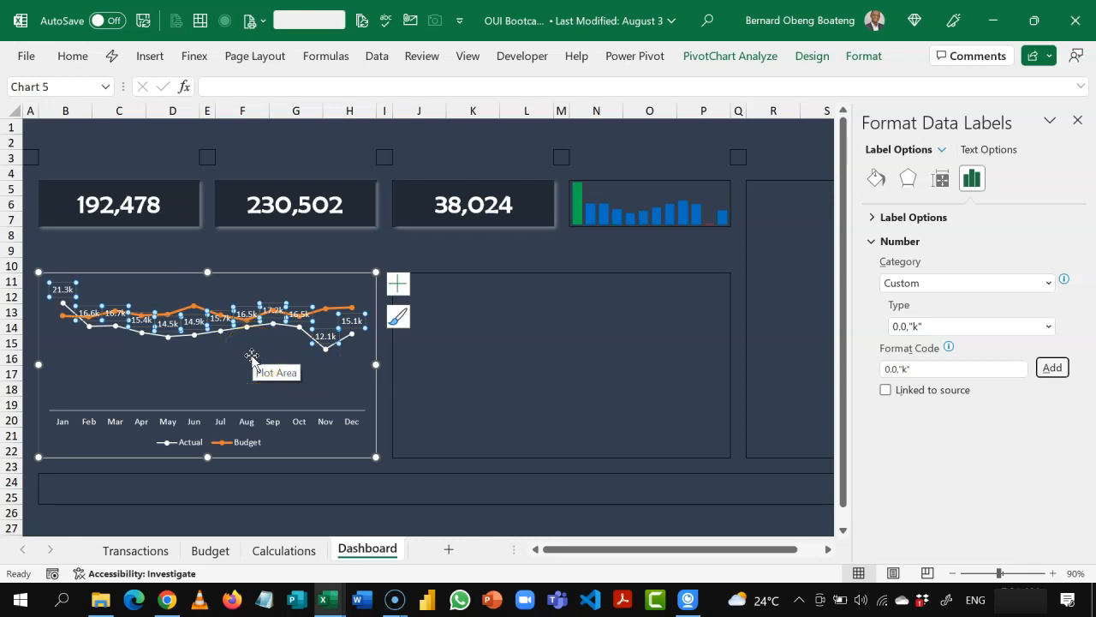
Step: Format the Budget series as a solid standard blue line with a width of 1 pt
click(183, 307)
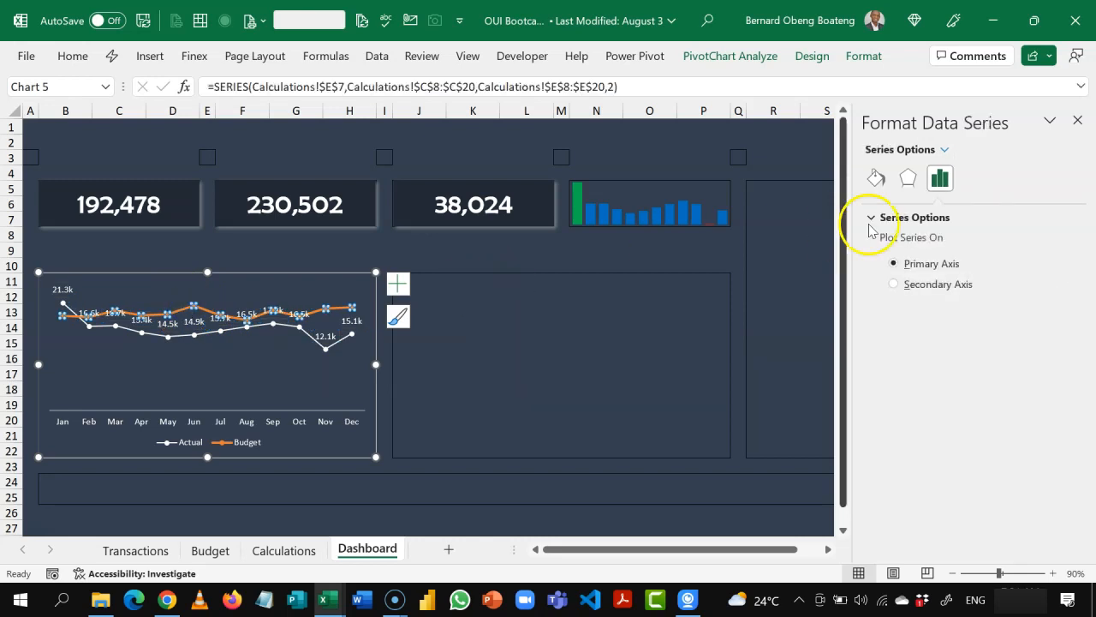
click(875, 179)
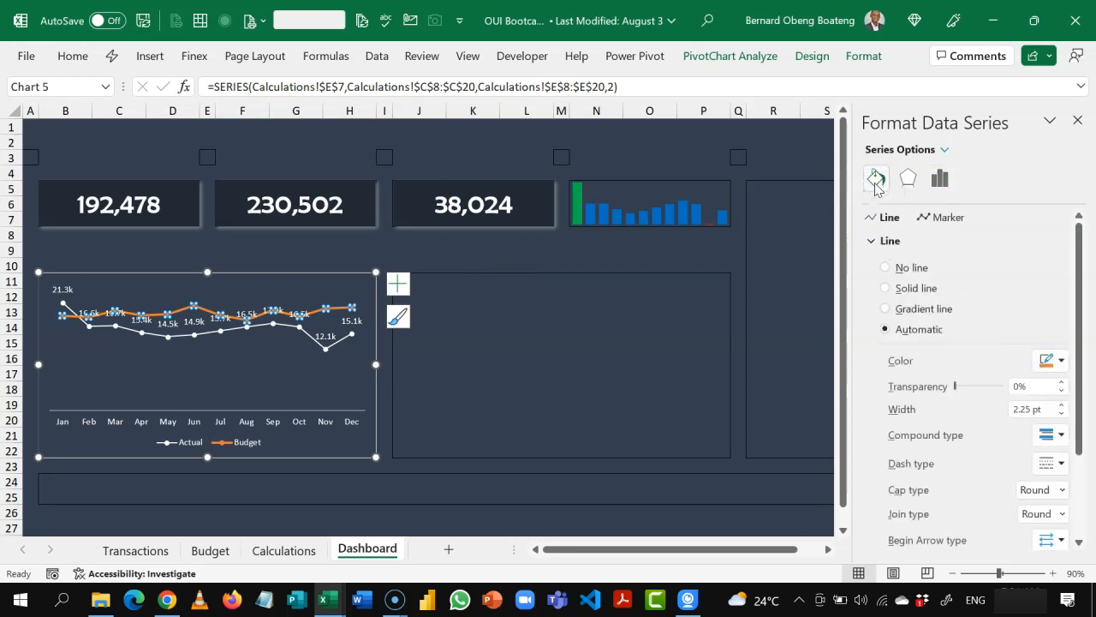
click(1062, 363)
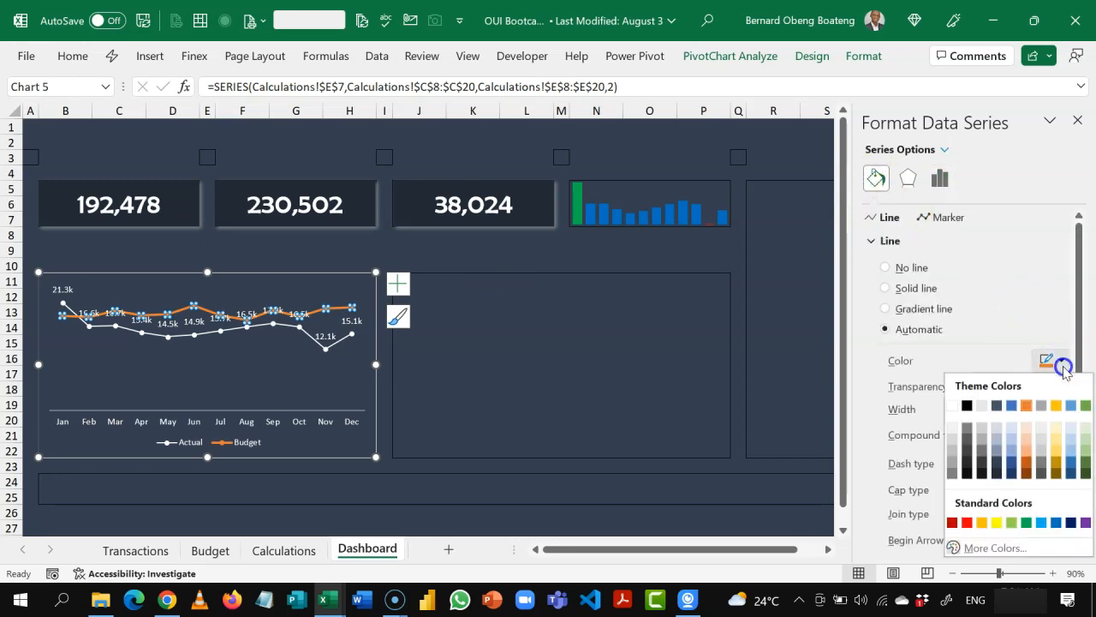
click(1062, 522)
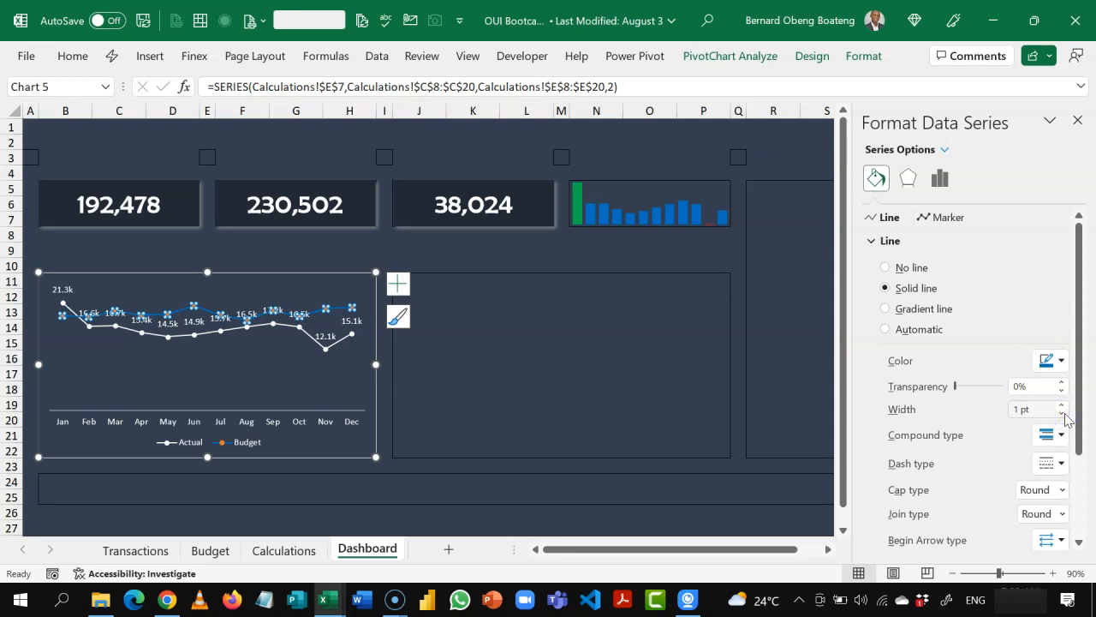
Step: Give the Budget series markers a solid standard blue fill and no border
click(941, 217)
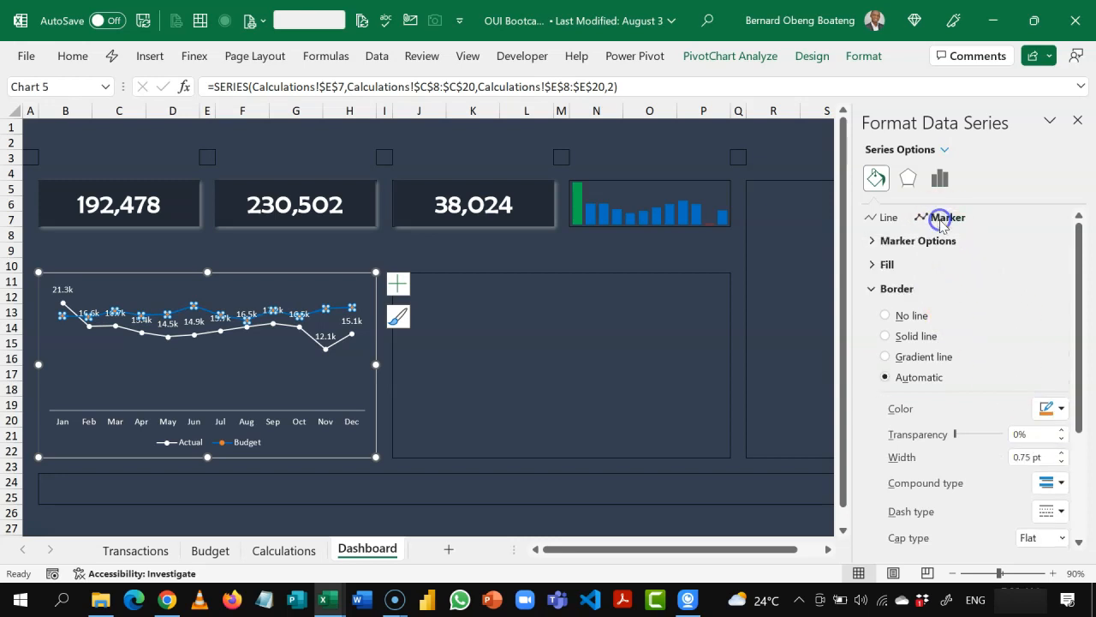
click(873, 267)
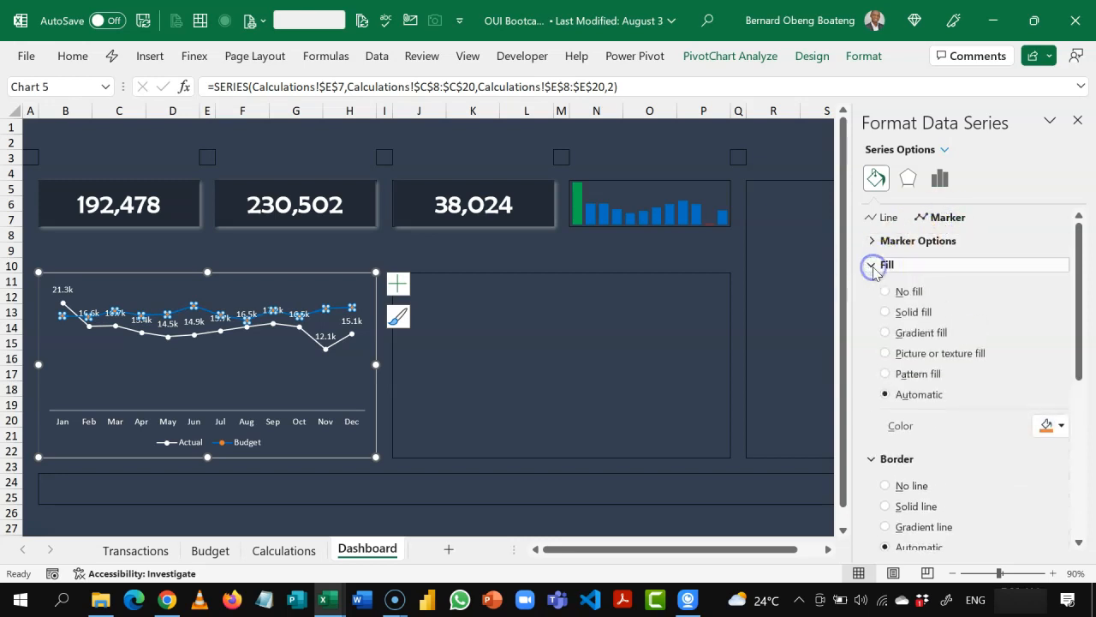
click(1062, 427)
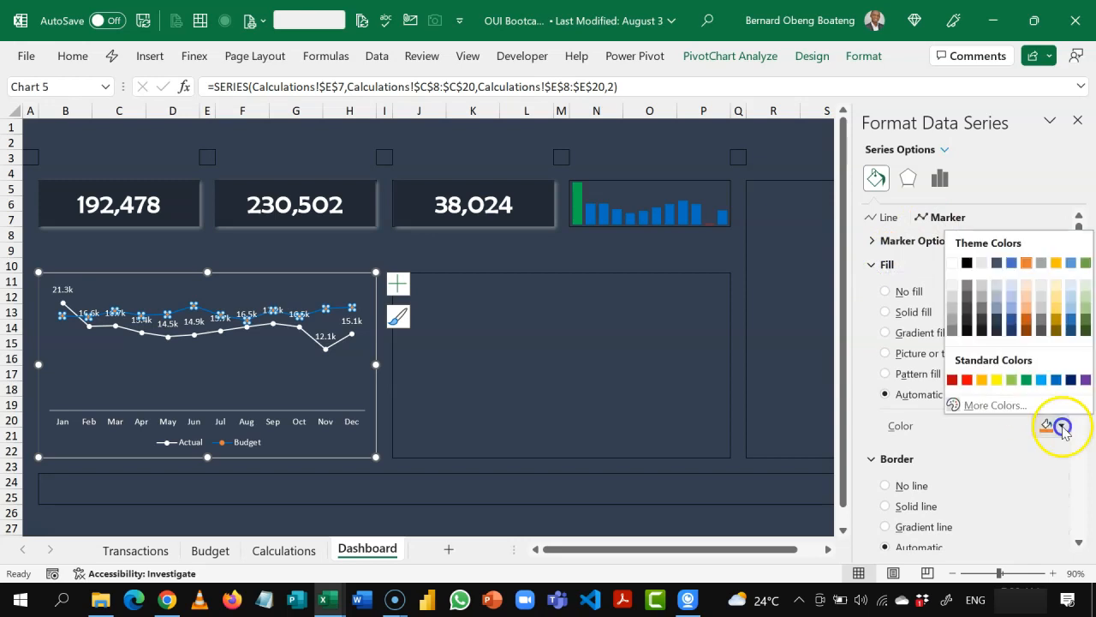
click(1057, 382)
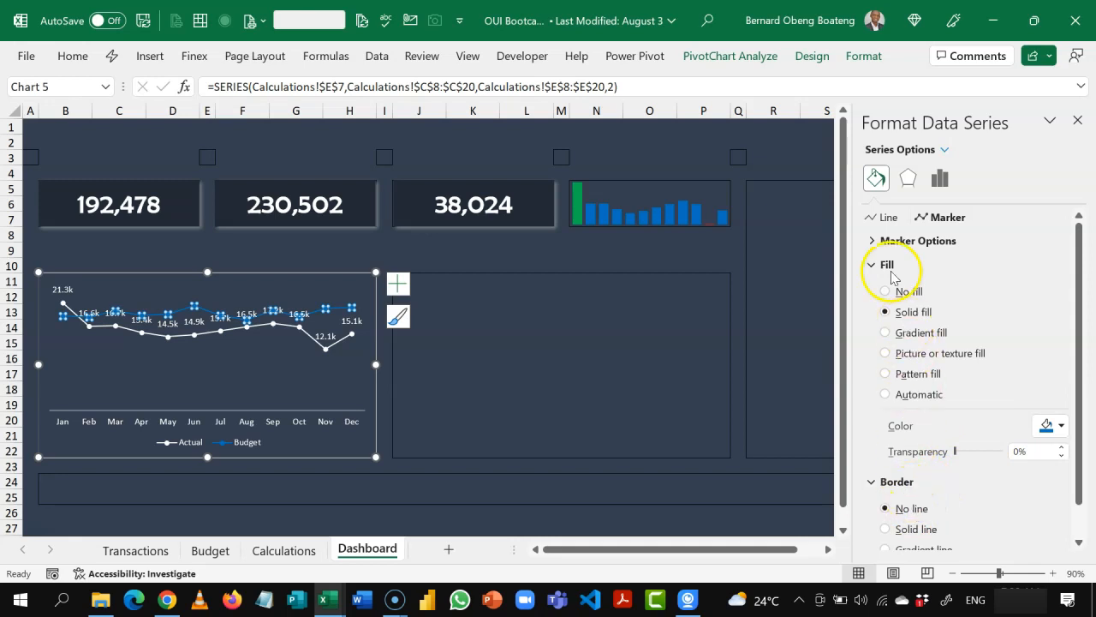
Step: Turn on smoothed lines for both the Budget and Actual series, then close the formatting pane
click(887, 221)
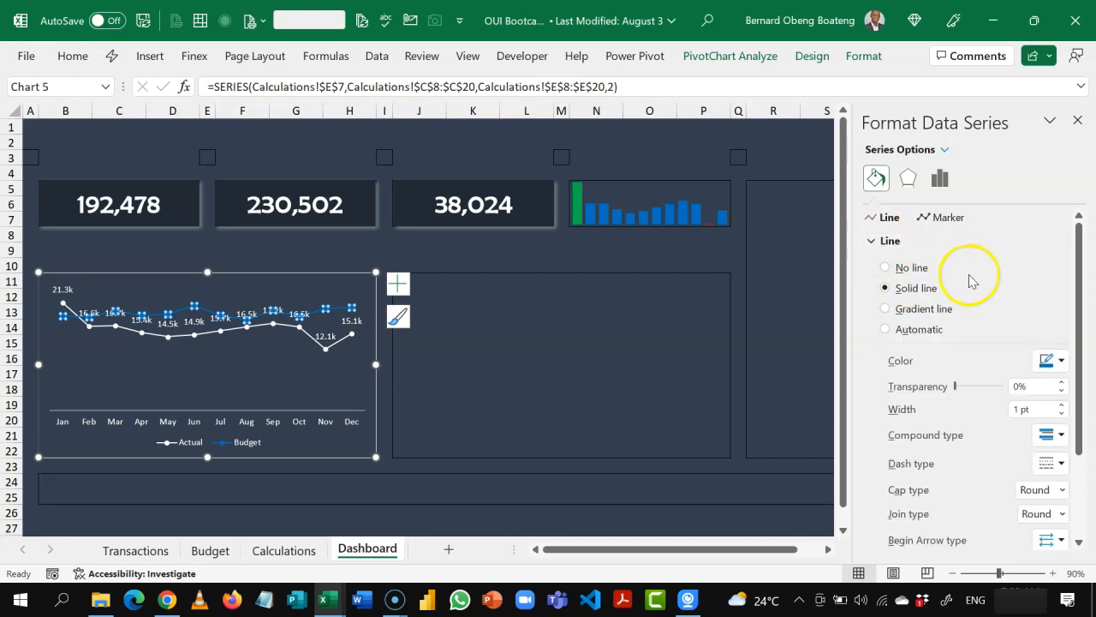
click(893, 241)
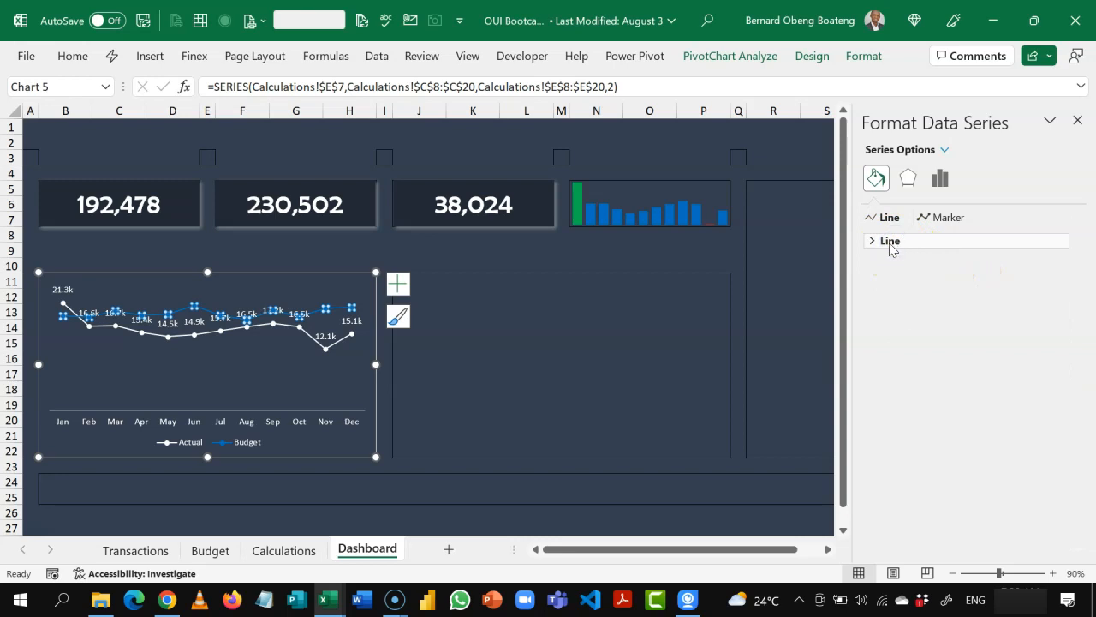
click(891, 242)
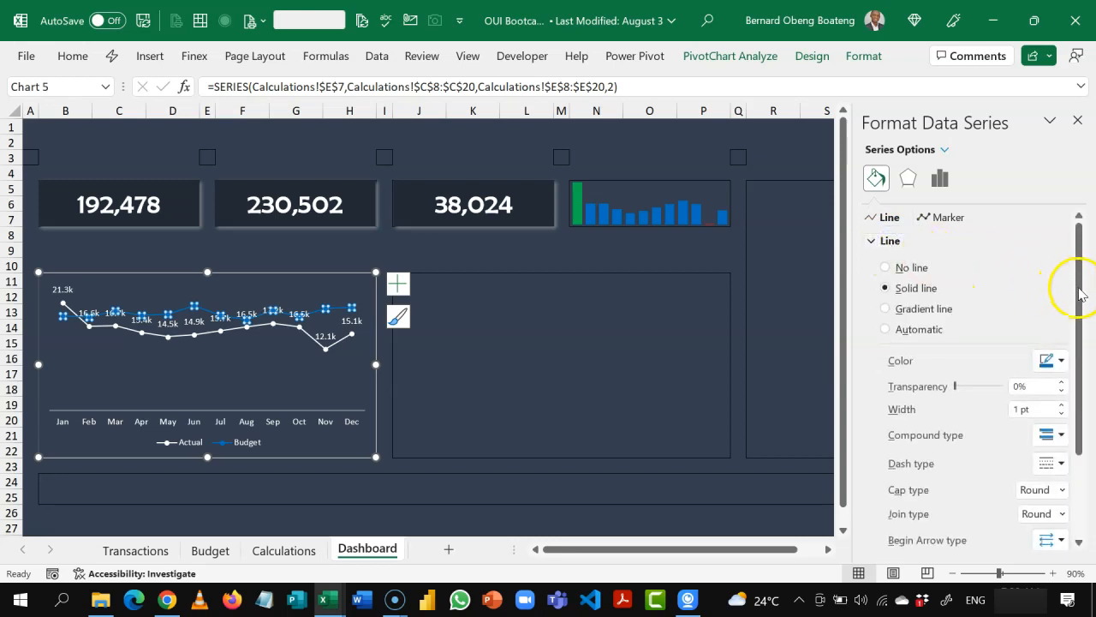
drag(1080, 292, 1081, 415)
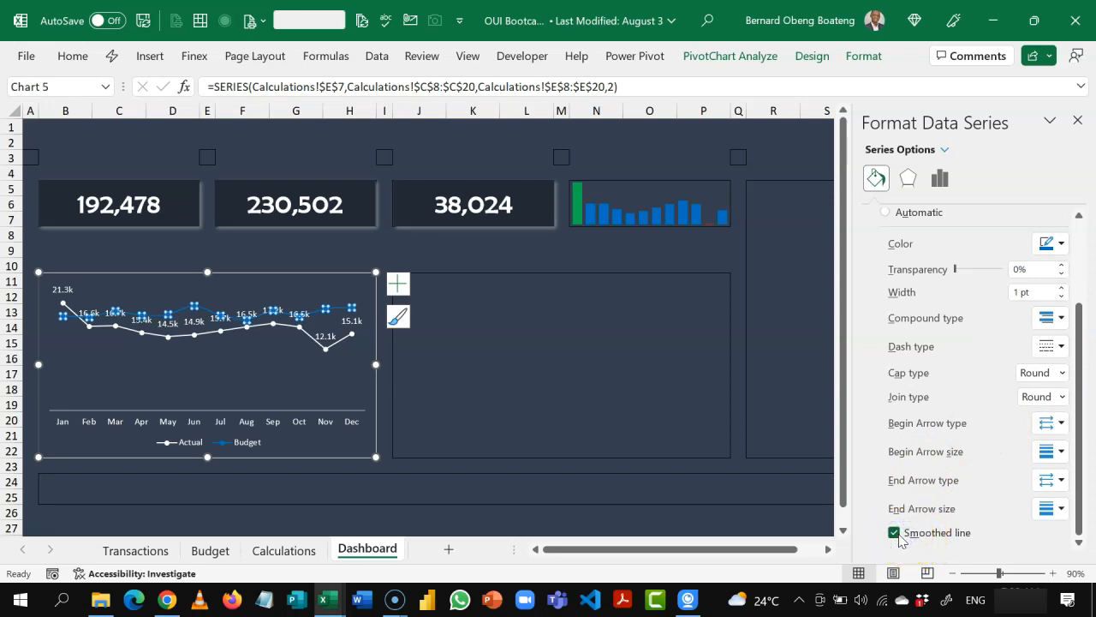
click(343, 346)
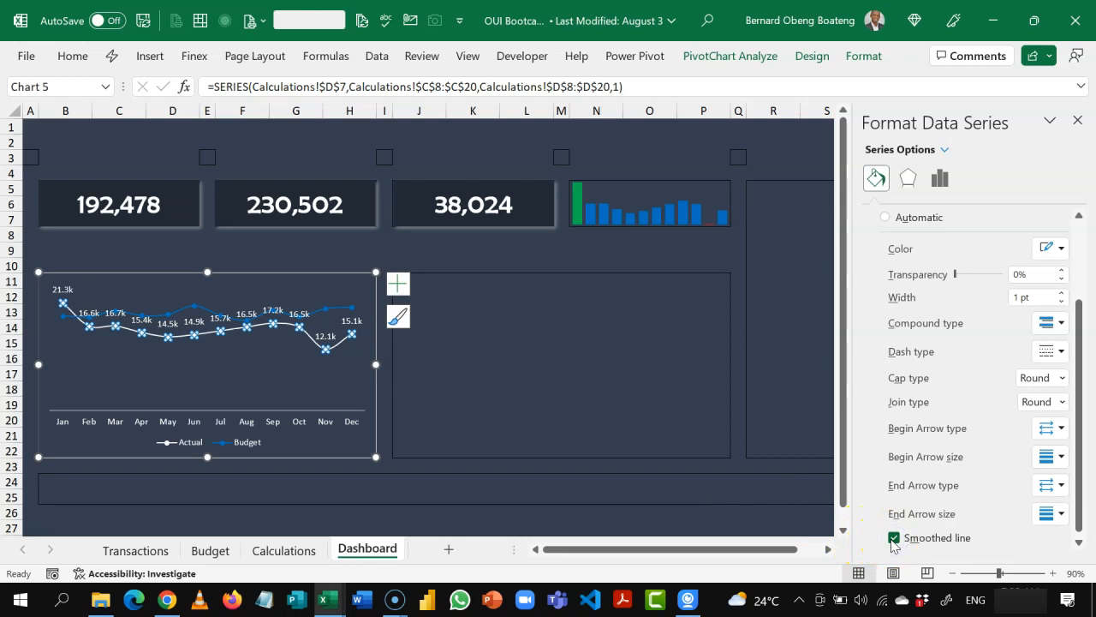
click(488, 428)
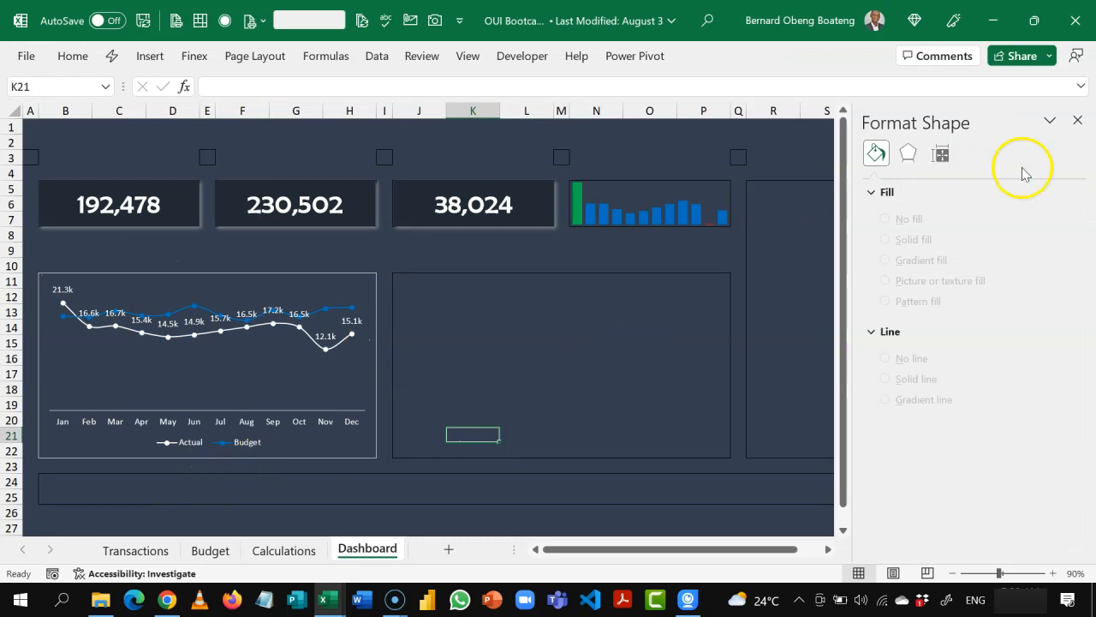
click(1081, 124)
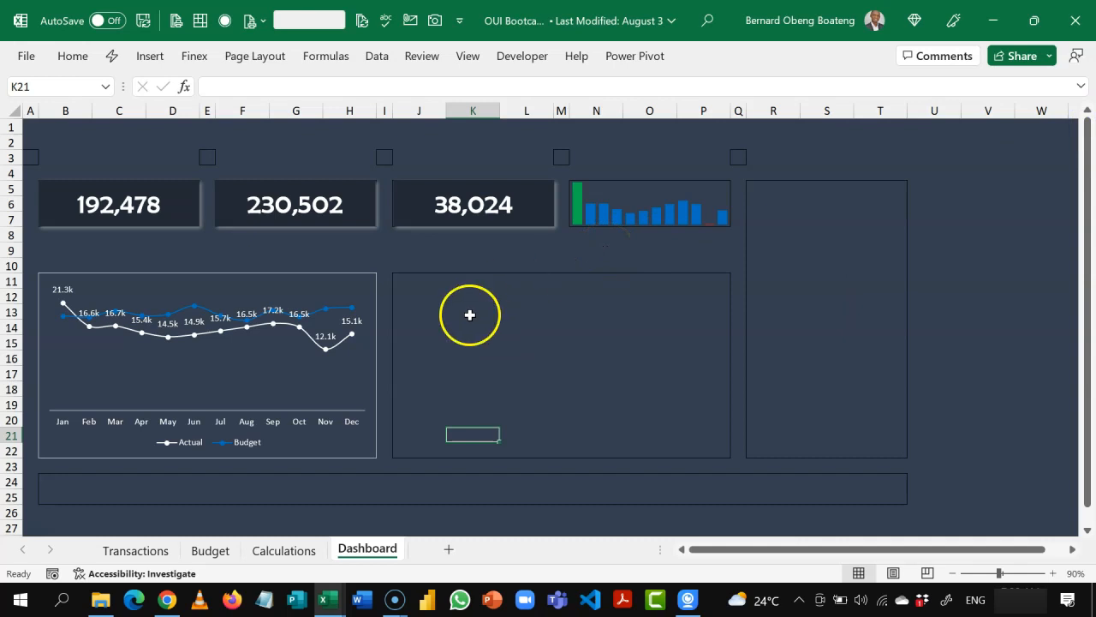
Step: Remove the outline from the Dashboard line chart's area
click(375, 297)
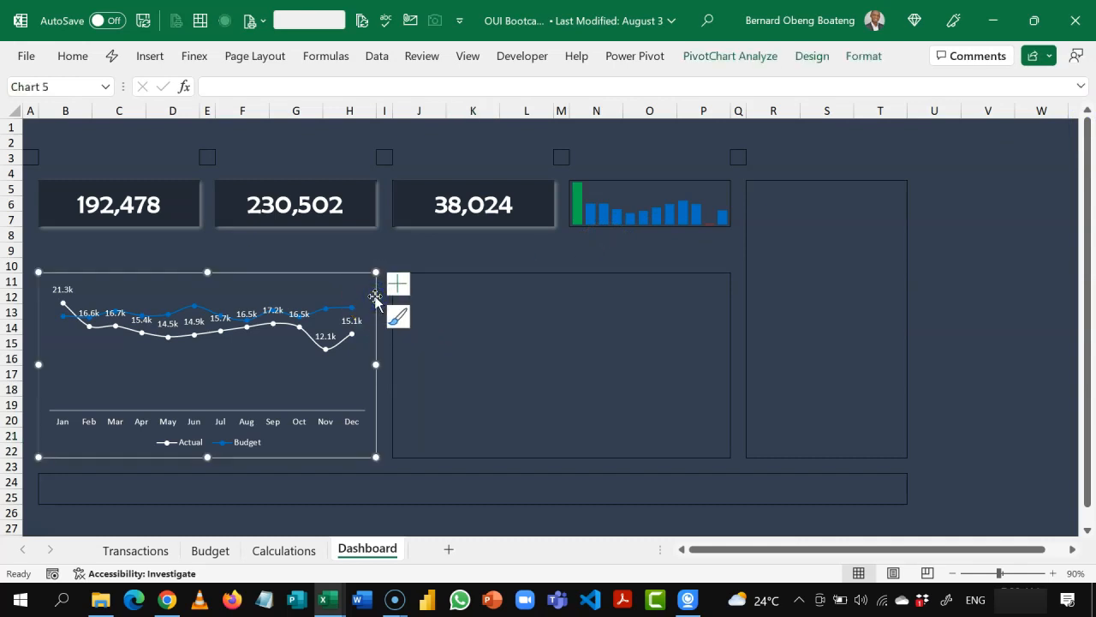
click(863, 56)
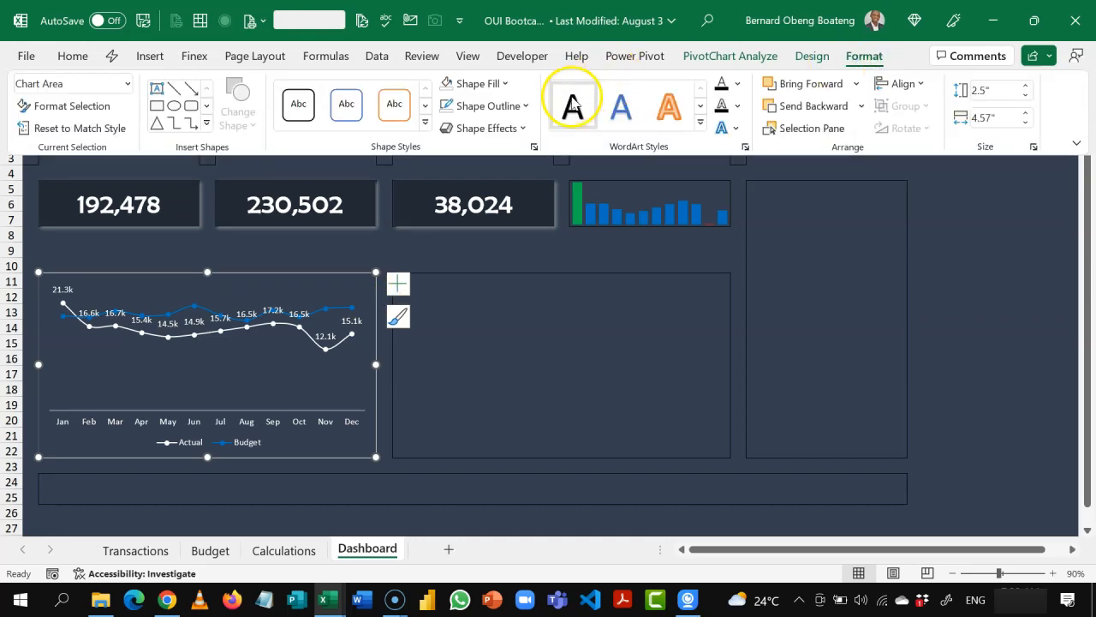
click(526, 107)
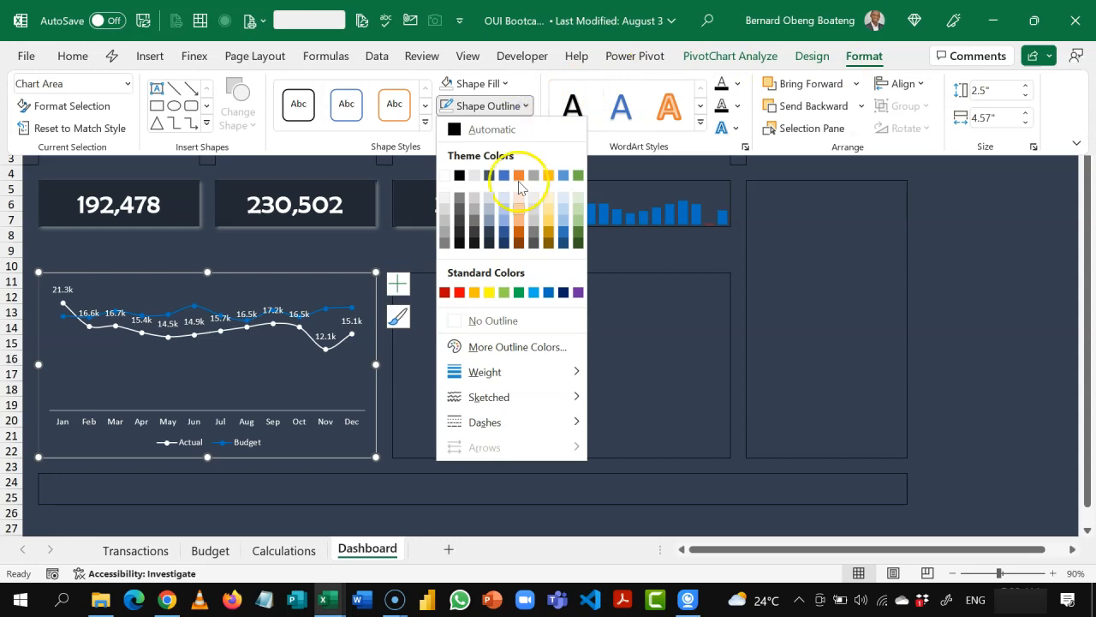
click(484, 321)
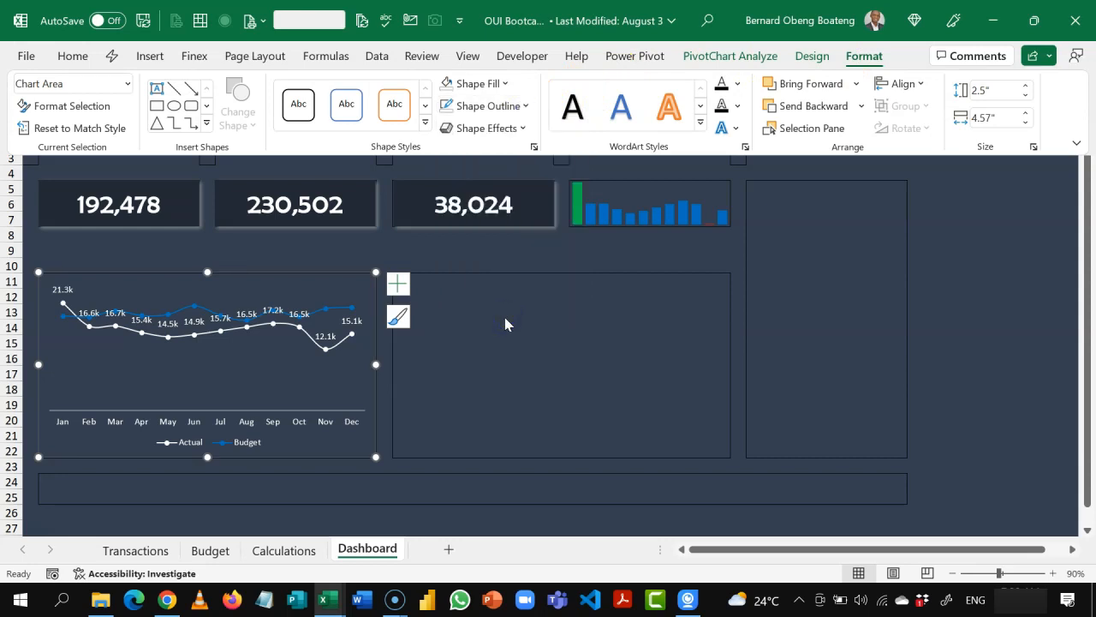
Step: Apply the outer Offset: Bottom Right shadow to the Dashboard line chart's area, then deselect the chart
click(522, 129)
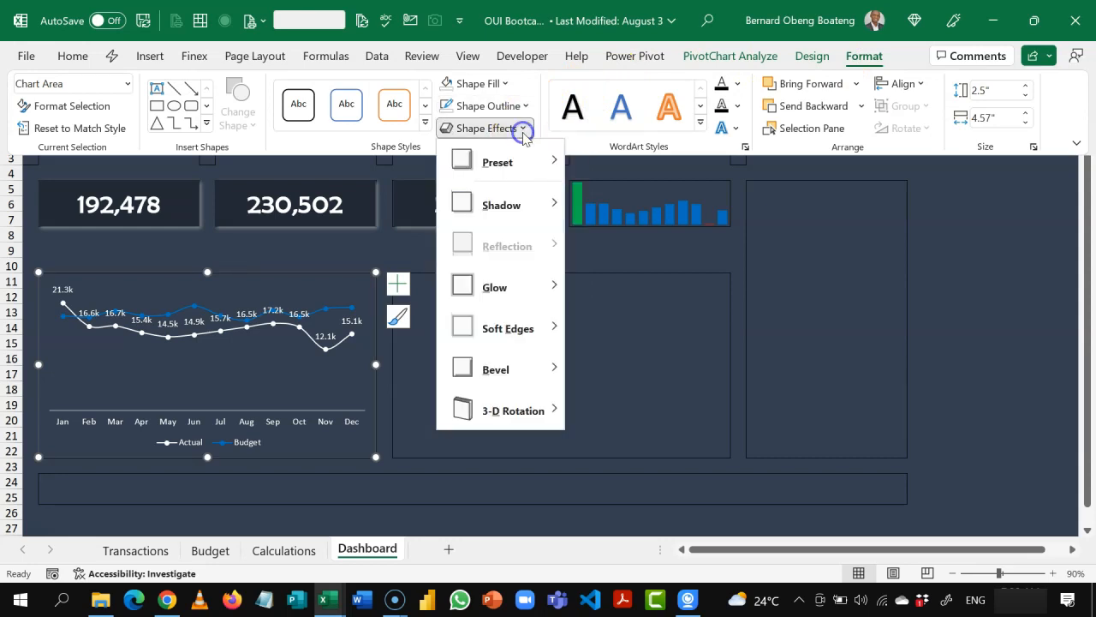
mouse_move(526, 210)
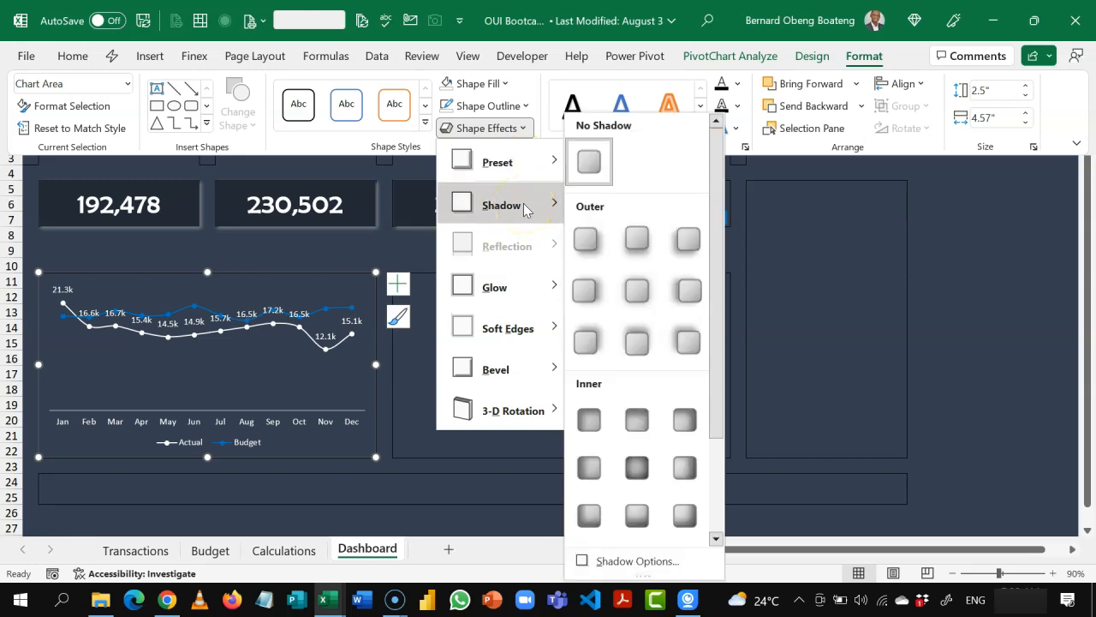
click(580, 243)
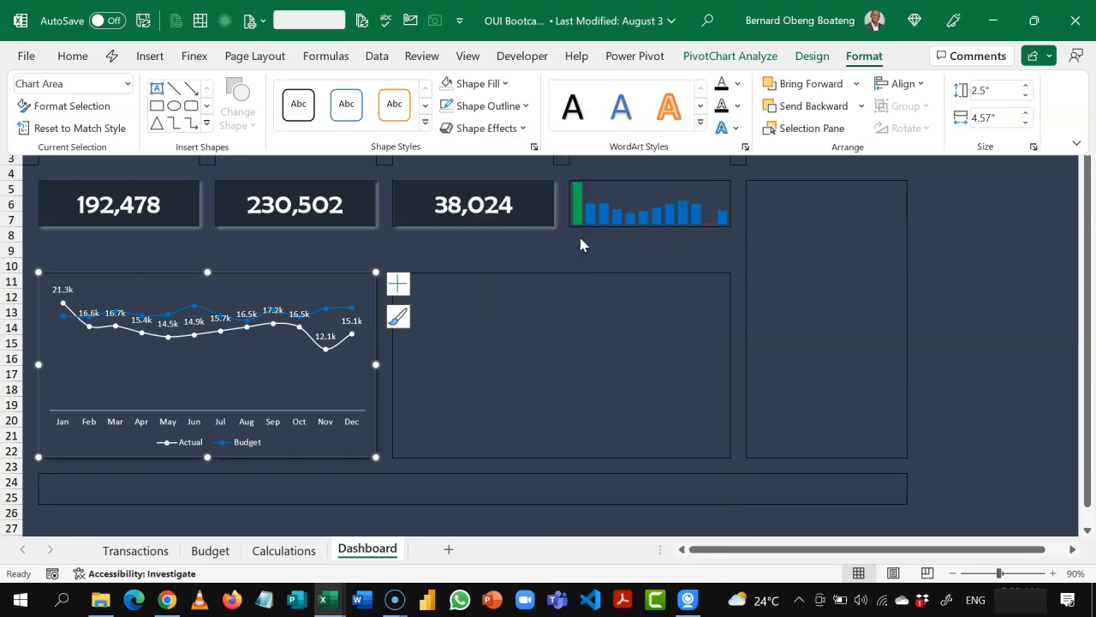
click(521, 128)
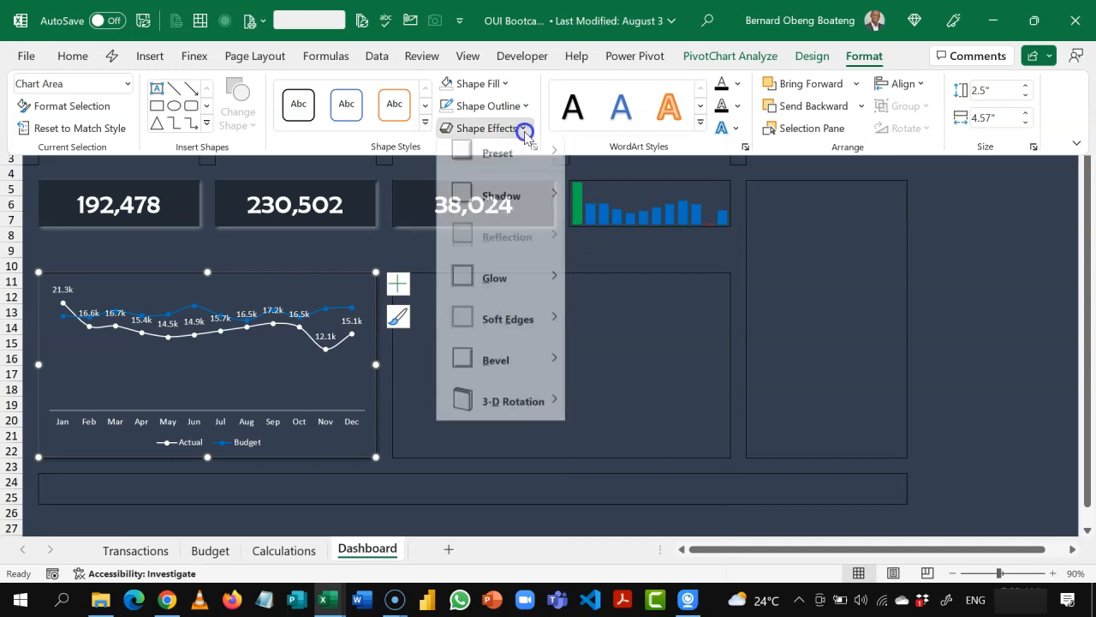
mouse_move(531, 205)
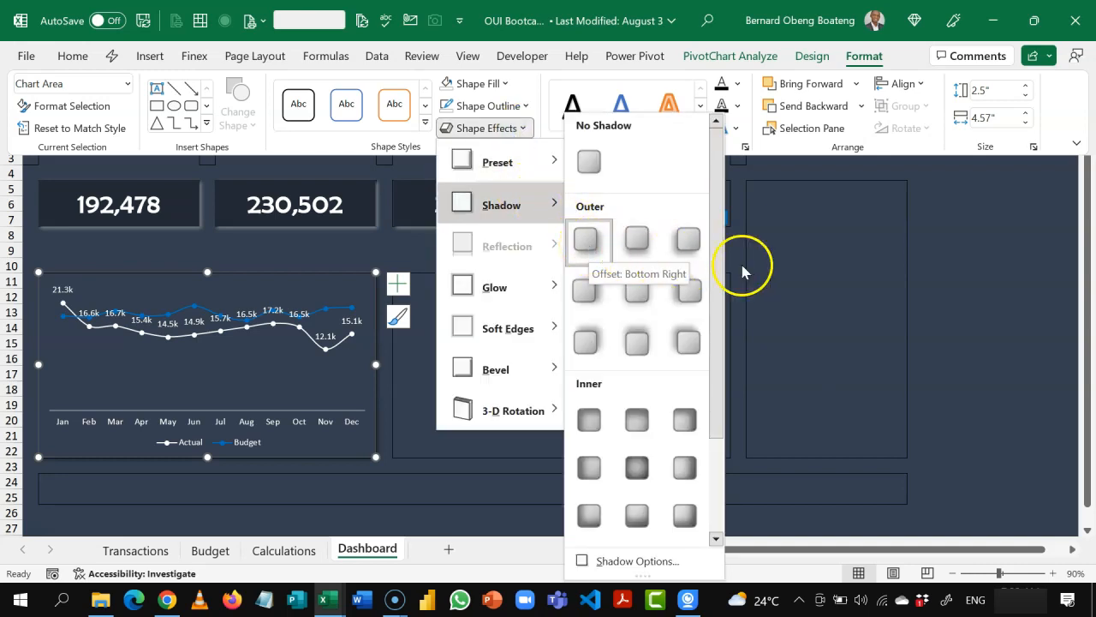
click(777, 271)
click(776, 268)
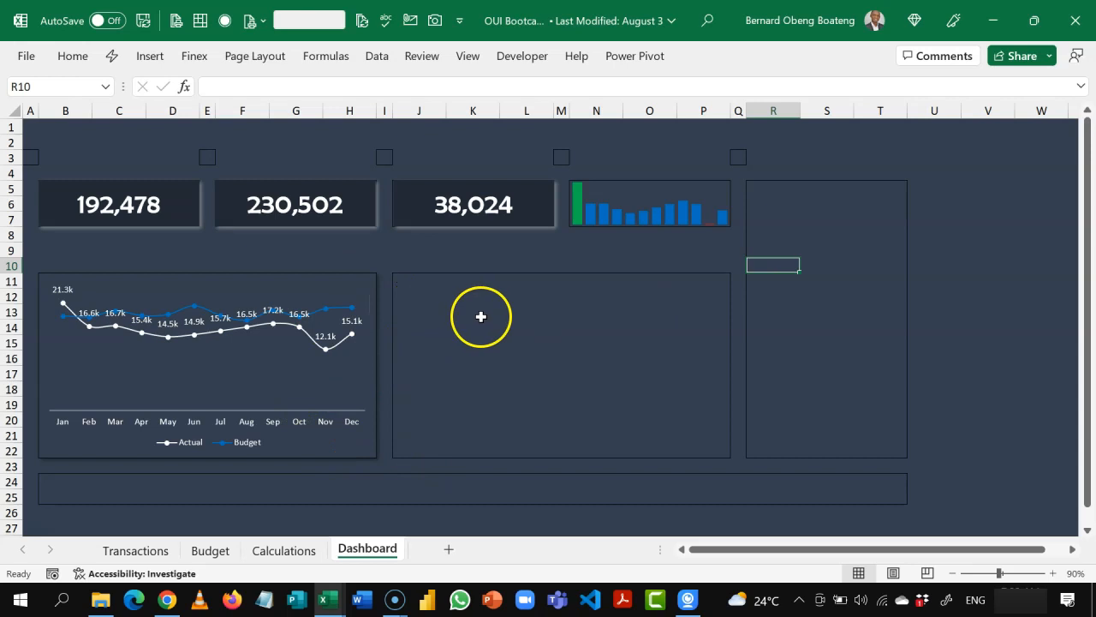
Step: Examine the Top 5 doughnut chart on the finished dashboard in OUI Bootcamp_Finish.xlsx, then return to the working workbook
click(409, 328)
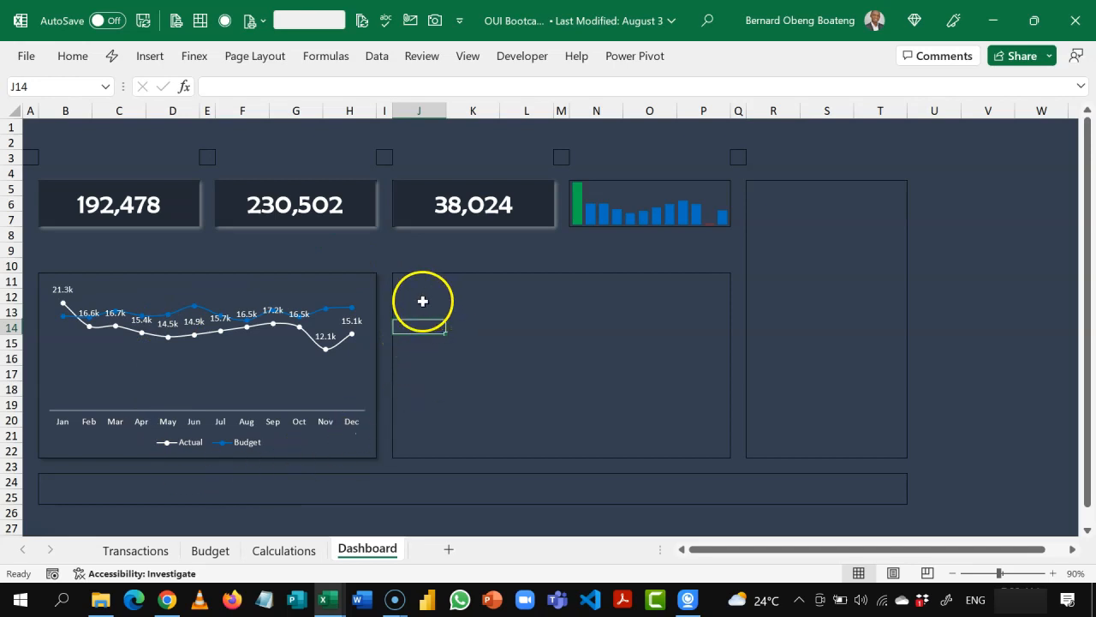
click(408, 288)
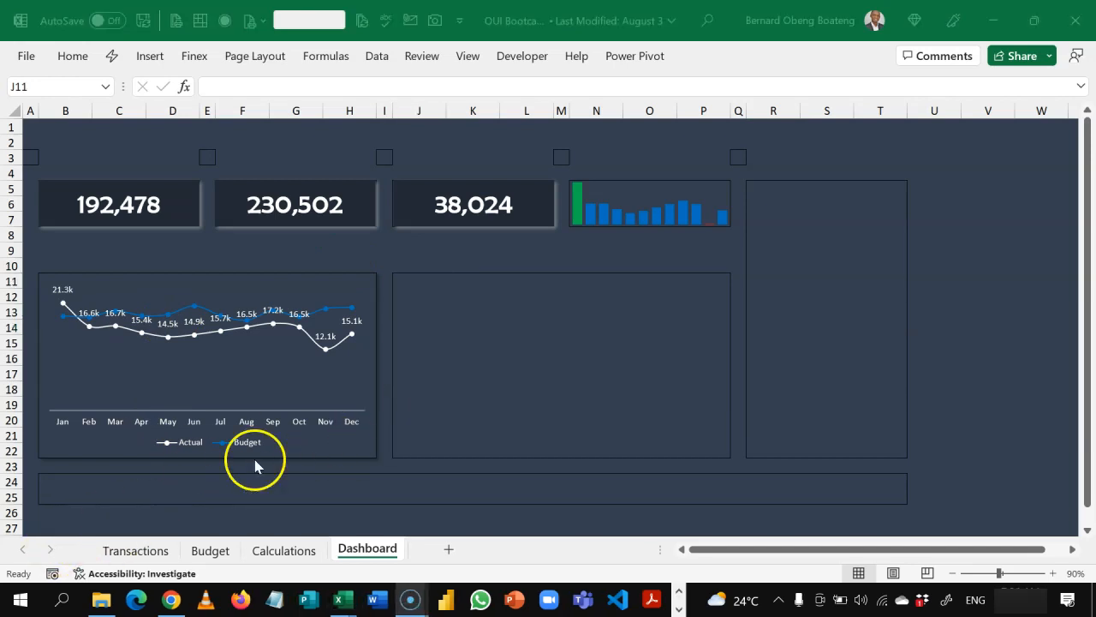
click(482, 383)
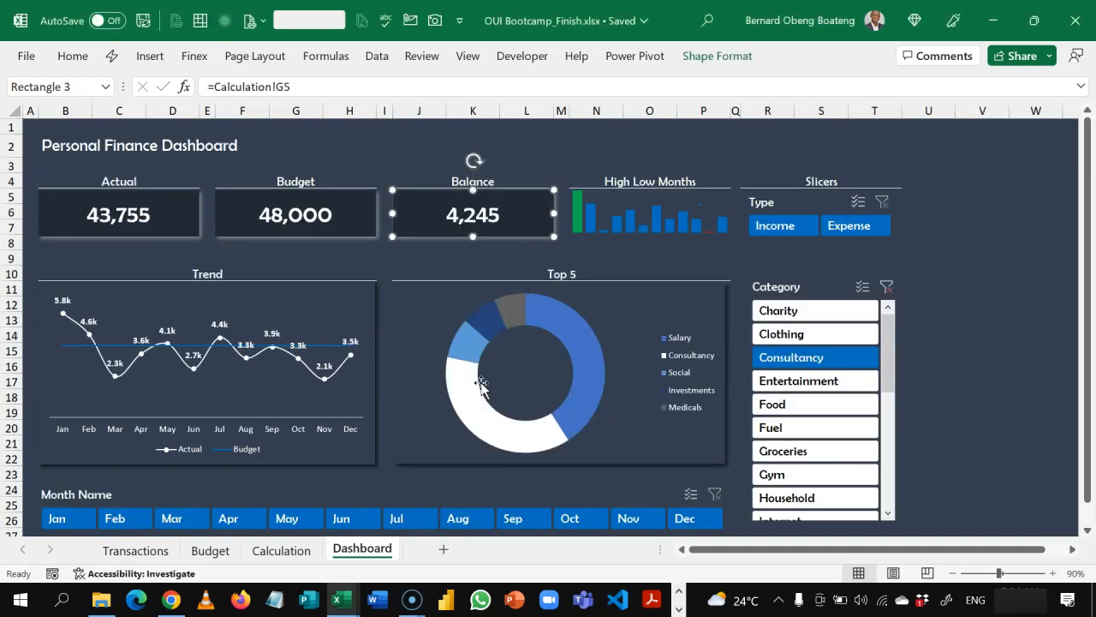
click(649, 275)
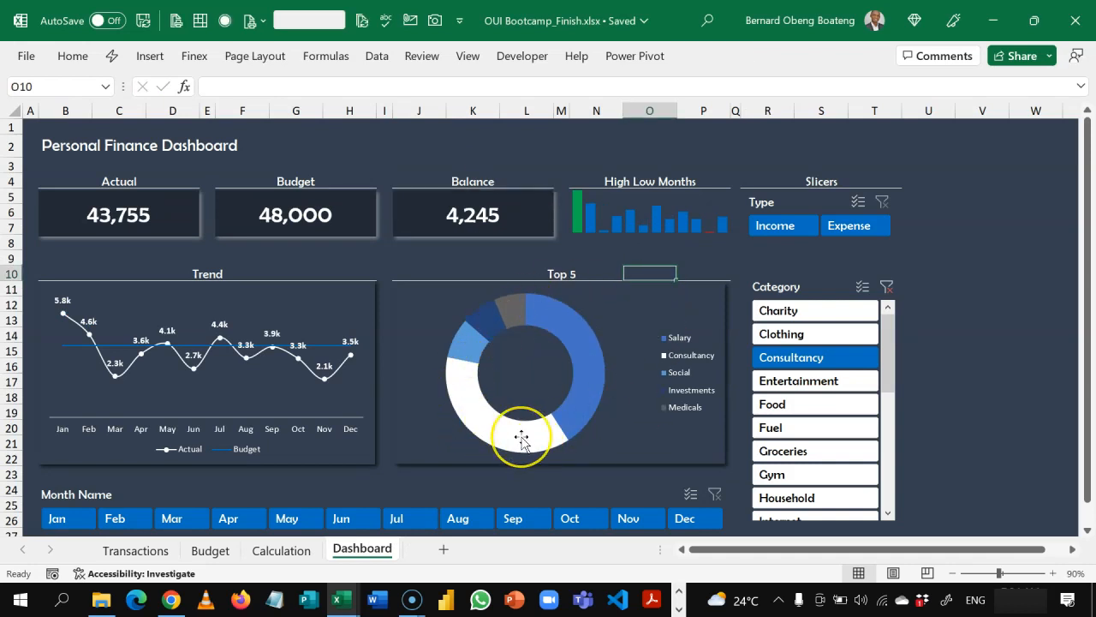
mouse_move(521, 441)
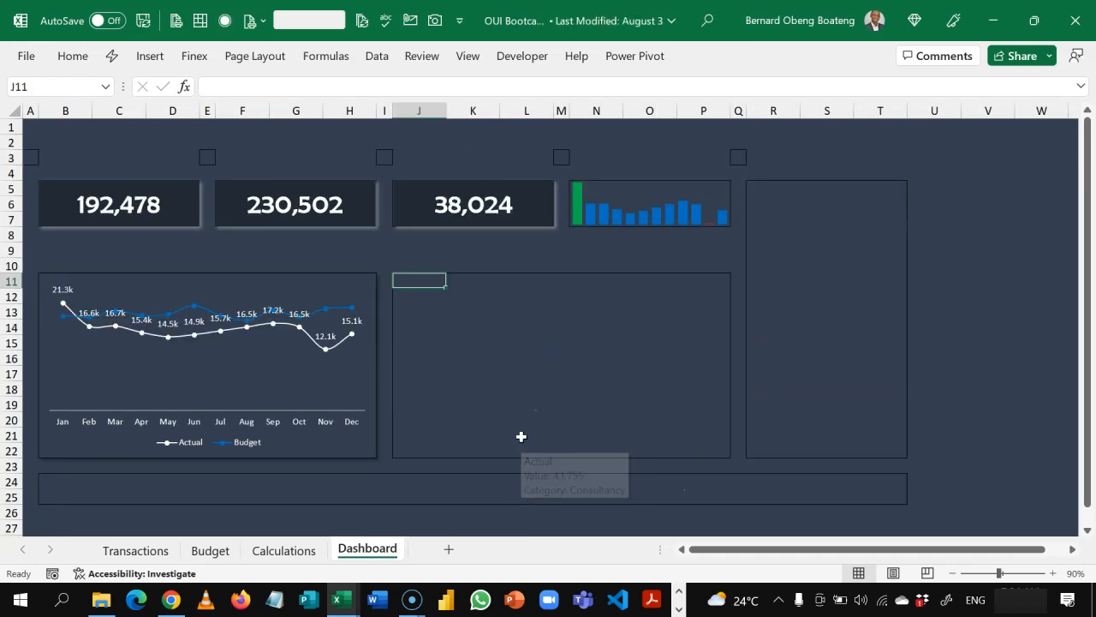
Step: Insert a Doughnut PivotChart from the Category and Actual PivotTable starting in row 25 of the Calculations sheet
click(297, 552)
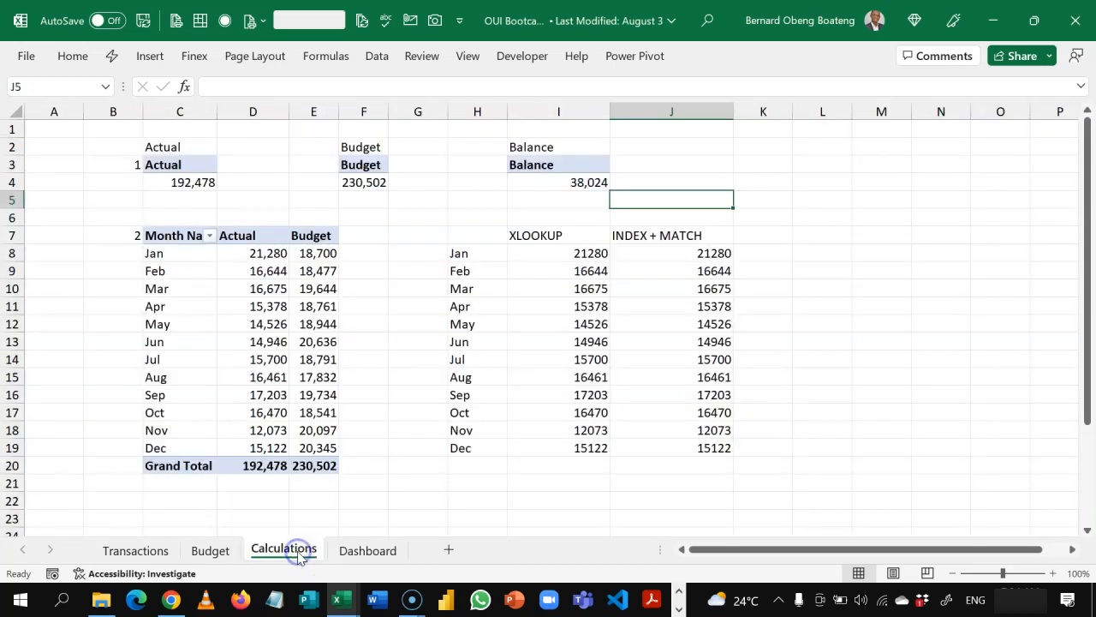
click(416, 468)
key(Down)
key(Down)
key(Down)
key(Down)
key(Down)
key(Down)
key(Down)
key(Down)
key(Down)
key(Down)
key(Down)
key(Down)
key(Down)
key(Down)
key(Down)
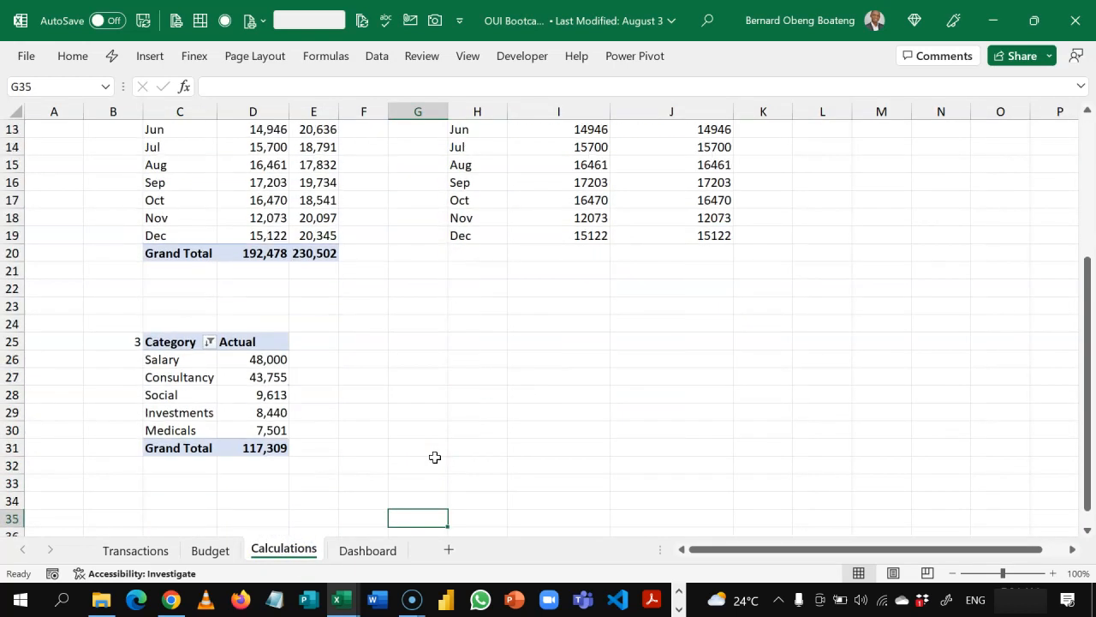
key(Left)
key(Home)
key(Up)
key(Up)
key(Up)
key(Up)
key(Up)
key(Up)
key(Up)
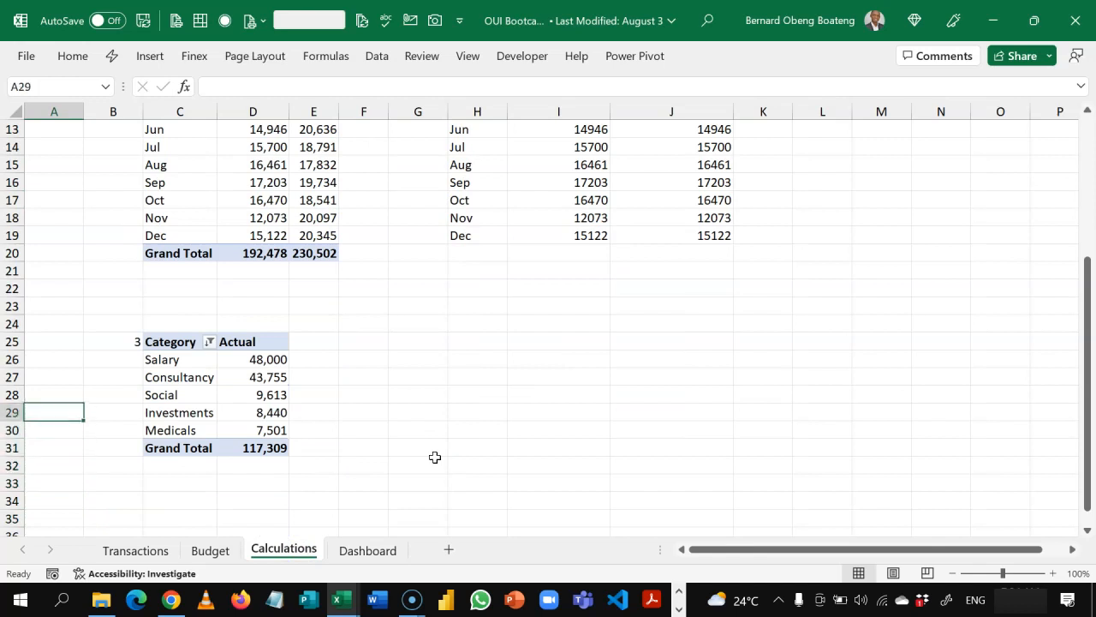
key(Right)
key(Right)
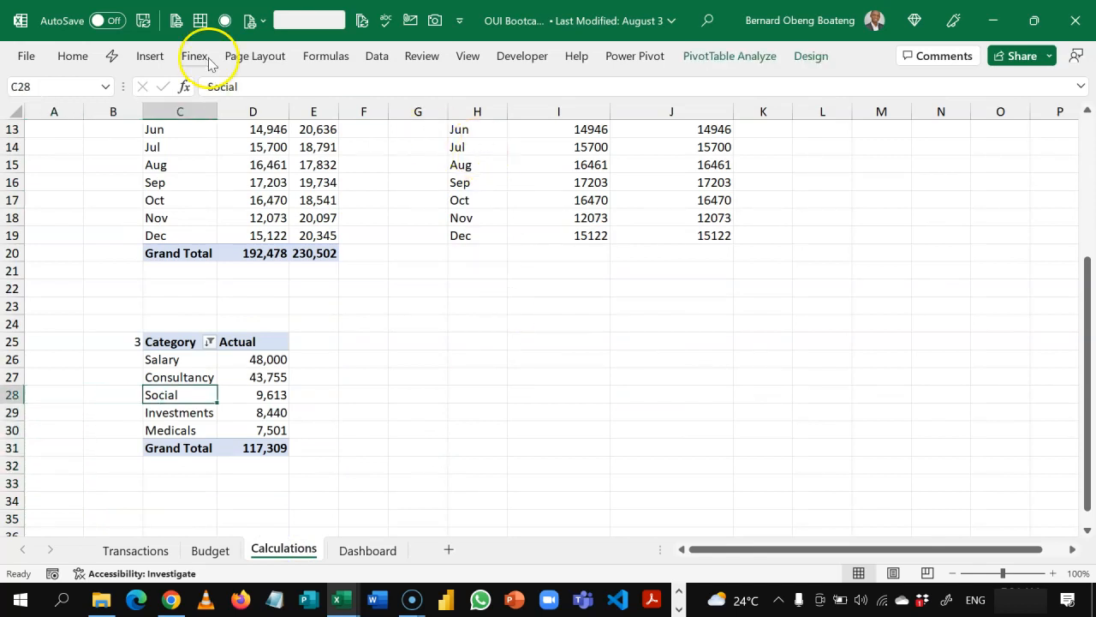
click(151, 56)
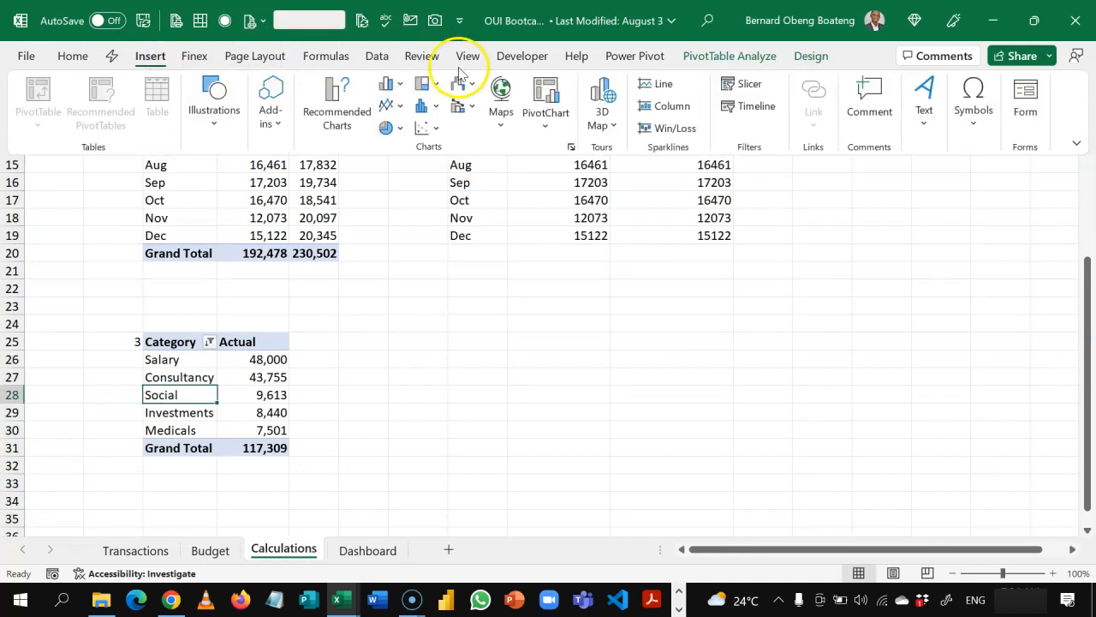
click(546, 95)
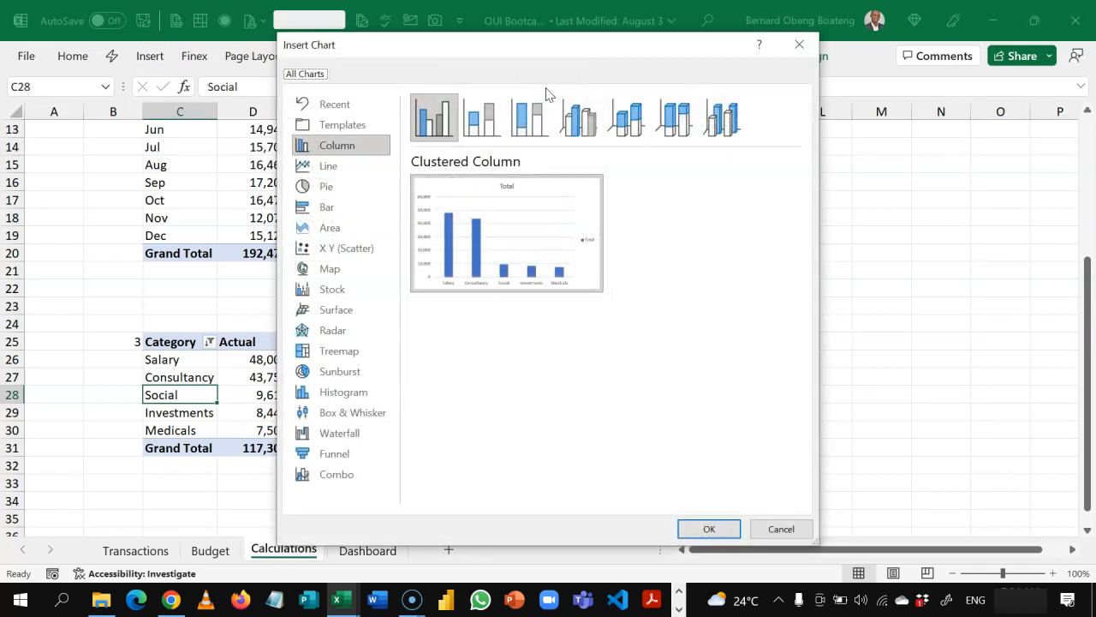
click(332, 186)
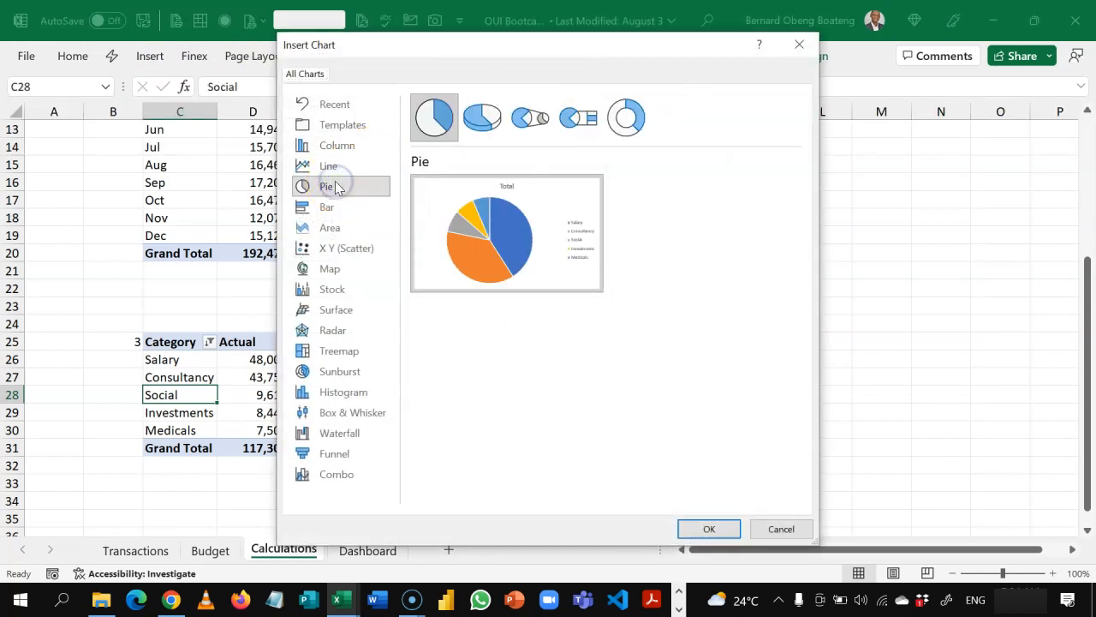
click(635, 116)
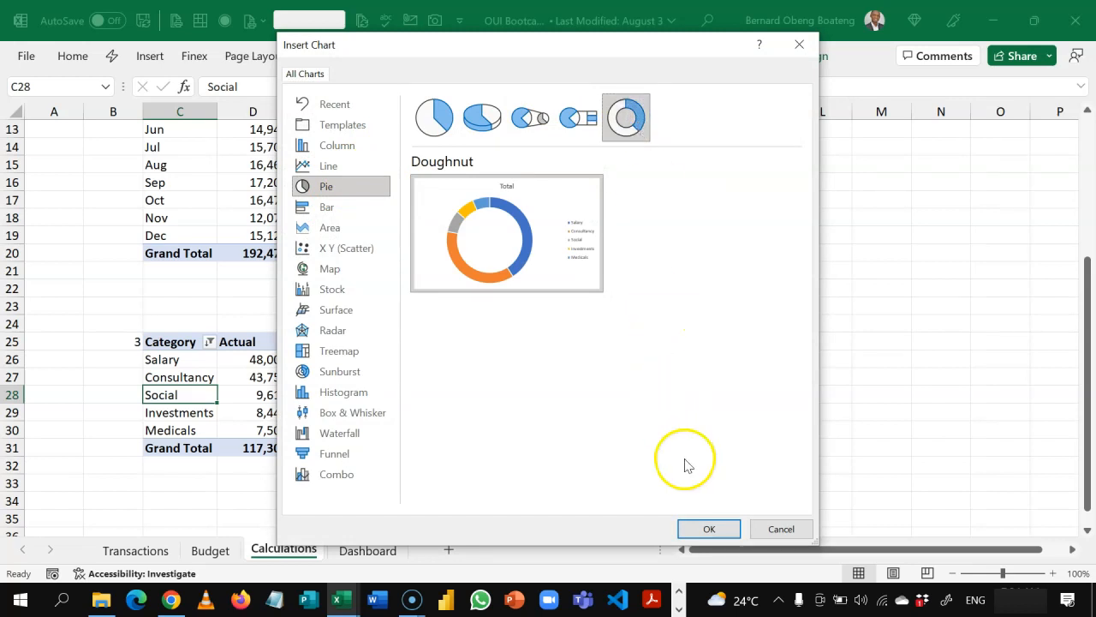
click(690, 526)
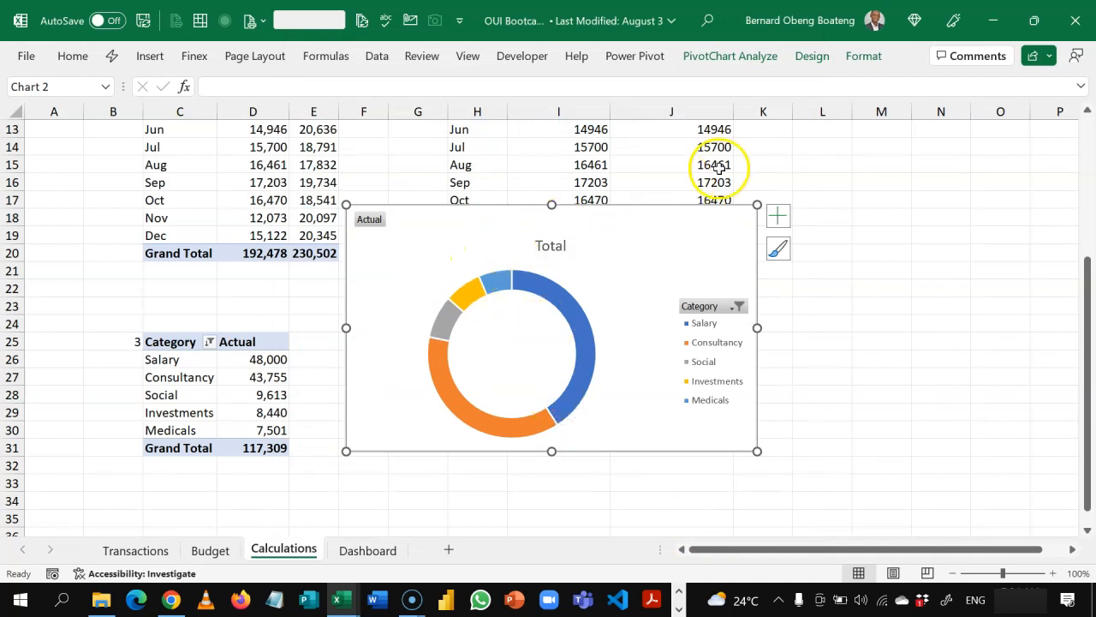
Step: Hide all field buttons on the doughnut PivotChart and delete its Total title
click(726, 56)
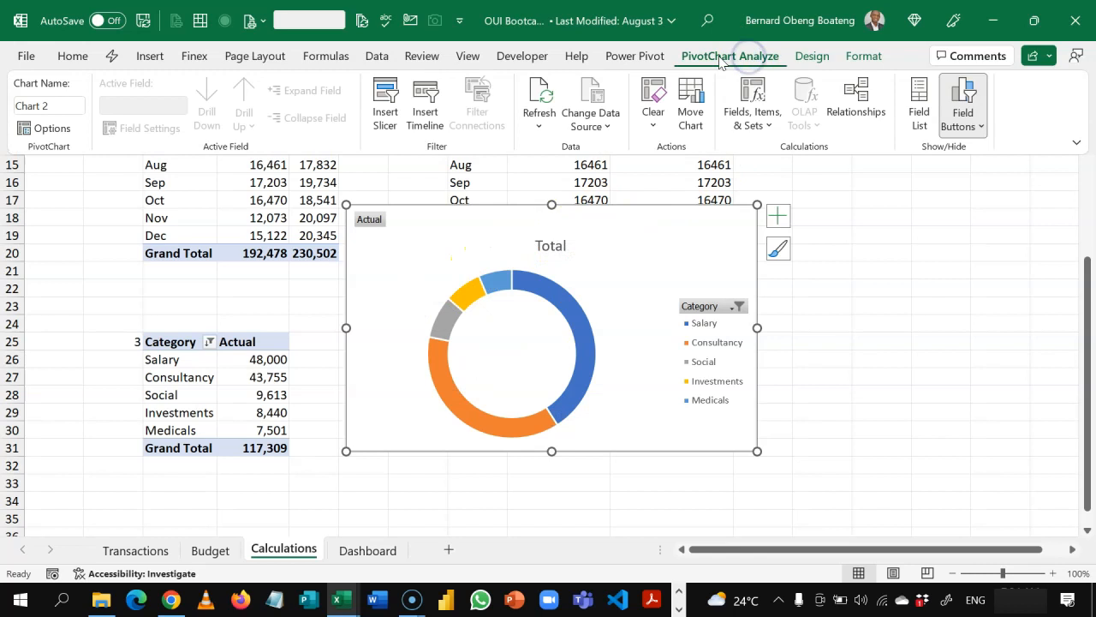
click(964, 120)
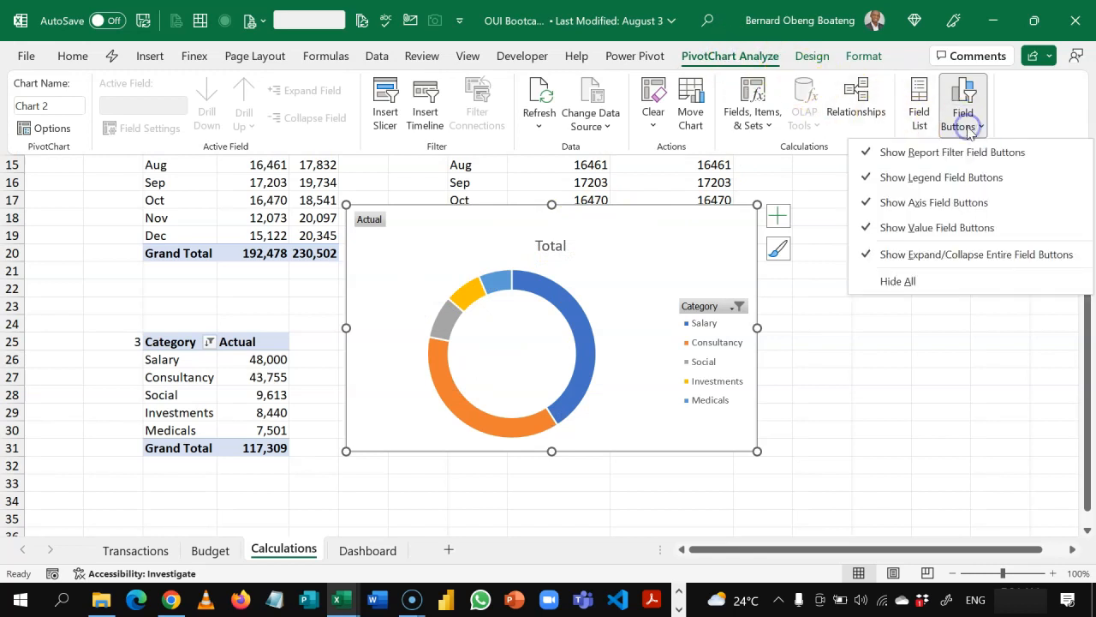
click(932, 282)
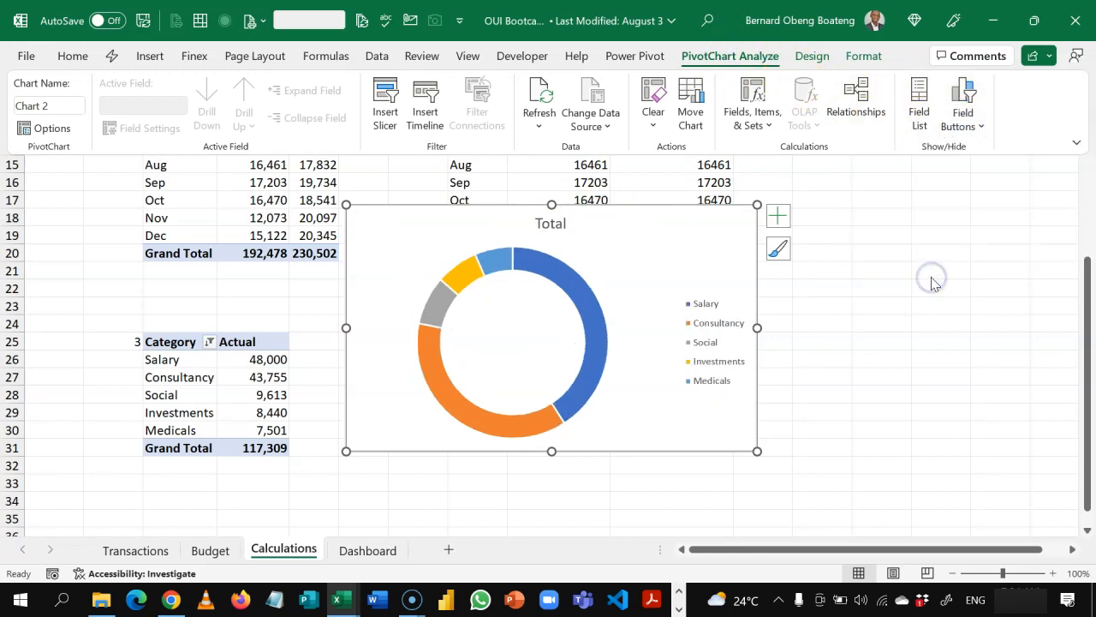
click(564, 226)
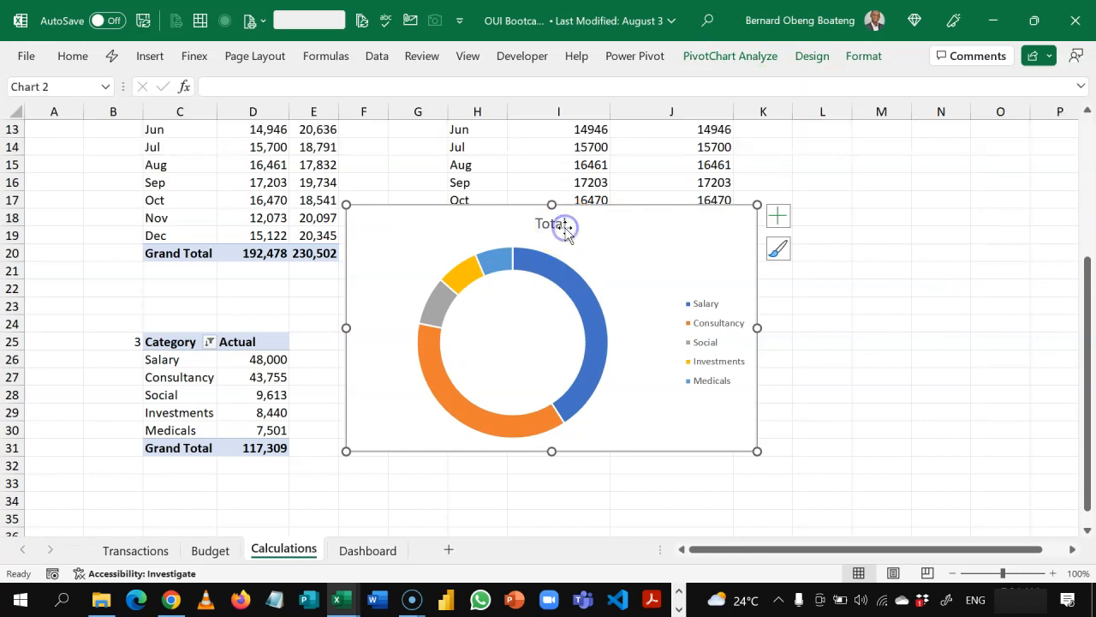
key(Delete)
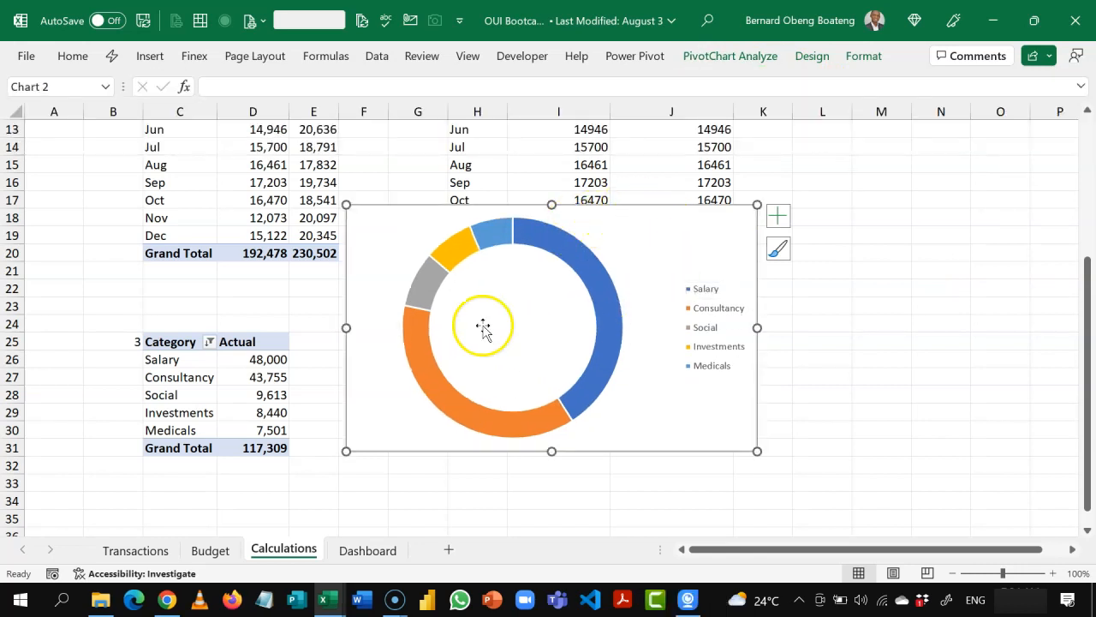
Step: Move the doughnut chart to cell J11 of the Dashboard sheet and resize it to fill J11:P22, about 4.57 by 2.5 inches
click(688, 210)
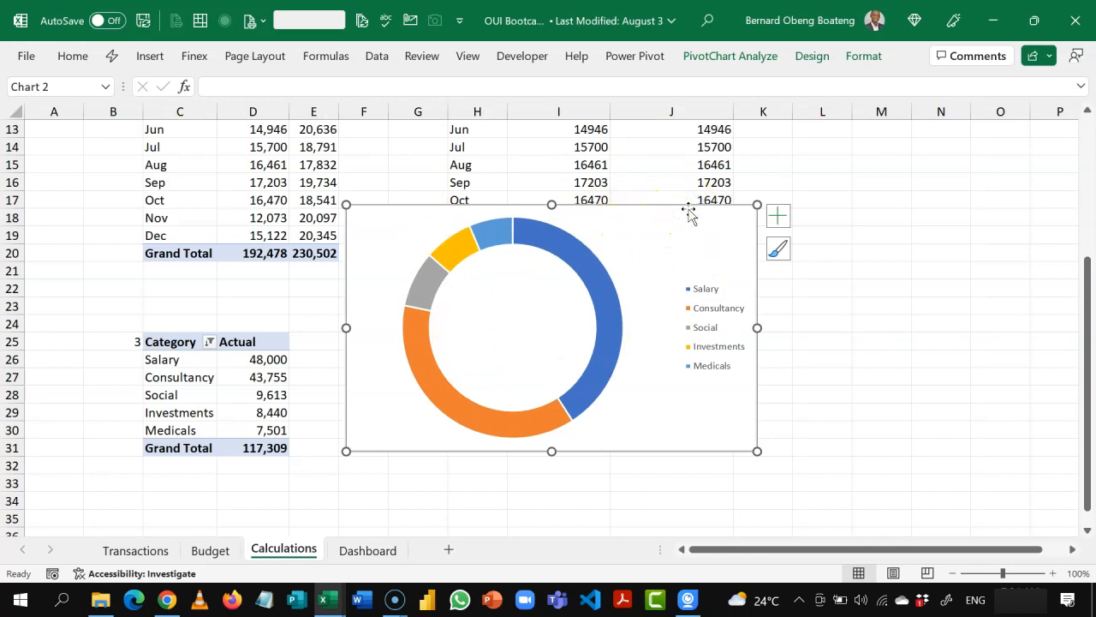
key(Delete)
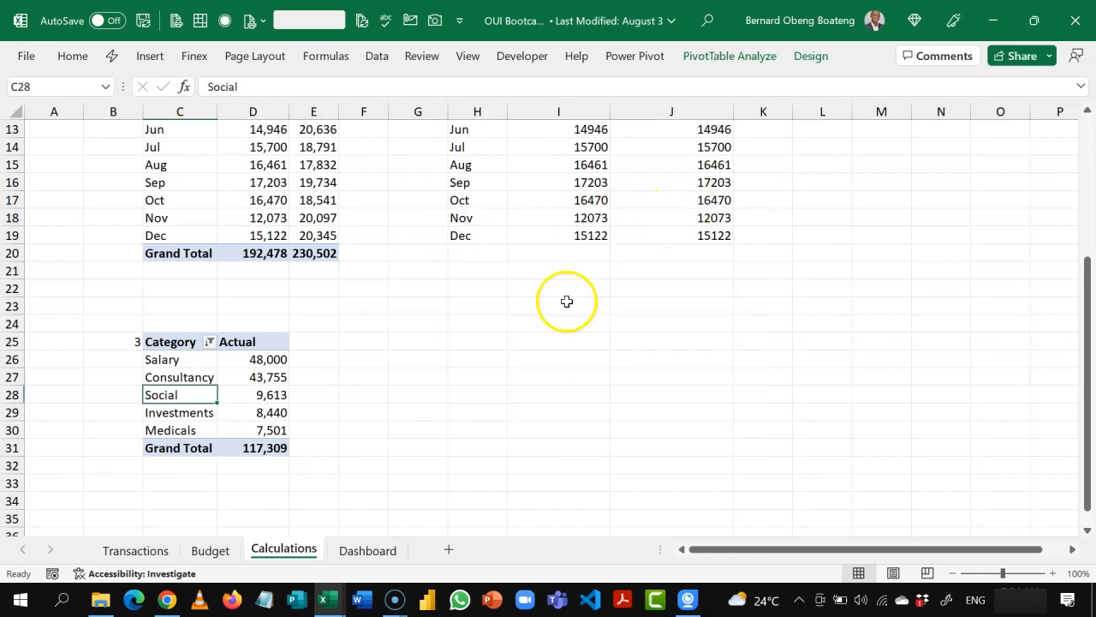
click(352, 550)
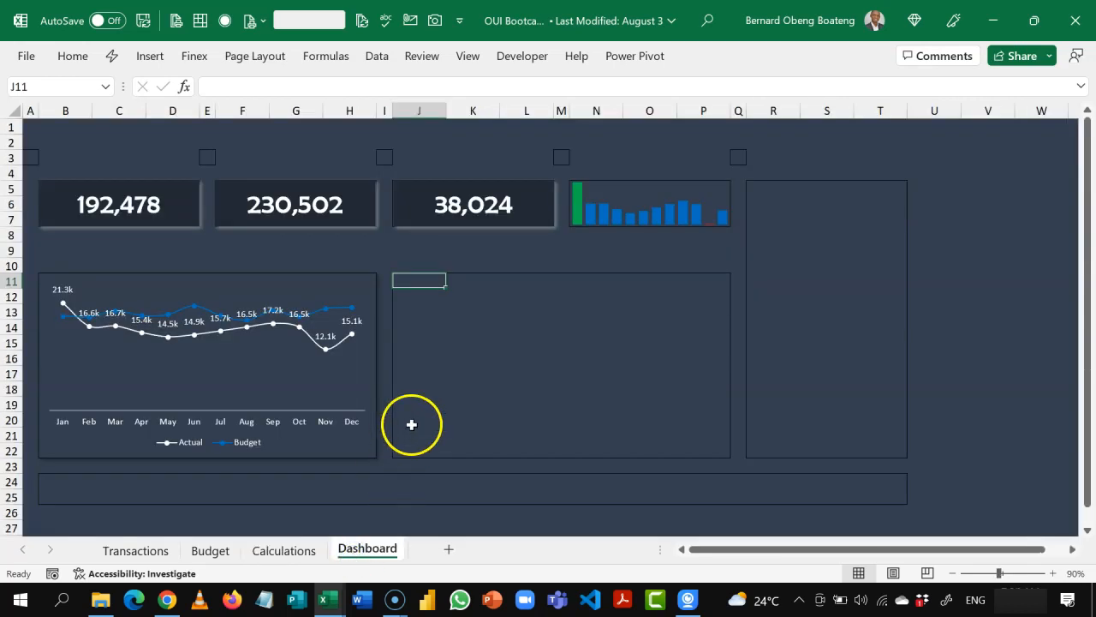
key(ctrl+v)
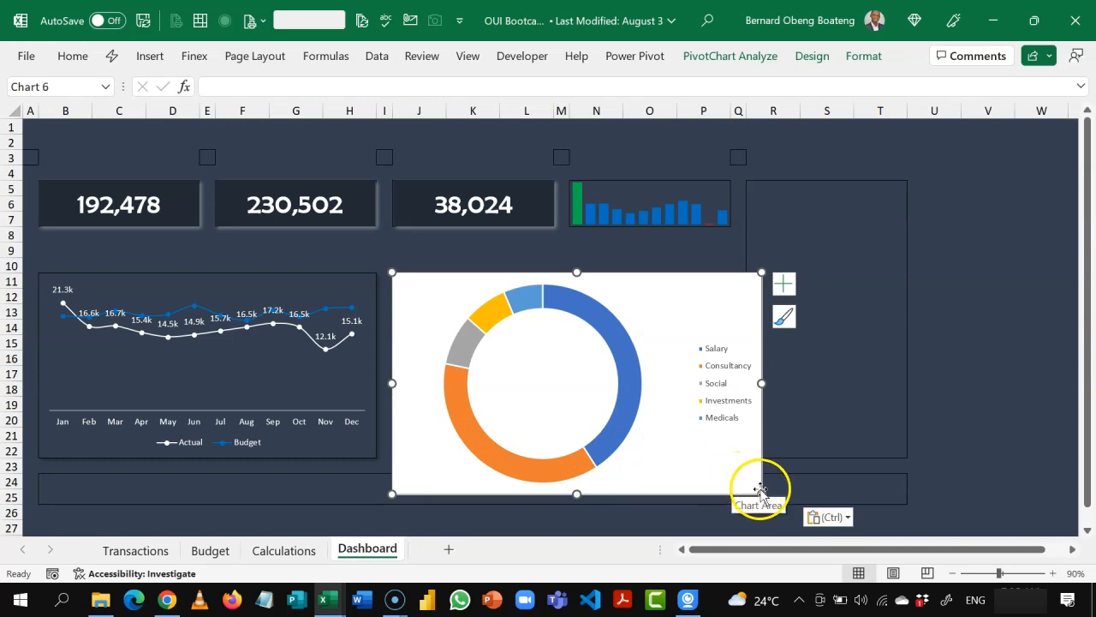
drag(760, 492, 717, 455)
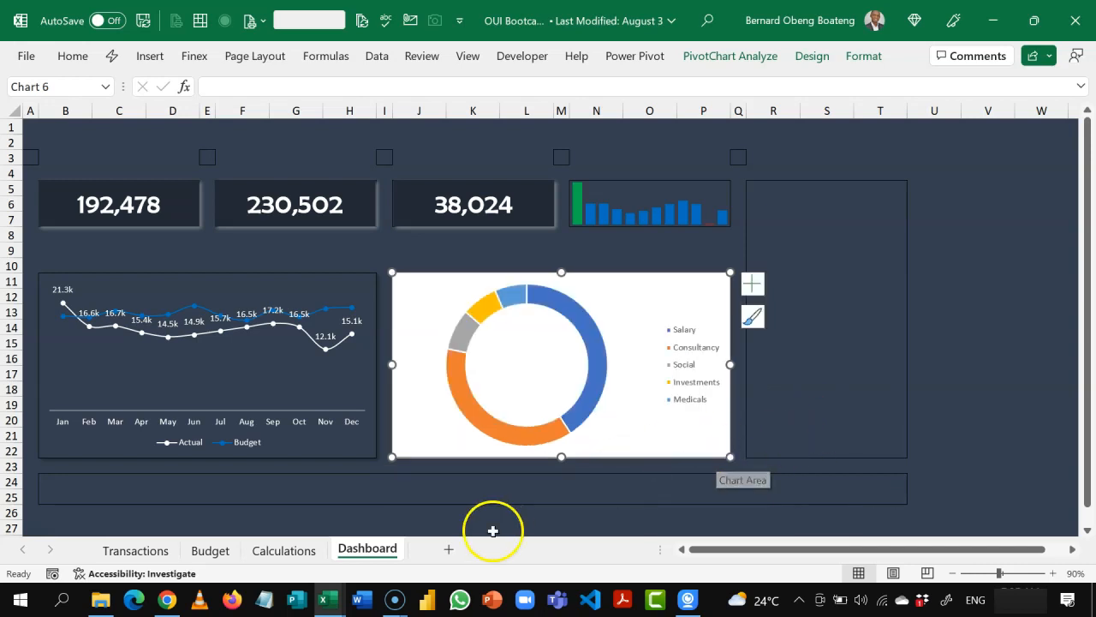
click(760, 442)
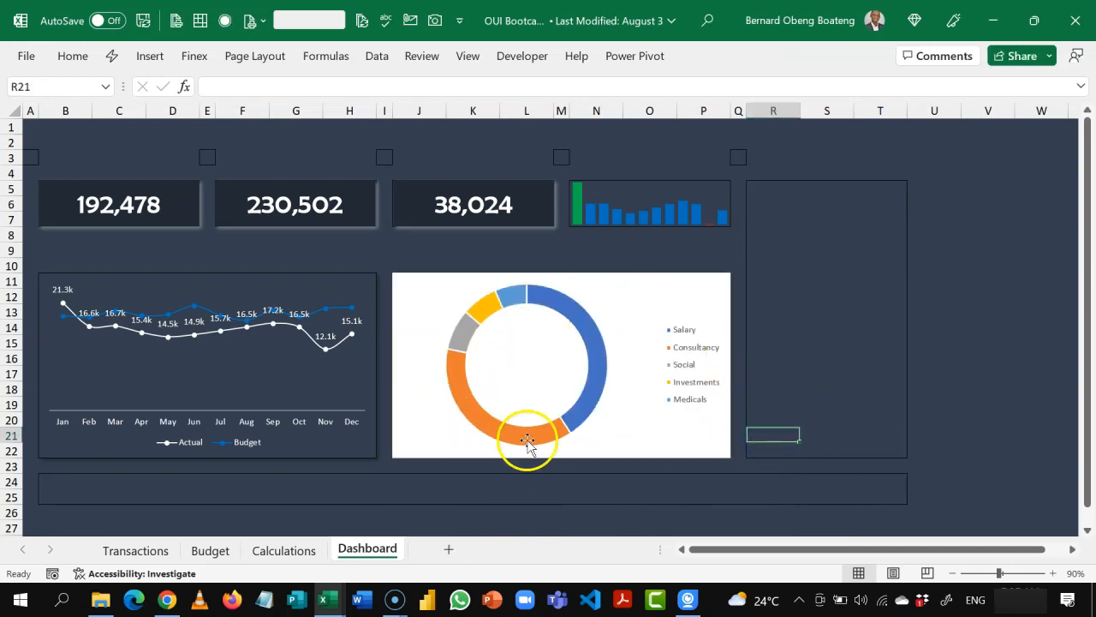
Step: Remove the doughnut chart's background fill and set its font colour to white
mouse_move(501, 306)
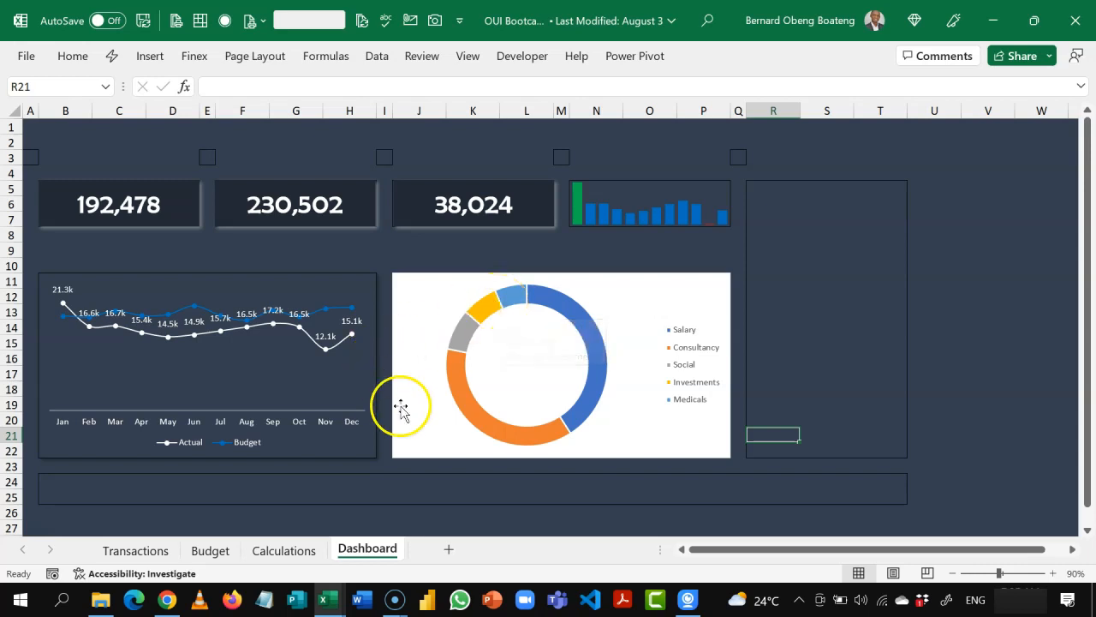
click(638, 280)
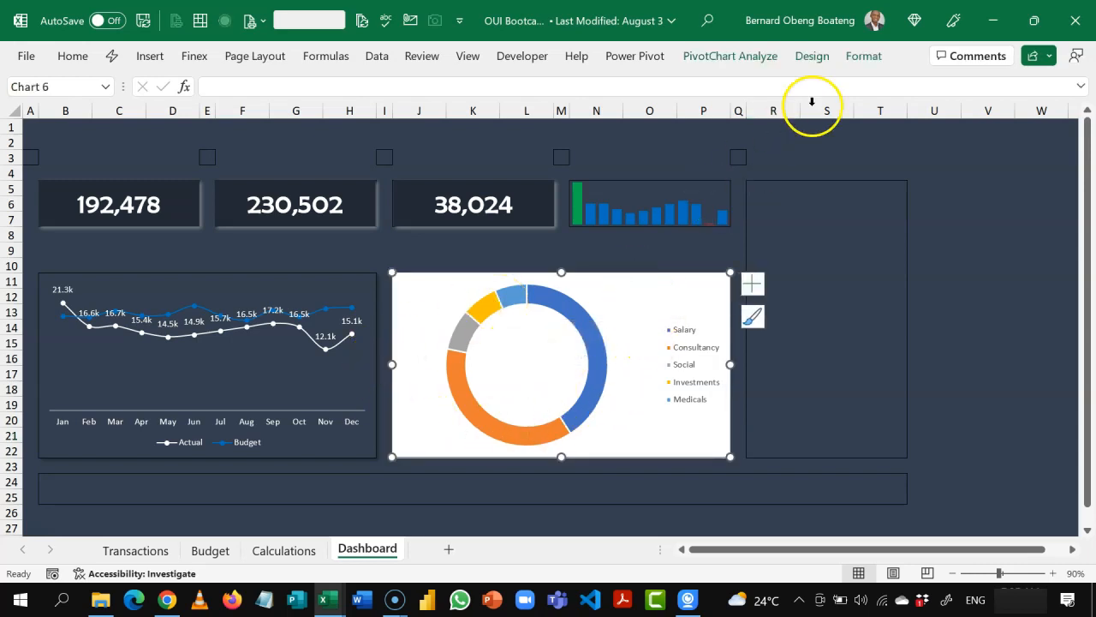
click(863, 62)
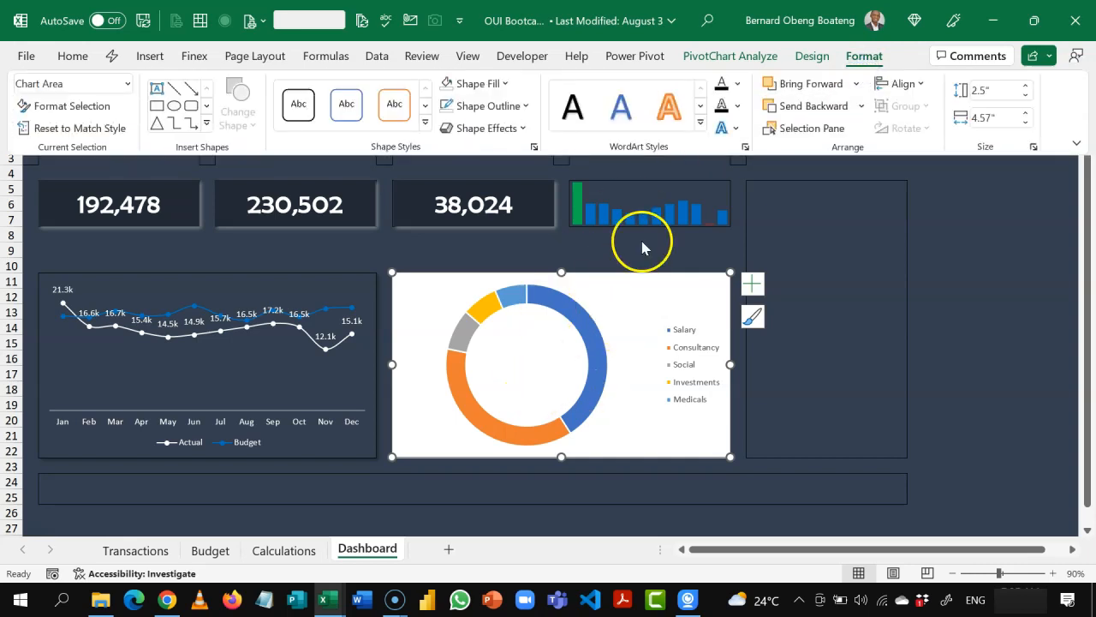
click(505, 83)
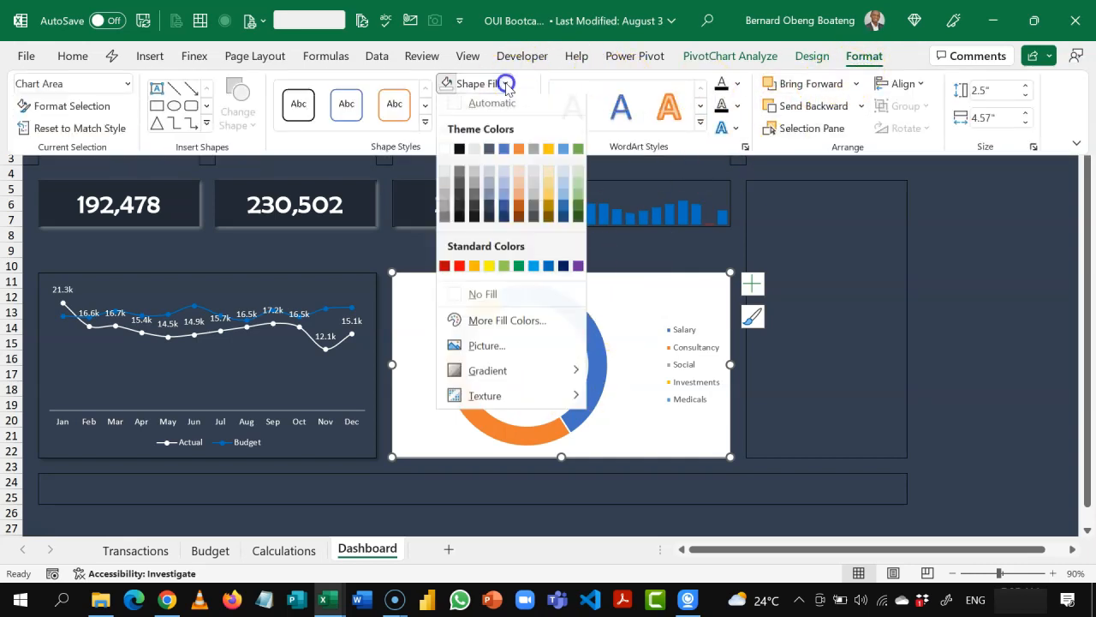
click(501, 296)
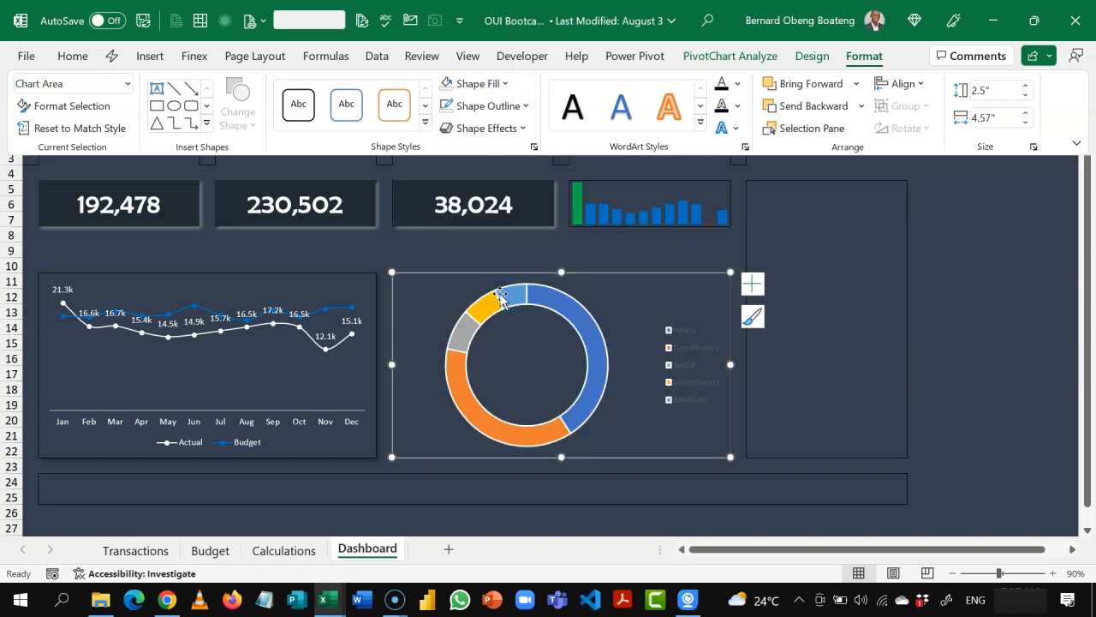
click(73, 57)
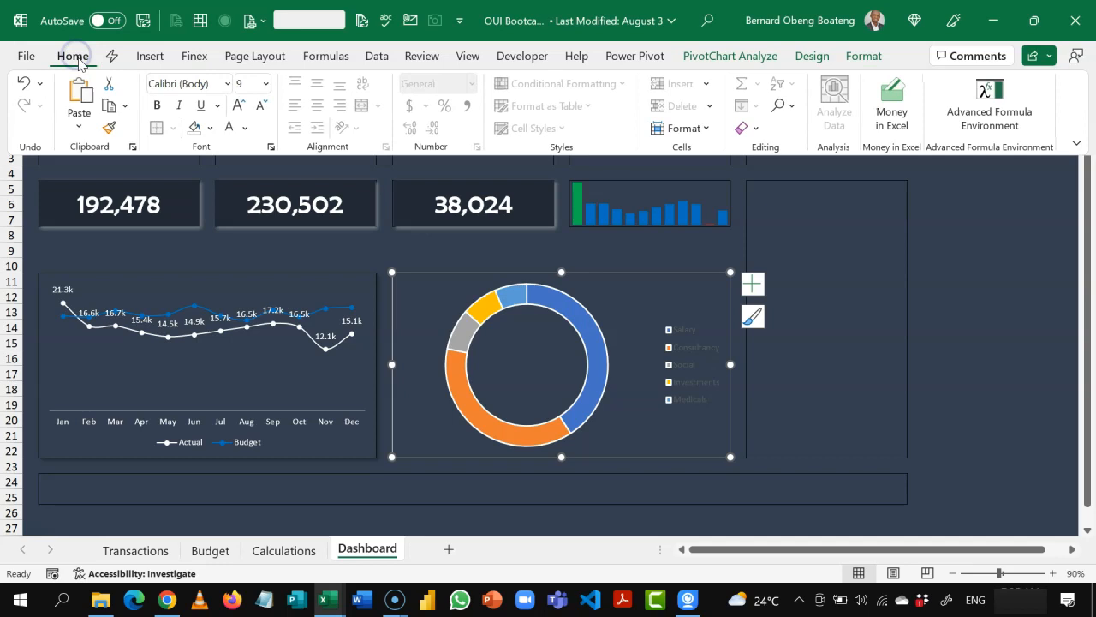
click(229, 129)
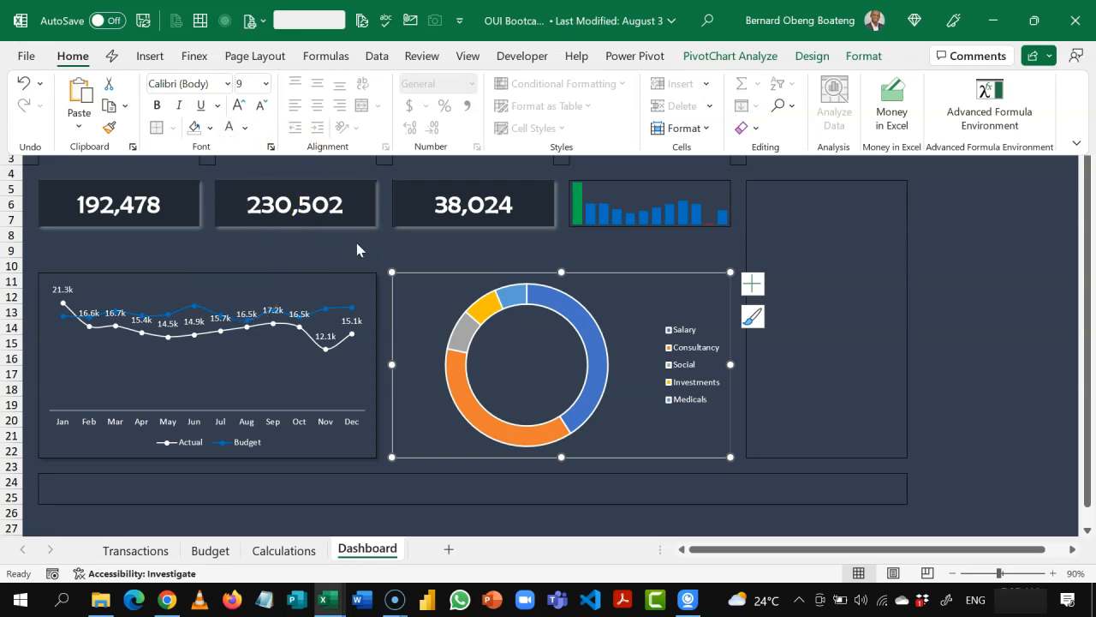
Step: Apply the Colorful Palette 2 colour scheme to the doughnut chart
click(812, 57)
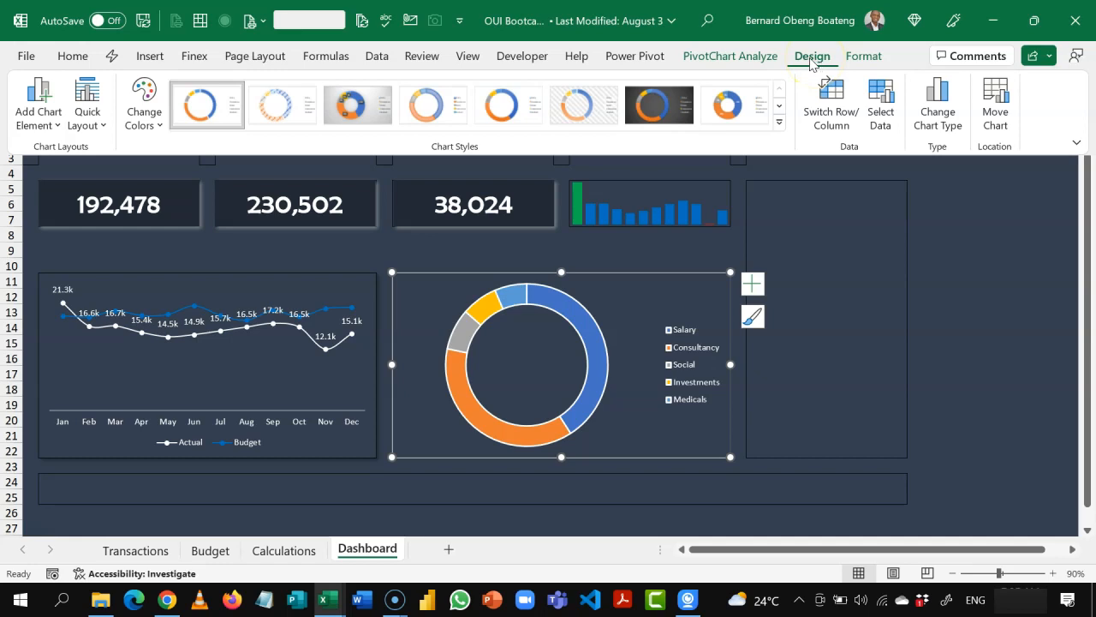
click(151, 118)
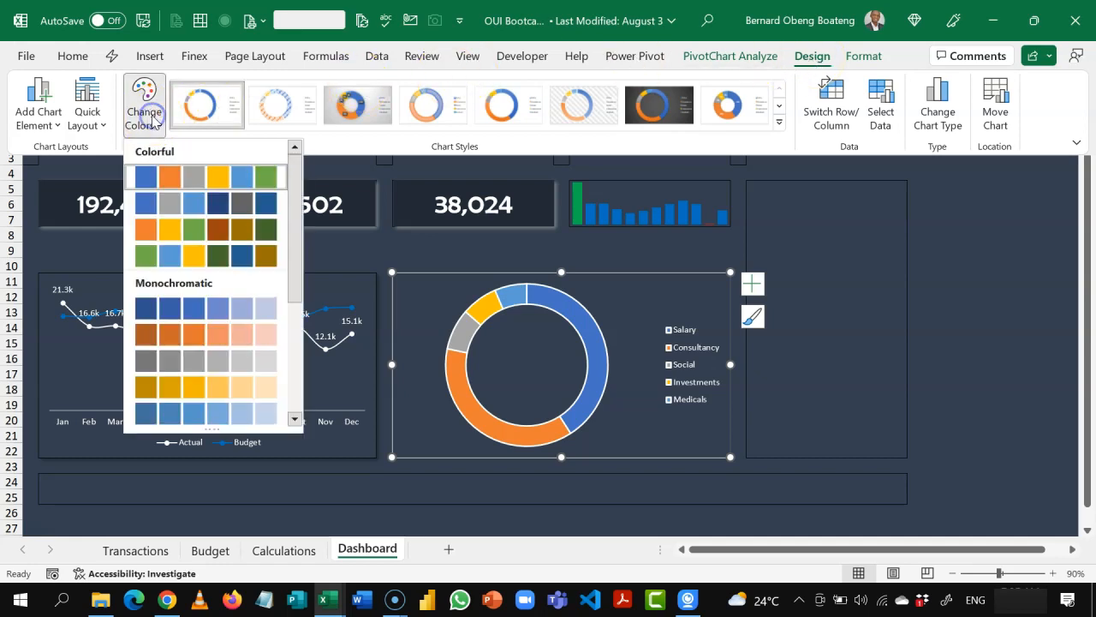
click(156, 211)
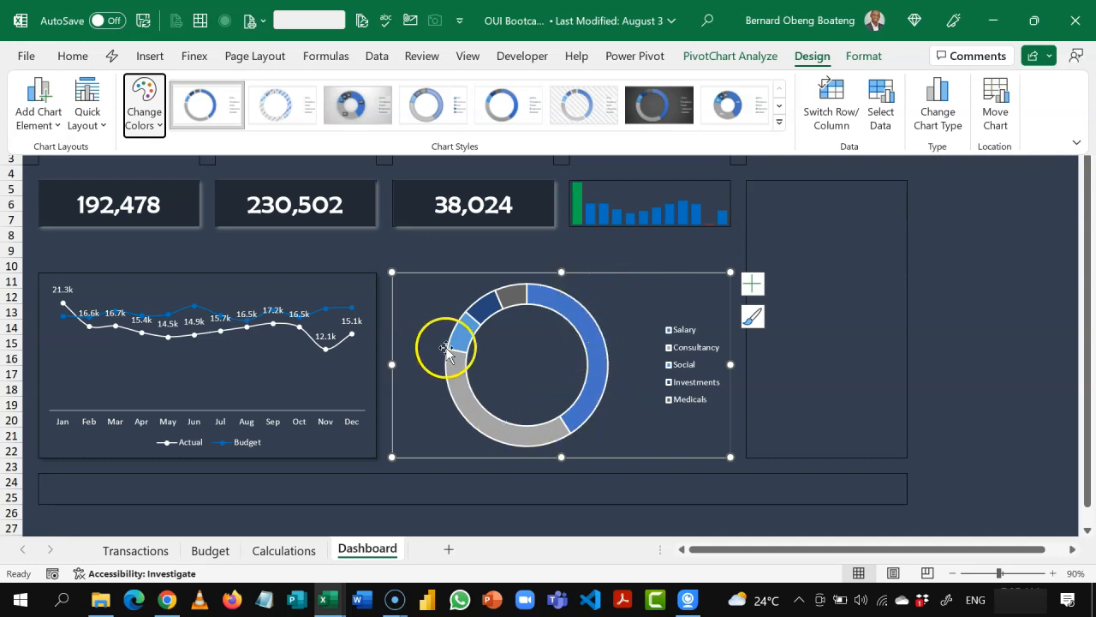
Step: Set the doughnut series' hole size to 65% and its border to No line
click(574, 307)
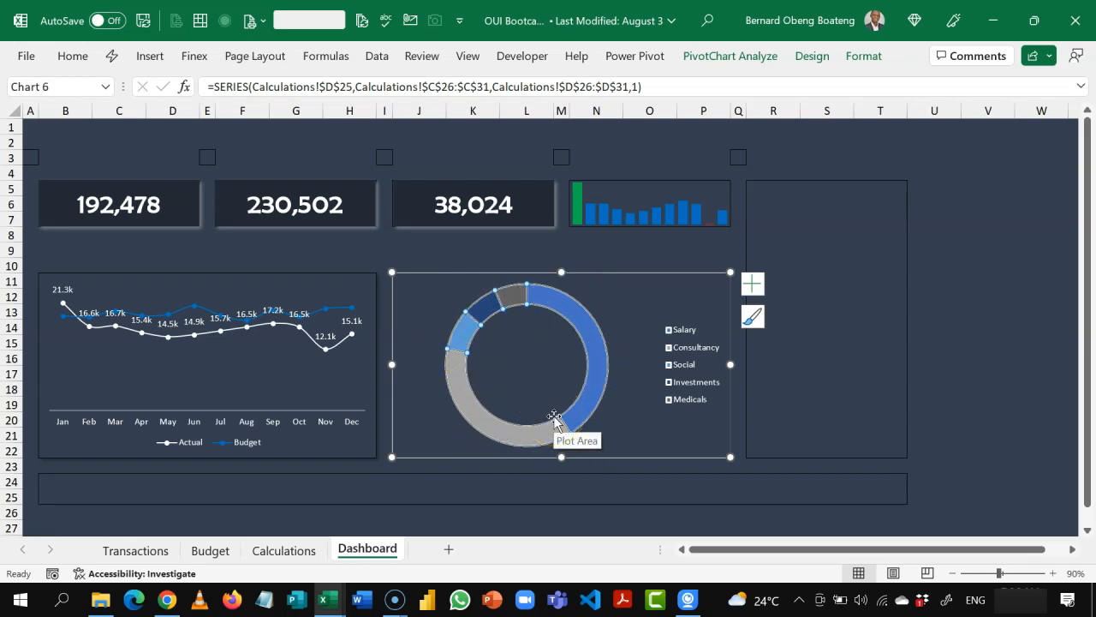
key(ctrl+1)
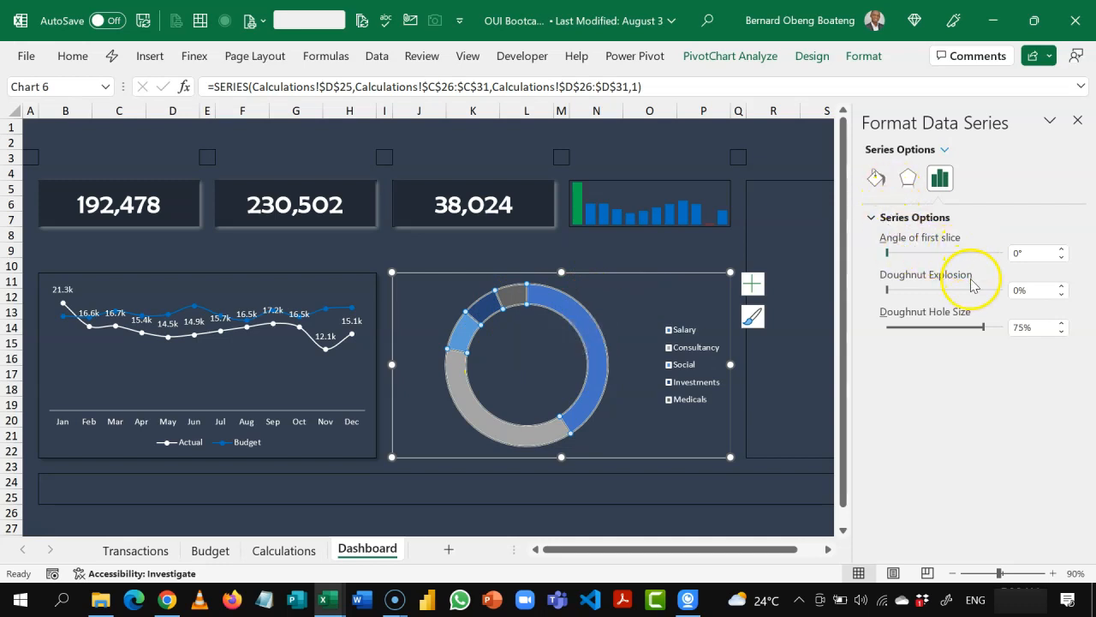
click(983, 328)
drag(978, 331, 970, 333)
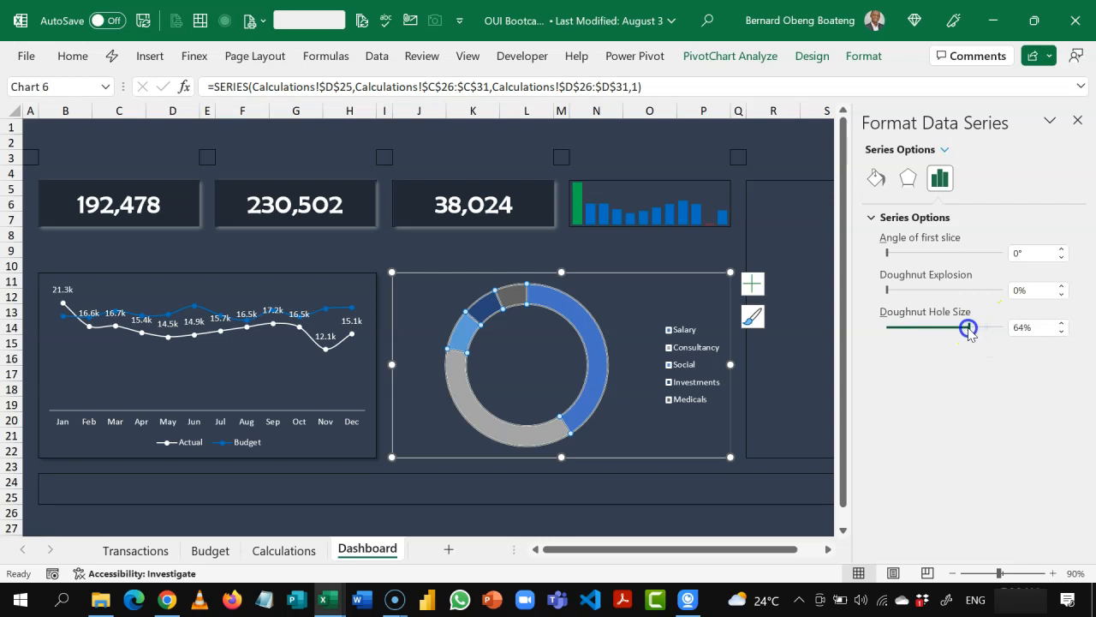
click(1063, 325)
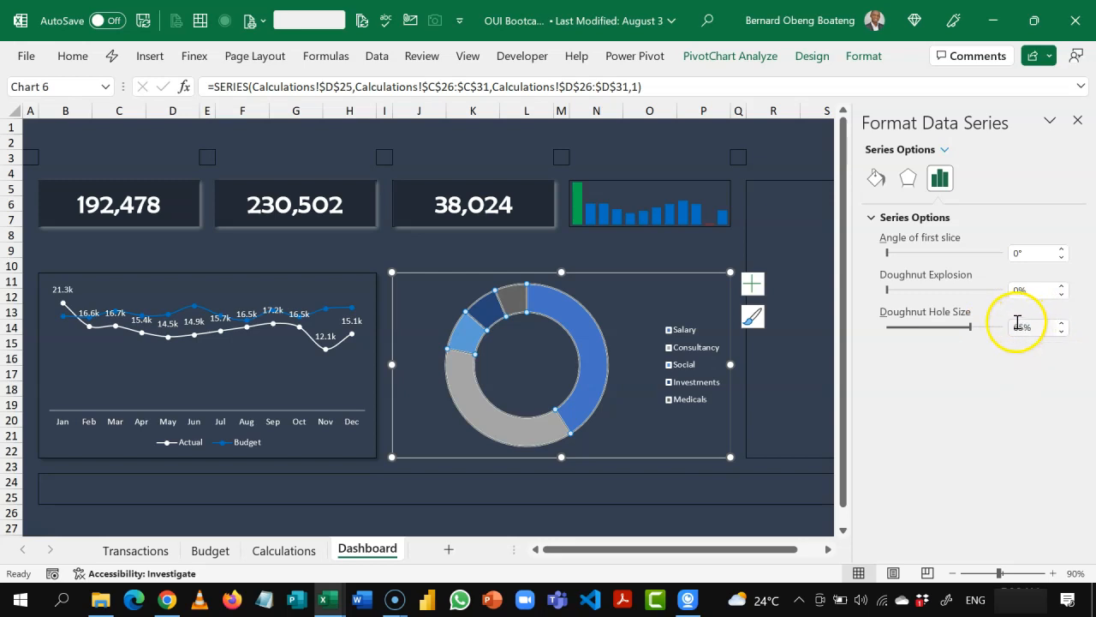
click(878, 183)
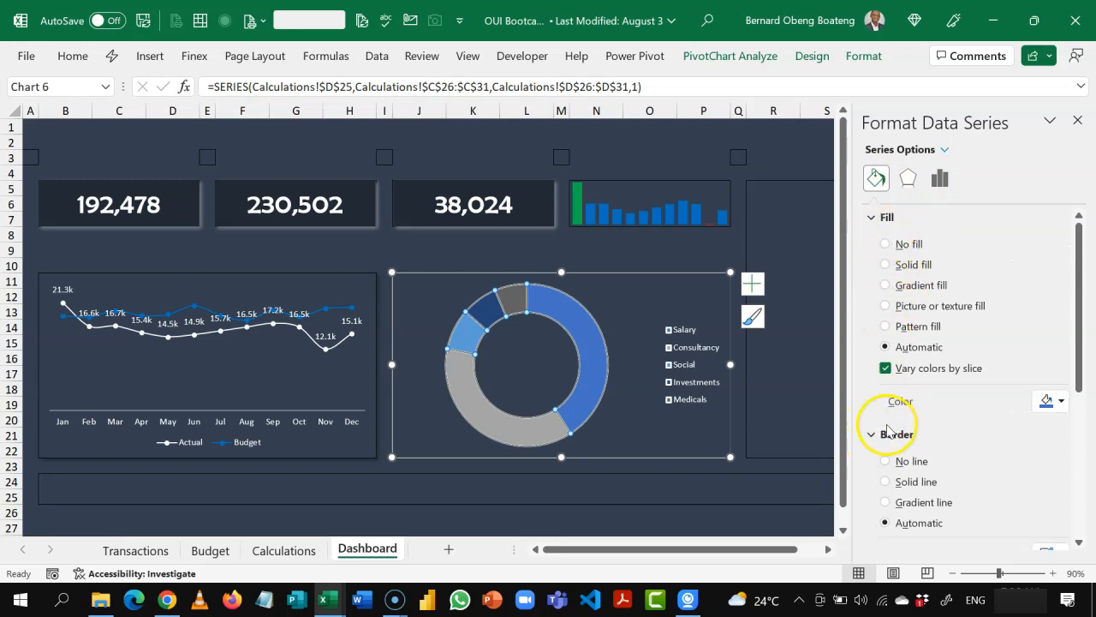
click(895, 462)
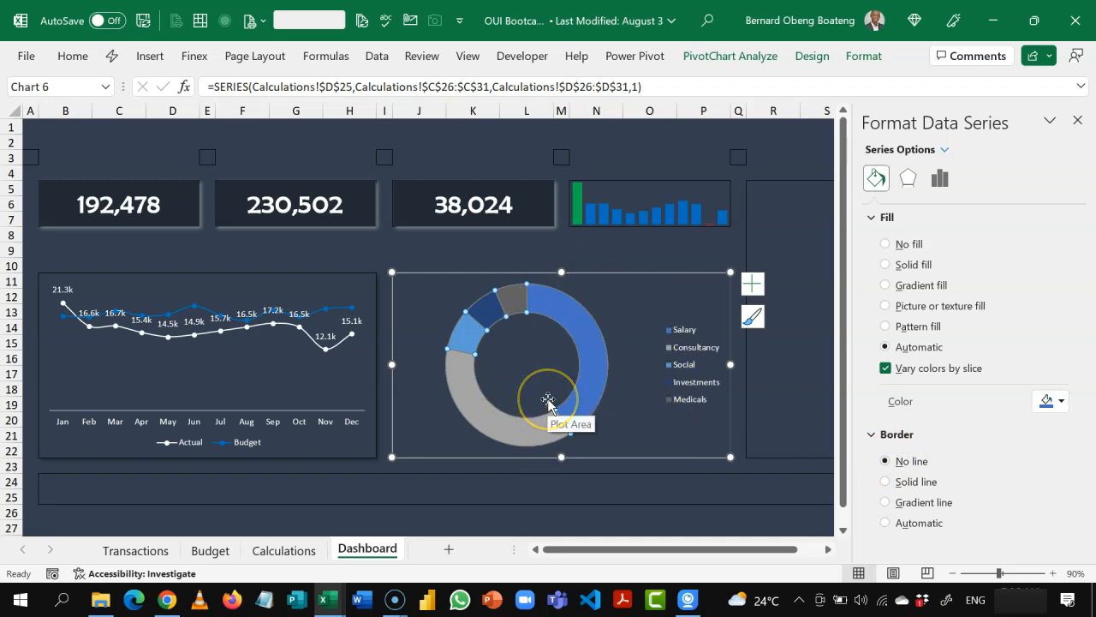
Step: Fill only the Consultancy slice of the doughnut with solid white and close the formatting options
click(515, 427)
click(514, 427)
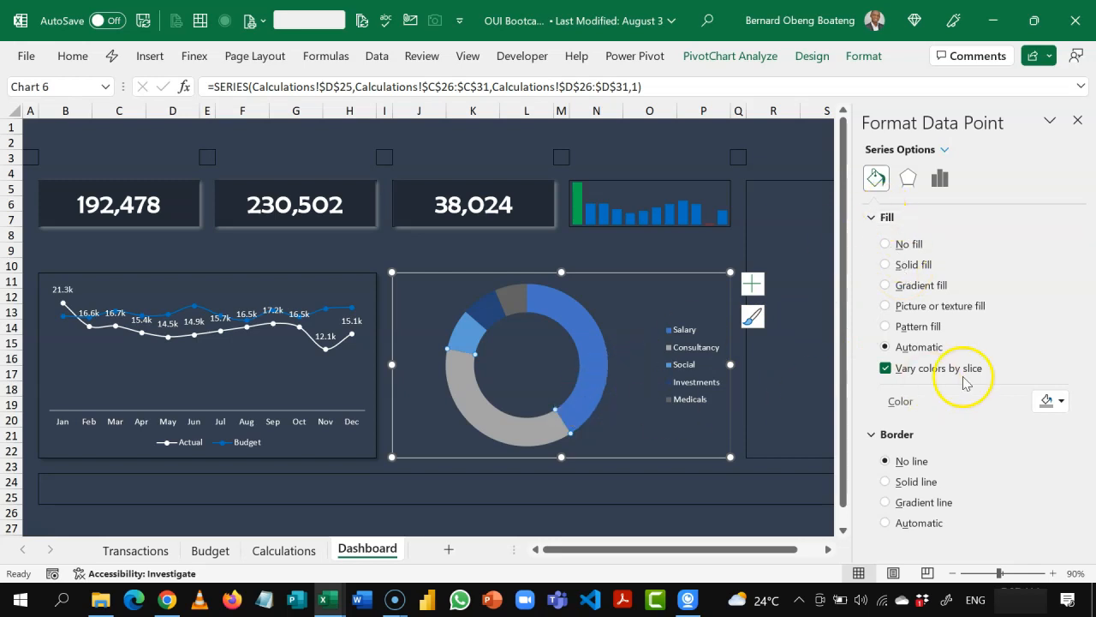
click(1053, 400)
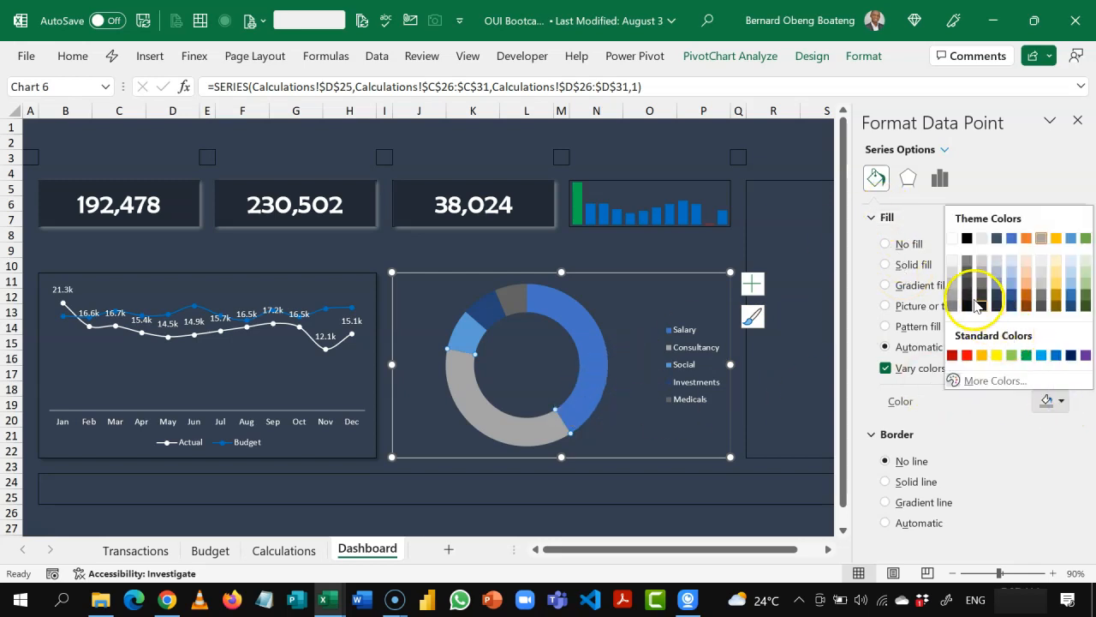
click(950, 241)
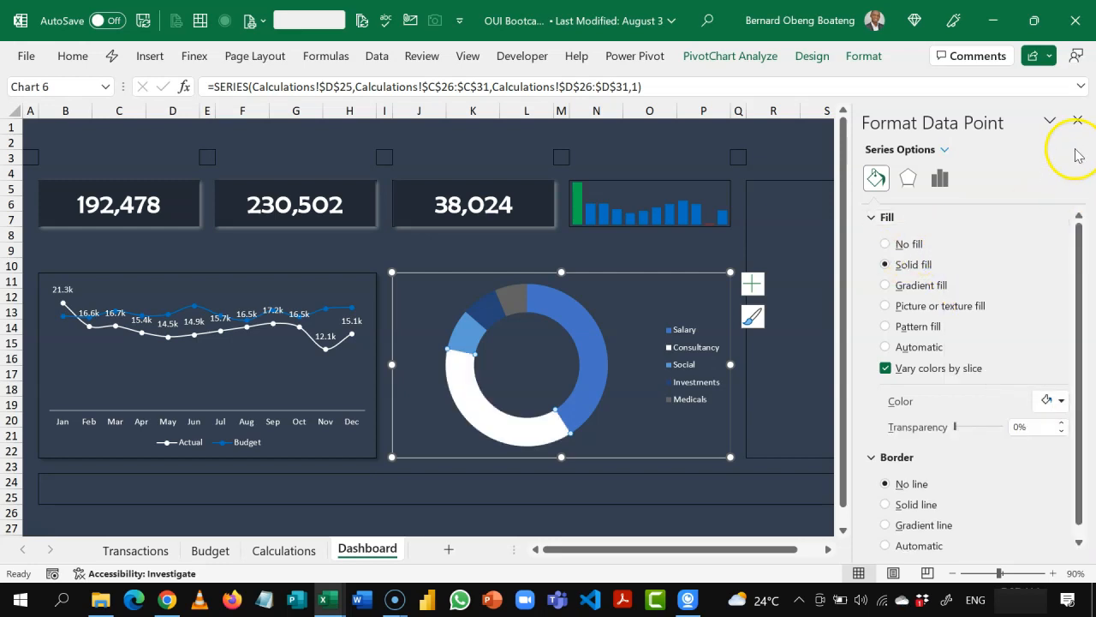
click(1078, 120)
click(785, 249)
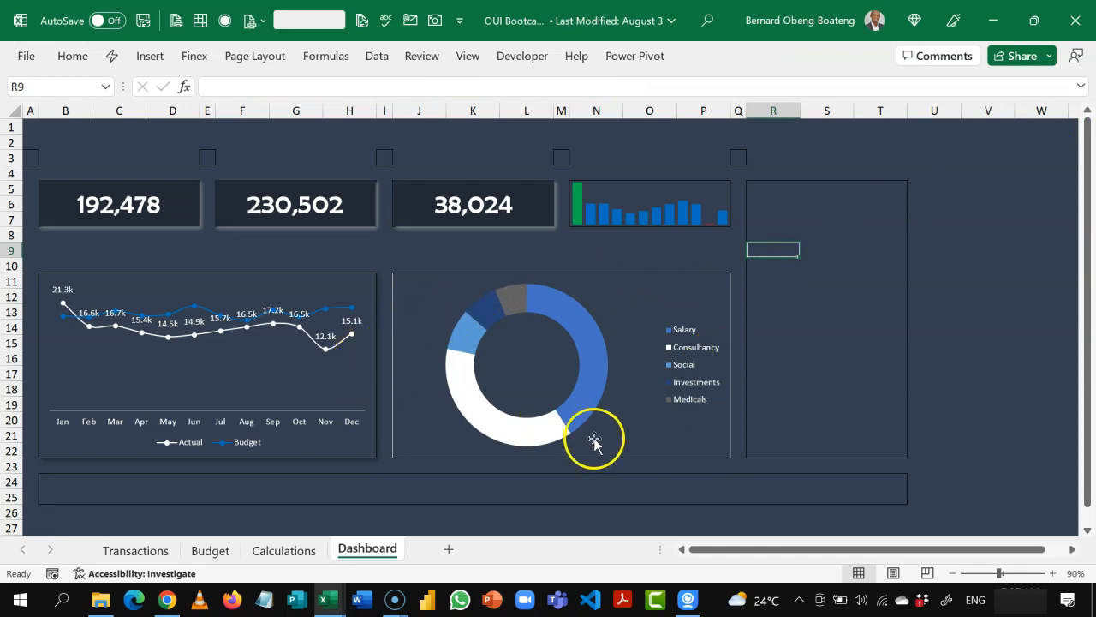
Step: Remove the doughnut chart area's outline, add an outer shadow to it, and deselect the chart
click(636, 281)
click(859, 64)
click(532, 106)
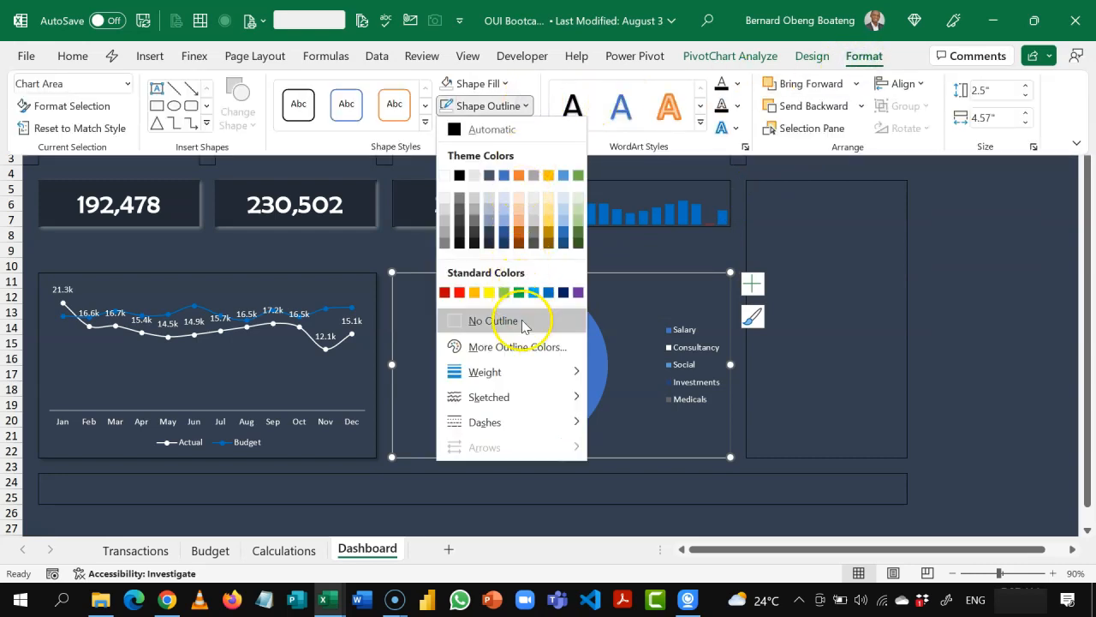
click(521, 321)
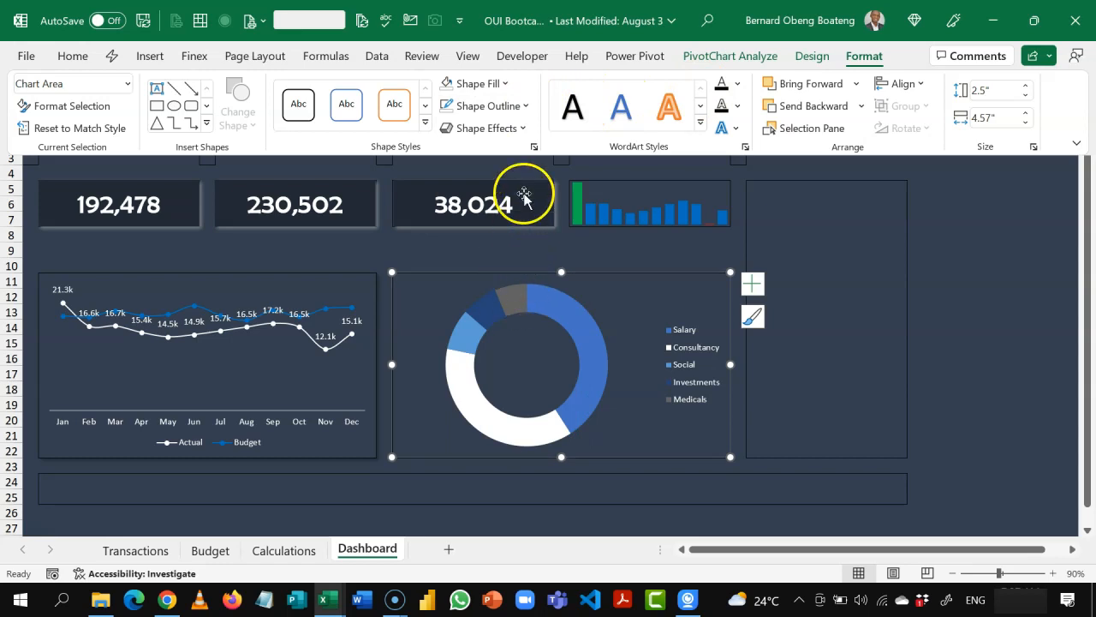
click(522, 130)
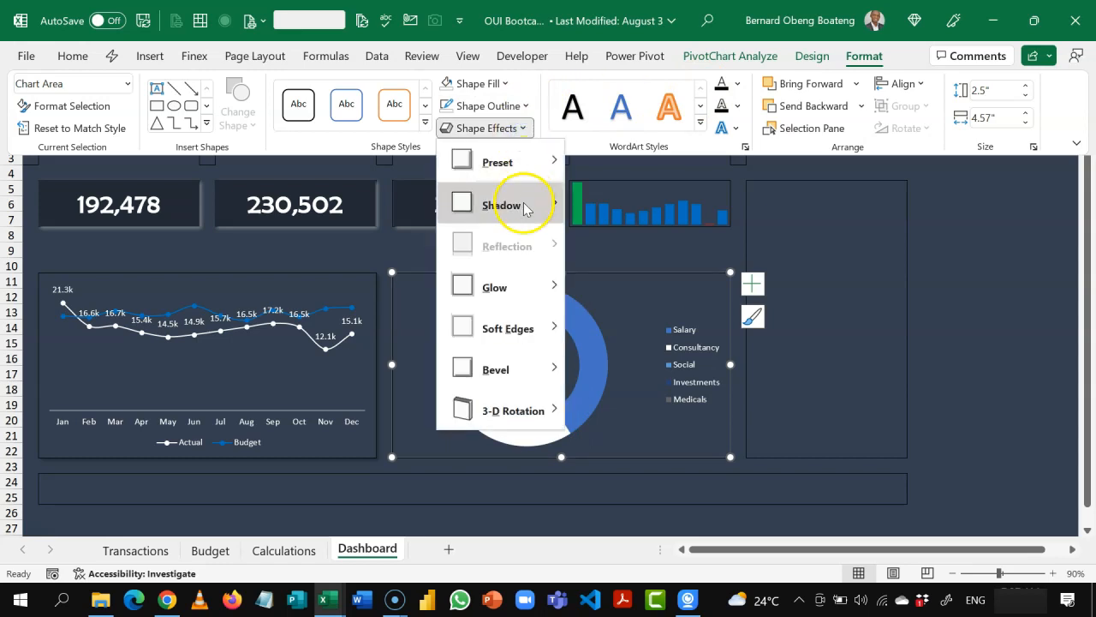
mouse_move(526, 208)
click(585, 240)
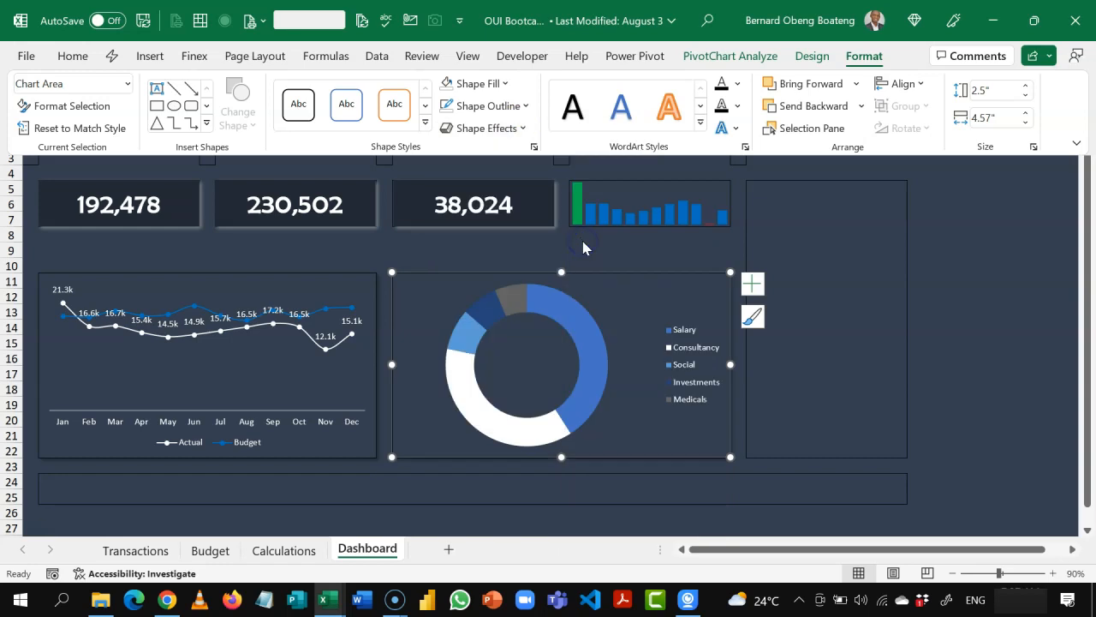
click(747, 271)
click(822, 269)
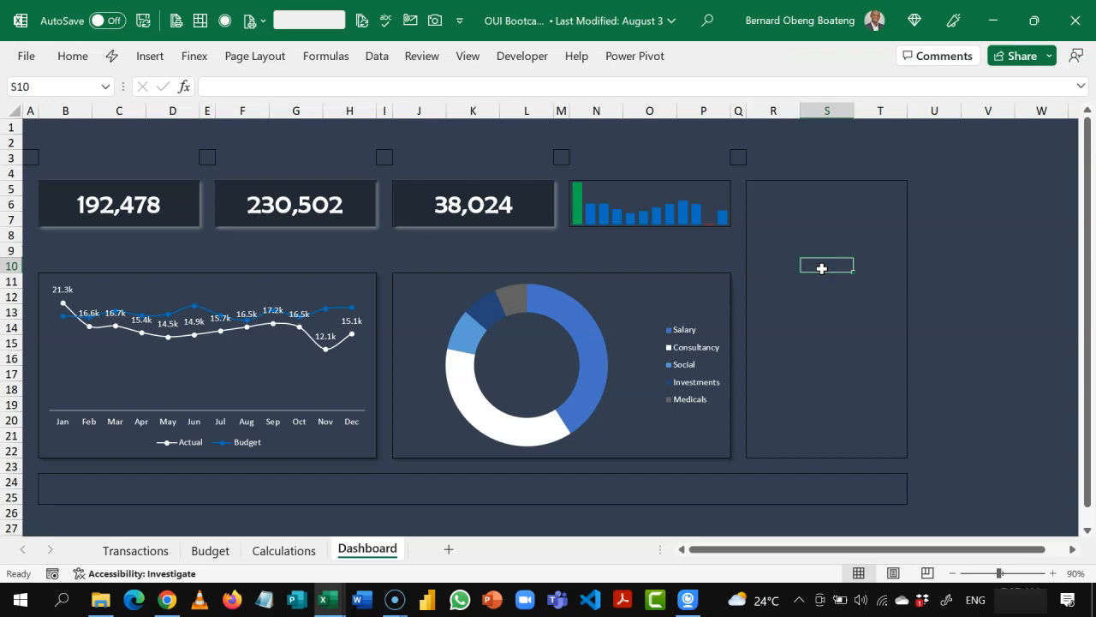
mouse_move(584, 392)
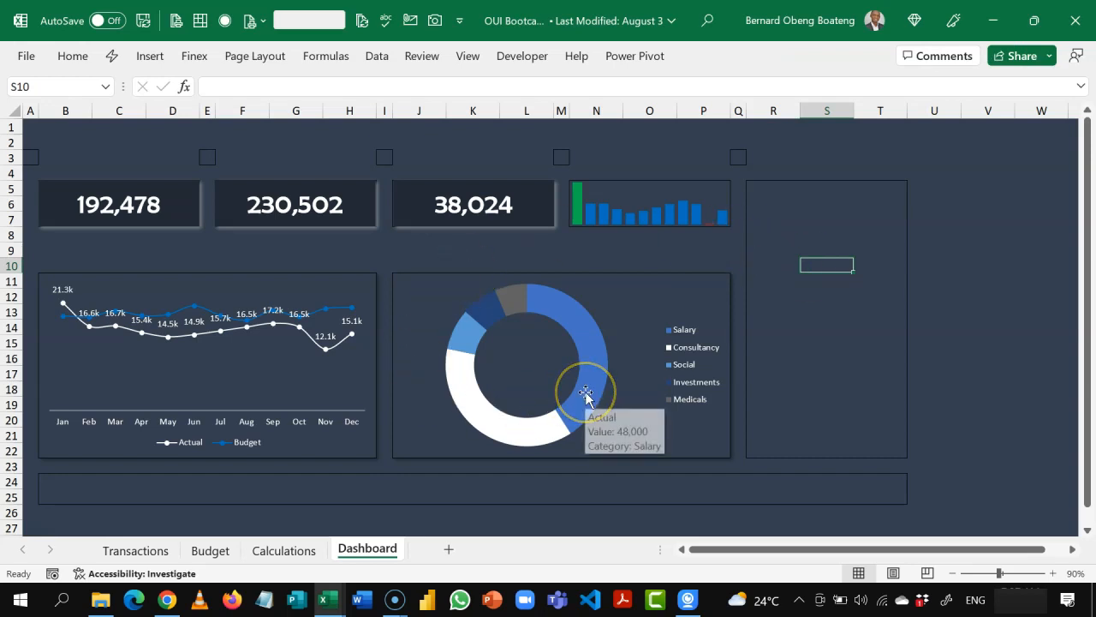
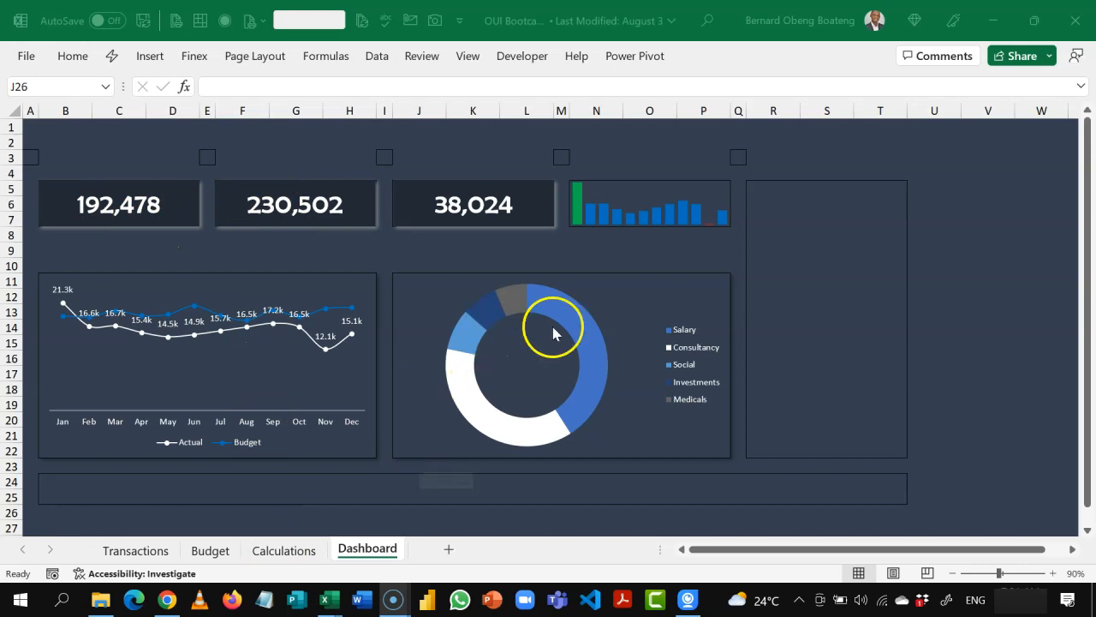
Step: Start inserting slicers on the Dashboard sheet from the tables in the workbook's Data Model
click(367, 481)
click(367, 481)
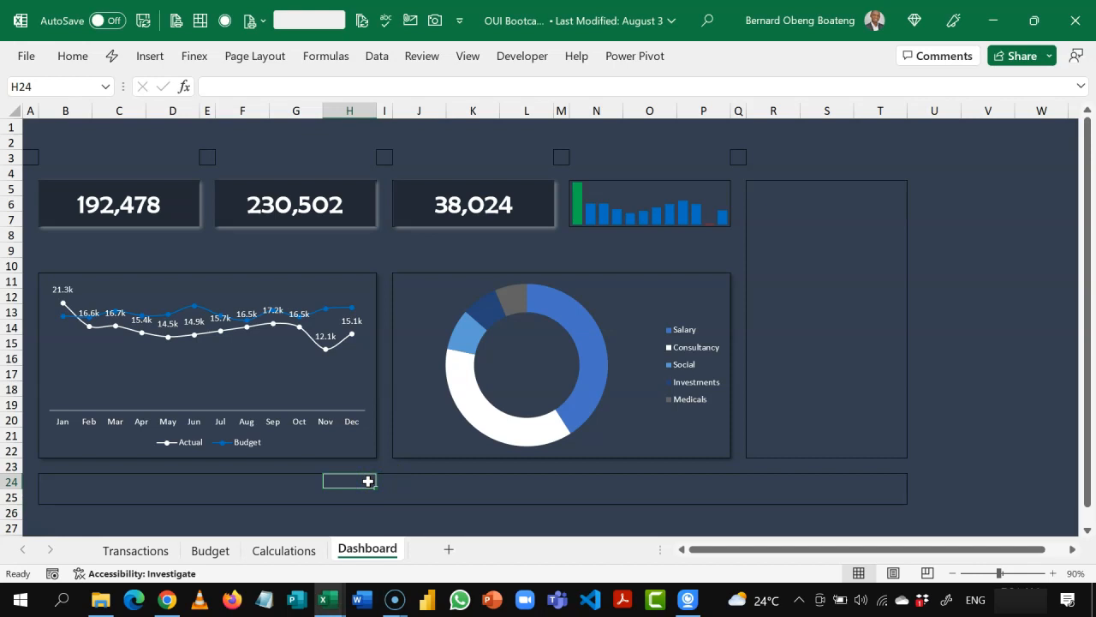
click(158, 60)
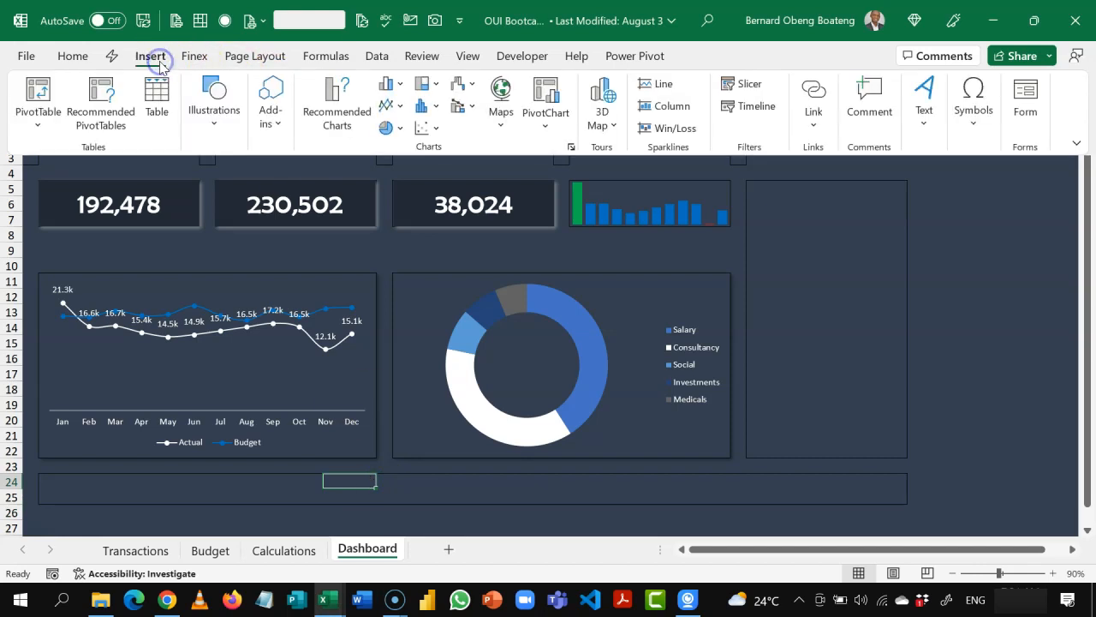
click(737, 89)
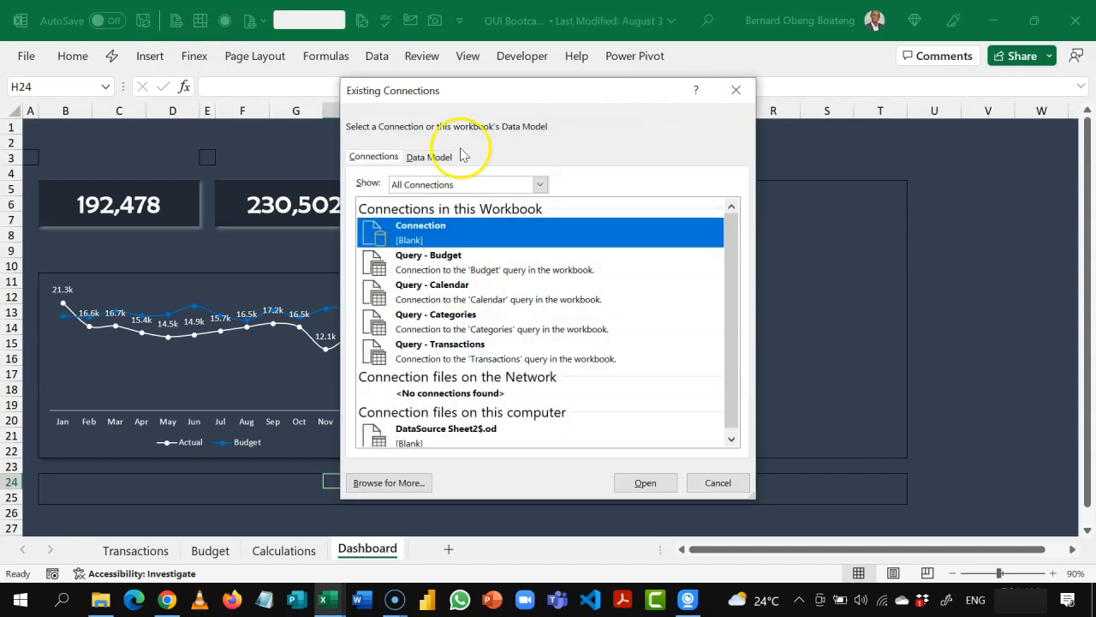
click(437, 158)
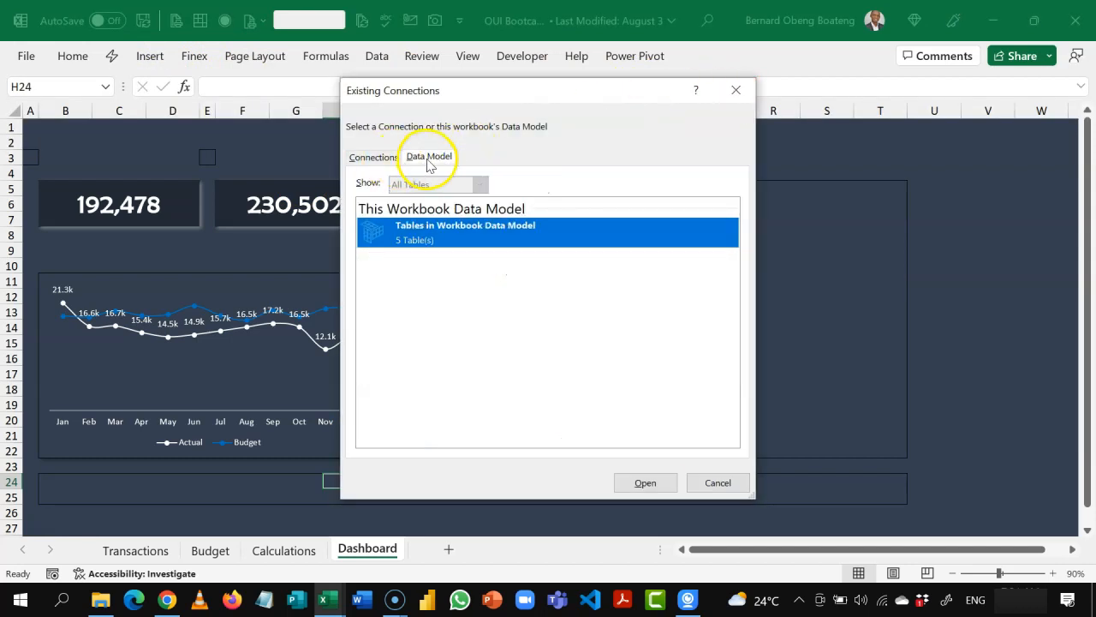
click(629, 483)
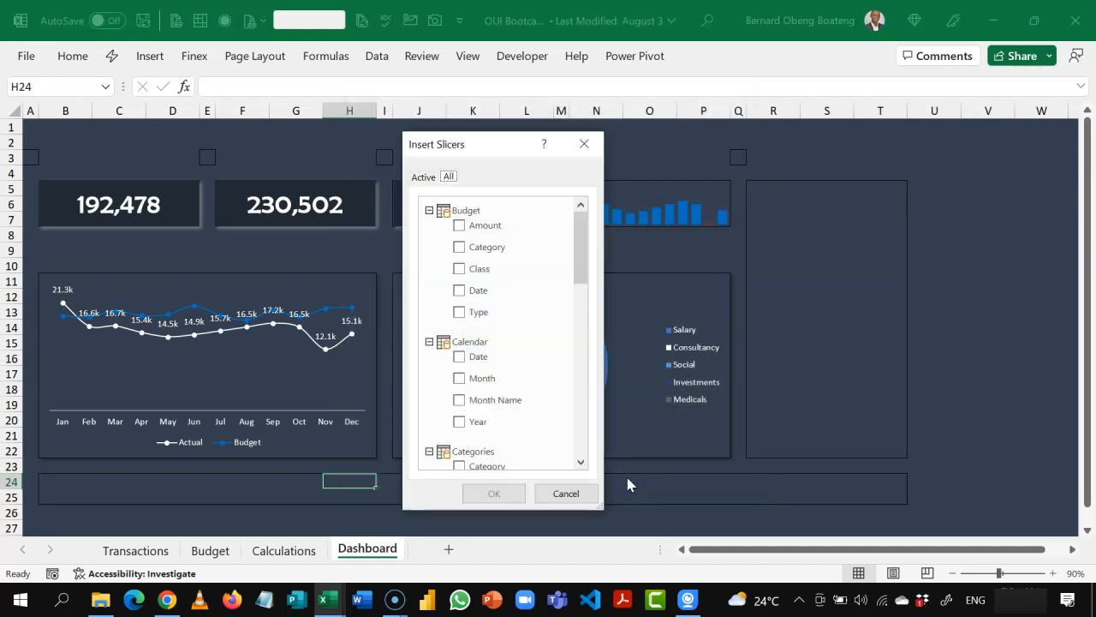
drag(509, 152, 860, 161)
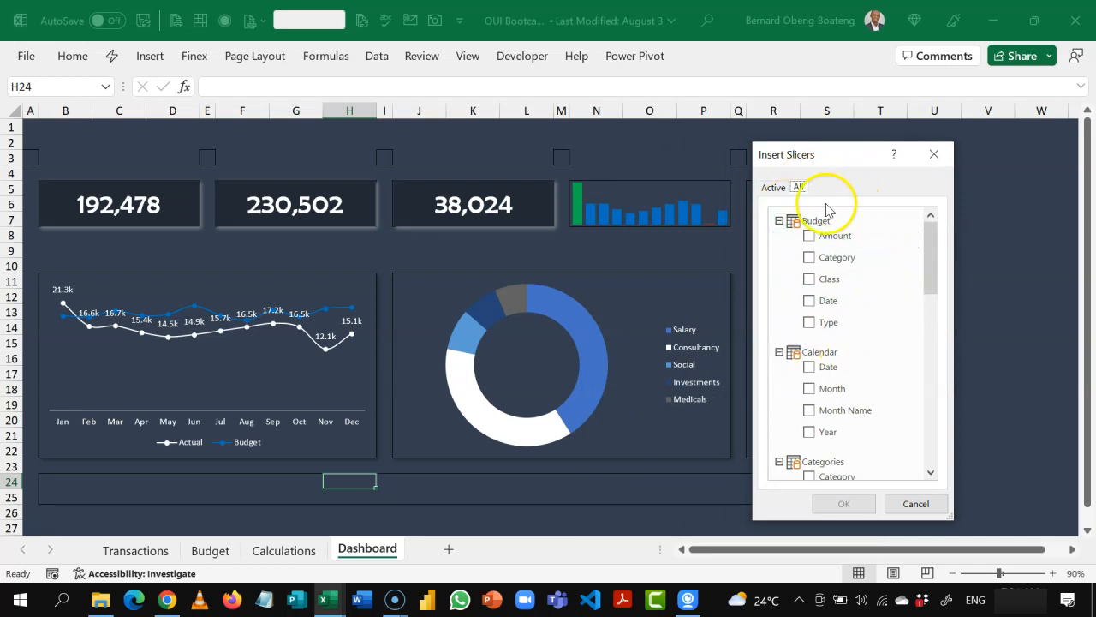
Step: Insert slicers for Month Name from the Calendar table and for Type and Category from the Categories table
click(779, 220)
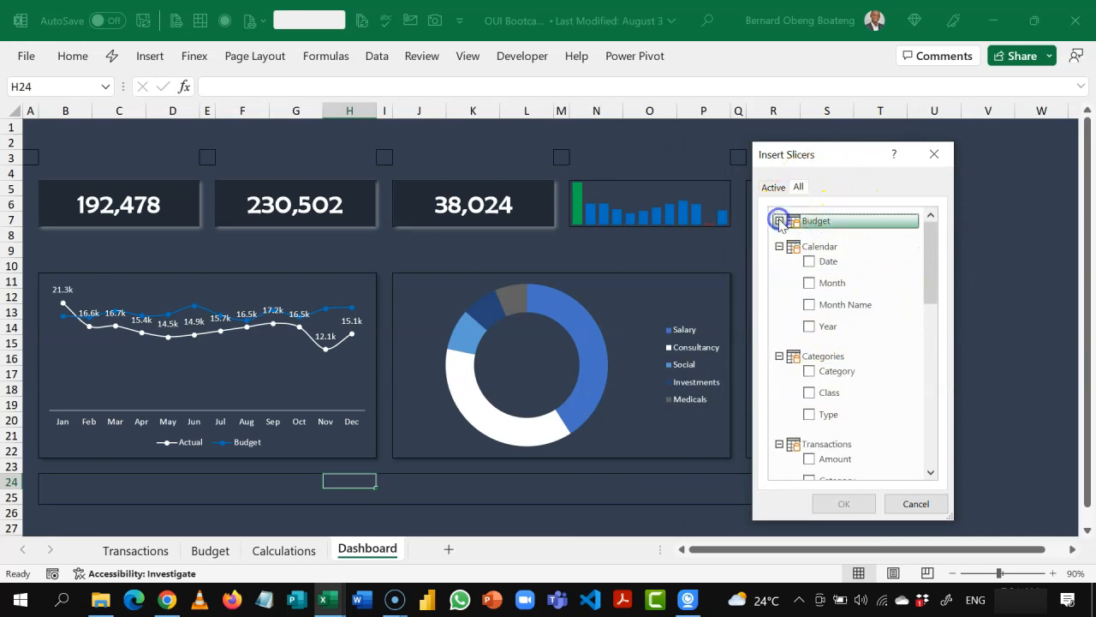
click(810, 306)
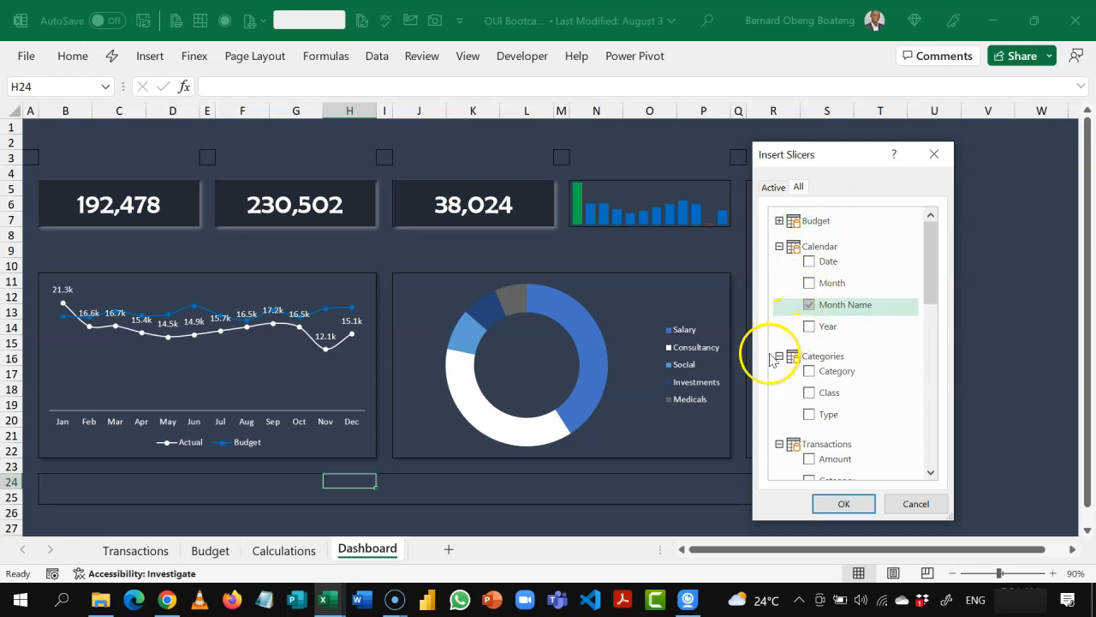
click(809, 416)
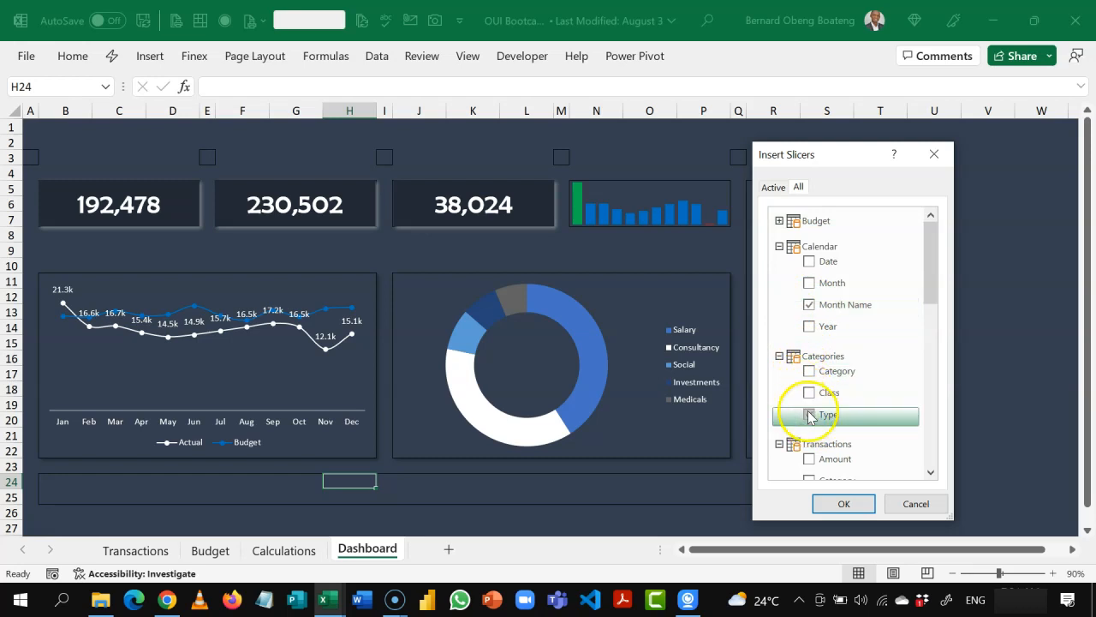
click(810, 372)
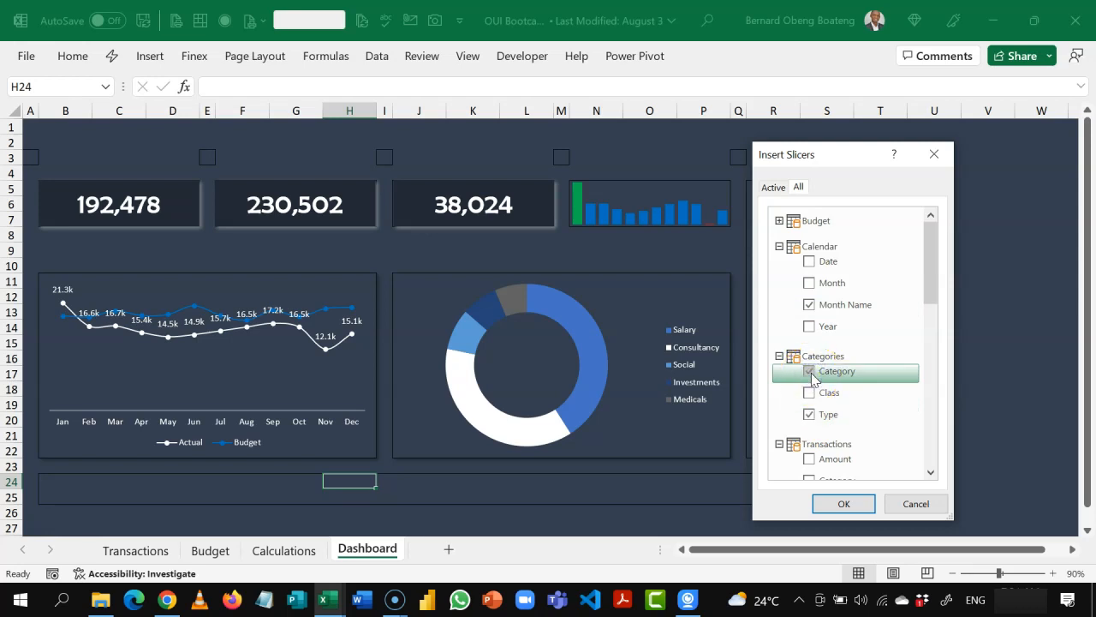
click(832, 503)
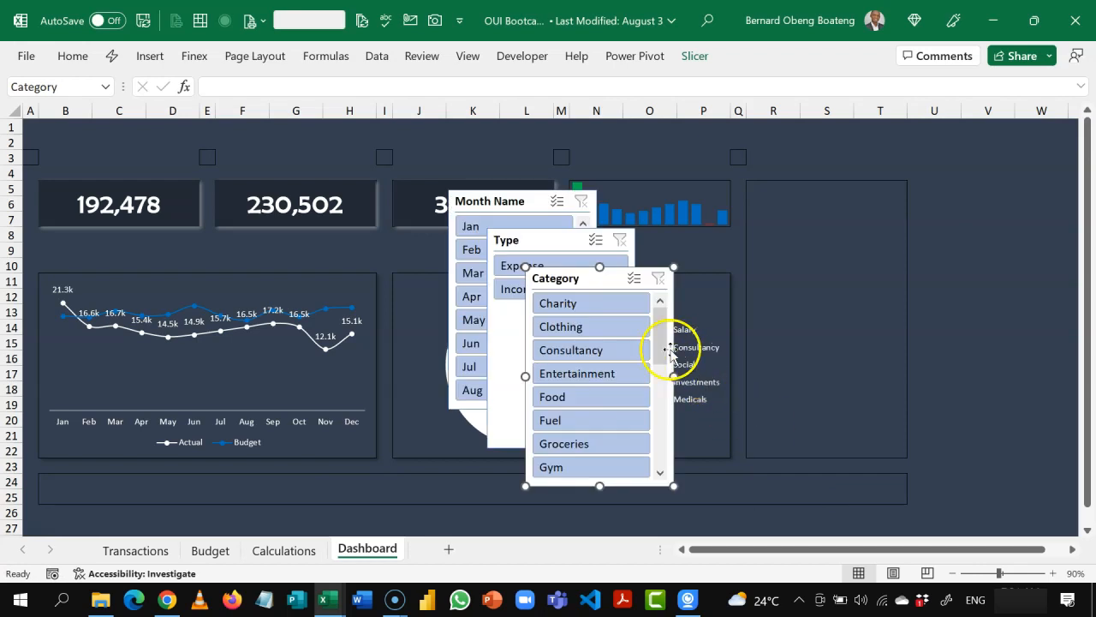
Step: Place the Category slicer beside the doughnut chart, fitting it across columns R to T and ending at row 22
drag(571, 282, 712, 292)
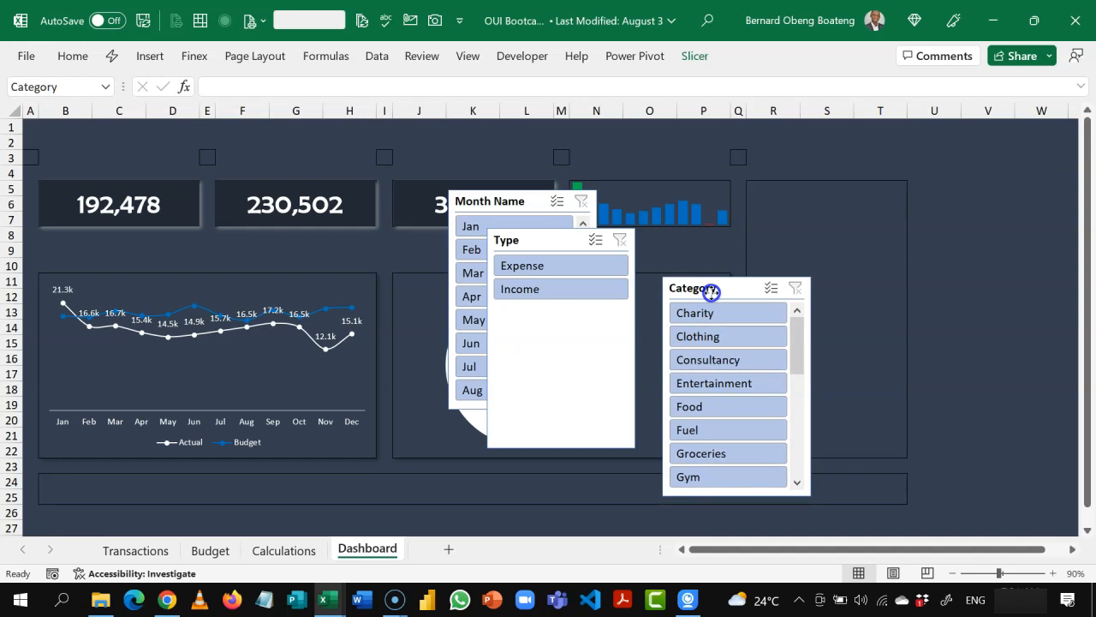
click(805, 225)
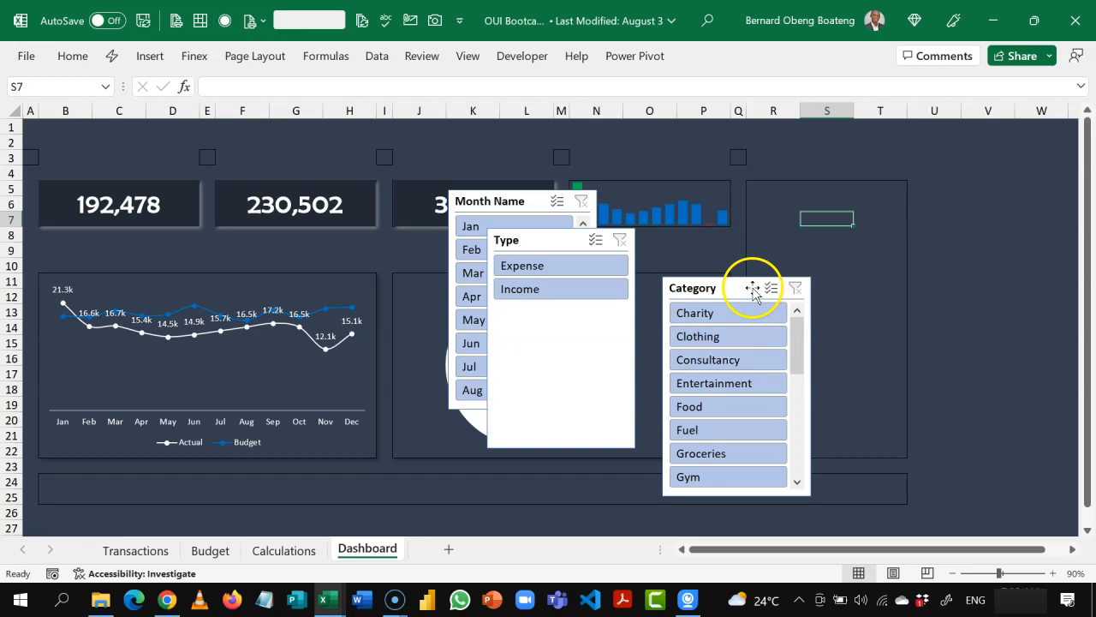
drag(753, 289, 837, 276)
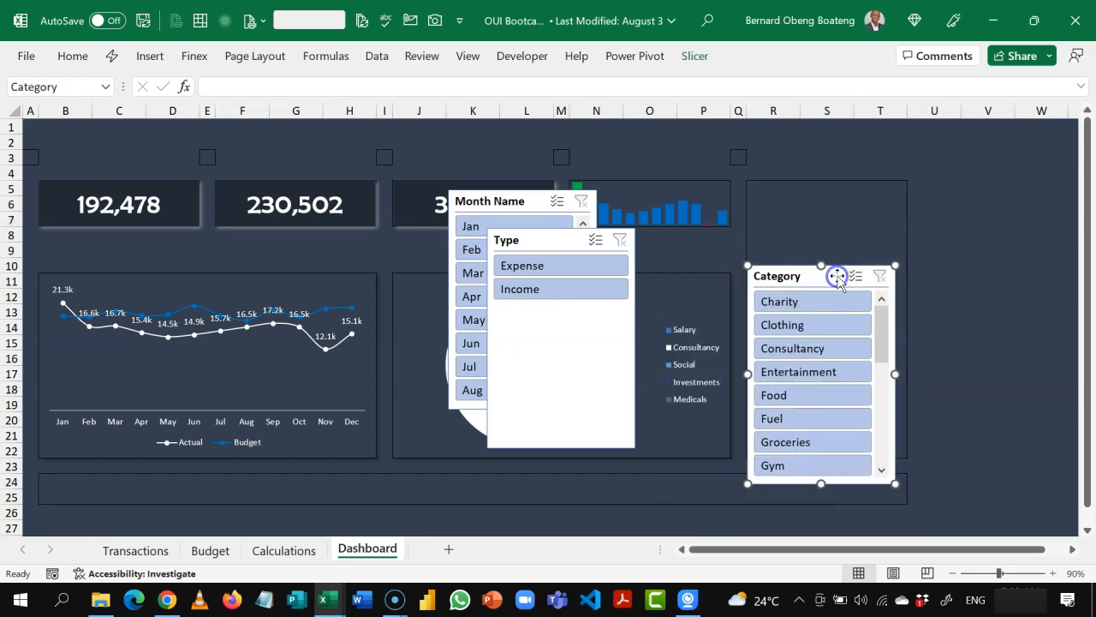
click(823, 470)
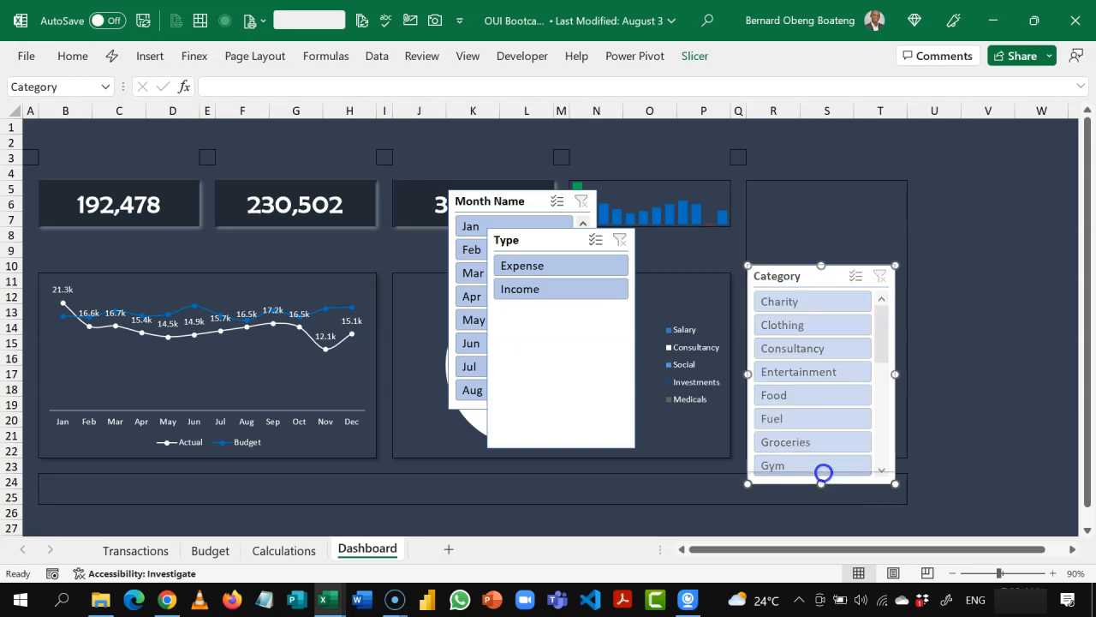
drag(831, 456, 832, 455)
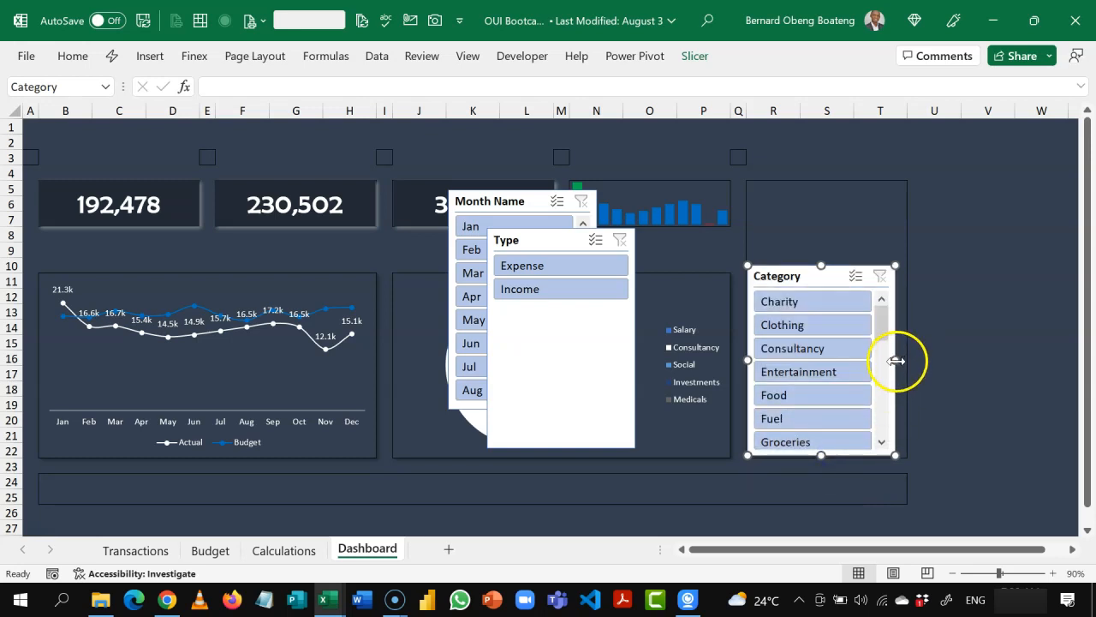
drag(895, 361, 909, 369)
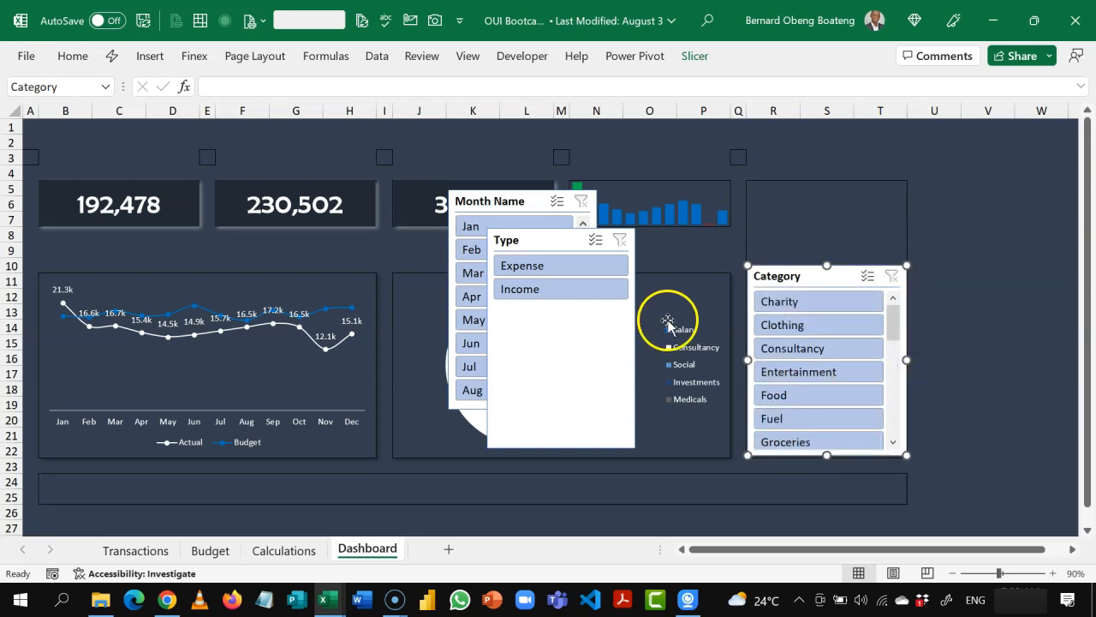
Step: Place the Type slicer above the Category slicer, shortening it and matching its width to columns R to T
drag(561, 238, 815, 192)
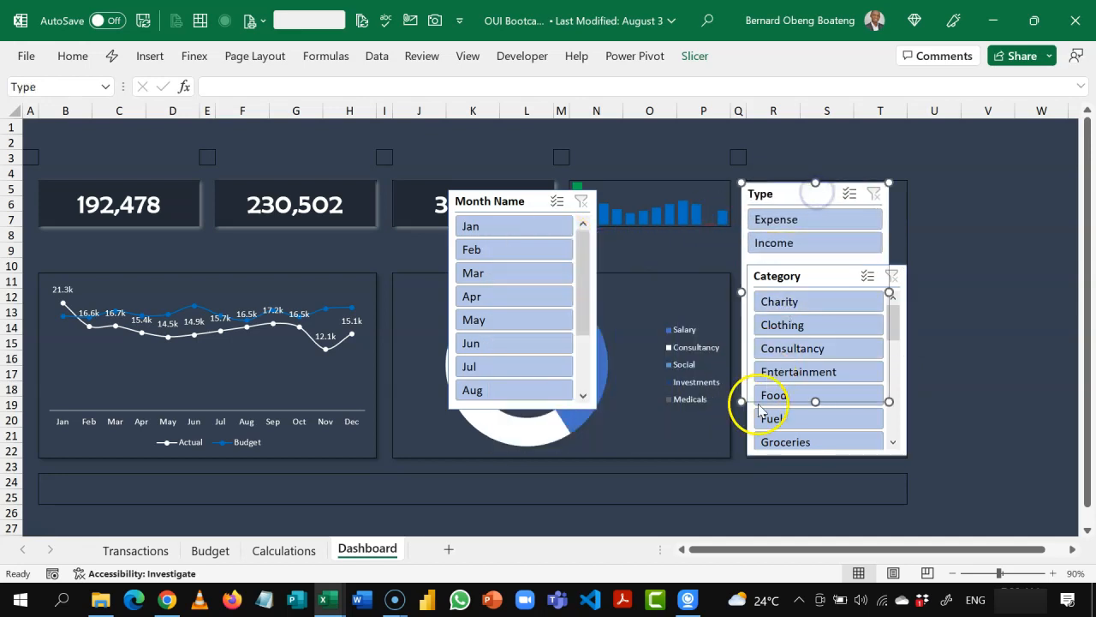
drag(740, 400, 741, 266)
mouse_move(781, 209)
mouse_down()
mouse_move(799, 184)
mouse_move(791, 190)
mouse_up()
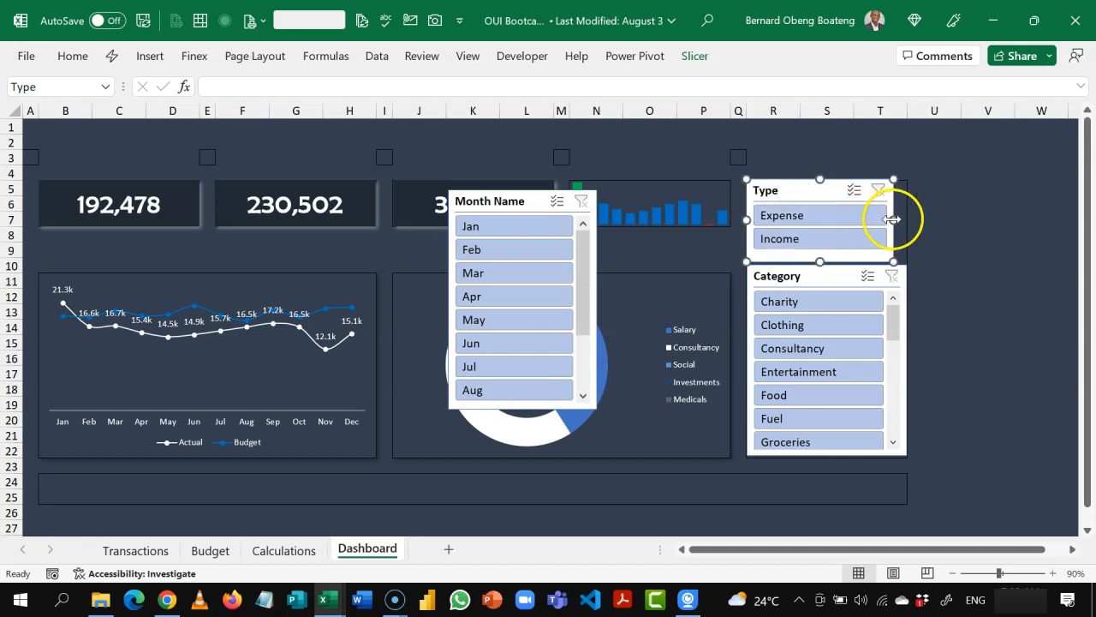
drag(893, 219, 906, 222)
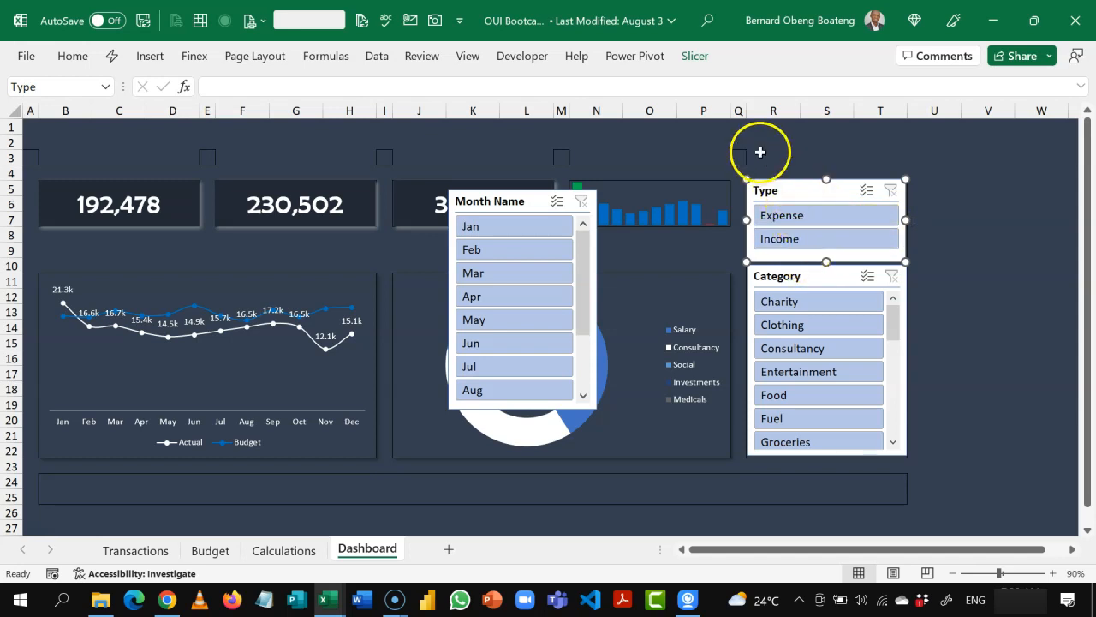
Step: Arrange the Type slicer's buttons in 2 columns and reduce its height to fit a single button row
click(699, 58)
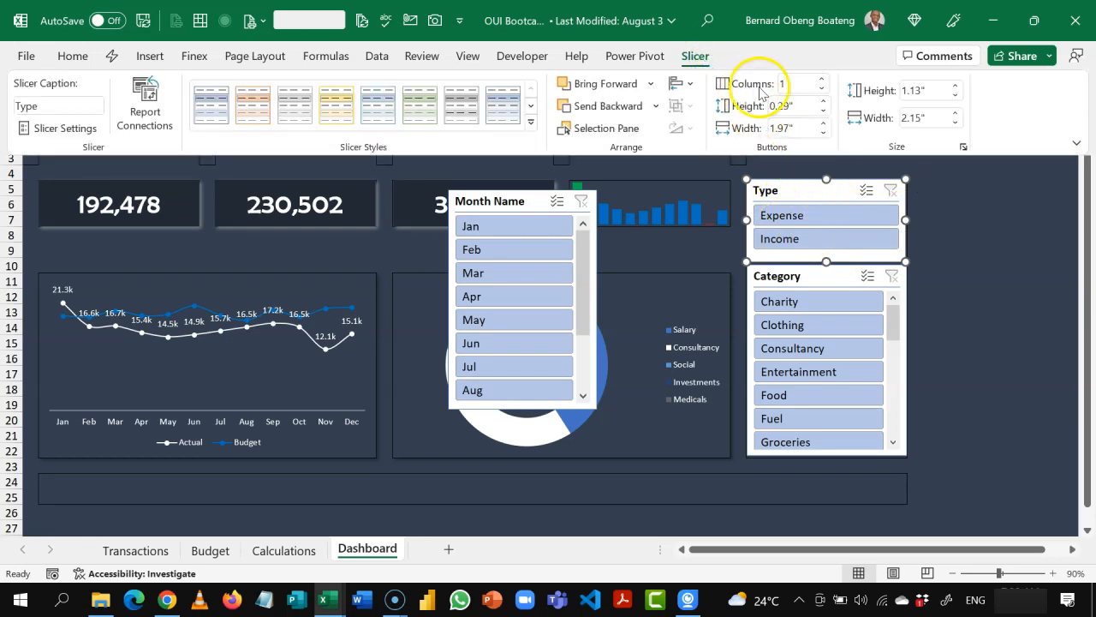
click(823, 80)
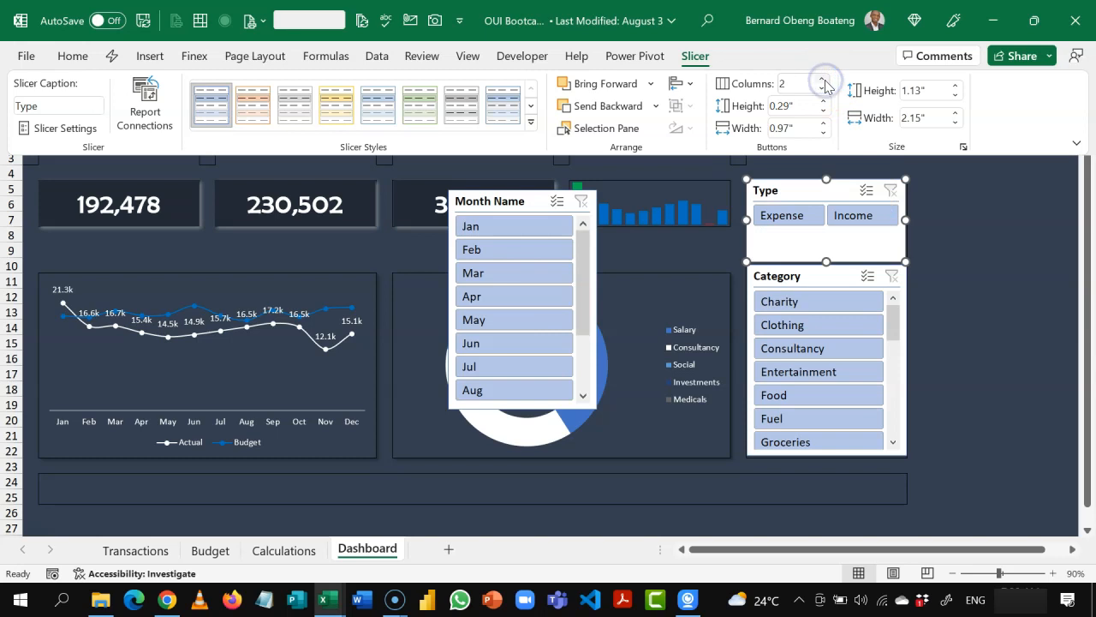
click(828, 259)
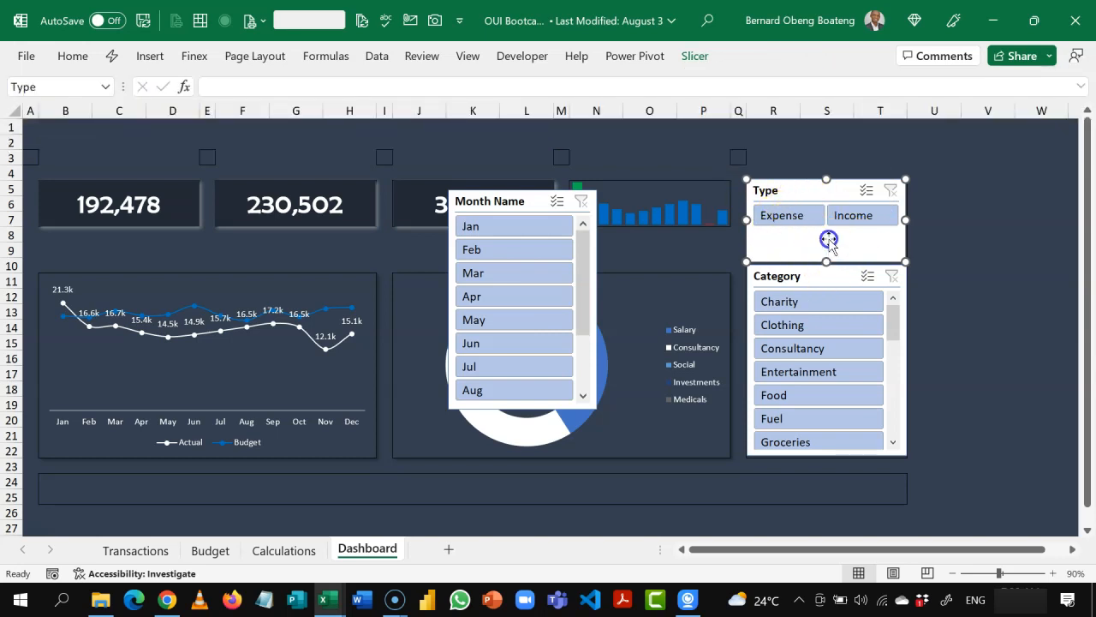
drag(827, 262, 826, 232)
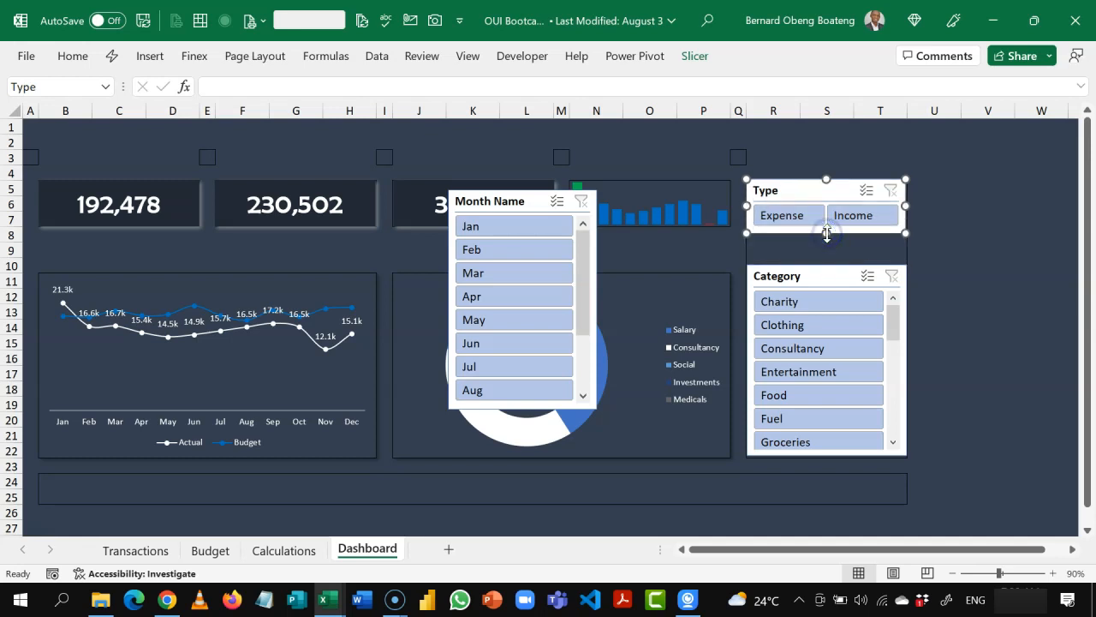
click(947, 158)
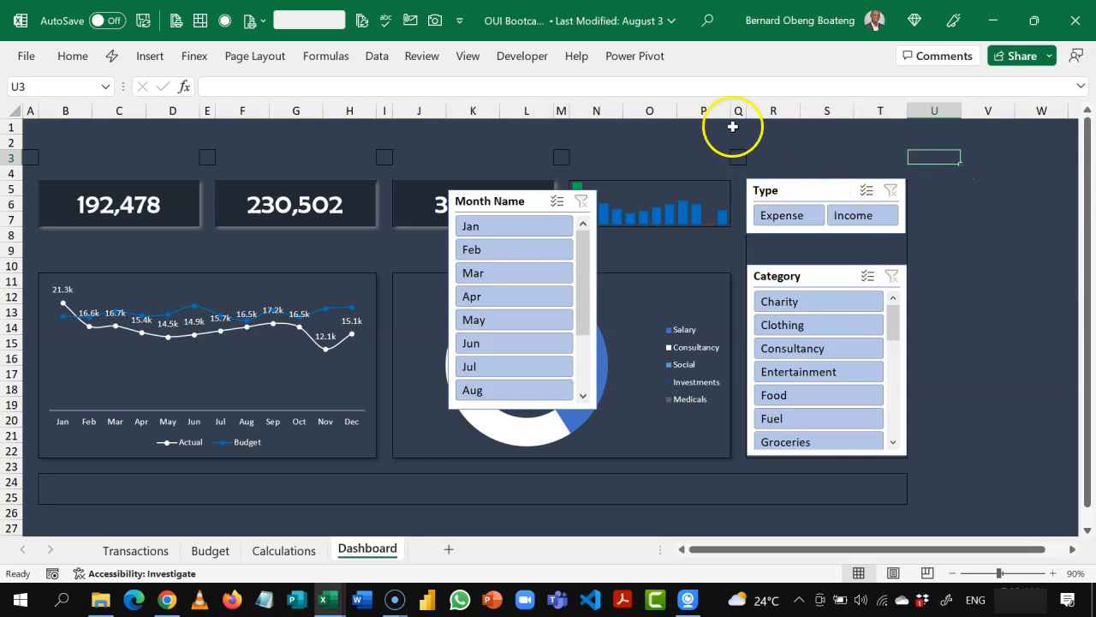
click(783, 189)
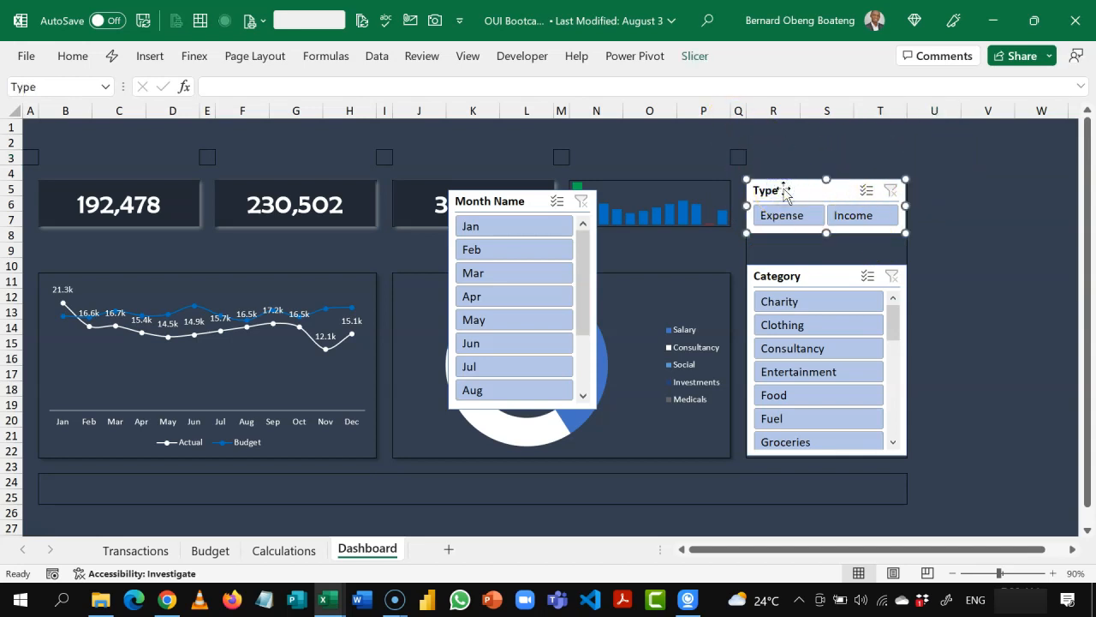
Step: Move the Month Name slicer below the line chart at row 24 and arrange its buttons in 12 columns
drag(514, 200, 106, 485)
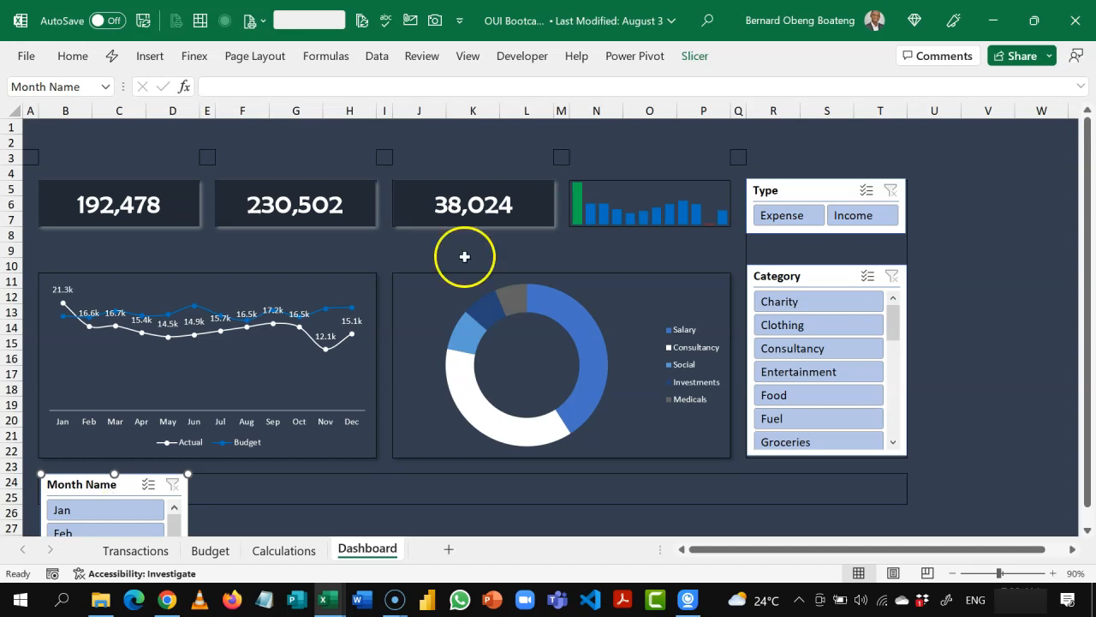
click(694, 60)
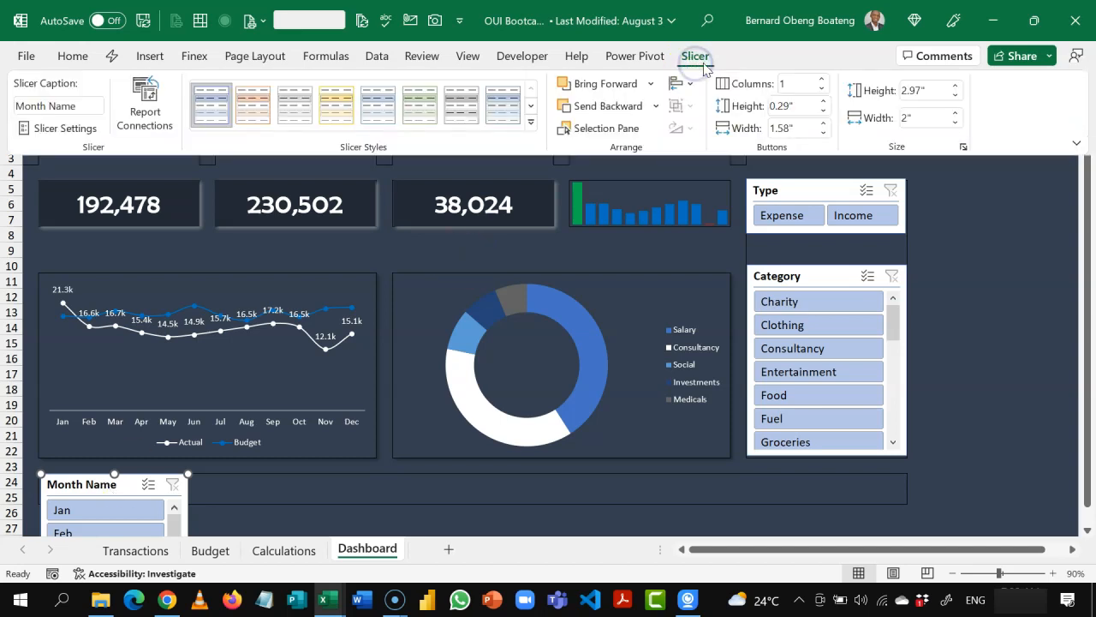
click(823, 79)
click(822, 79)
click(823, 79)
click(822, 79)
click(822, 78)
click(822, 79)
click(822, 79)
click(822, 79)
click(822, 79)
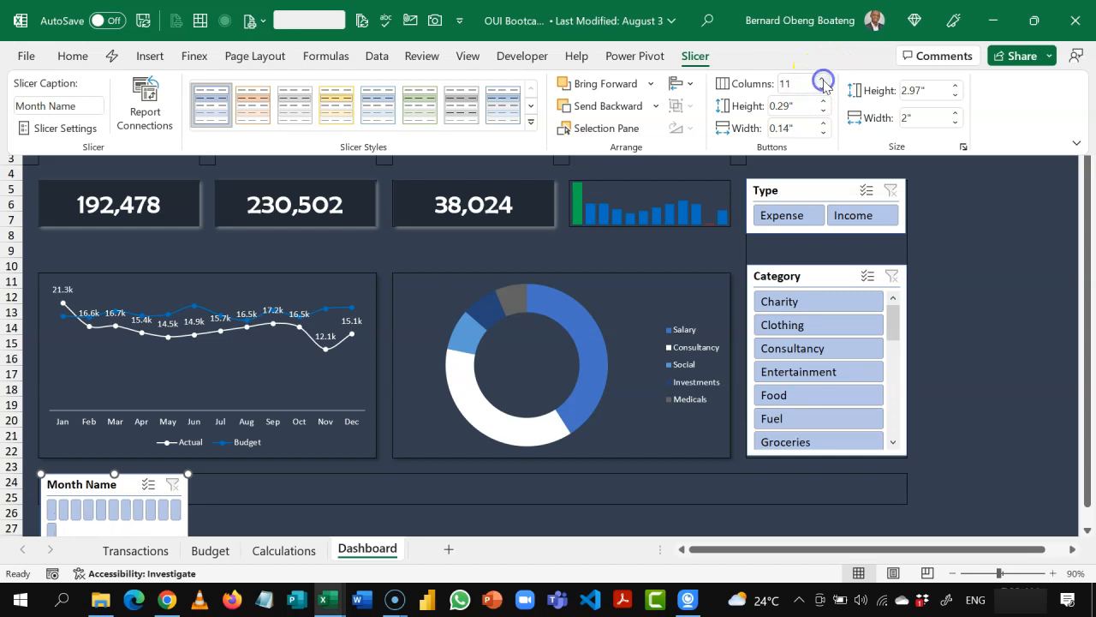
click(823, 79)
Step: Resize the Month Name slicer into a one-row strip spanning columns B to T beneath the charts
click(186, 475)
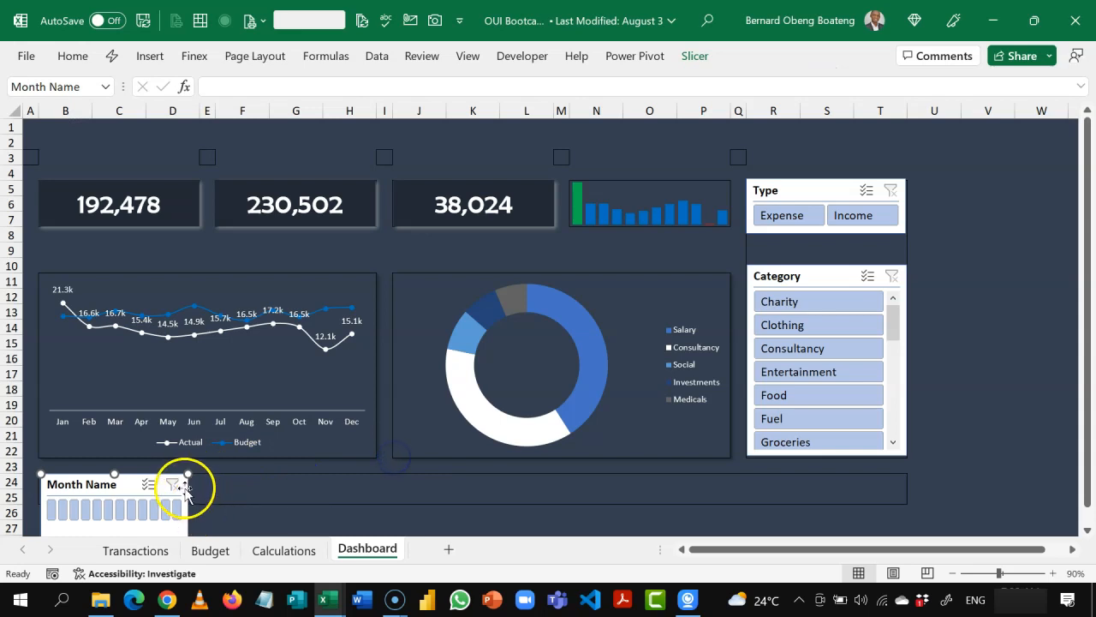
drag(188, 475, 906, 272)
scroll(1030, 452, down, 5)
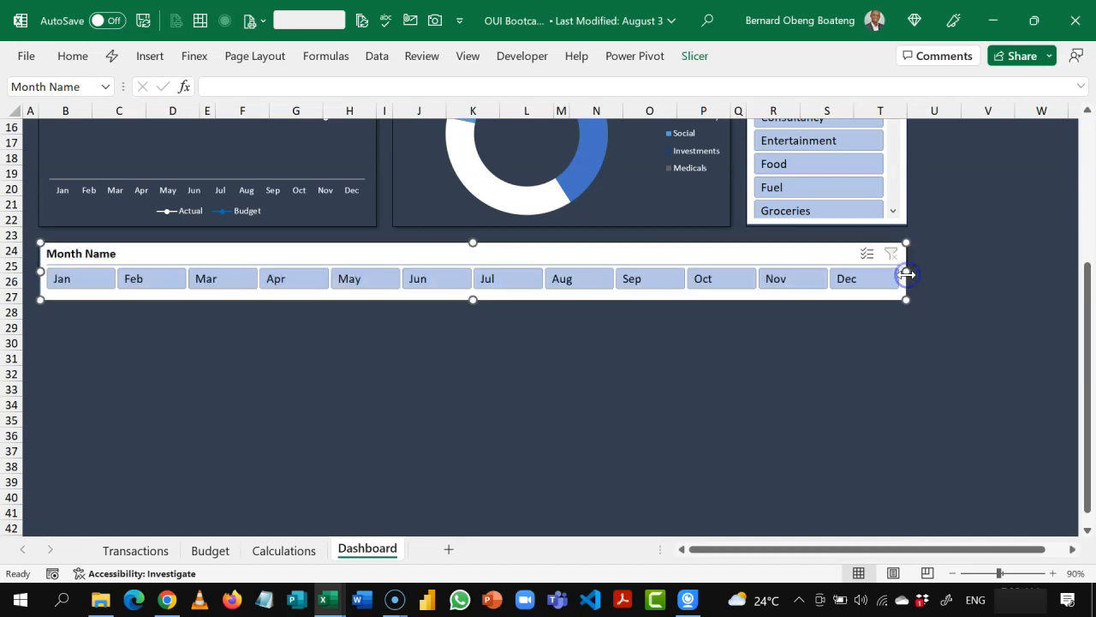
drag(1089, 318, 1076, 164)
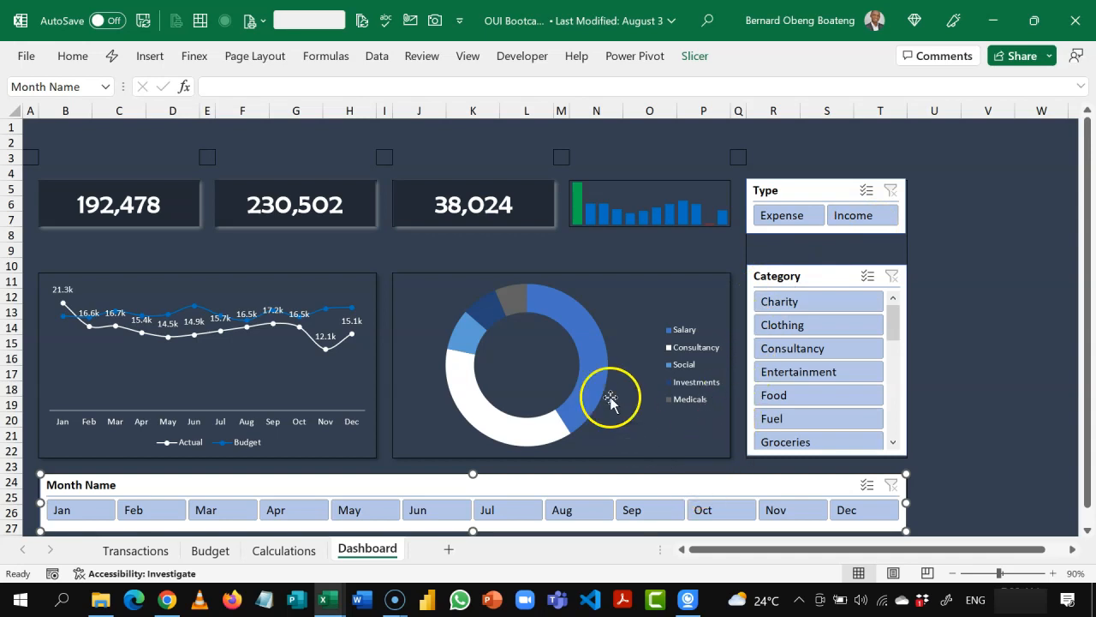
Step: Duplicate the Light Blue, Slicer Style Light 1 style from the Type slicer as a custom slicer style named Finex
click(797, 196)
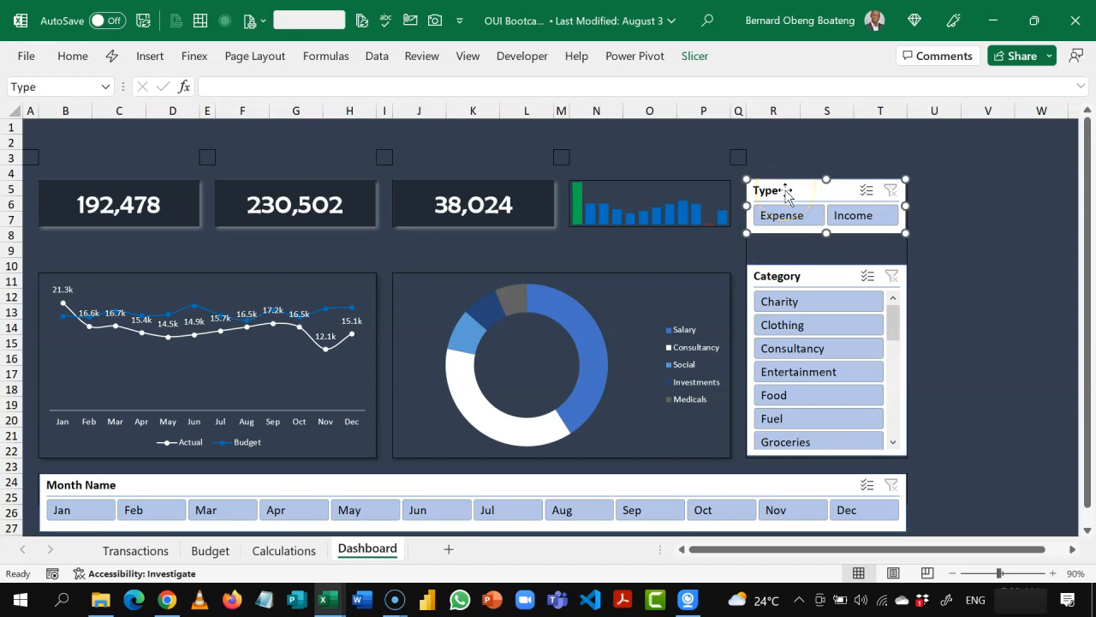
click(695, 57)
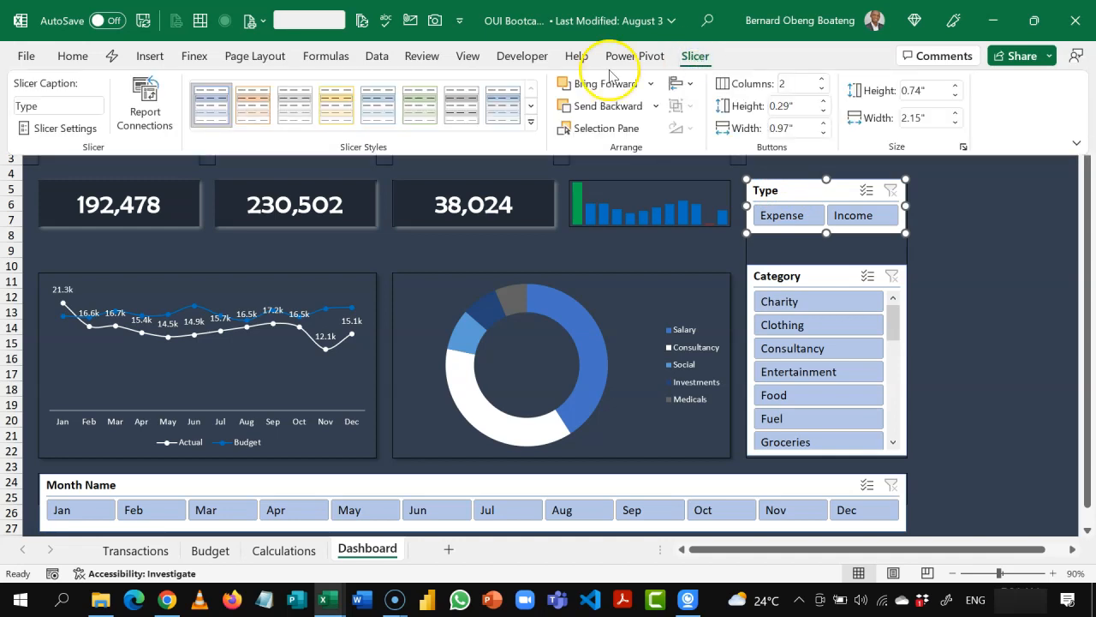
right_click(207, 122)
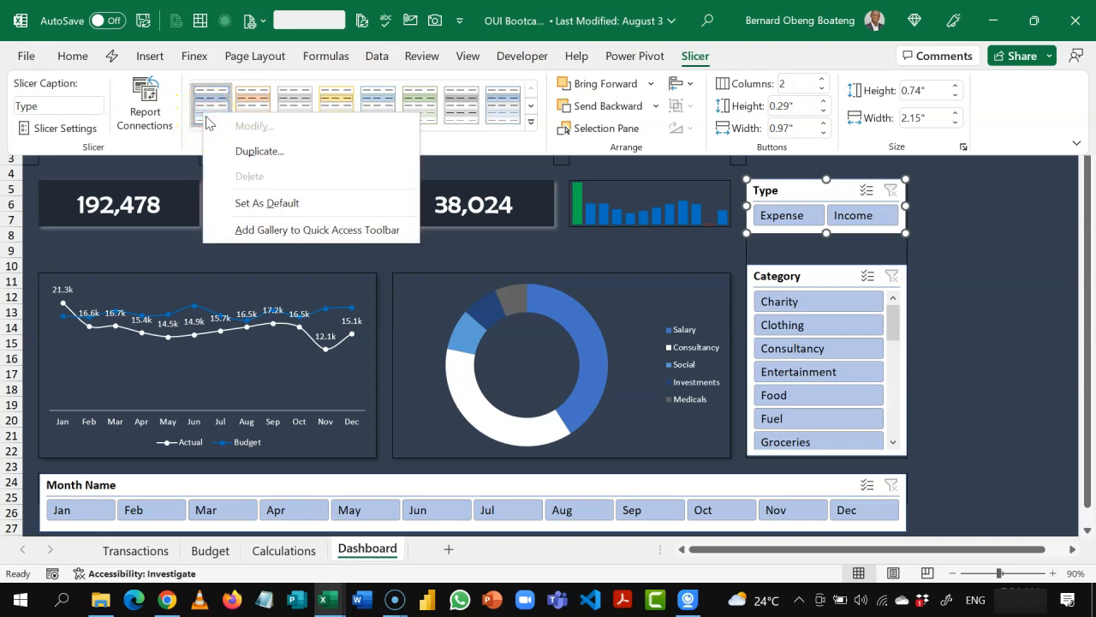
click(242, 151)
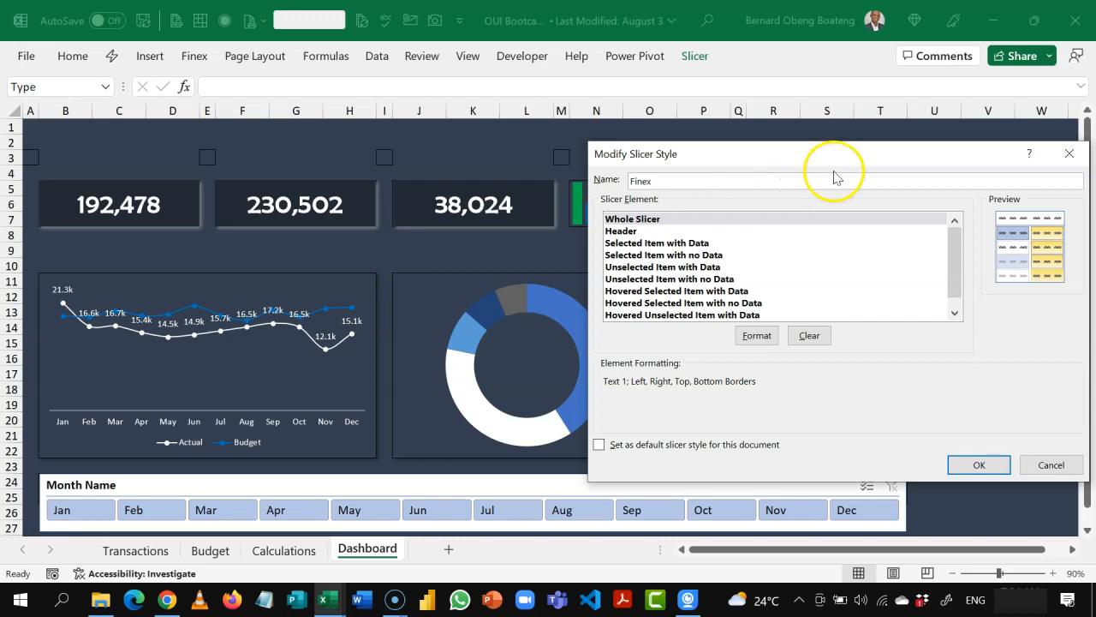
drag(864, 158, 489, 146)
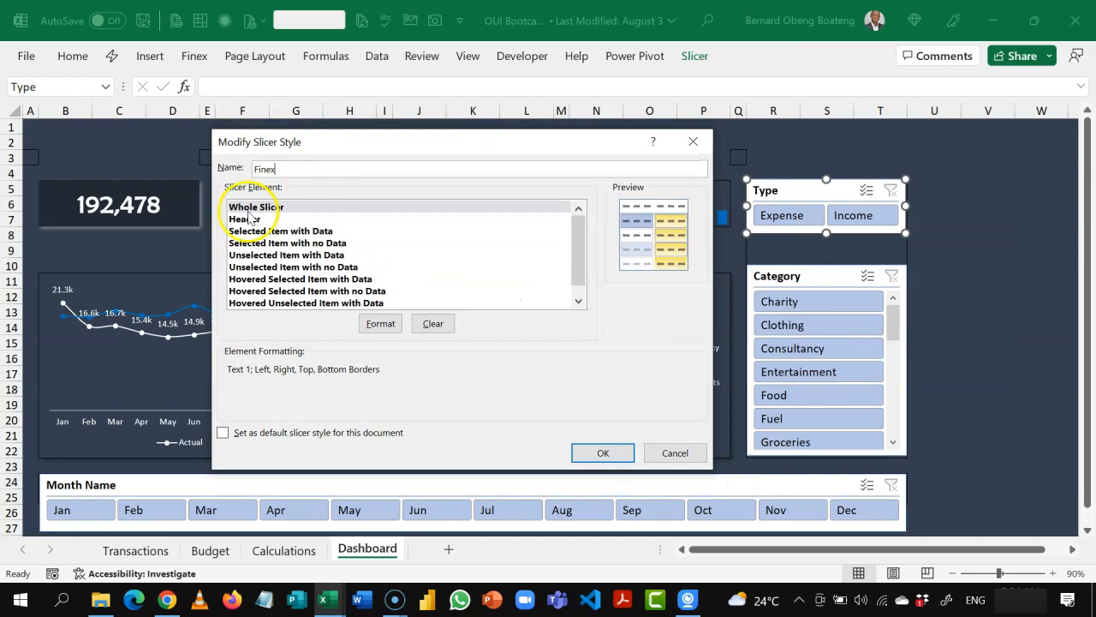
Step: Set the Finex style's Whole Slicer font to Berlin Sans FB in white
click(284, 208)
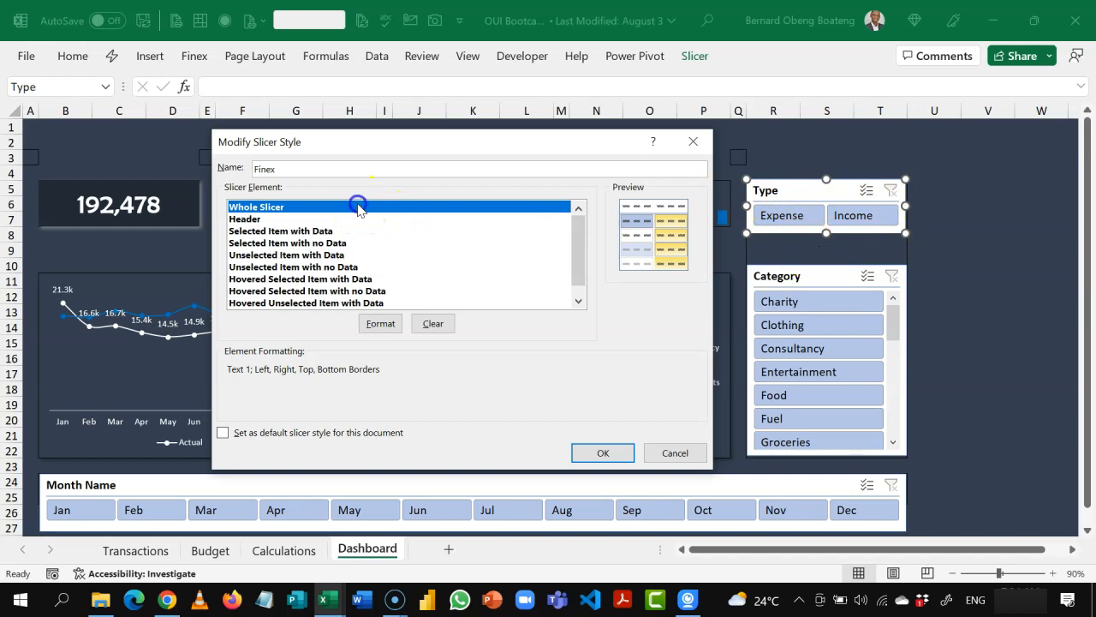
click(381, 324)
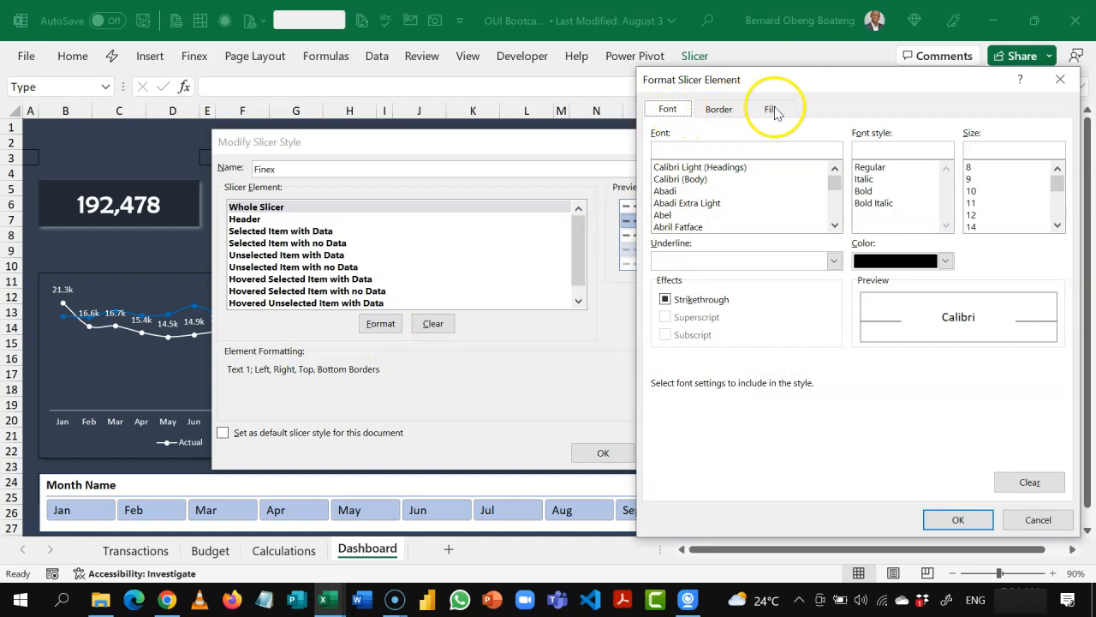
drag(827, 86, 322, 91)
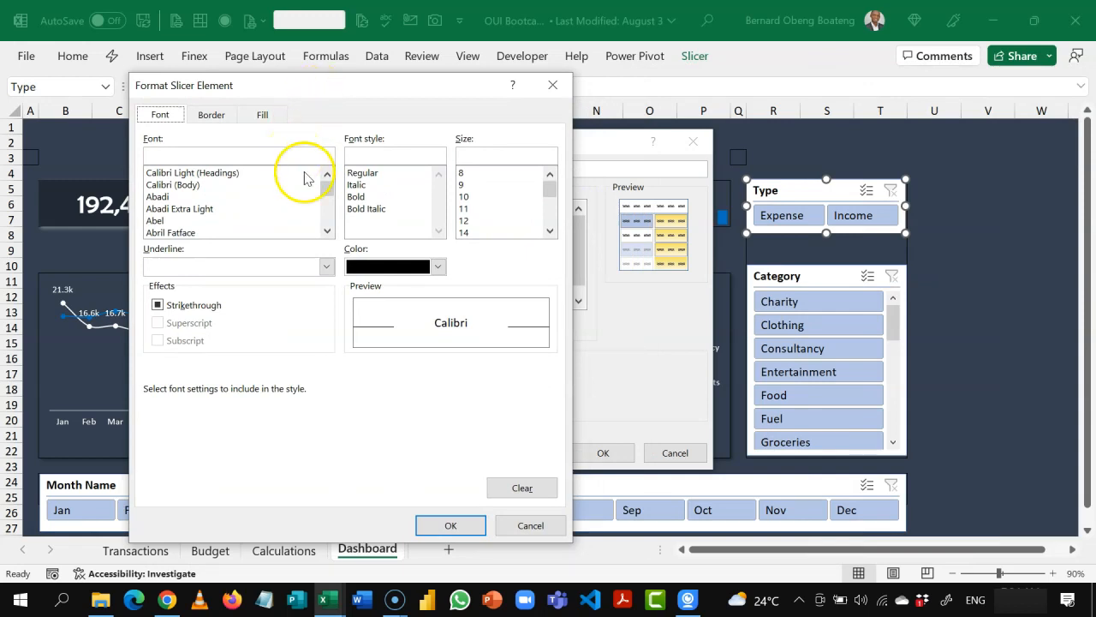
click(436, 267)
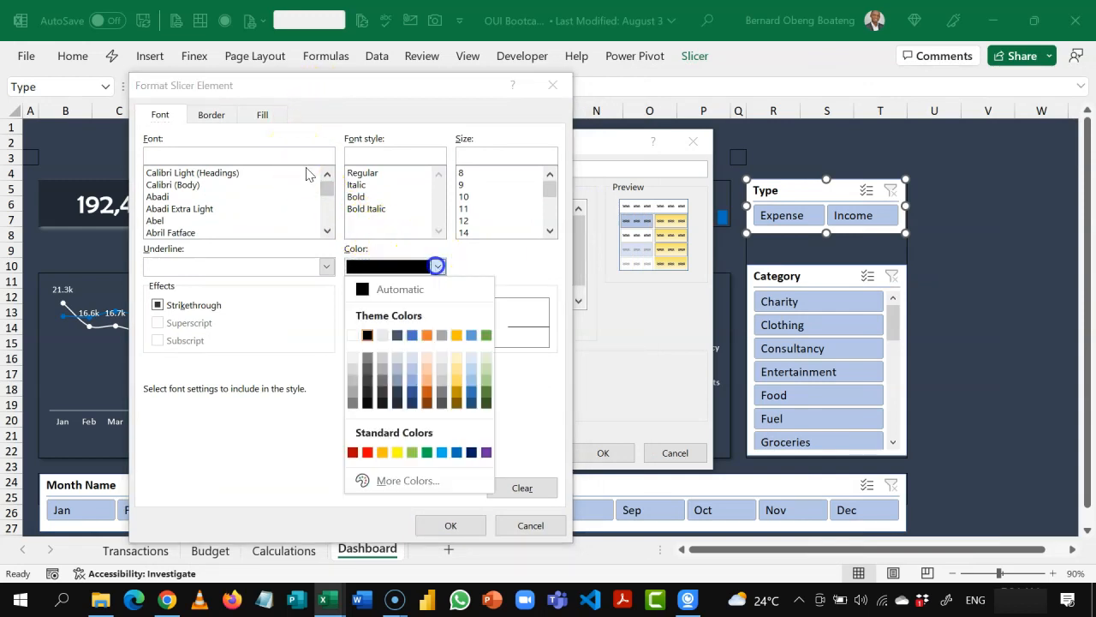
click(358, 334)
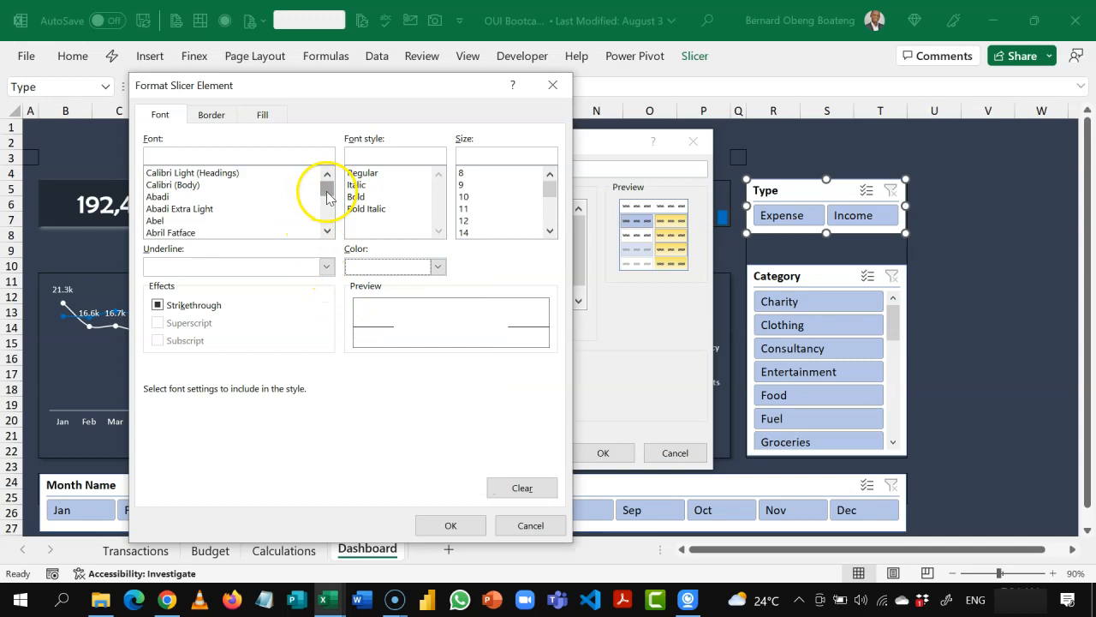
drag(327, 195, 332, 175)
drag(326, 229, 326, 228)
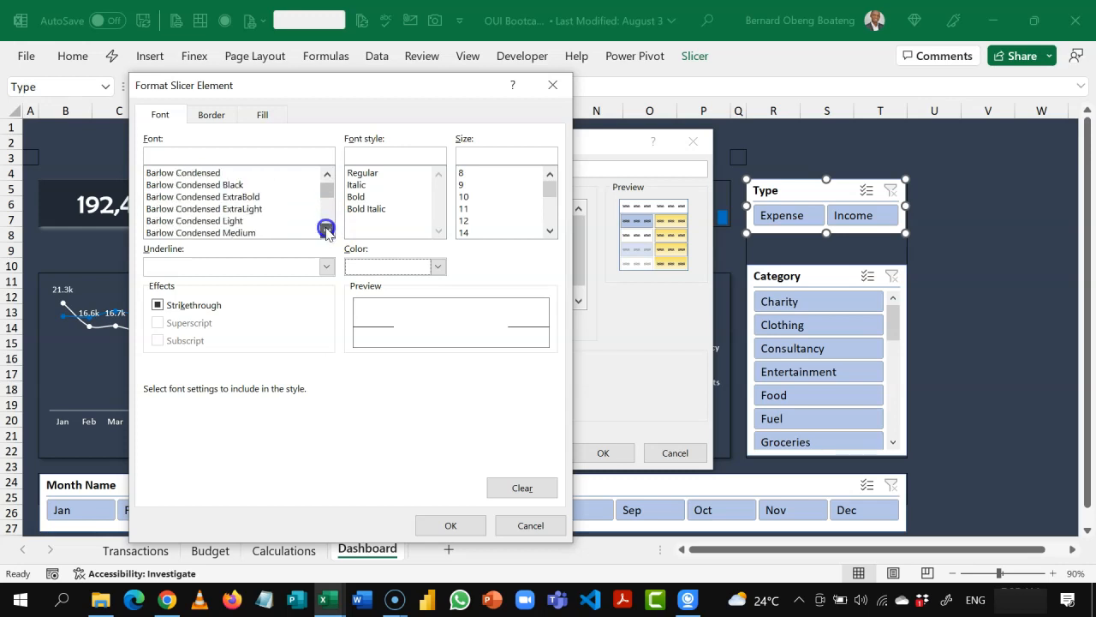
click(288, 175)
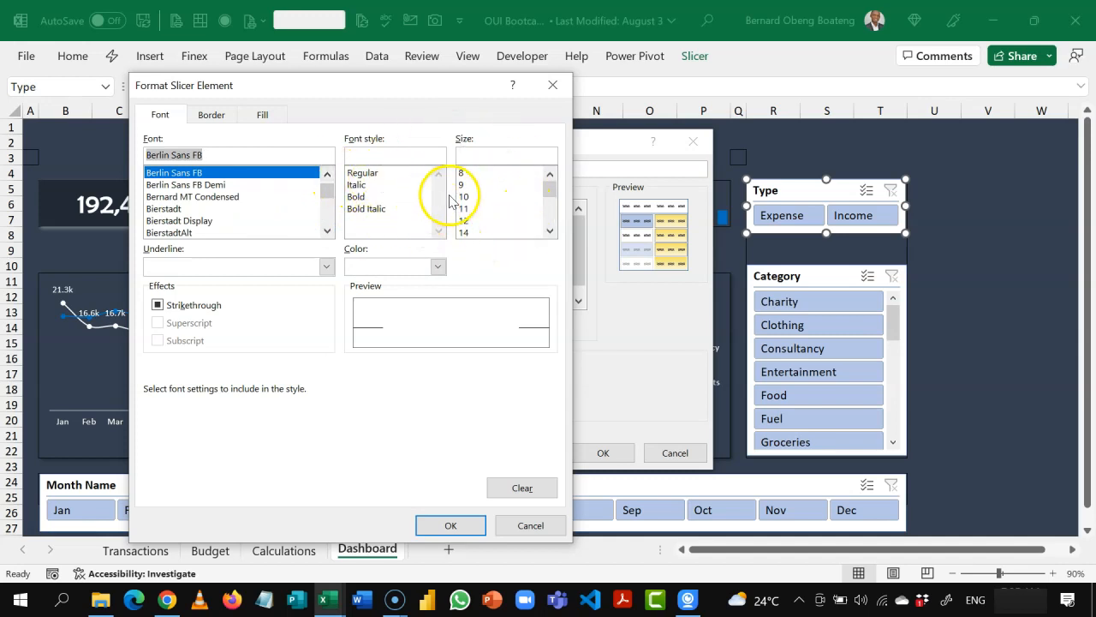
Step: Remove the Whole Slicer element's borders and give it a dark blue-gray fill matching the dashboard background
click(212, 114)
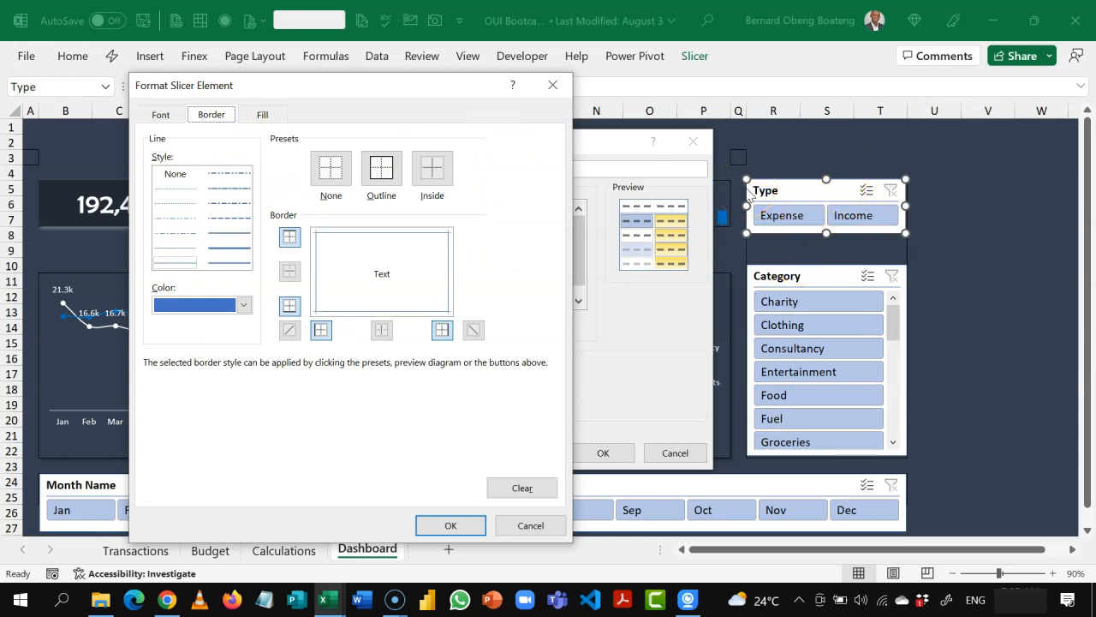
click(334, 182)
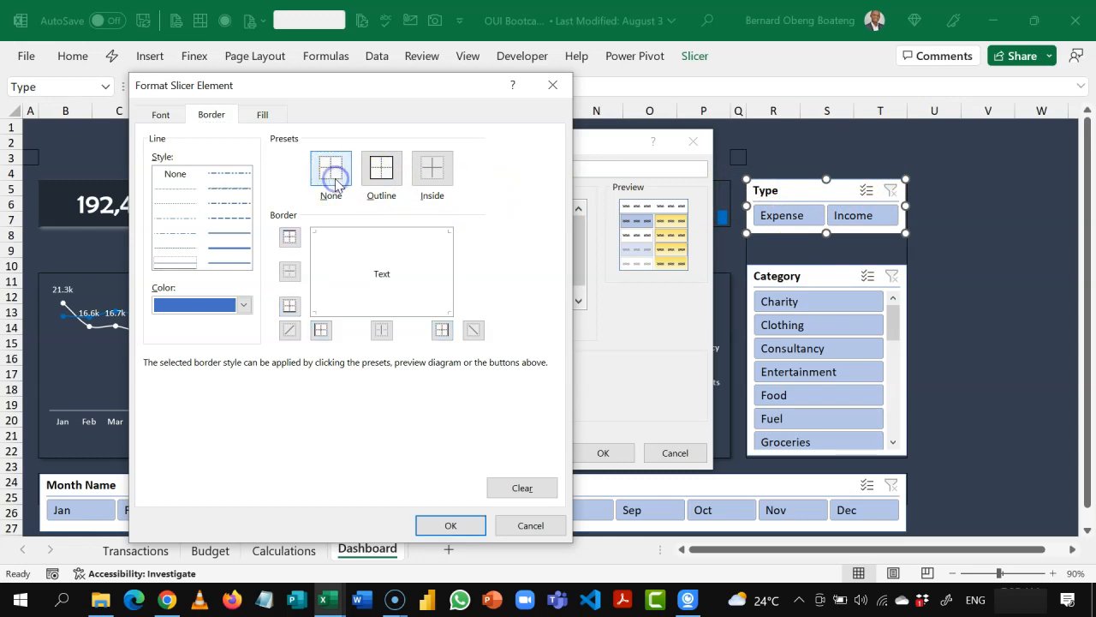
click(266, 116)
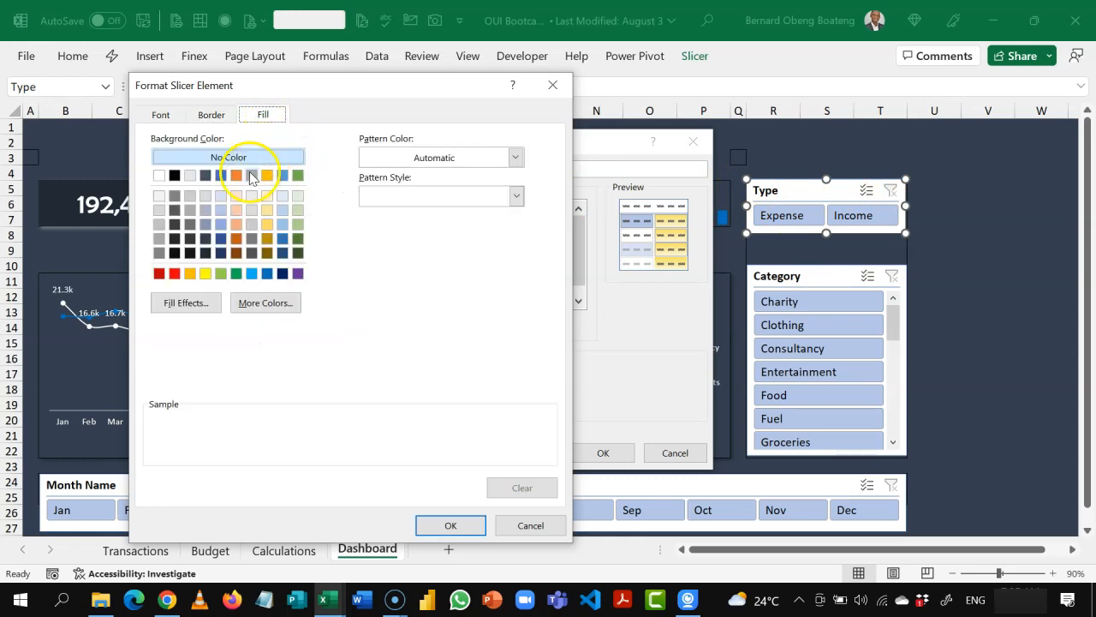
click(205, 239)
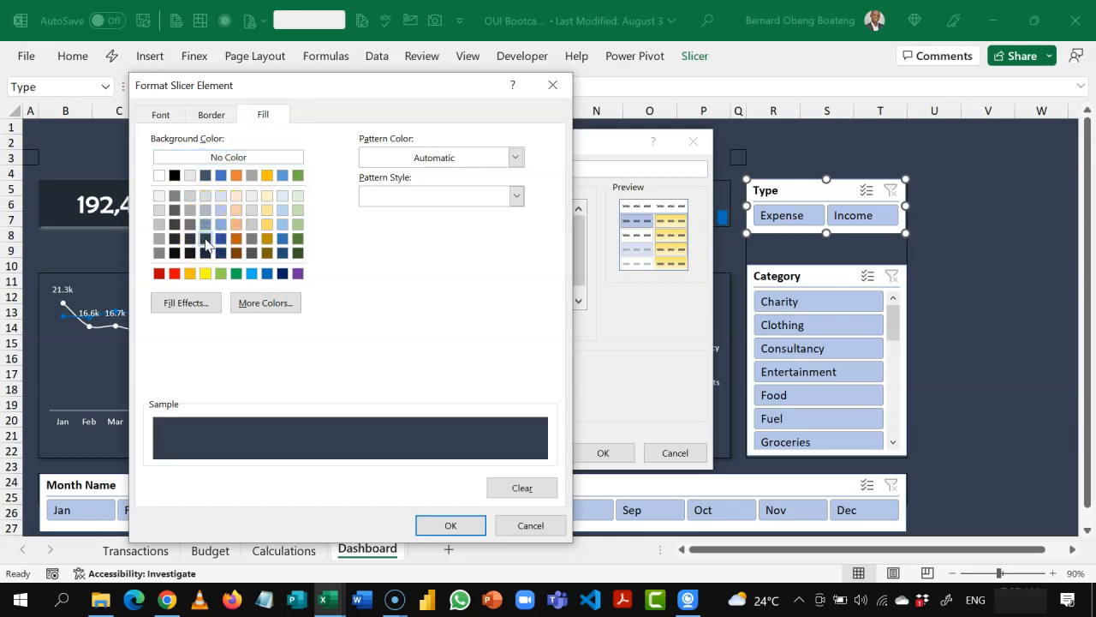
click(447, 525)
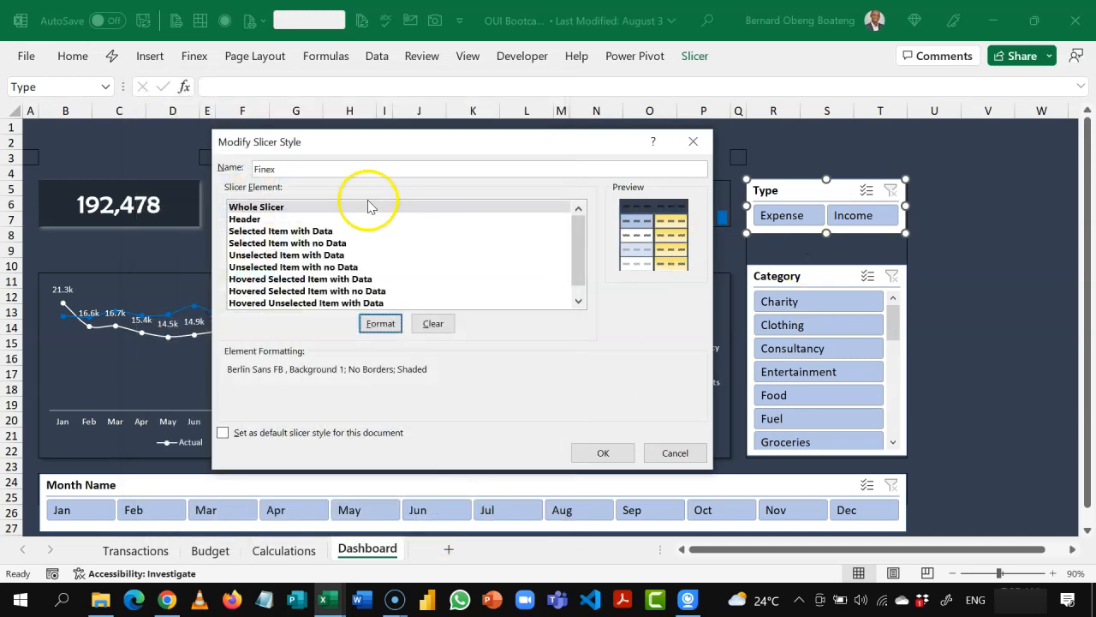
Step: Set the Finex style's Header element font to white Berlin Sans FB
click(264, 221)
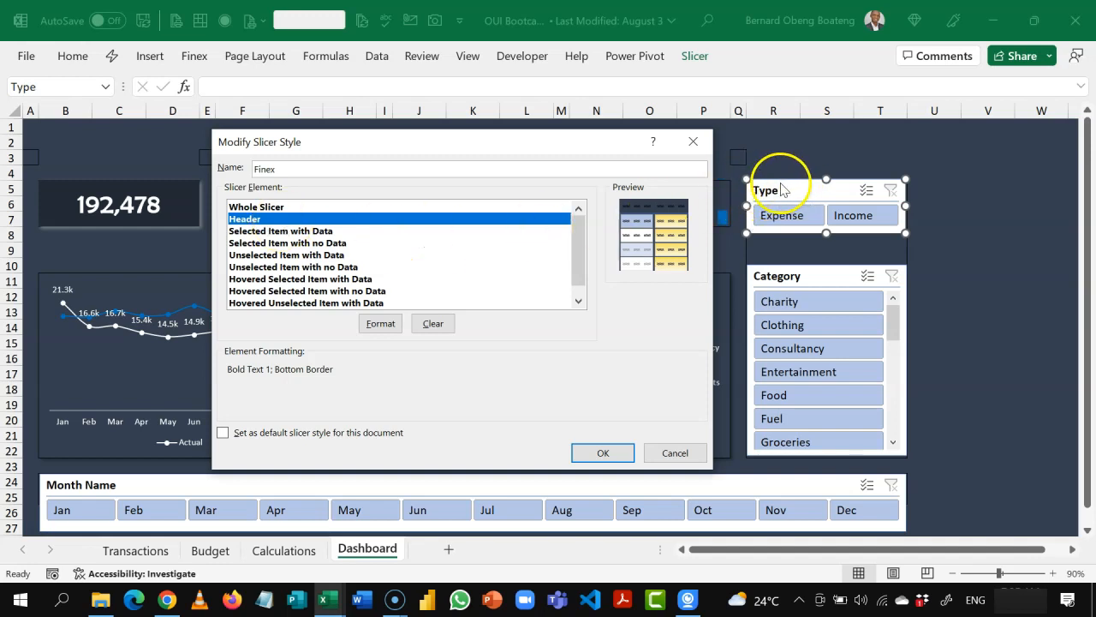
click(380, 323)
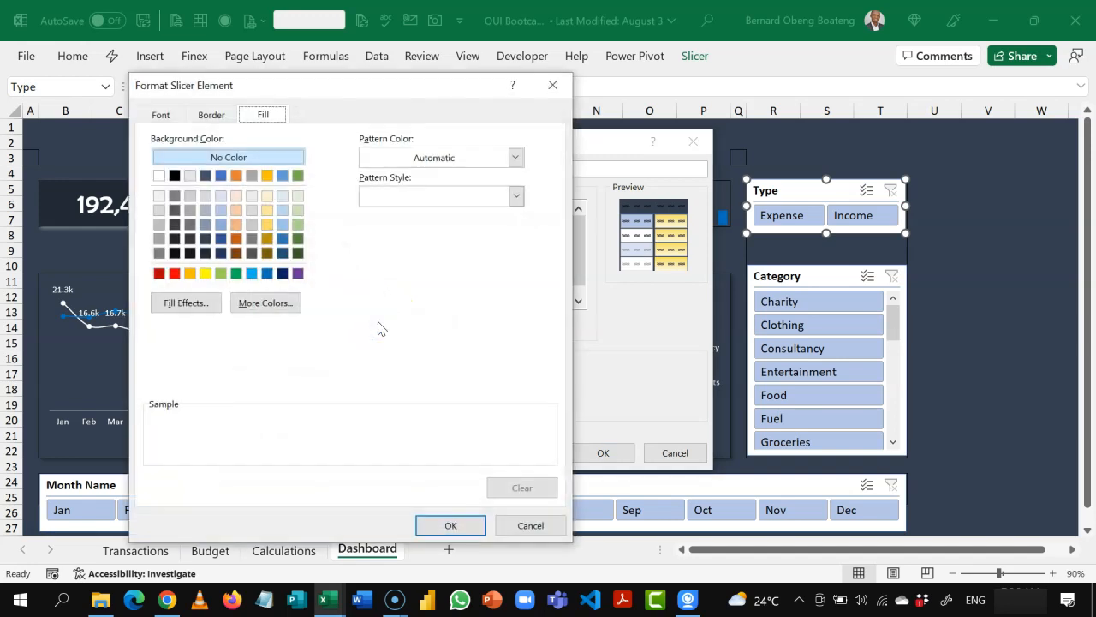
click(171, 122)
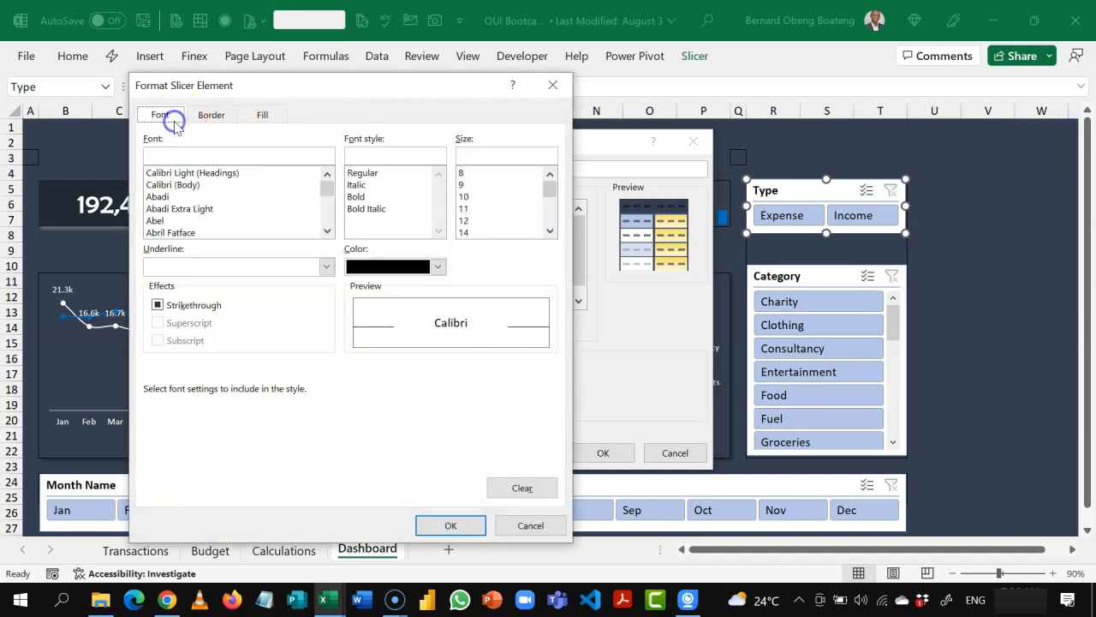
click(436, 266)
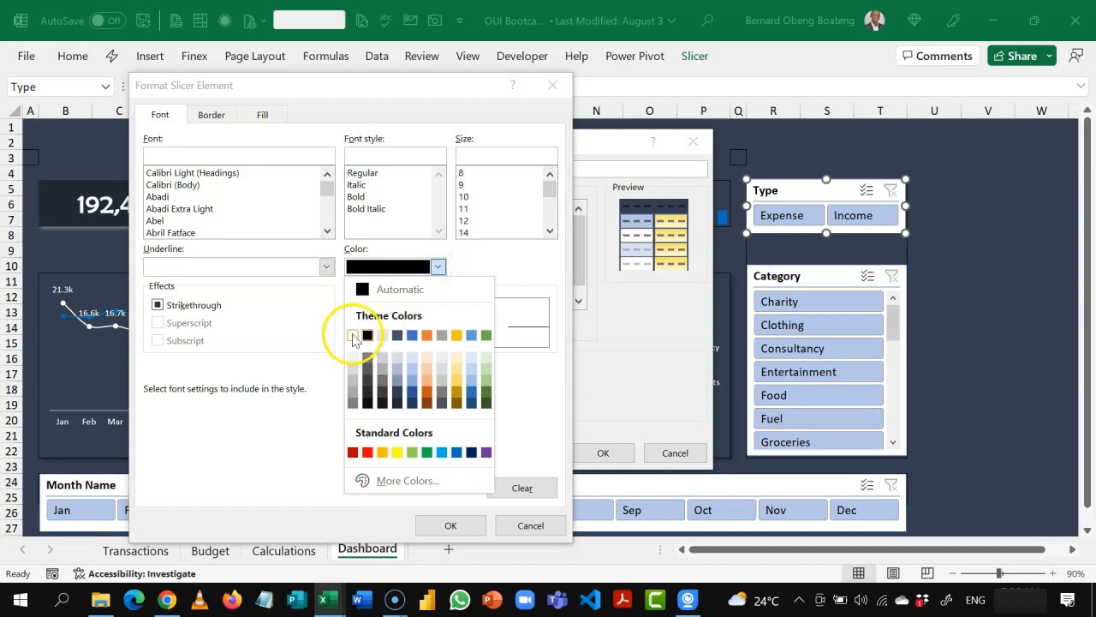
click(353, 335)
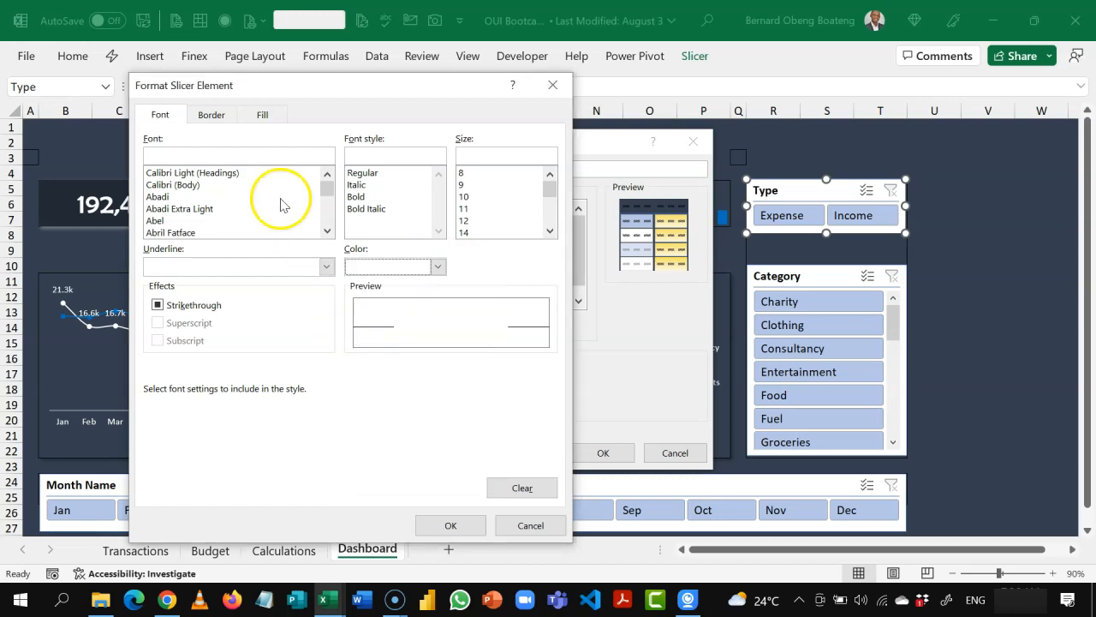
click(327, 231)
click(327, 230)
click(327, 231)
click(328, 231)
click(327, 230)
click(327, 231)
click(327, 230)
click(328, 231)
click(327, 231)
click(327, 231)
click(327, 231)
click(327, 230)
click(327, 230)
click(327, 231)
click(327, 230)
click(328, 230)
click(327, 231)
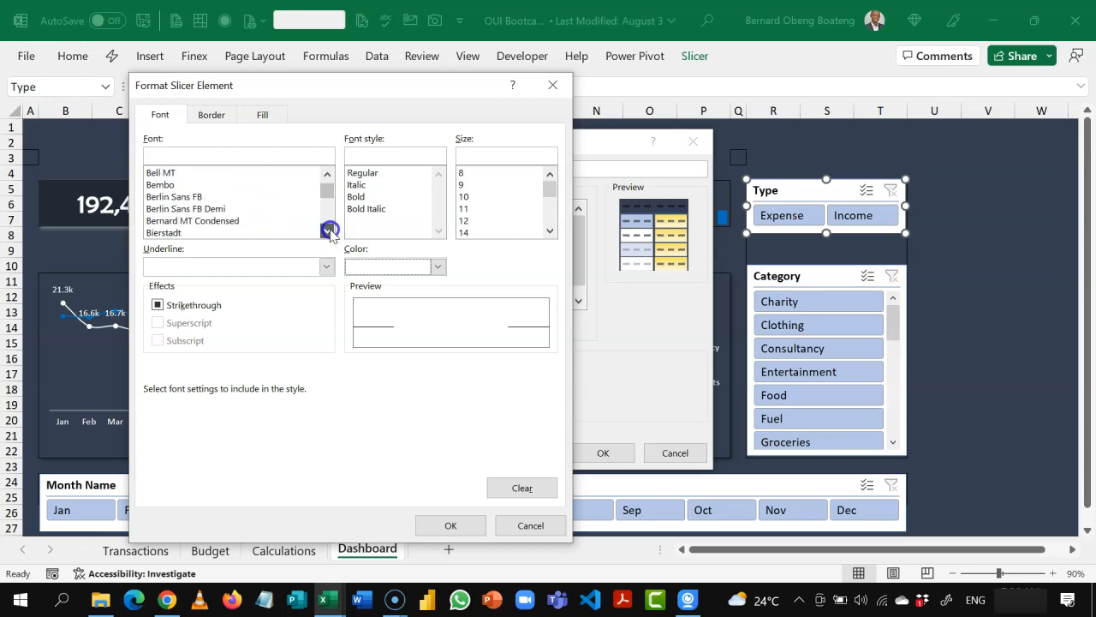
click(194, 197)
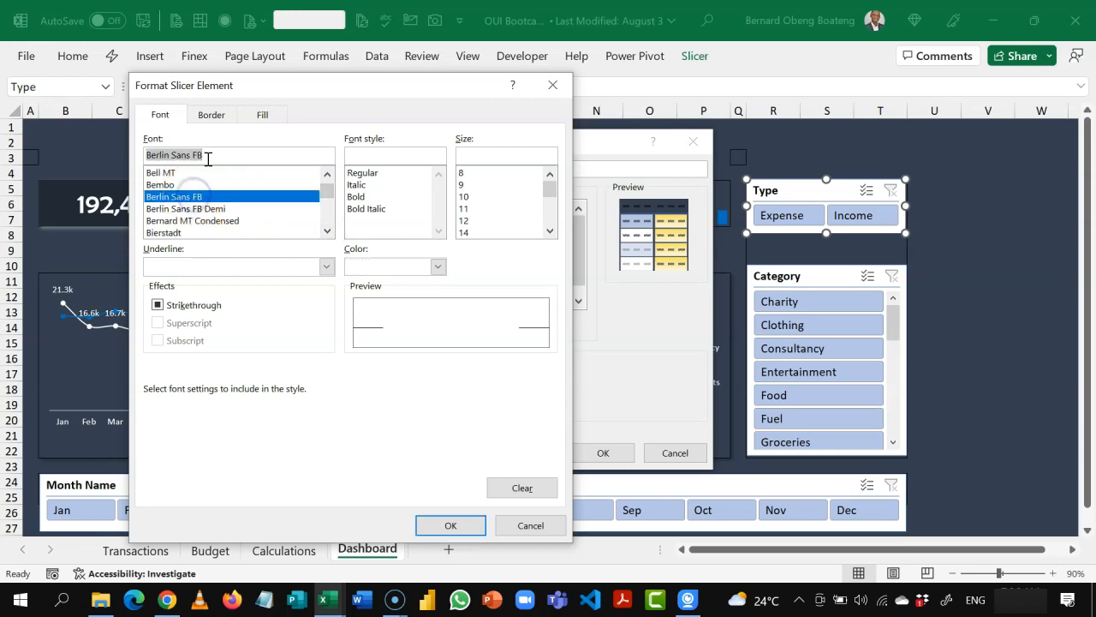
Step: Remove the Header element's border, keep its background at No Color, and apply the header formatting
click(211, 115)
click(324, 173)
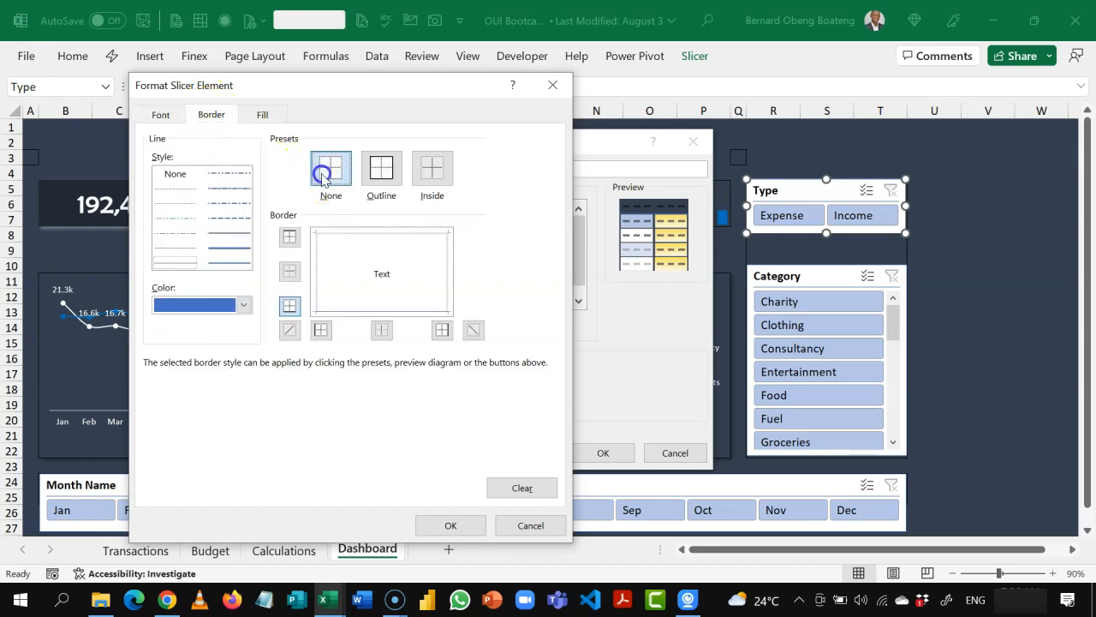
click(299, 155)
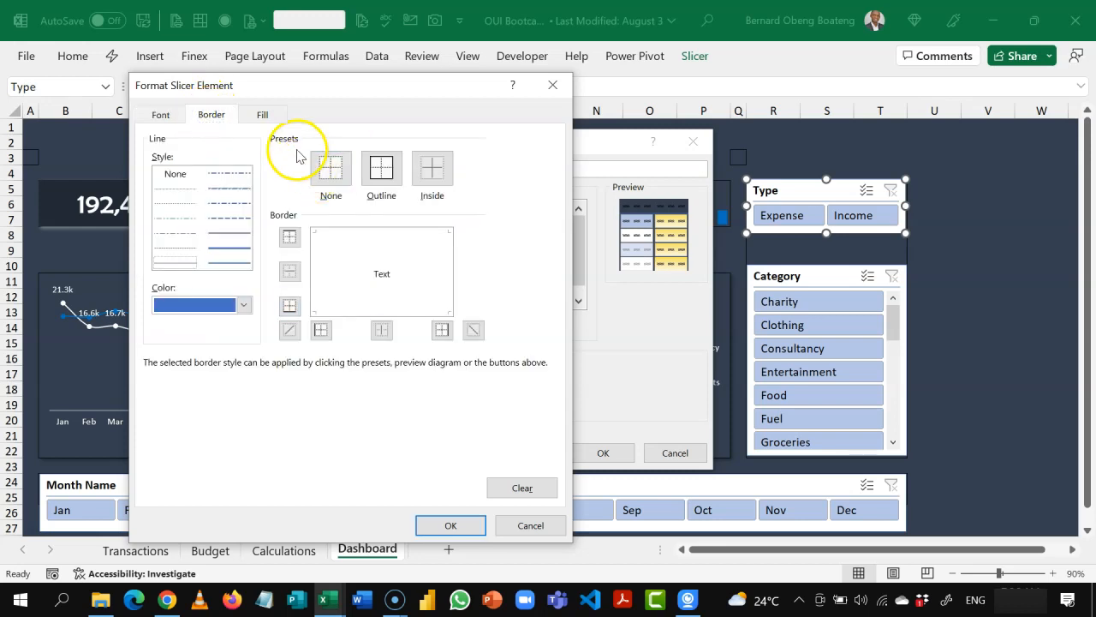
click(272, 115)
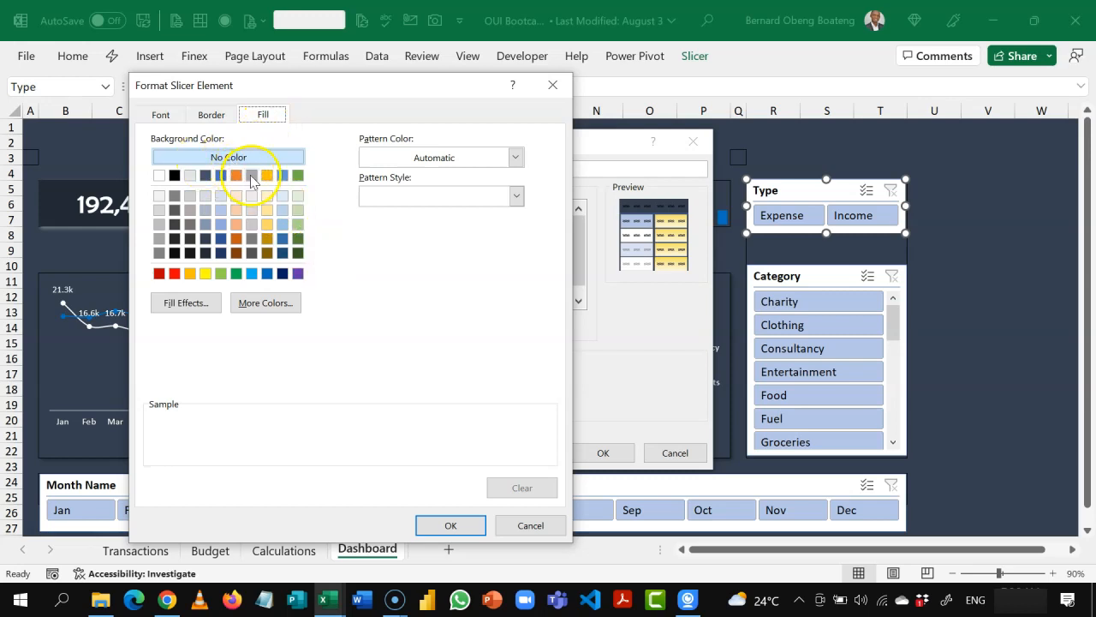
click(447, 525)
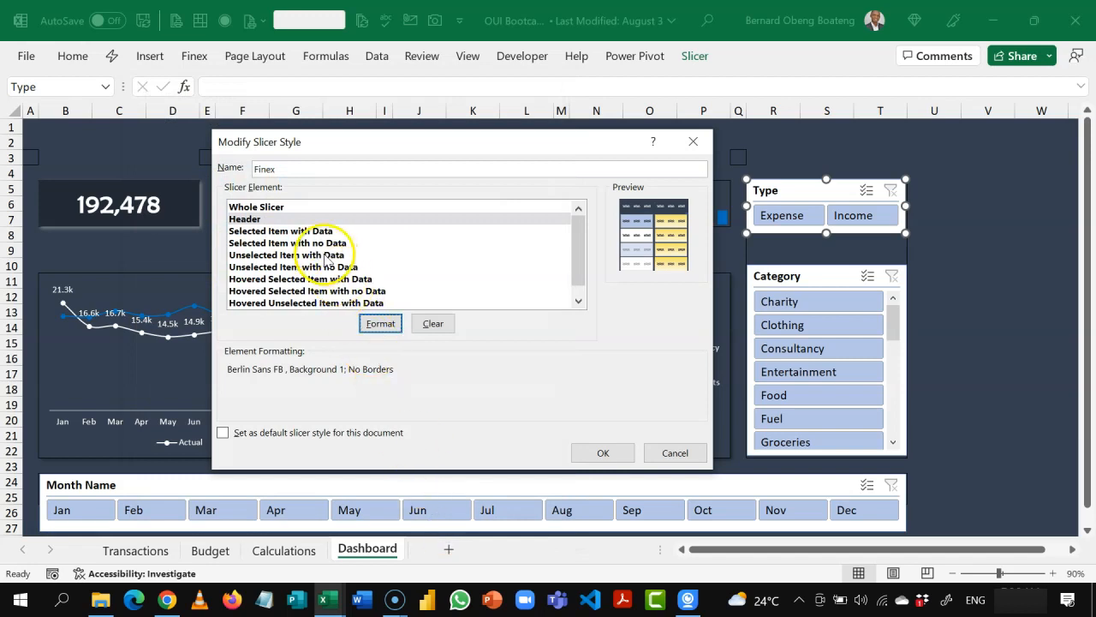
Step: Give the Selected Item with Data element a standard blue fill and no borders
click(314, 233)
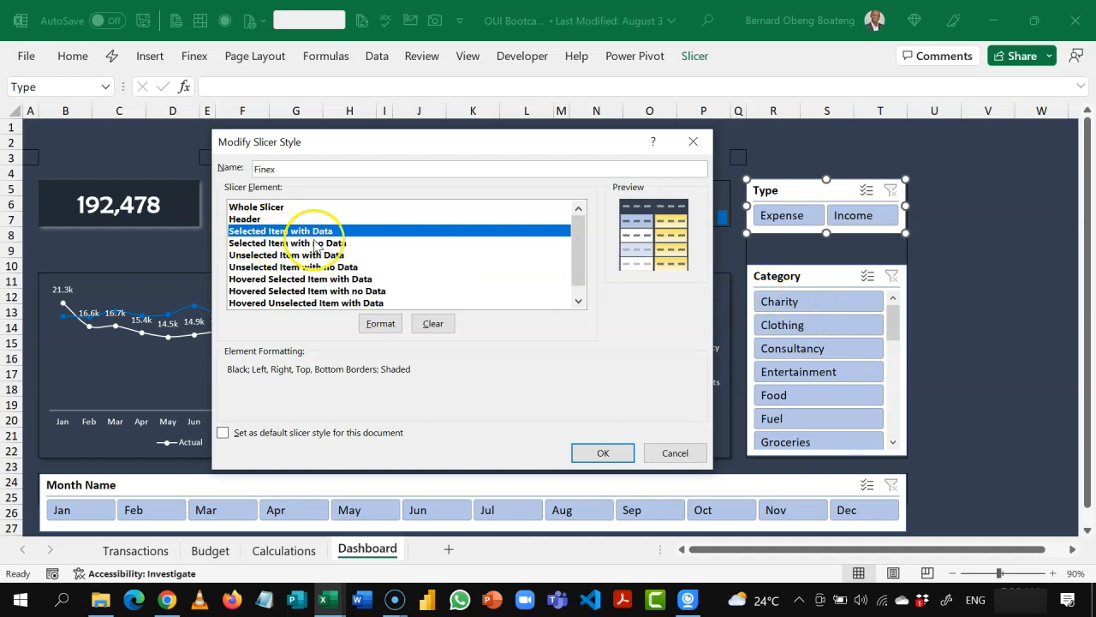
click(377, 323)
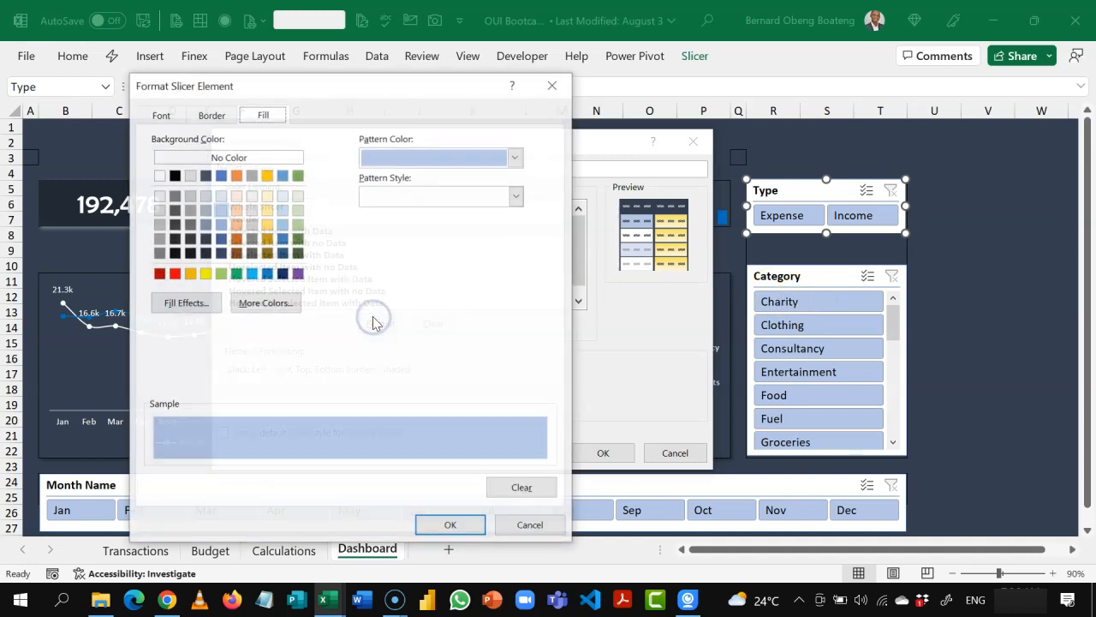
click(266, 274)
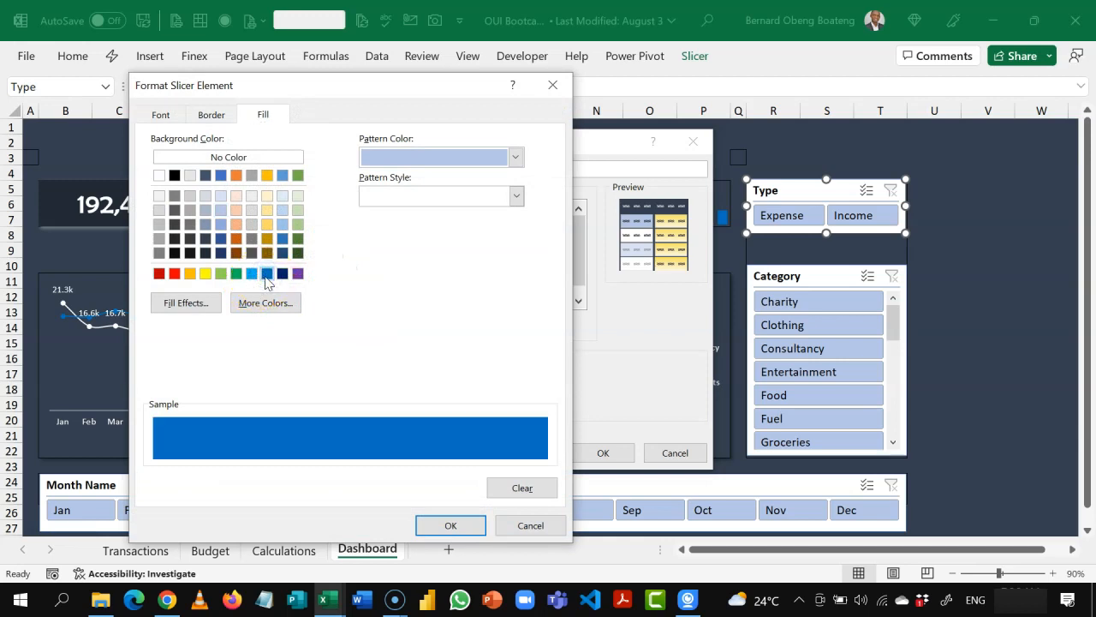
click(214, 114)
click(326, 168)
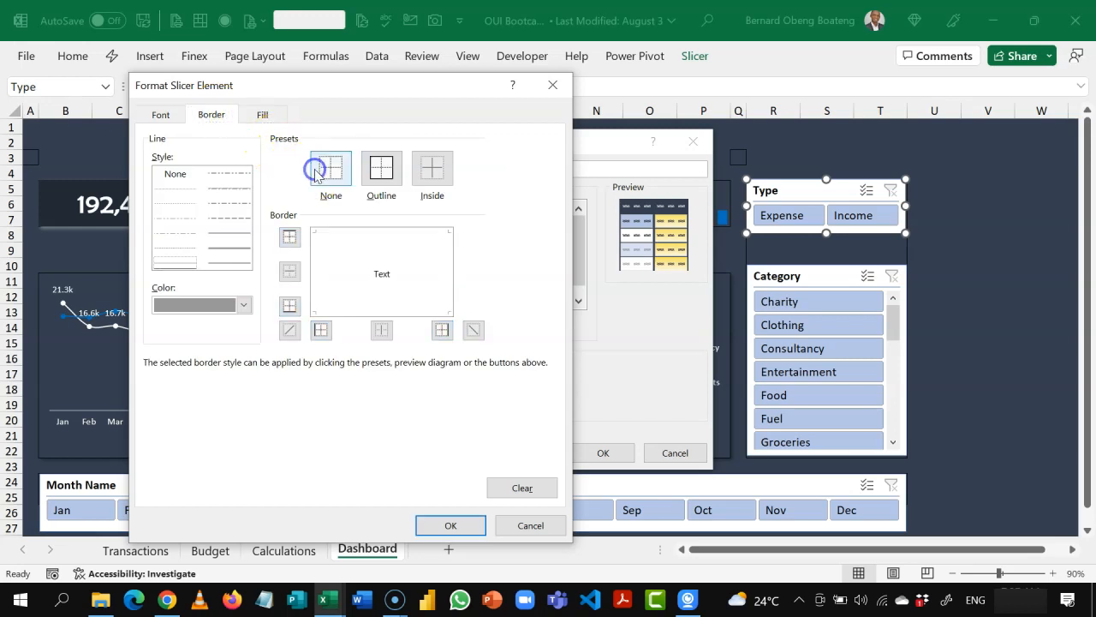
Step: Set the Selected Item with Data element's font to white Berlin Sans FB and save the Finex slicer style
click(162, 117)
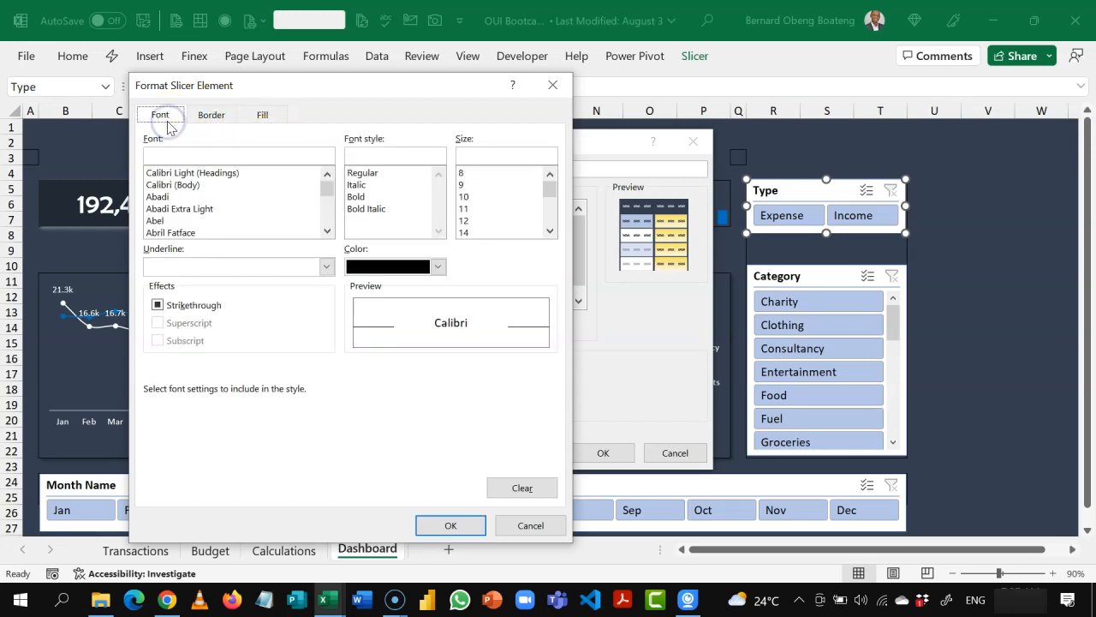
click(437, 267)
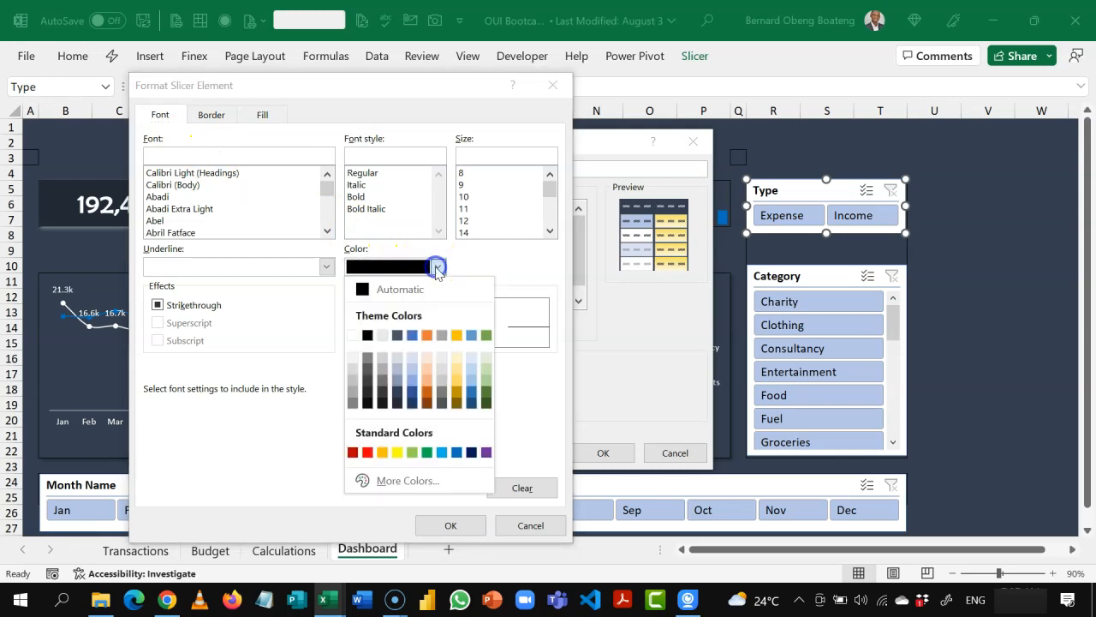
click(357, 335)
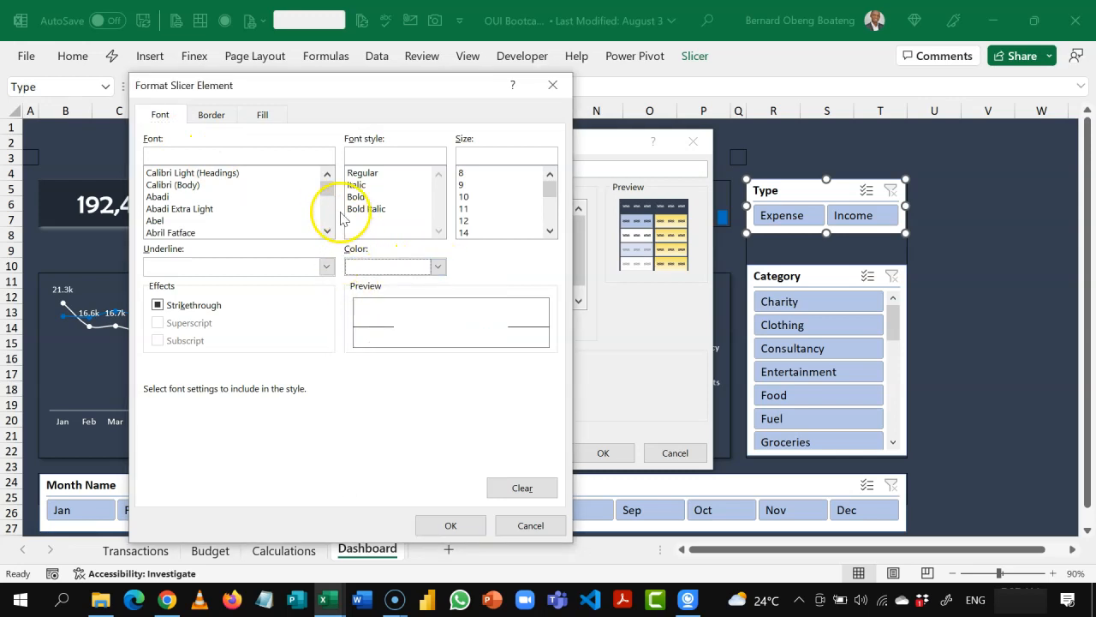
click(328, 231)
click(191, 211)
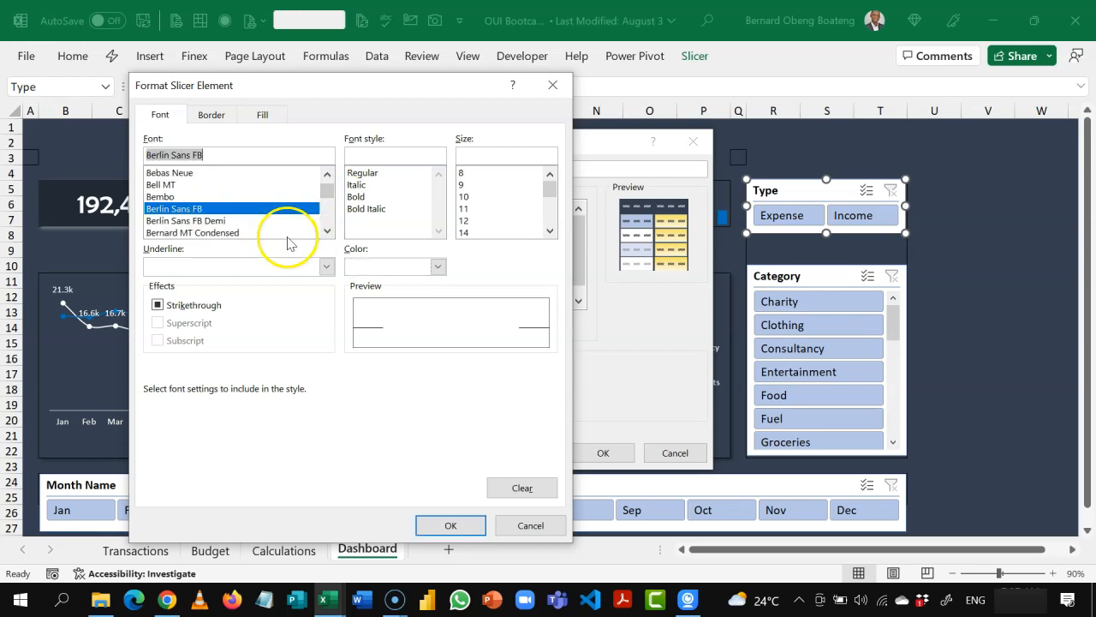
click(447, 525)
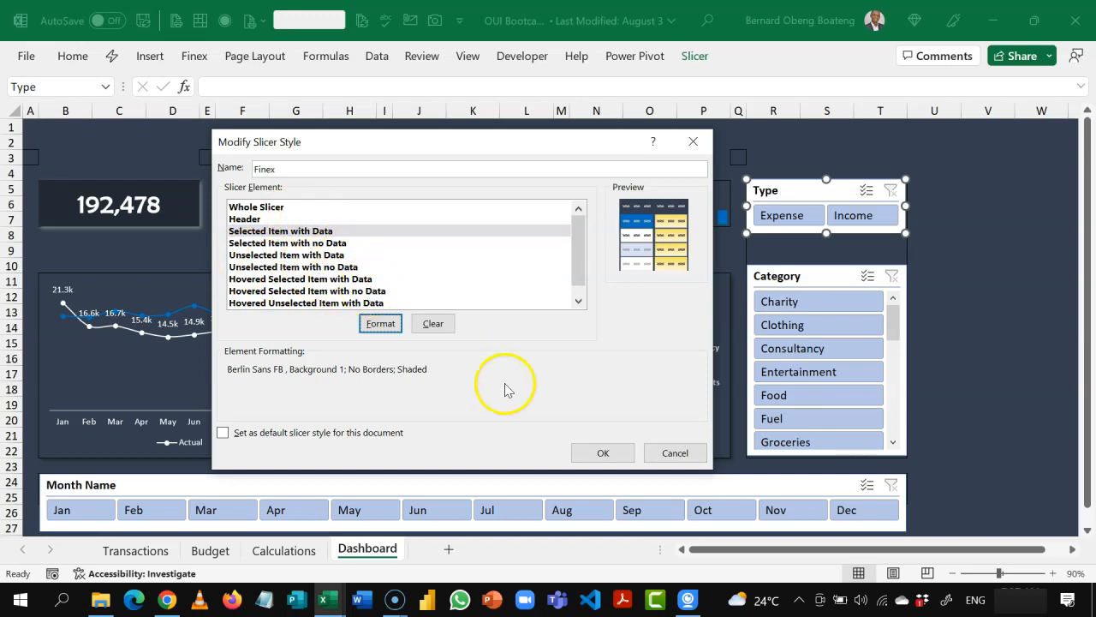
click(603, 452)
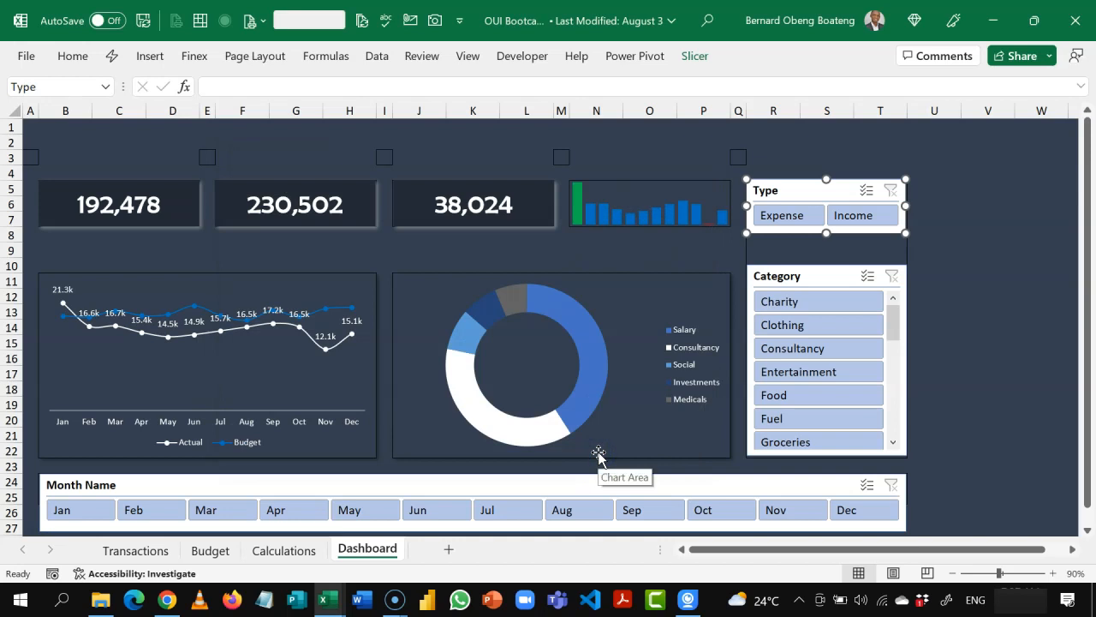
Step: Apply the Finex slicer style to the Type slicer
click(694, 56)
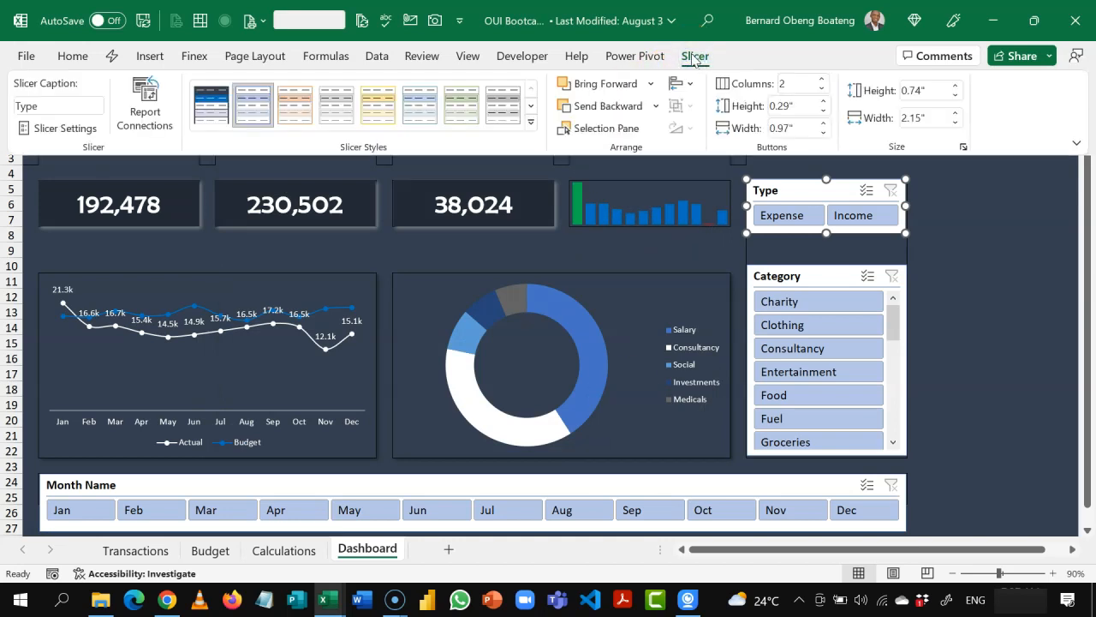
click(204, 112)
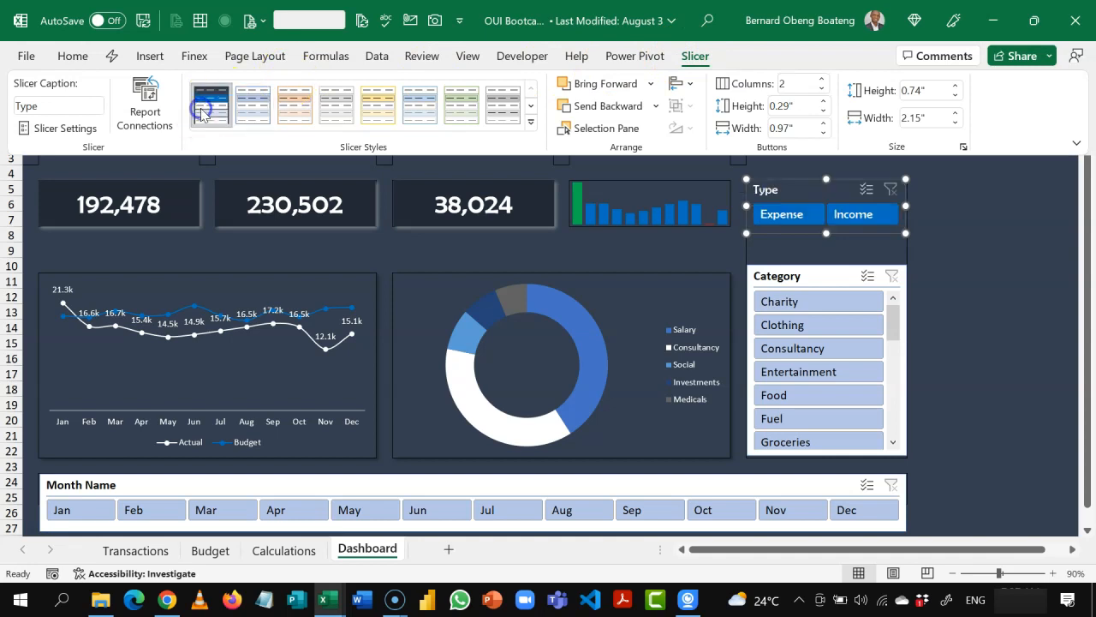
click(942, 246)
Step: Apply the Finex slicer style to the Category and Month Name slicers together
click(810, 275)
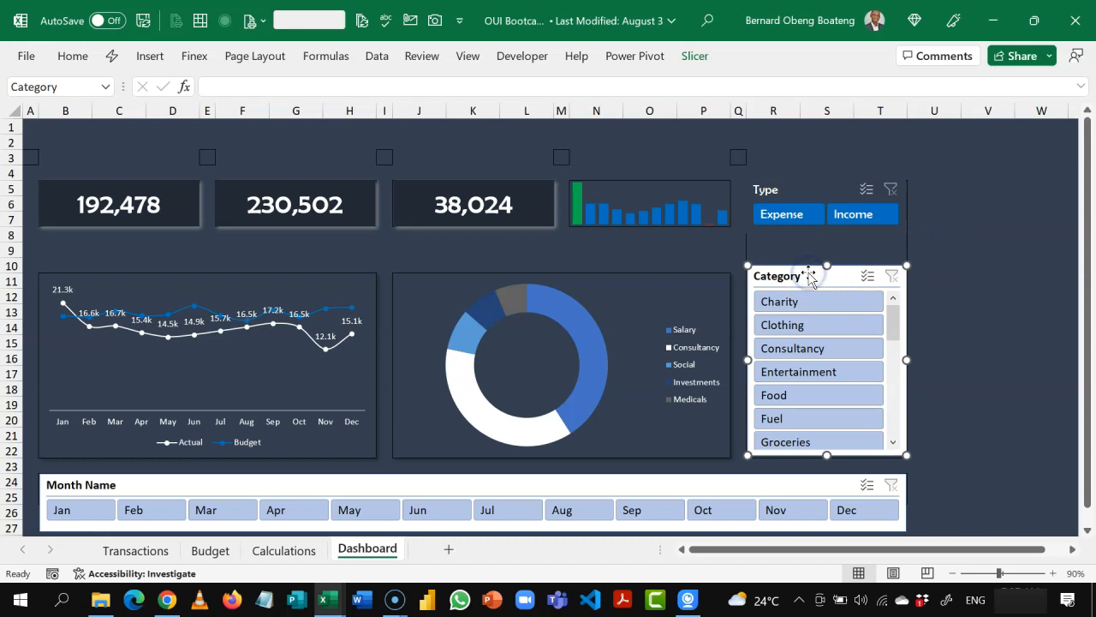
ctrl+click(686, 482)
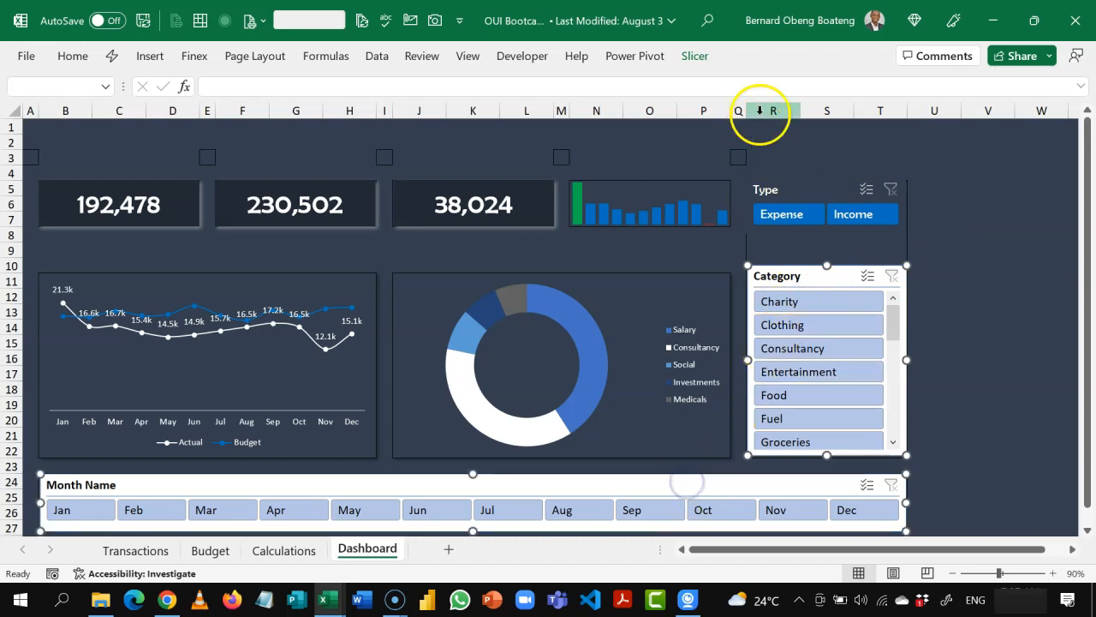
click(695, 56)
click(211, 104)
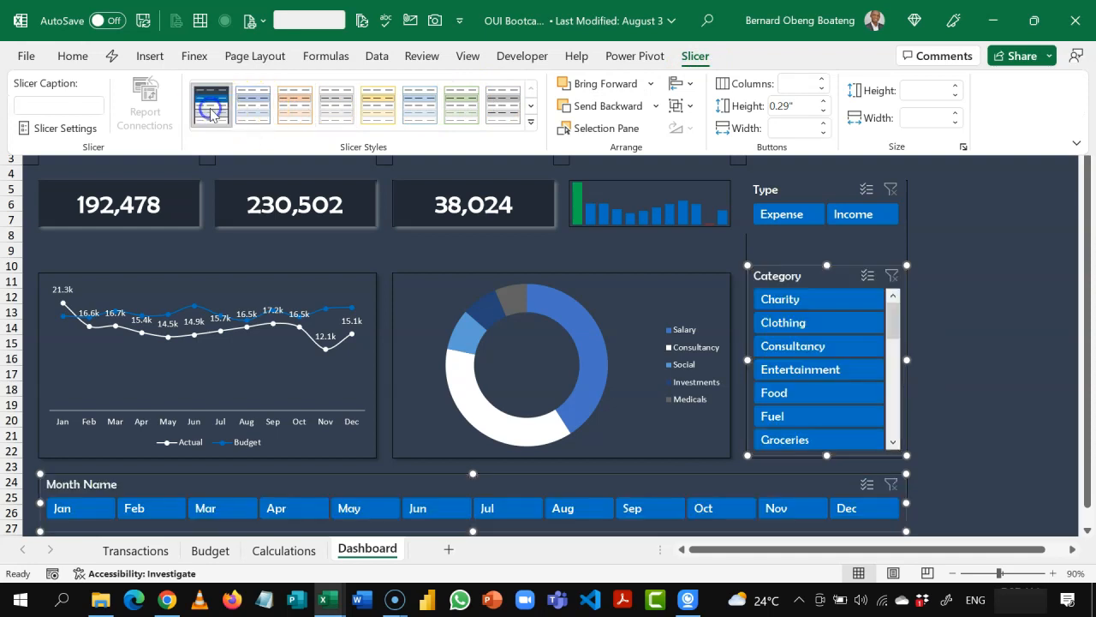
click(988, 294)
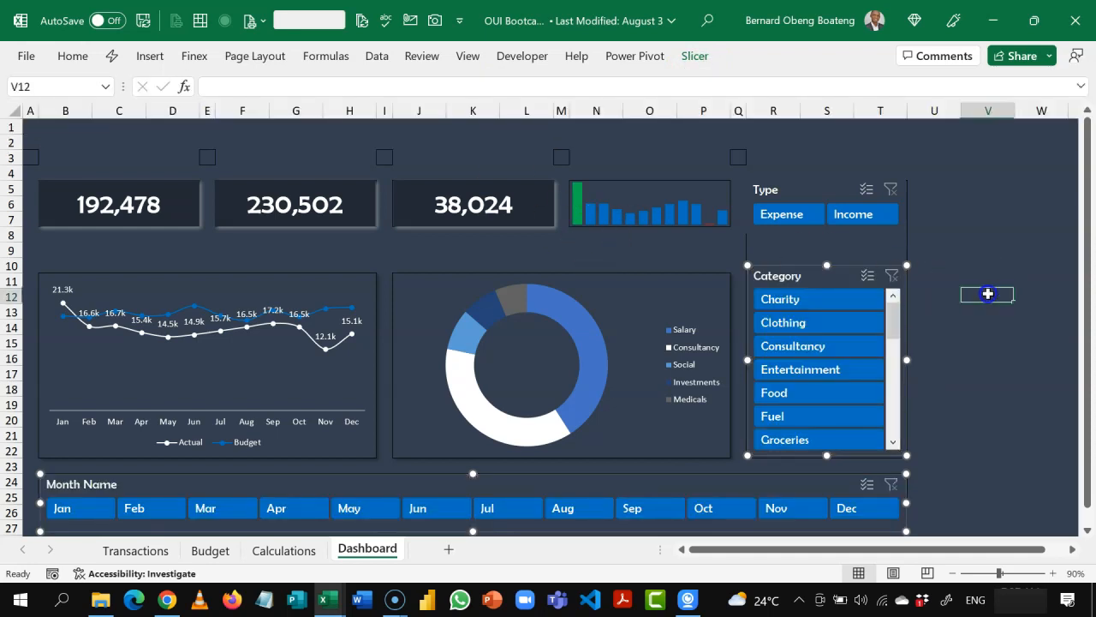
click(966, 279)
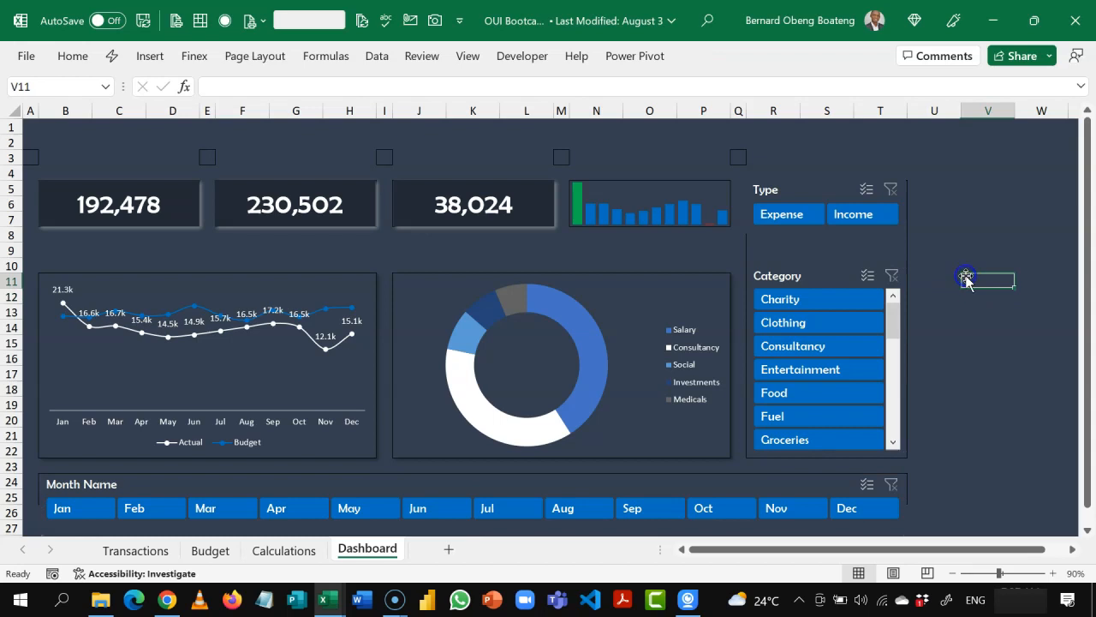
Step: Modify the Finex slicer style so its Header element has a white bottom border, and save the style
click(782, 193)
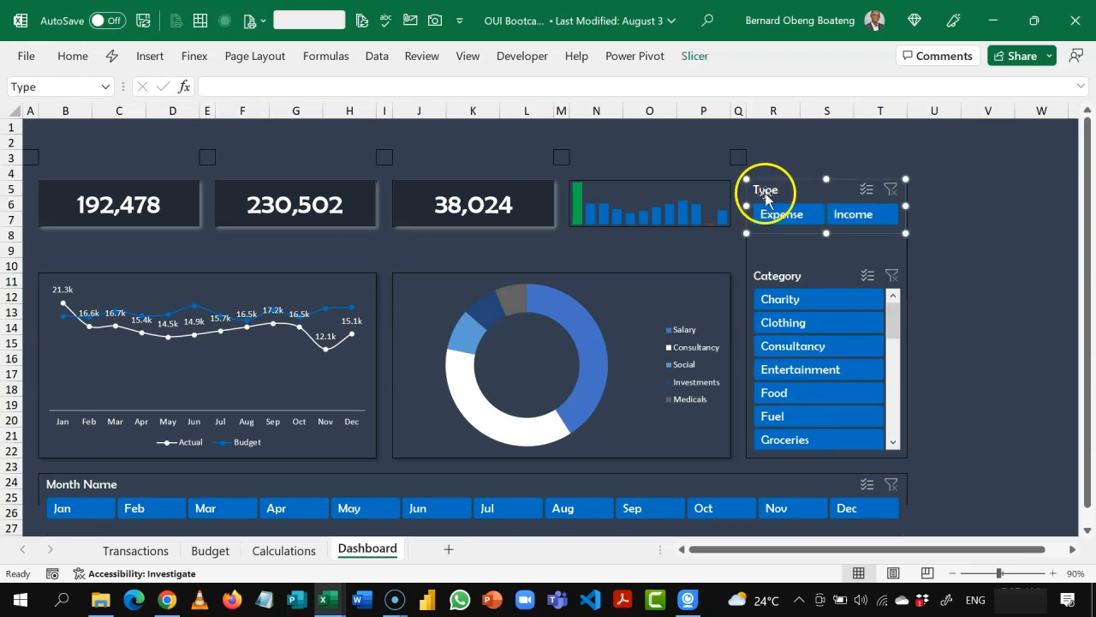
click(777, 201)
click(695, 57)
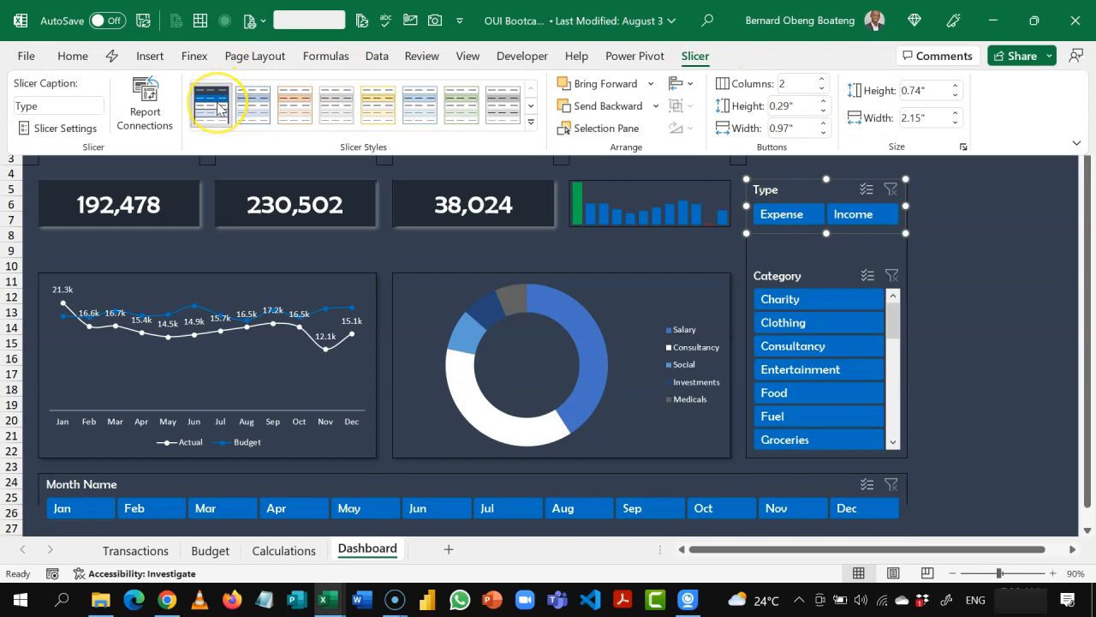
right_click(217, 107)
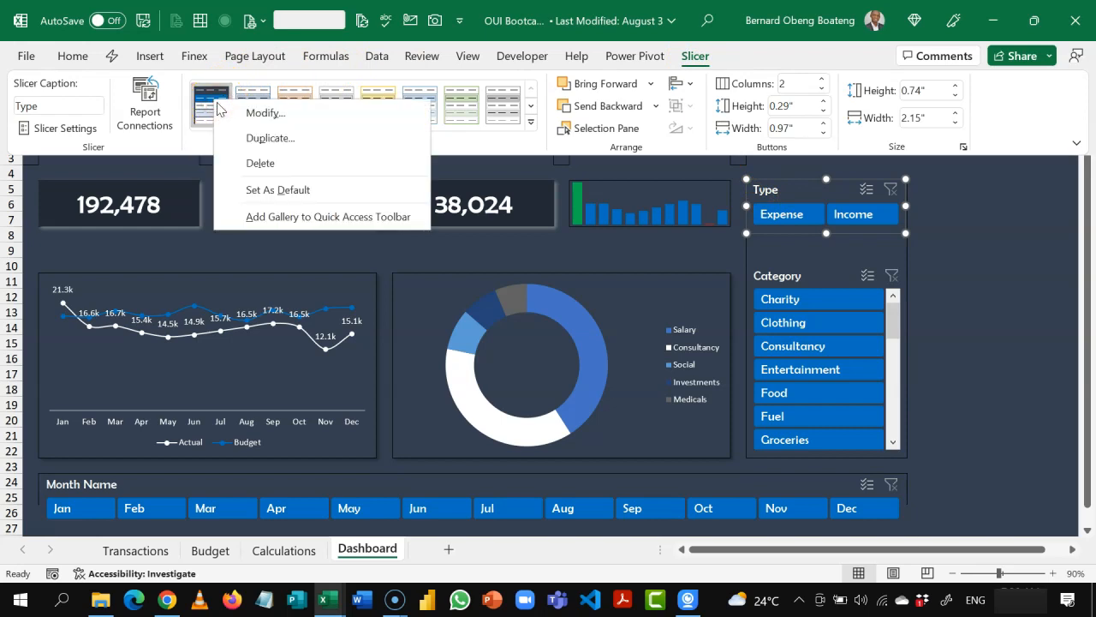
click(235, 113)
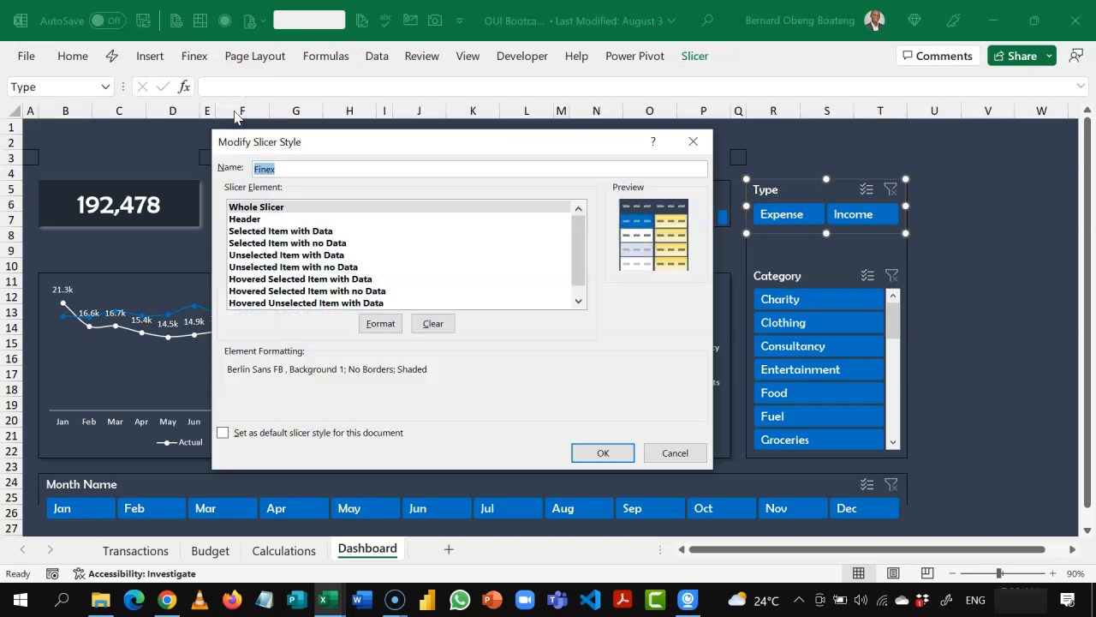
click(250, 219)
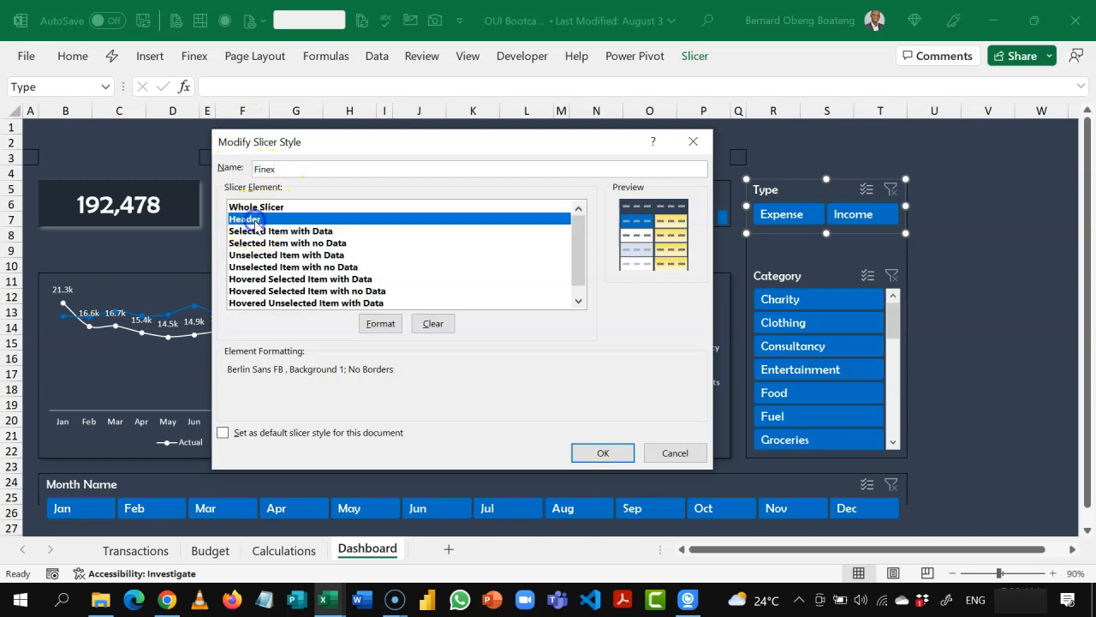
click(376, 323)
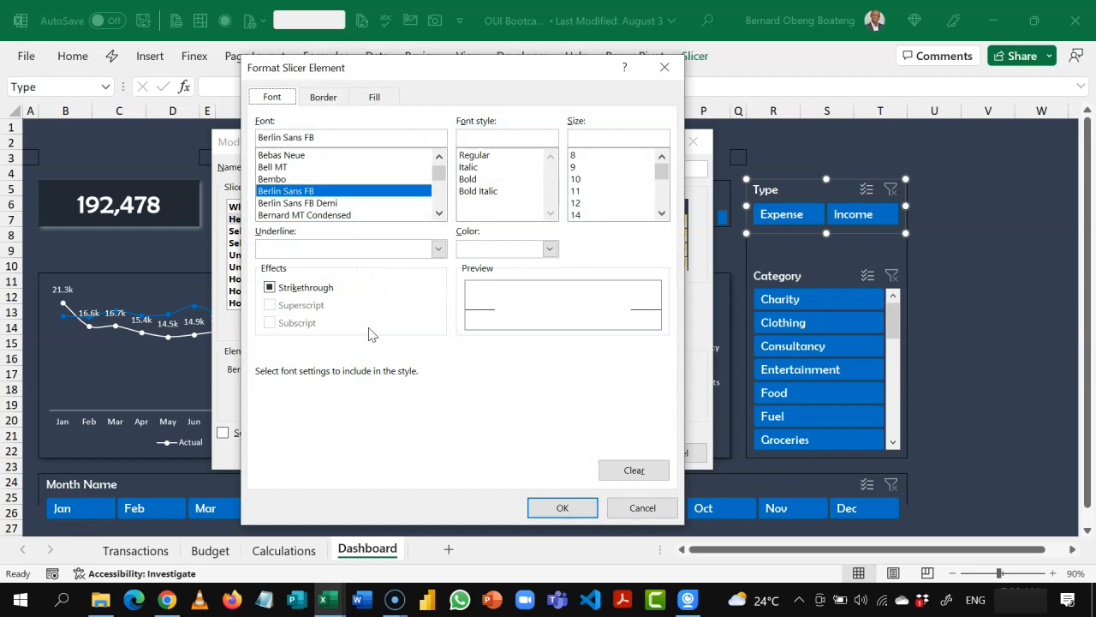
click(327, 97)
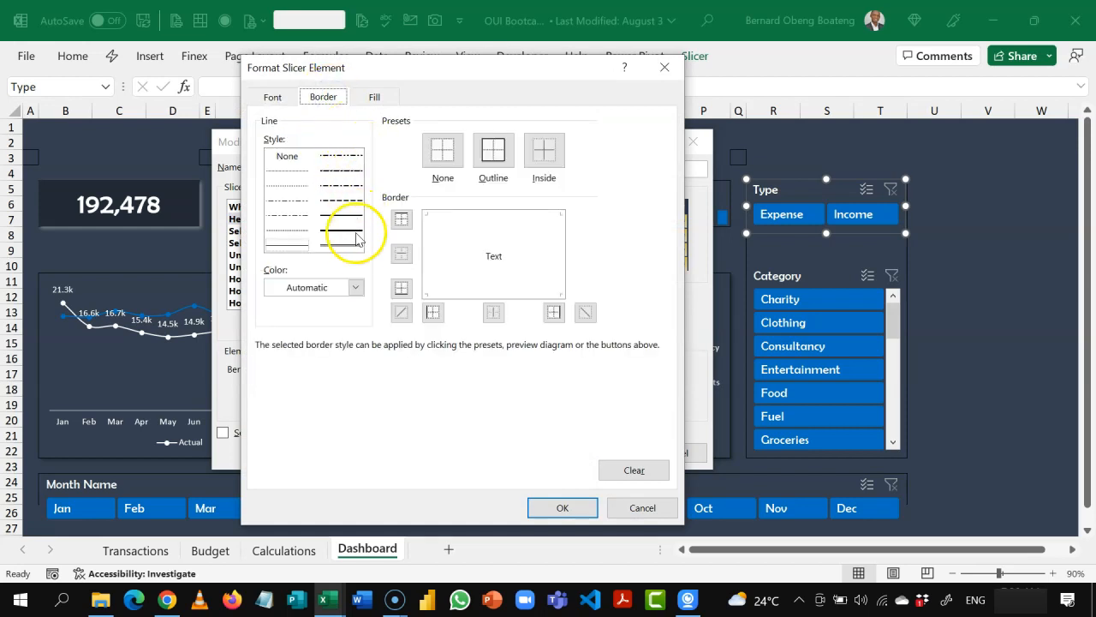
click(354, 287)
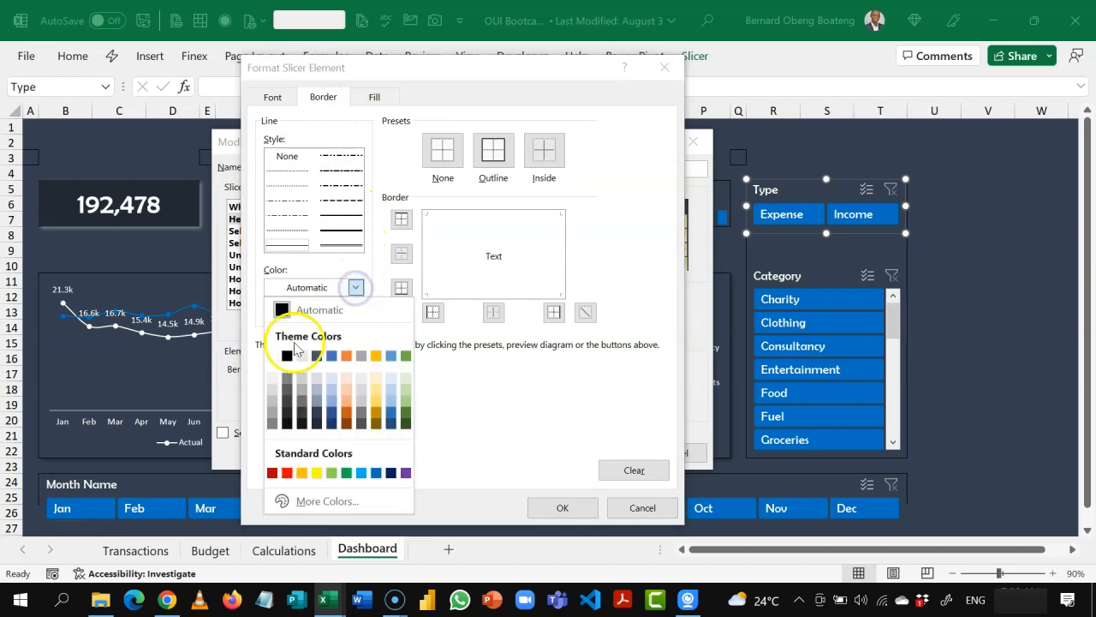
click(271, 358)
click(401, 290)
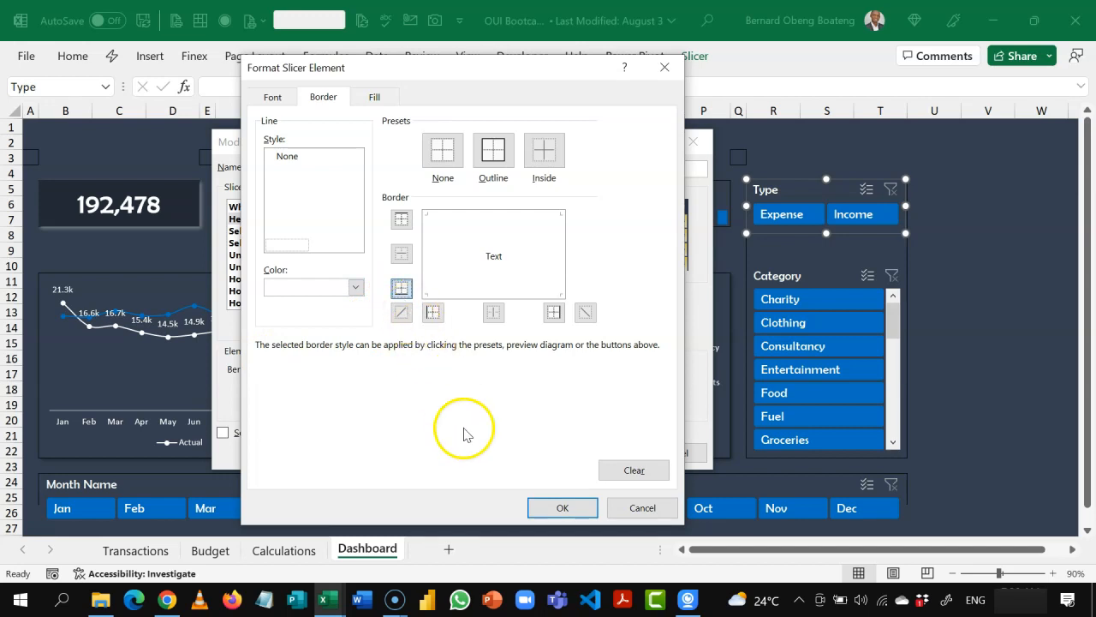
click(543, 508)
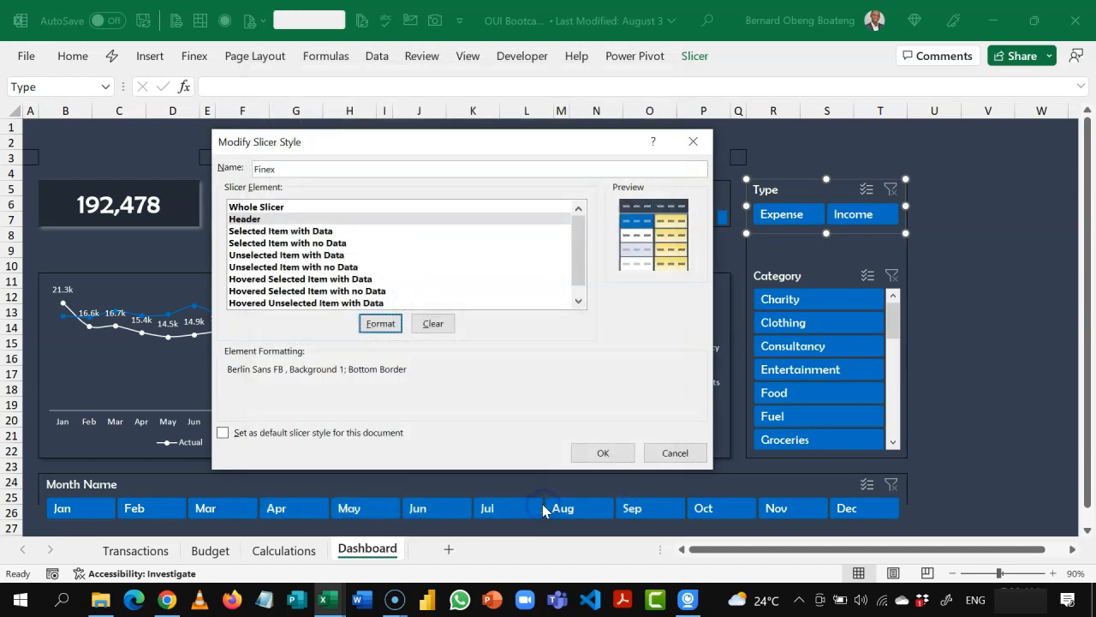
click(604, 451)
click(950, 387)
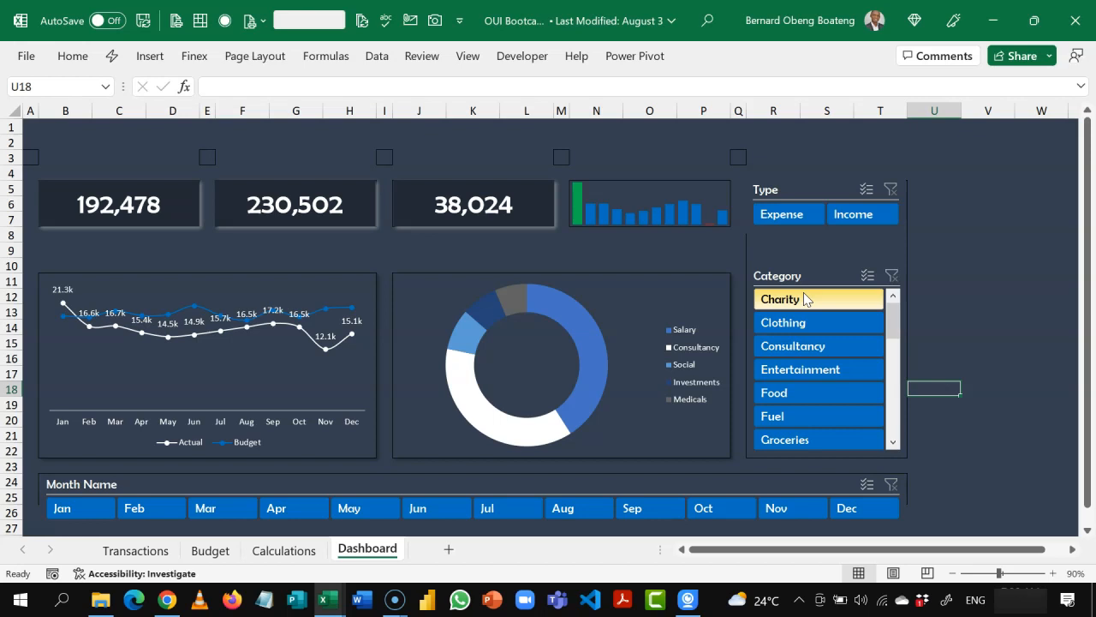
Step: On the Calculations sheet, rename the PivotTable containing cell C4 as Actual
click(476, 334)
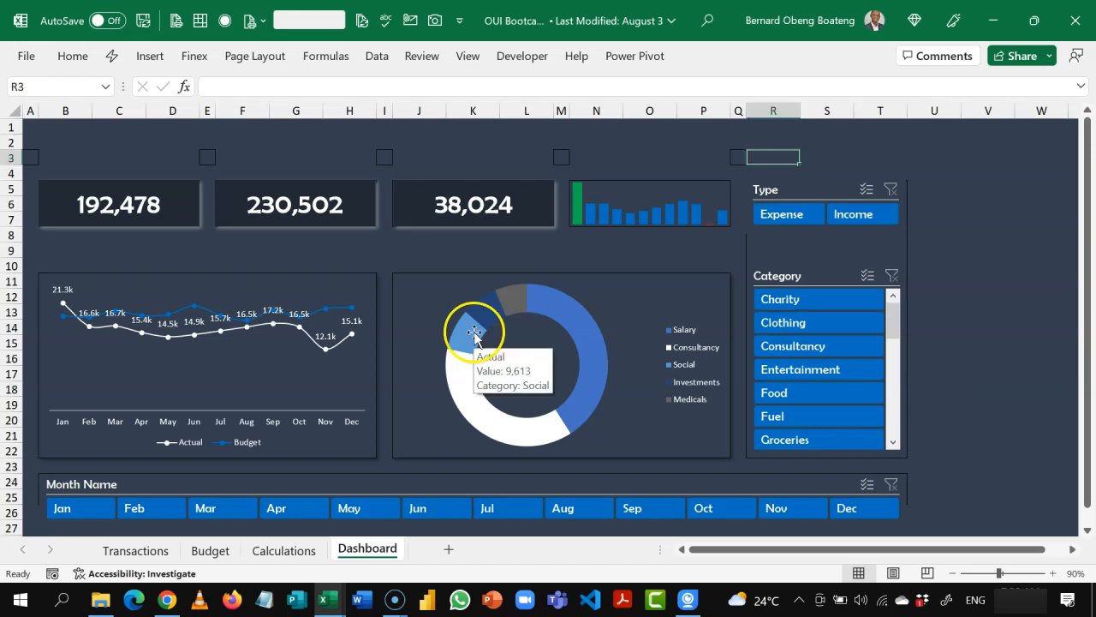
click(309, 548)
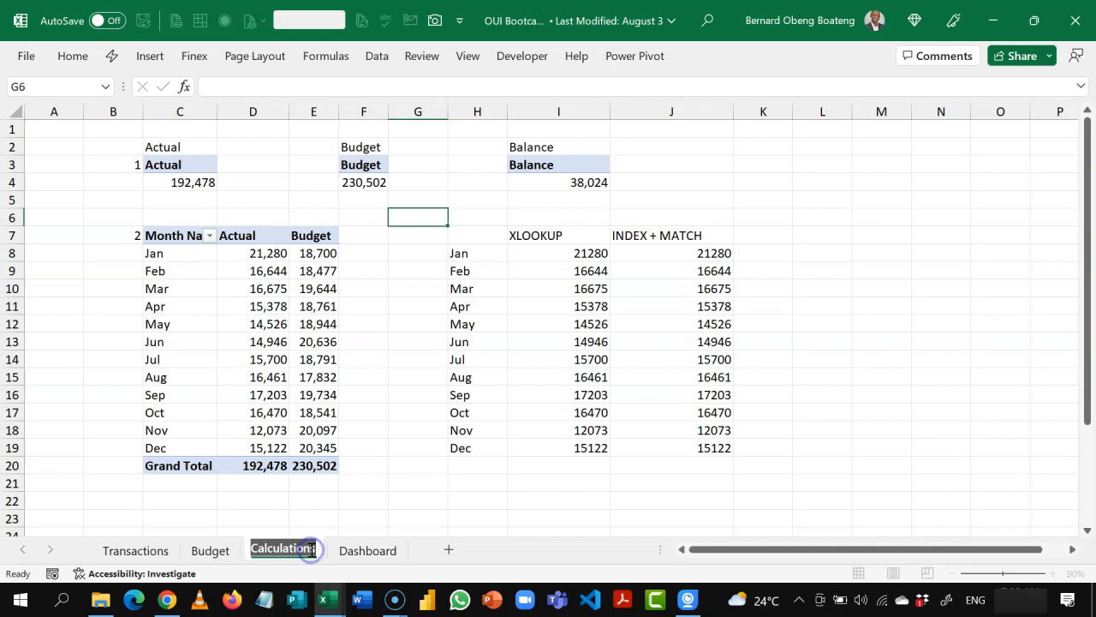
click(379, 491)
click(258, 375)
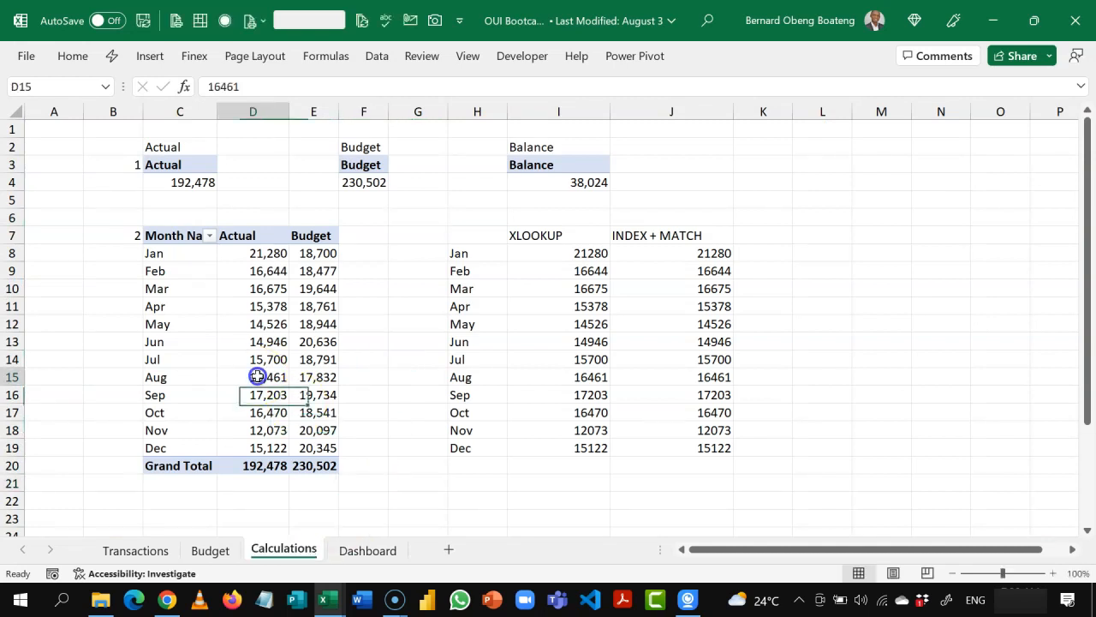
click(183, 186)
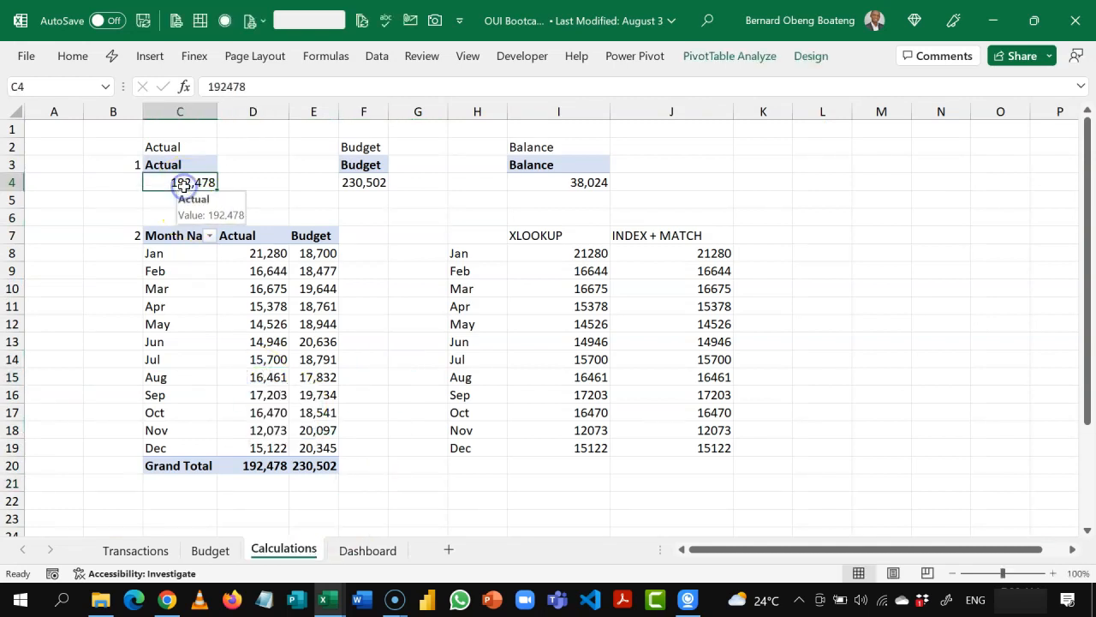
click(722, 63)
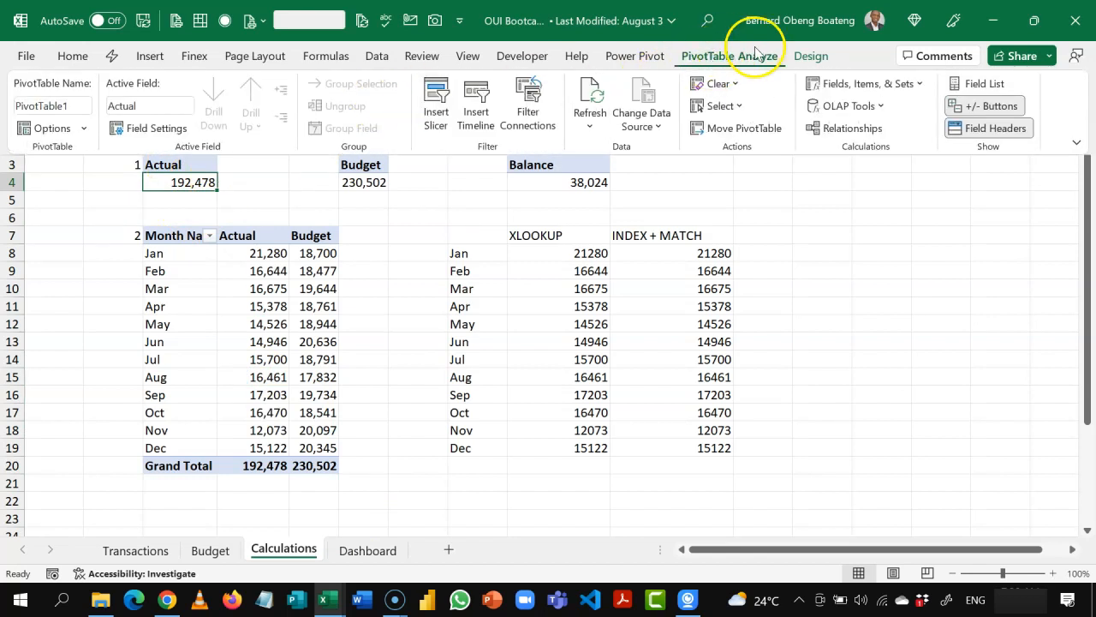
click(71, 104)
text(Actual)
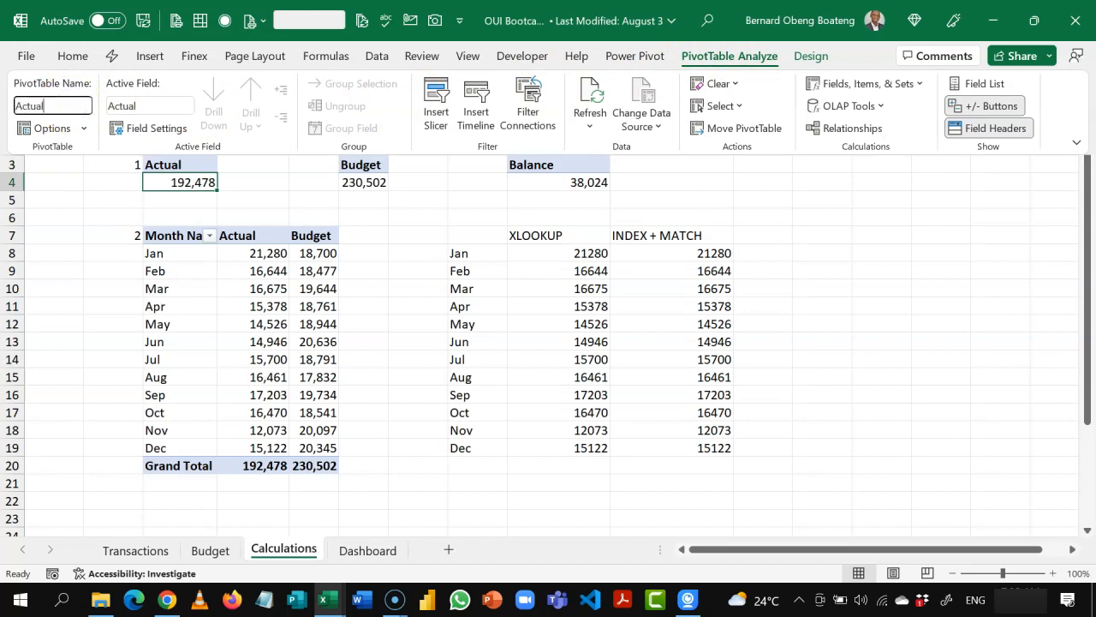
key(Return)
Step: Rename the PivotTable containing cell F4 as Budget
click(364, 180)
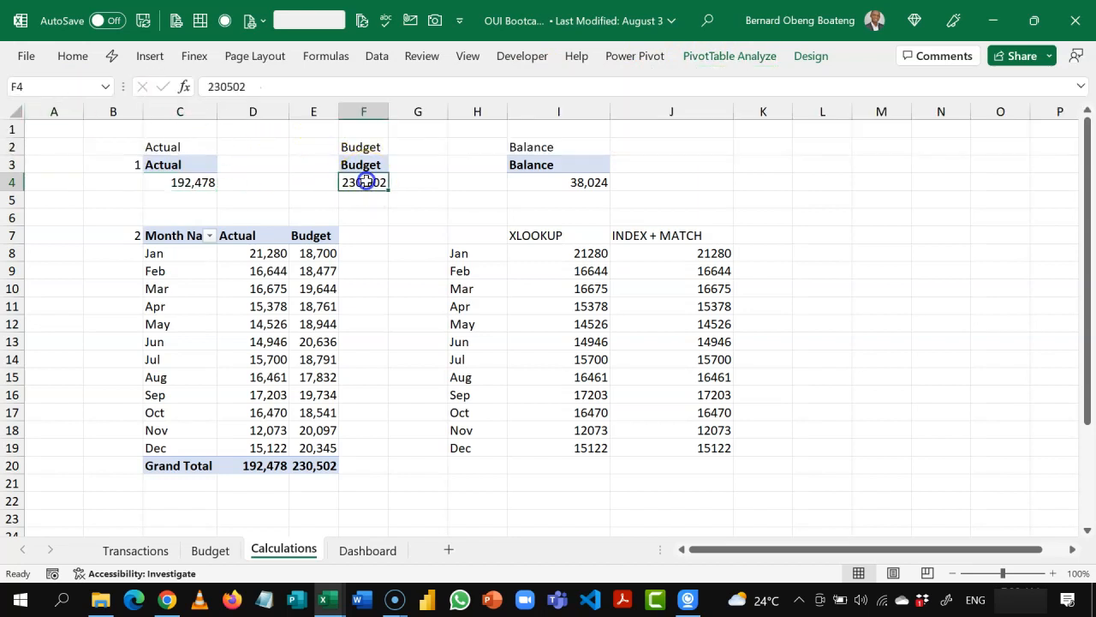
click(724, 55)
click(77, 103)
text(Budget)
key(Return)
Step: Rename the PivotTable containing cell I4 as Balance
click(568, 183)
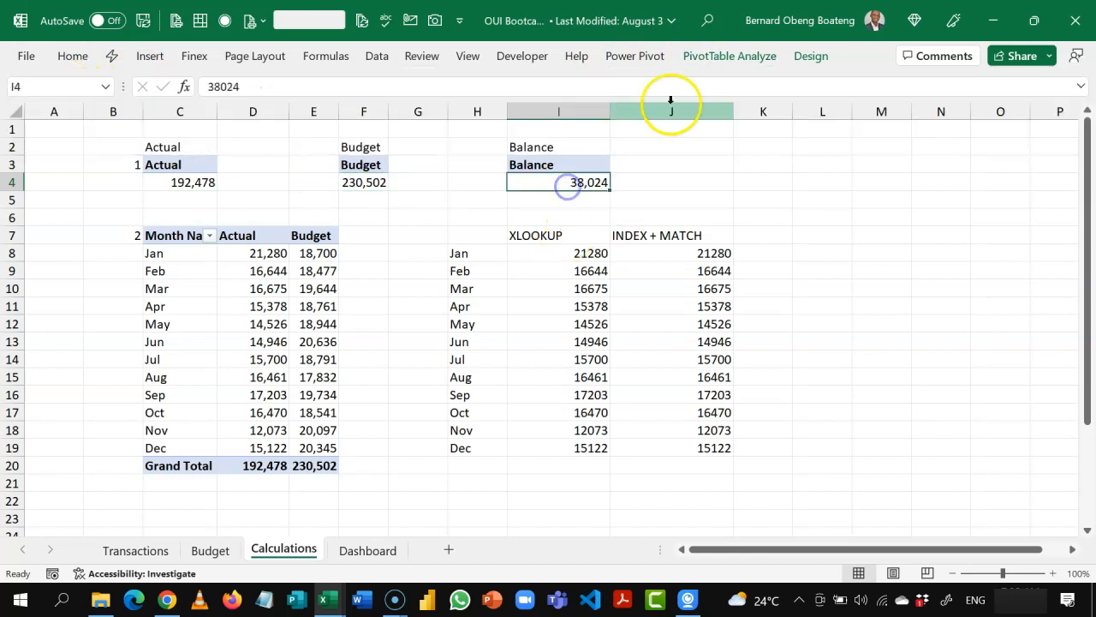
click(730, 56)
click(77, 106)
text(B)
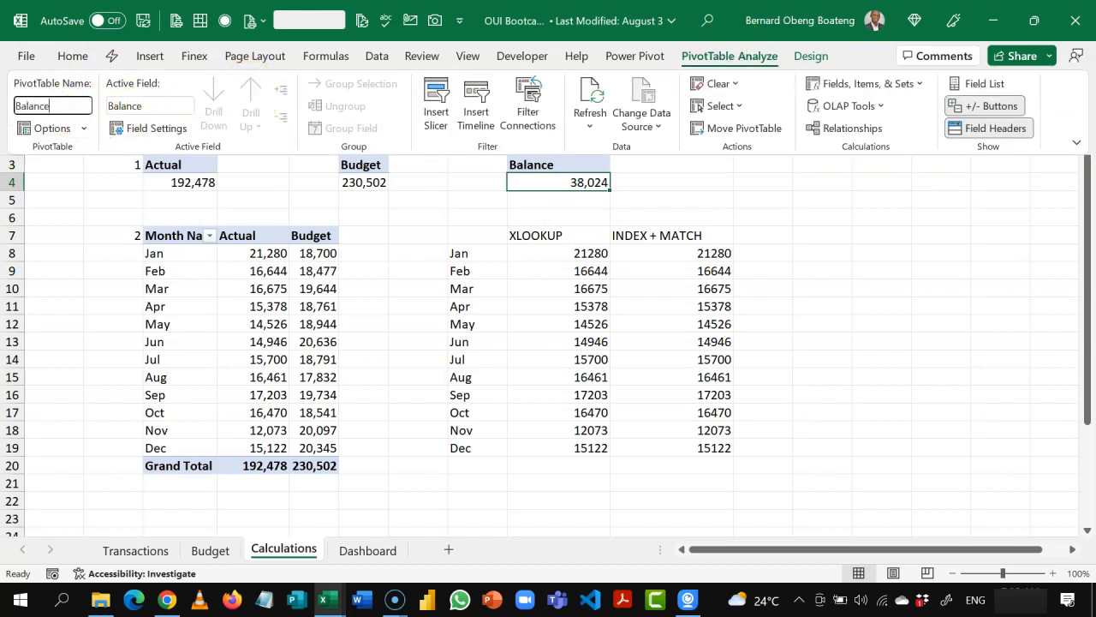
text(alance)
key(Return)
Step: Rename the PivotTable with monthly Actual and Budget values, containing cell C10, as Trend
click(186, 294)
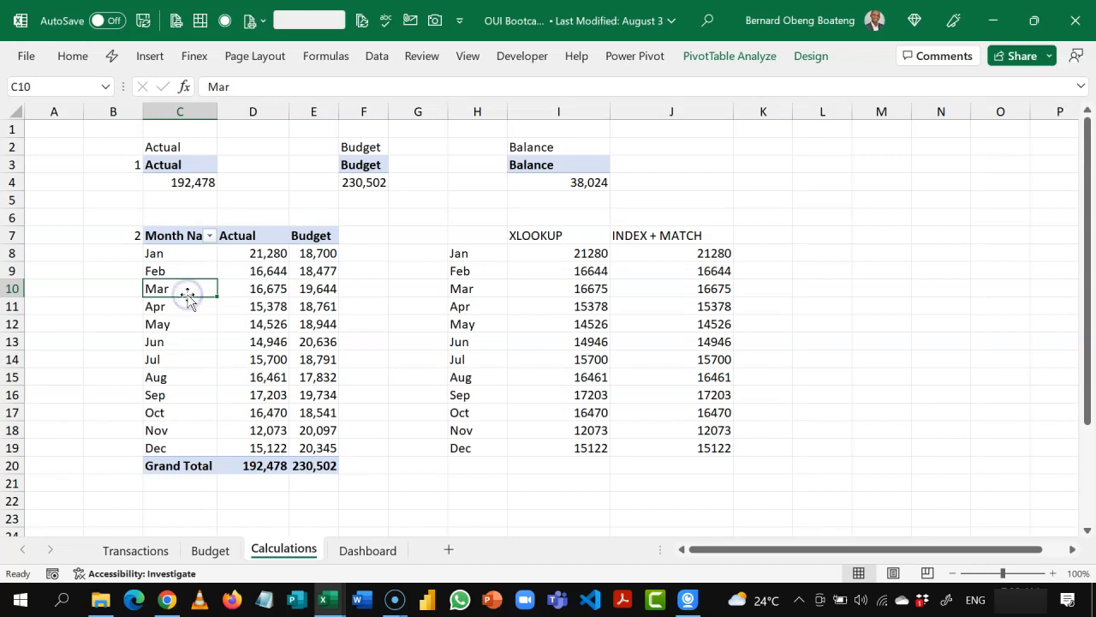
click(705, 54)
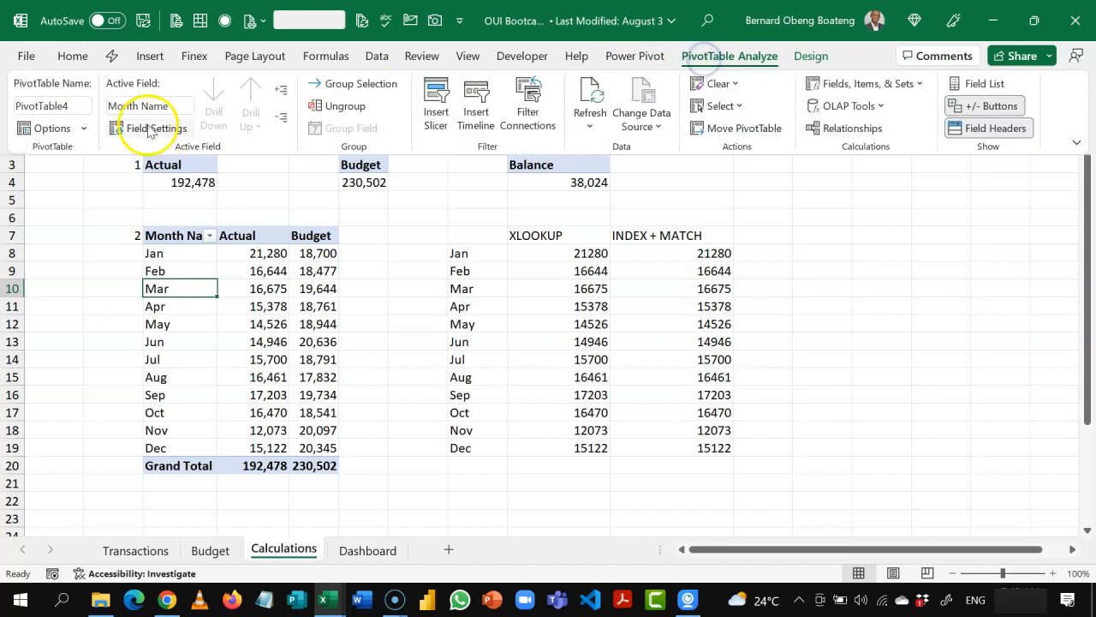
click(80, 104)
text(Trend)
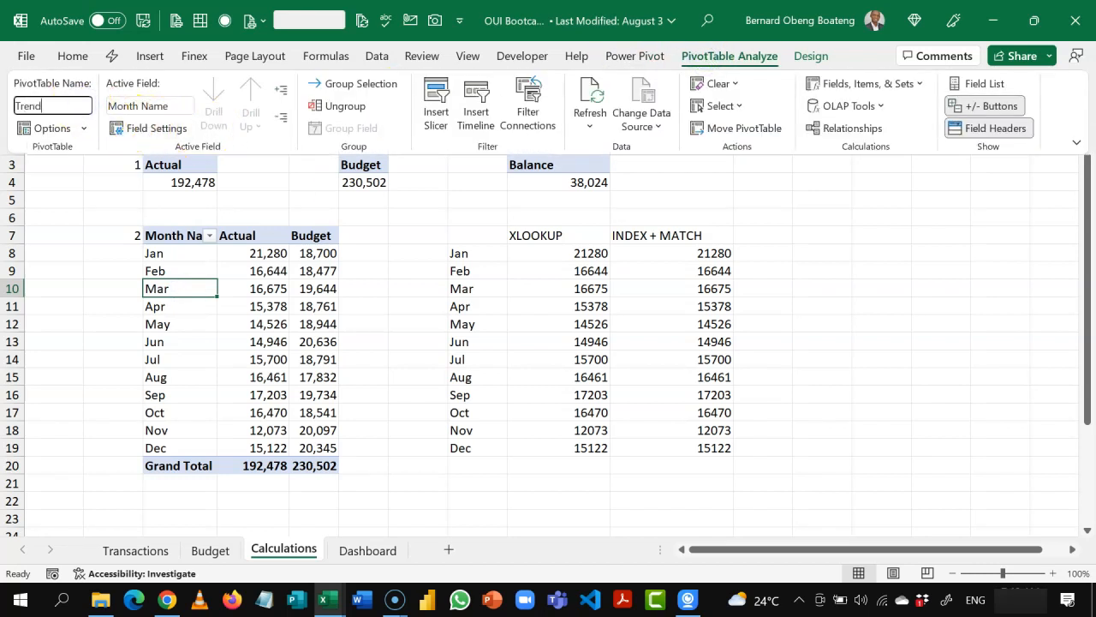
key(Return)
Step: Rename the Category PivotTable that starts at cell C25 as Top 5
click(184, 387)
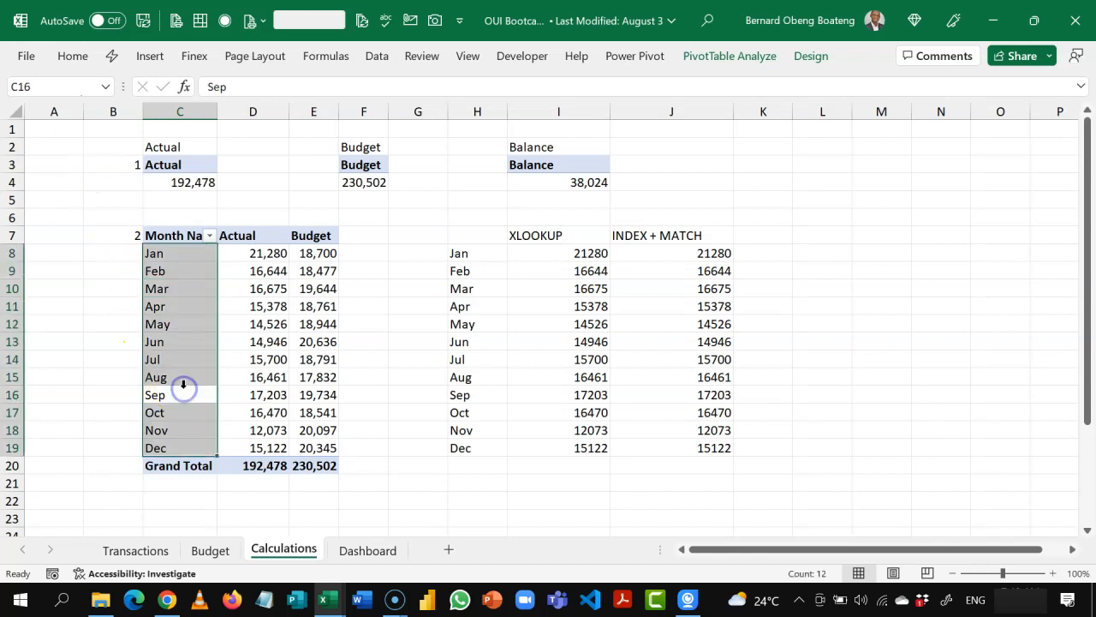
key(Down)
key(Down)
key(Down)
key(Down)
key(Down)
key(Down)
key(Down)
key(Down)
key(Down)
key(Down)
key(Down)
key(Down)
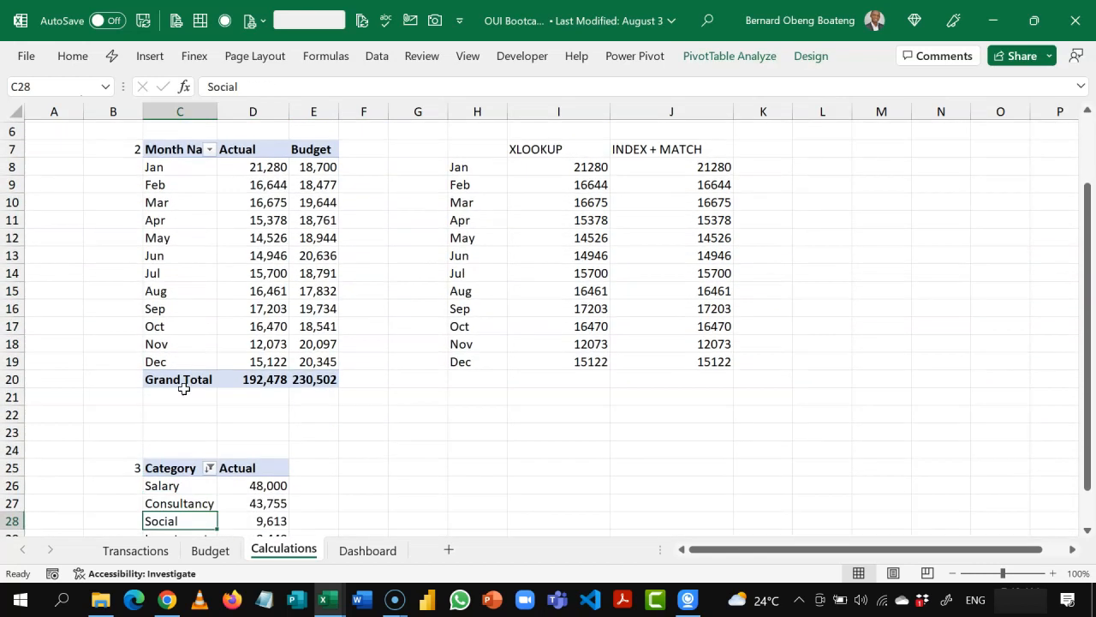
click(755, 56)
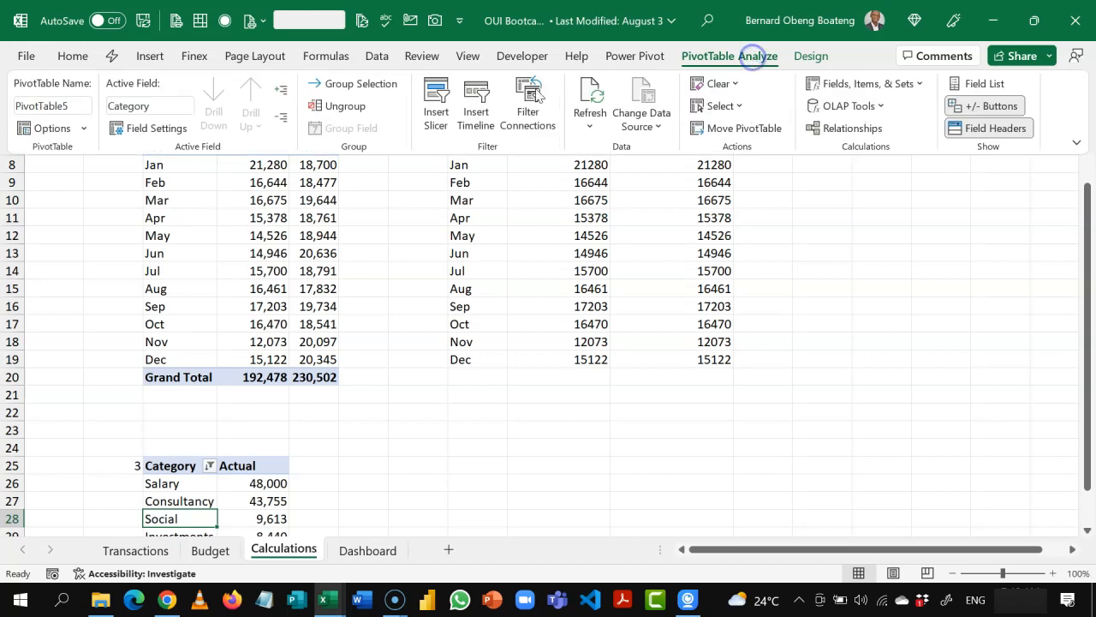
click(42, 106)
text(Top)
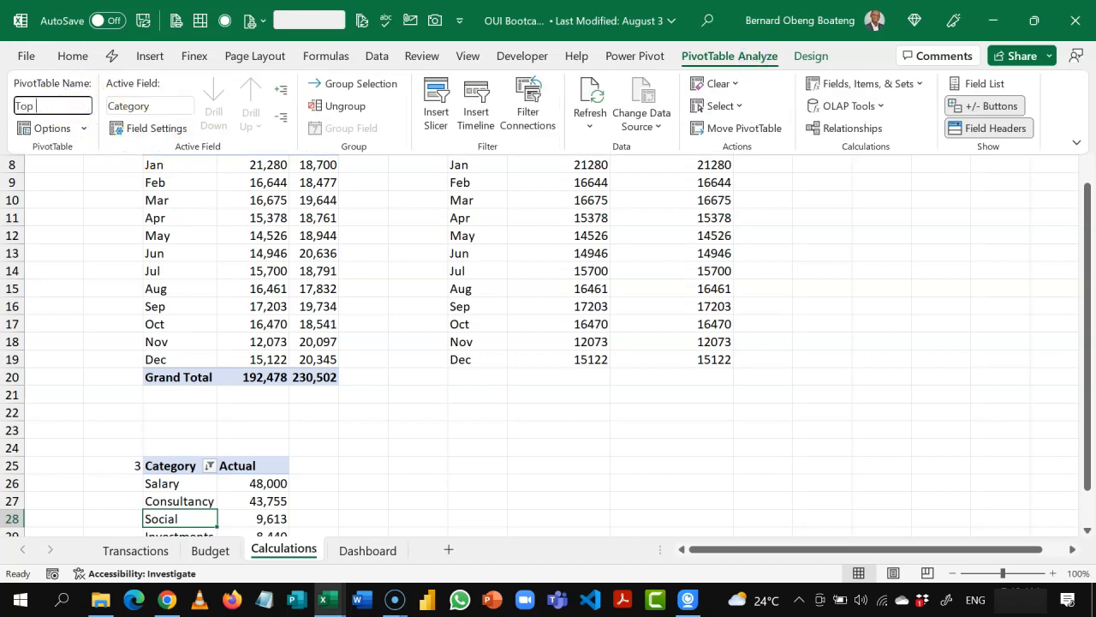
text( 5)
key(Return)
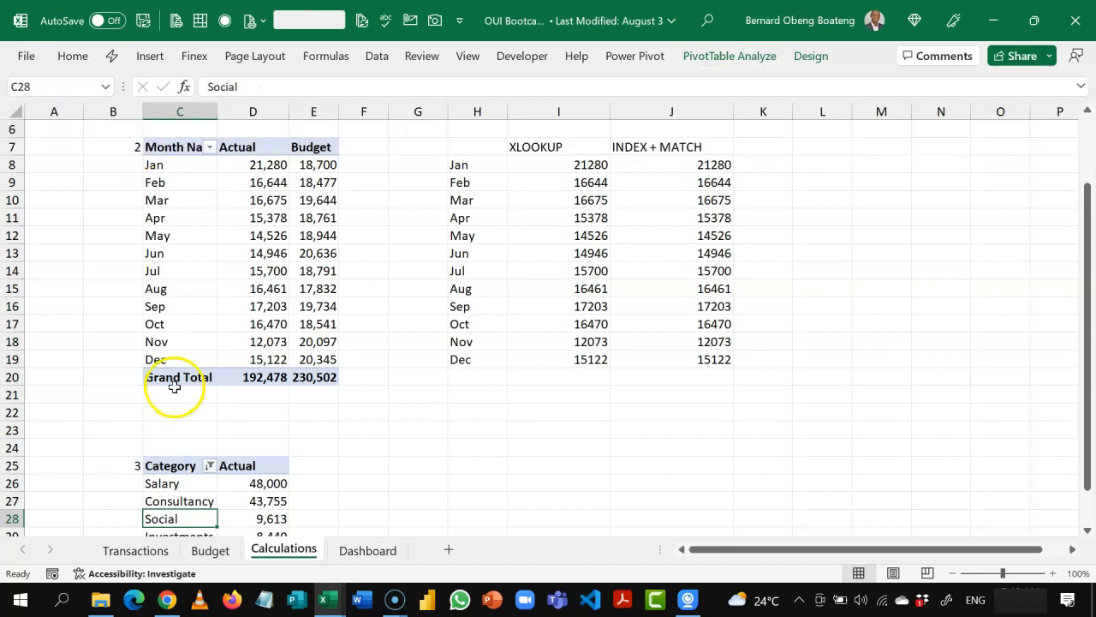
Step: On the Dashboard sheet, connect the Type slicer to the Actual, Balance, Budget, Top 5 and Trend PivotTables
click(353, 552)
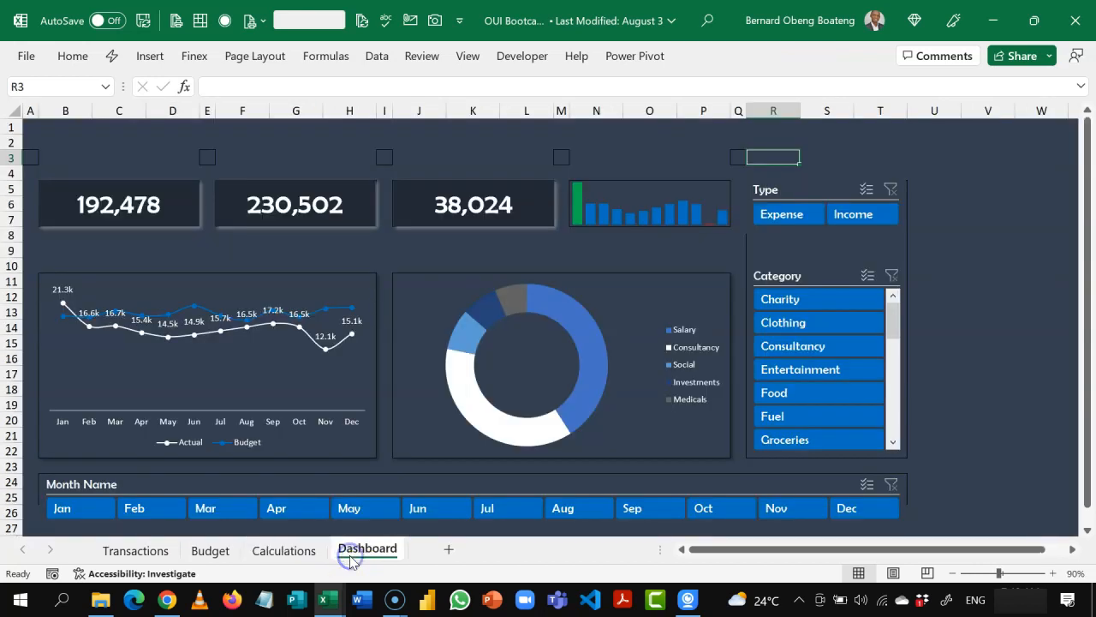
click(784, 191)
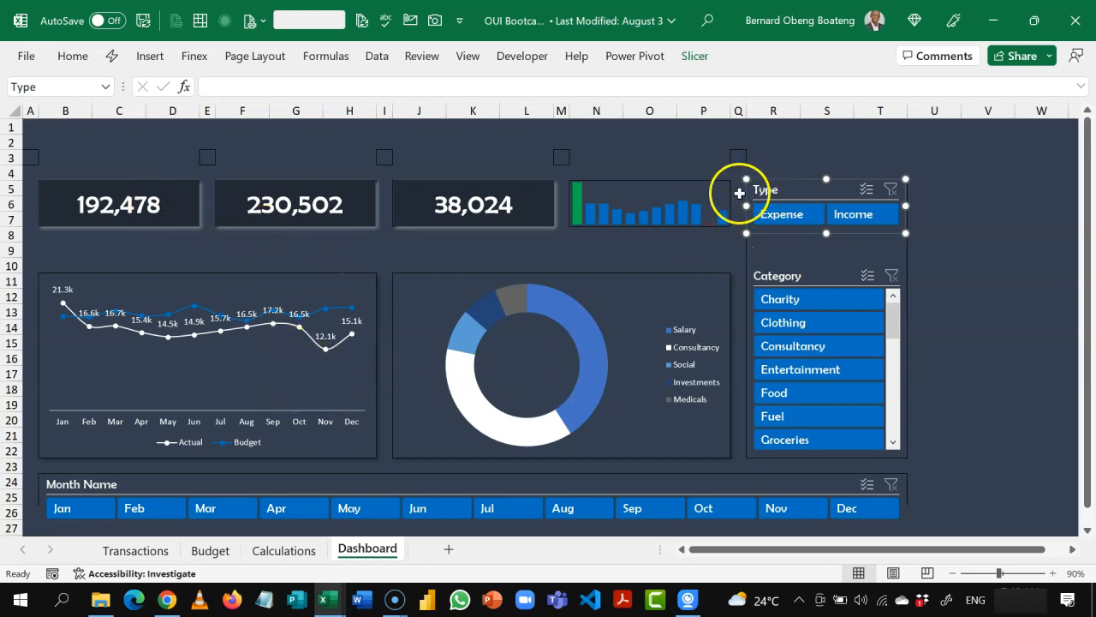
right_click(778, 196)
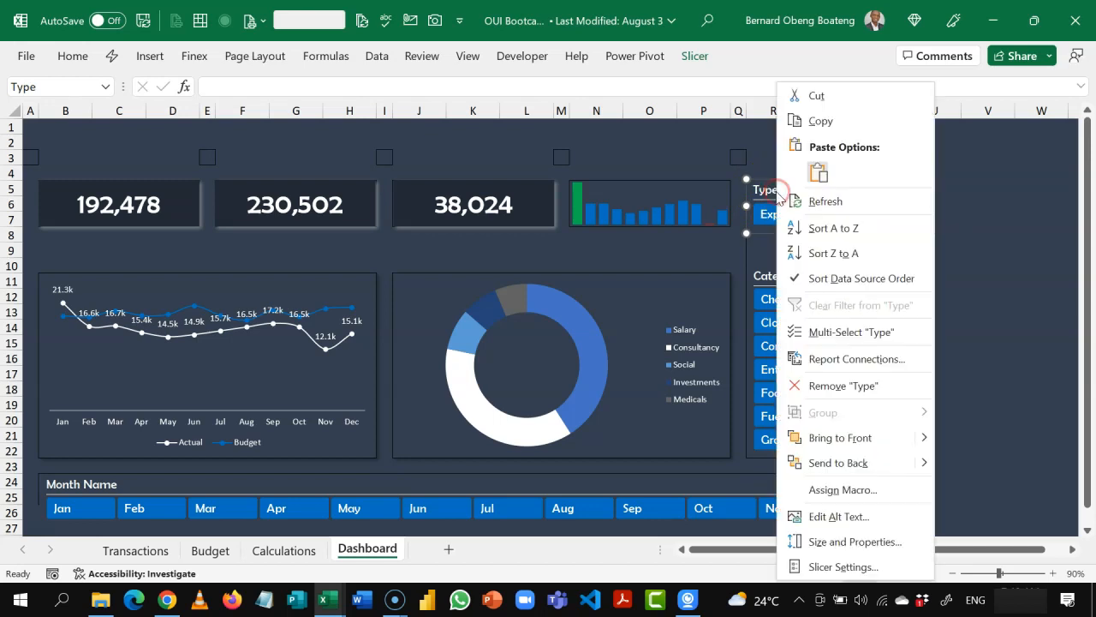
click(830, 361)
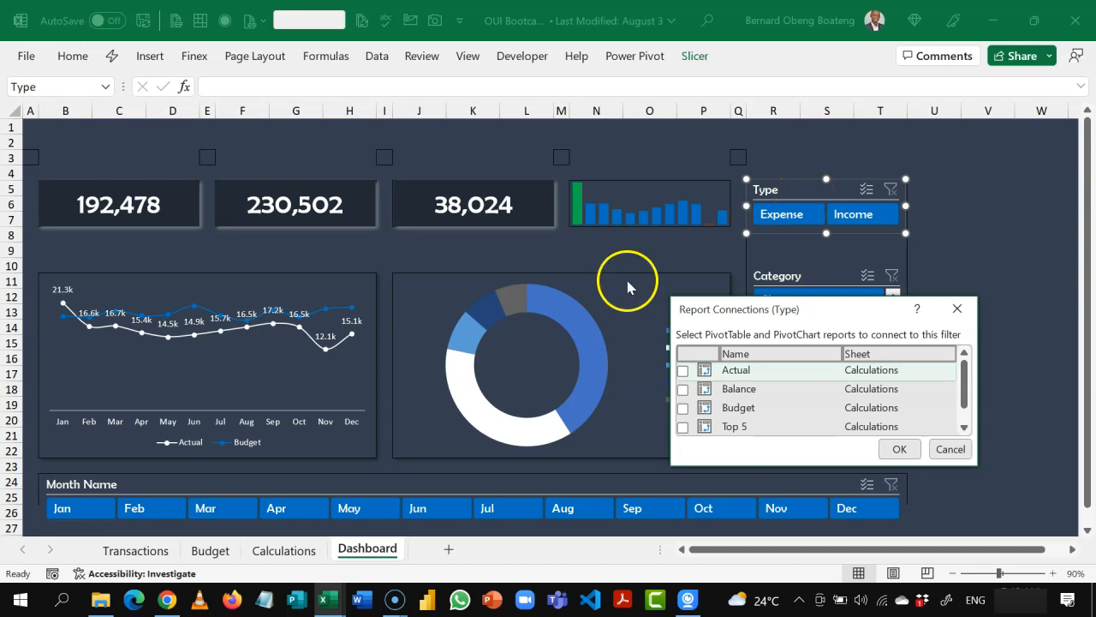
click(683, 428)
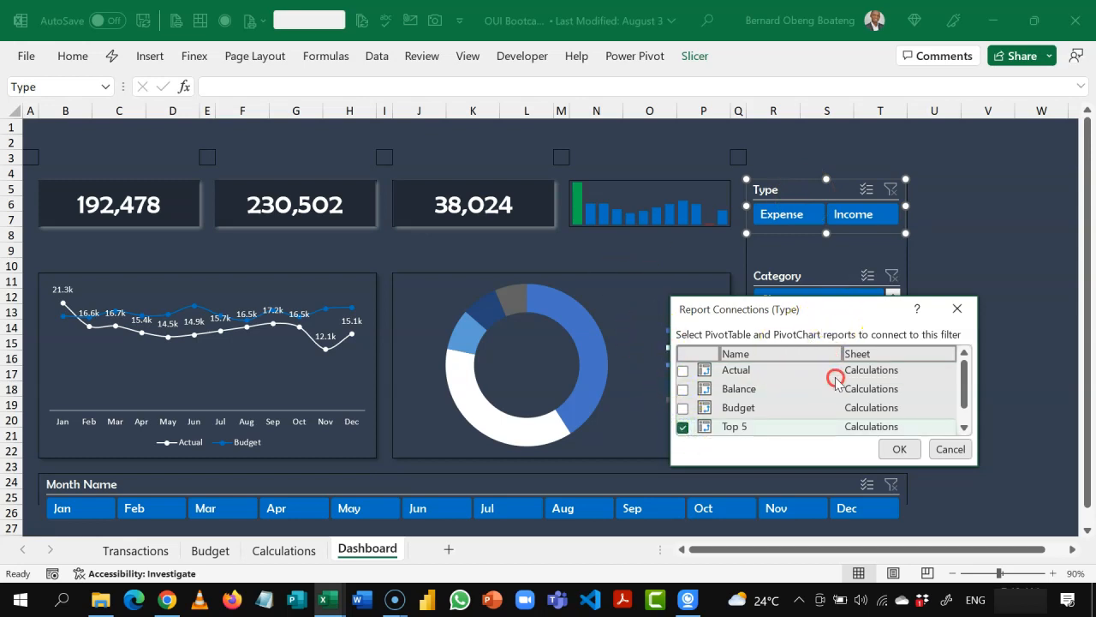
drag(856, 306, 905, 163)
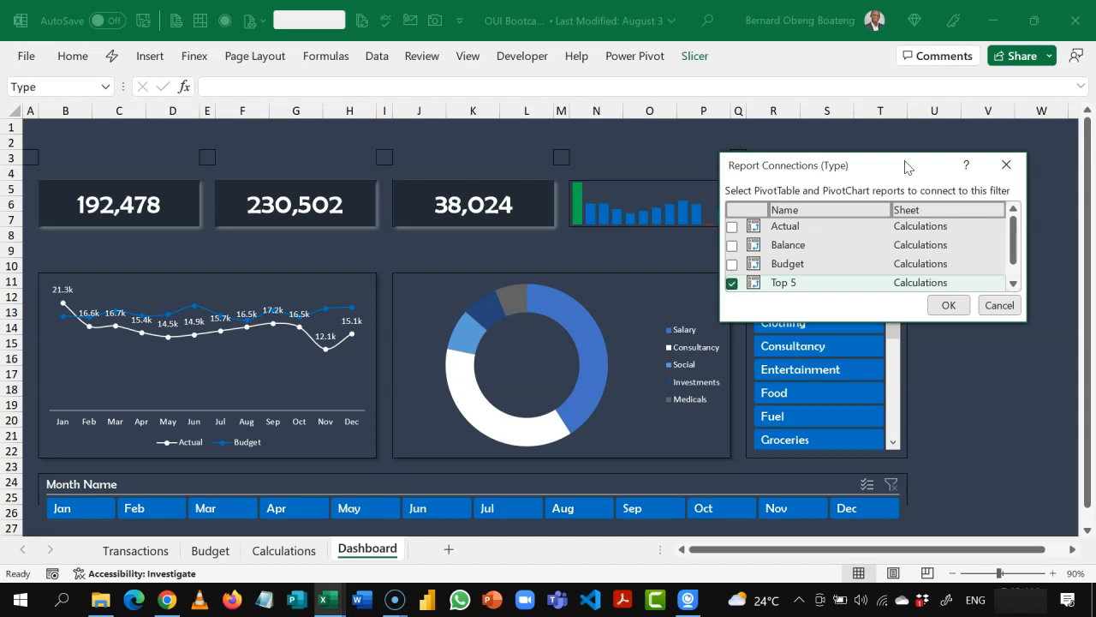
click(731, 227)
click(743, 247)
click(733, 246)
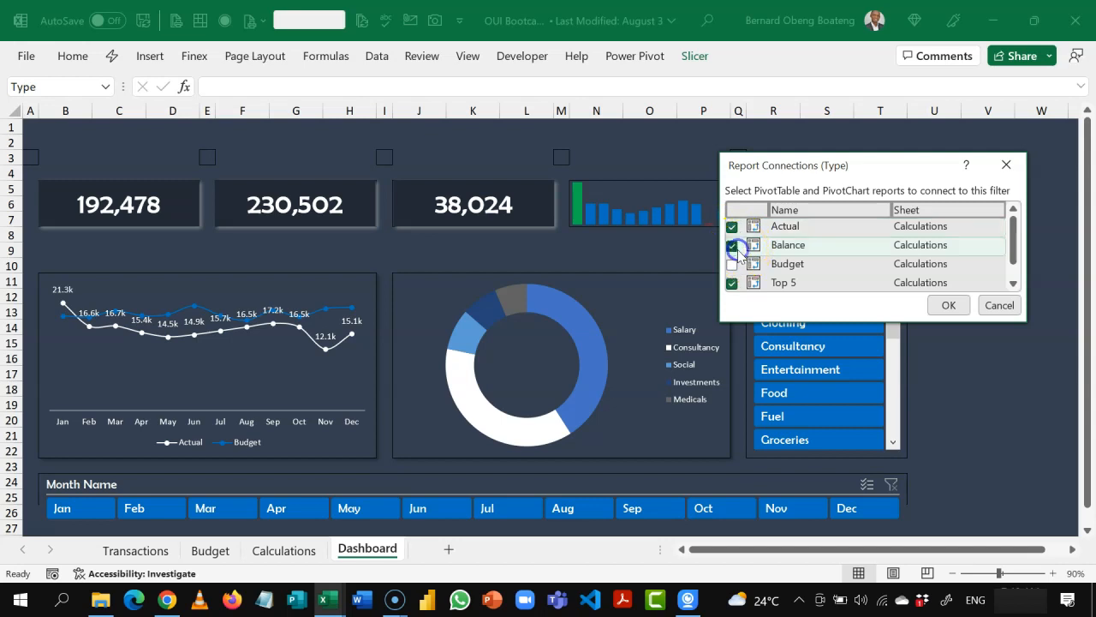
click(733, 264)
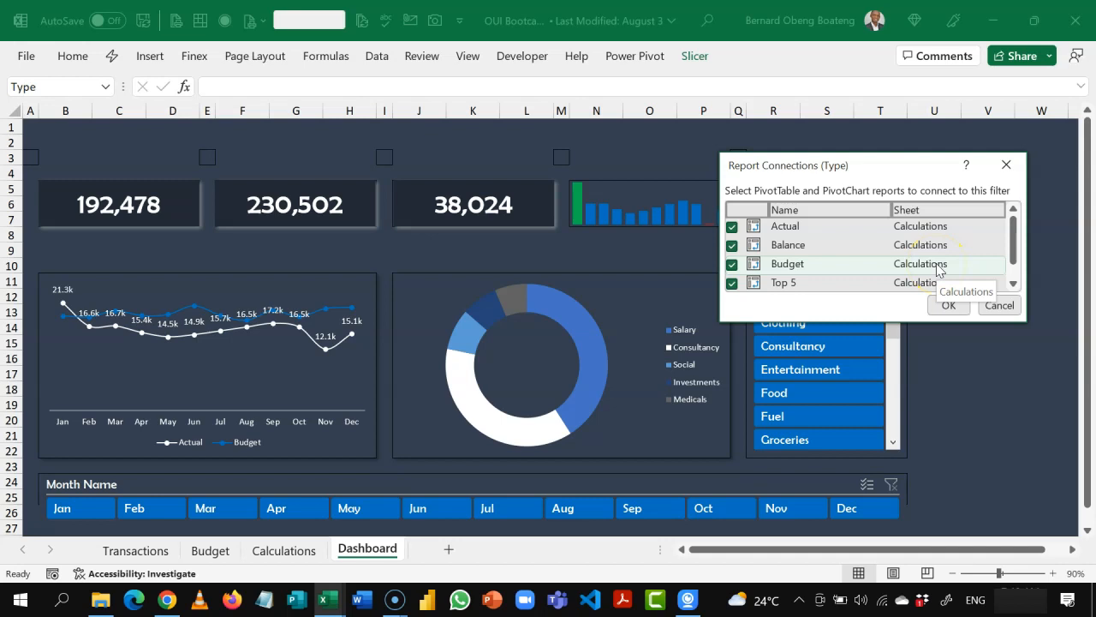
click(1010, 253)
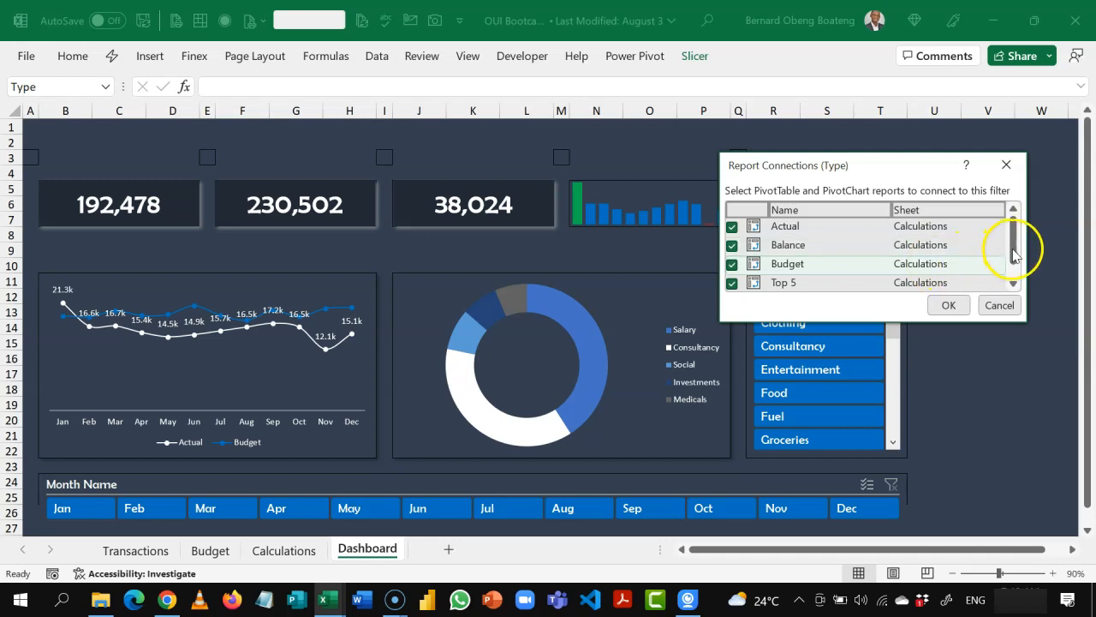
scroll(1014, 268, down, 1)
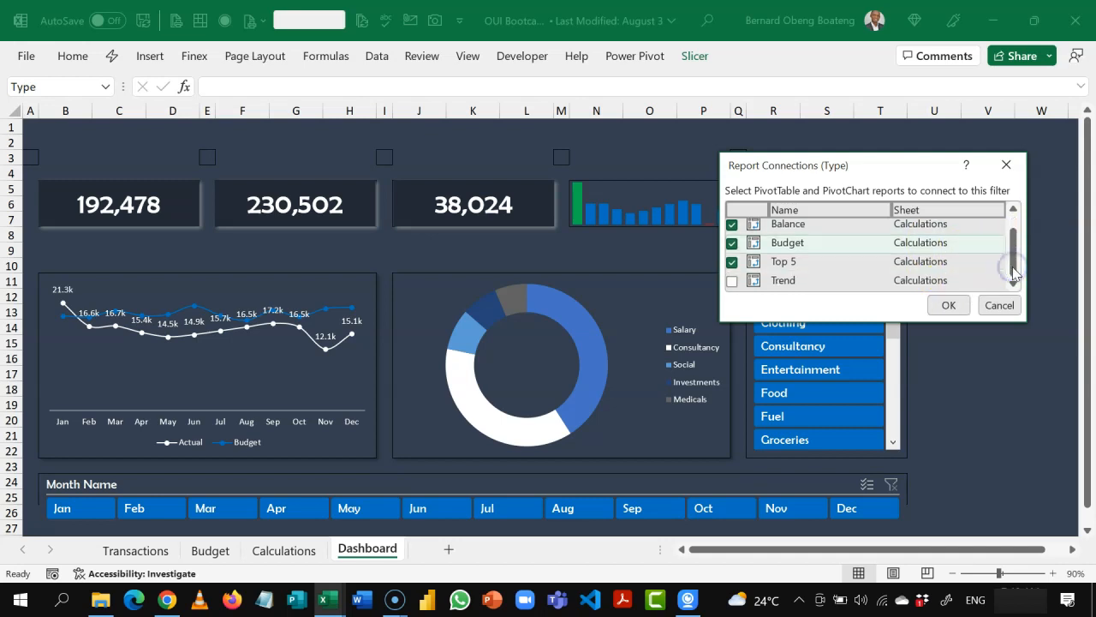
click(732, 281)
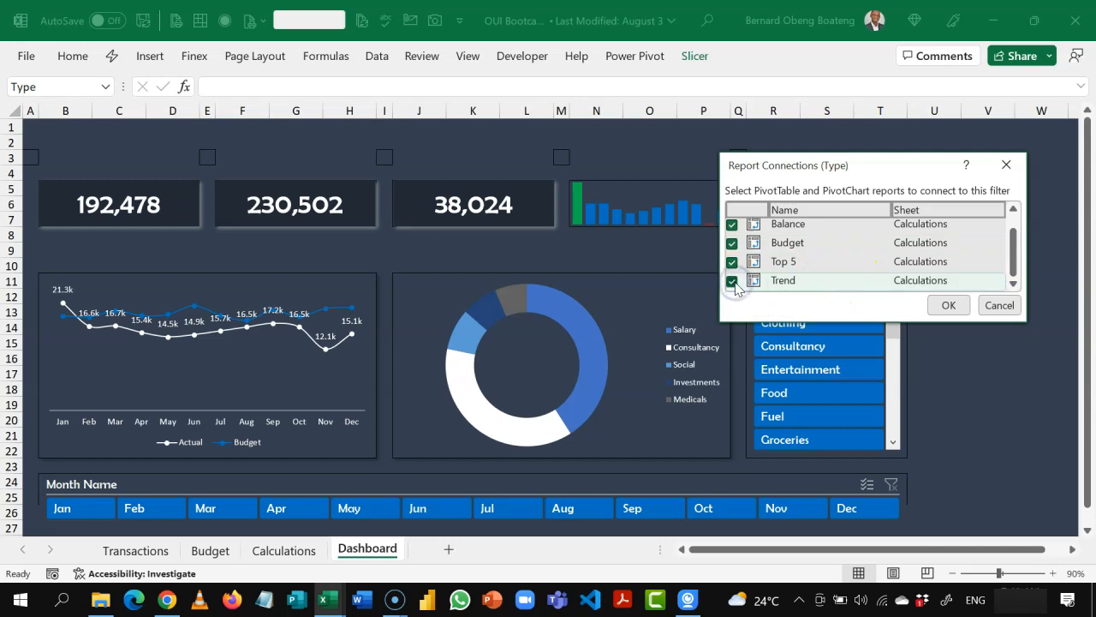
click(948, 305)
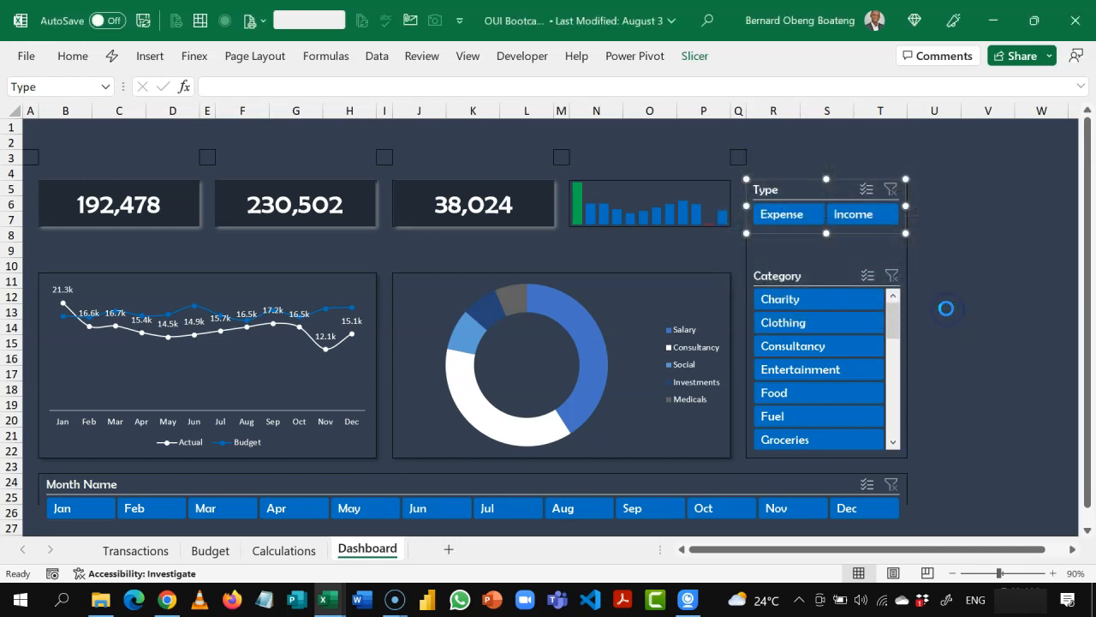
click(947, 309)
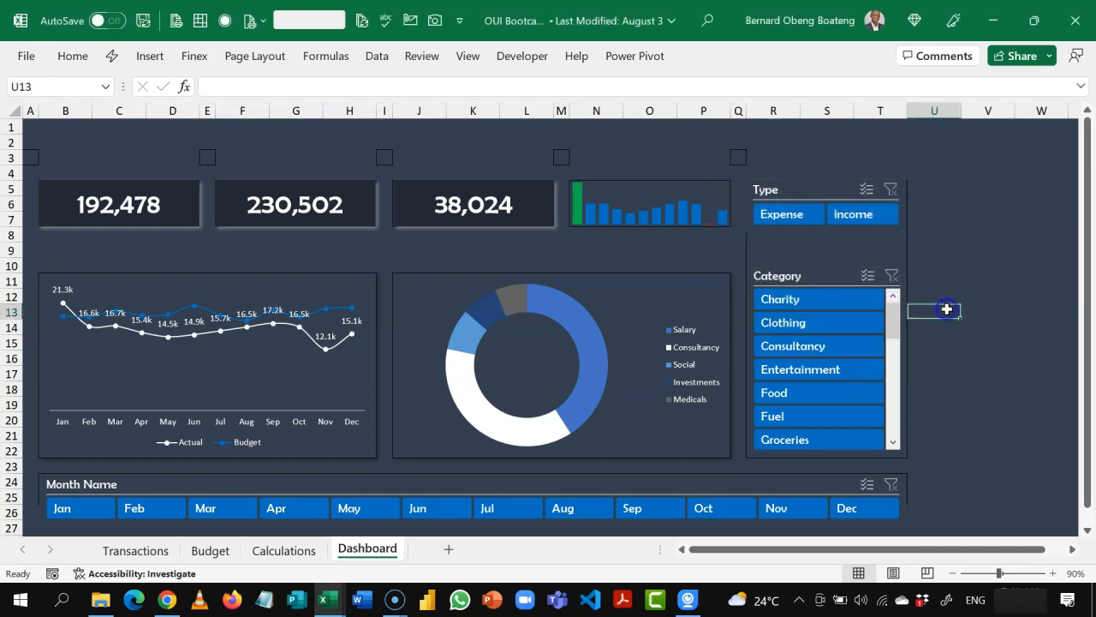
Step: Test the Type slicer by filtering the dashboard to Income and to Expense, and clear its filter
click(863, 215)
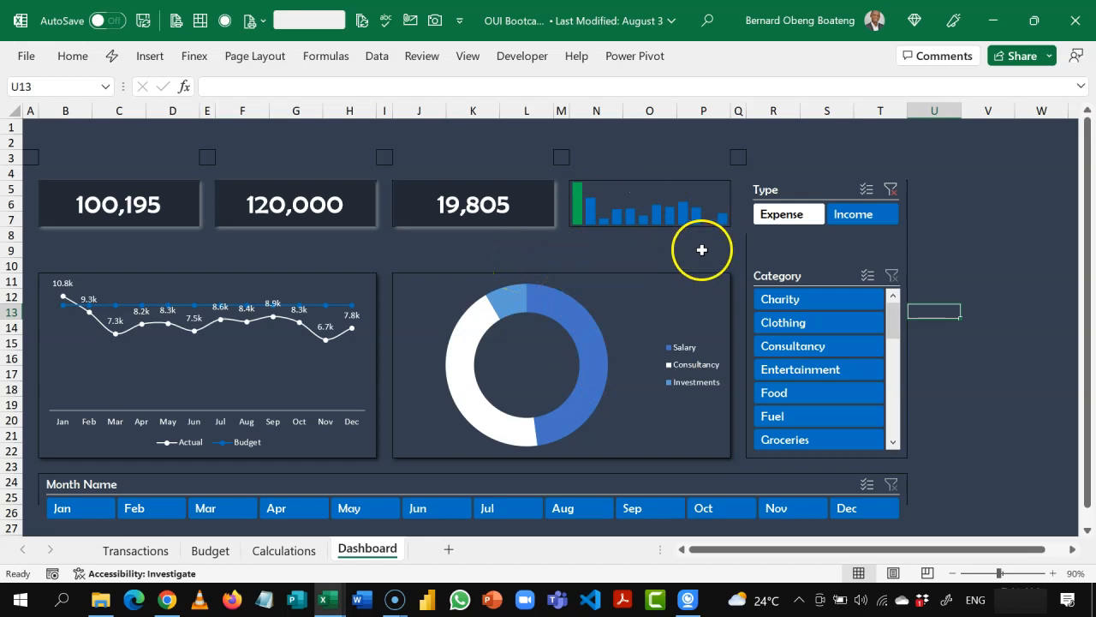
click(795, 215)
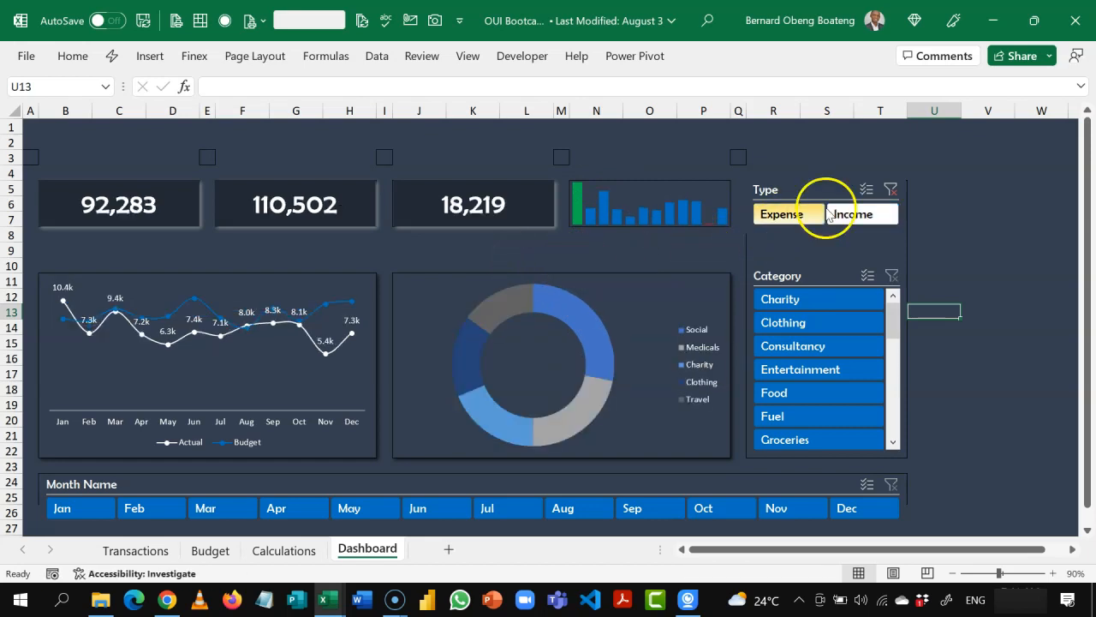
click(890, 189)
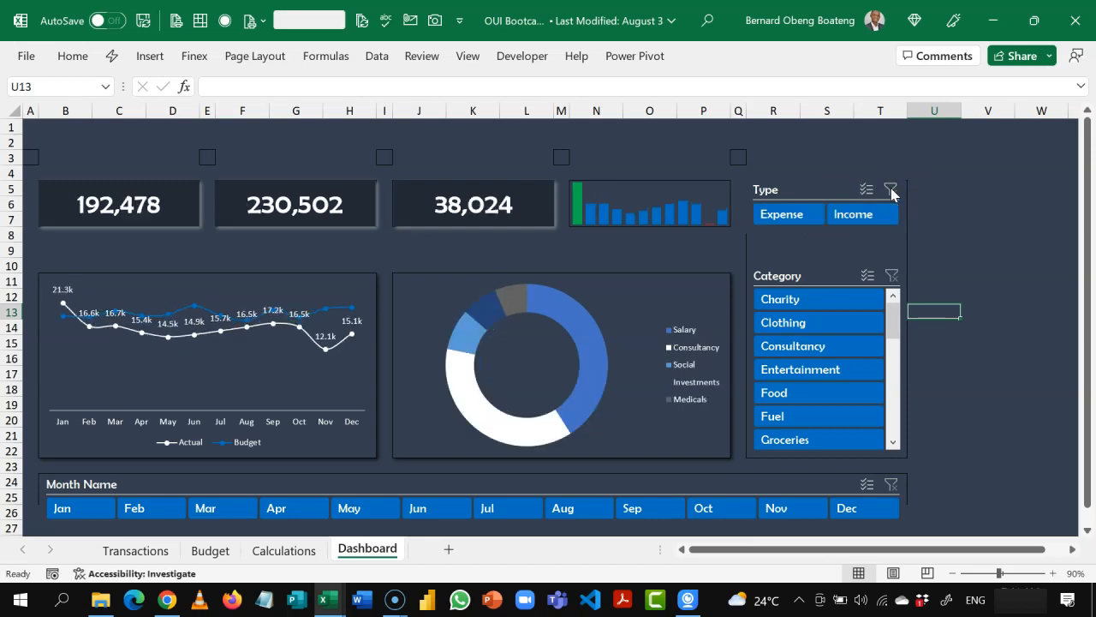
Step: Connect the Category slicer to the Actual, Balance, Budget and Trend PivotTables, leaving Top 5 unconnected
click(806, 274)
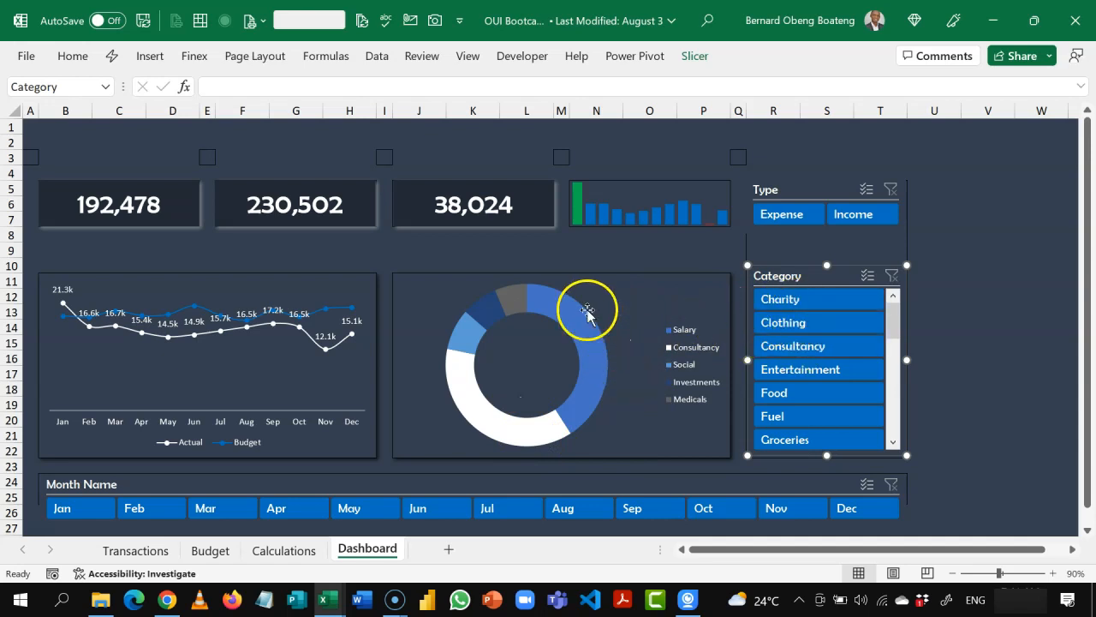
right_click(780, 276)
click(820, 356)
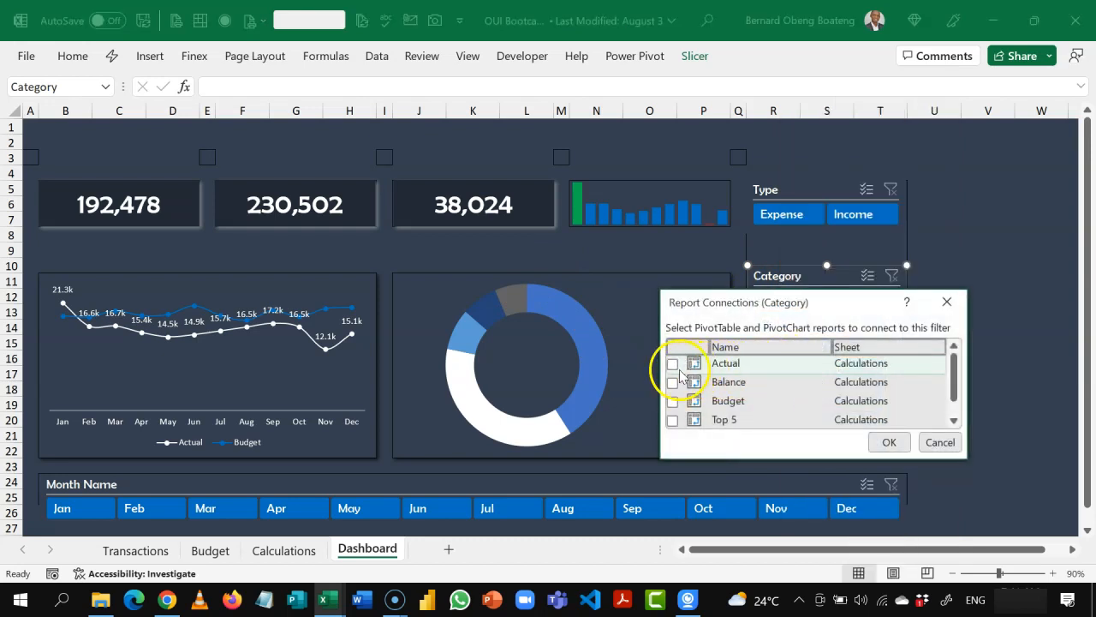
click(672, 366)
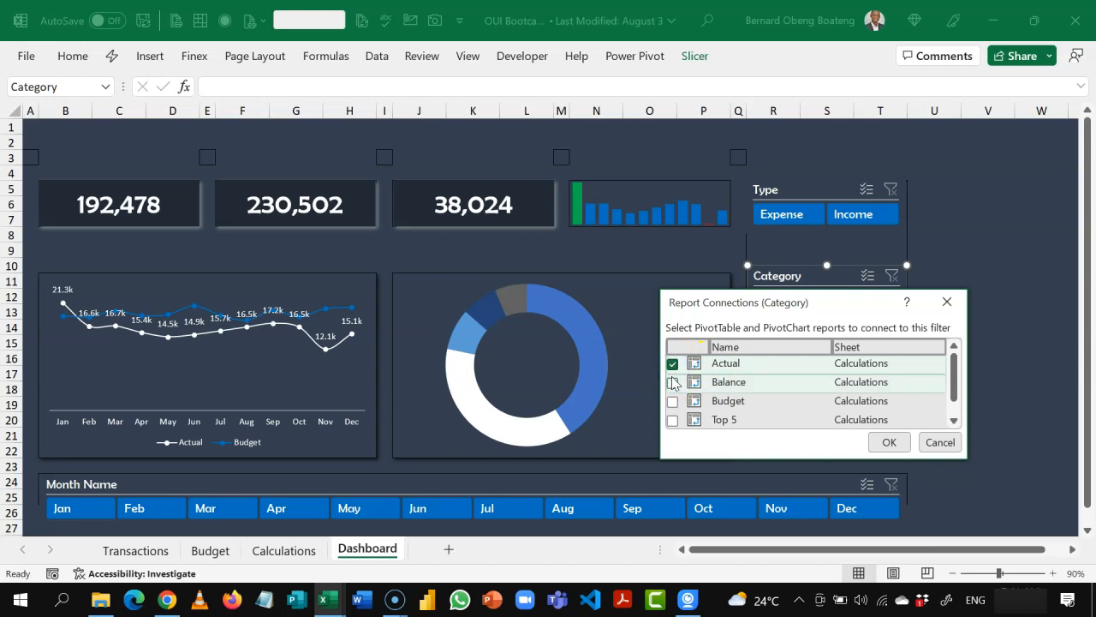
click(672, 383)
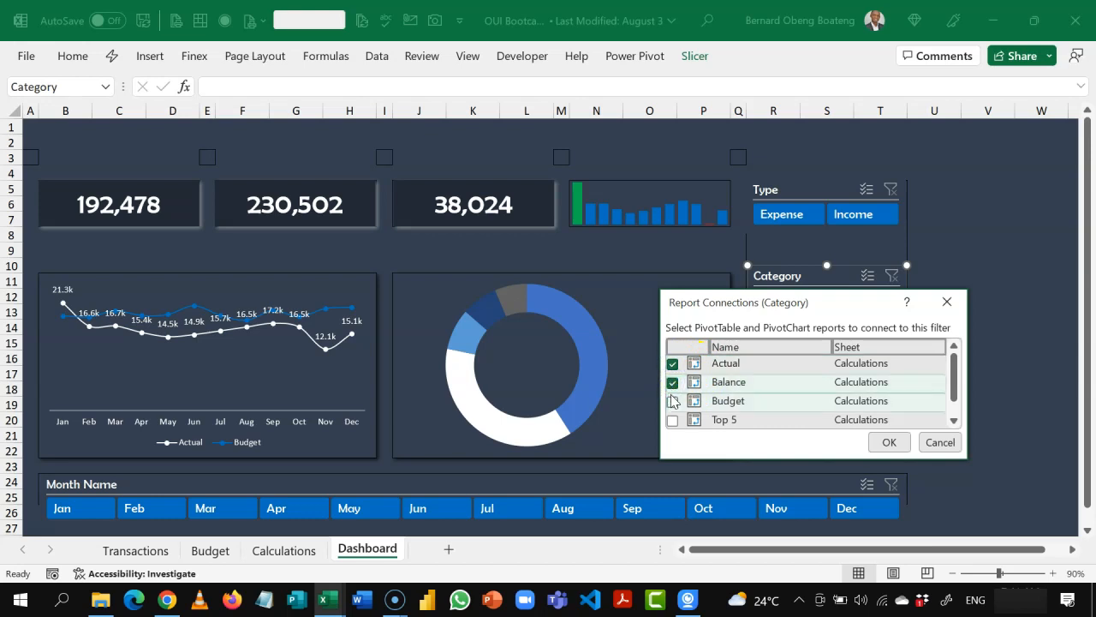
click(673, 403)
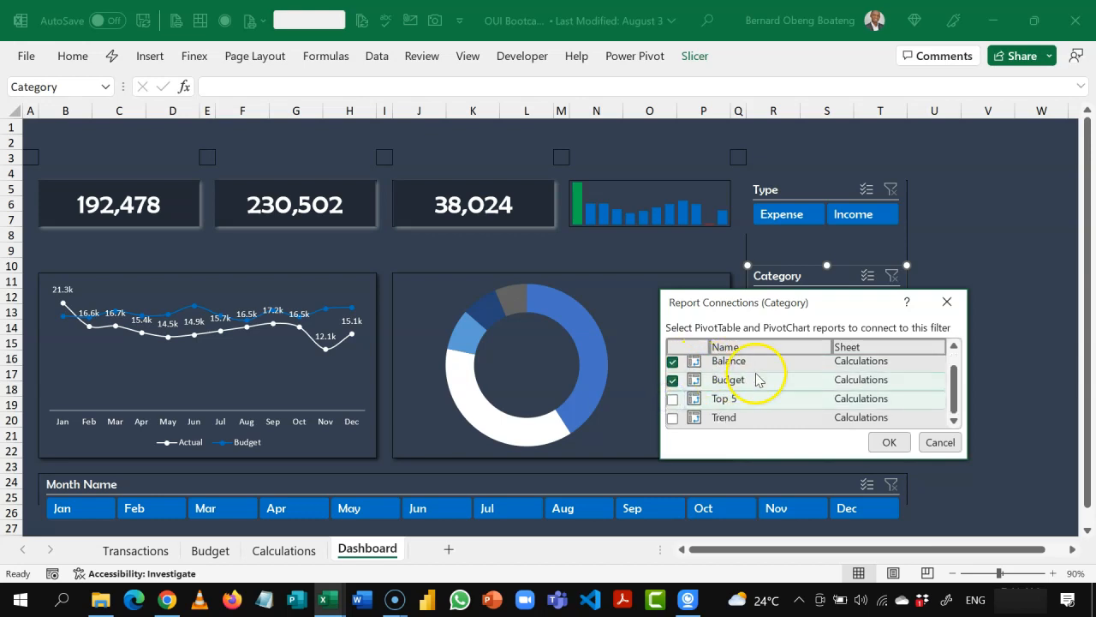
click(672, 417)
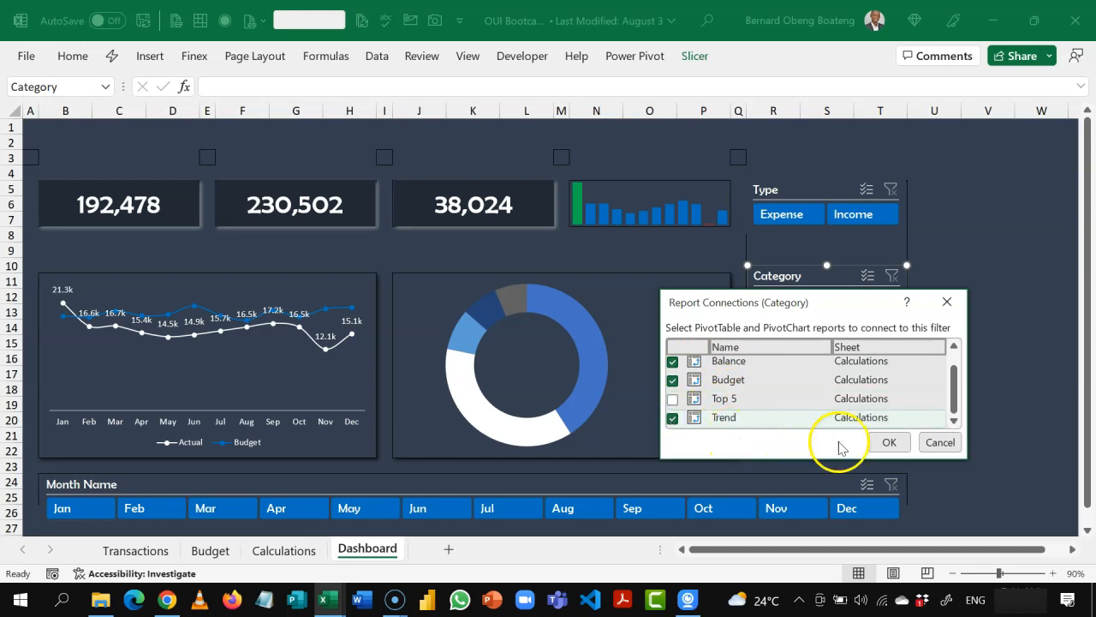
click(888, 442)
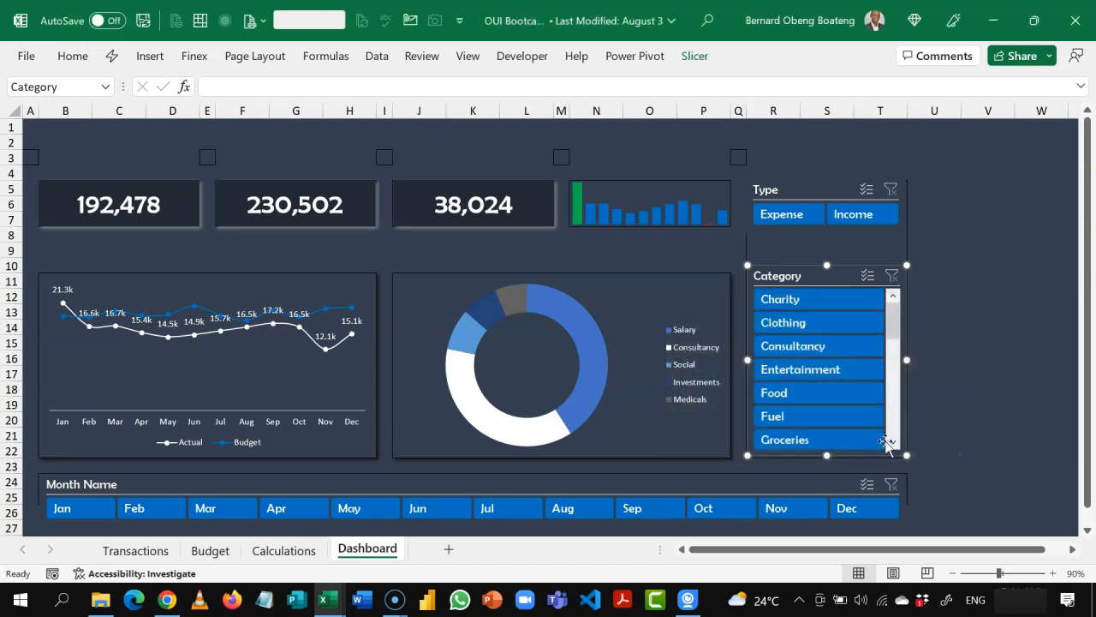
click(976, 371)
Step: Test the Category slicer by filtering to Consultancy and to Clothing, and clear its filter
click(847, 346)
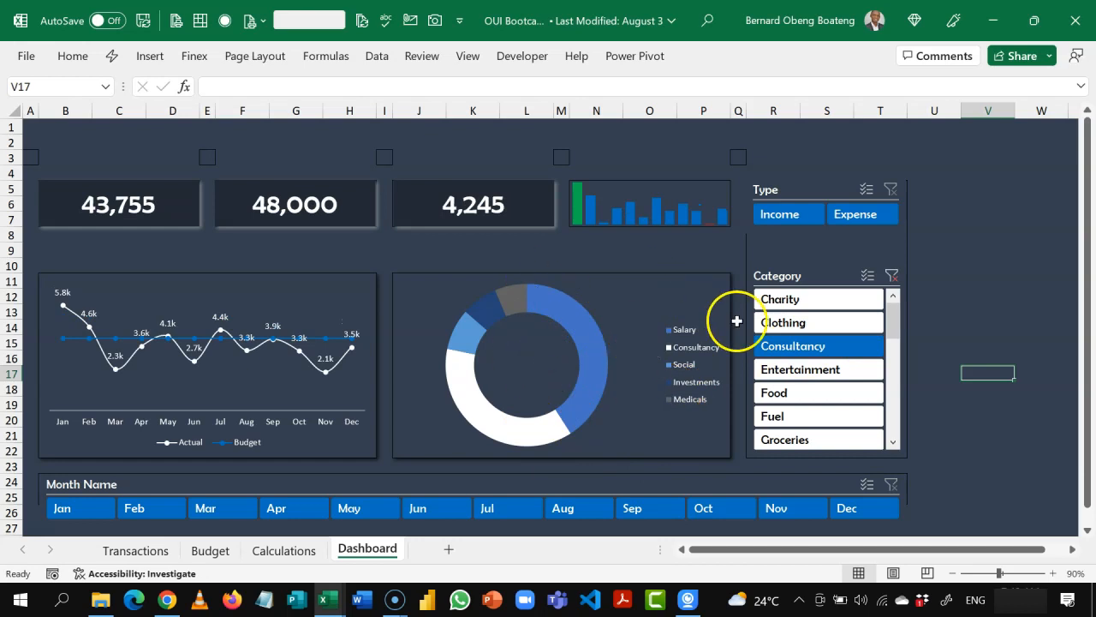
click(783, 321)
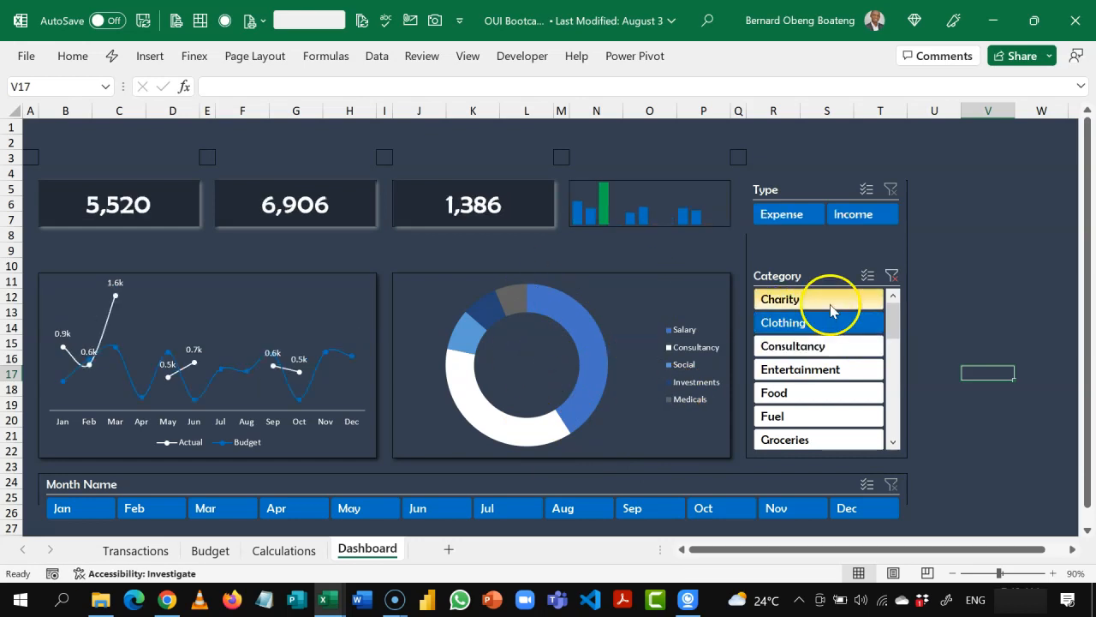
click(890, 278)
Step: Connect the Month Name slicer to the Actual, Balance, Budget, Top 5 and Trend PivotTables
click(588, 486)
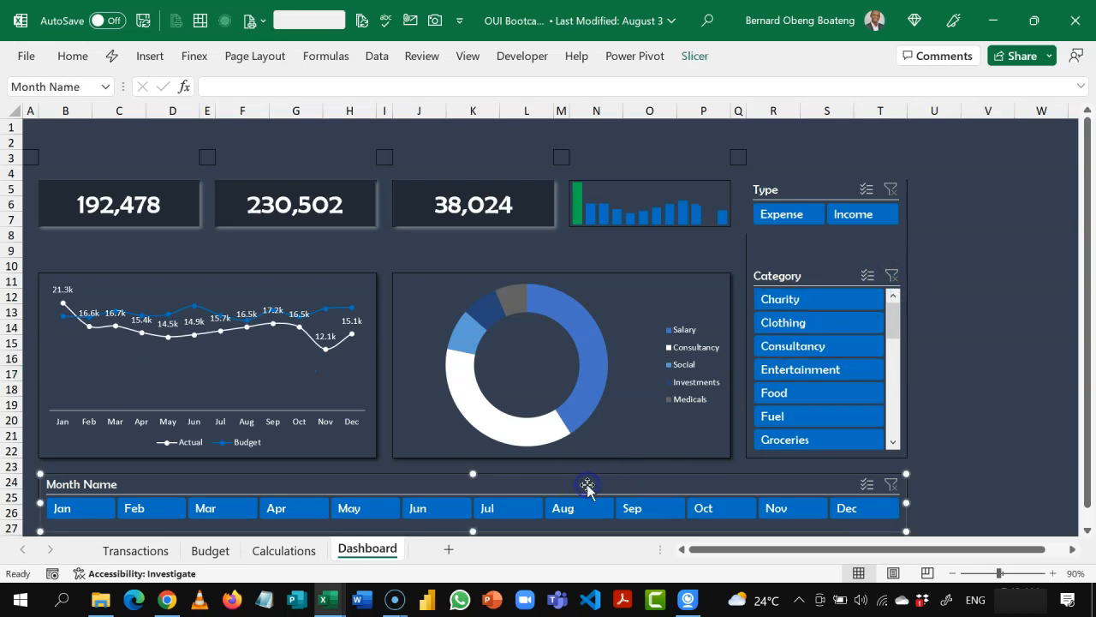
right_click(587, 485)
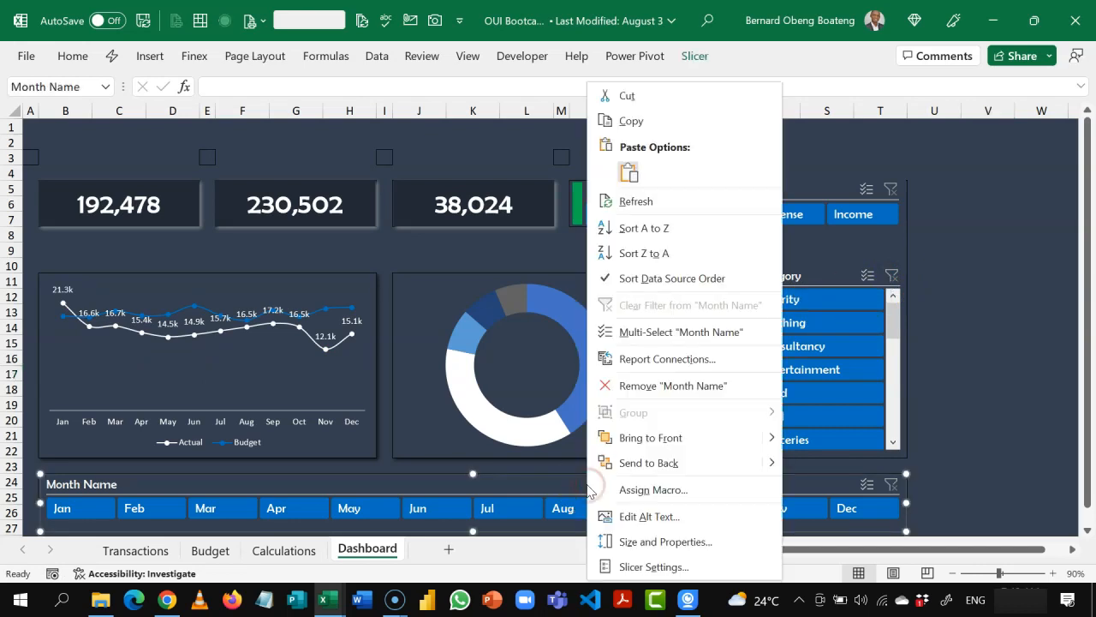
click(704, 358)
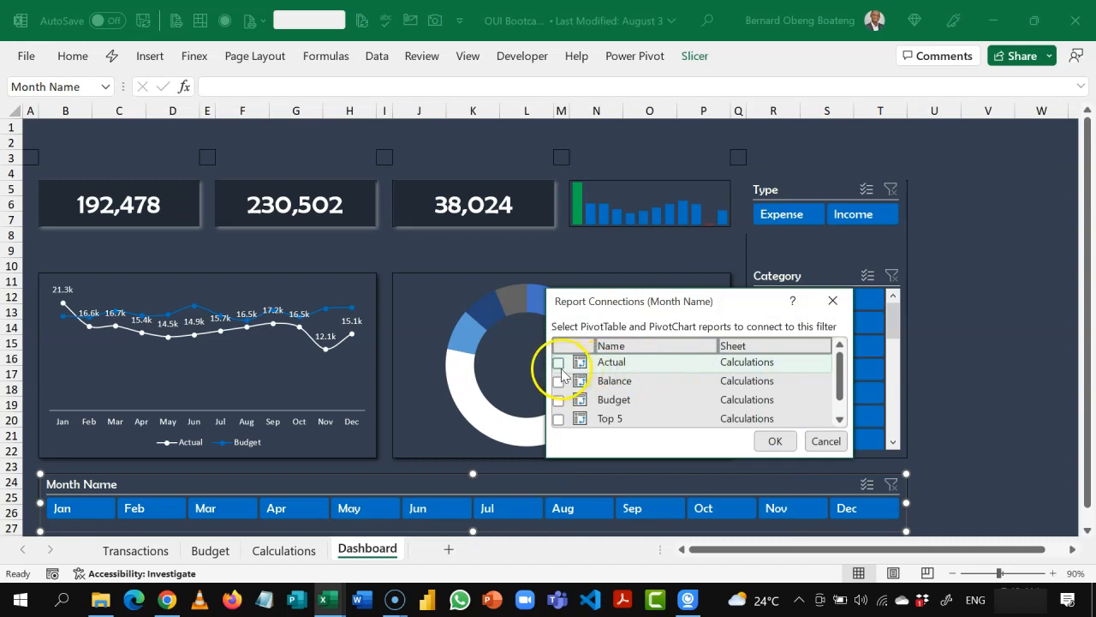
click(559, 380)
click(558, 399)
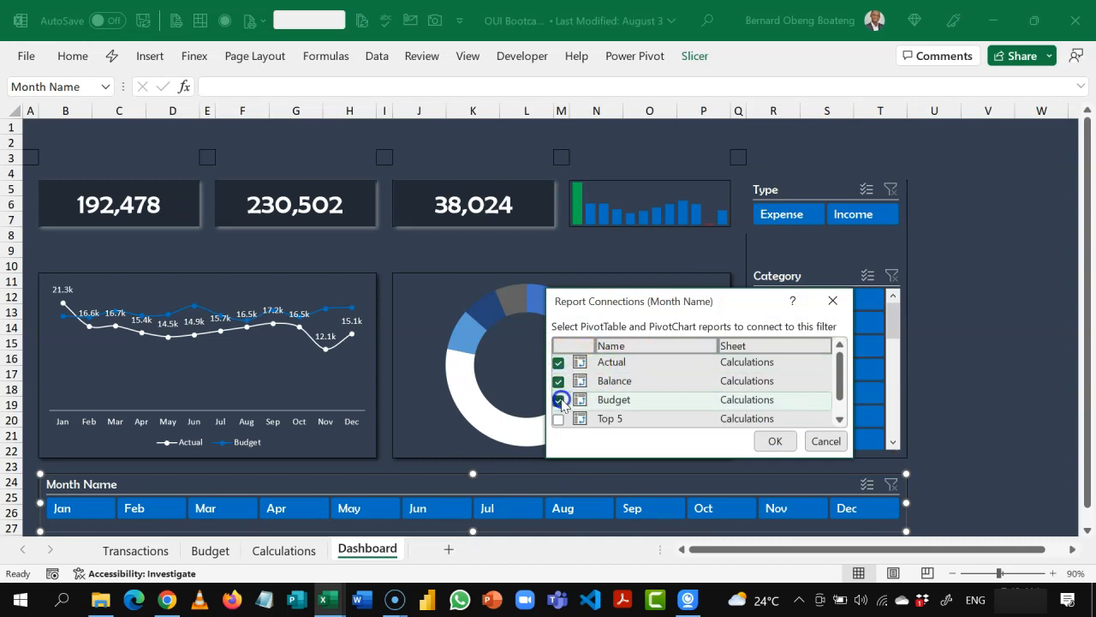
click(559, 418)
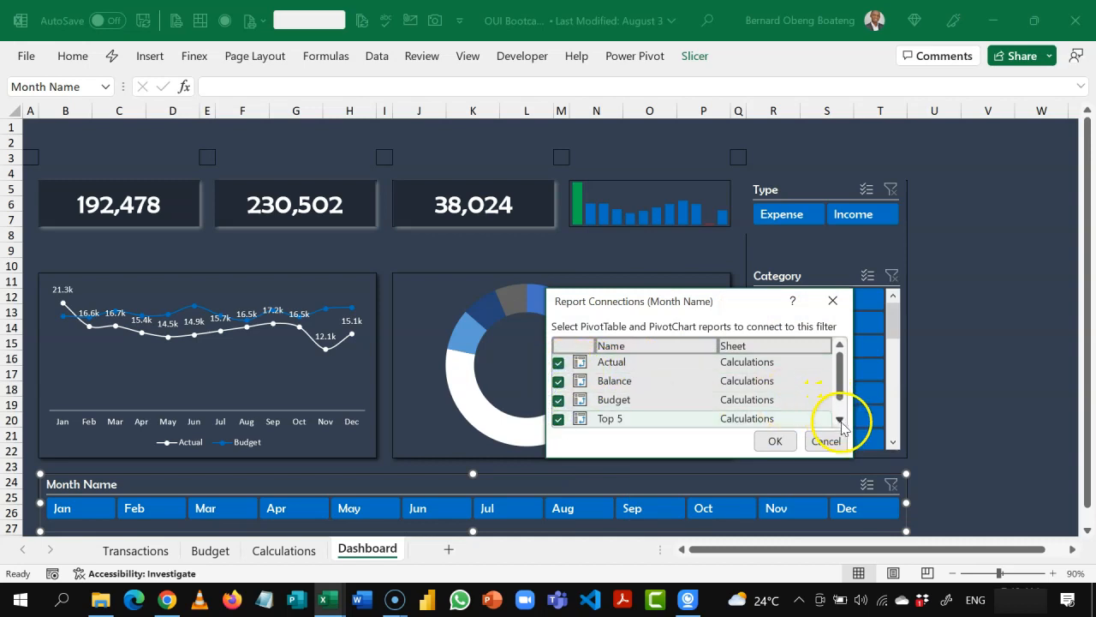
click(841, 420)
click(558, 416)
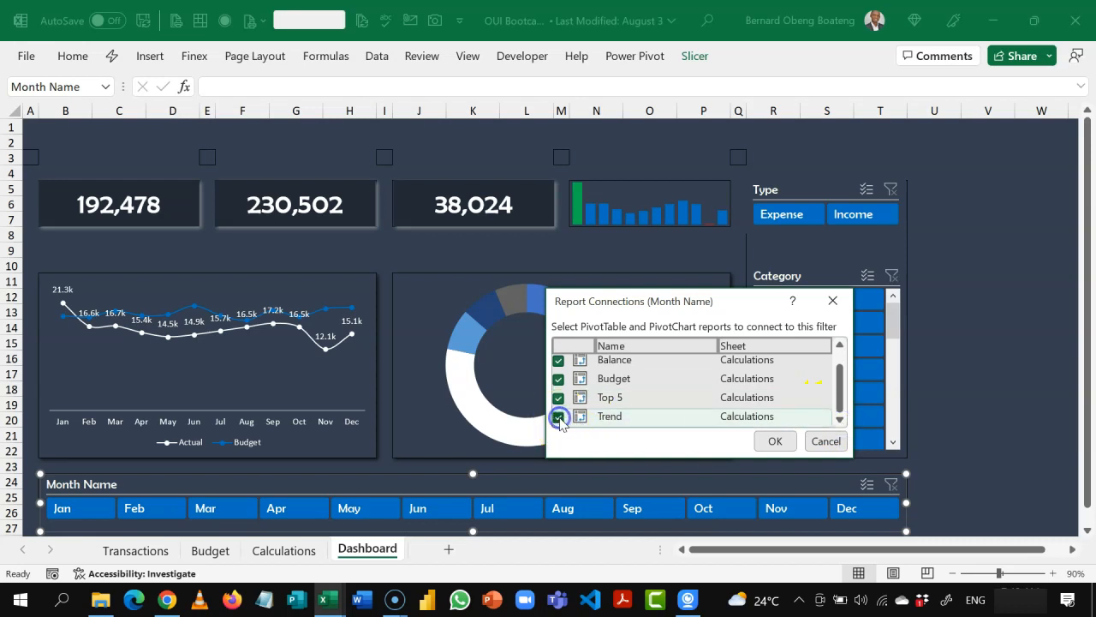
click(775, 441)
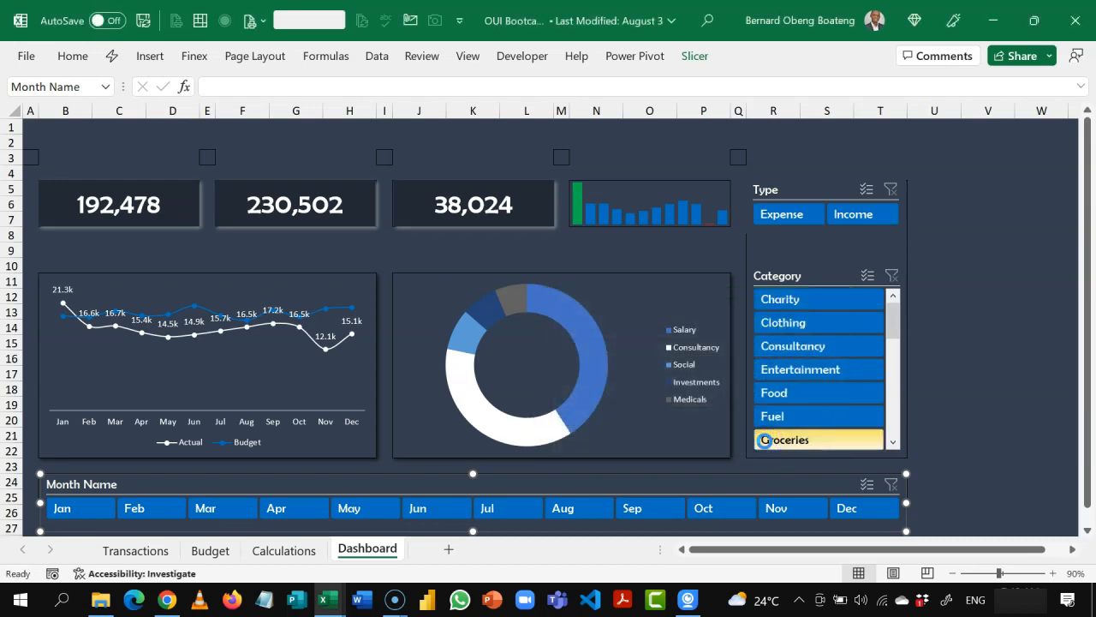
click(967, 357)
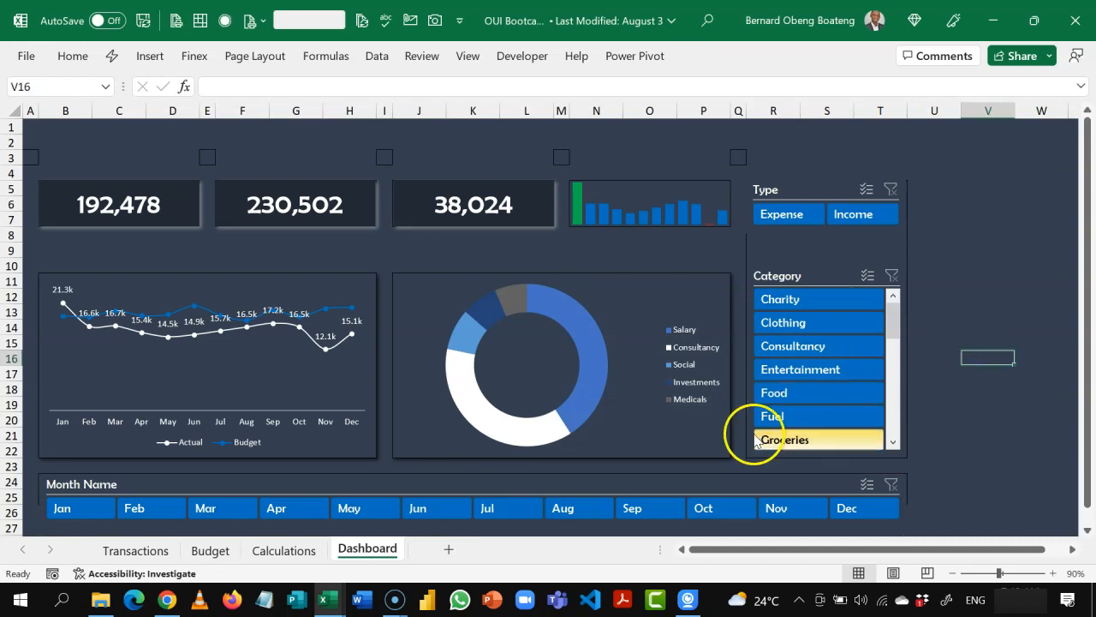
Step: Test the Month Name slicer by filtering the dashboard to Jan and to the months Jan through Mar
click(92, 507)
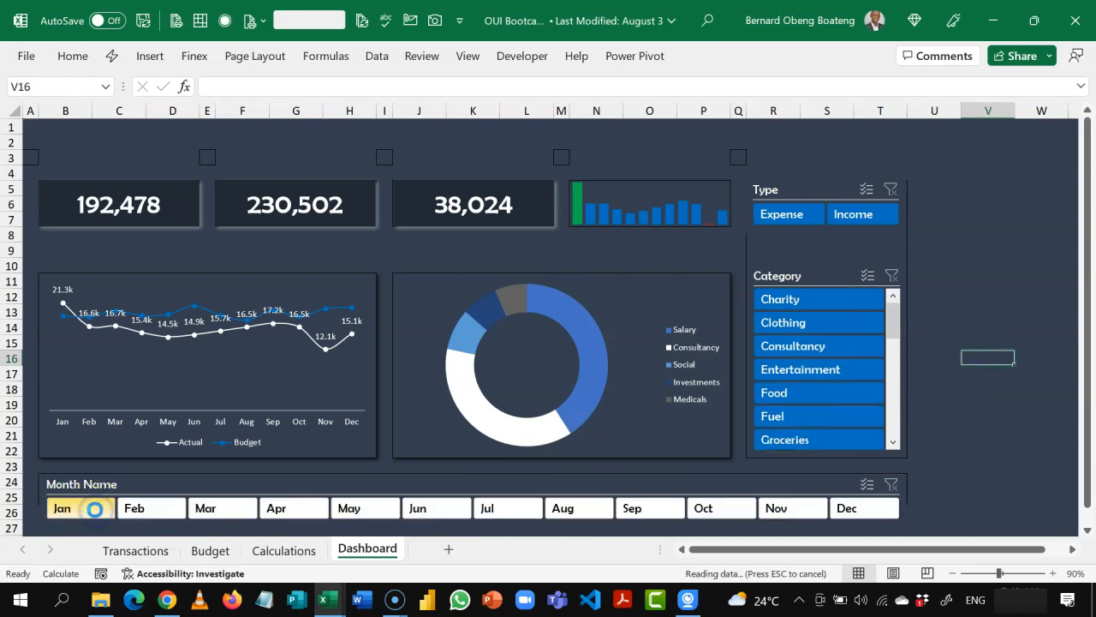
drag(96, 515, 245, 509)
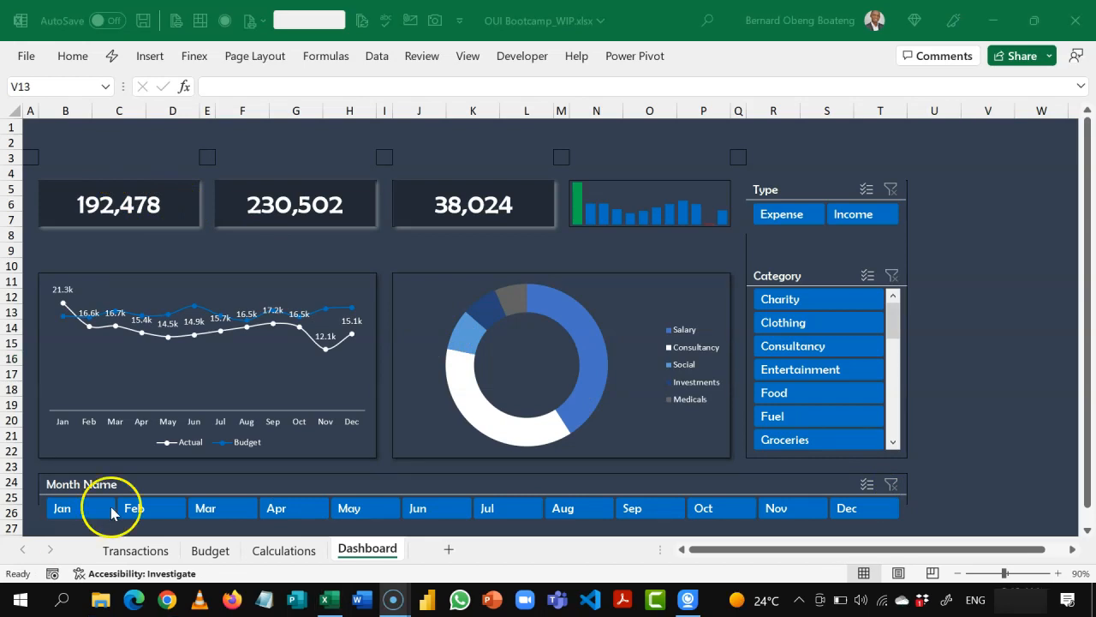
click(310, 261)
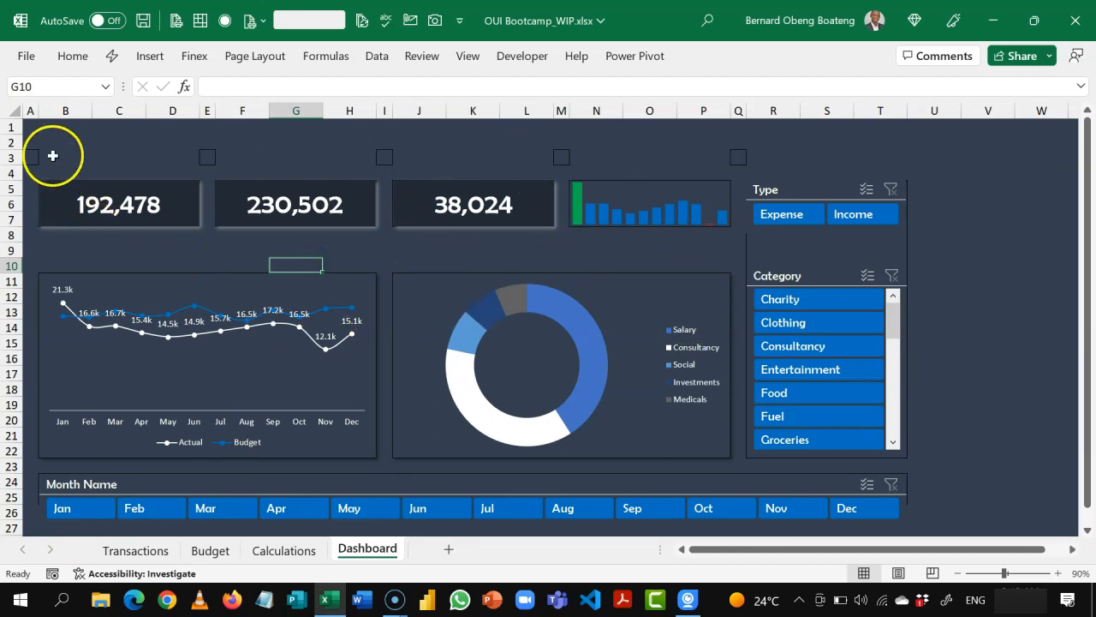
Step: Remove all cell borders from the entire Dashboard sheet
click(16, 110)
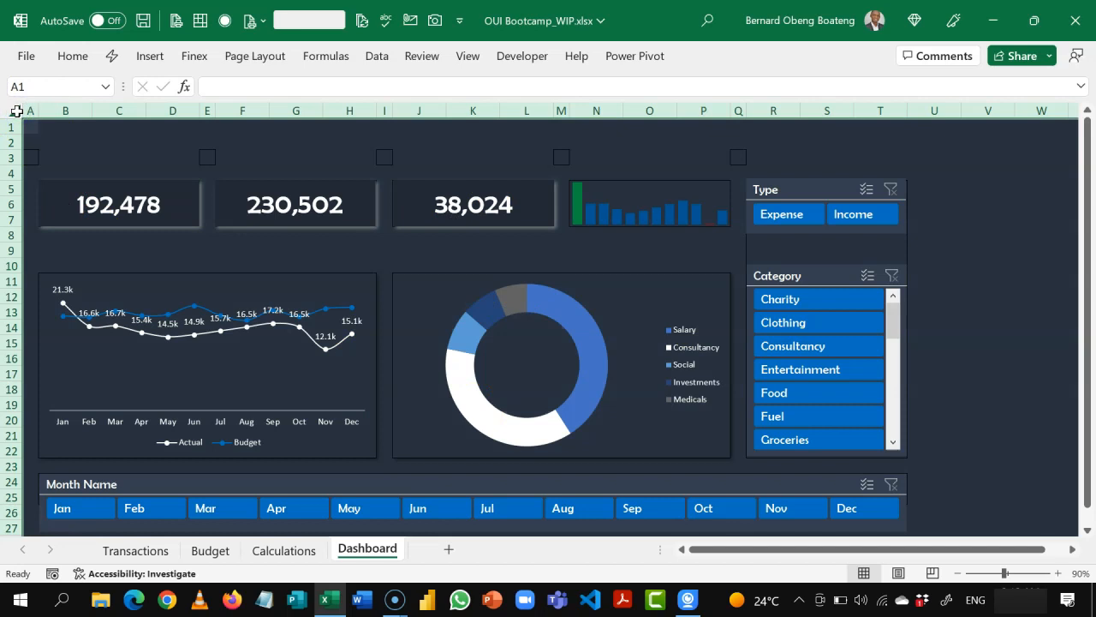
click(72, 58)
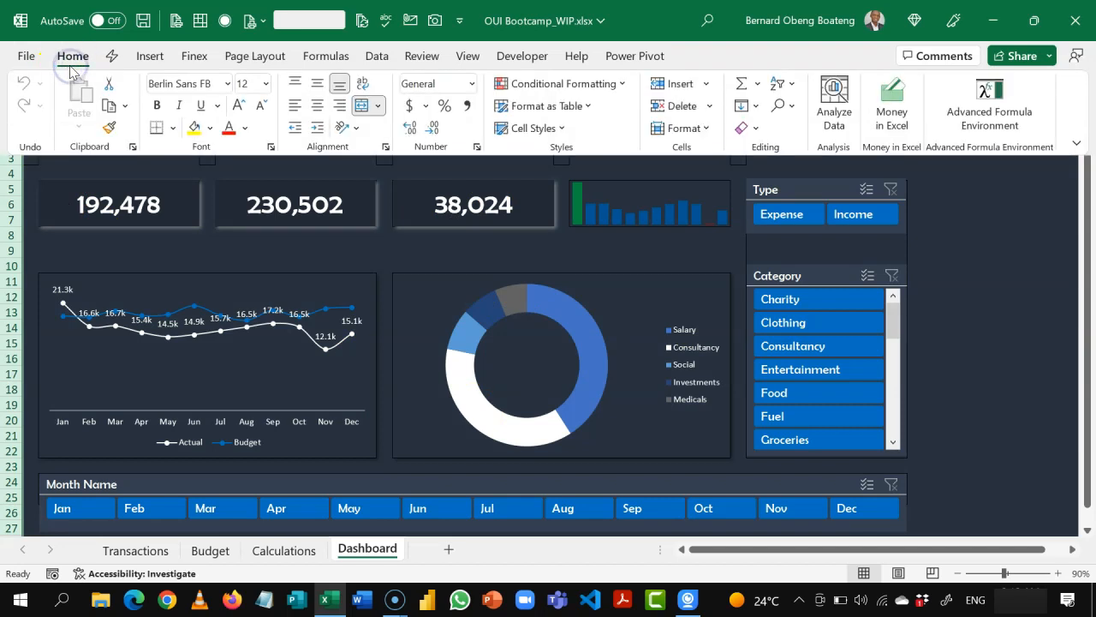
click(172, 128)
click(199, 281)
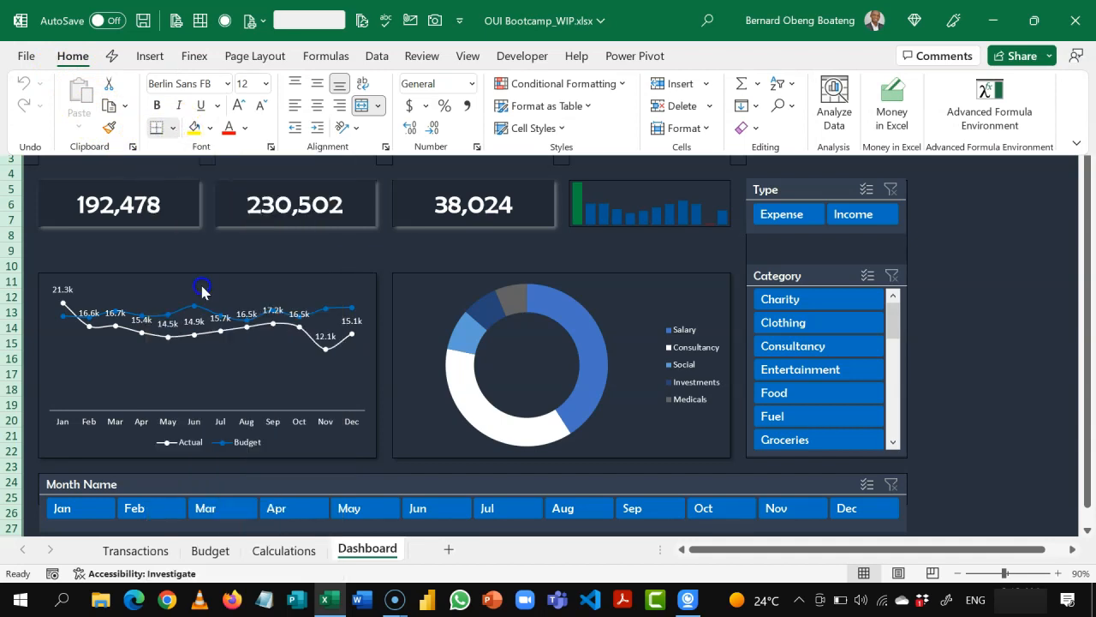
click(309, 243)
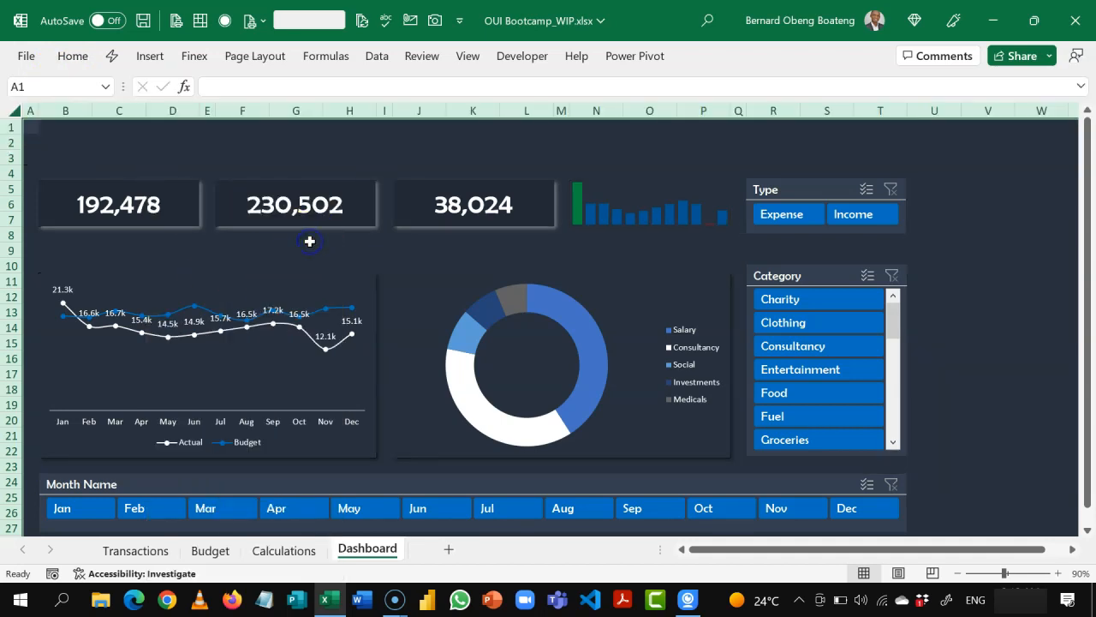
click(307, 237)
Step: Enter the label Actual in cell B4, above the first value card
click(224, 172)
key(Right)
key(Right)
key(Right)
key(Right)
key(Right)
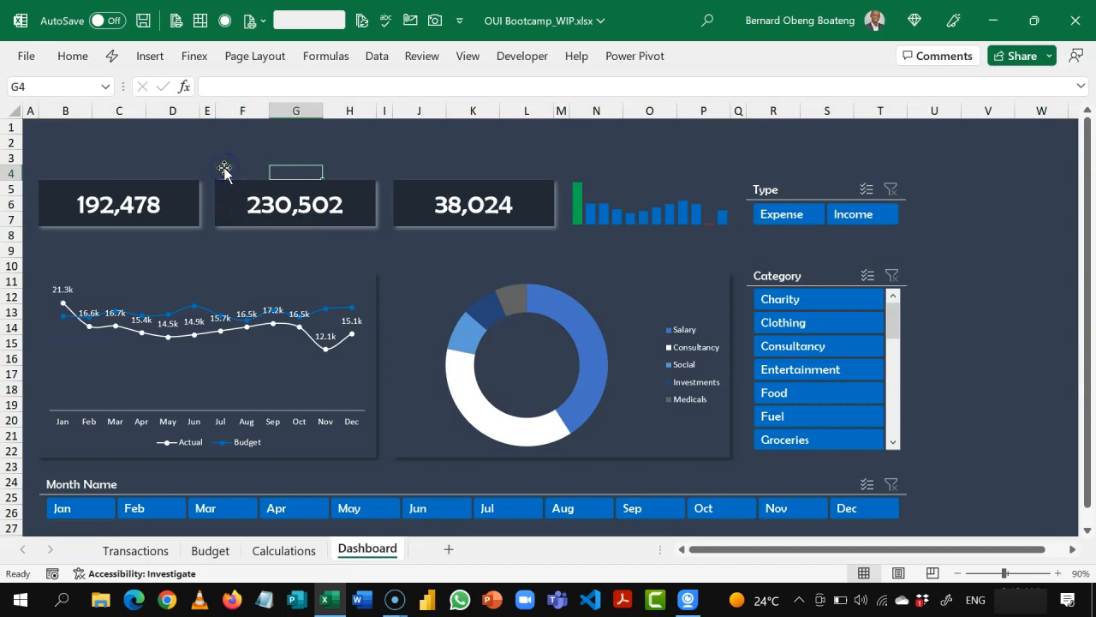
key(Left)
key(Left)
key(Left)
key(Left)
key(Left)
key(Left)
key(Left)
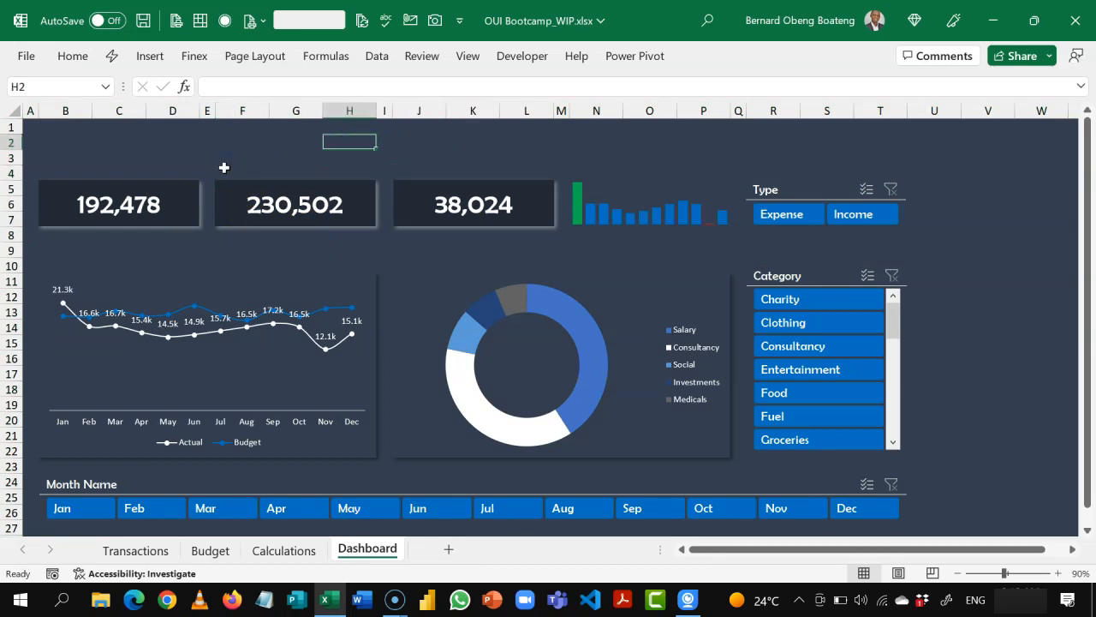
key(Down)
key(Down)
key(Left)
key(Left)
key(Right)
key(Right)
key(Right)
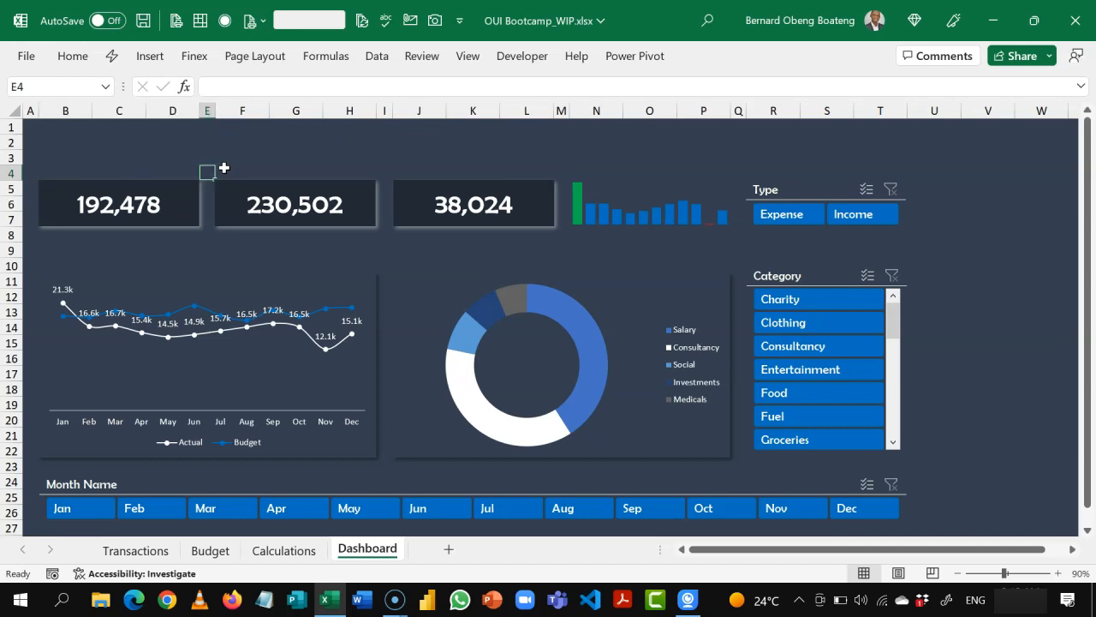
key(Left)
key(Left)
key(Left)
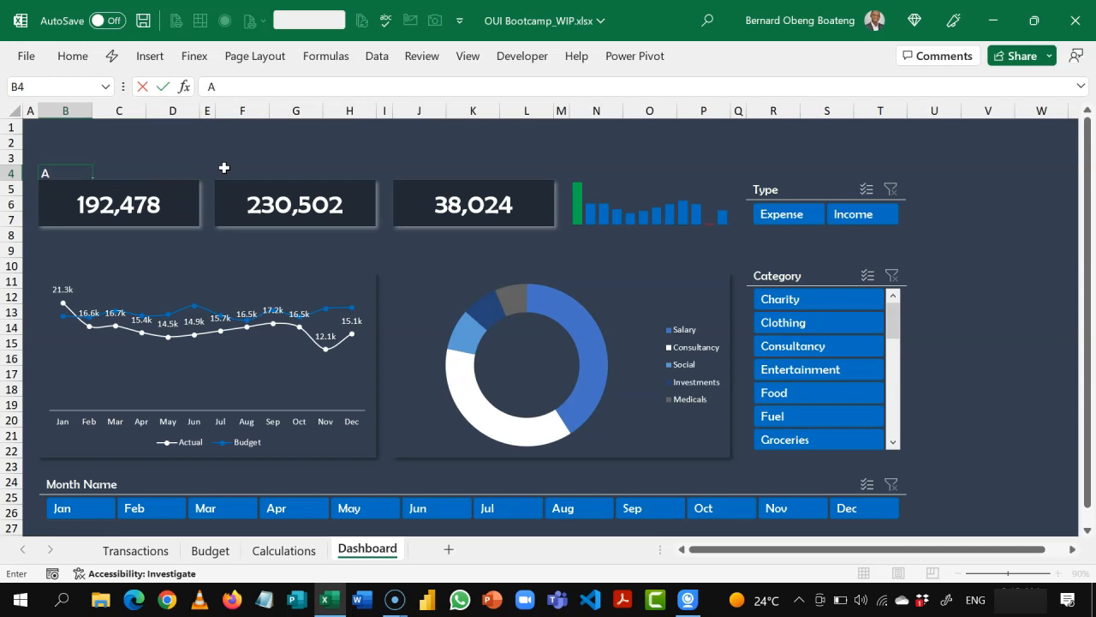
key(Tab)
click(224, 168)
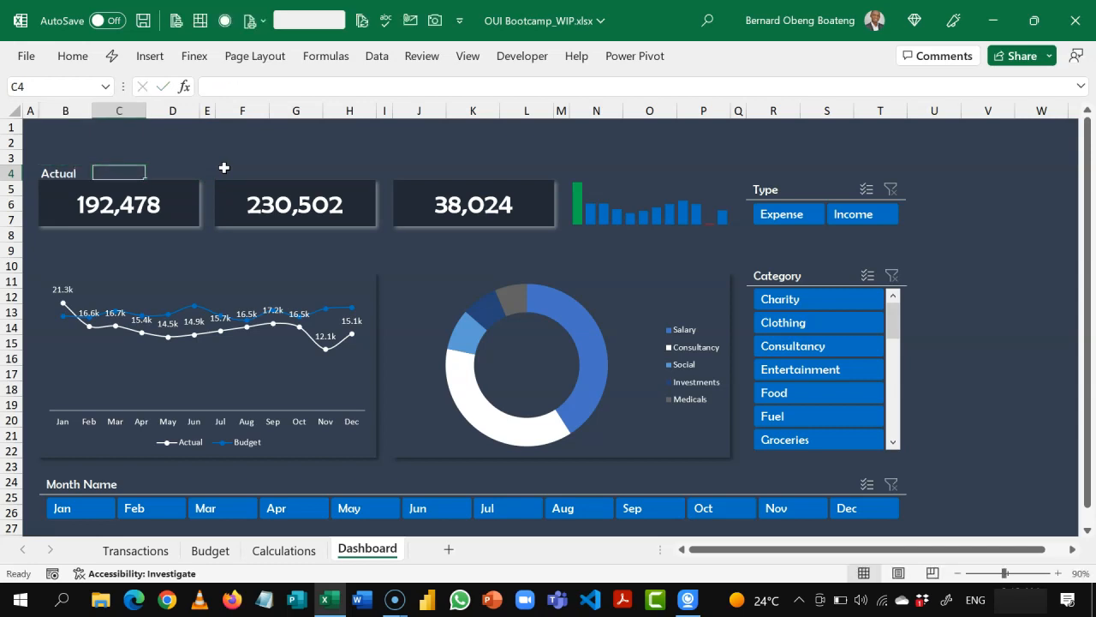
click(72, 176)
click(64, 174)
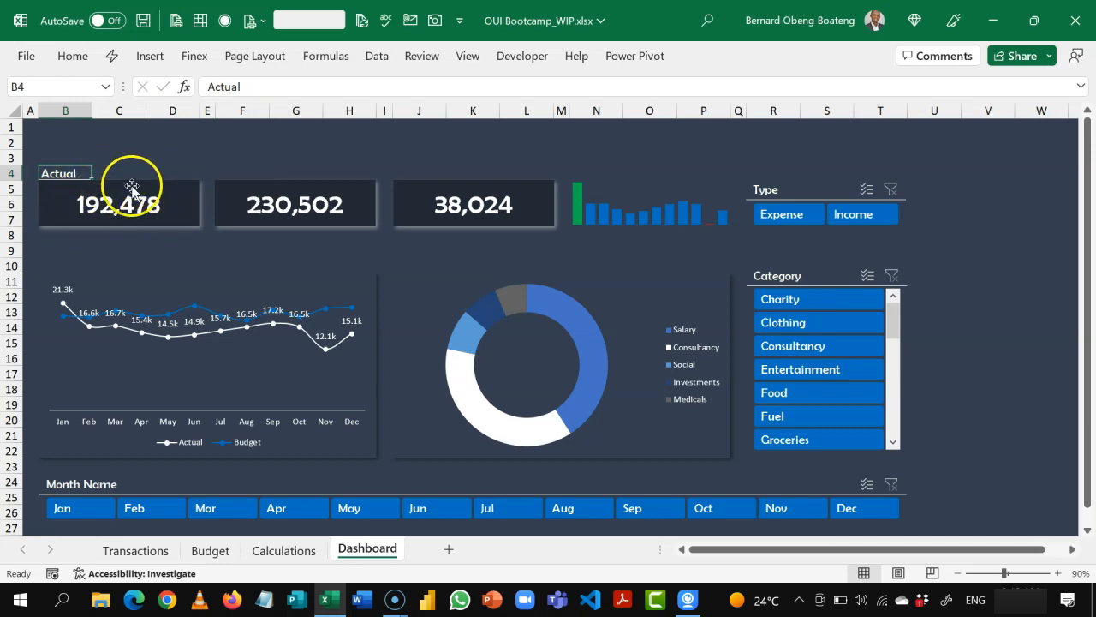
Step: Enter the labels Budget in F4 and Balance in J4, above the second and third value cards
click(242, 171)
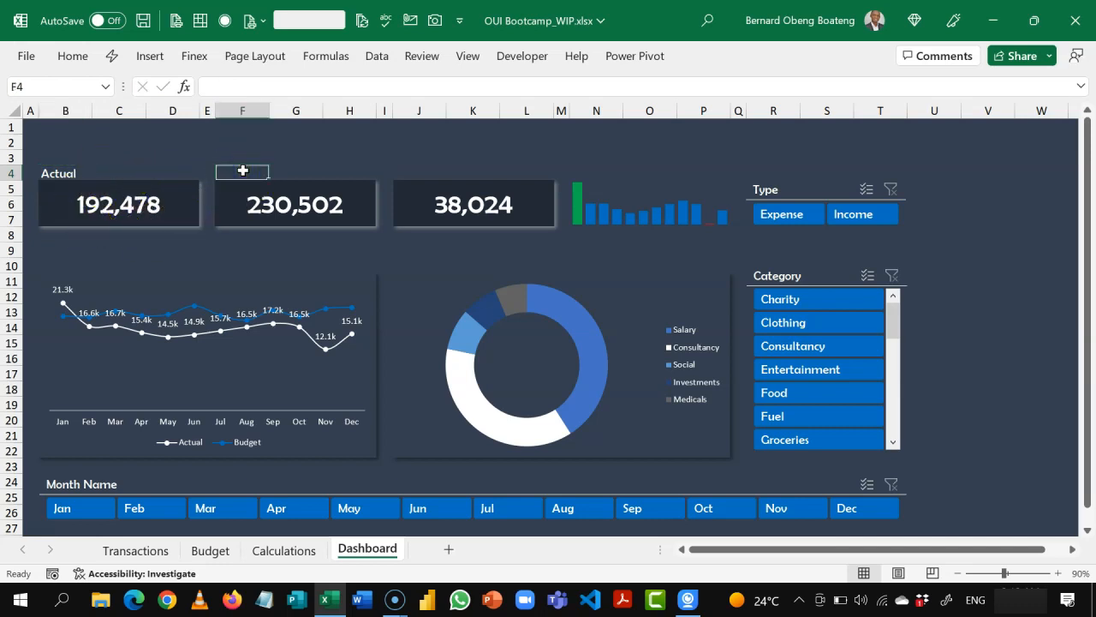
text(Budget)
key(Tab)
key(Tab)
key(Tab)
key(Tab)
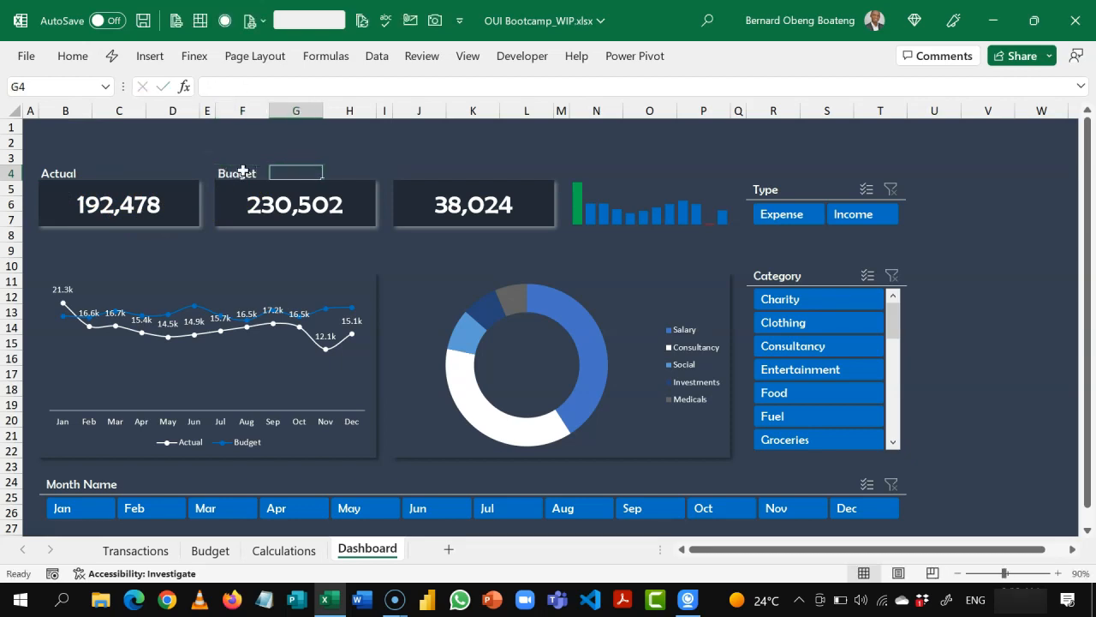
text(Balanc)
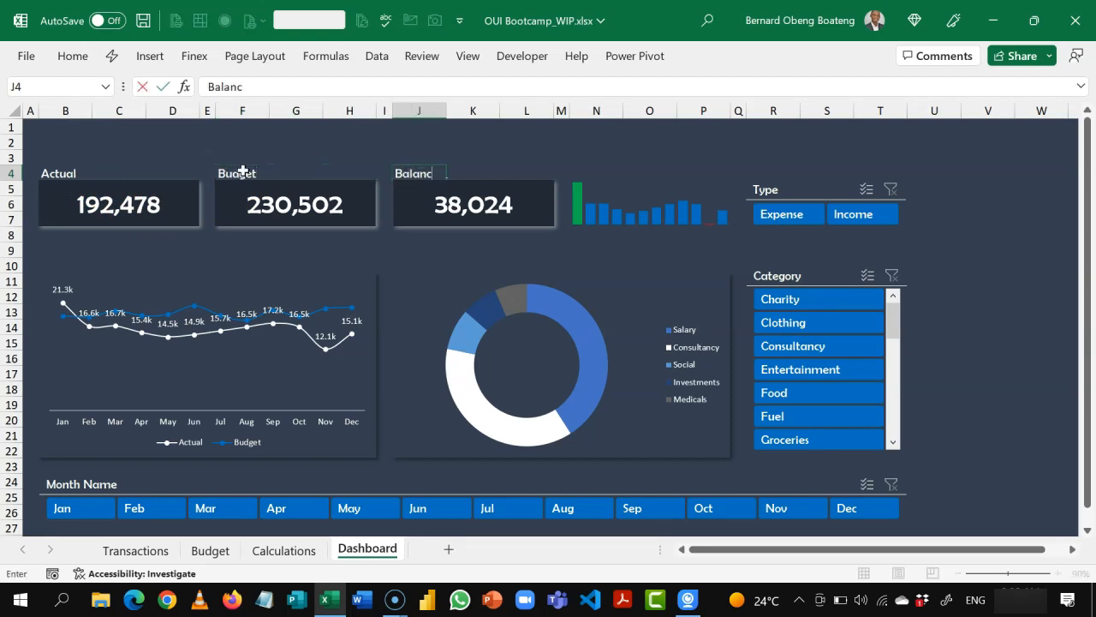
text(e)
key(Tab)
key(Tab)
key(Tab)
key(Tab)
Step: Enter the labels Sparkline in N4 and Slicers in R4
text(S)
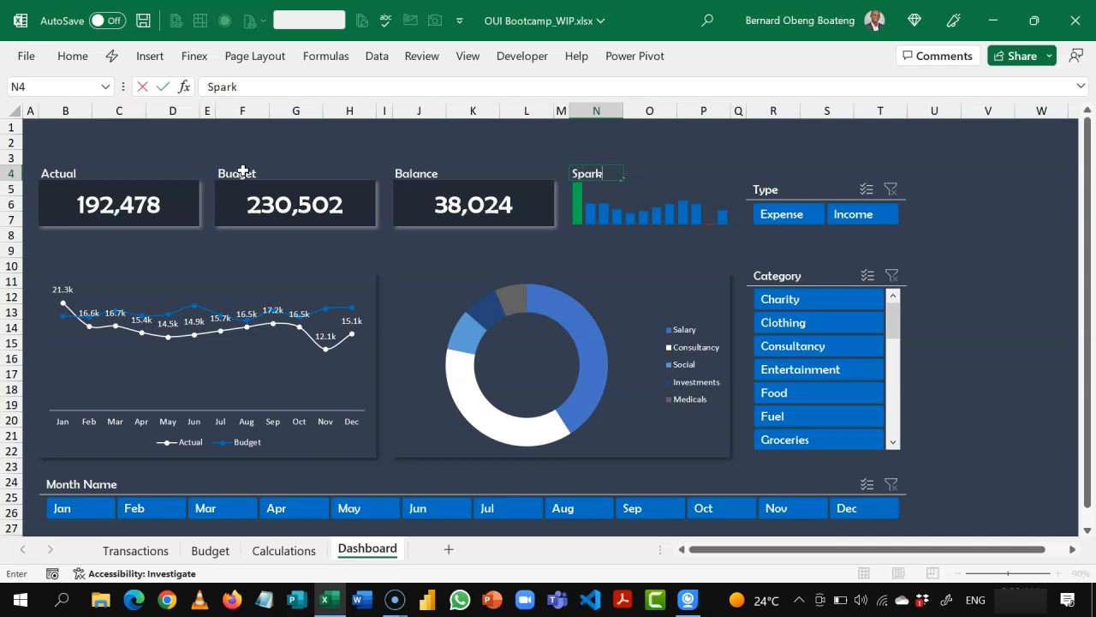
key(Tab)
key(Tab)
key(Tab)
key(Tab)
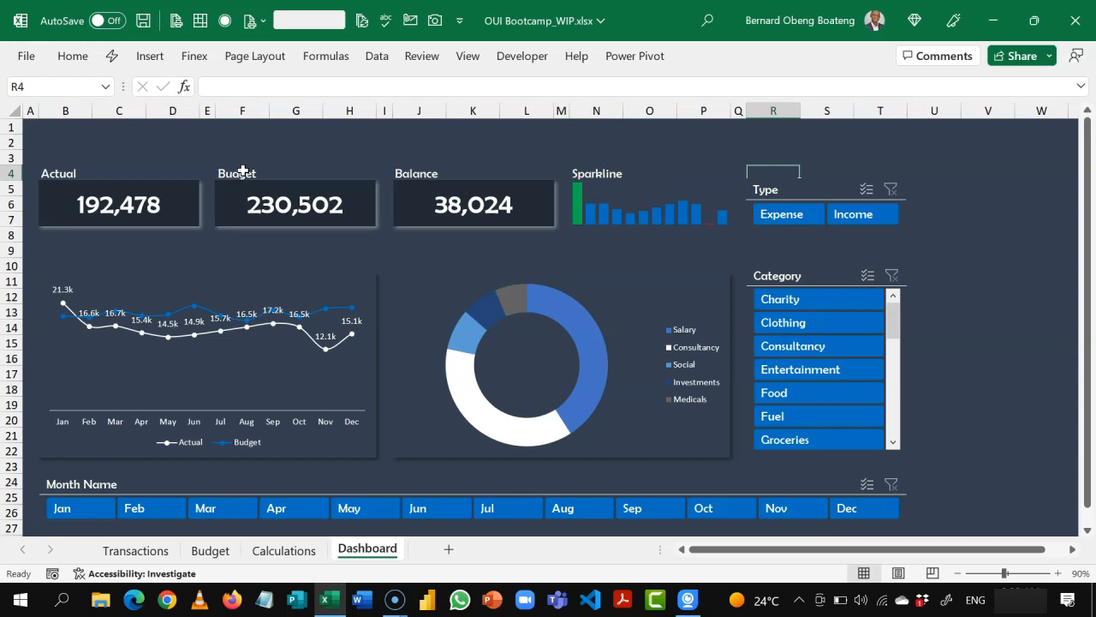
text(Slicers)
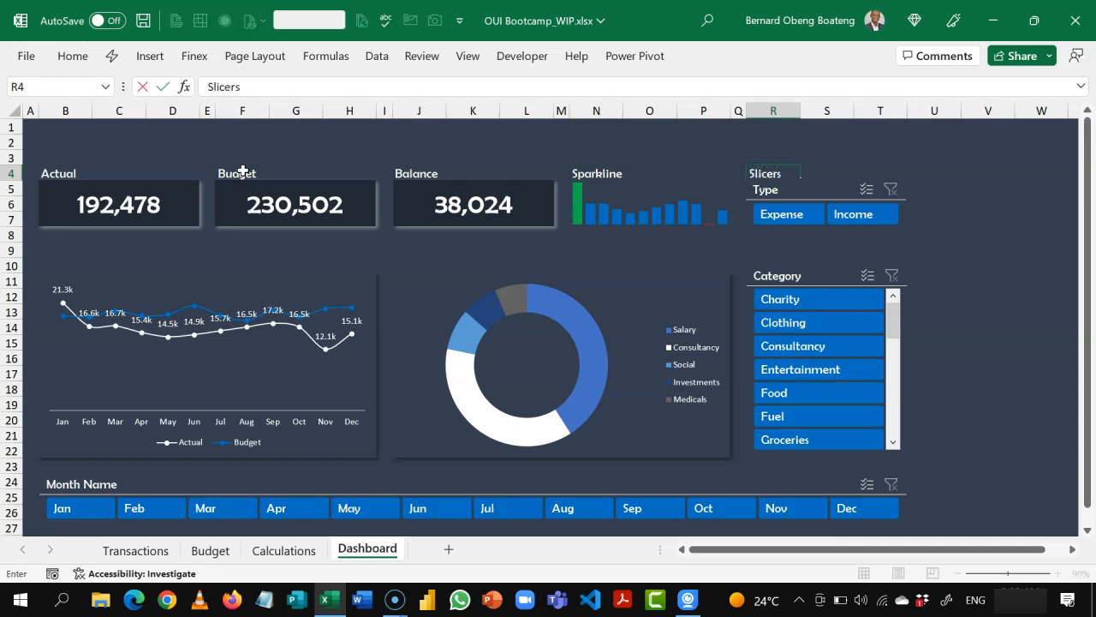
Step: Nudge the Type slicer down slightly to leave a gap below the Slicers label
click(828, 187)
key(Down)
key(Down)
key(Down)
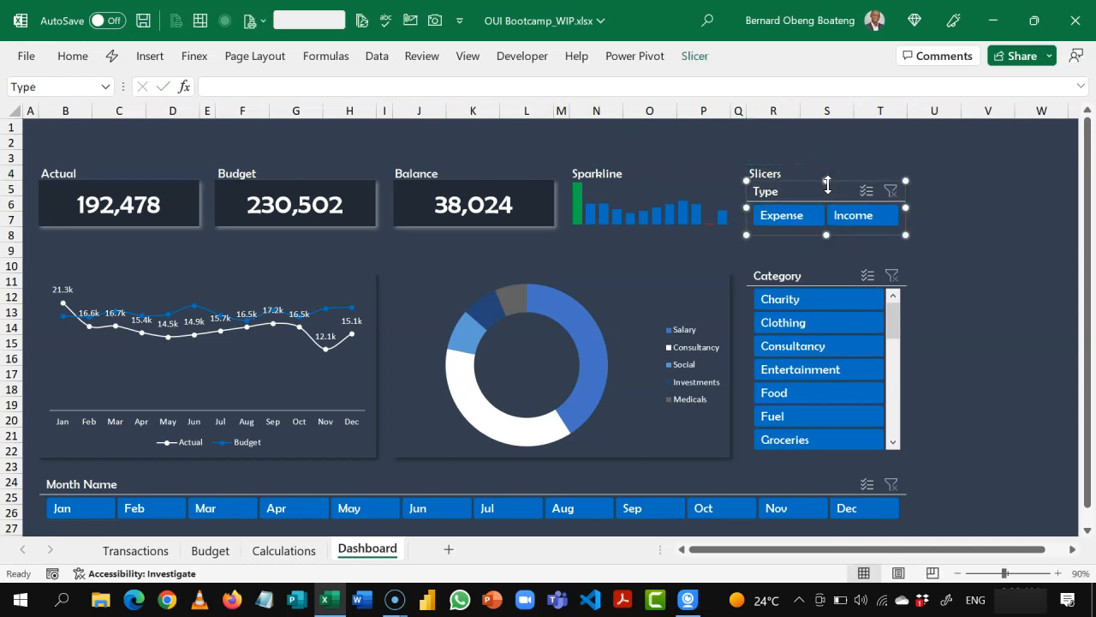
Step: Select the Actual, Budget and Balance value cards together and nudge them down slightly below their labels
click(174, 196)
shift+click(252, 196)
shift+click(438, 188)
key(Down)
key(Down)
key(Down)
key(Down)
key(Down)
key(Down)
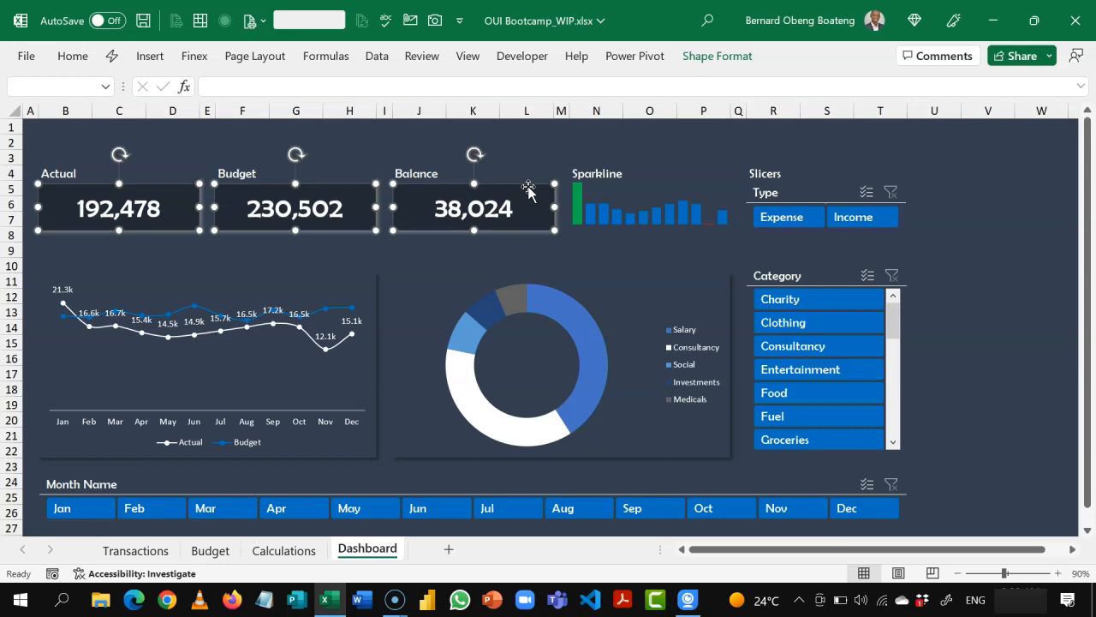
click(487, 250)
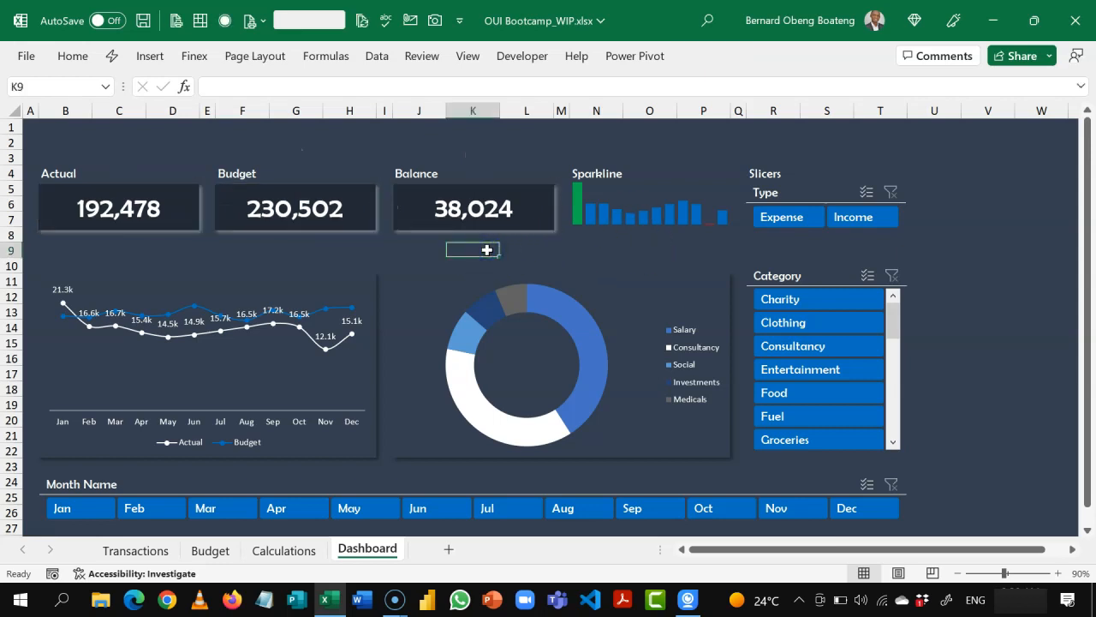
Step: Enter the labels Trend in B10 above the line chart and Top 5 in J10 above the doughnut chart
click(99, 263)
key(Left)
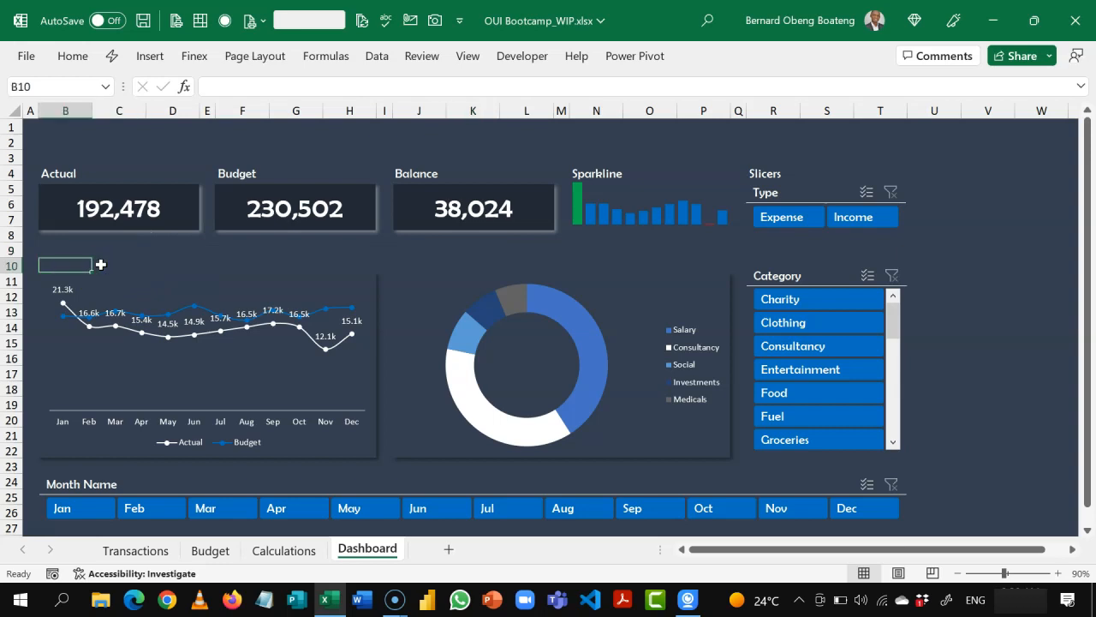
text(Trend)
key(Right)
key(Right)
key(Right)
key(Right)
key(Right)
key(Right)
key(Right)
key(Right)
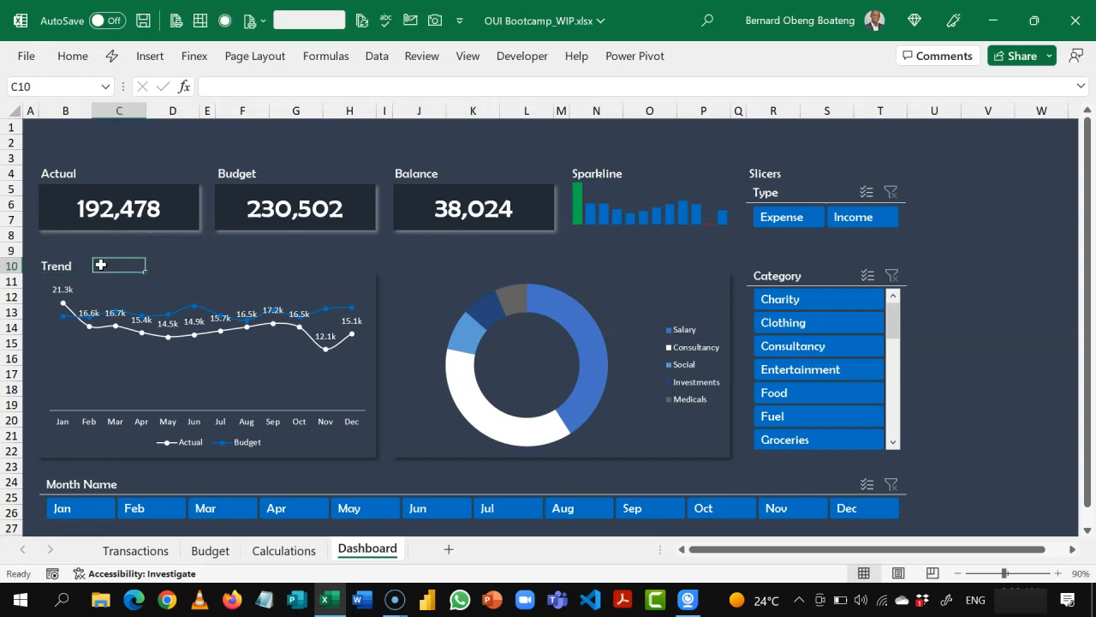
text(Top 5)
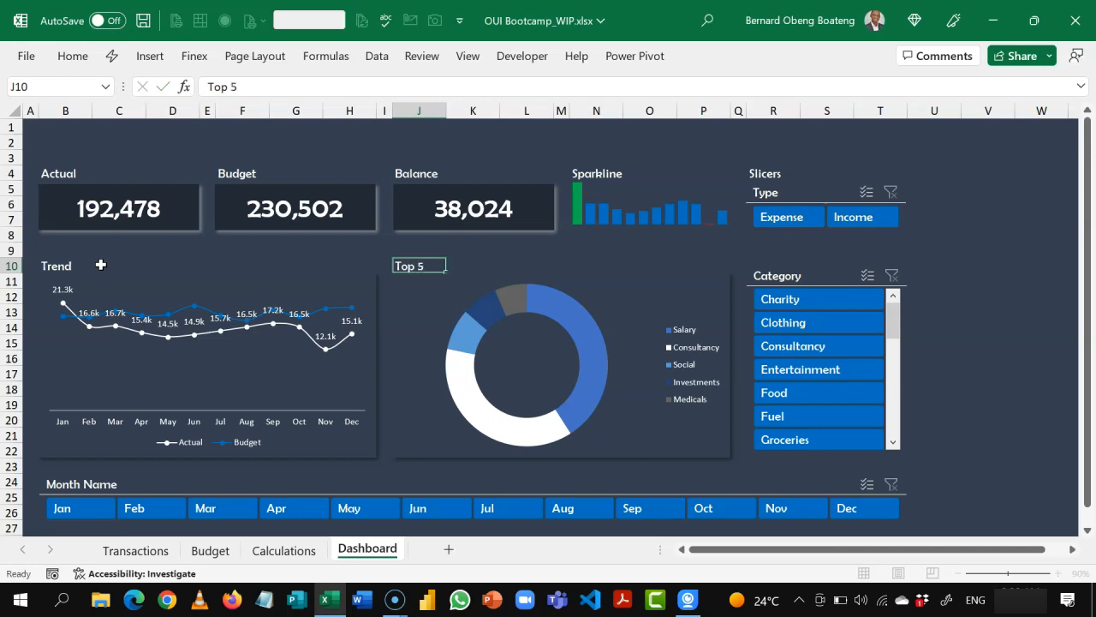
key(Return)
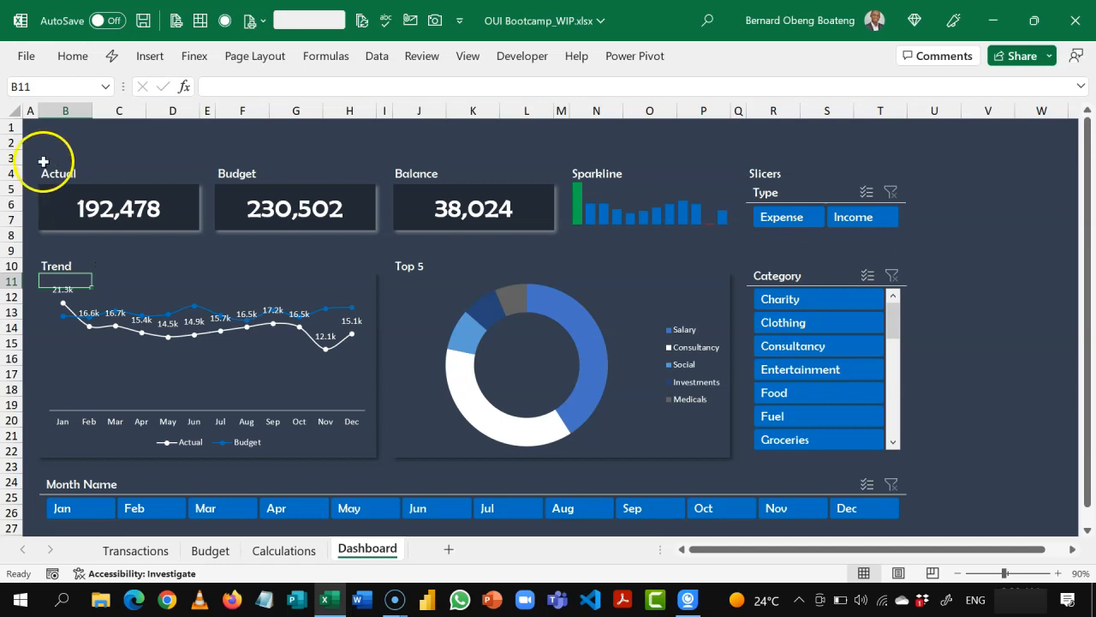
Step: Add a white bottom border beneath the Actual label across B4:D4
drag(62, 177, 179, 175)
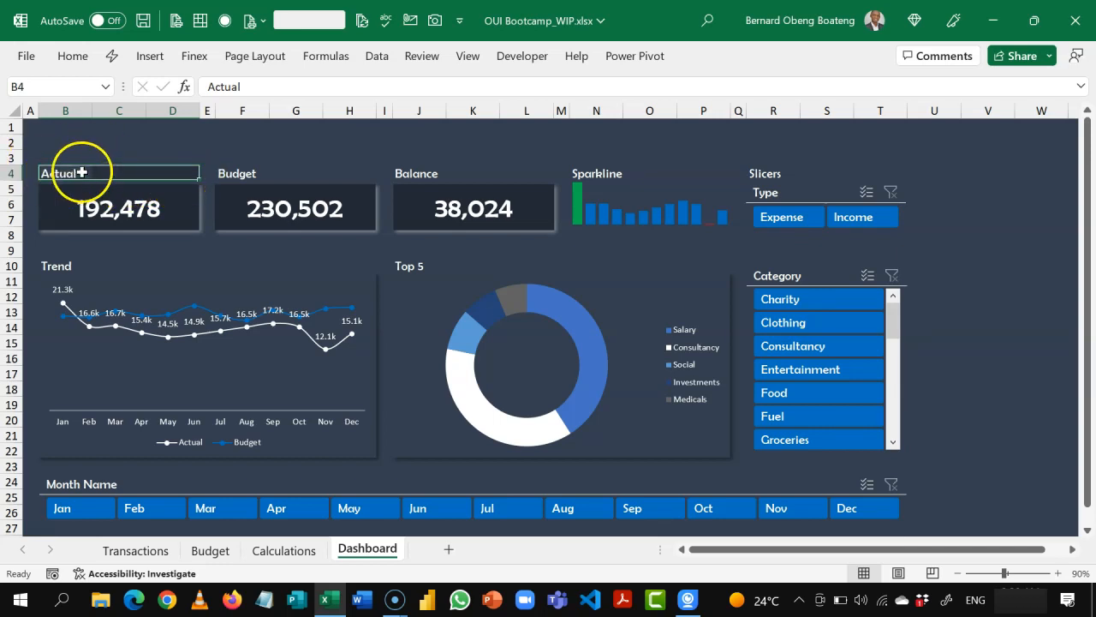
click(73, 56)
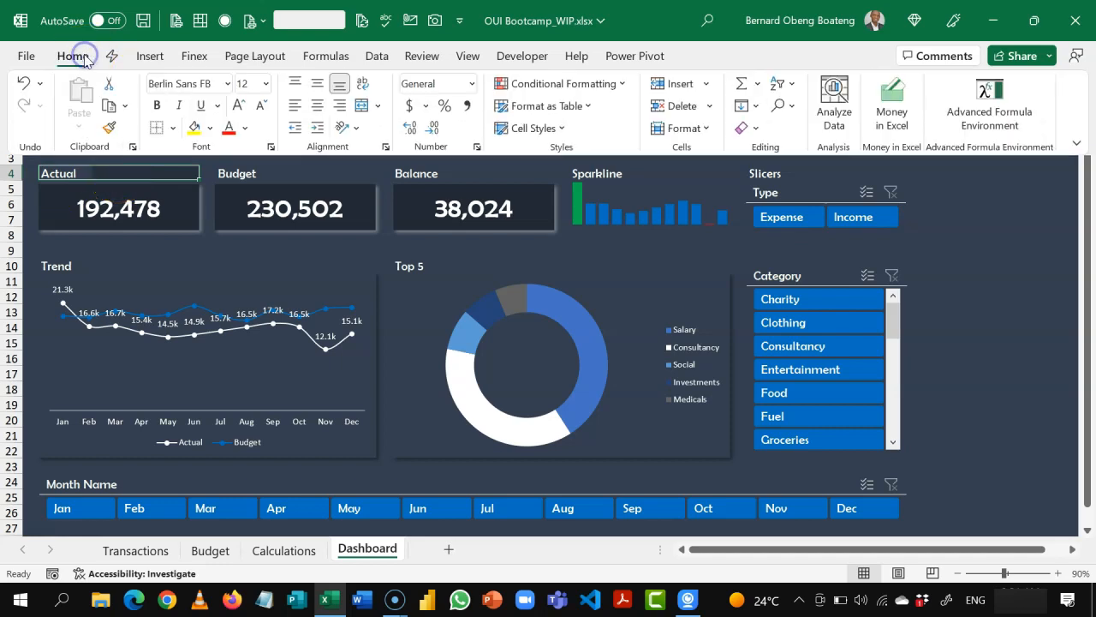
click(171, 128)
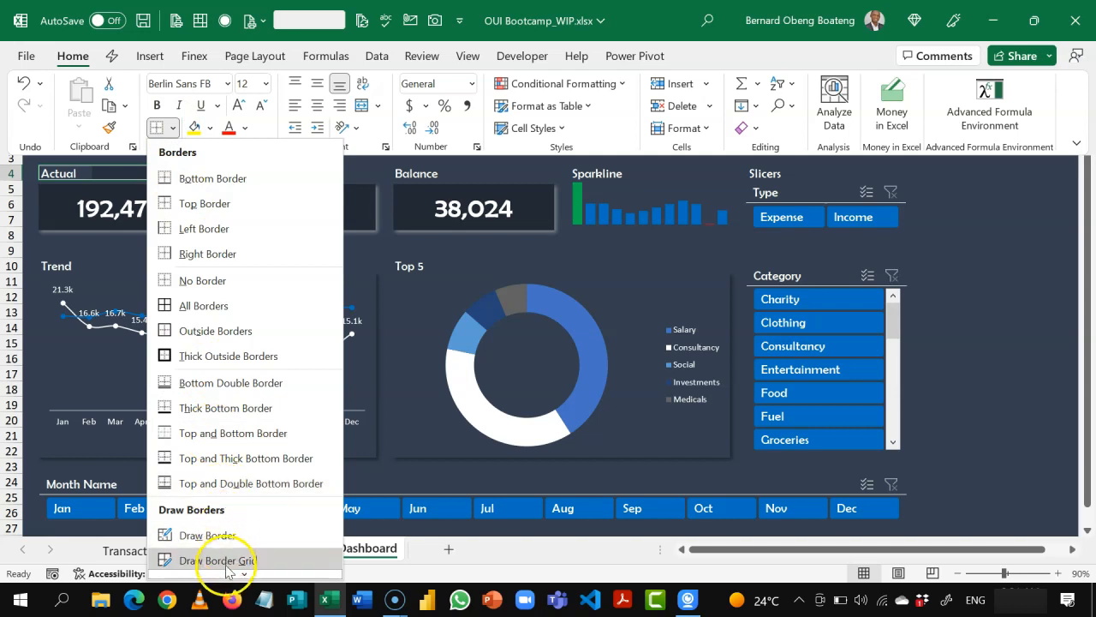
mouse_move(232, 569)
mouse_move(257, 518)
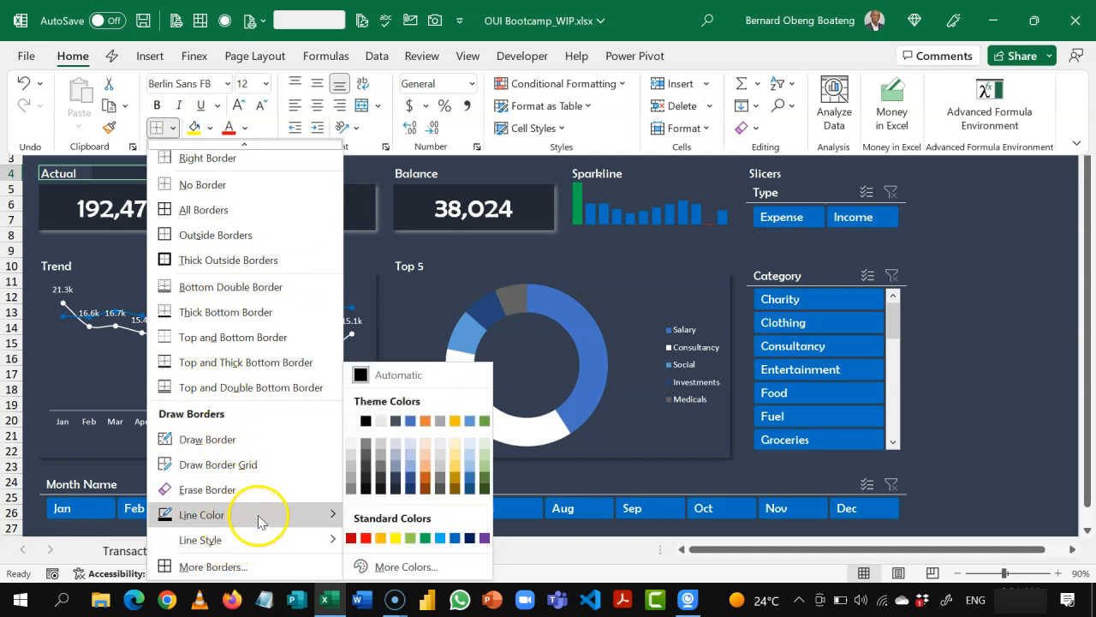
click(351, 421)
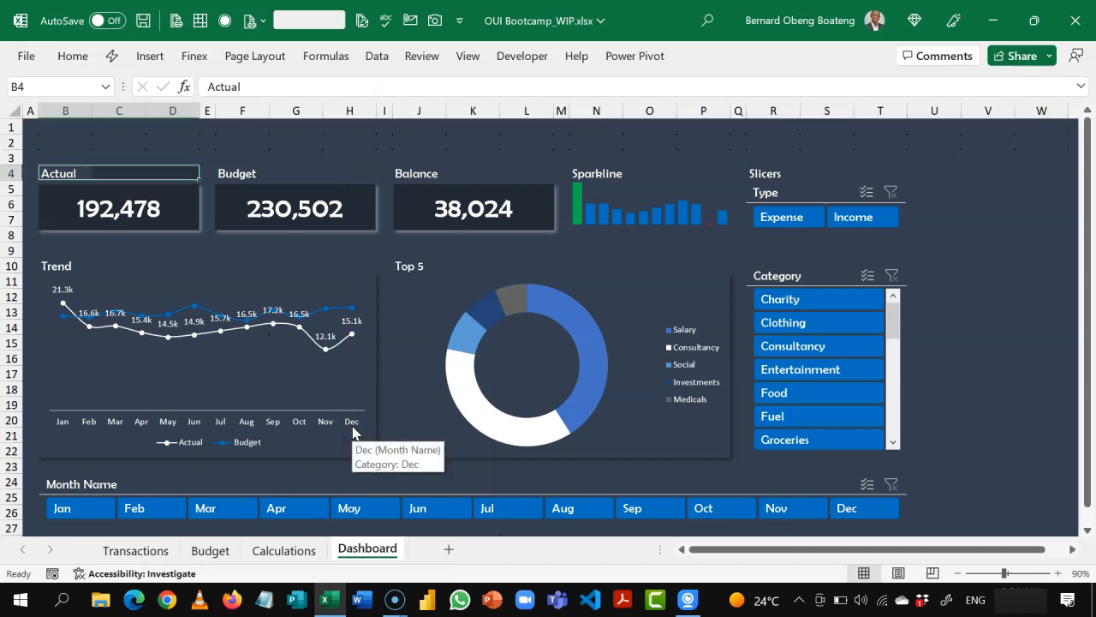
click(75, 57)
click(174, 128)
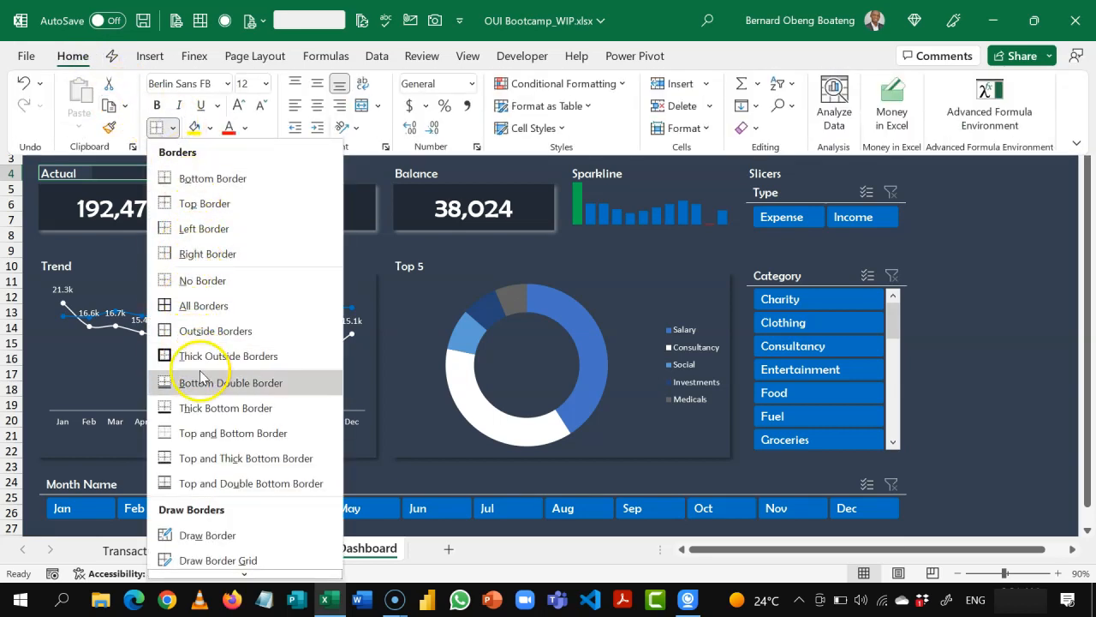
click(212, 182)
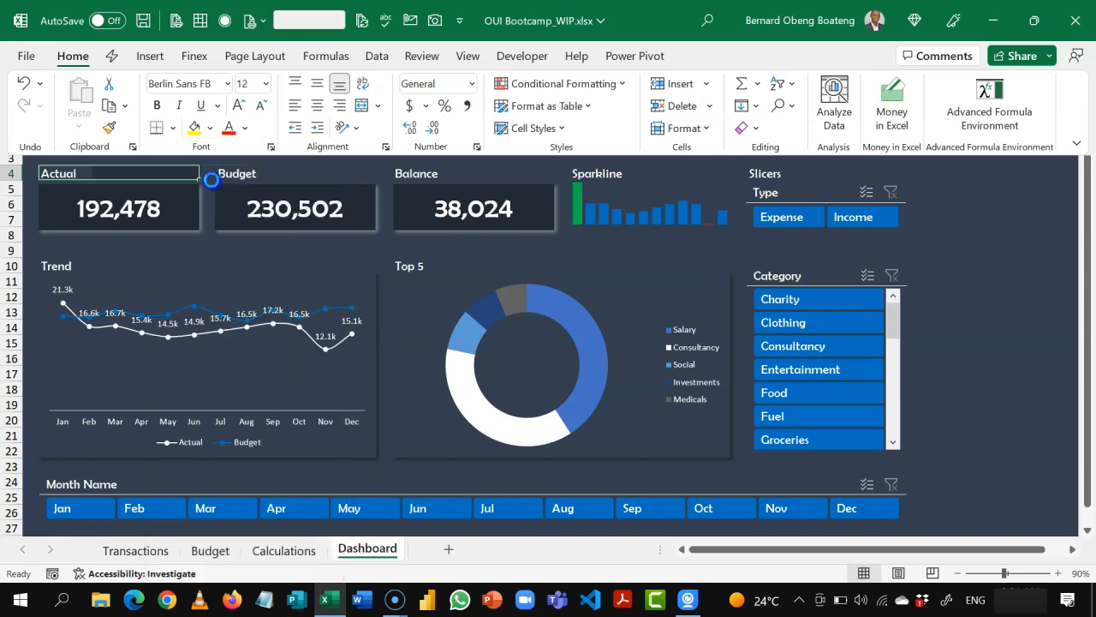
click(978, 211)
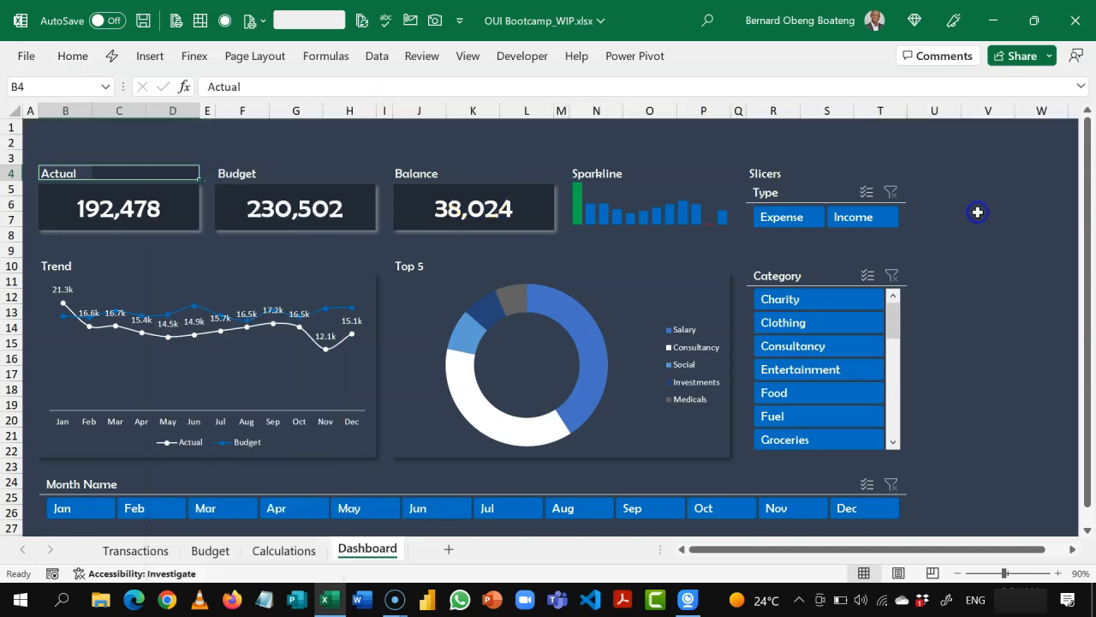
click(978, 214)
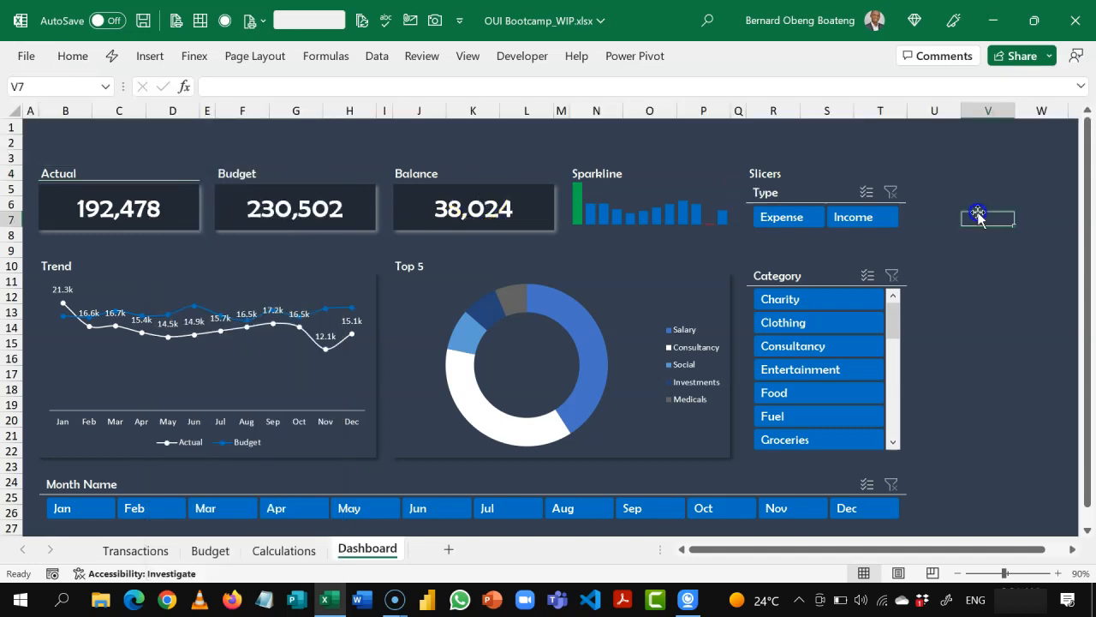
Step: Align the Actual label in B4:D4 horizontally with Center Across Selection, without merging the cells
click(76, 174)
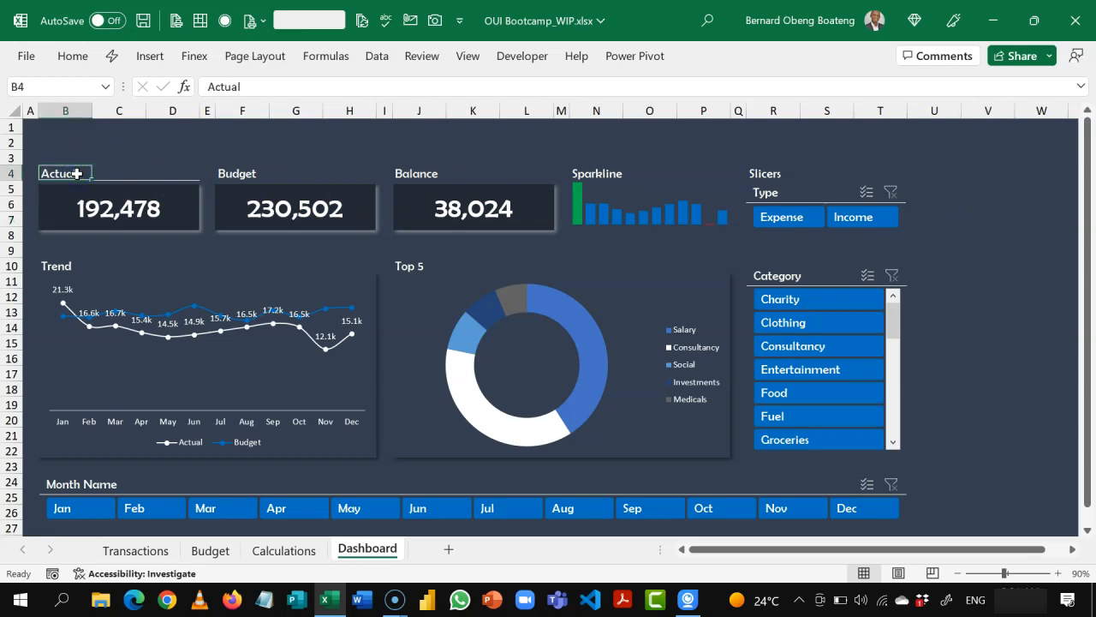
key(shift+Right)
key(shift+Right)
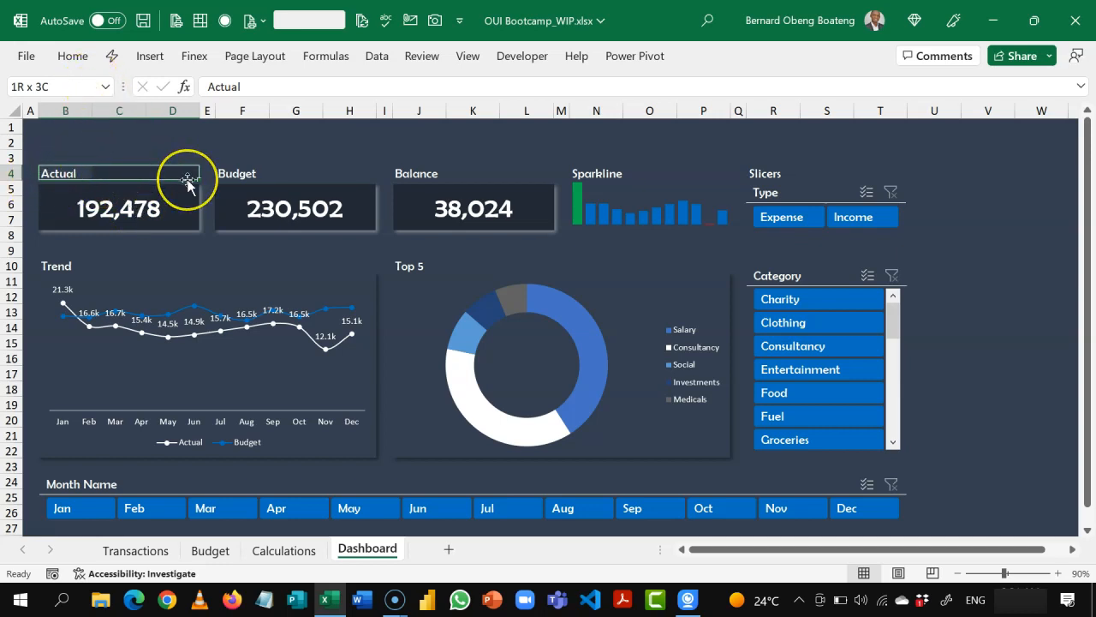
key(ctrl+1)
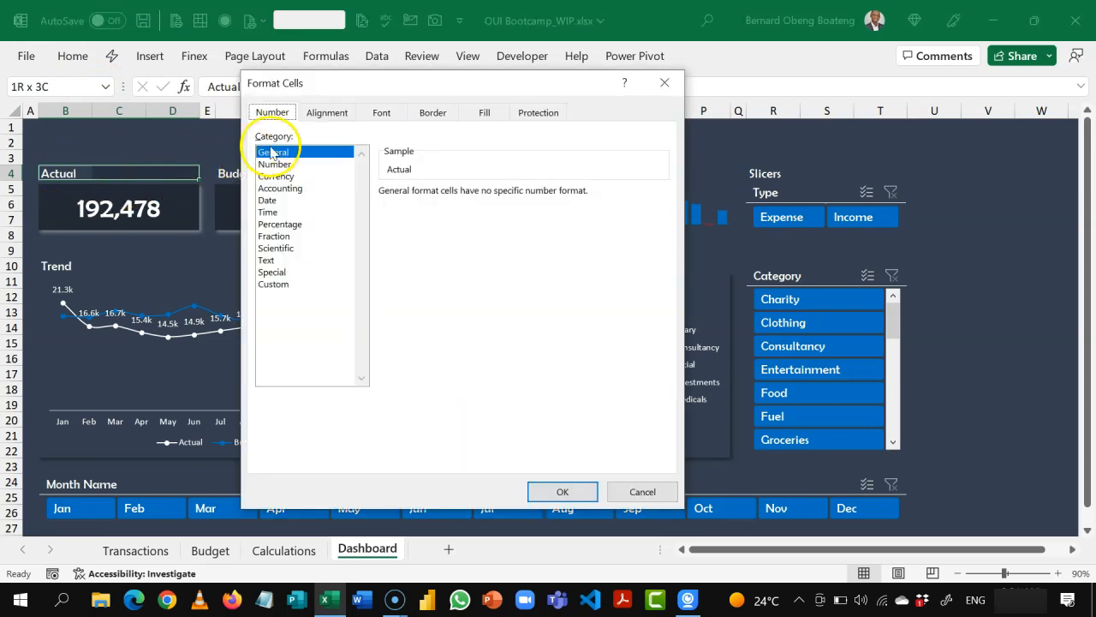
click(328, 112)
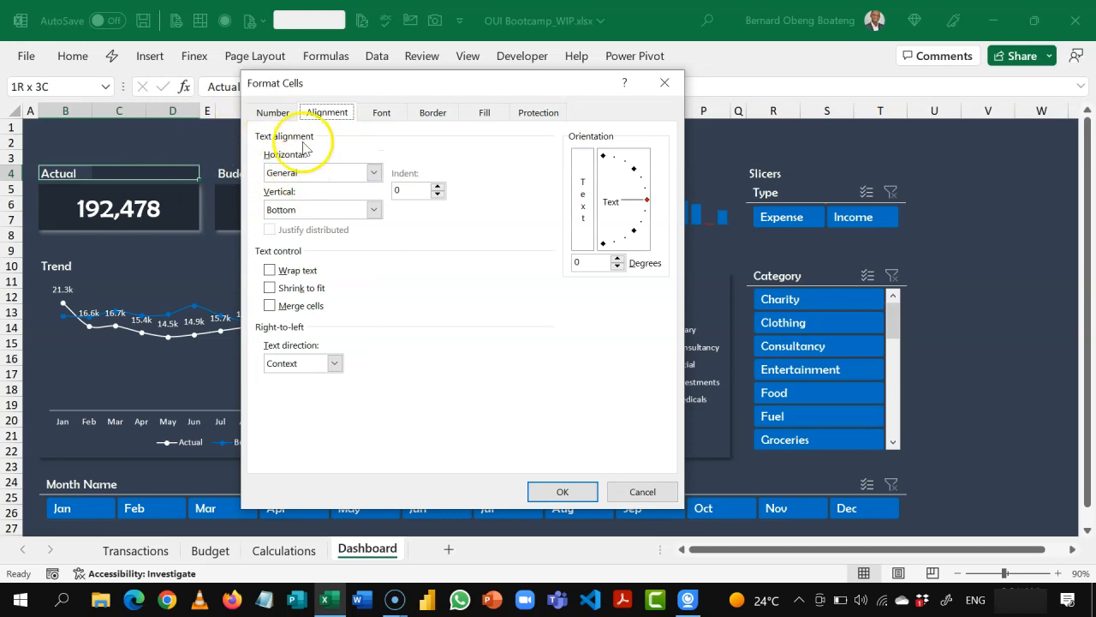
click(374, 172)
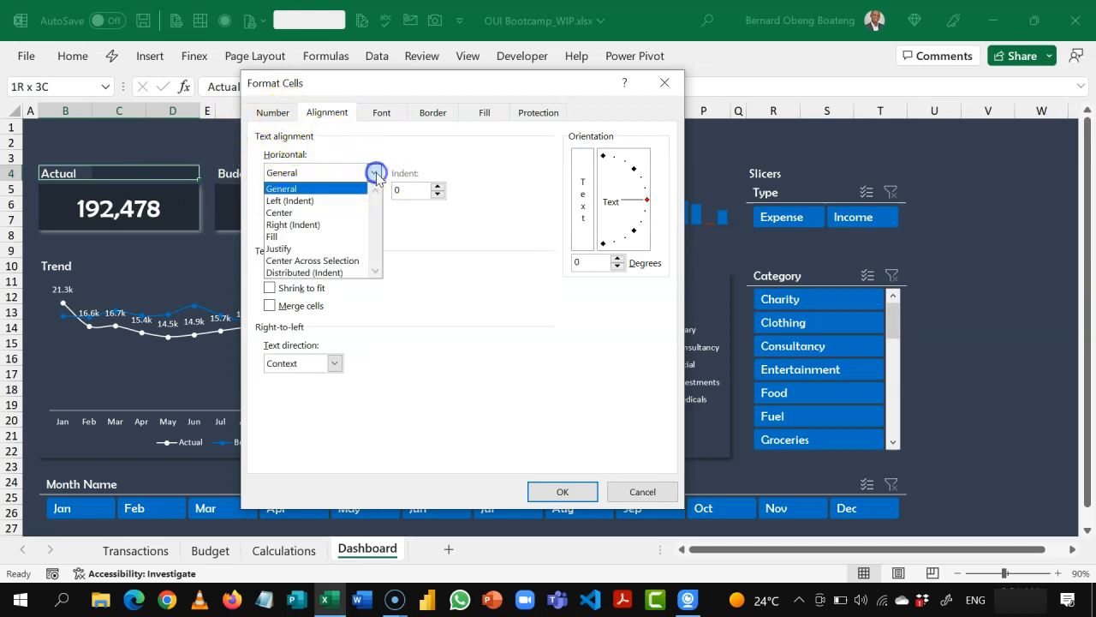
click(342, 260)
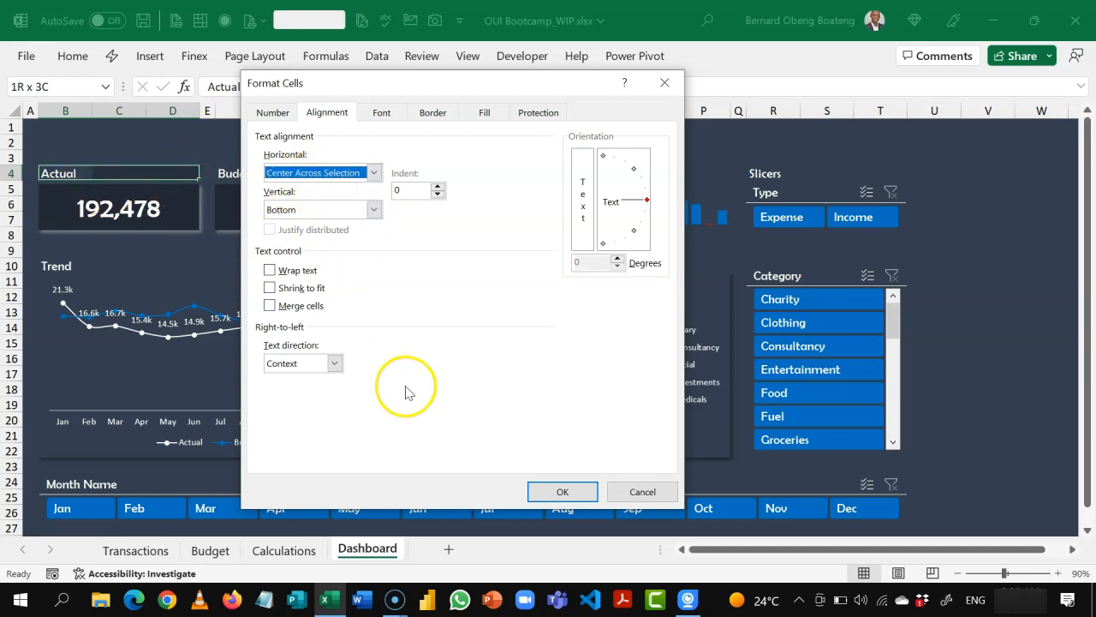
click(532, 492)
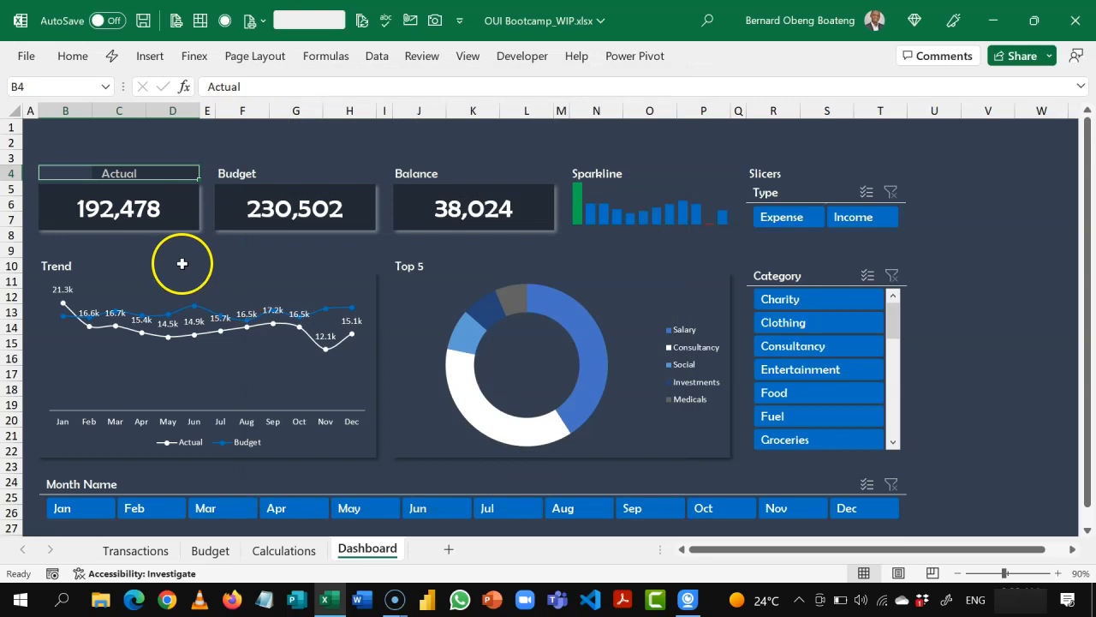
click(90, 148)
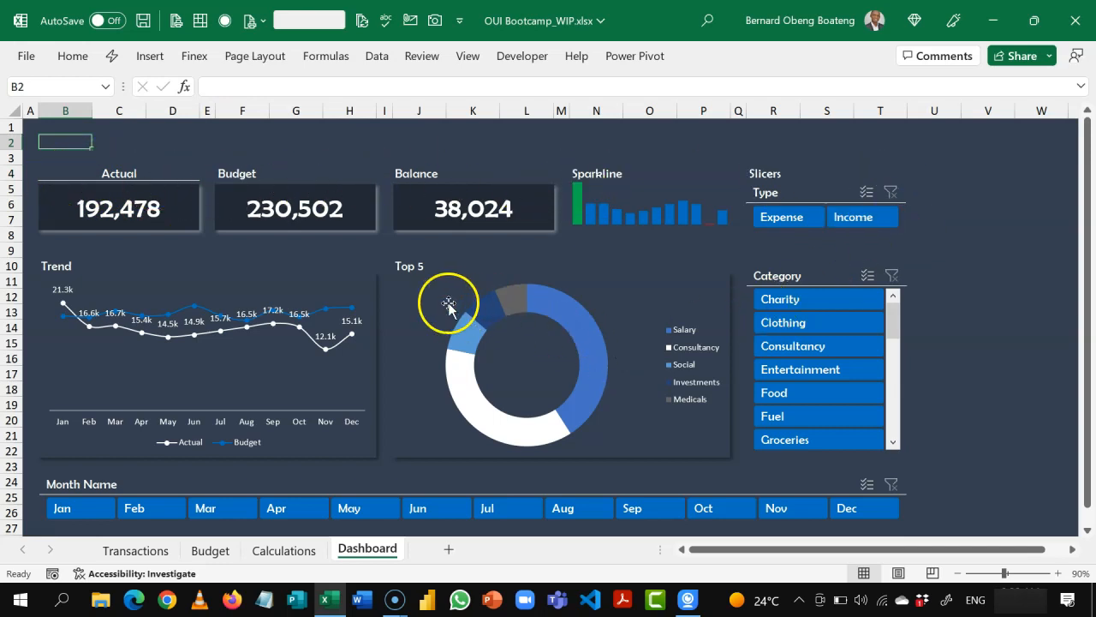
Step: Copy the Actual label's formatting onto the Budget, Balance, Sparkline and Slicers labels in row 4 with Format Painter
drag(83, 173, 179, 182)
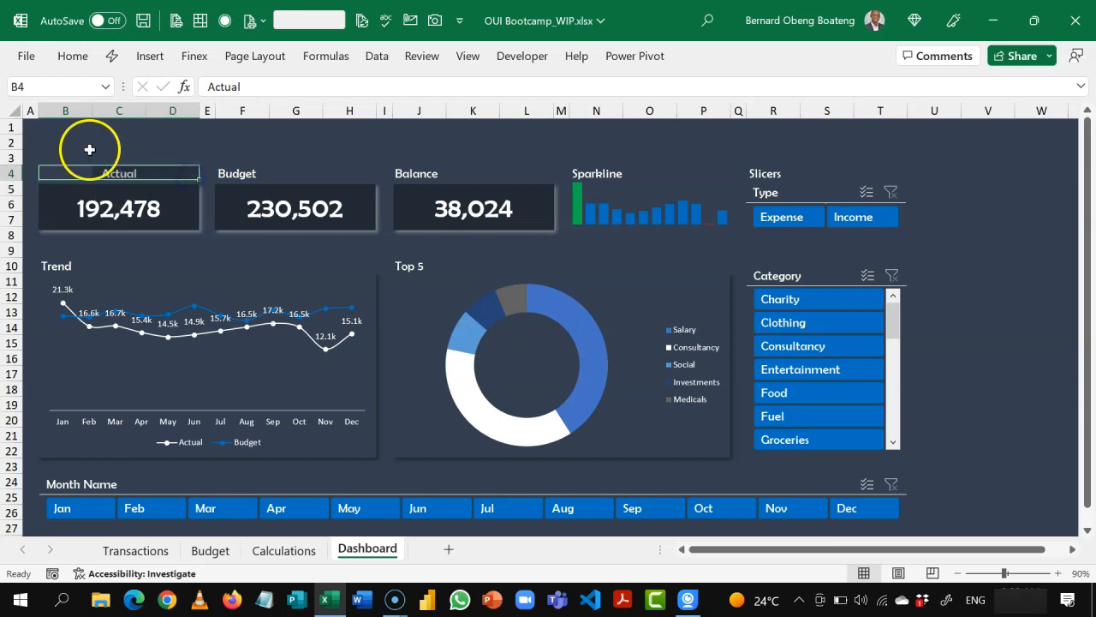
click(77, 60)
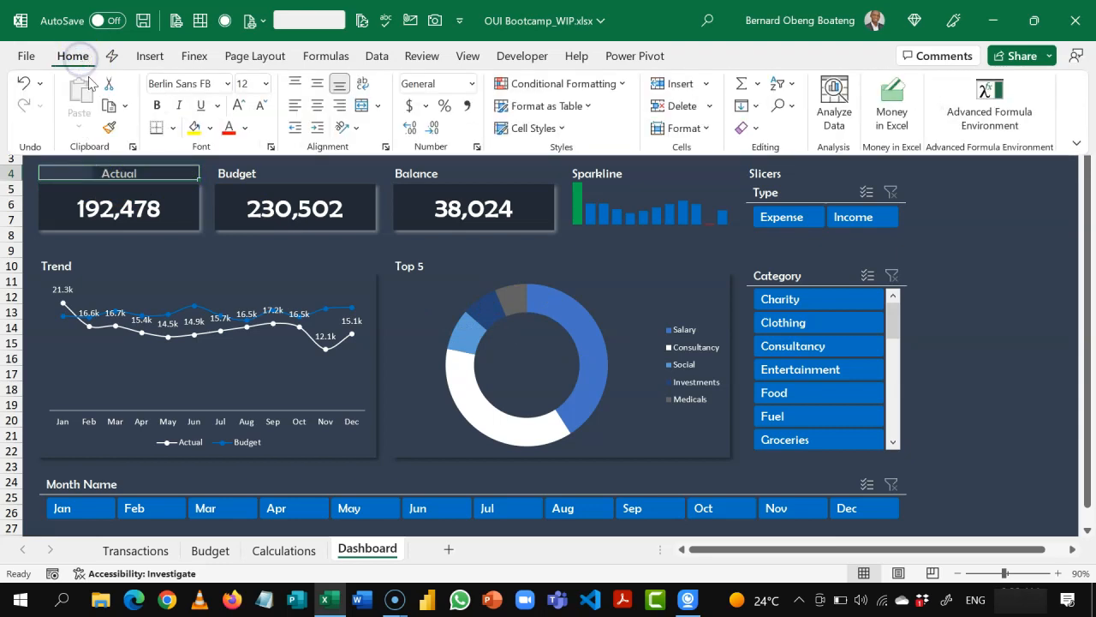
click(110, 129)
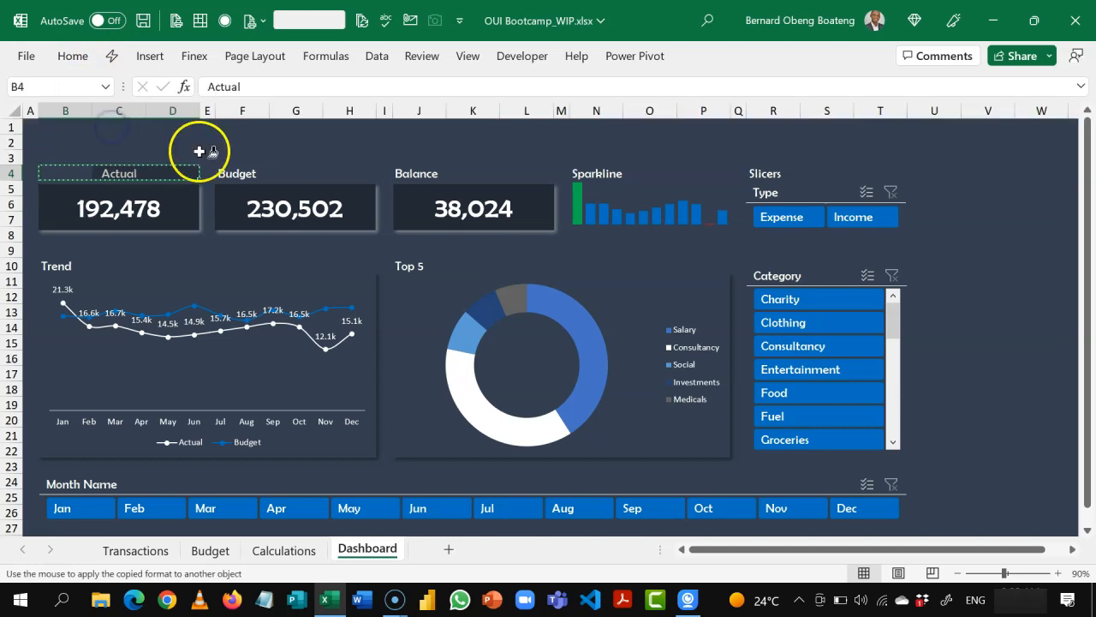
click(224, 173)
drag(228, 173, 343, 174)
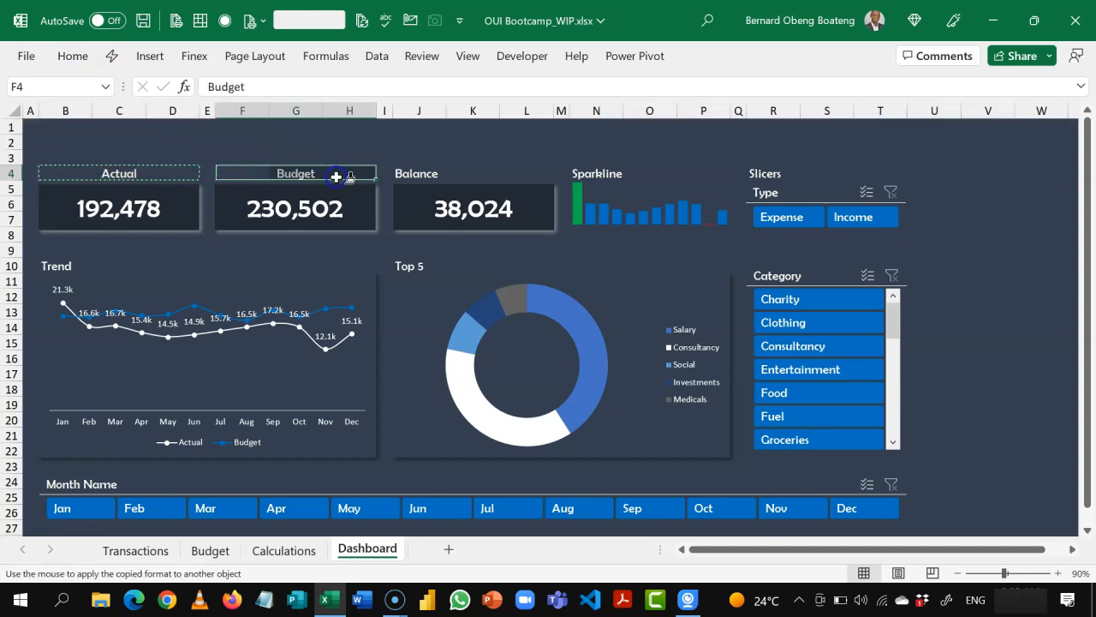
click(414, 173)
drag(414, 173, 877, 169)
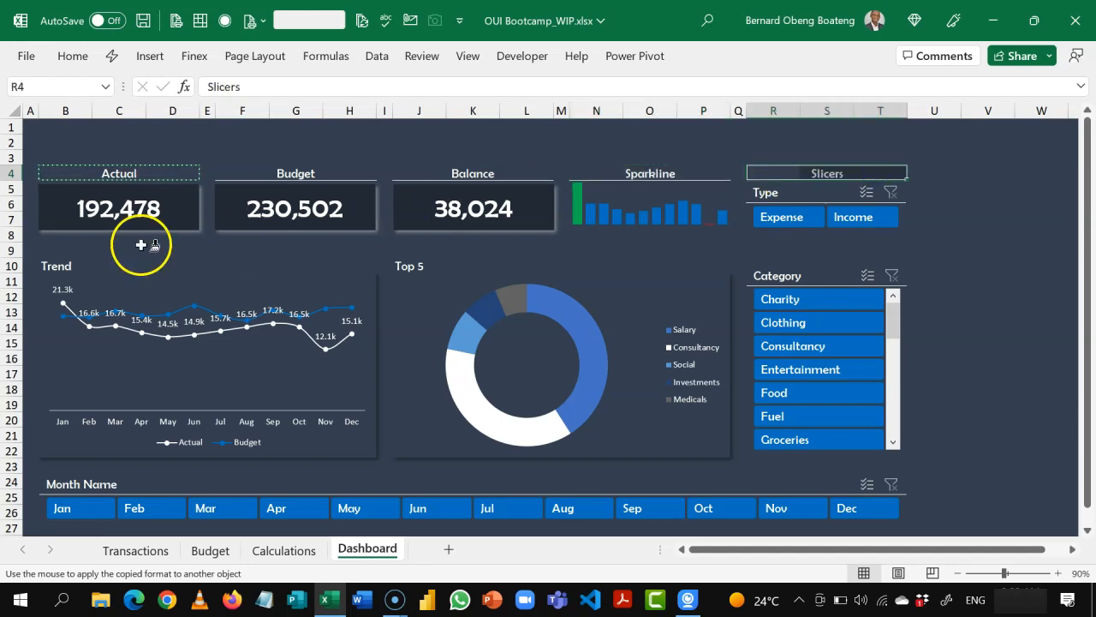
Step: Apply the same copied label formatting to Trend across B10:H10 and Top 5 across J10:P10, and end format painting
drag(60, 265, 690, 267)
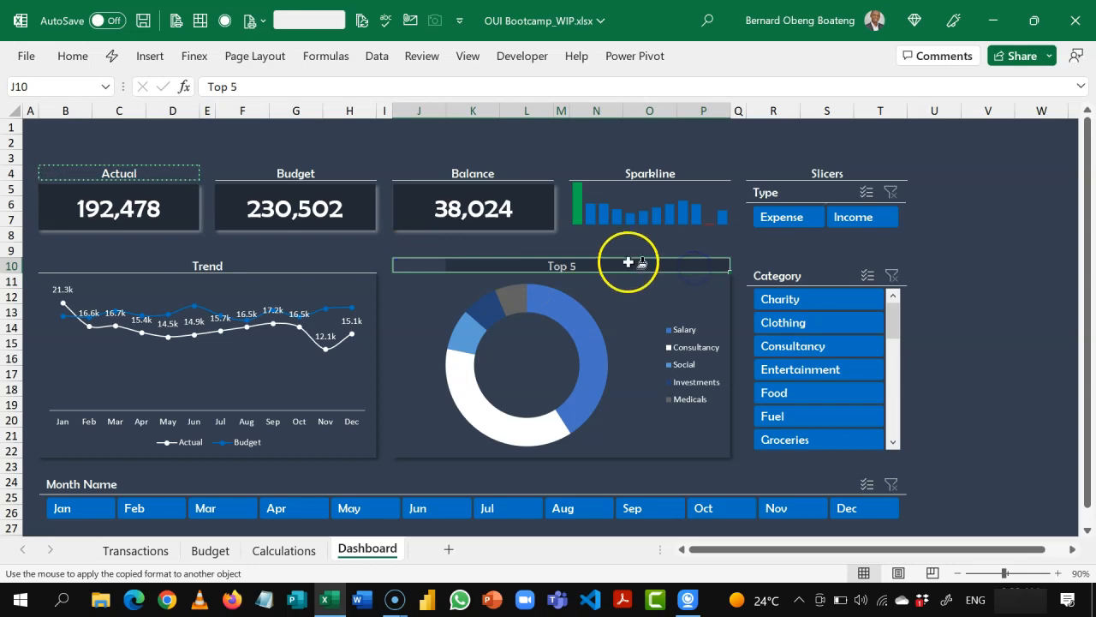
click(561, 494)
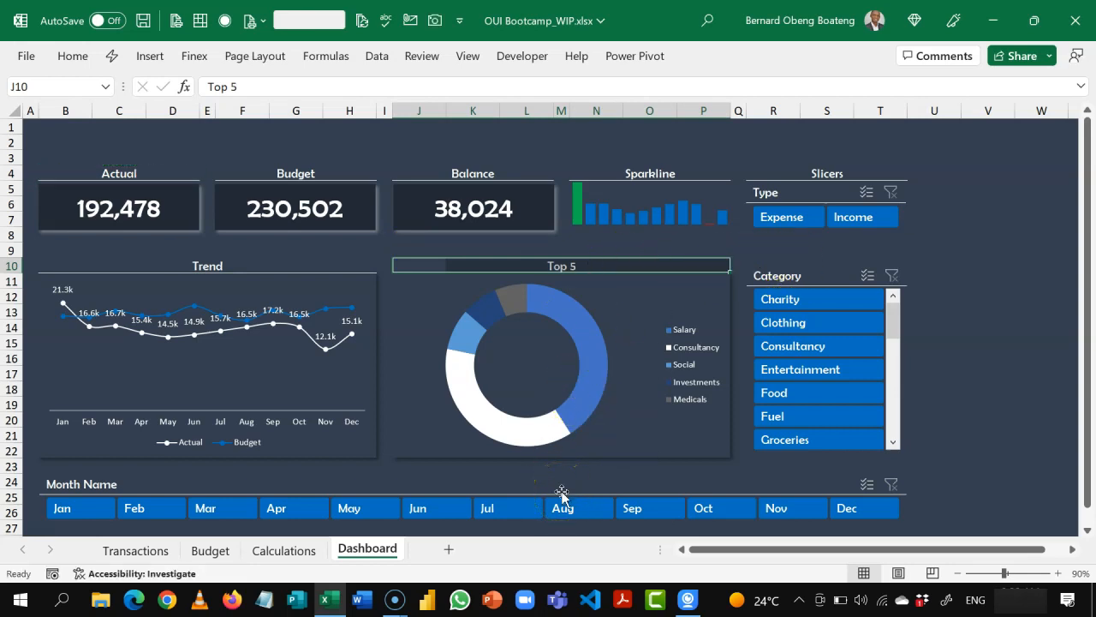
click(951, 286)
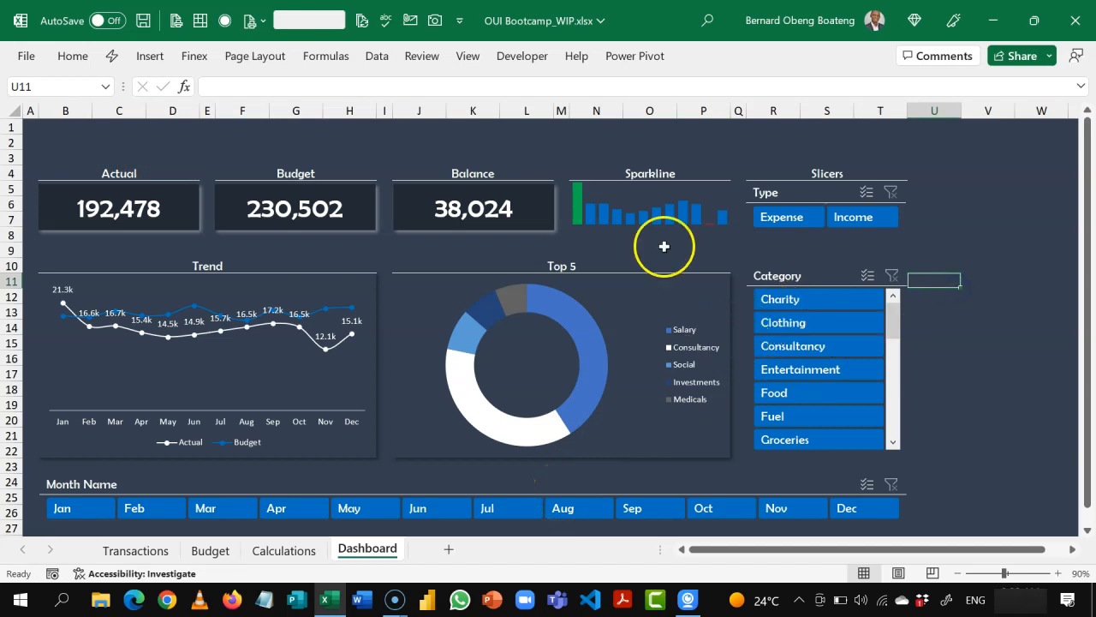
key(Up)
key(Up)
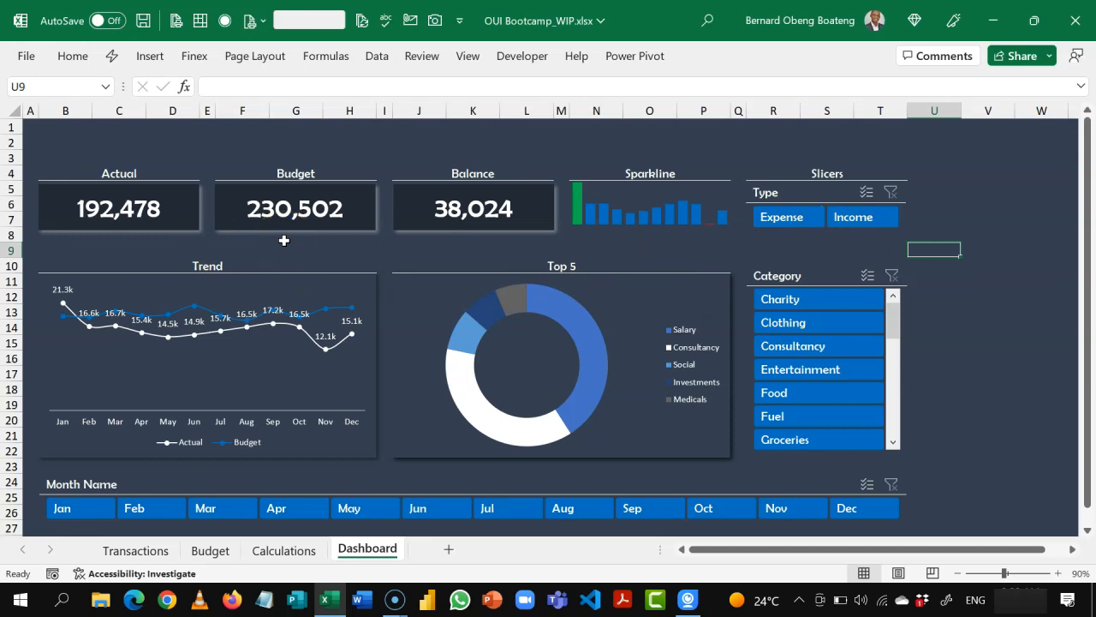
Step: Filter the dashboard to the Consultancy category, review the Transactions, Budget and Calculations sheets, and return to the Dashboard
click(770, 343)
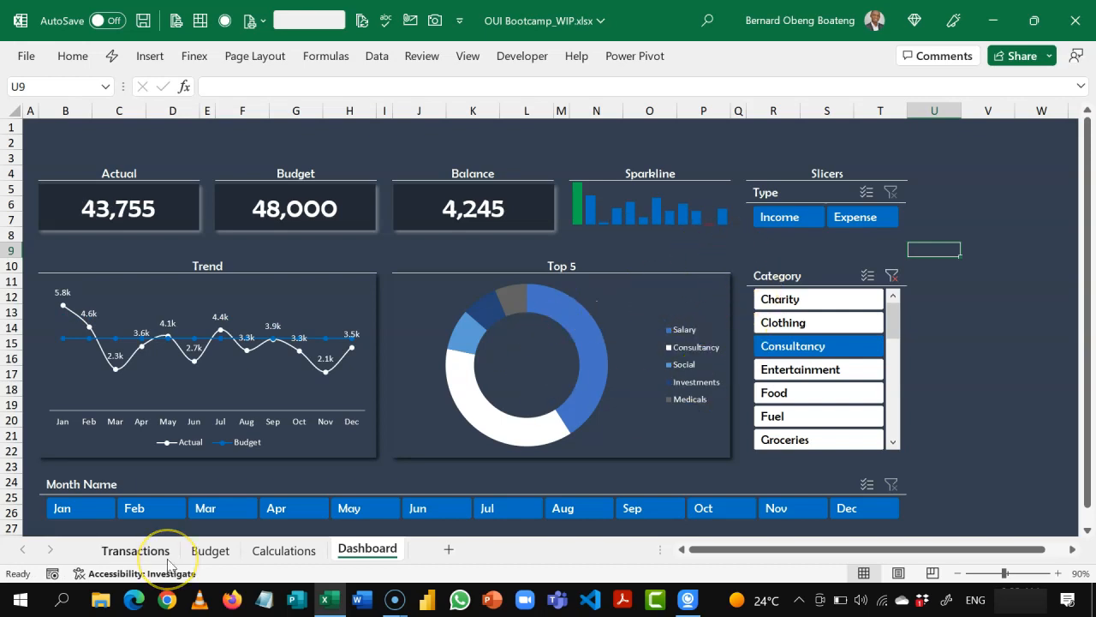
click(137, 550)
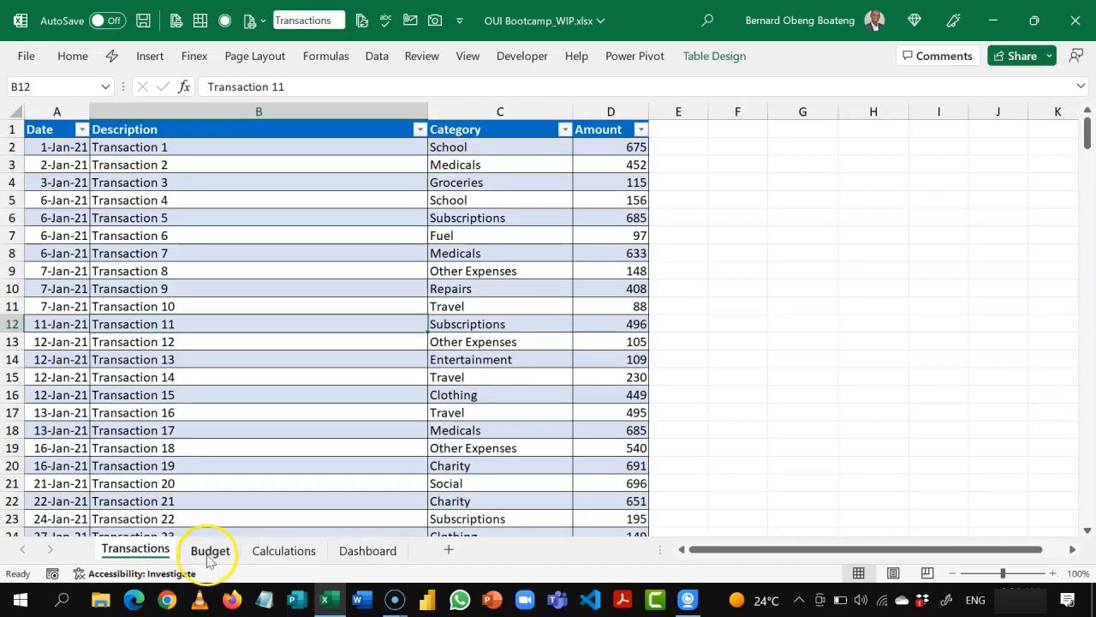
click(209, 553)
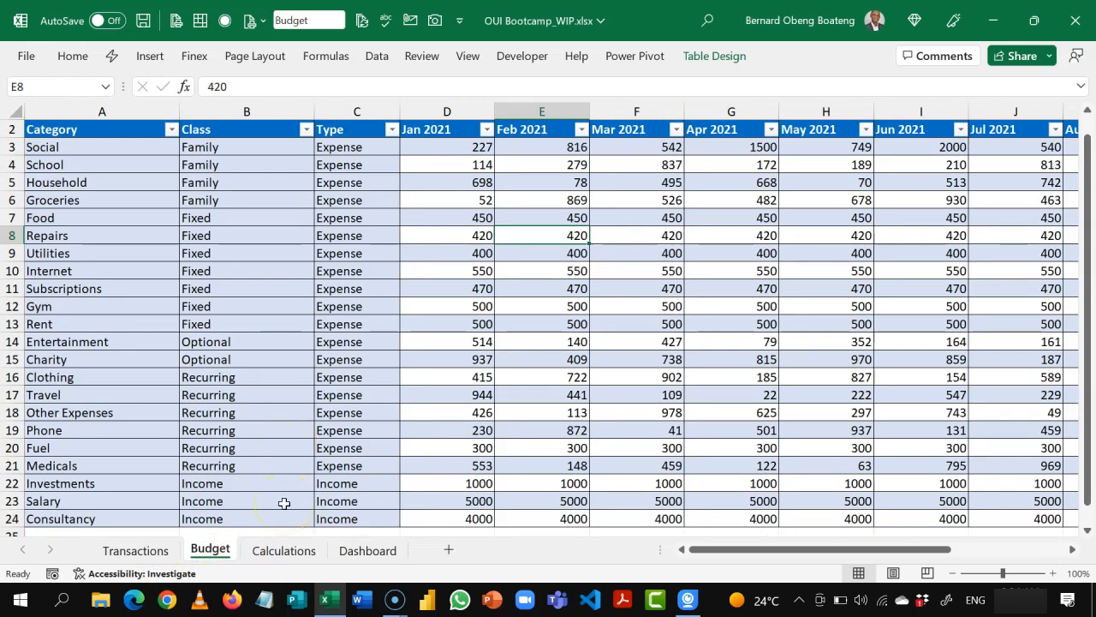
click(270, 557)
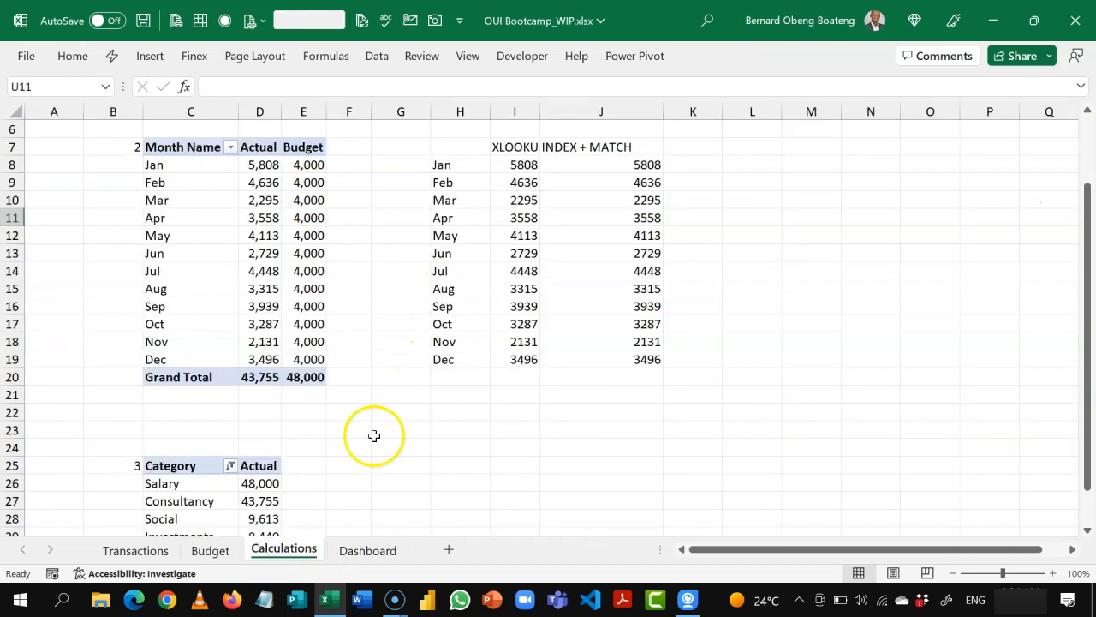
click(362, 552)
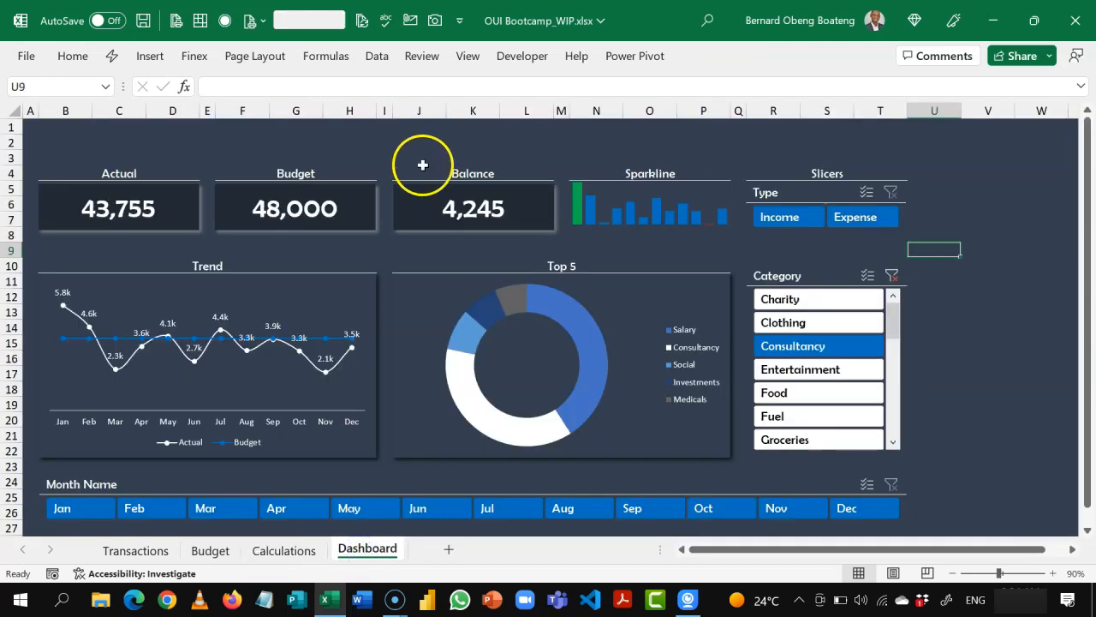
Step: Enter the title Personal Finance Dashboard in cell B2
click(296, 157)
click(72, 143)
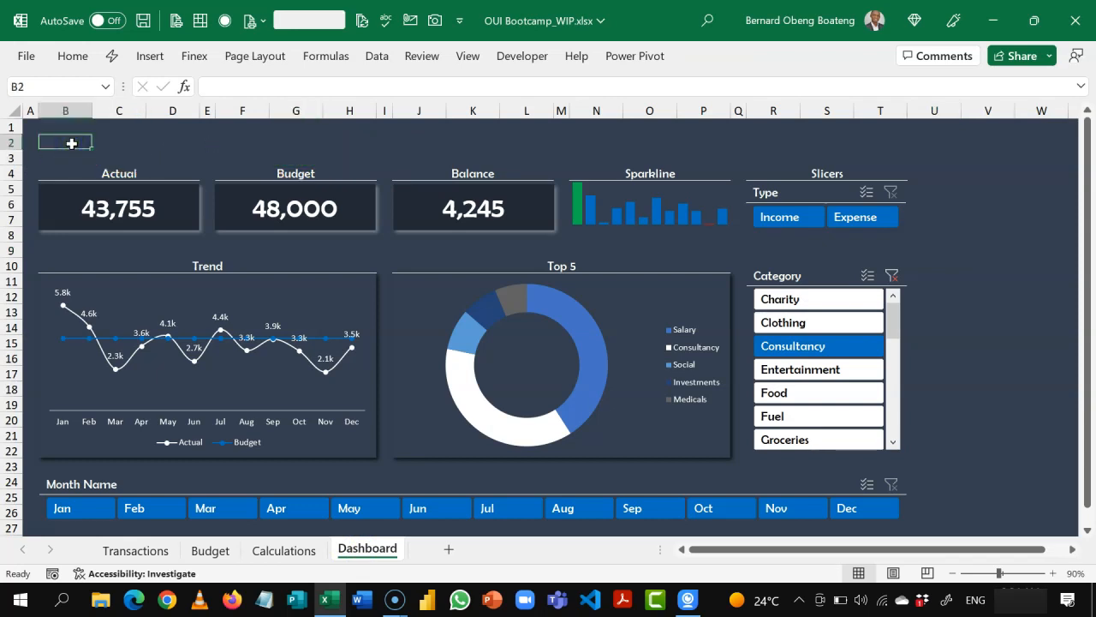
text(Perfs)
key(BackSpace)
key(BackSpace)
text(sonal Finance Dashboard)
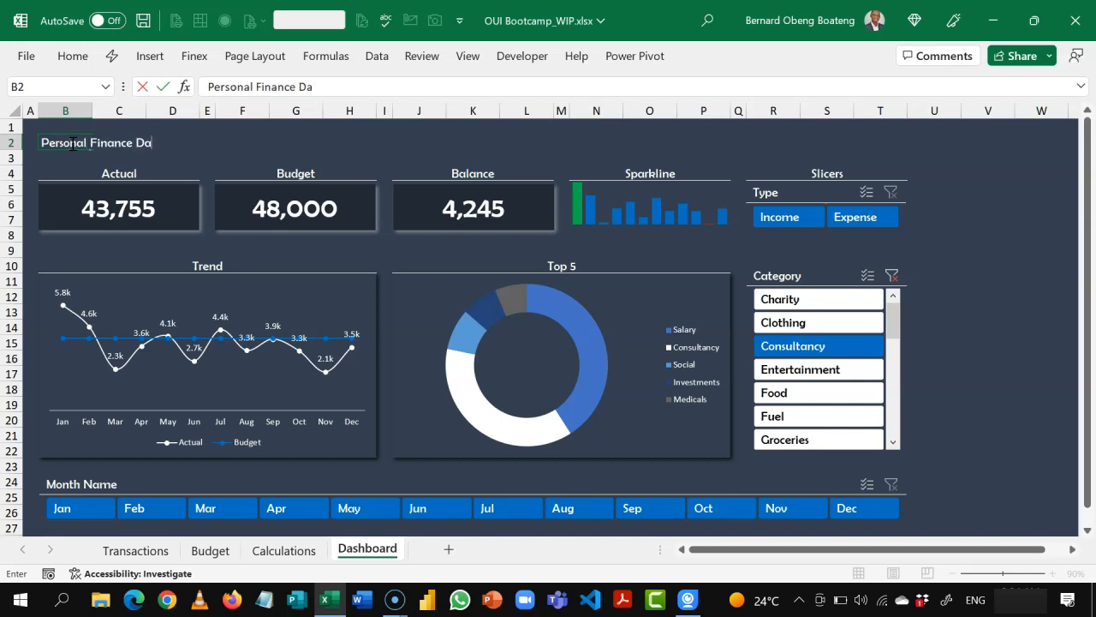
key(Return)
Step: Enlarge the dashboard title in B2 to font size 16
click(72, 143)
click(72, 56)
click(237, 109)
click(236, 110)
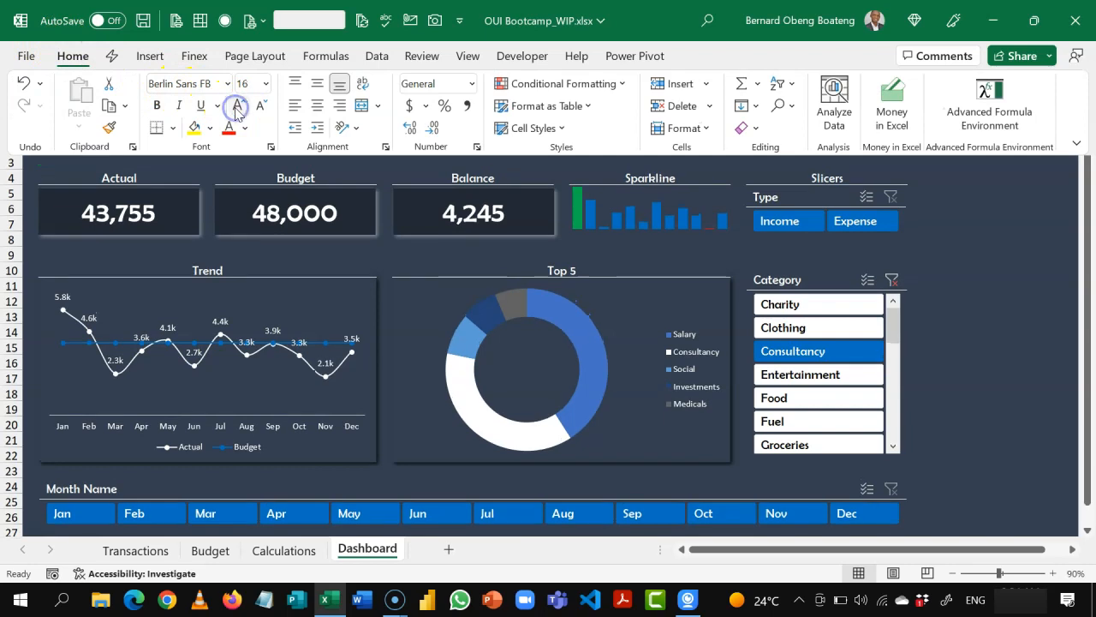
click(173, 166)
click(337, 143)
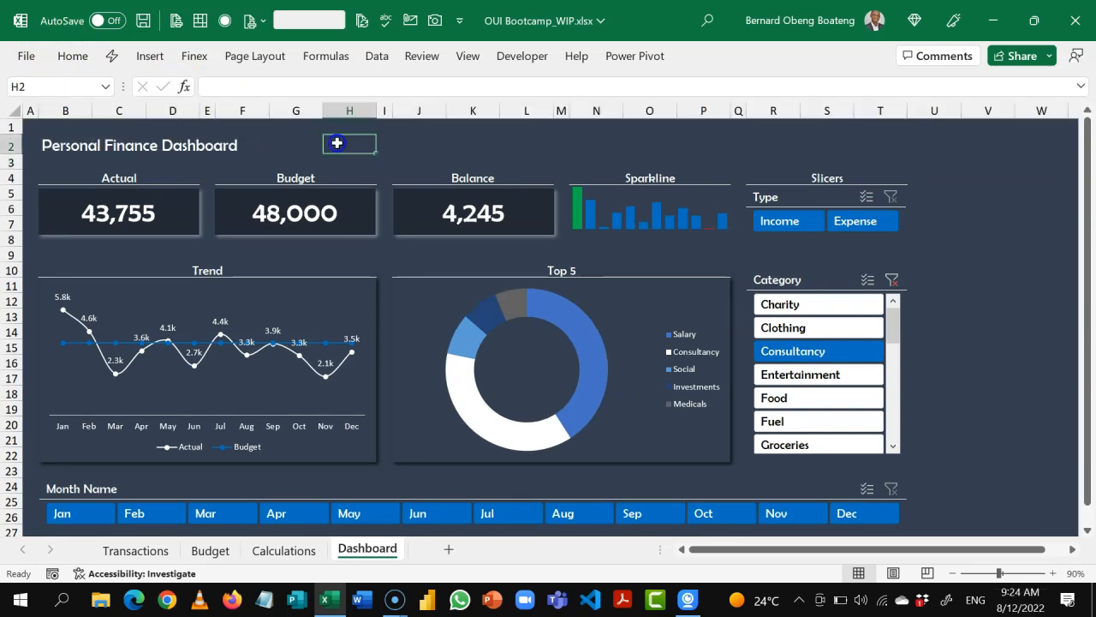